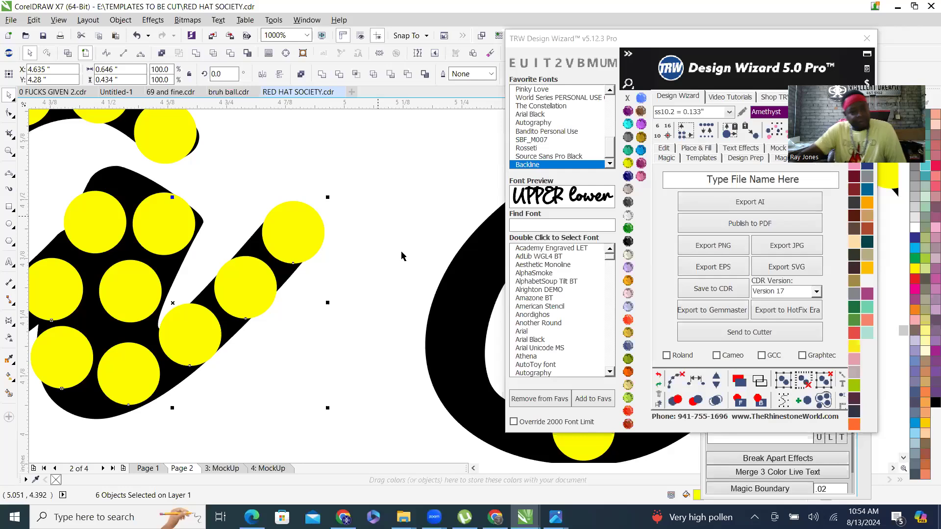
Respace the three inner-left stones of the final "a" in "Bella" evenly and clear their guide path.
click(318, 285)
scroll(275, 281, down, 4)
scroll(278, 265, up, 2)
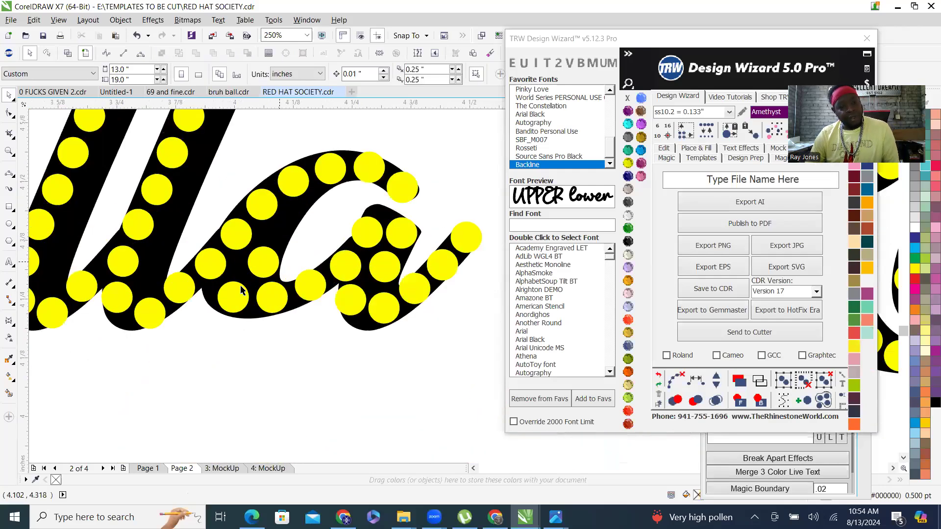
scroll(270, 276, down, 4)
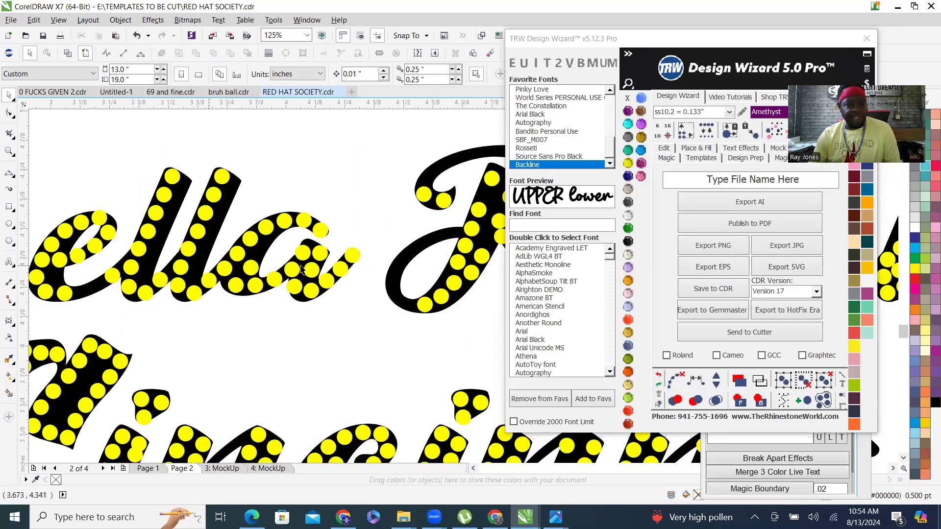
scroll(301, 270, up, 8)
click(353, 165)
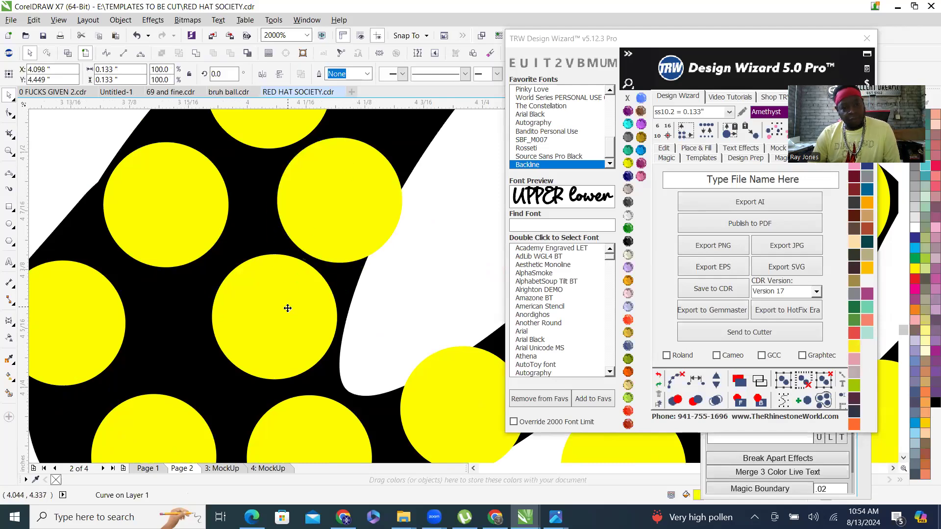
shift+click(288, 308)
scroll(288, 308, down, 4)
click(675, 381)
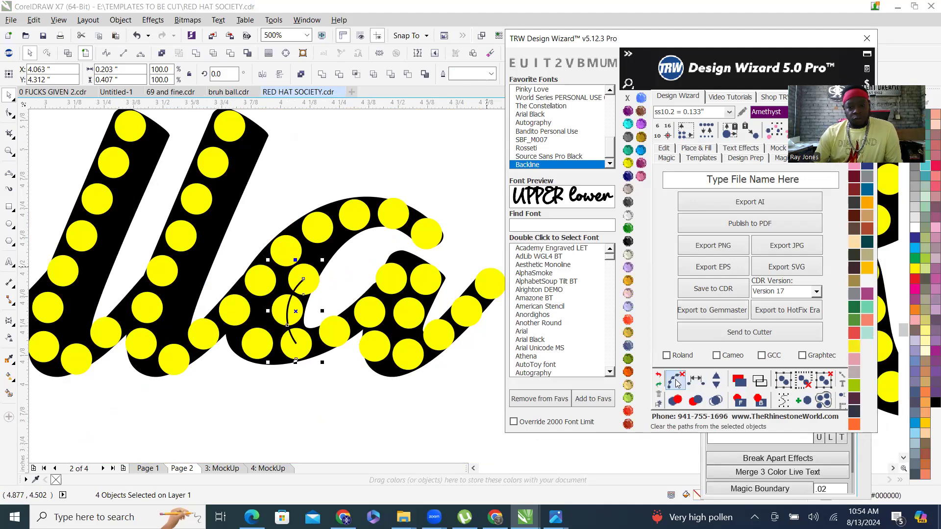
click(311, 131)
Add a stone to the outer curve of the "e" in "Bella", space that row evenly and clear its guide path.
scroll(315, 258, down, 4)
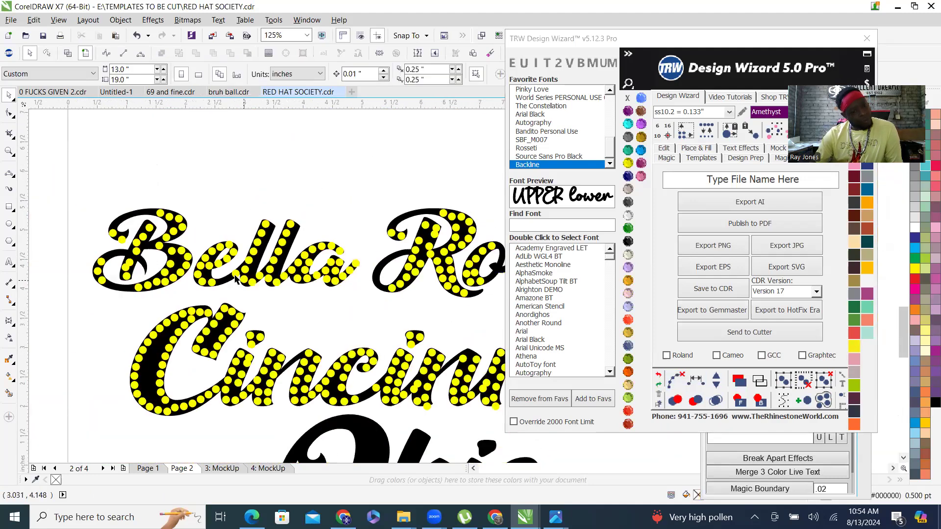
scroll(204, 276, up, 4)
scroll(363, 294, down, 2)
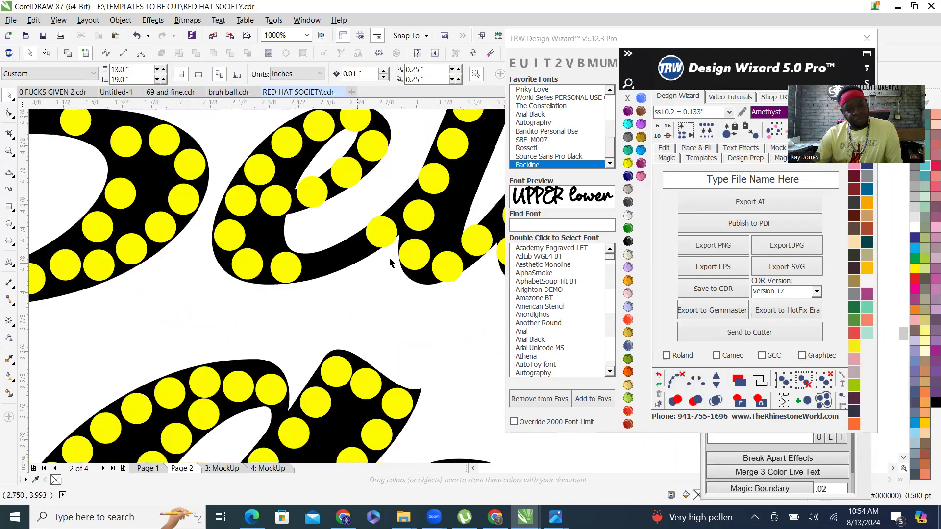
click(386, 256)
shift+click(369, 264)
scroll(370, 267, up, 2)
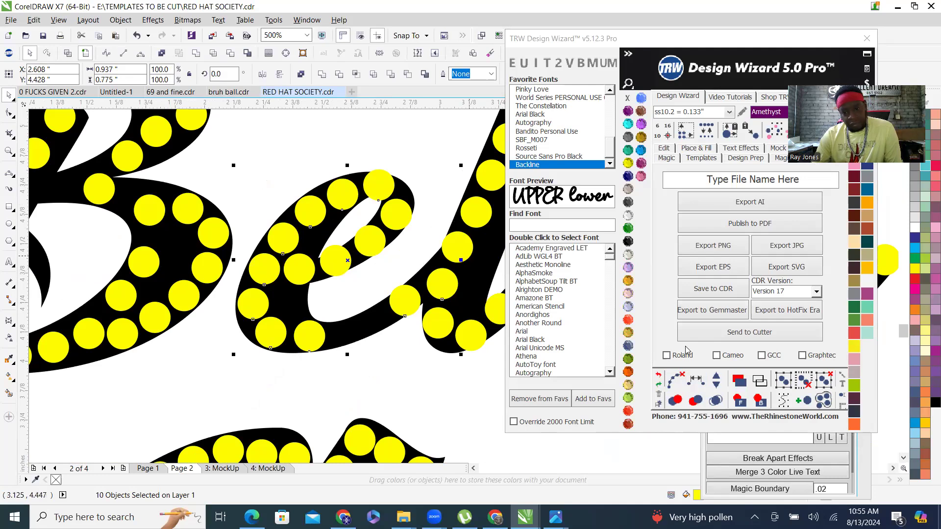
click(695, 380)
click(717, 377)
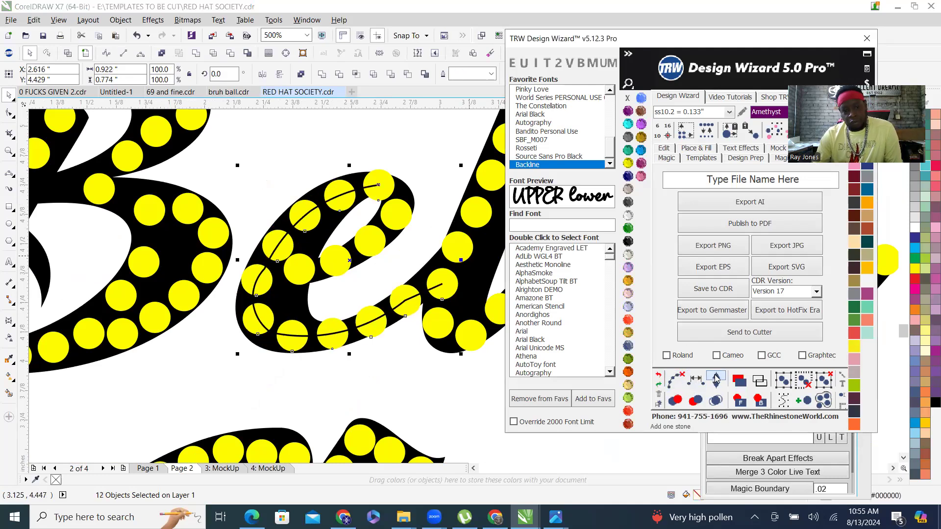
click(676, 381)
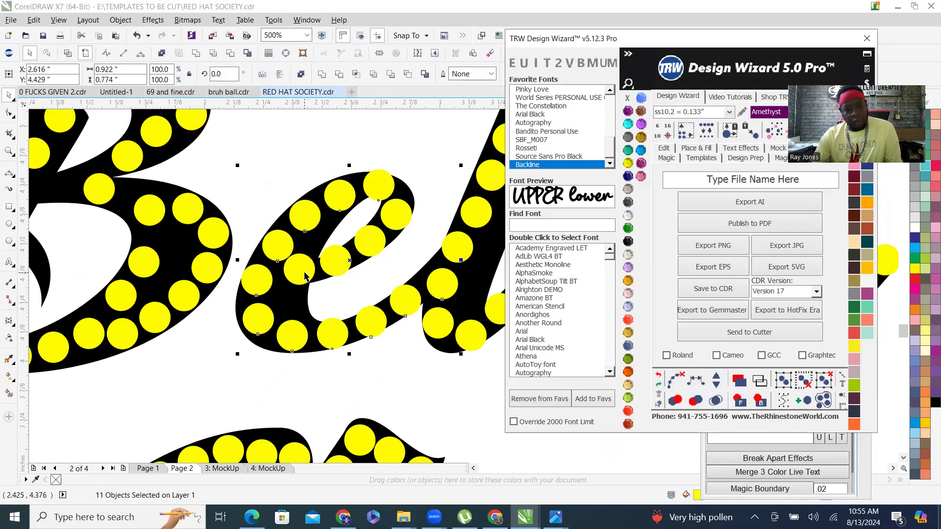
Copy the inner-left stone of the "e" to the start of its crossbar, respace the crossbar row evenly and clear its path.
scroll(305, 277, up, 4)
drag(299, 293, 339, 208)
shift+click(202, 227)
key(ctrl+l)
scroll(202, 220, down, 4)
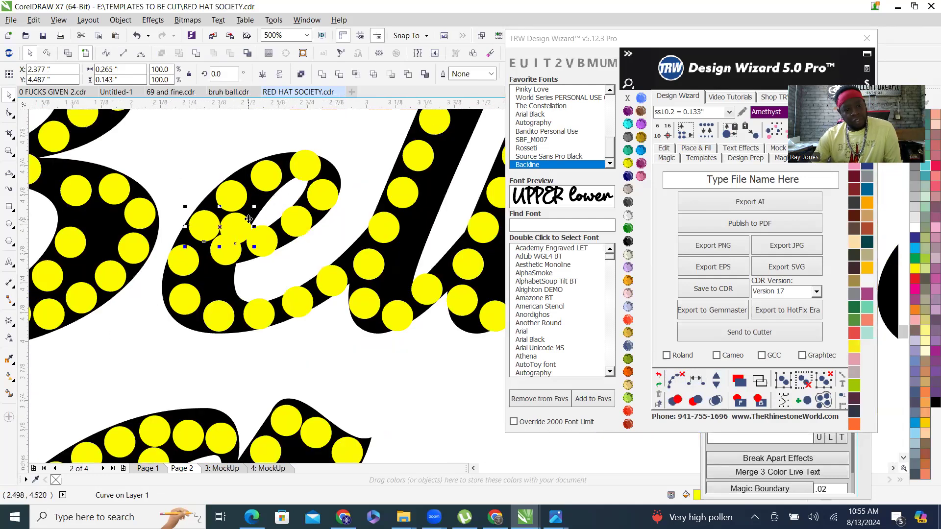
shift+click(264, 237)
shift+click(312, 167)
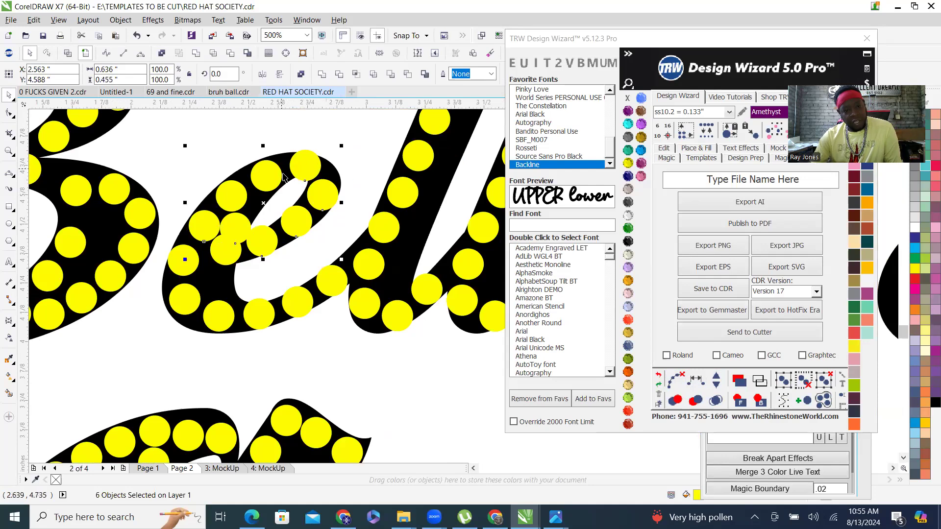
click(696, 381)
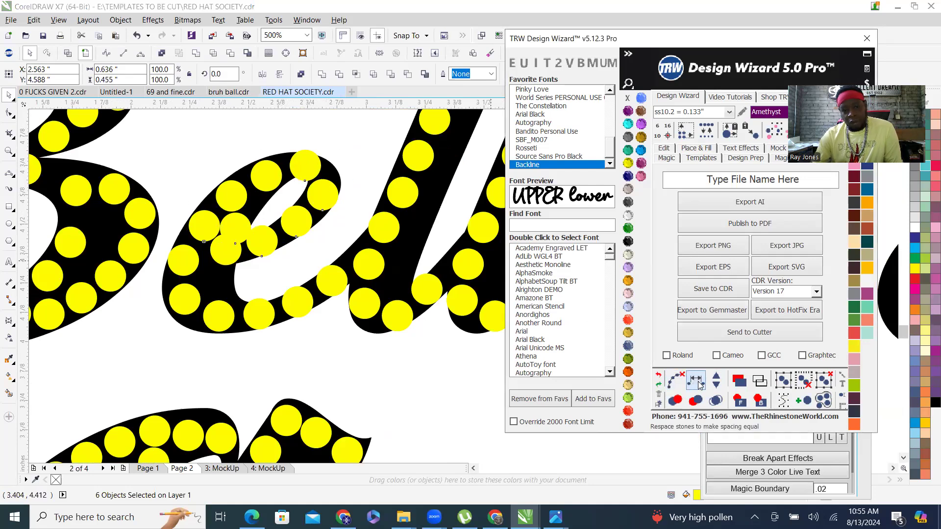
click(673, 380)
Respace the inner-left stones of the "e" between the crossbar's start and the bottom curve, then clear their guide path.
click(236, 234)
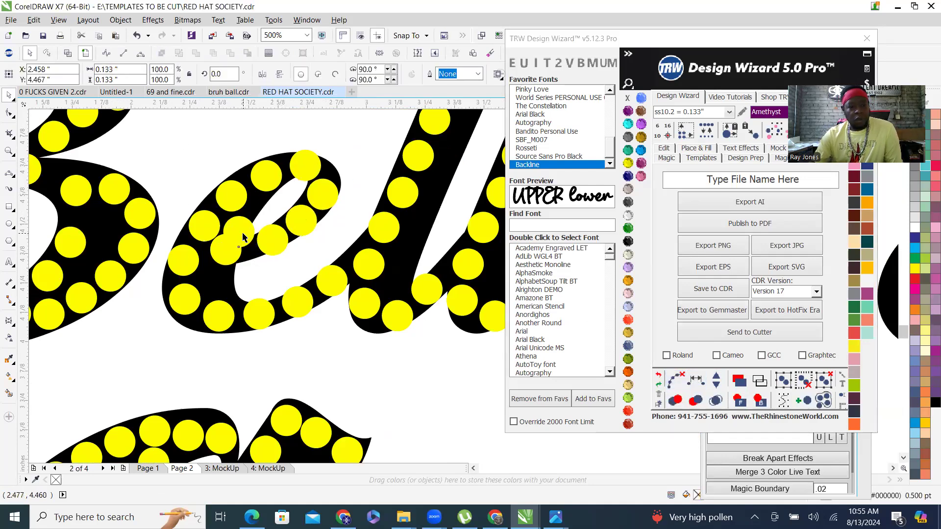
shift+click(229, 259)
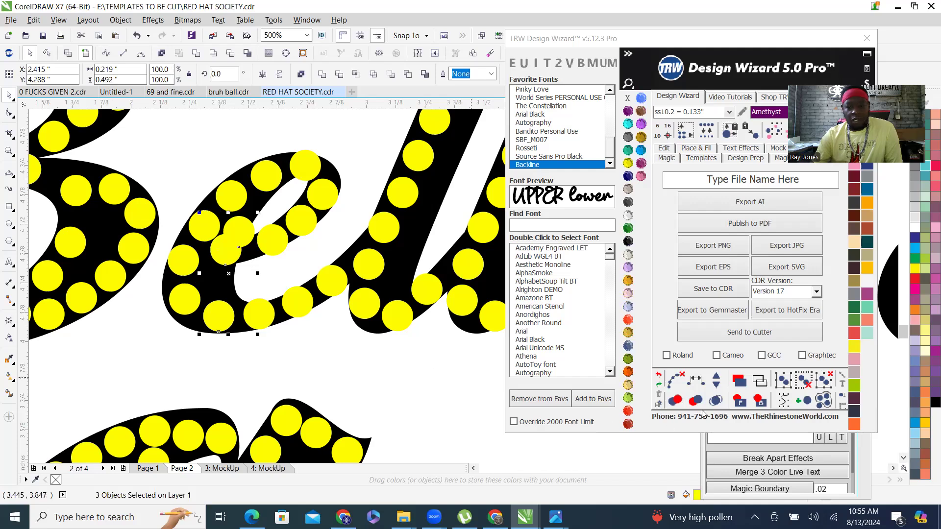
click(716, 380)
click(718, 385)
click(717, 381)
click(716, 381)
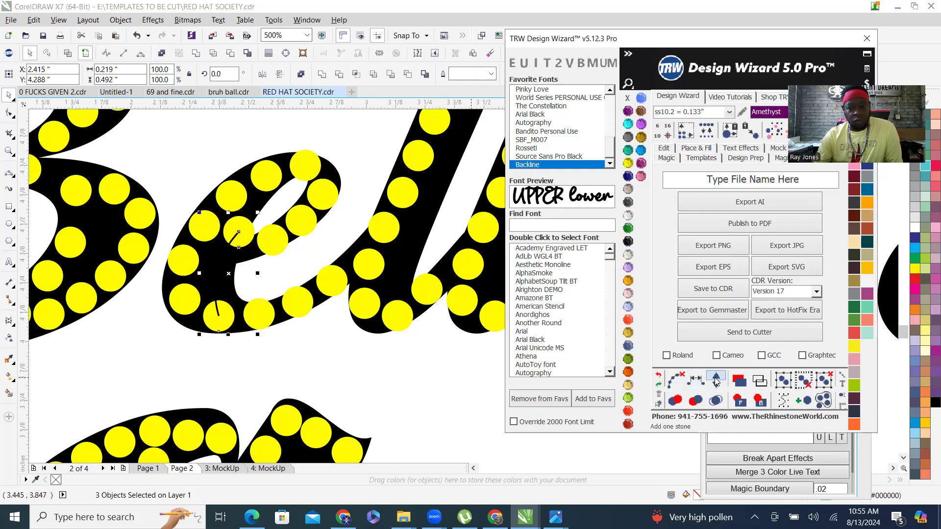
click(717, 387)
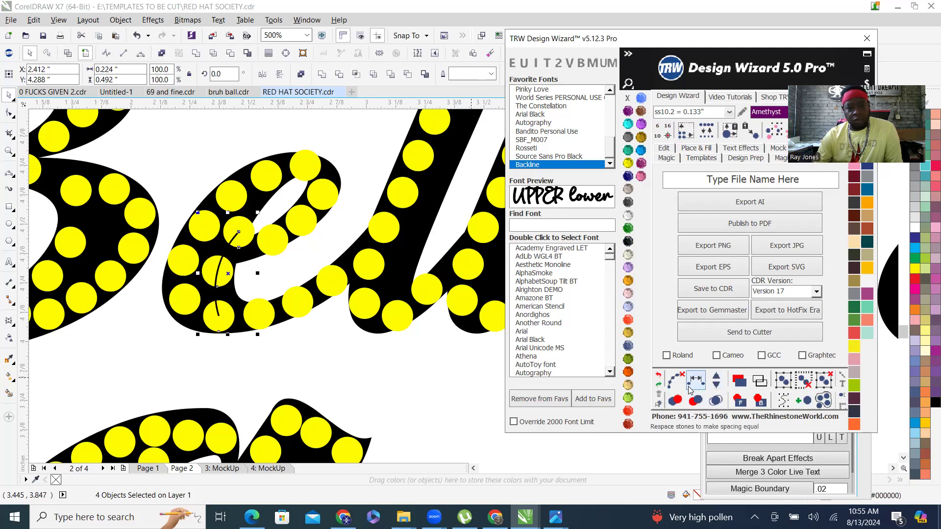
click(675, 380)
click(239, 243)
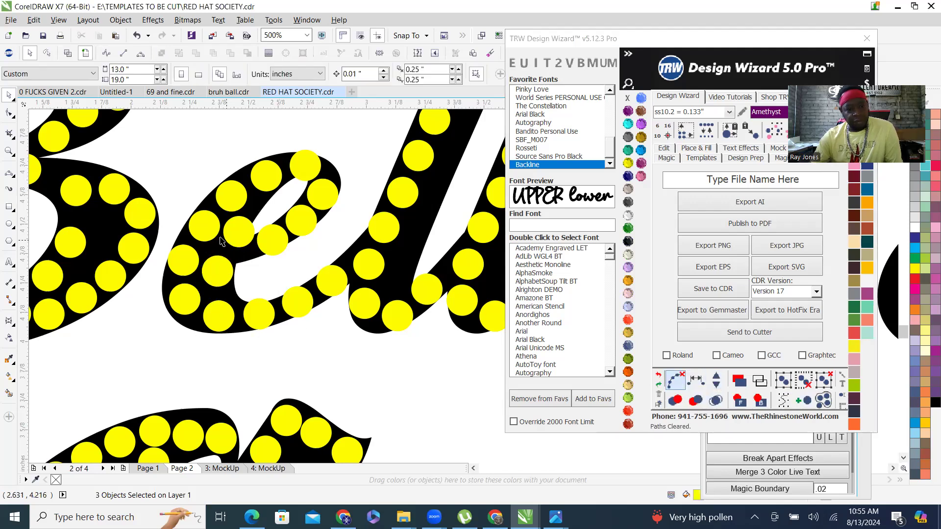
Rebuild the crossbar row of the "e" with five evenly spaced stones starting at the outer curve, then clear the path.
scroll(275, 225, up, 3)
scroll(201, 288, down, 3)
click(190, 259)
shift+click(255, 269)
shift+click(282, 256)
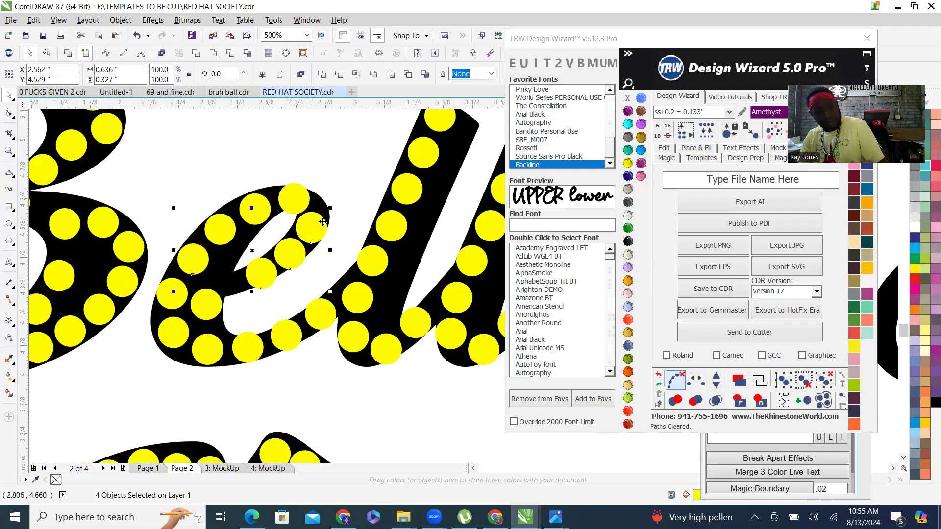
click(696, 381)
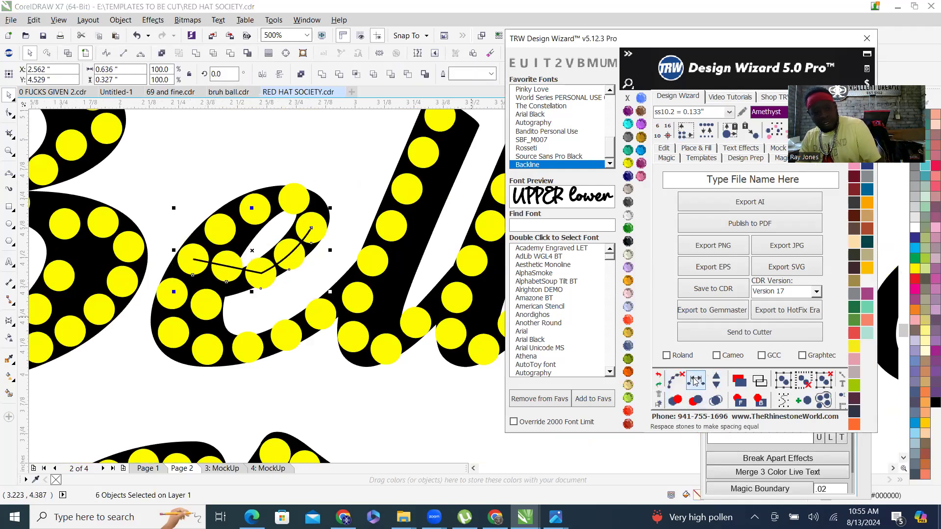
click(675, 380)
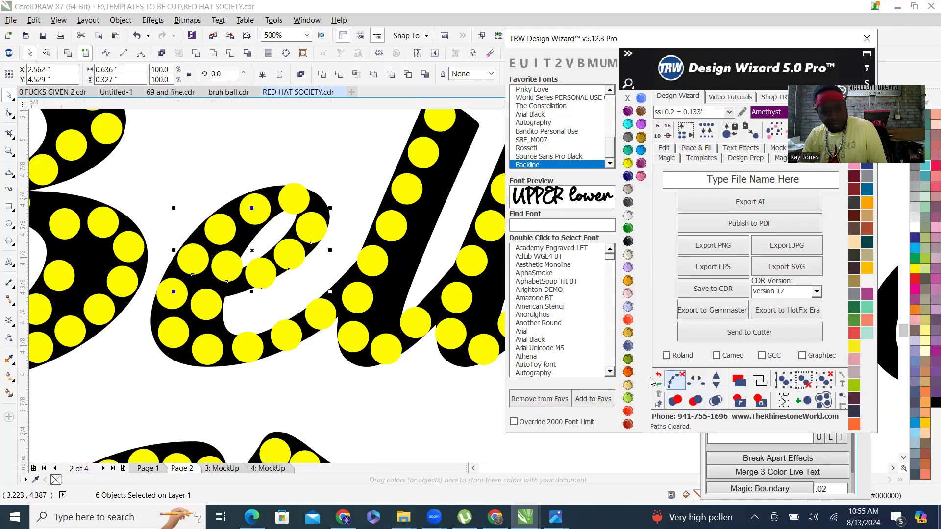
Shift the first stone of the "e" crossbar slightly, respace the crossbar row evenly and clear its guide path.
click(269, 319)
scroll(299, 318, up, 2)
click(288, 278)
drag(289, 279, 285, 291)
scroll(285, 292, down, 1)
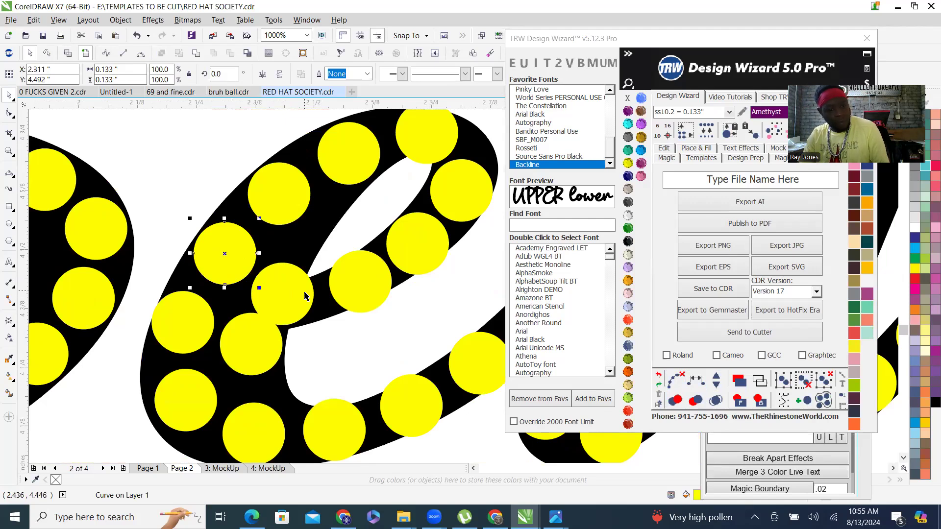
shift+click(304, 296)
click(676, 380)
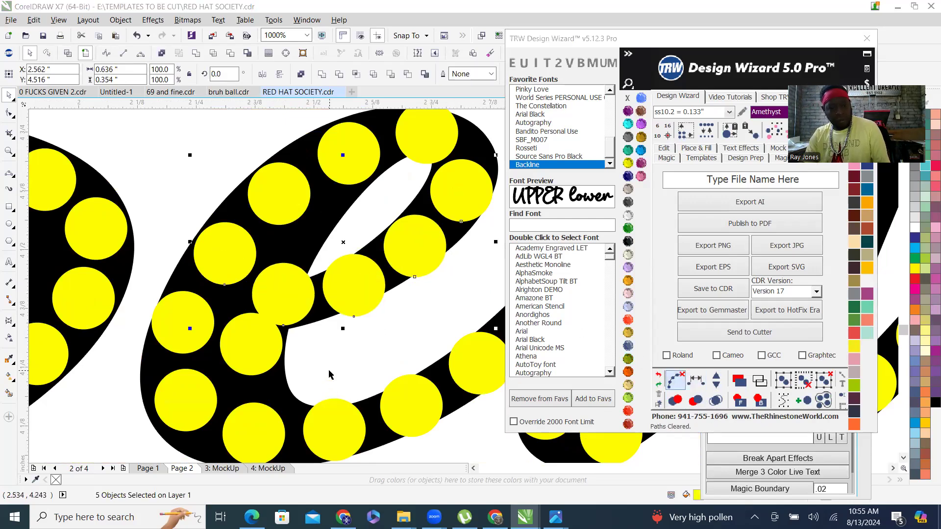
Move the inner-left stone of the "e" and space it evenly between the crossbar's start and the bottom stone.
scroll(314, 348, down, 1)
scroll(300, 325, up, 2)
drag(300, 326, 322, 311)
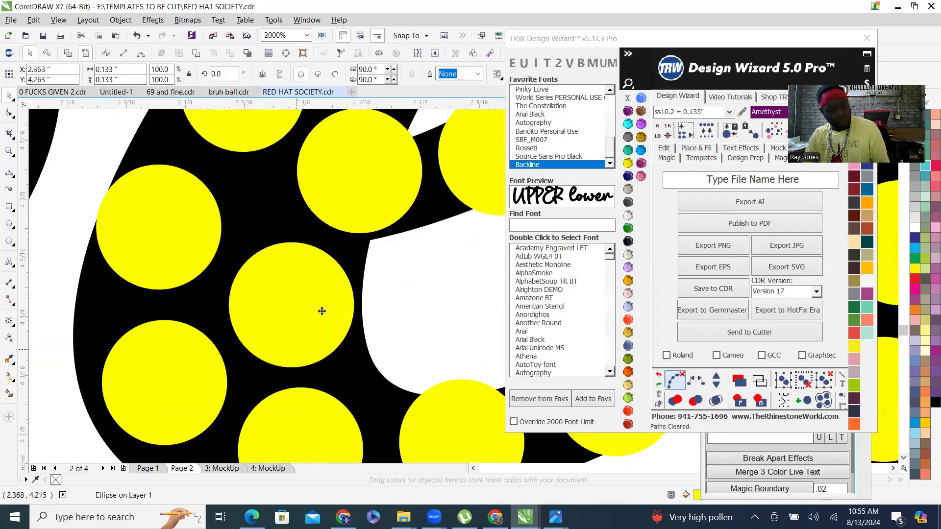
scroll(362, 205, down, 1)
shift+click(321, 335)
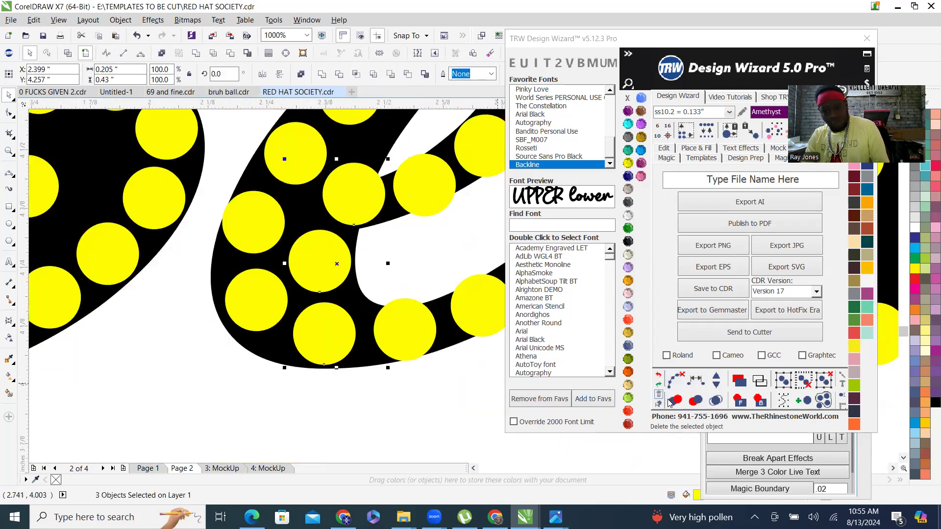
click(695, 382)
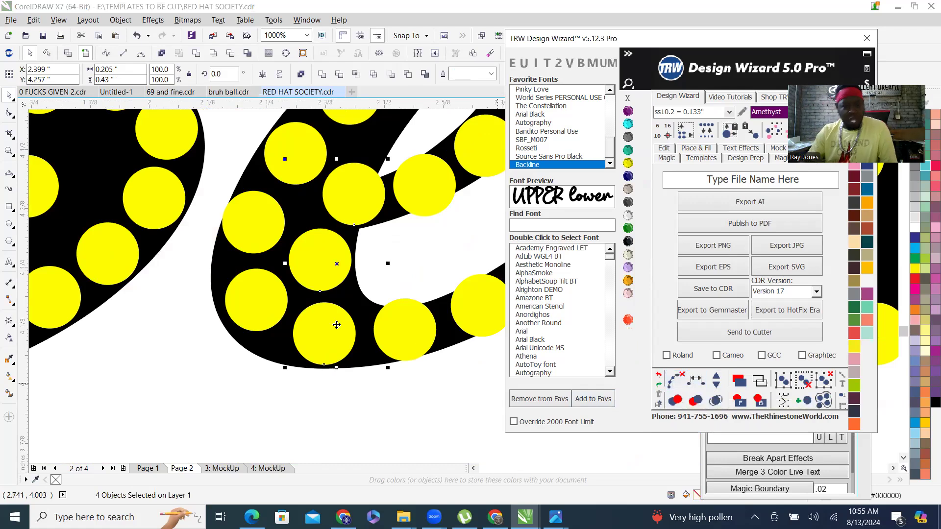
scroll(312, 321, down, 2)
key(Escape)
Reposition the stones along the top curve of the "B" so they follow the middle of the stroke.
scroll(287, 308, up, 2)
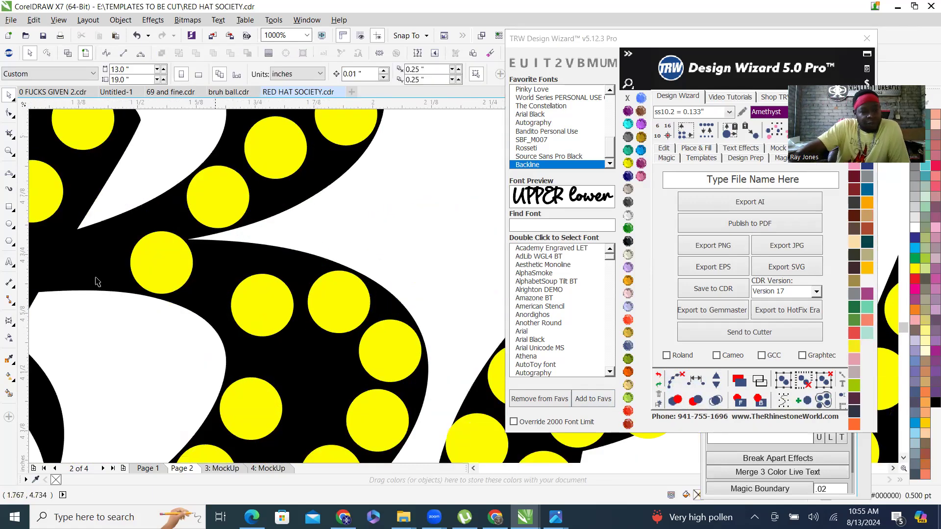
scroll(287, 308, down, 2)
scroll(300, 251, up, 2)
drag(263, 239, 265, 211)
scroll(311, 216, down, 2)
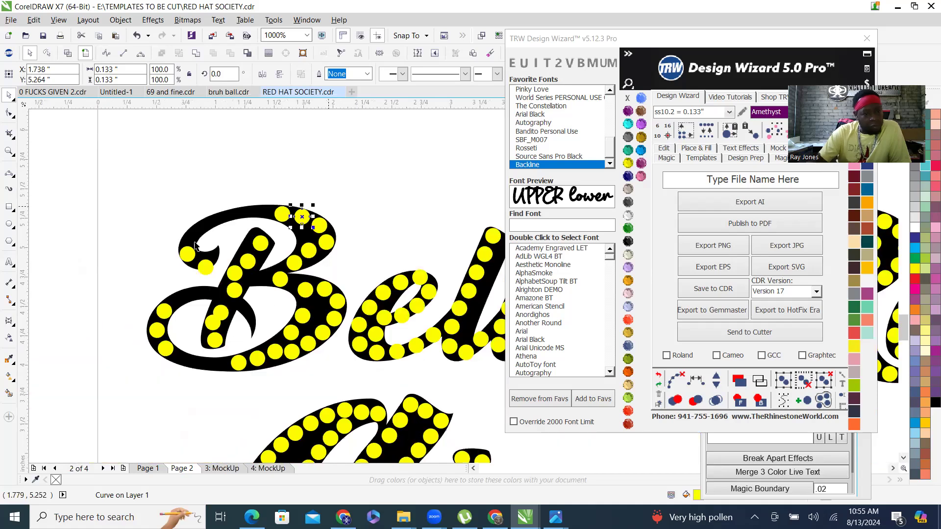
scroll(191, 265, up, 3)
drag(294, 269, 294, 216)
scroll(265, 220, down, 2)
Copy stones into the empty stretch of the upper-left curve of the "B".
drag(356, 181, 245, 219)
right_click(298, 191)
scroll(231, 256, down, 2)
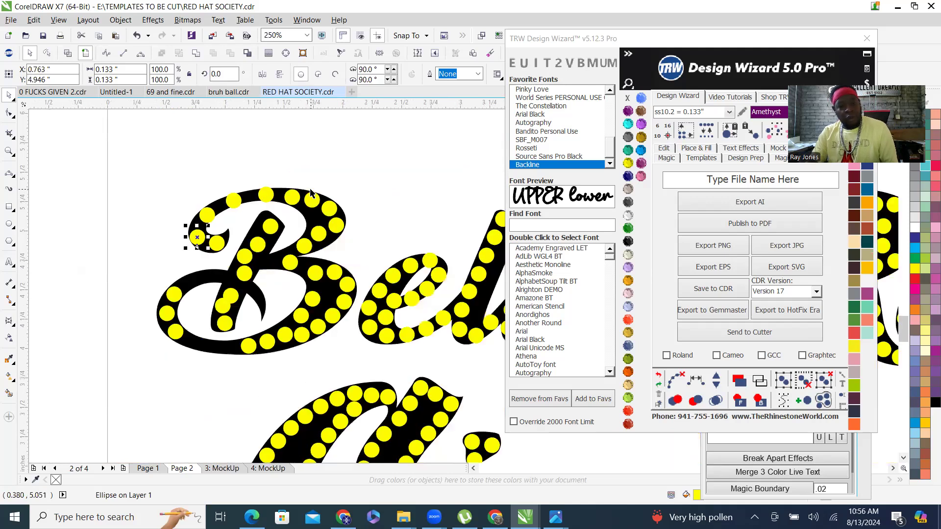
Move the stone at the waist of the "B" closer to the stem.
scroll(289, 284, up, 6)
drag(289, 284, 136, 265)
scroll(361, 255, down, 2)
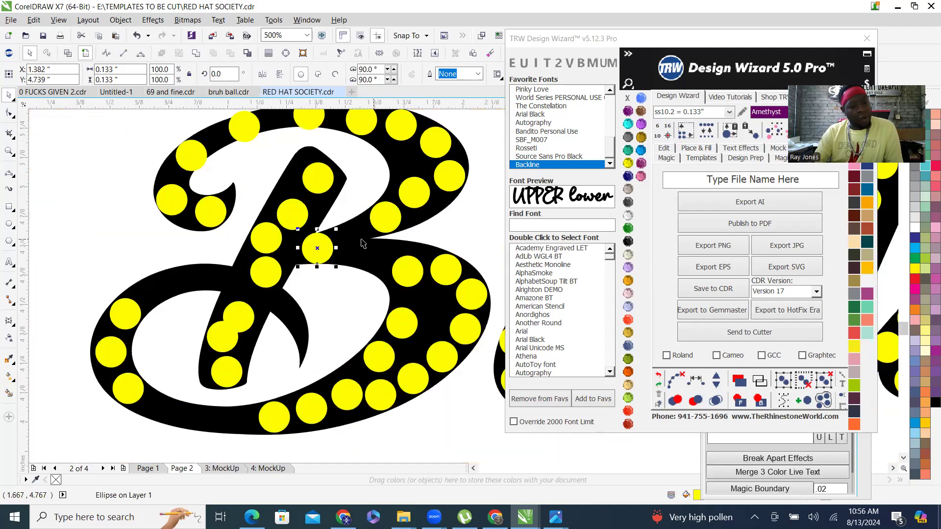
Delete the crowded and misaligned stones from the middle and lower stem of the "B".
drag(266, 237, 222, 336)
key(Delete)
click(225, 370)
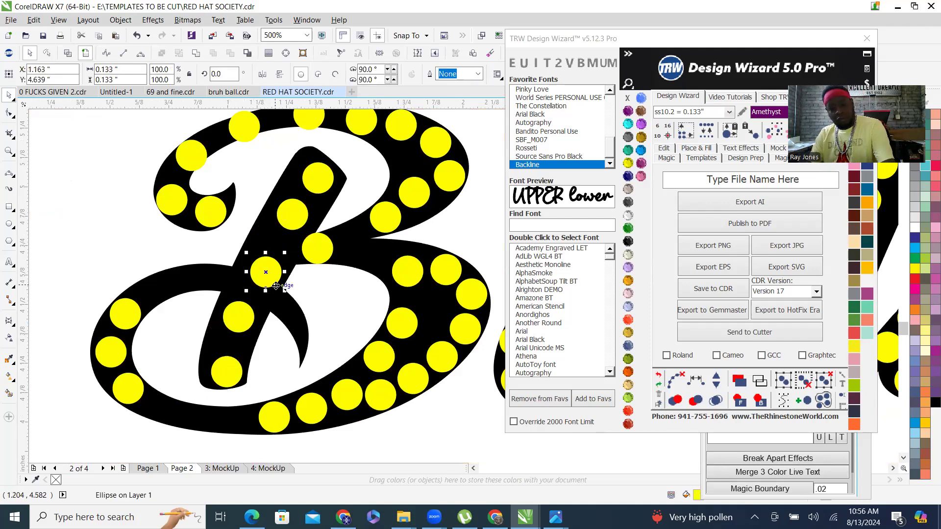
key(Delete)
Add three stones to the stem row of the "B" so seven stones run evenly from top to bottom.
click(318, 179)
shift+click(244, 316)
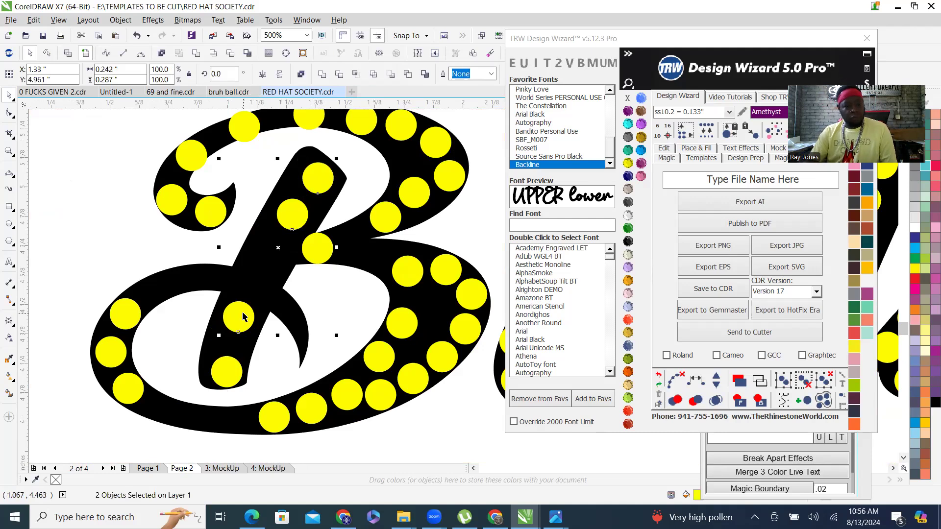
click(716, 379)
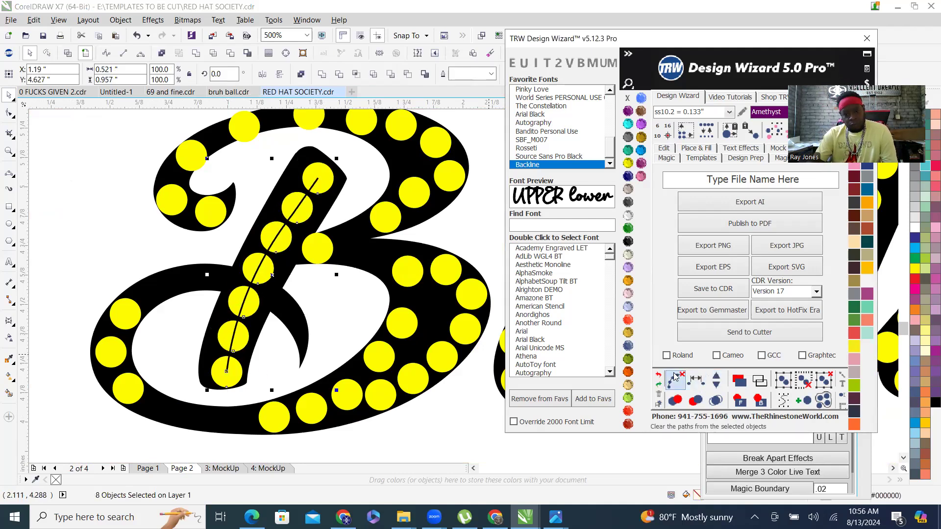
Reposition the stones between the waist and the lower right of the "B" upper loop, filling the gap with another stone.
scroll(319, 256, up, 3)
drag(326, 251, 347, 264)
scroll(309, 260, down, 3)
scroll(426, 228, up, 3)
mouse_move(415, 220)
mouse_down()
mouse_move(423, 230)
mouse_move(412, 237)
mouse_up()
scroll(414, 236, down, 3)
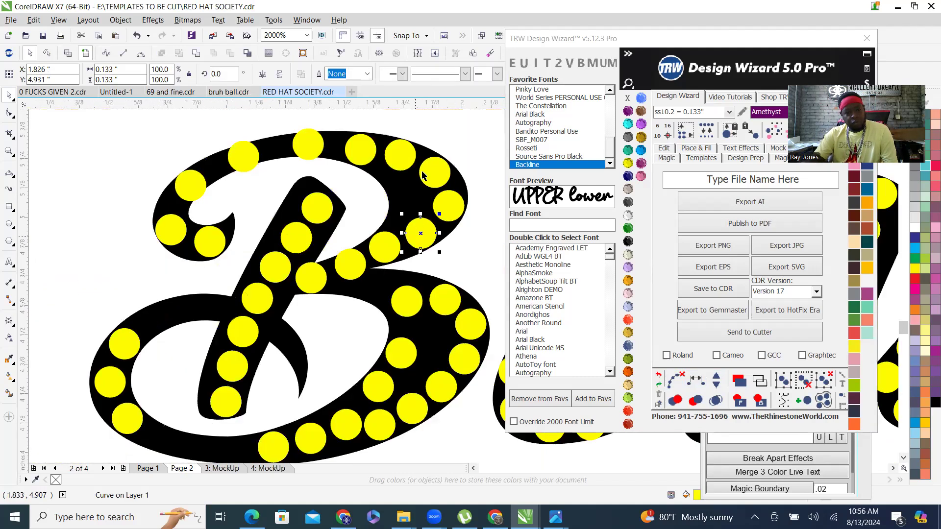
Evenly respace the stones along the upper loop of the "B", adding stones for a total of fifteen, and clear the guide path.
click(213, 240)
shift+click(171, 229)
shift+click(195, 175)
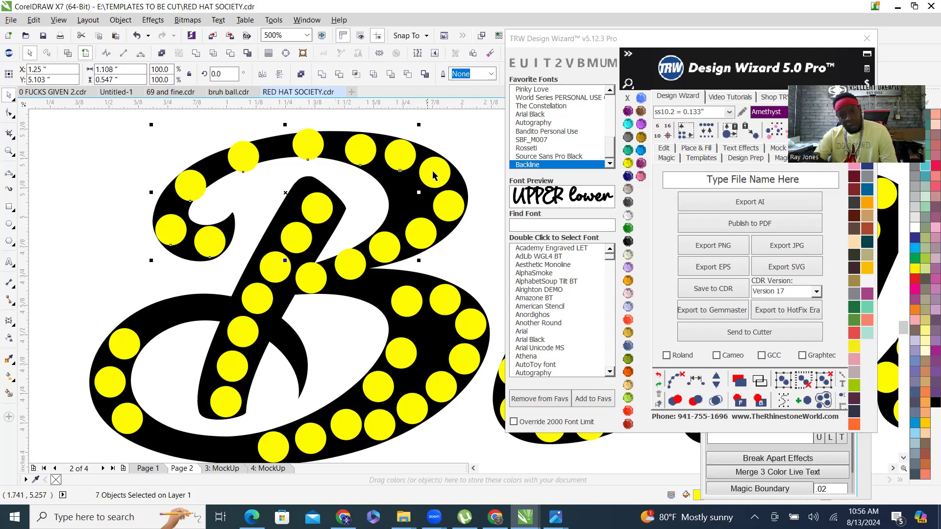
shift+click(448, 202)
shift+click(435, 235)
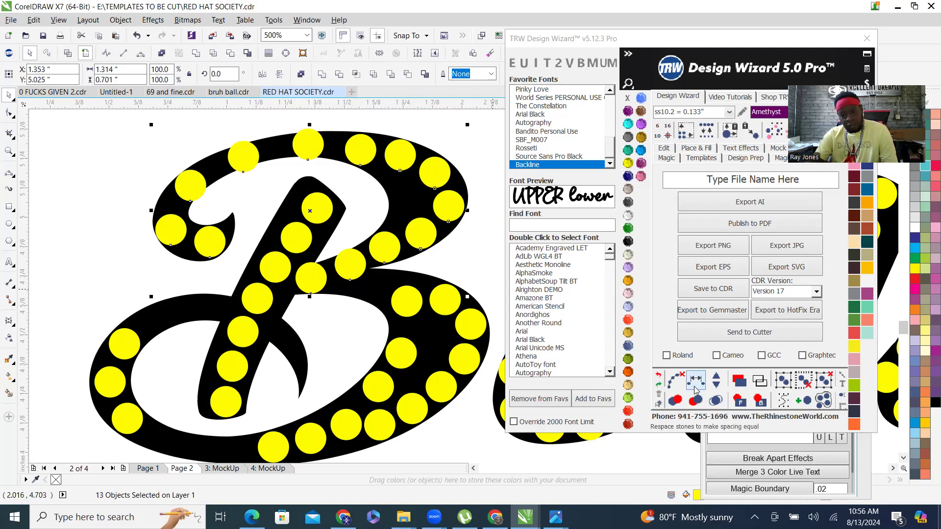
click(716, 380)
click(716, 379)
click(716, 380)
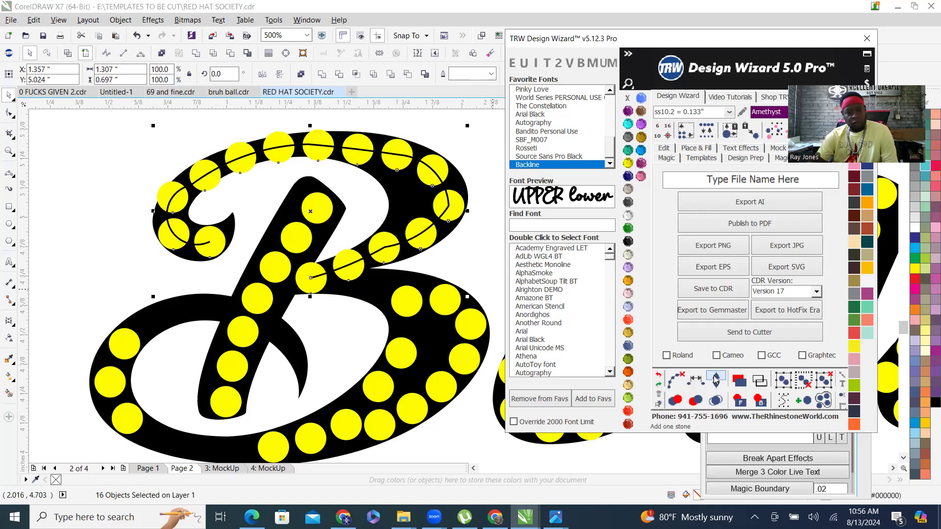
click(676, 380)
Nudge the stone at the top of the "B" upper loop slightly upward to centre it in the stroke.
scroll(343, 178, up, 2)
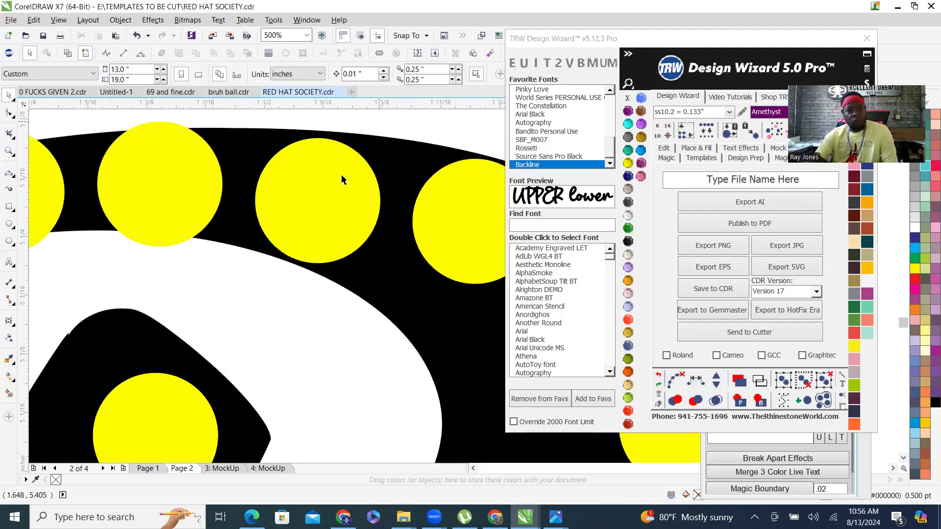
click(360, 193)
scroll(380, 186, down, 2)
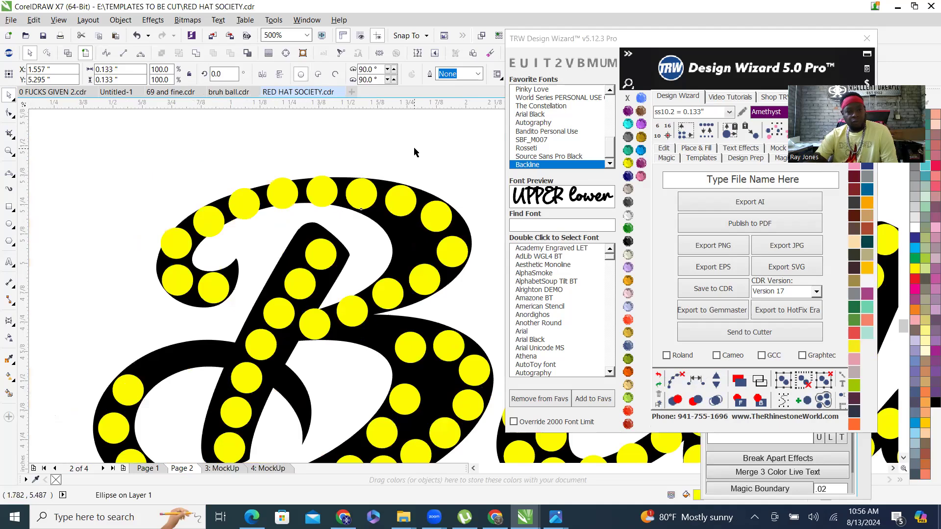
click(414, 152)
Move the inner stone at the top of the "B" lower loop toward the waist and delete two misaligned stones from the bottom curve.
scroll(332, 211, down, 3)
scroll(392, 235, up, 4)
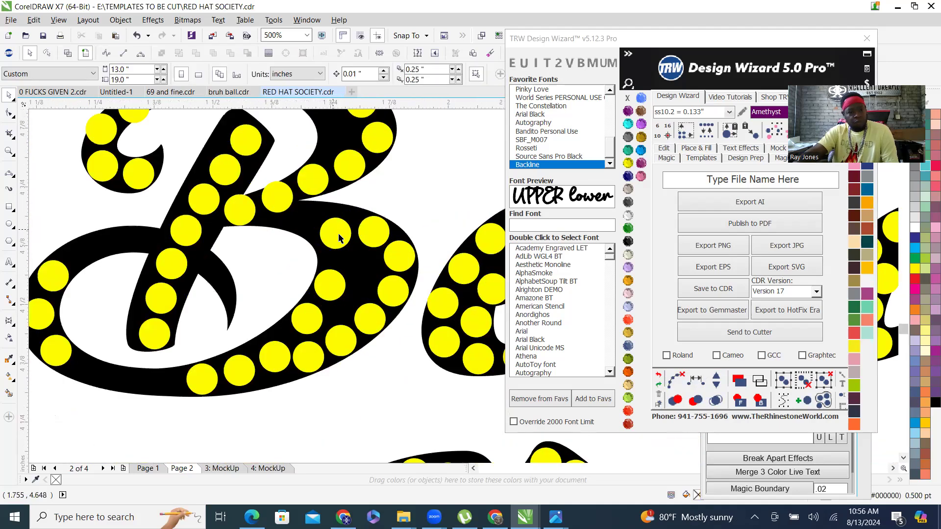
click(242, 179)
scroll(304, 221, down, 2)
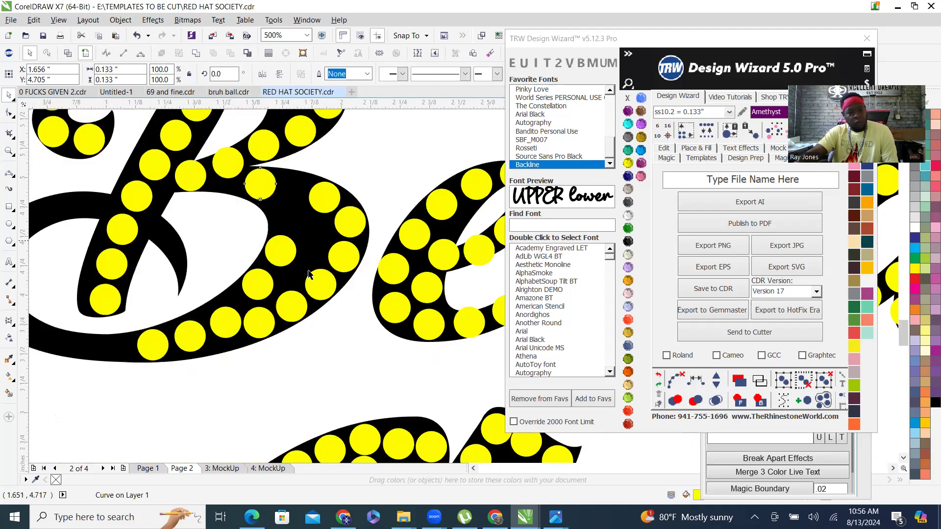
scroll(277, 294, up, 2)
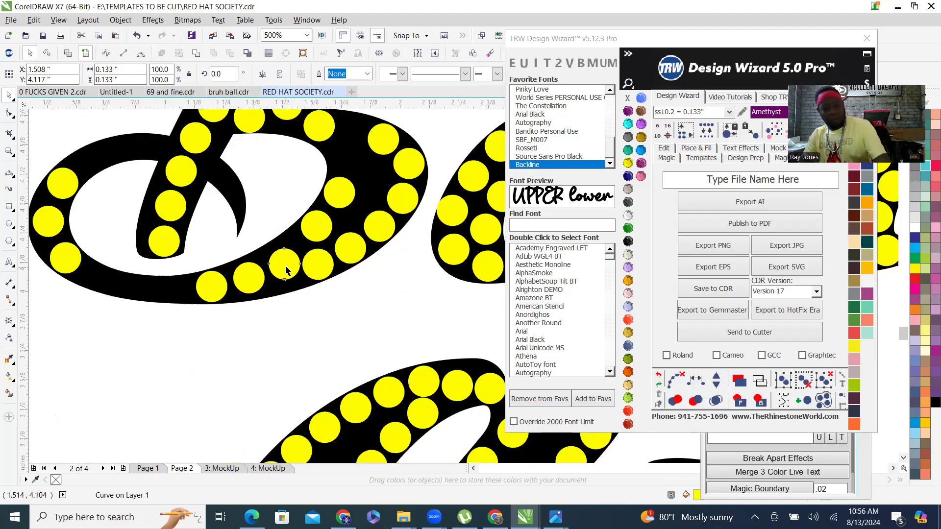
key(Delete)
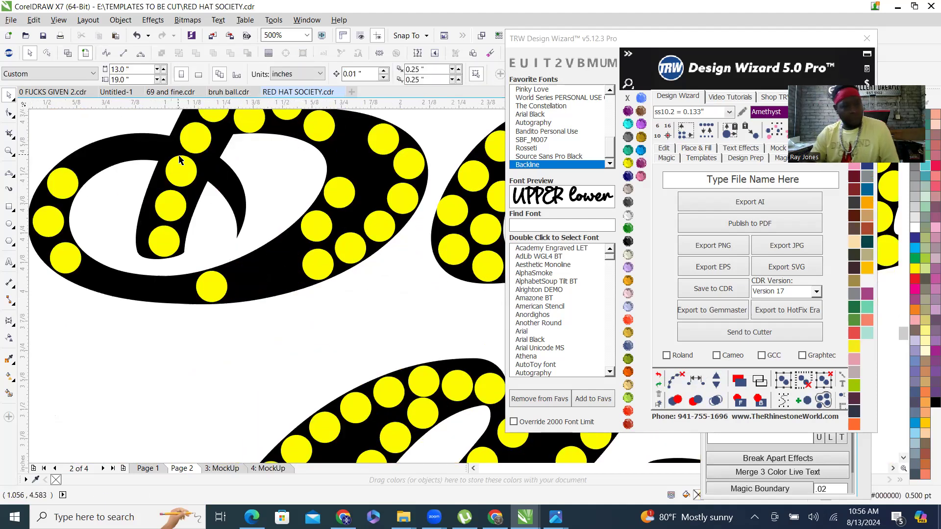
Paste a stone where the left curve of the "B" lower loop meets the stem and align it within the stroke.
key(ctrl+v)
drag(143, 143, 153, 145)
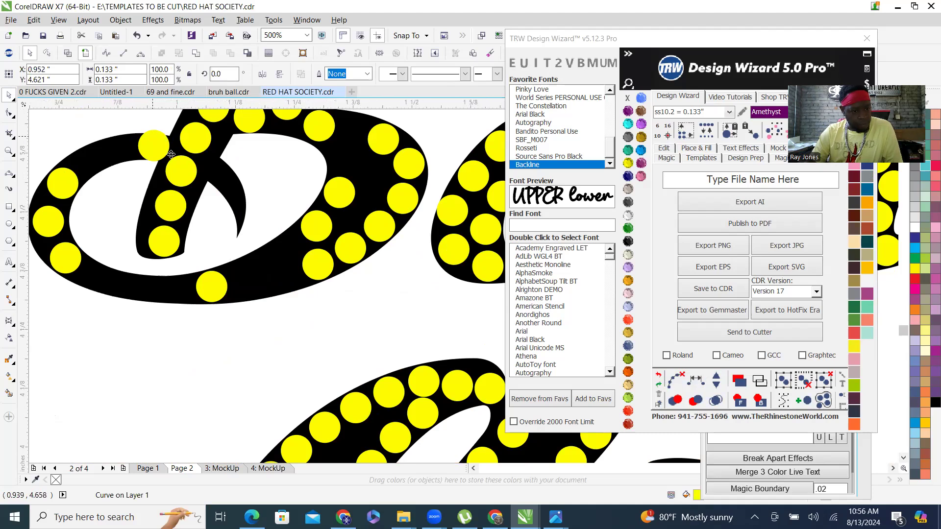
scroll(171, 155, up, 8)
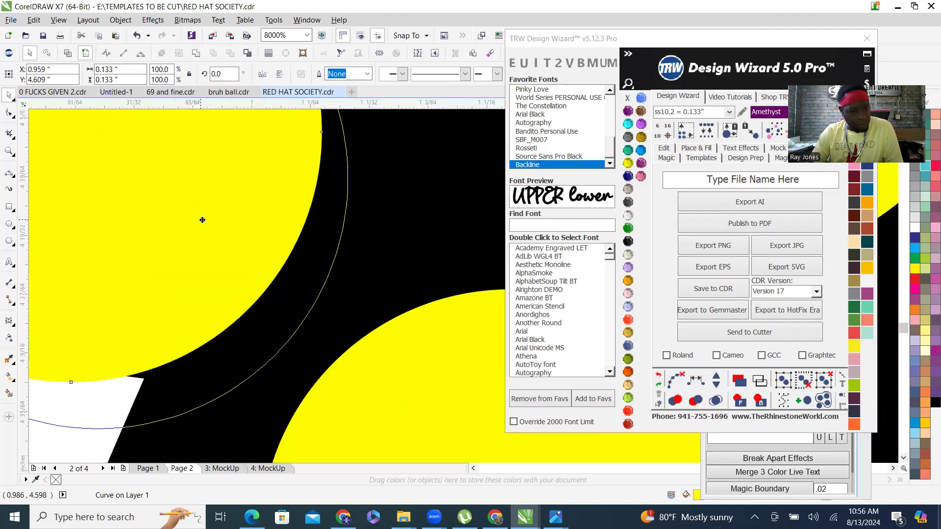
scroll(202, 220, down, 4)
drag(263, 182, 290, 210)
scroll(200, 215, down, 3)
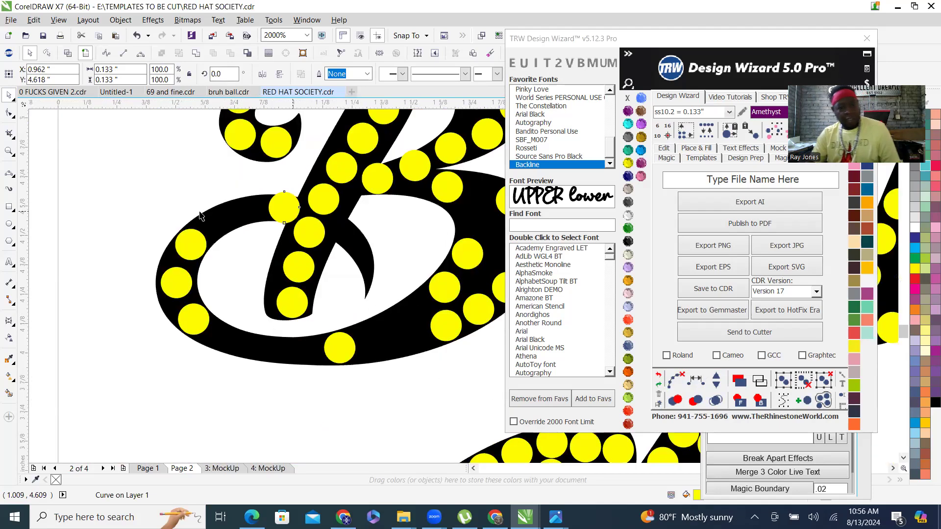
Evenly respace the outer row of stones around the "B" lower loop, adding stones for a total of eighteen, and clear the guide path.
shift+click(192, 250)
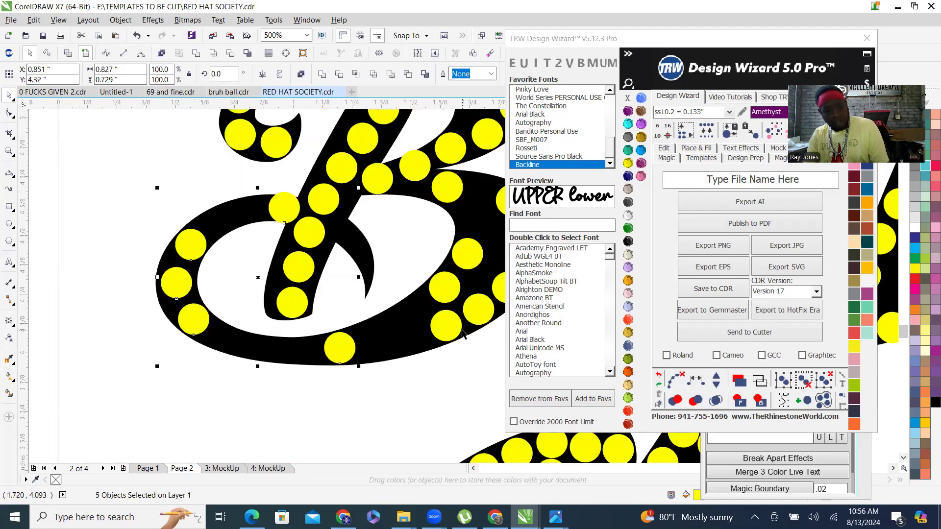
scroll(475, 318, down, 3)
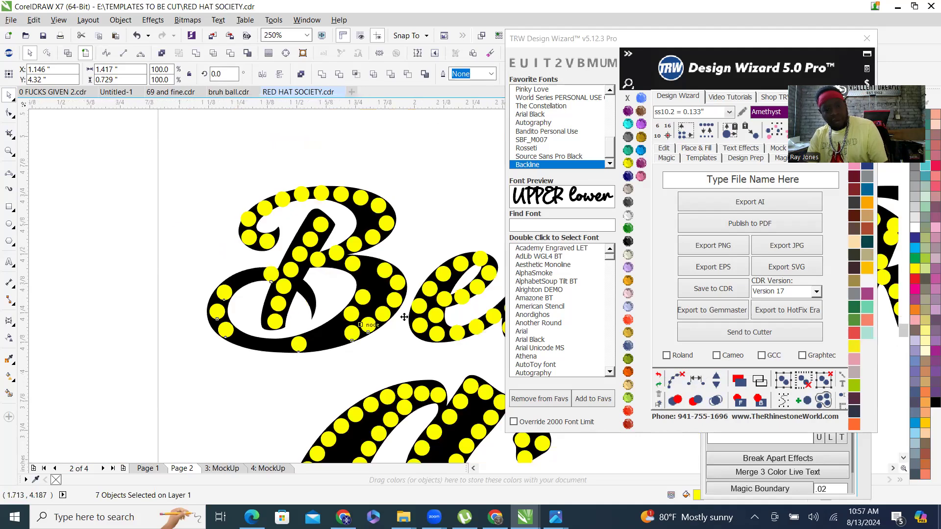
scroll(392, 321, up, 1)
shift+click(415, 255)
shift+click(394, 208)
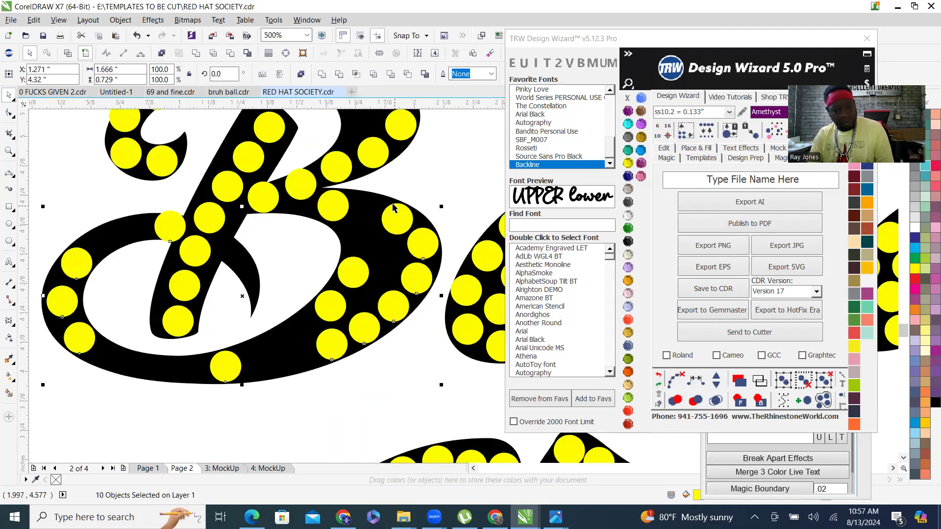
click(714, 380)
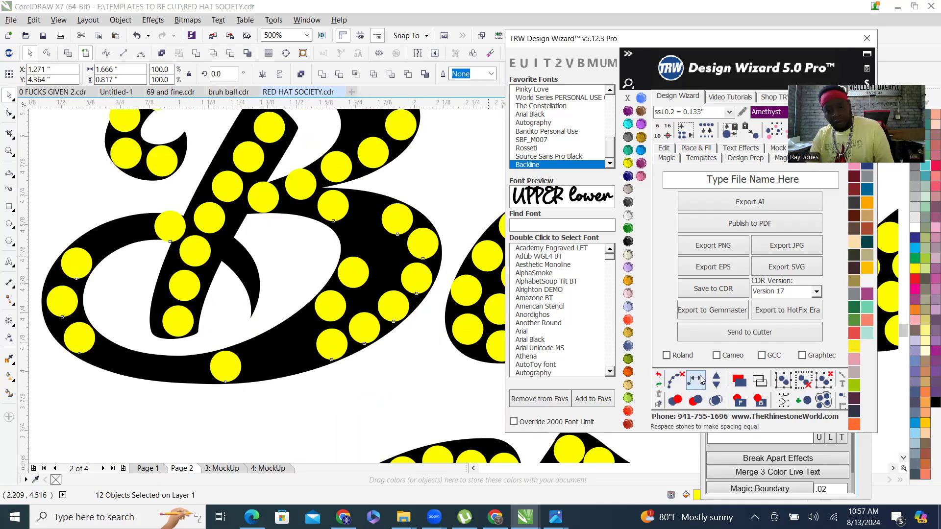
click(717, 380)
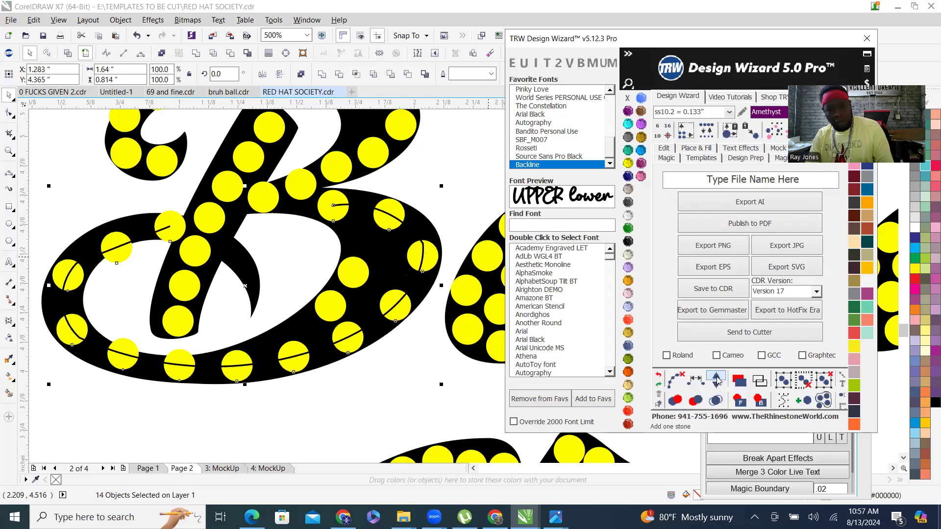
click(717, 380)
click(717, 380)
click(716, 380)
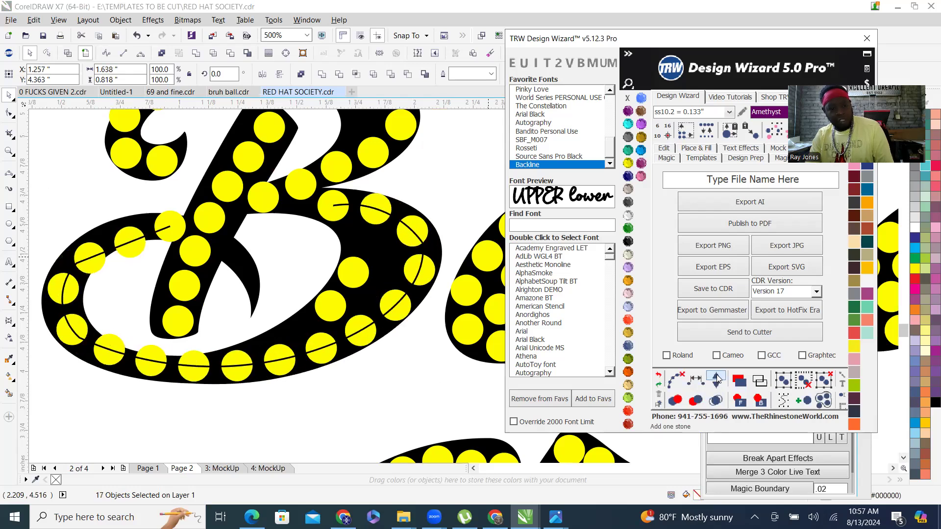
click(717, 380)
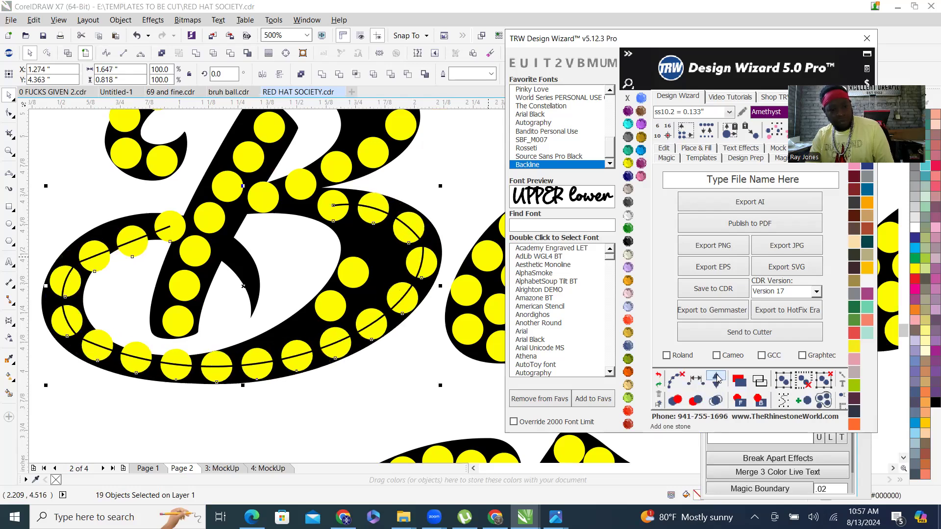
click(675, 380)
Shift the stones on the upper left of the "B" lower loop outward so they sit centred in the stroke.
scroll(109, 295, up, 1)
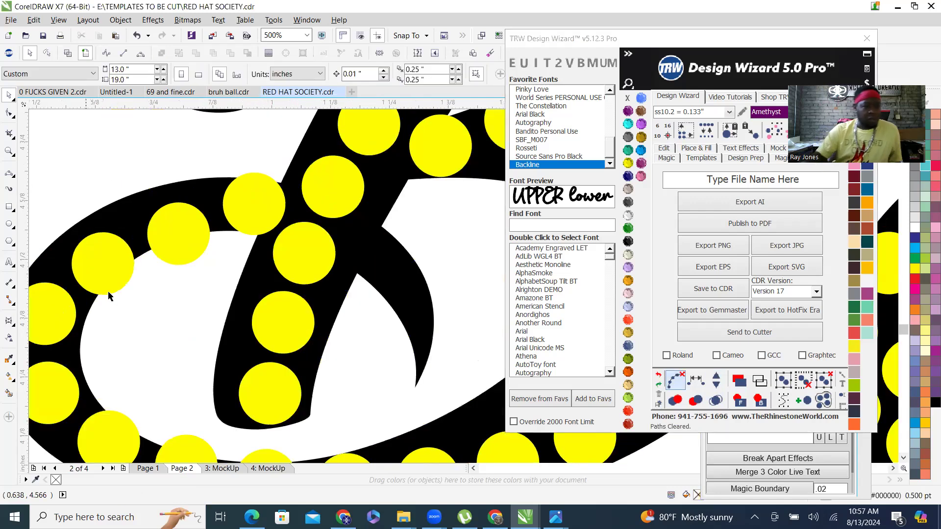
scroll(109, 295, up, 2)
click(108, 252)
drag(285, 218, 266, 175)
scroll(225, 181, down, 2)
scroll(239, 203, up, 2)
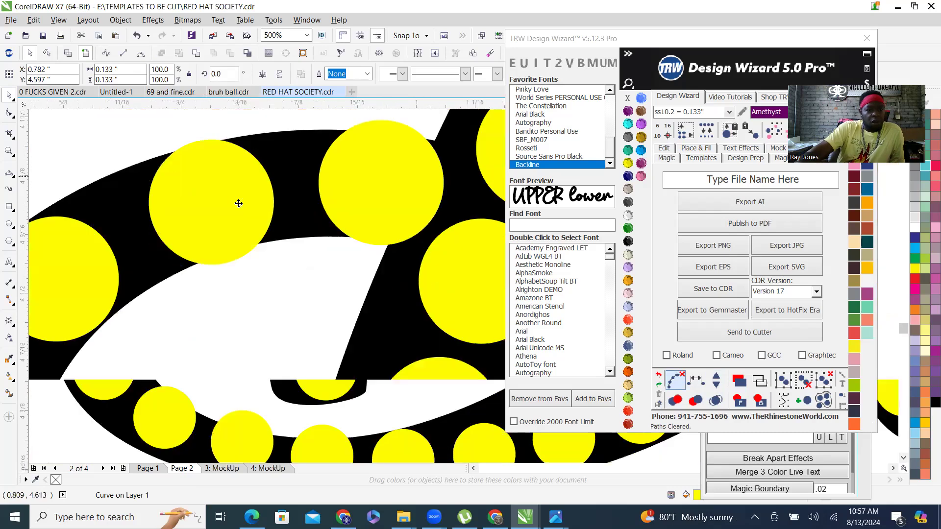
drag(246, 216, 238, 224)
scroll(238, 225, down, 3)
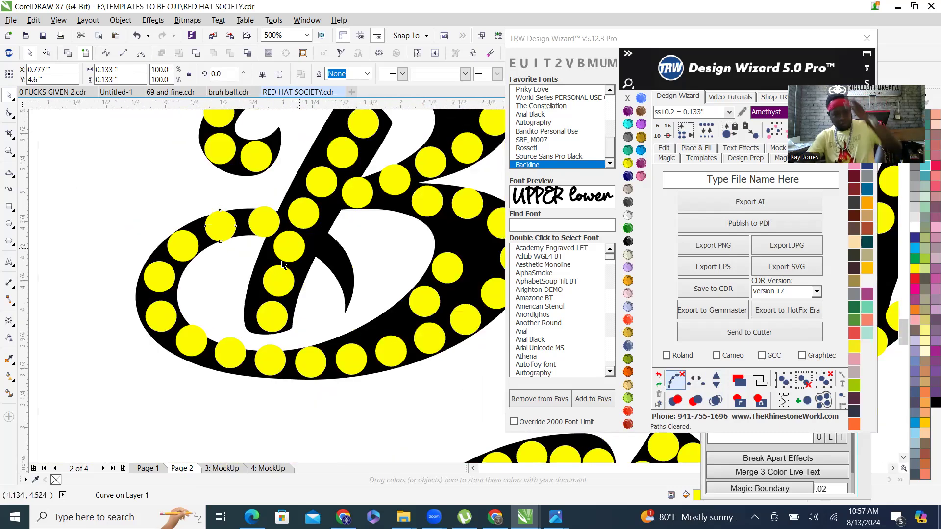
Place a stone on the small inner flourish of the "B", just to the right of the stem.
scroll(282, 265, down, 2)
scroll(275, 230, up, 3)
scroll(262, 176, up, 2)
drag(282, 226, 298, 238)
scroll(298, 238, down, 5)
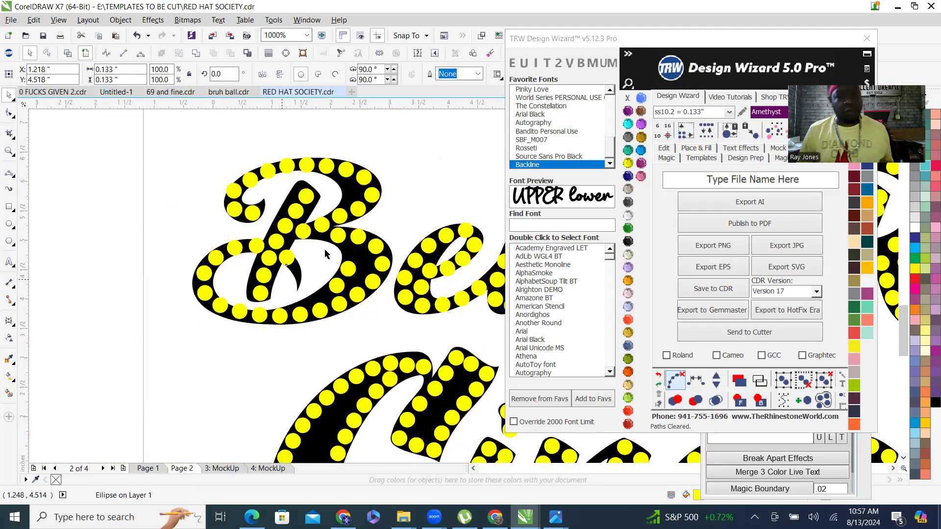
key(Escape)
Nudge the second stone along the top of the "R" loop in "Royales" upward into line with its neighbours.
scroll(354, 260, down, 1)
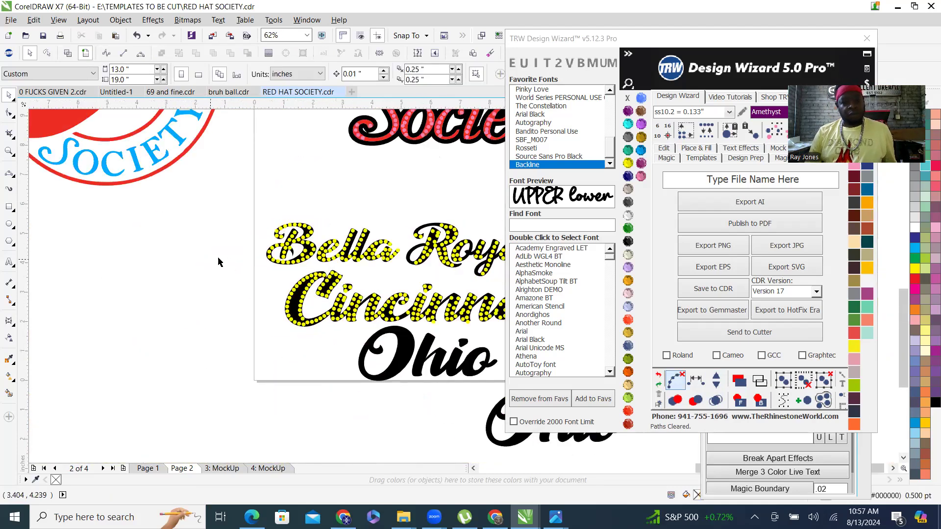
scroll(332, 223, down, 1)
scroll(377, 243, up, 1)
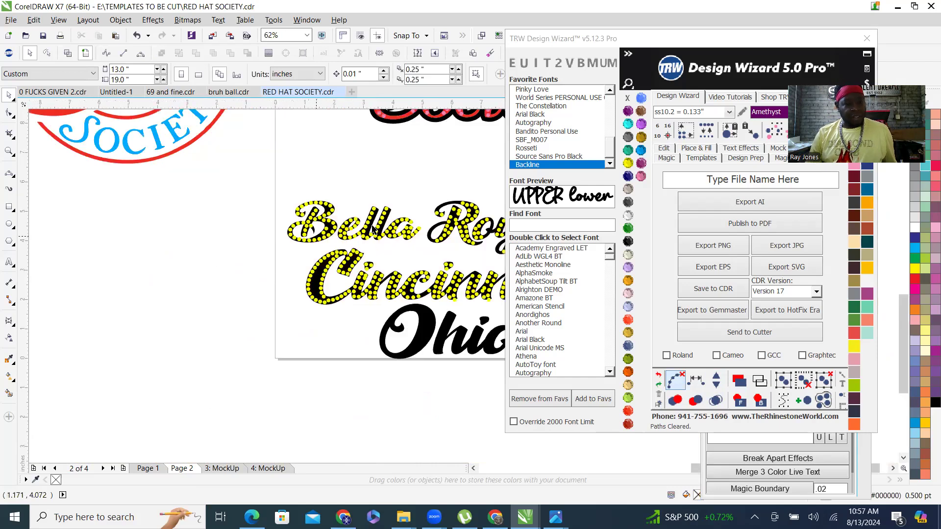
scroll(350, 239, down, 1)
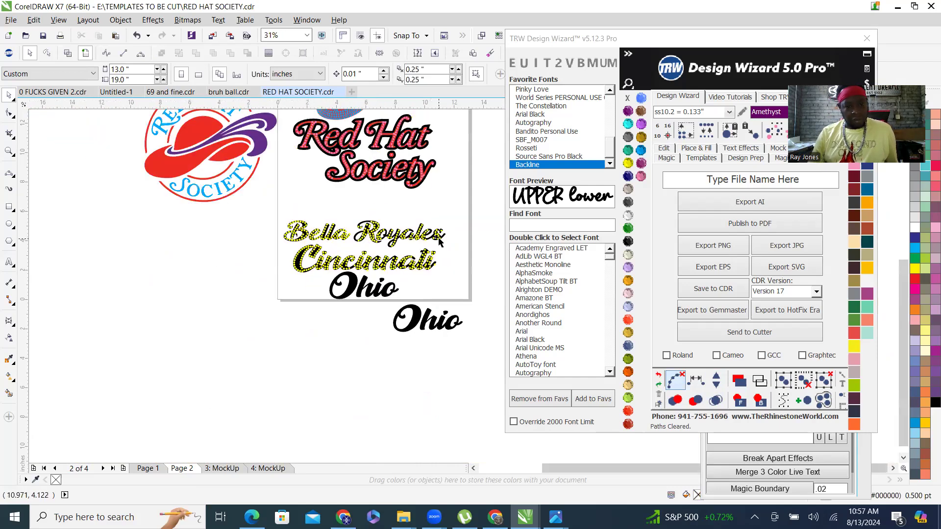
scroll(438, 236, up, 2)
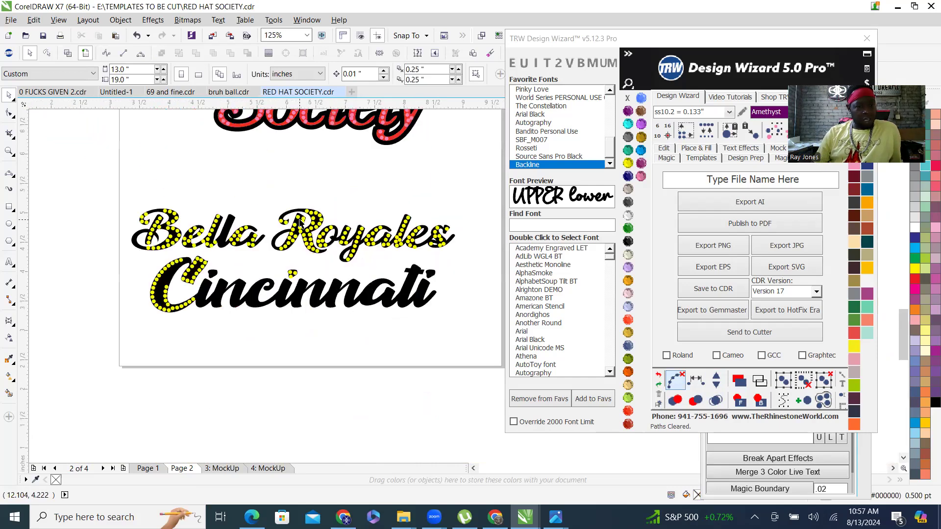
scroll(245, 220, up, 2)
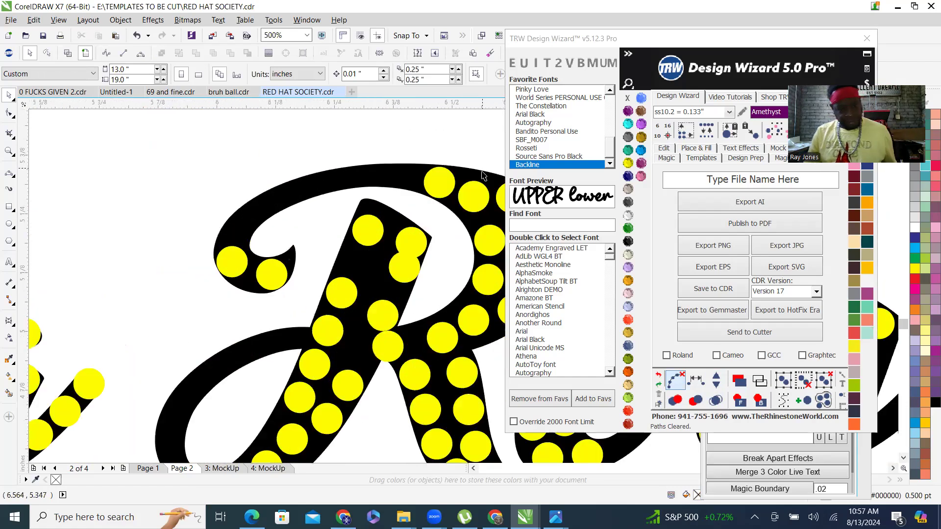
scroll(462, 273, up, 2)
click(462, 273)
scroll(414, 238, down, 3)
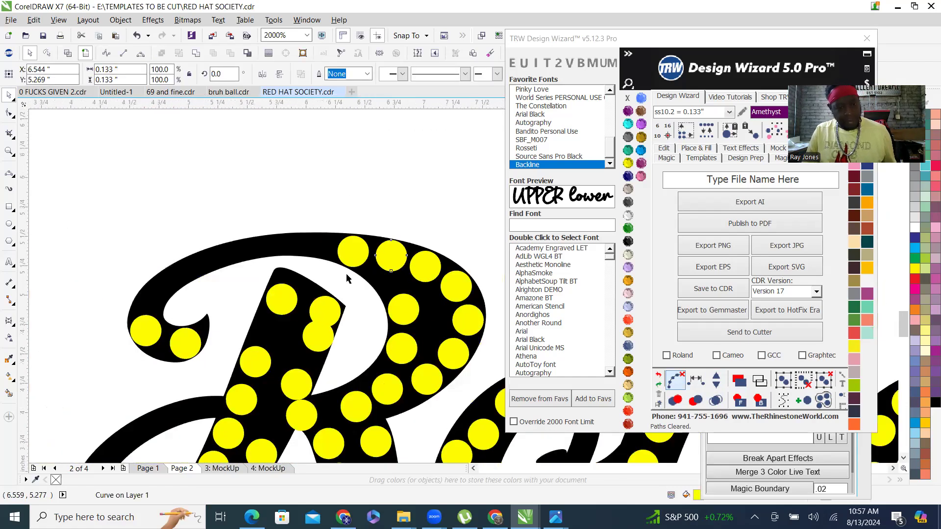
Set the page size to 50 by 50 inches.
scroll(368, 349, down, 2)
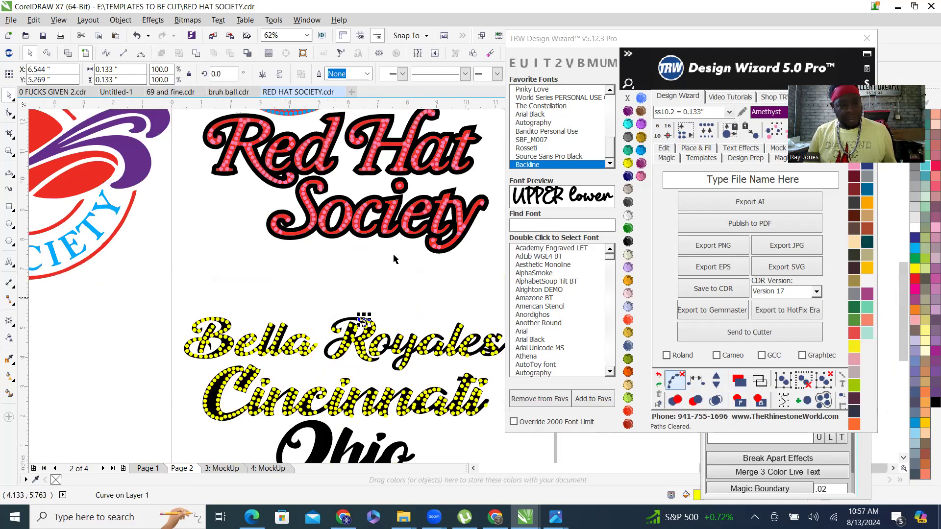
scroll(394, 258, down, 2)
key(Escape)
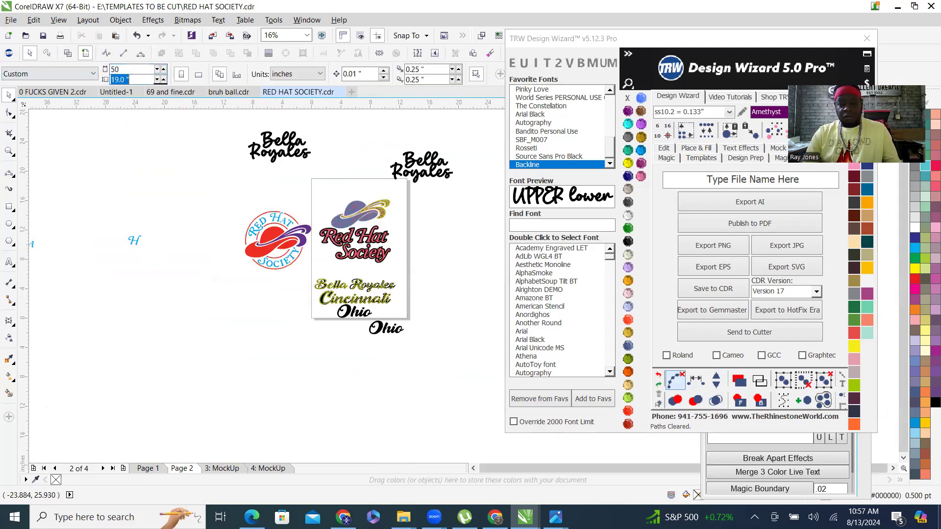
key(Return)
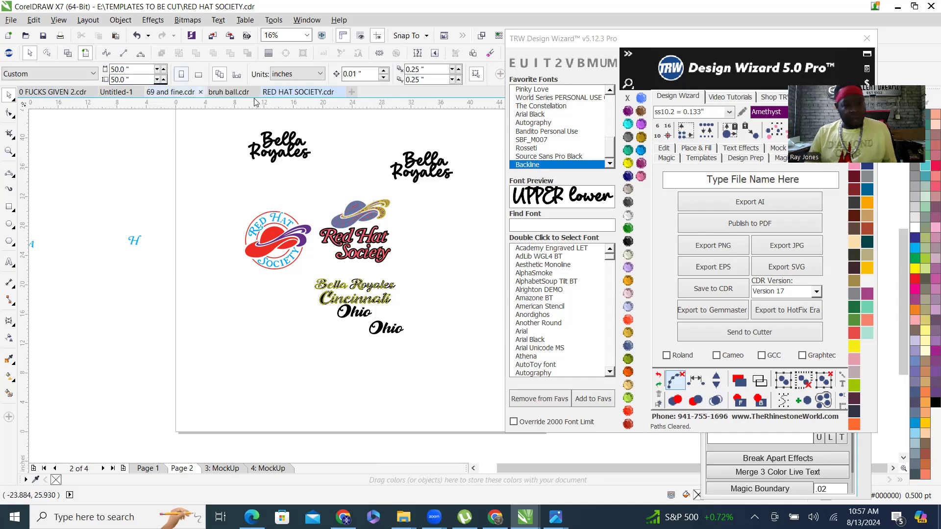
scroll(277, 252, down, 1)
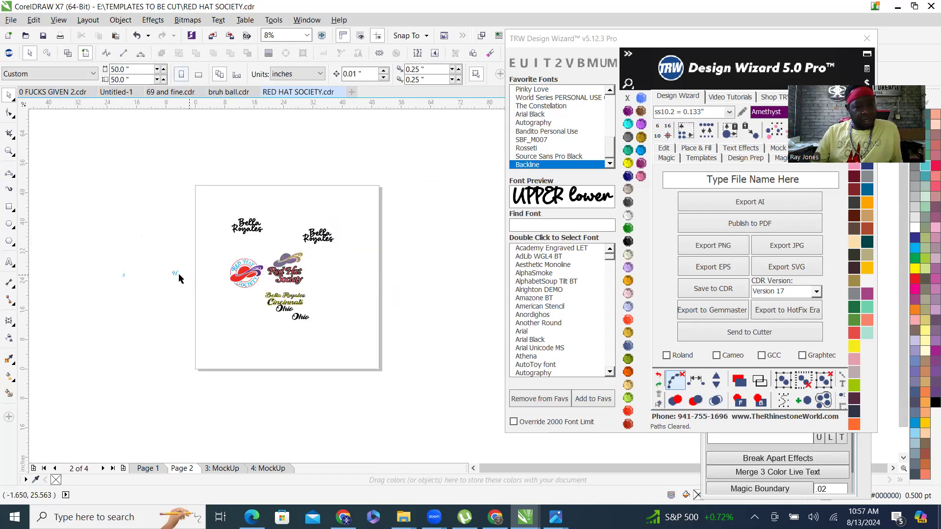
Move the two stray blue letters beside the page 15 inches to the right, onto the artwork.
drag(194, 318, 202, 324)
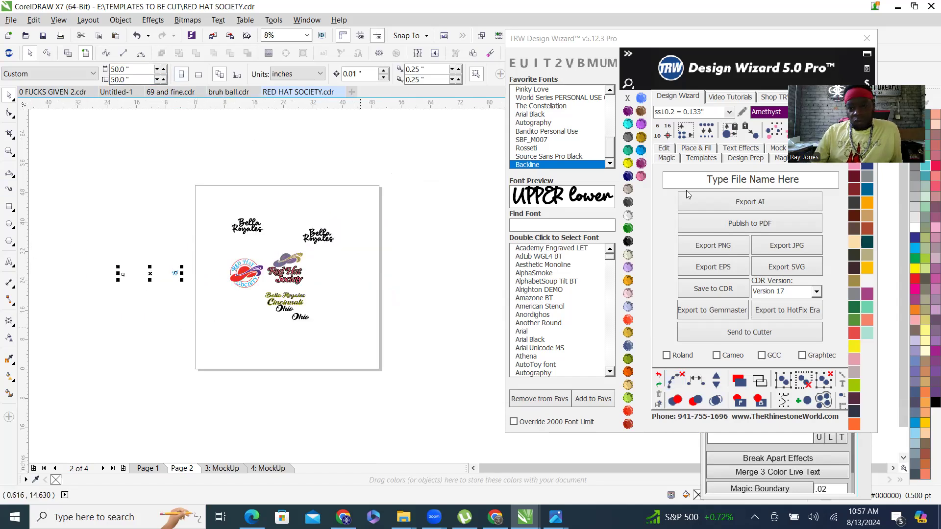
click(666, 149)
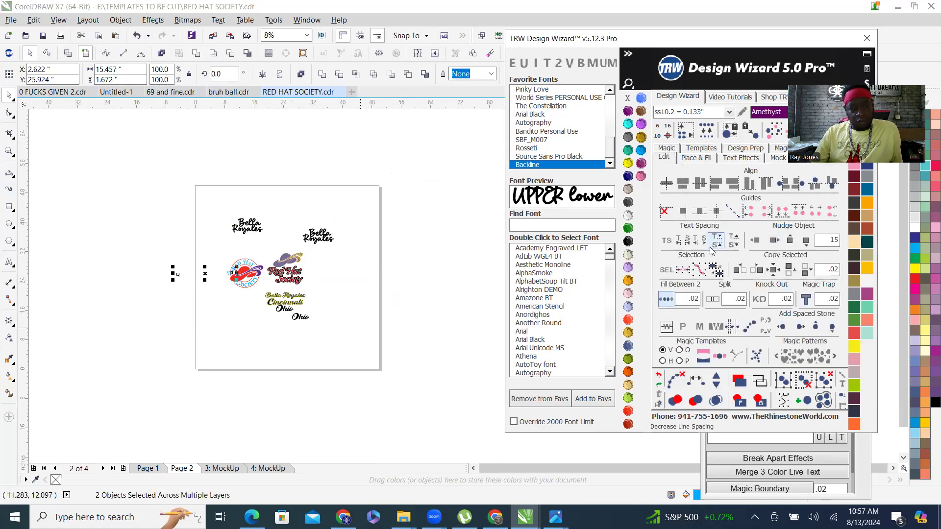
click(774, 241)
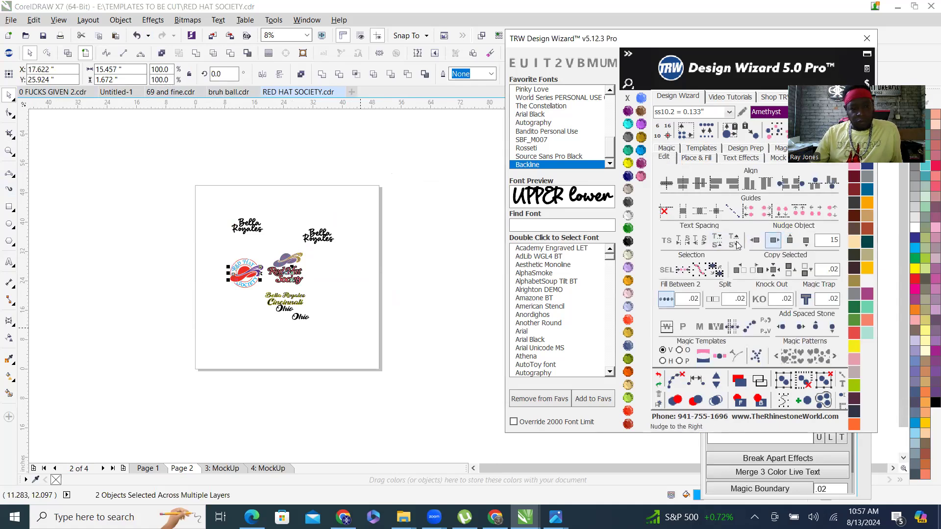
click(250, 246)
Move the blue "H" off the "Red Hat Society" lettering, 15 inches to the left.
scroll(275, 272, up, 7)
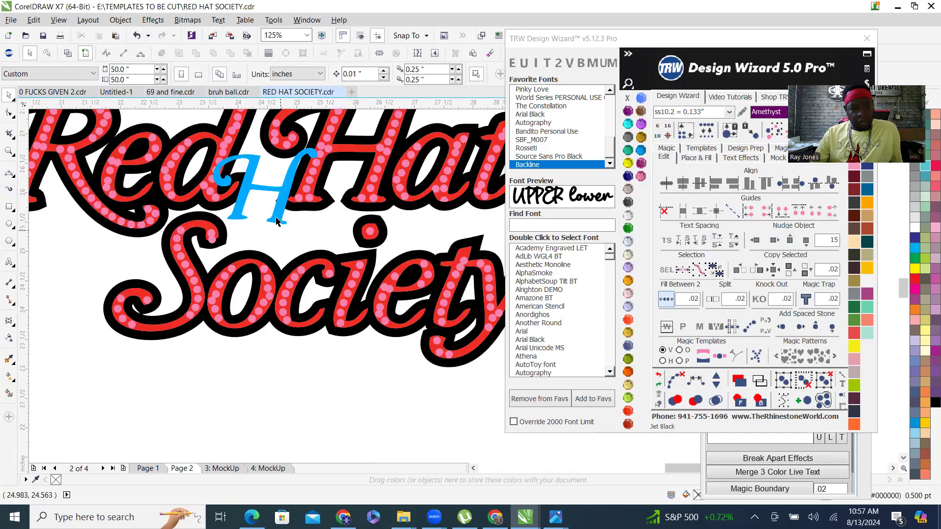
click(291, 212)
click(755, 240)
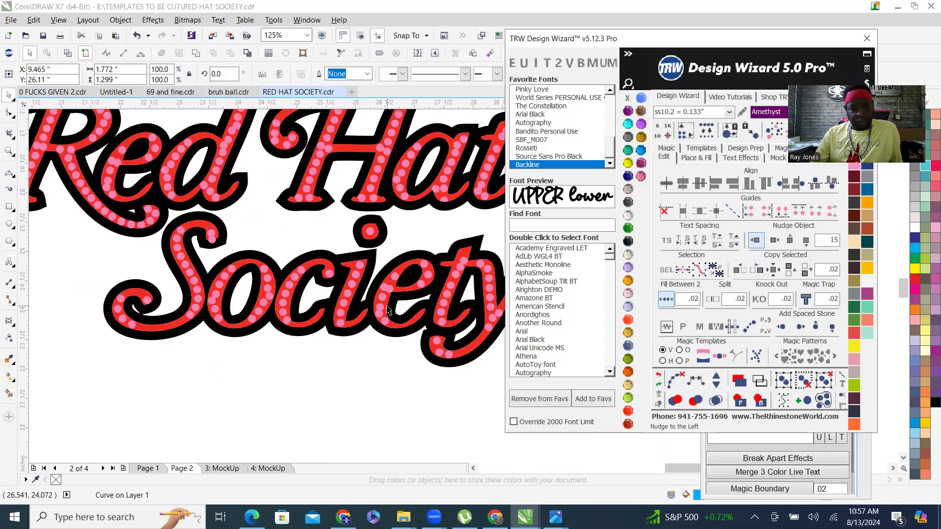
scroll(385, 255, down, 2)
key(Escape)
scroll(294, 245, down, 3)
scroll(207, 263, up, 5)
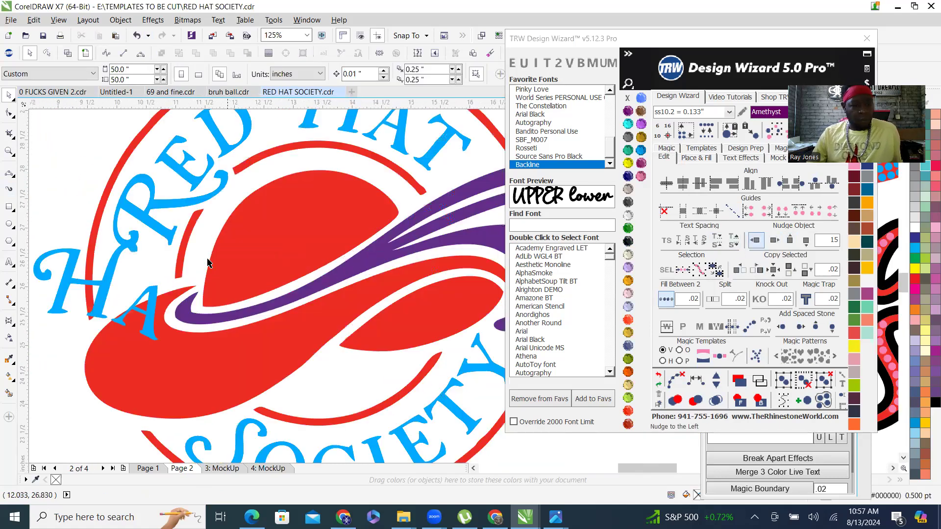
scroll(282, 263, down, 2)
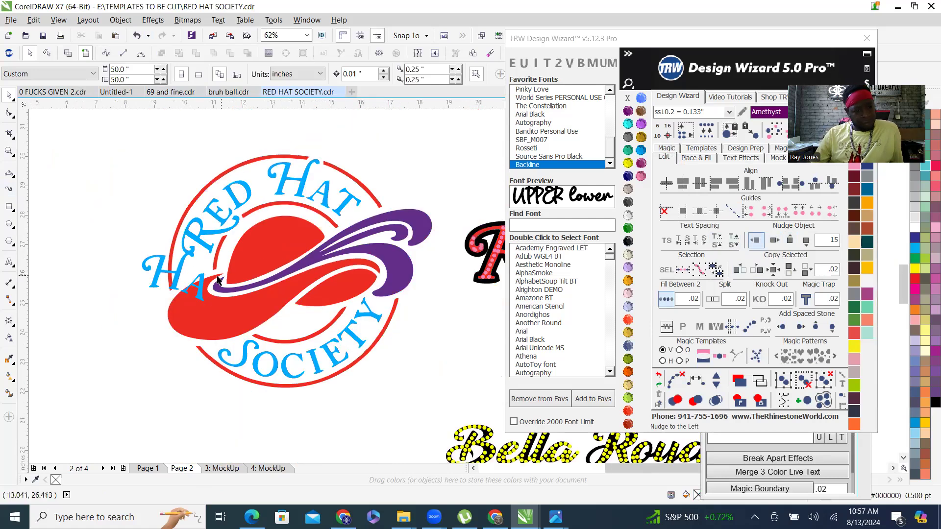
Delete the stray blue "H" and "A" overlapping the round Red Hat Society badge.
click(176, 279)
scroll(183, 299, down, 2)
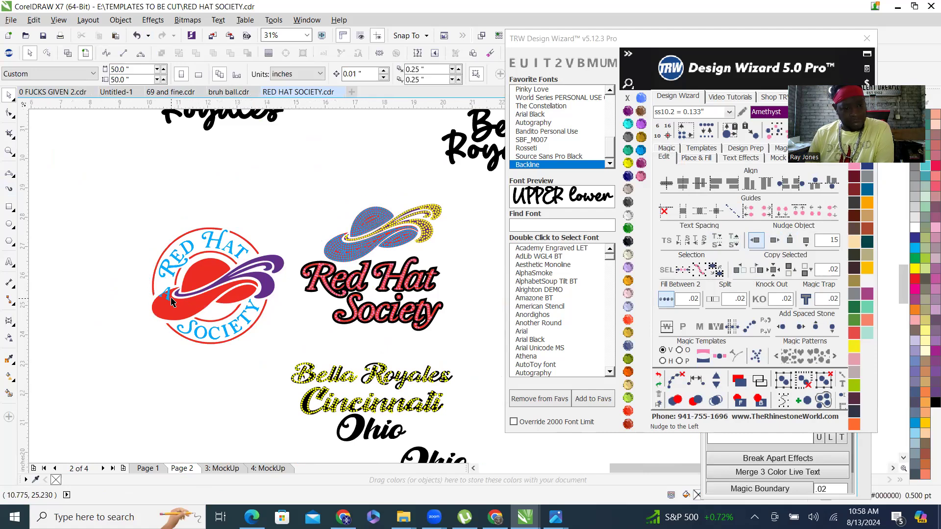
scroll(184, 307, up, 5)
click(159, 253)
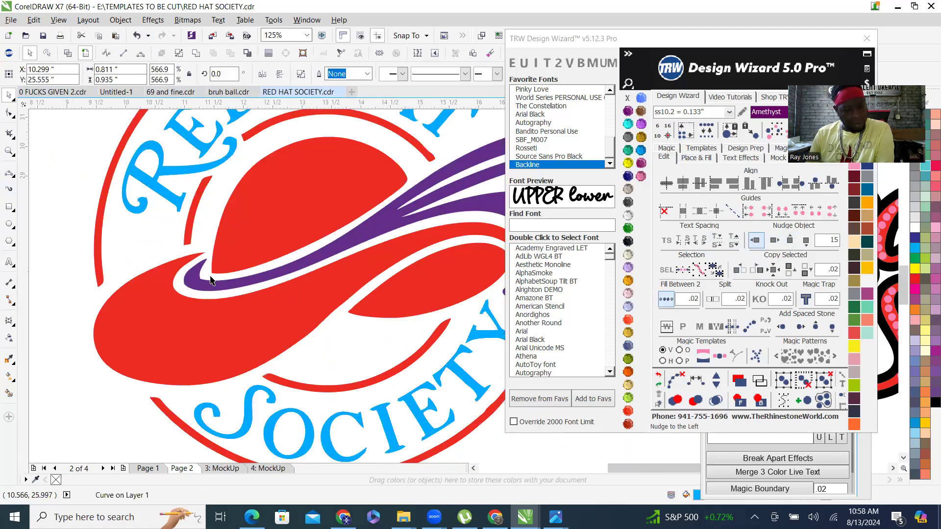
scroll(252, 275, down, 6)
key(Escape)
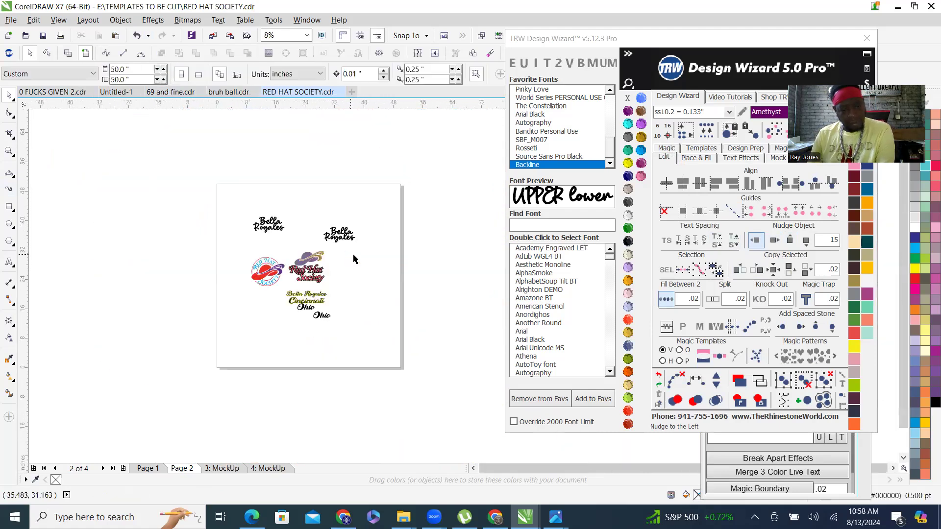
Examine the stone placement on the hat and the "Red Hat Society" lettering up close.
scroll(281, 294, up, 2)
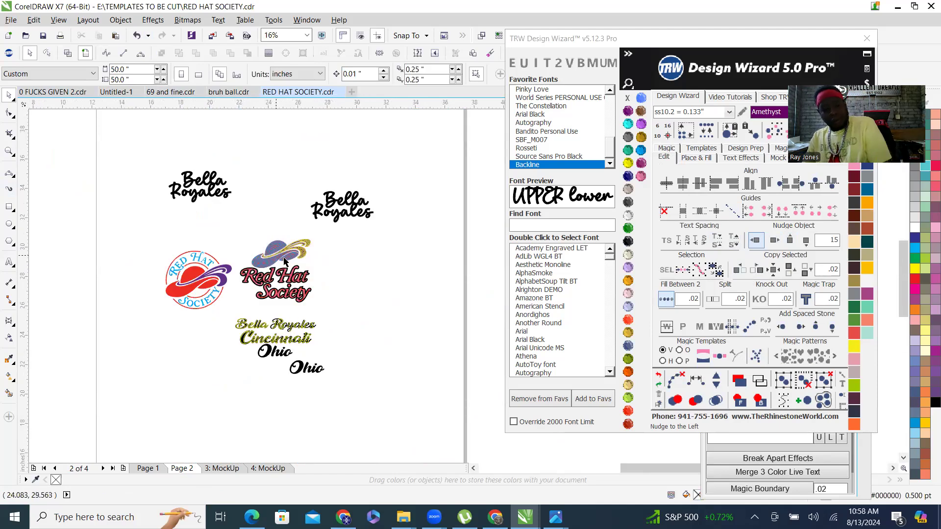
scroll(277, 255, up, 5)
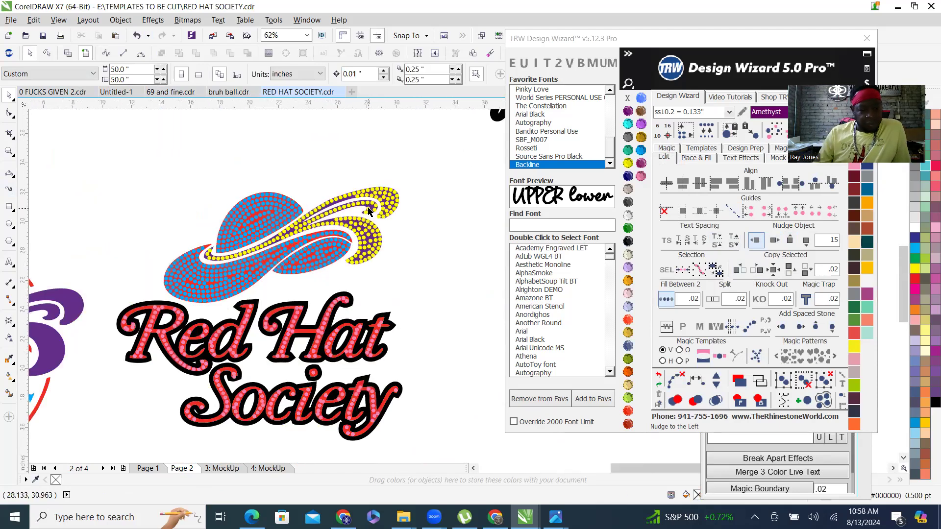
scroll(369, 210, down, 2)
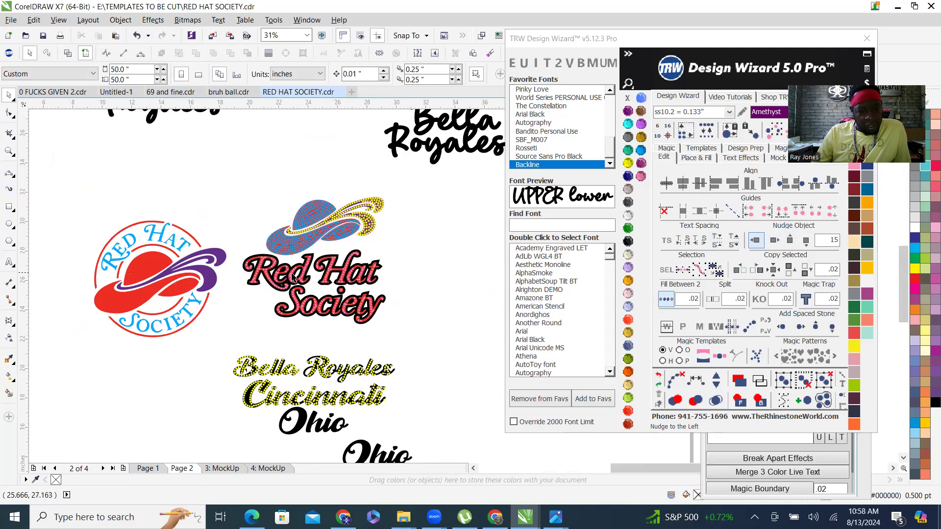
scroll(289, 281, up, 1)
scroll(257, 262, up, 1)
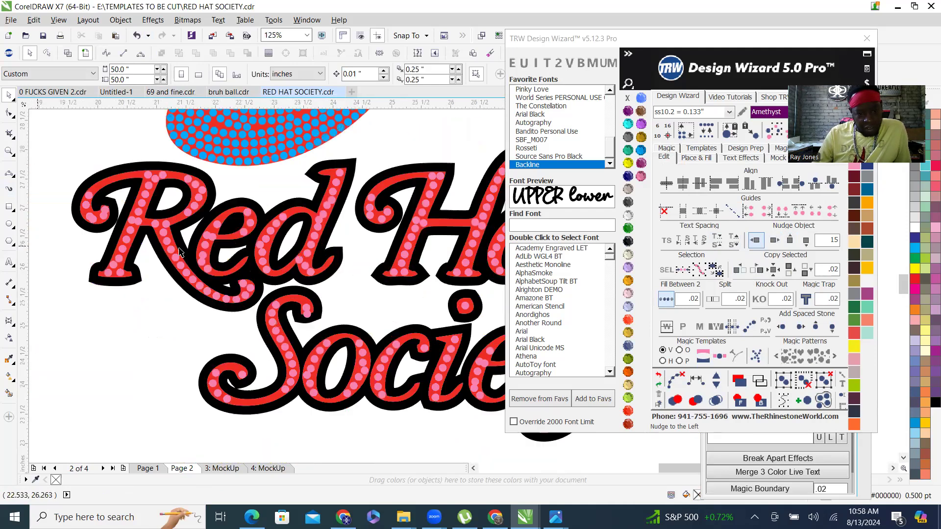
scroll(315, 315, down, 3)
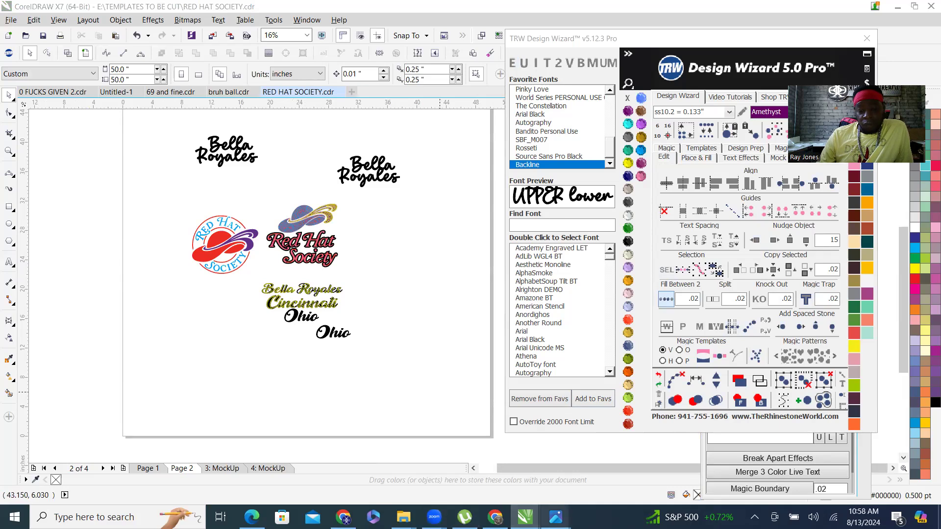
Switch to the Facebook chat in Chrome and send the reply "there is no passcode.I never setup for a passcode".
mouse_move(525, 517)
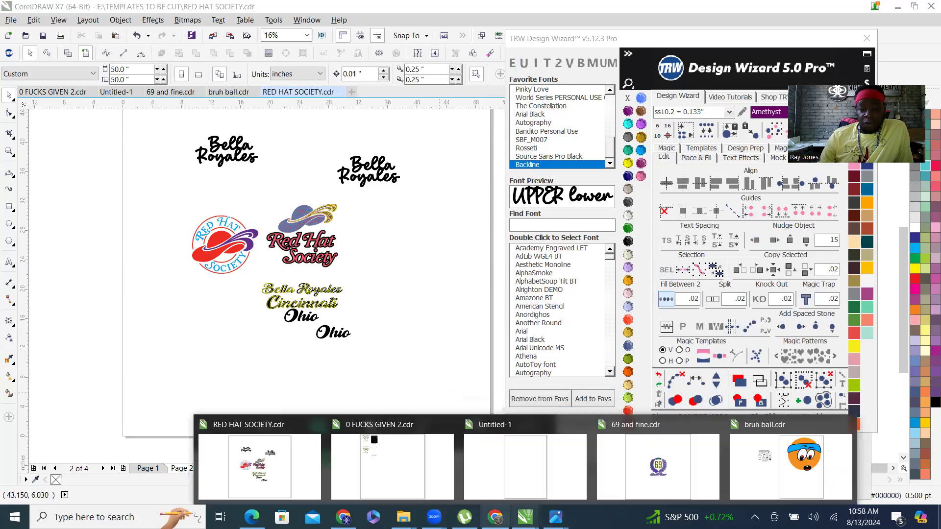
click(495, 517)
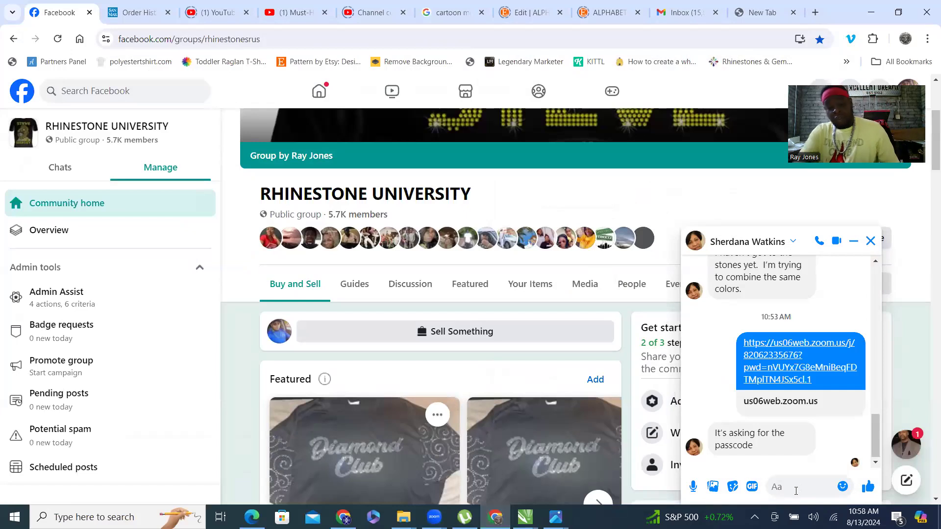
click(796, 491)
text(there is no passcode.I)
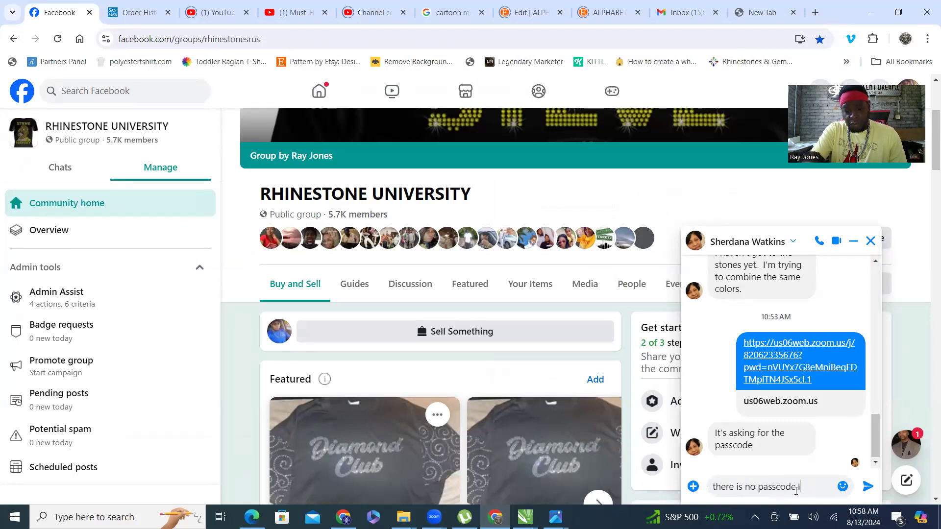
text(r setup for a passcode)
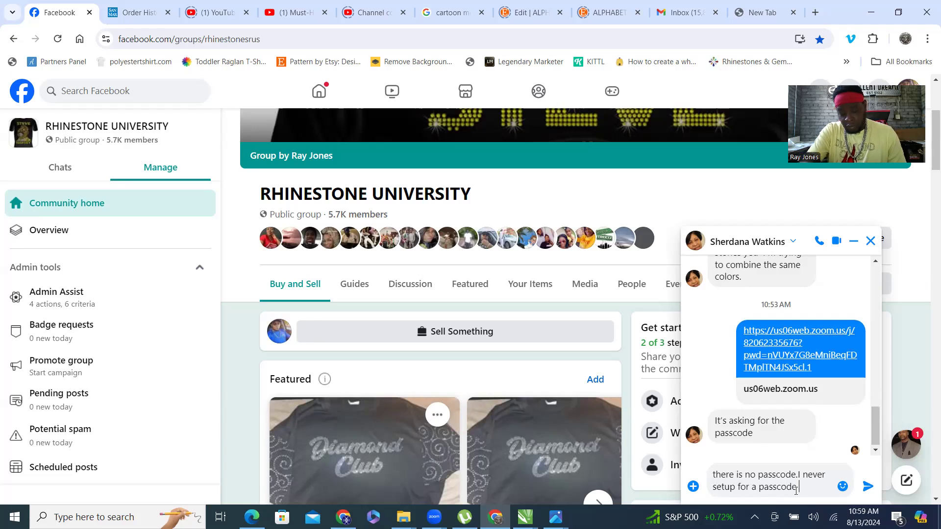
key(Return)
Send the Zoom meeting link with its embedded passcode in the chat and return to CorelDRAW.
key(ctrl+v)
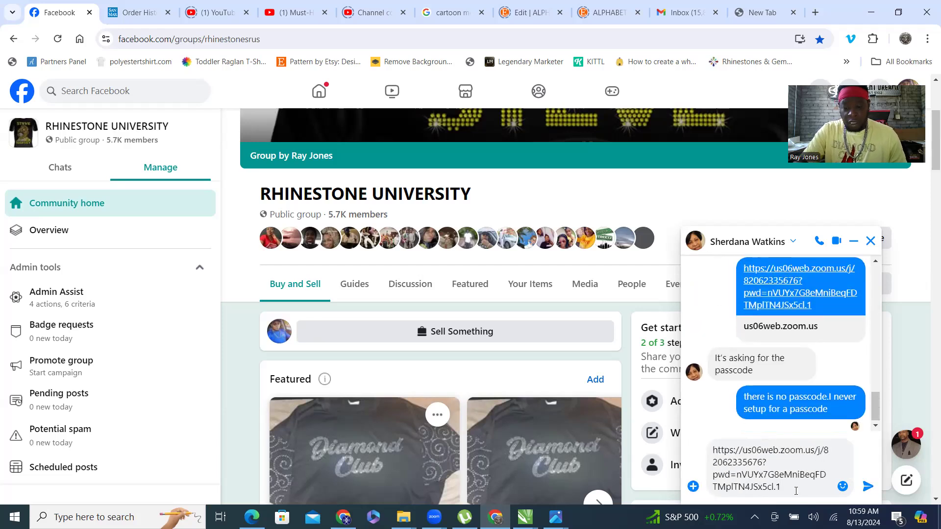
key(Return)
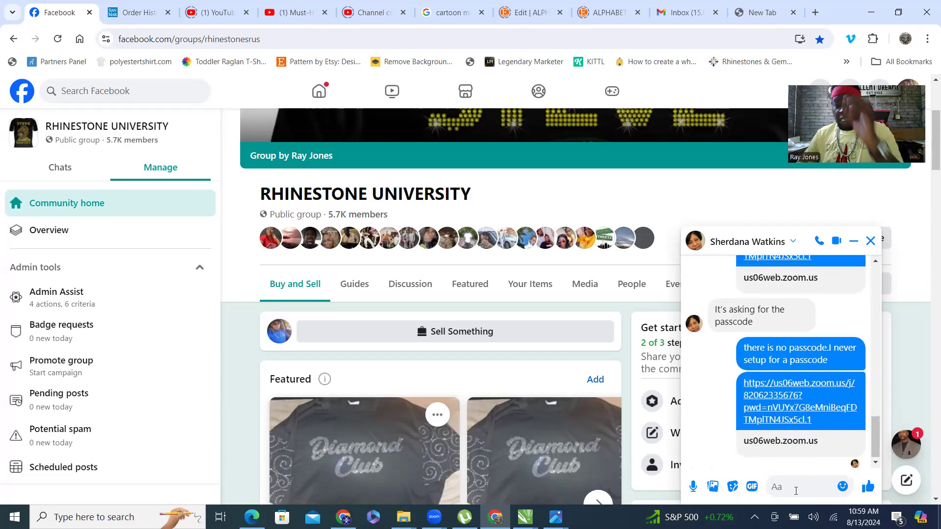
click(871, 12)
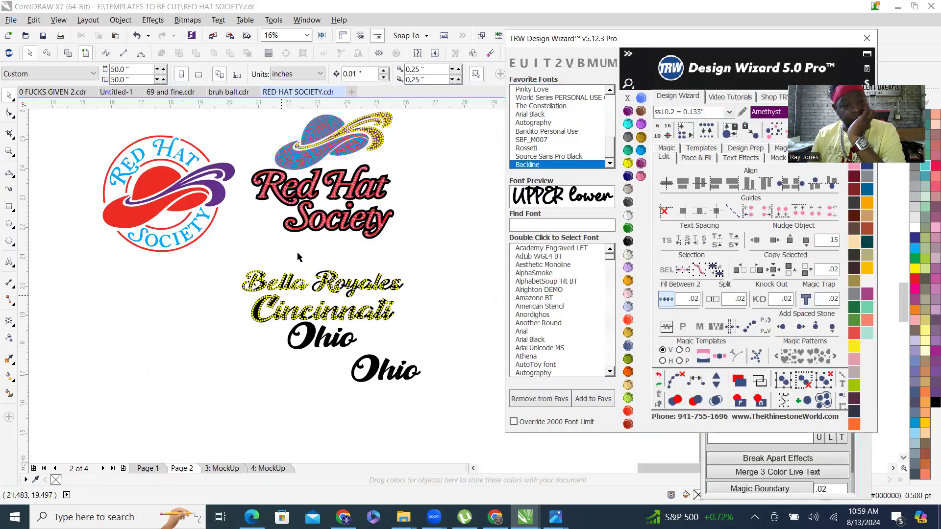
Shift the stones near the lower end of the "R" stem in "Royales" outward toward the stroke's outer edge.
scroll(381, 300, up, 5)
scroll(399, 320, down, 3)
scroll(265, 289, up, 5)
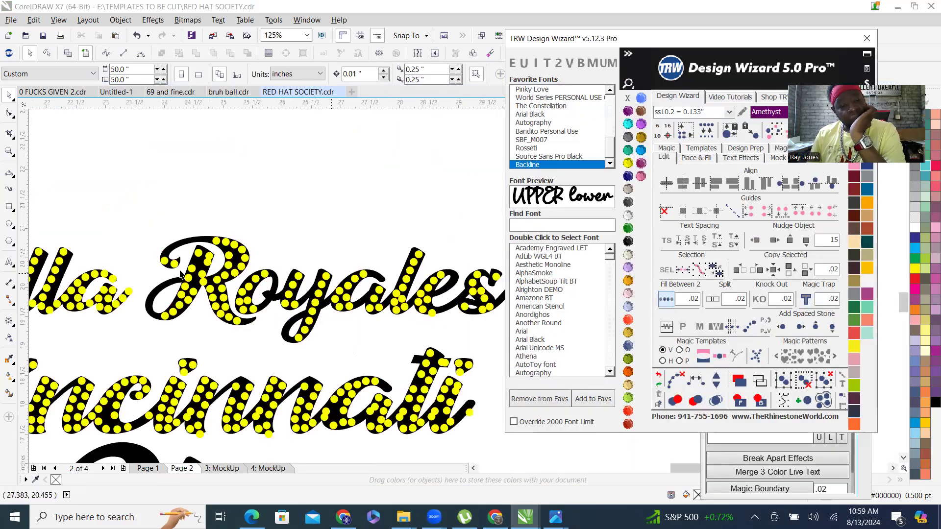
scroll(188, 243, up, 4)
scroll(329, 167, down, 4)
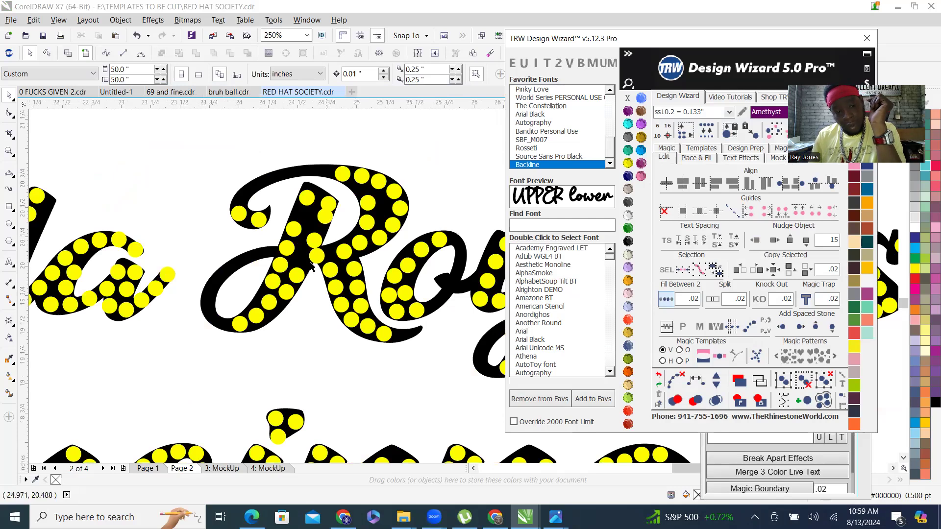
scroll(300, 284, up, 6)
scroll(297, 260, up, 2)
drag(303, 272, 348, 309)
drag(185, 378, 211, 401)
scroll(256, 241, down, 4)
scroll(255, 241, up, 2)
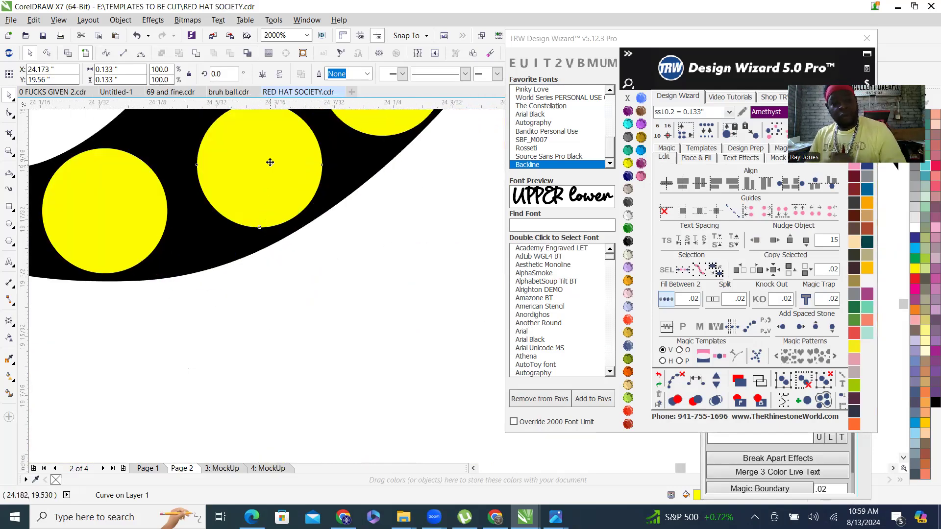
scroll(271, 162, up, 2)
scroll(303, 198, down, 3)
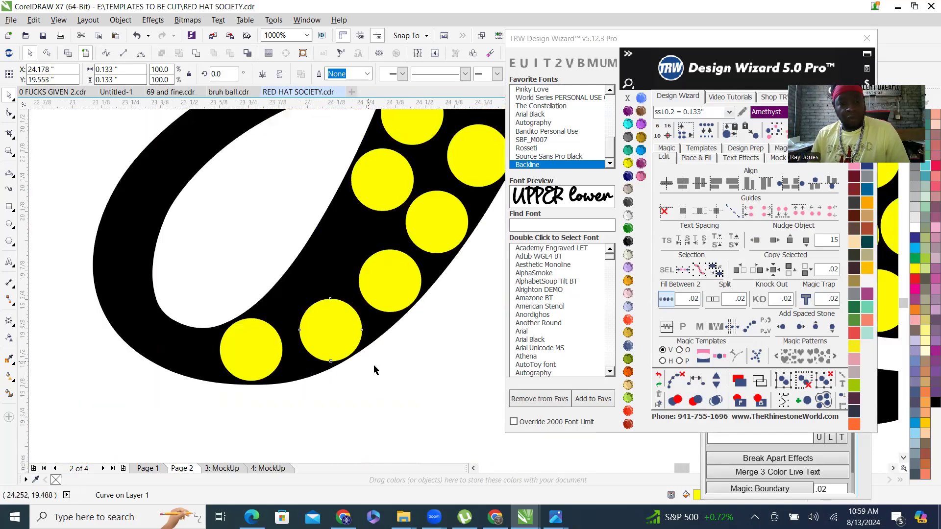
Delete the extra stone where the stem and leg of the "R" in "Royales" meet.
scroll(374, 369, down, 1)
scroll(461, 229, up, 2)
scroll(308, 265, down, 2)
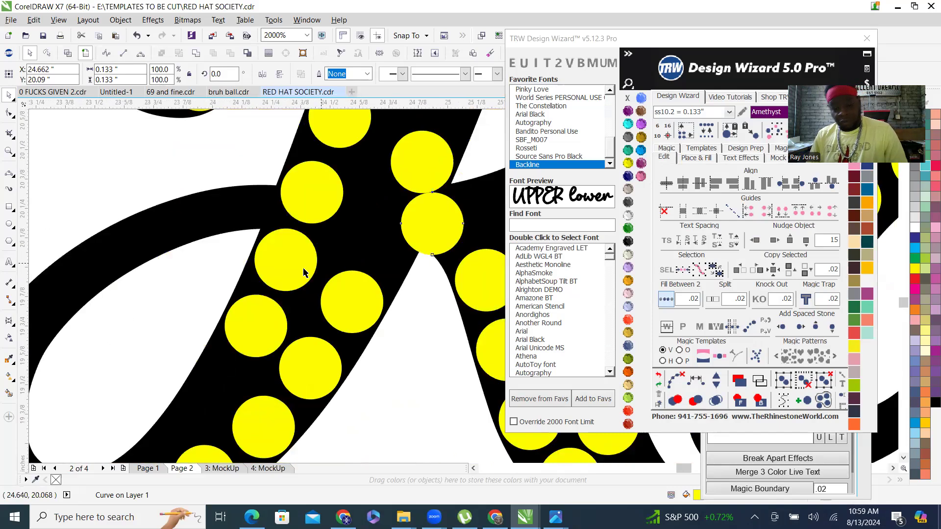
key(Escape)
scroll(310, 261, down, 2)
scroll(353, 219, up, 2)
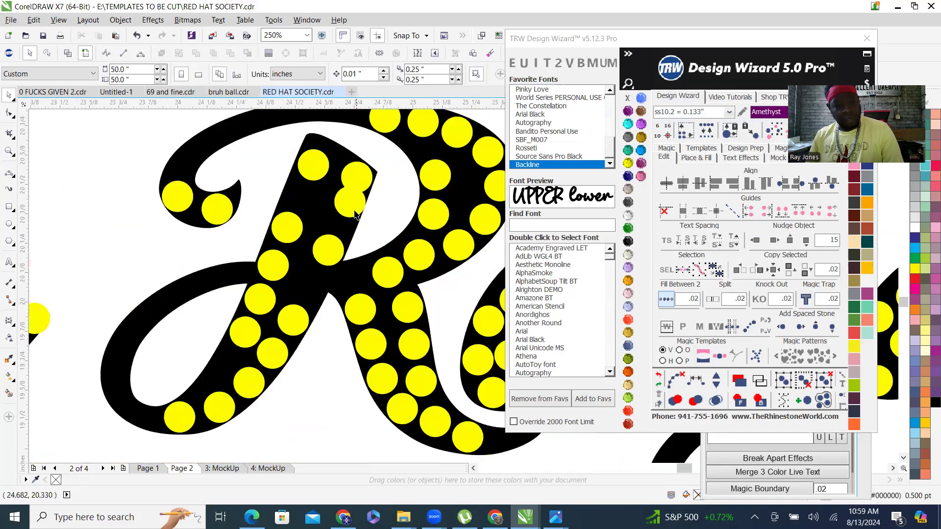
Respace the eight stones along the right edge of the "R" stem, down to its lower curve, at equal distances.
click(361, 186)
shift+click(354, 211)
shift+click(326, 257)
shift+click(297, 324)
shift+click(273, 356)
shift+click(248, 390)
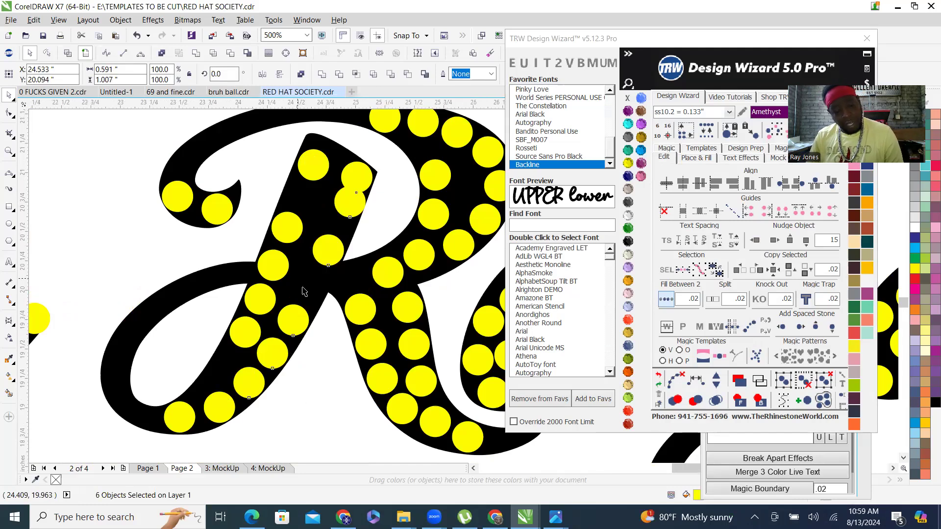
scroll(269, 342, down, 2)
scroll(268, 341, up, 4)
shift+click(268, 341)
shift+click(189, 358)
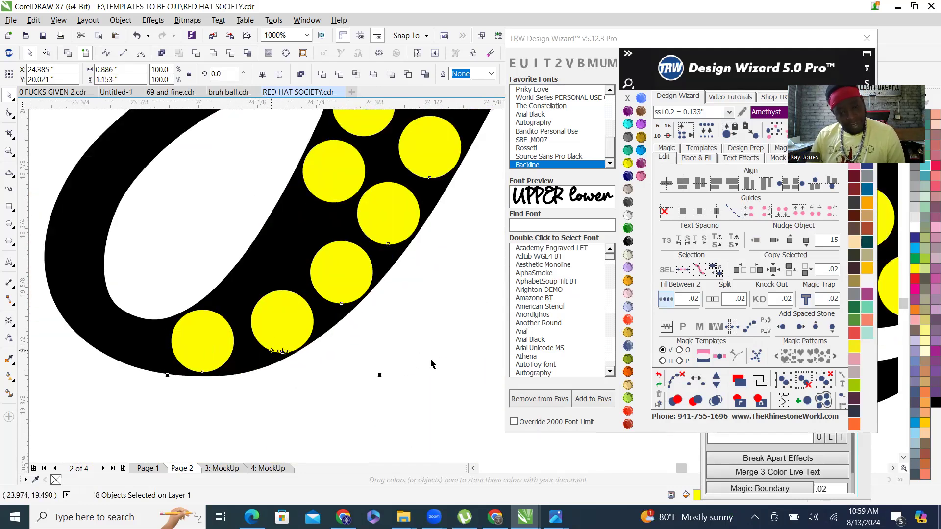
click(692, 382)
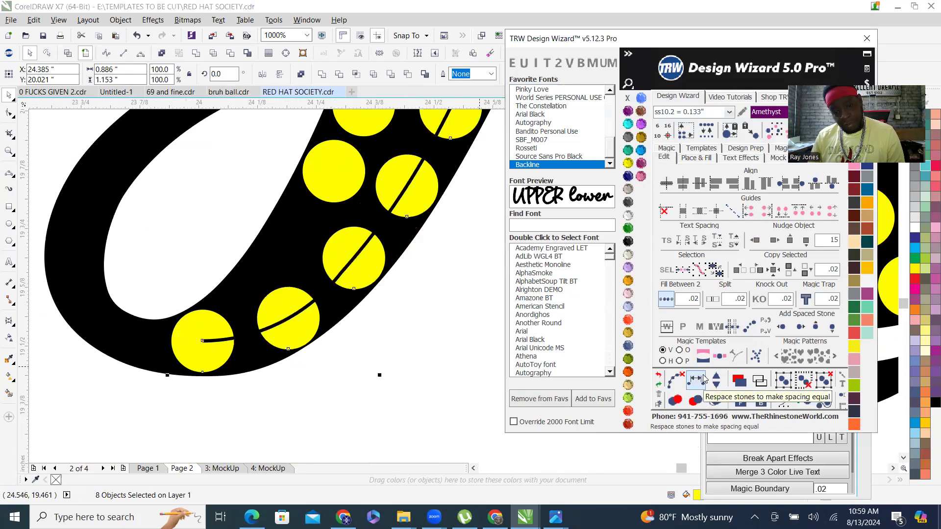
Add one stone to the respaced row along the "R" stem and clear its guide path.
click(715, 378)
click(716, 377)
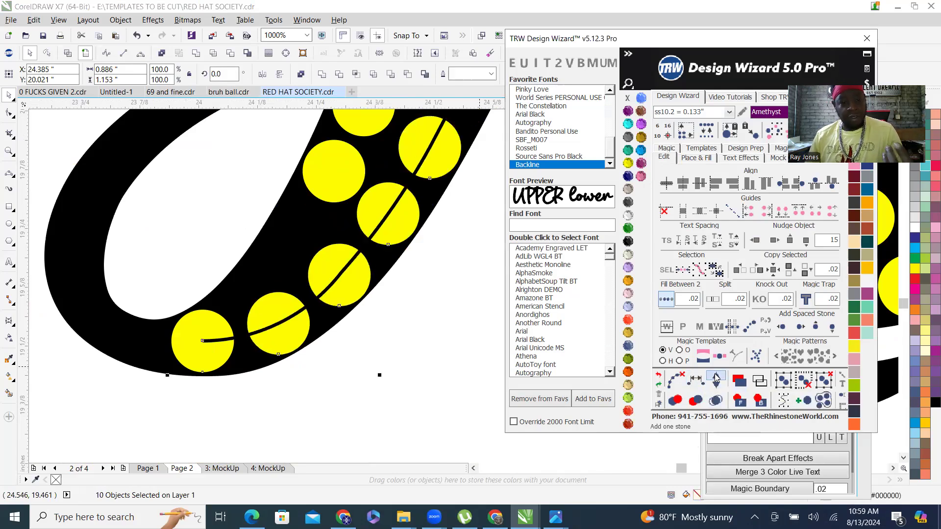
click(714, 388)
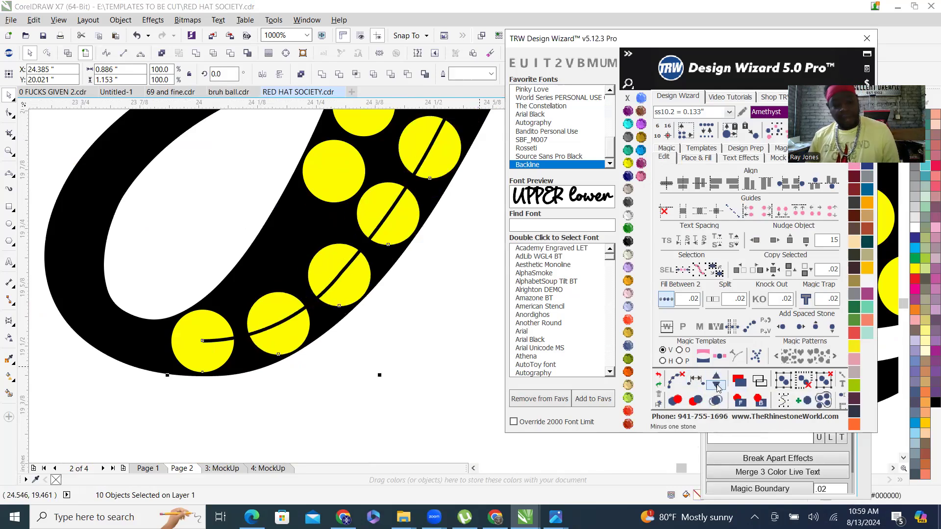
click(673, 383)
click(399, 342)
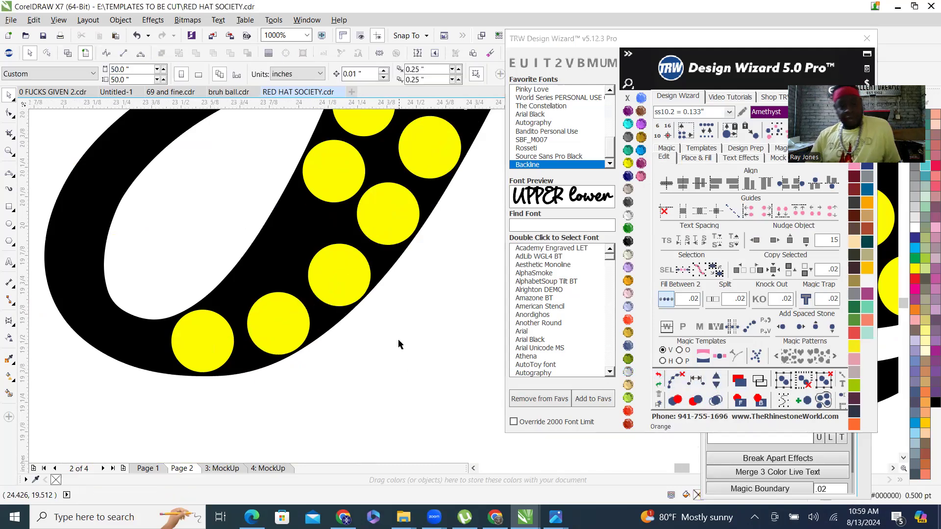
scroll(387, 313, down, 5)
scroll(383, 306, up, 5)
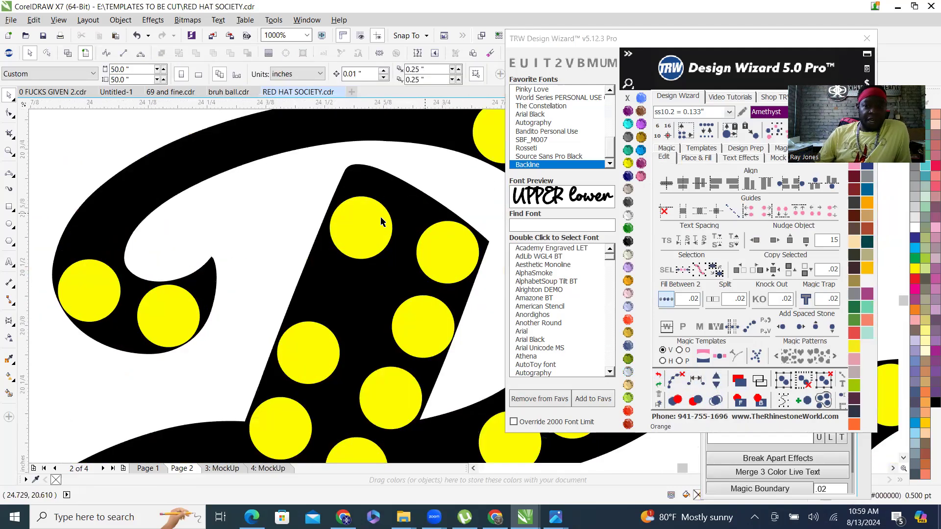
Move the top stone of the "R" stem closer to its upper end and shift a lower stone toward the stem's left edge.
click(382, 207)
drag(382, 207, 381, 201)
scroll(382, 202, down, 3)
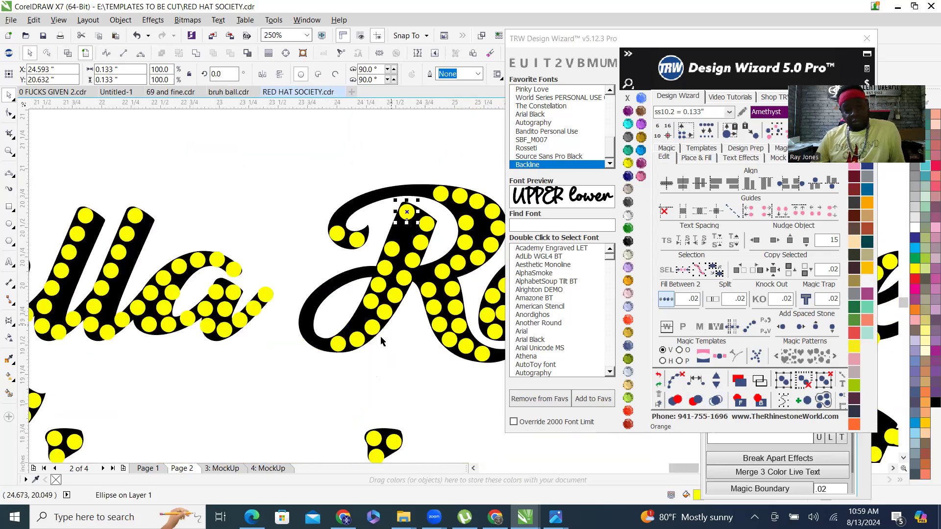
scroll(343, 162, up, 5)
drag(342, 159, 300, 239)
scroll(223, 338, down, 3)
scroll(243, 299, down, 4)
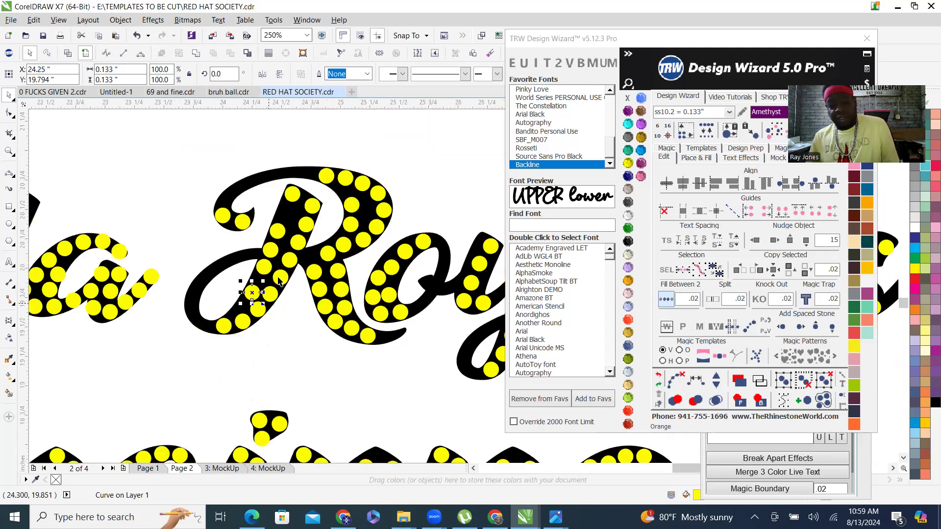
Respace the five stones along the left edge of the "R" stem at equal distances.
scroll(253, 305, up, 2)
shift+click(253, 305)
shift+click(297, 291)
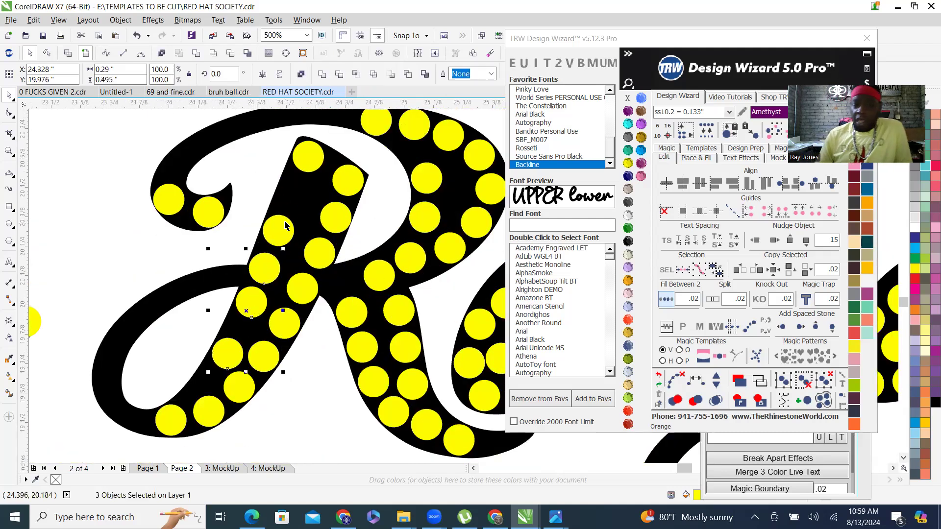
shift+click(209, 210)
shift+click(310, 167)
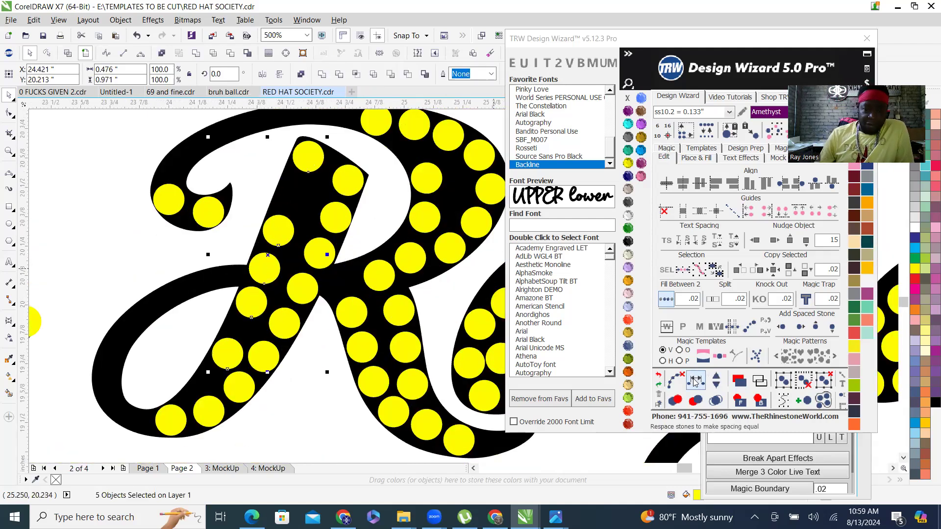
click(696, 380)
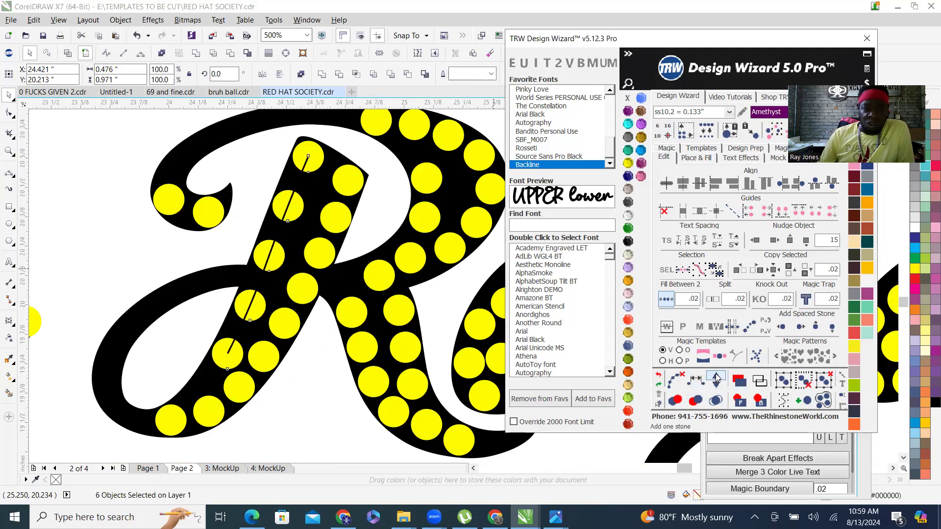
Add two stones to the left row of the "R" stem and clear its guide path.
click(716, 378)
click(717, 378)
click(677, 382)
Place four copies of a stem stone along the empty loop to the lower left of the "R" stem.
scroll(278, 294, up, 1)
drag(303, 312, 232, 290)
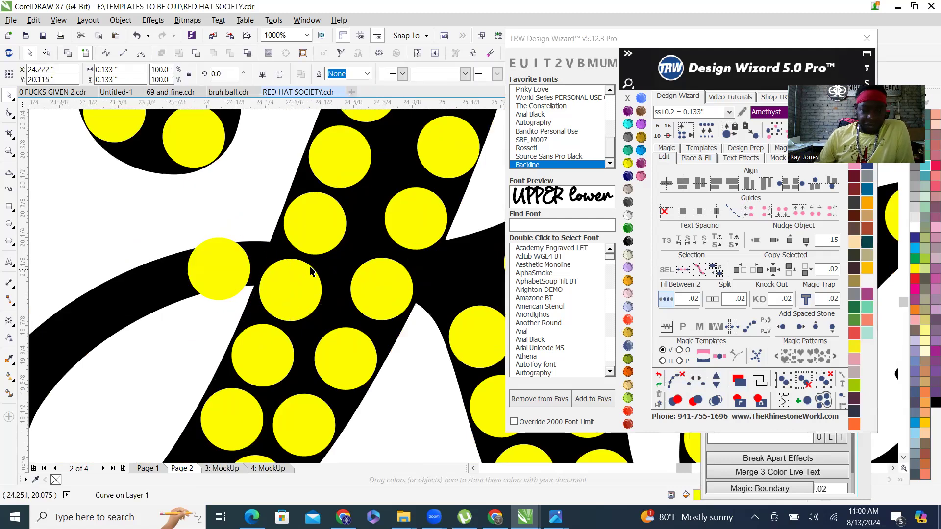
scroll(314, 271, down, 3)
scroll(254, 302, up, 3)
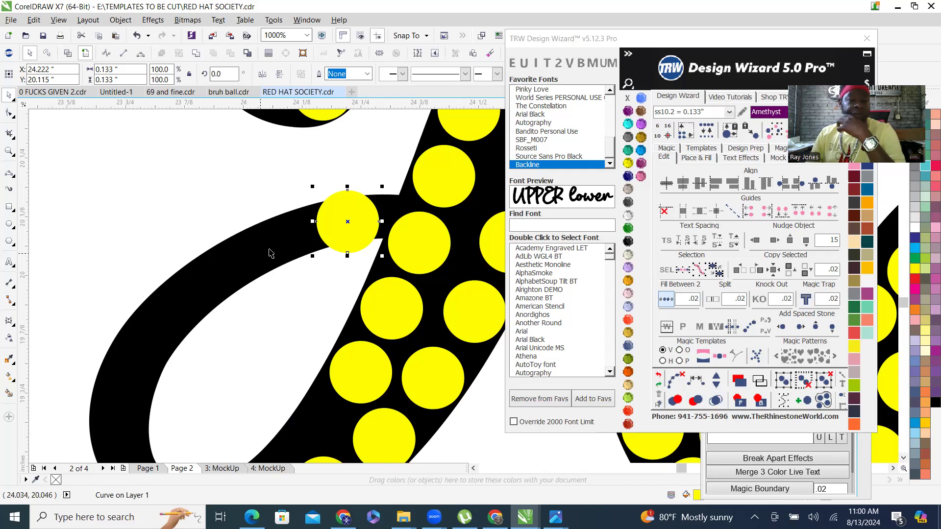
scroll(257, 260, down, 2)
scroll(254, 265, up, 2)
drag(446, 178, 324, 218)
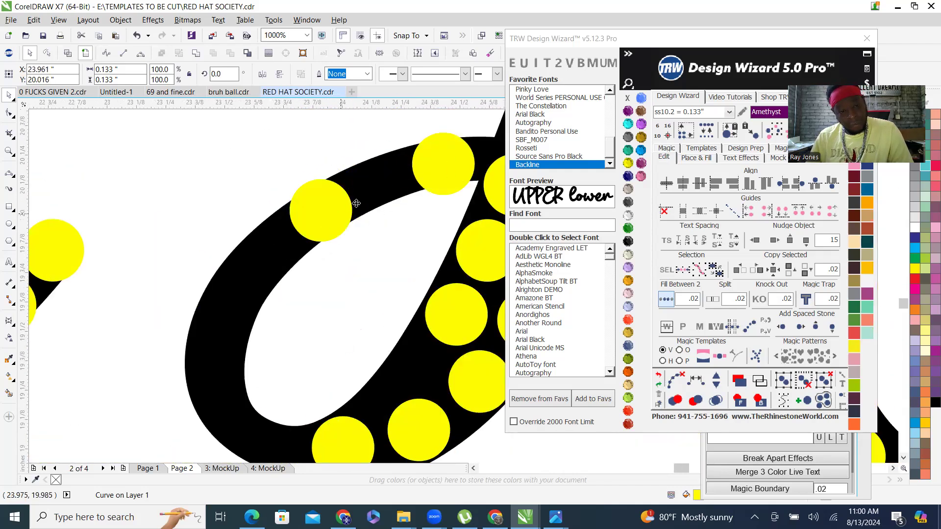
scroll(335, 218, down, 2)
scroll(361, 145, up, 2)
drag(361, 145, 262, 344)
scroll(274, 237, down, 2)
scroll(259, 219, up, 2)
scroll(282, 331, down, 2)
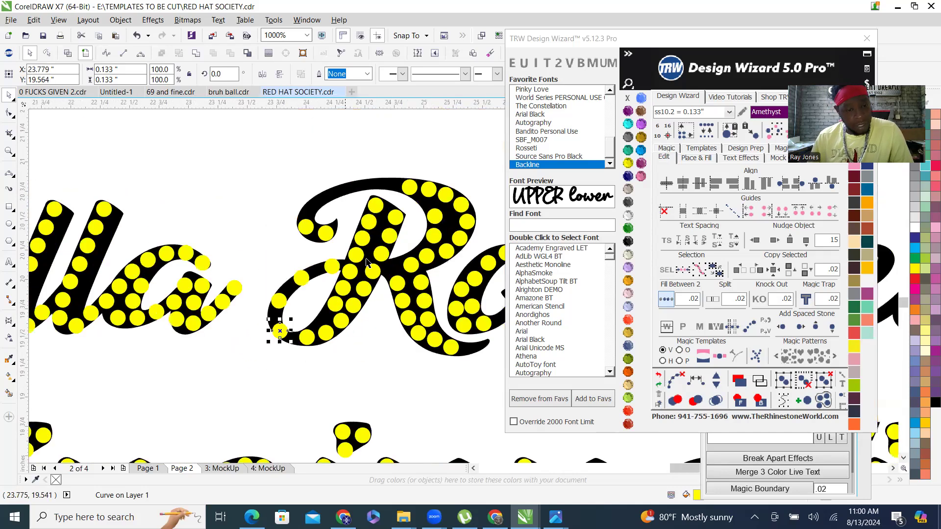
Respace the nine stones around the lower-left loop and up the right edge of the "R" stem, with one stone added.
click(332, 265)
scroll(314, 338, up, 1)
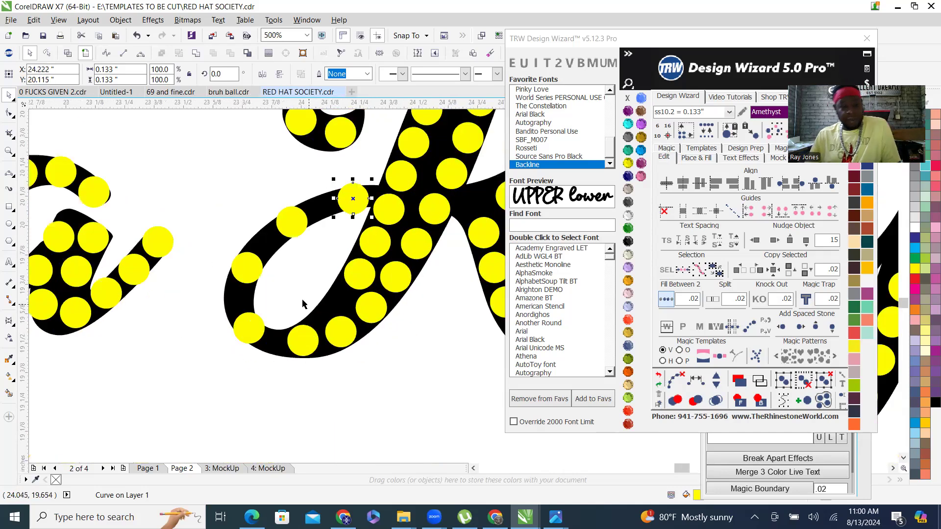
shift+click(295, 231)
shift+click(243, 267)
shift+click(245, 335)
shift+click(304, 343)
shift+click(341, 335)
shift+click(372, 309)
shift+click(393, 275)
shift+click(418, 252)
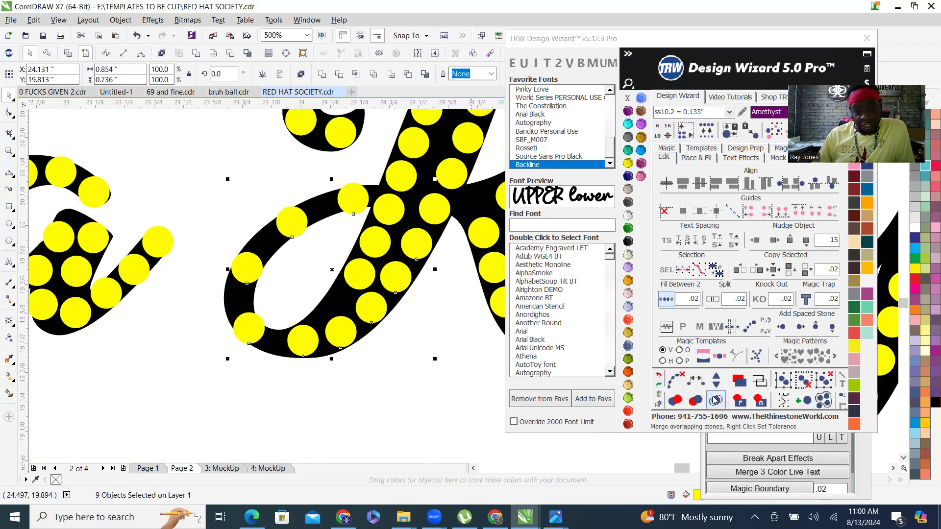
click(717, 378)
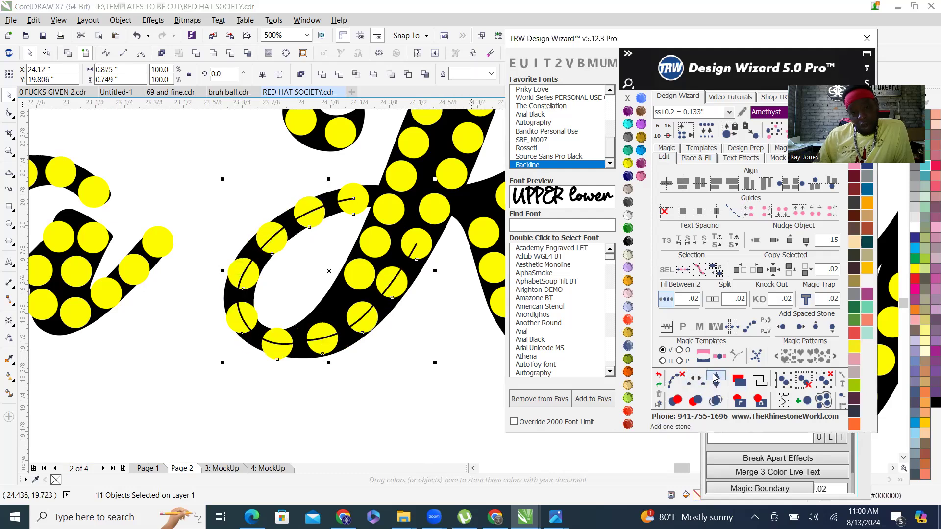
Add two more stones to the lower-left loop row of the "R" and clear its guide path.
click(716, 378)
click(716, 378)
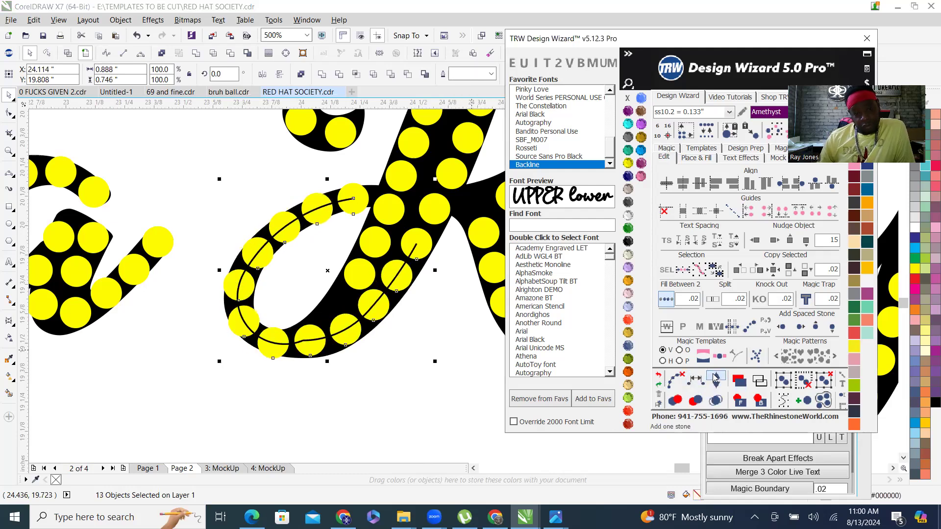
click(675, 380)
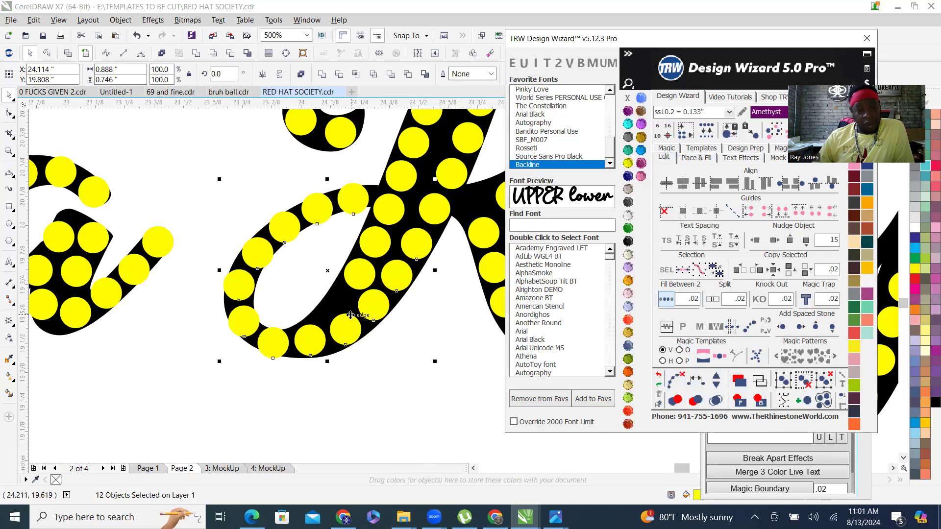
Place two copies of the stone at the end of the "R" top flourish along its empty upper curve.
scroll(351, 315, down, 3)
click(344, 247)
scroll(173, 230, up, 2)
scroll(234, 254, down, 1)
scroll(327, 266, up, 2)
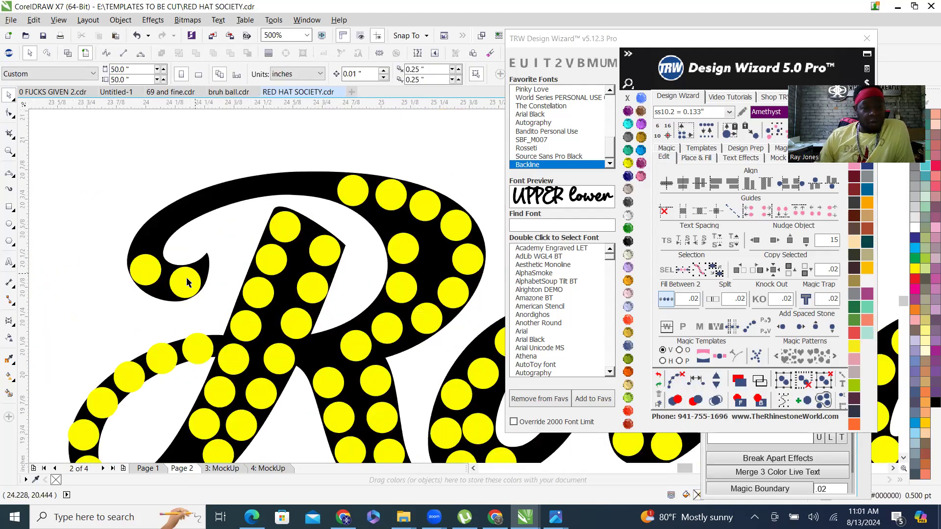
drag(188, 283, 230, 190)
key(space)
Respace the twelve stones from the "R" flourish end around the outer edge of the bowl at equal distances.
click(191, 287)
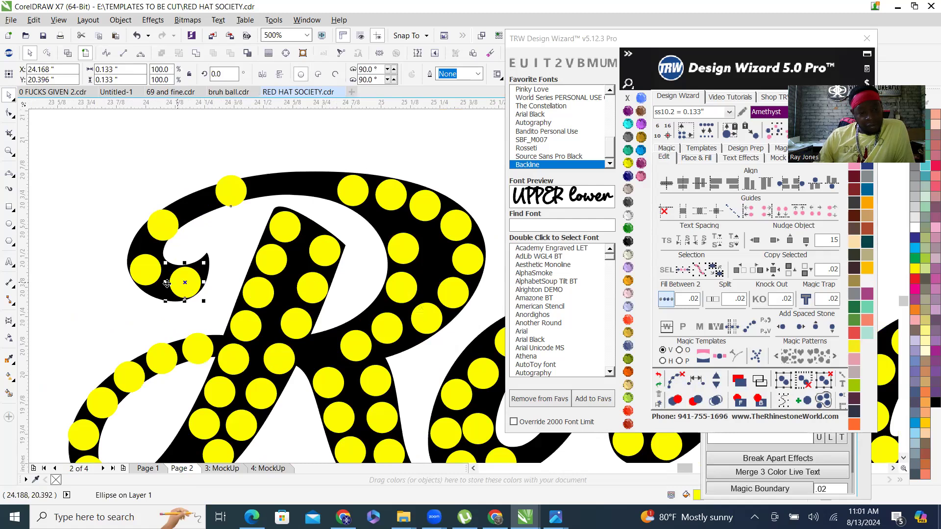
shift+click(146, 270)
shift+click(159, 228)
shift+click(234, 190)
shift+click(364, 192)
shift+click(438, 204)
shift+click(457, 221)
shift+click(471, 256)
shift+click(464, 290)
shift+click(456, 301)
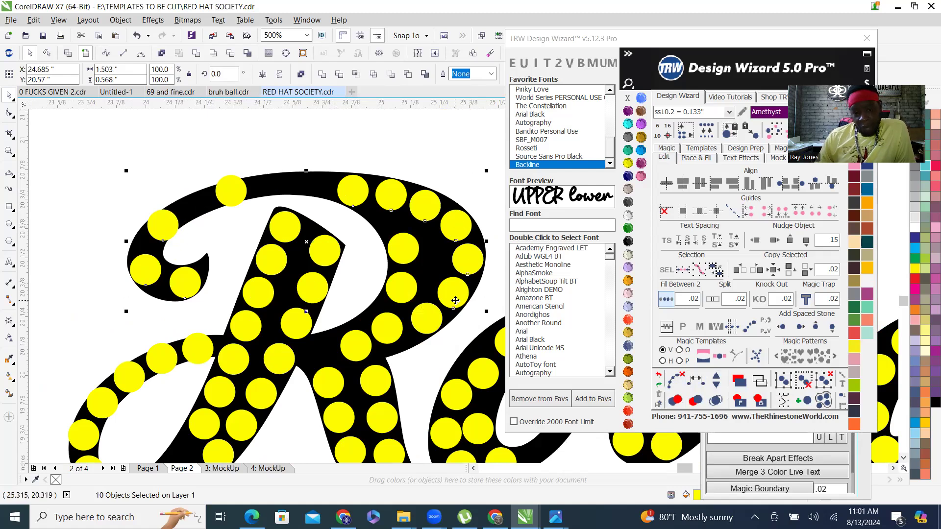
shift+click(426, 320)
shift+click(353, 353)
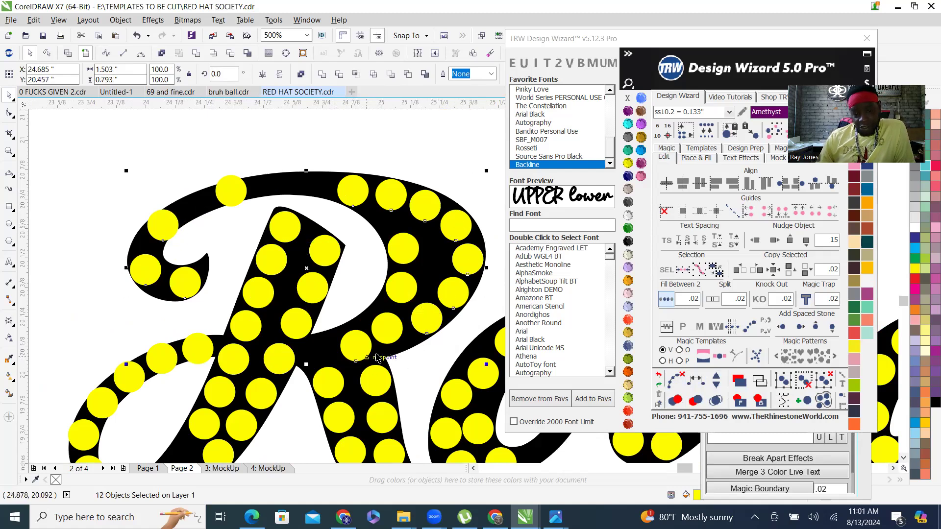
click(701, 384)
Add four stones to the flourish and outer bowl row of the "R" and clear its guide path.
click(717, 376)
click(717, 377)
click(717, 377)
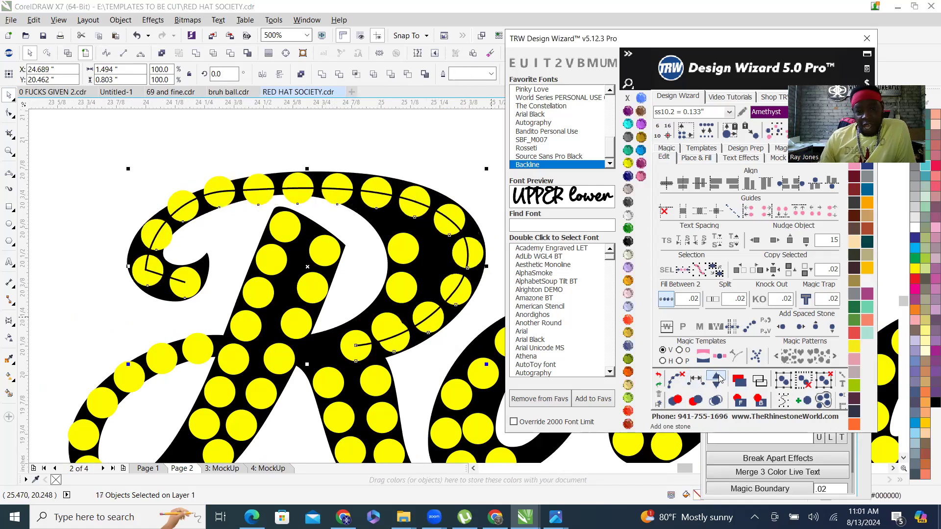
click(377, 265)
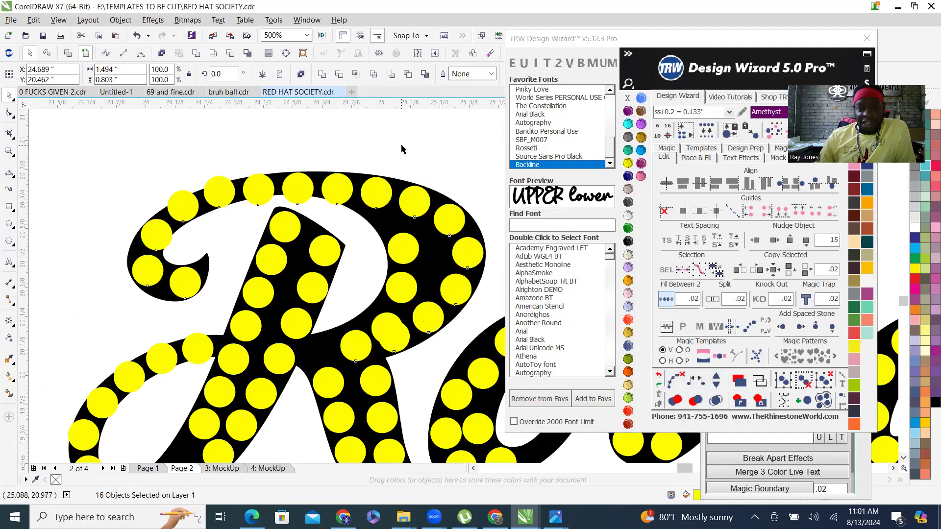
Delete the inner stone that overlaps the outer row at the lower part of the "R" bowl.
scroll(398, 331, up, 2)
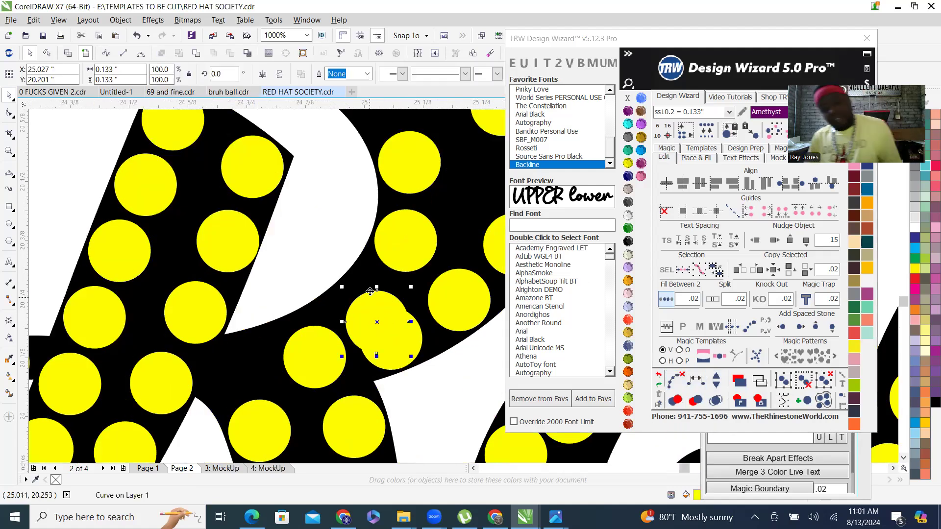
key(Delete)
scroll(404, 260, down, 2)
Rearrange the inner stones of the "R" bowl into a row of three along its inner edge.
scroll(387, 220, up, 4)
click(370, 256)
drag(370, 256, 358, 245)
scroll(357, 245, down, 3)
scroll(416, 260, up, 1)
scroll(416, 260, up, 2)
drag(417, 260, 386, 228)
scroll(377, 189, down, 2)
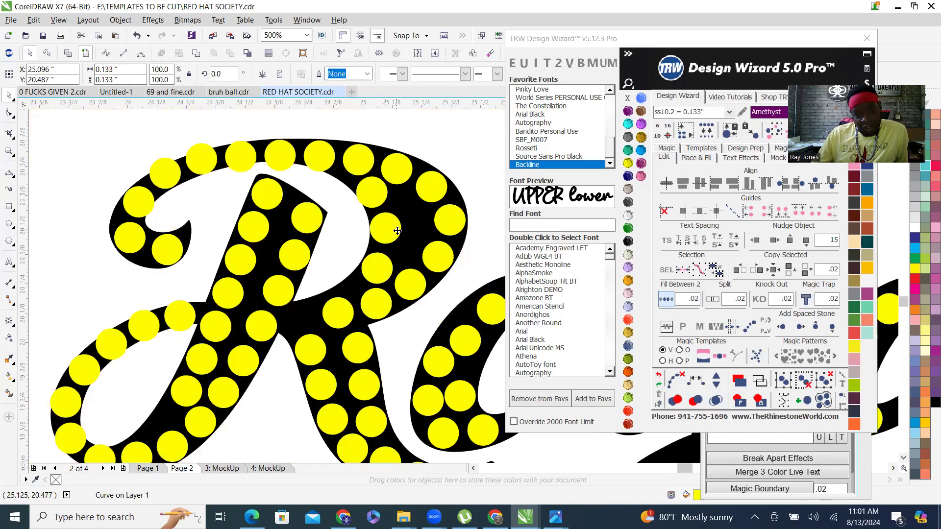
scroll(405, 225, up, 1)
scroll(374, 227, up, 1)
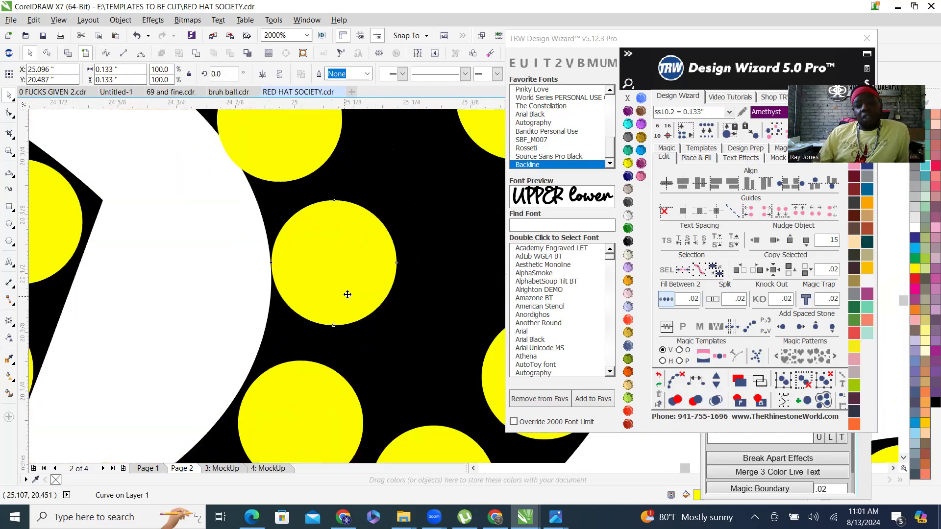
Fill the gap inside the "R" bowl and the gap where bowl and stem meet with one copied stone each.
scroll(346, 295, down, 1)
scroll(338, 279, up, 1)
drag(278, 298, 409, 308)
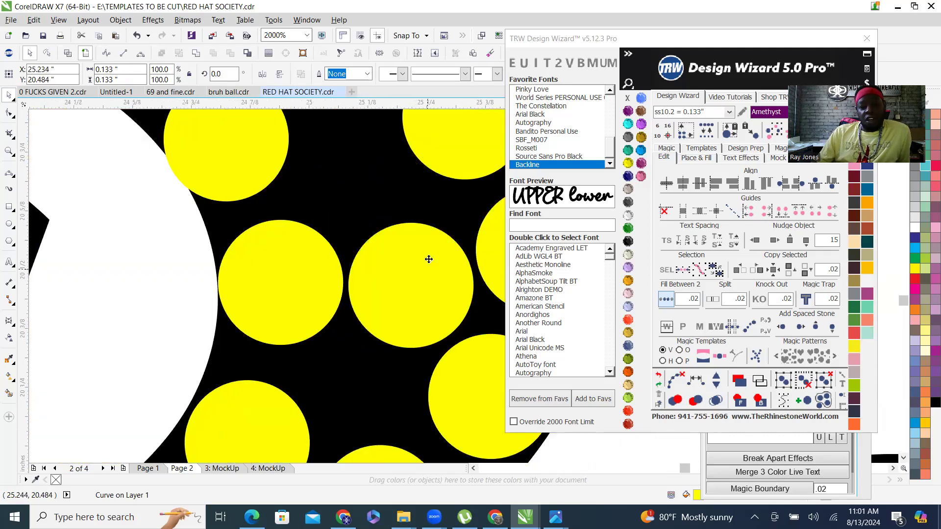
scroll(429, 259, down, 2)
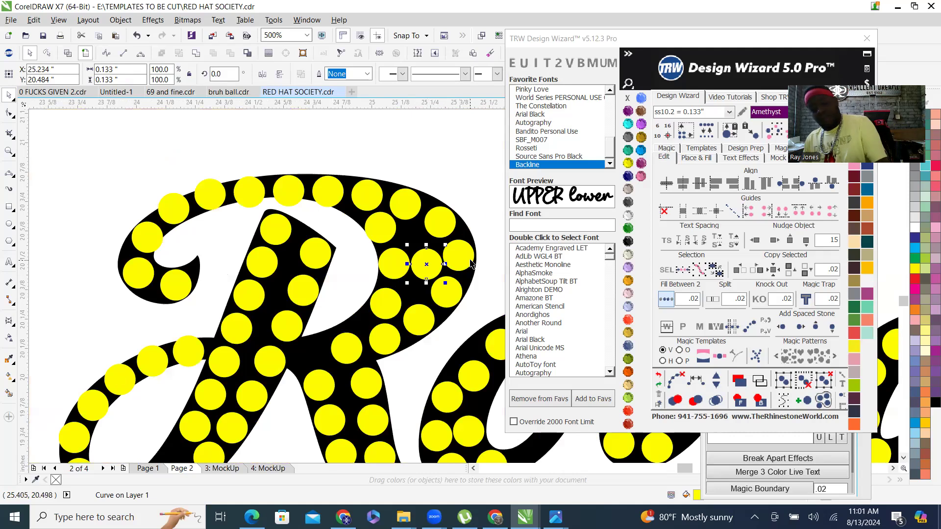
key(Escape)
scroll(346, 351, up, 1)
drag(353, 357, 276, 367)
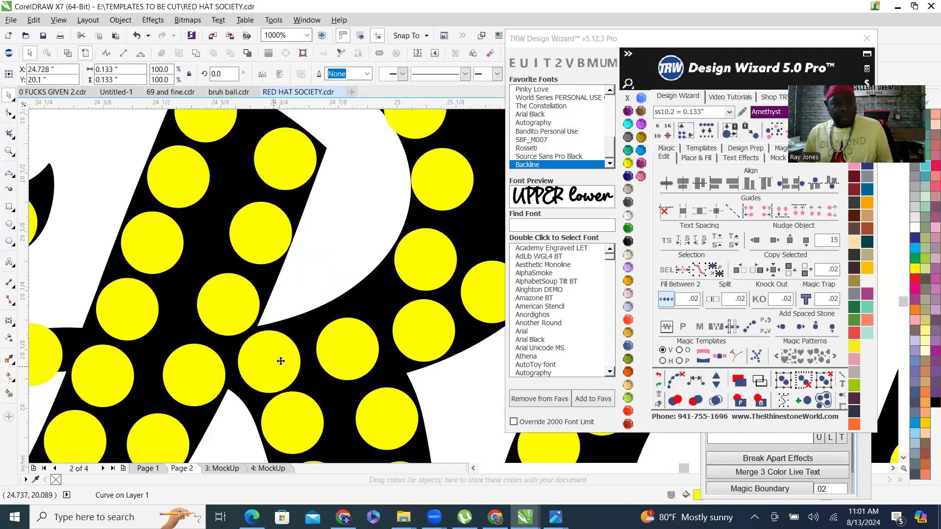
scroll(325, 263, down, 2)
Delete the second-to-last stone on the lower curve of the "R" leg and copy the last stone toward the tail's tip.
scroll(326, 355, up, 2)
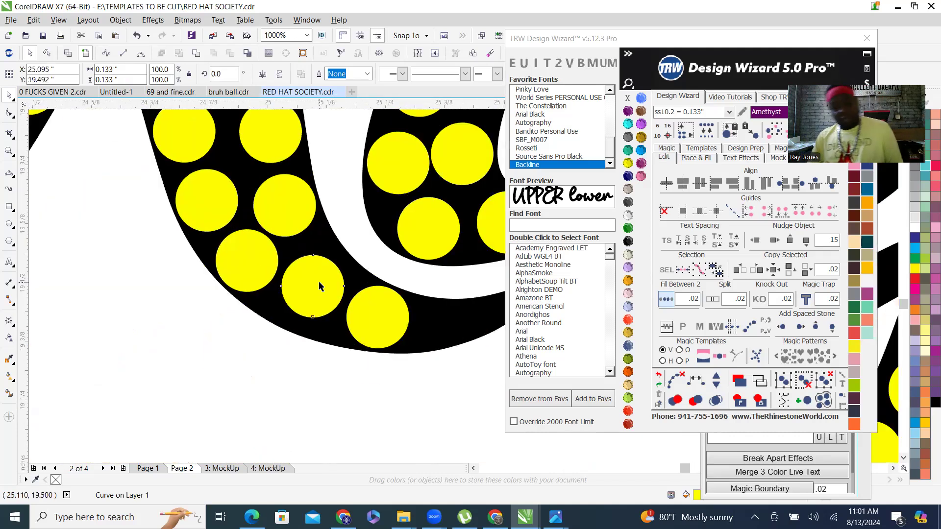
scroll(317, 298, down, 2)
scroll(355, 317, up, 2)
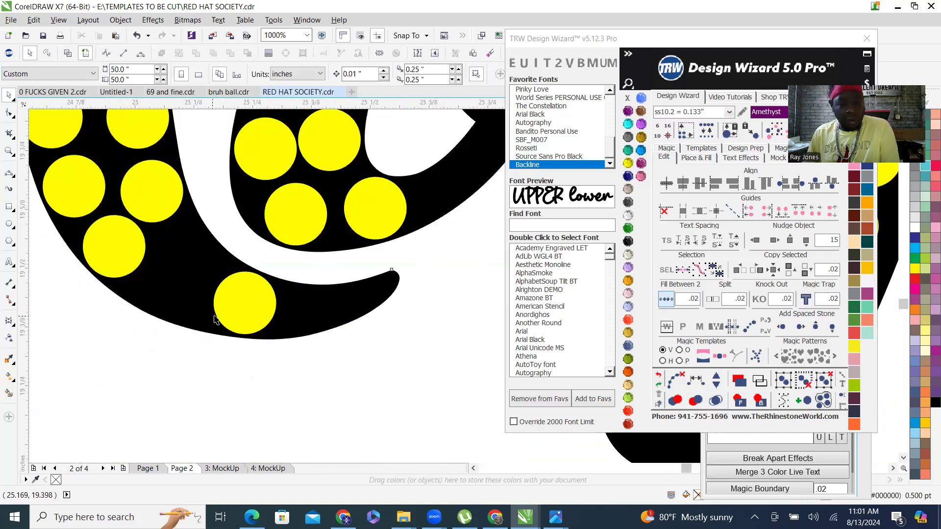
click(220, 321)
drag(240, 310, 358, 300)
scroll(376, 359, down, 2)
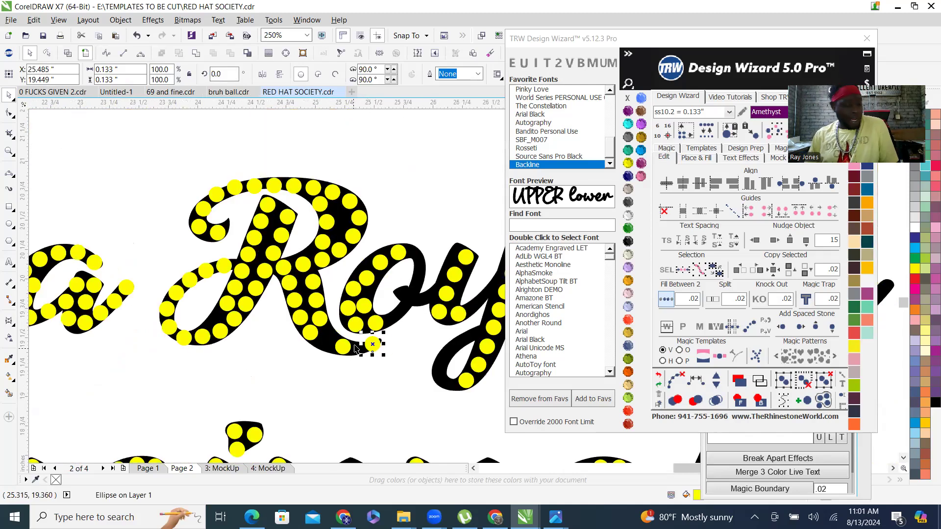
Respace the seven stones along the left edge of the "R" leg to its tail at equal distances, with one stone added.
shift+click(344, 347)
shift+click(310, 334)
shift+click(300, 318)
shift+click(294, 300)
shift+click(286, 282)
shift+click(284, 264)
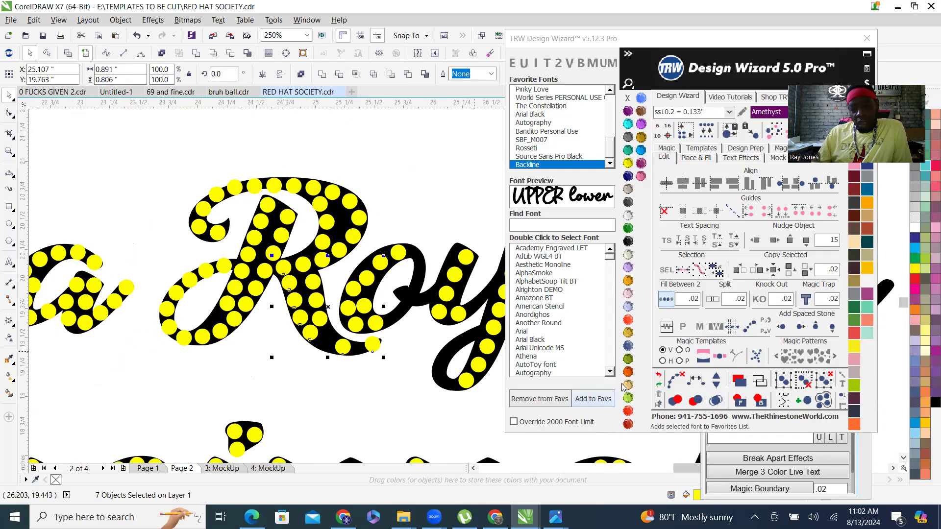
click(703, 382)
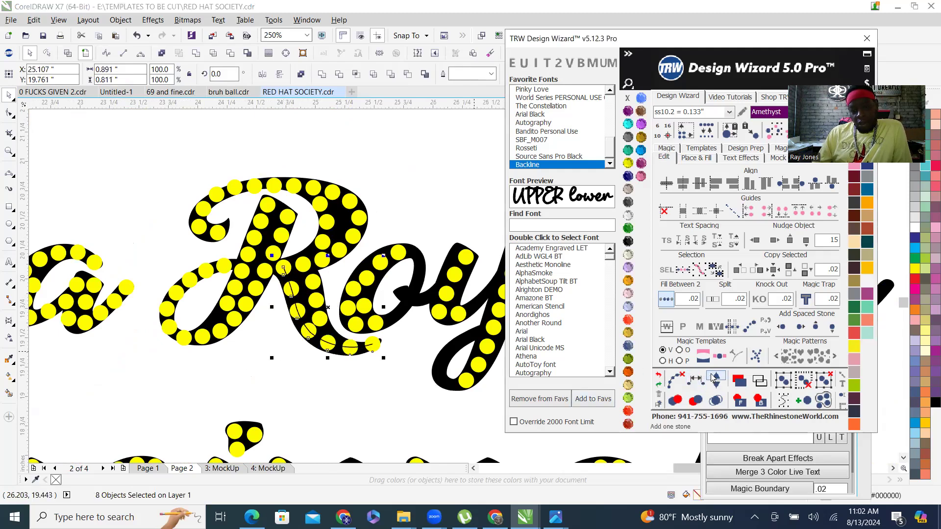
click(715, 379)
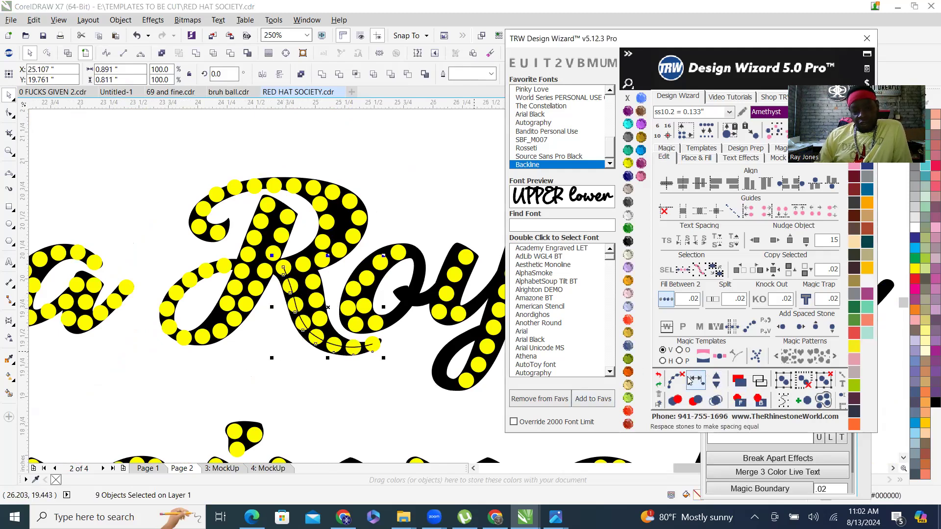
click(670, 386)
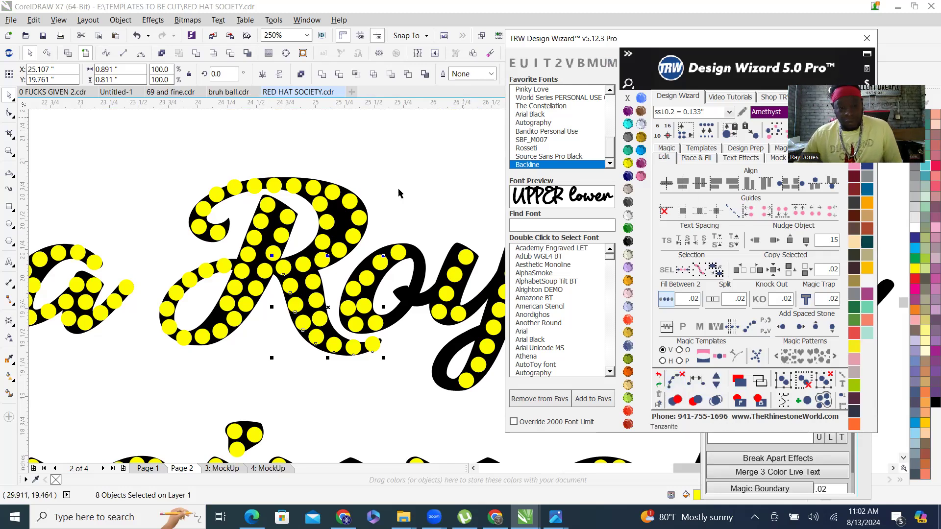
Shift two stones on the upper left curve of the "o" in "Royales" outward toward the stroke's outer edge.
scroll(372, 268, up, 5)
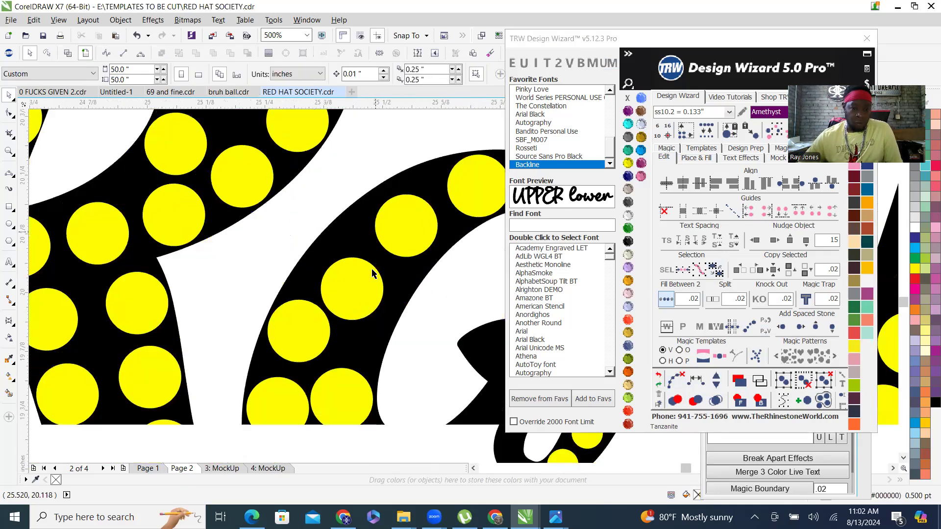
drag(352, 323, 325, 276)
drag(460, 232, 447, 204)
scroll(448, 204, down, 5)
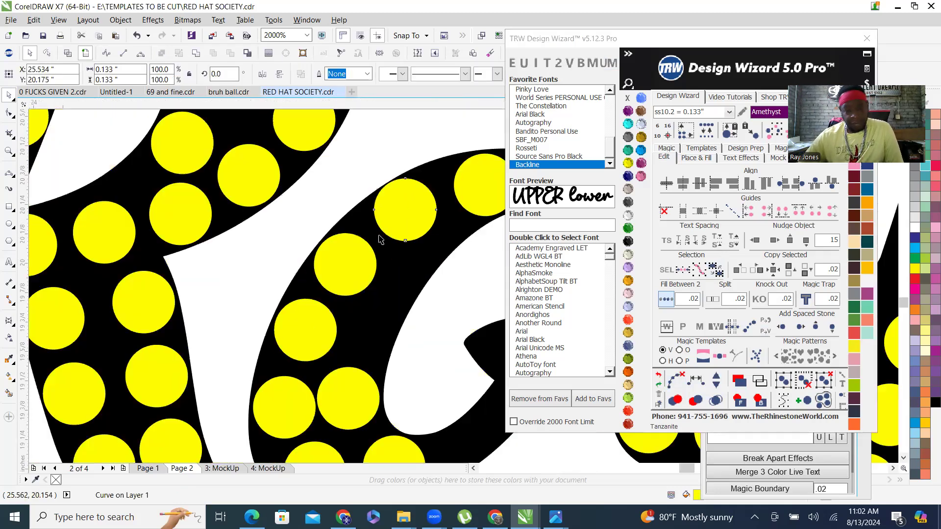
Place stones copied from neighbouring ones in the gaps on the lower right and upper right curves of the "o" in "Royales".
scroll(399, 290, up, 2)
drag(363, 294, 410, 281)
drag(435, 249, 456, 167)
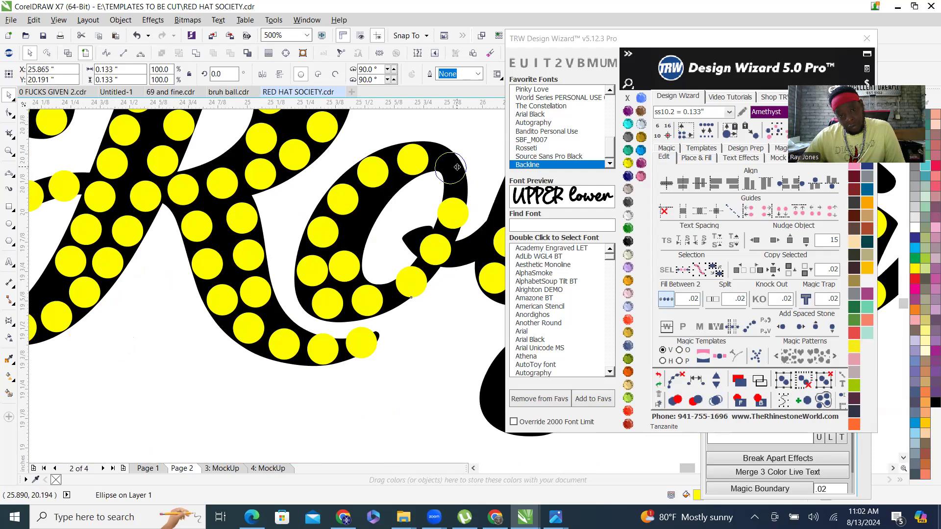
Respace the "o" stones from the upper right curve around the bottom to the left side at equal distances, with one stone added.
shift+click(460, 209)
shift+click(431, 254)
shift+click(409, 282)
shift+click(370, 302)
shift+click(327, 302)
shift+click(312, 270)
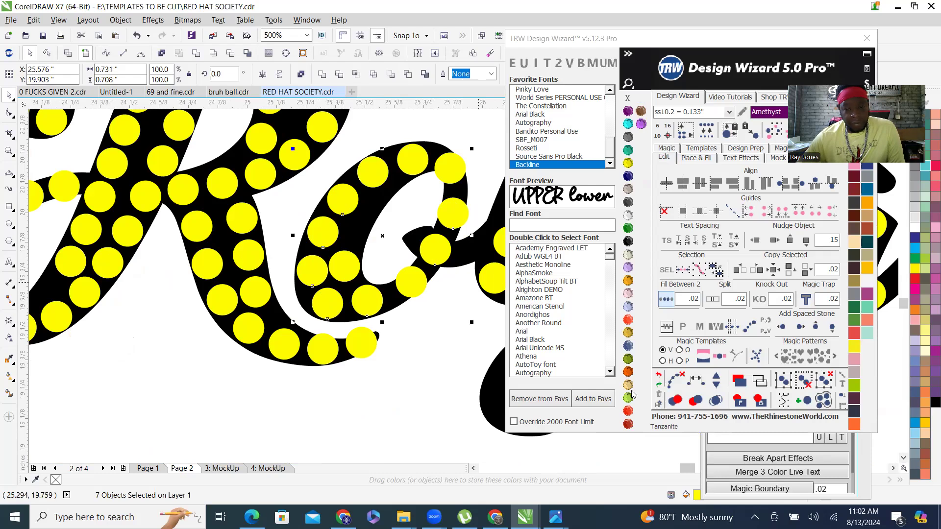
click(697, 385)
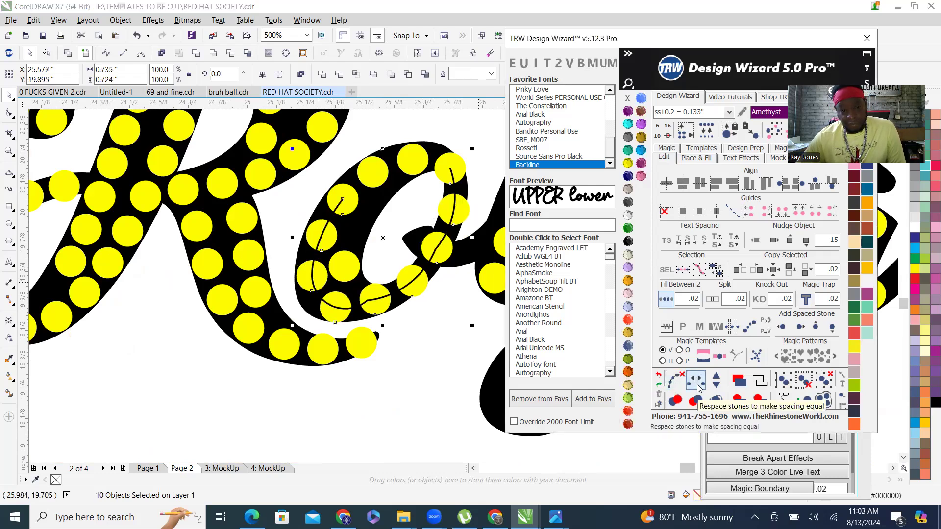
click(718, 384)
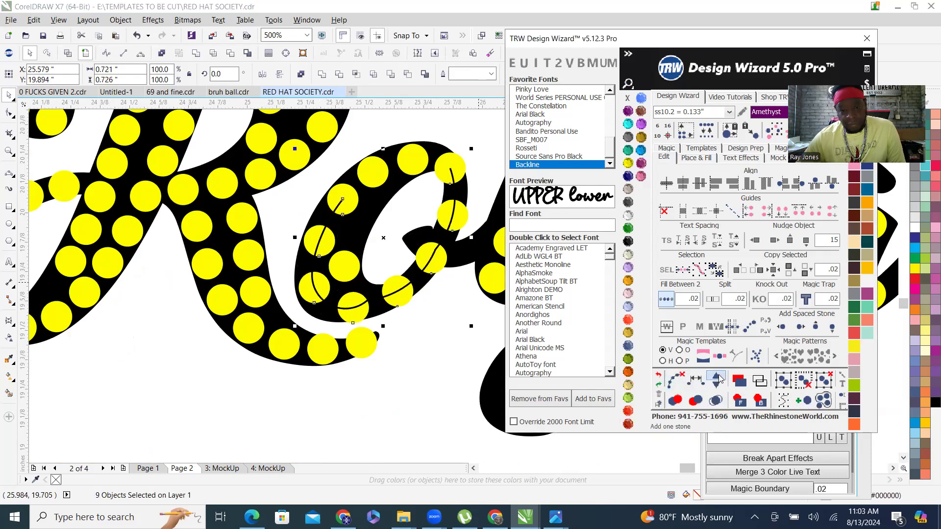
click(718, 378)
click(676, 380)
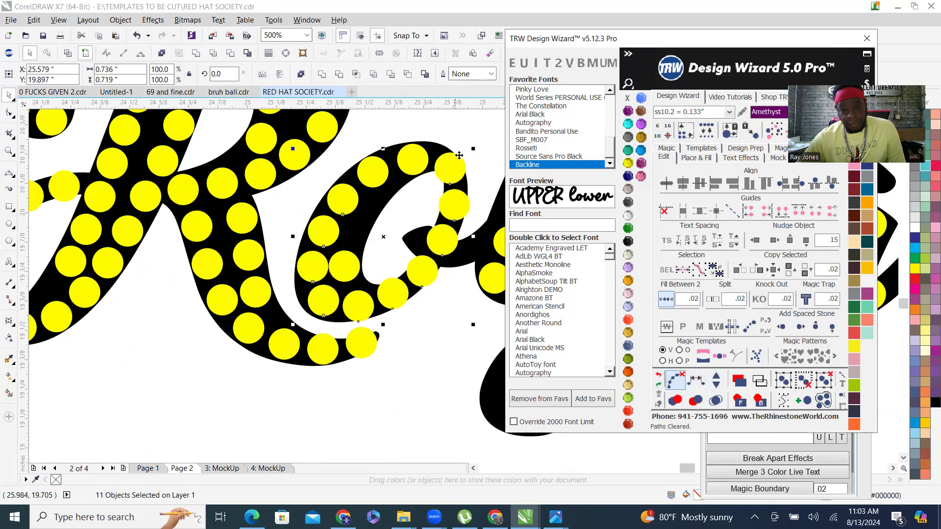
Respace the "o" stones from the top curve down the left side to the lower right at equal distances and clear the guide path.
click(459, 155)
click(393, 171)
shift+click(372, 173)
shift+click(342, 200)
shift+click(324, 230)
shift+click(312, 268)
shift+click(323, 297)
shift+click(358, 305)
shift+click(394, 293)
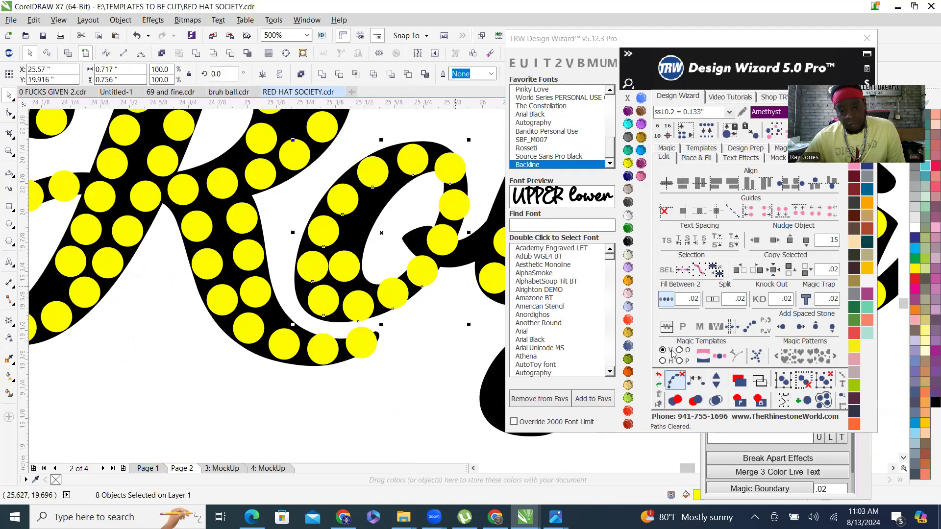
click(695, 381)
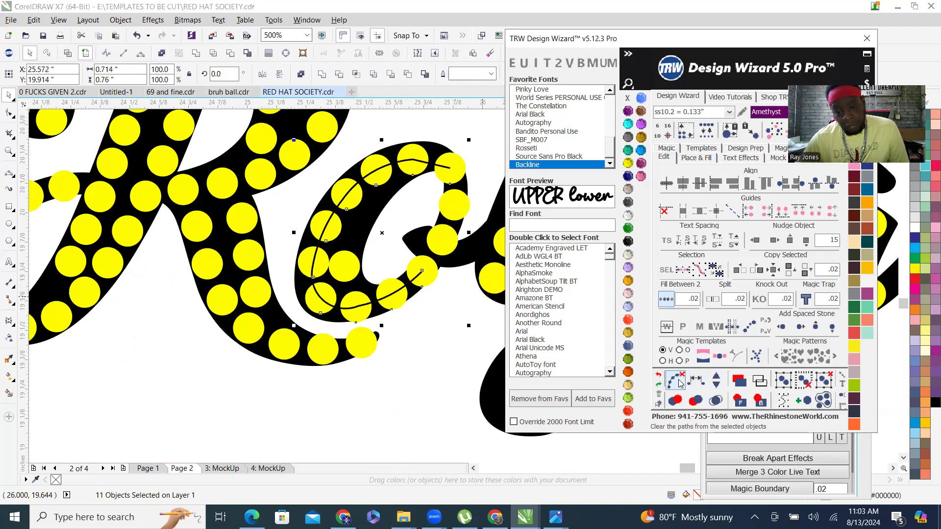
click(680, 384)
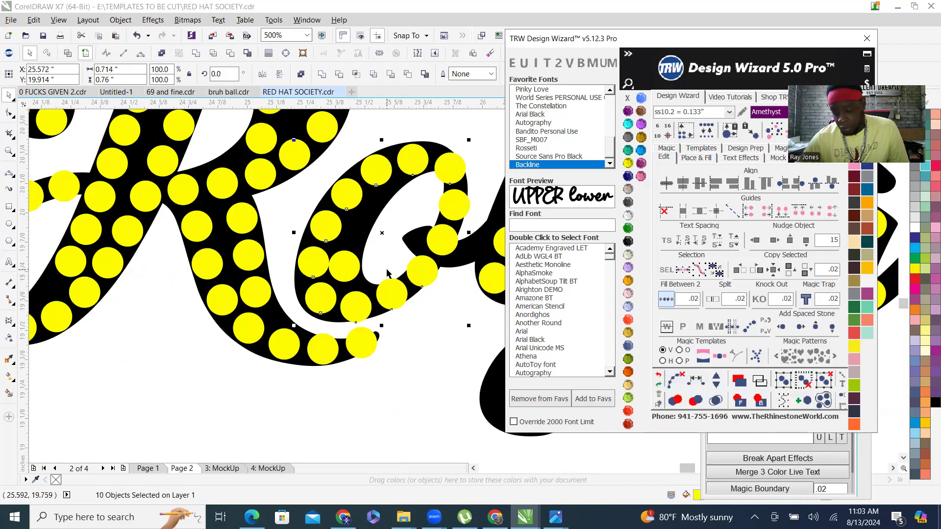
Shift the inner stone at the lower left of the "o" slightly down and right, away from its neighbour.
scroll(339, 259, up, 1)
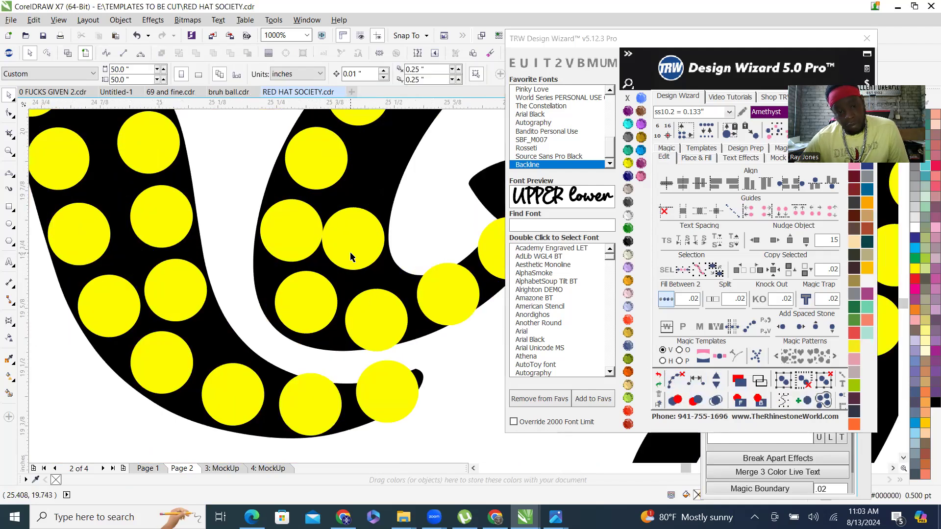
click(357, 263)
drag(357, 263, 358, 261)
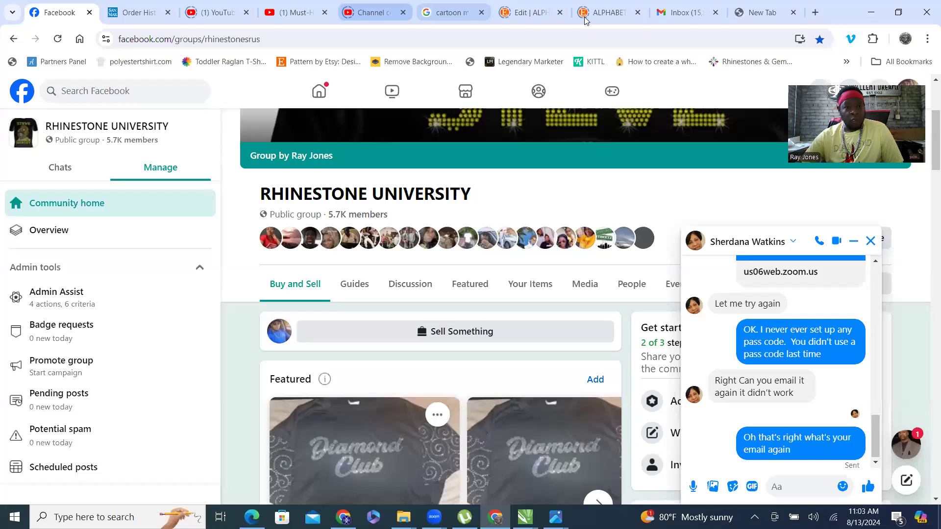
Switch to Gmail in the browser and start a new message addressed to the contact's e-mail.
click(685, 12)
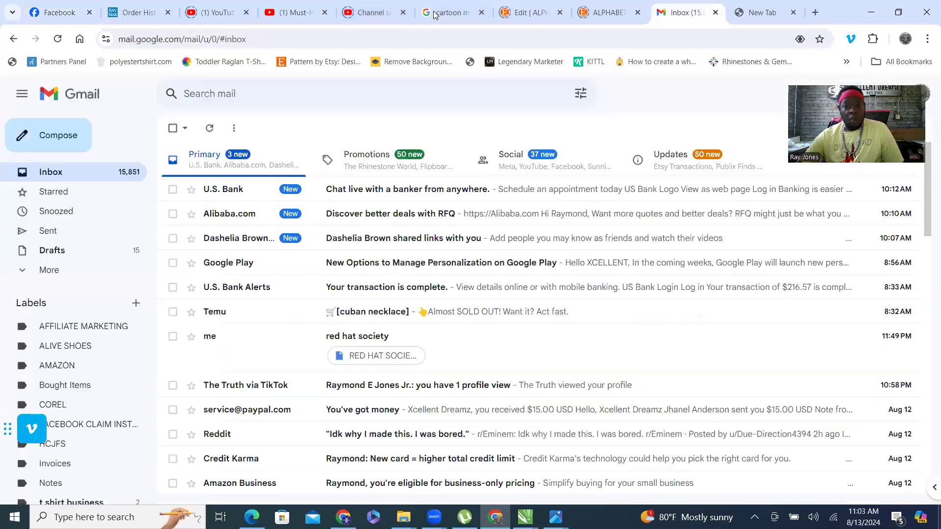
click(20, 139)
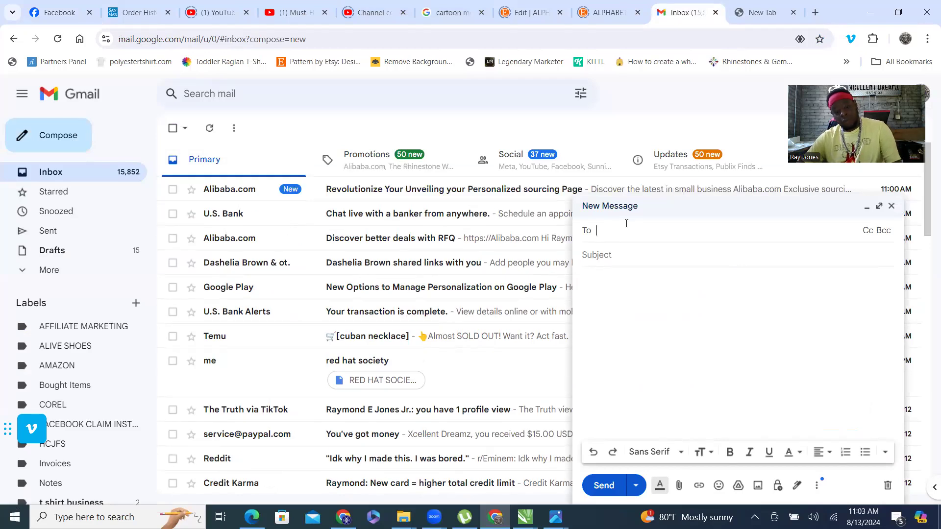
text(she)
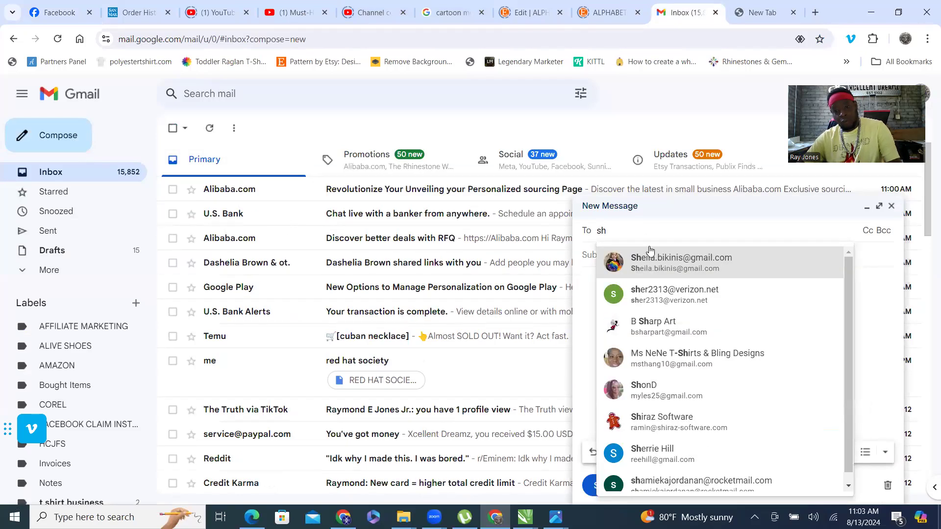
click(688, 299)
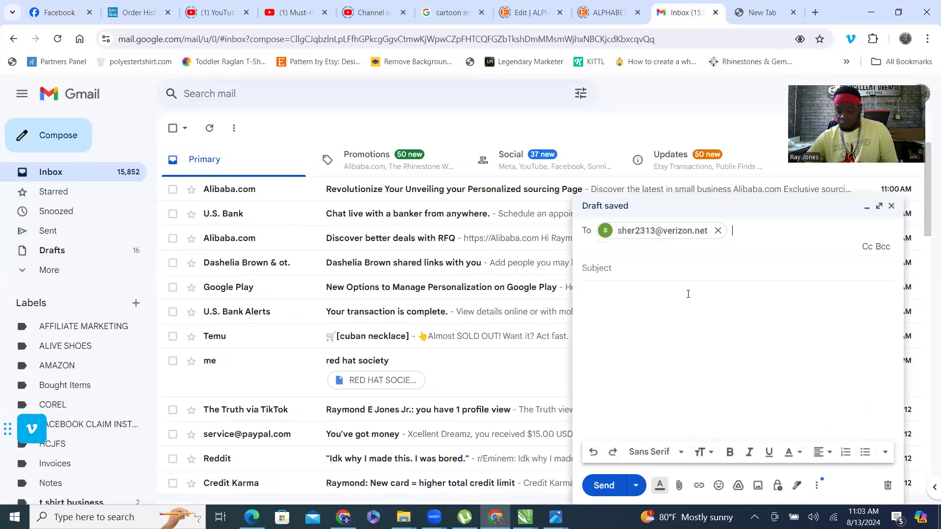
Paste the Zoom meeting link with its passcode into the message and send it with the subject "zoom".
click(637, 302)
key(ctrl+v)
click(621, 258)
text(z)
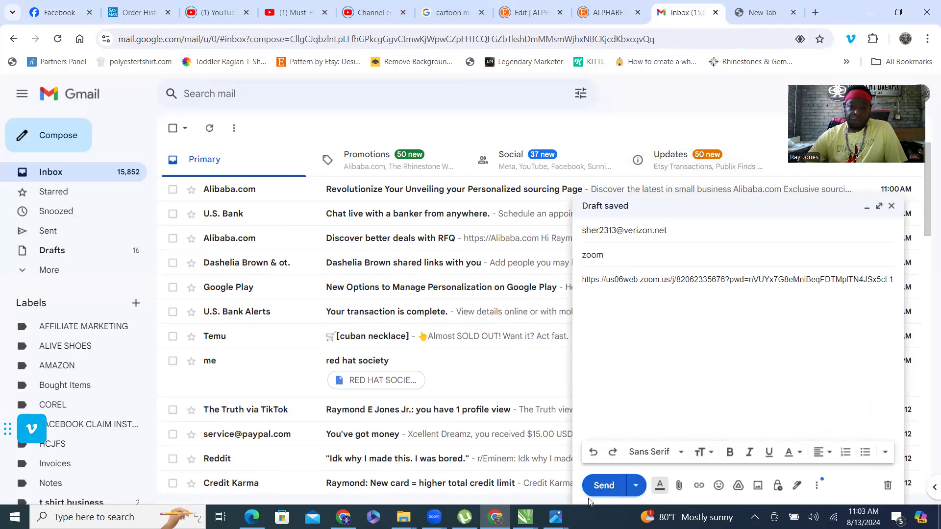
click(603, 485)
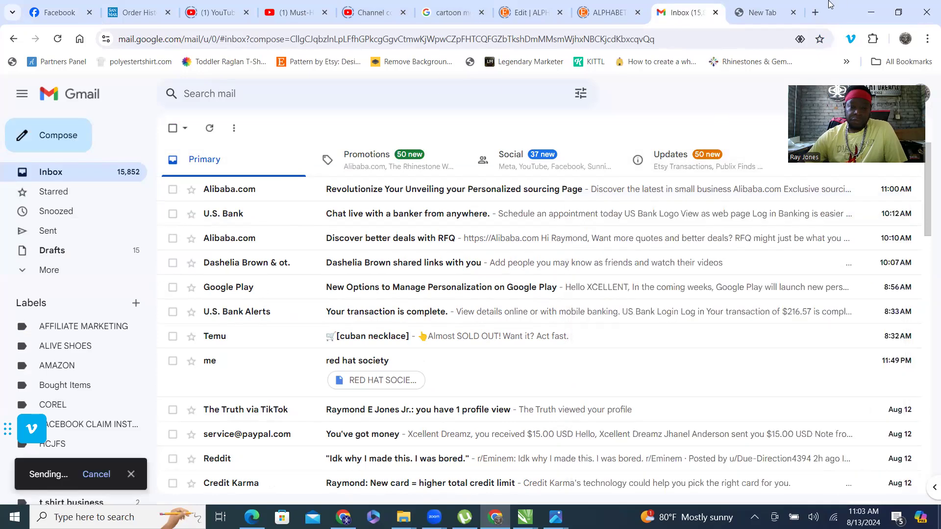
Switch back to CorelDRAW and place four copied stones around the bottom and left side of the "y" tail loop in "Royales".
click(873, 11)
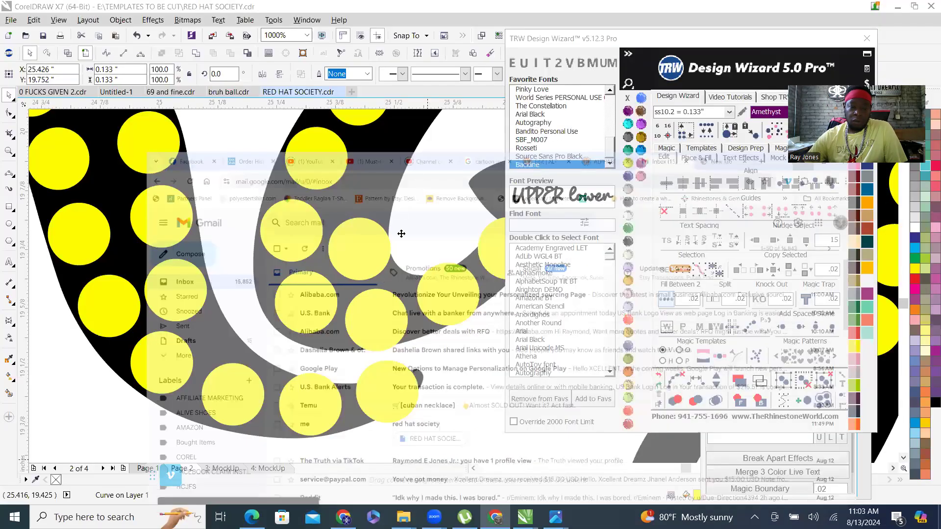
scroll(401, 234, down, 3)
scroll(384, 204, down, 5)
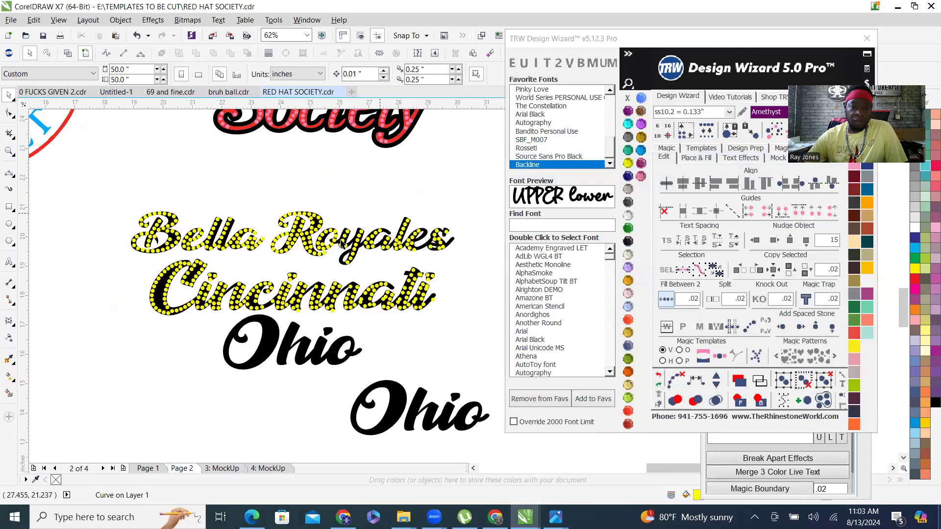
scroll(340, 240, up, 2)
scroll(323, 287, up, 1)
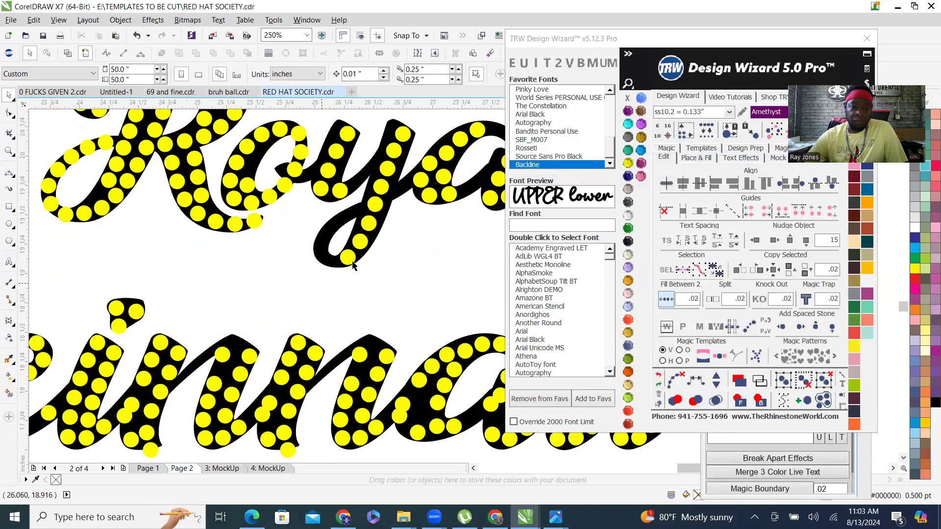
scroll(338, 261, up, 1)
scroll(348, 260, up, 1)
click(319, 261)
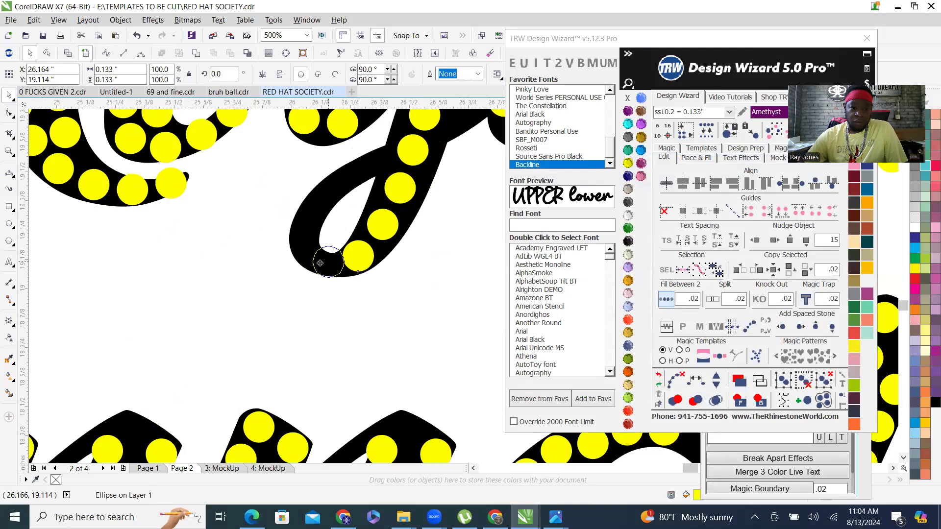
drag(320, 261, 306, 228)
drag(361, 159, 344, 179)
key(space)
key(space)
Respace the six stones from the "y" stem around the left side of its loop at equal distances, with one stone added.
click(413, 151)
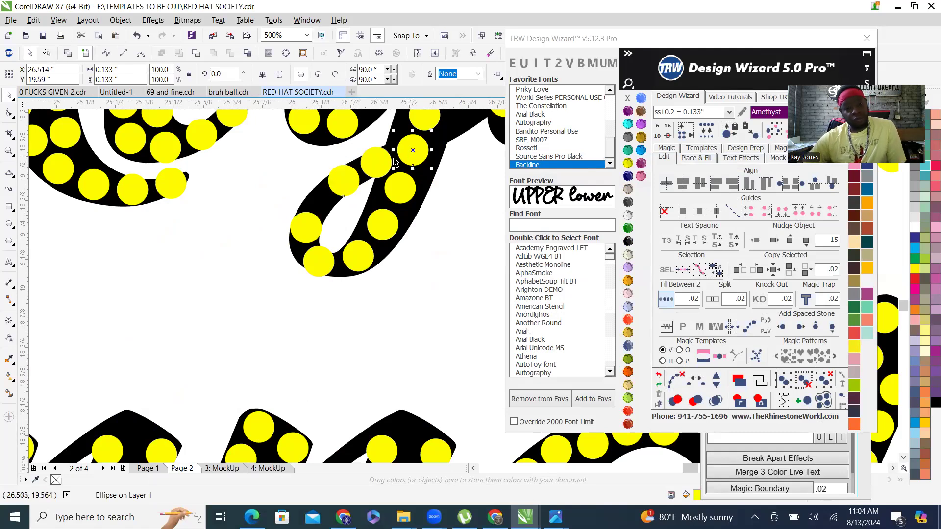
shift+click(377, 162)
shift+click(344, 180)
shift+click(302, 234)
shift+click(320, 265)
shift+click(359, 256)
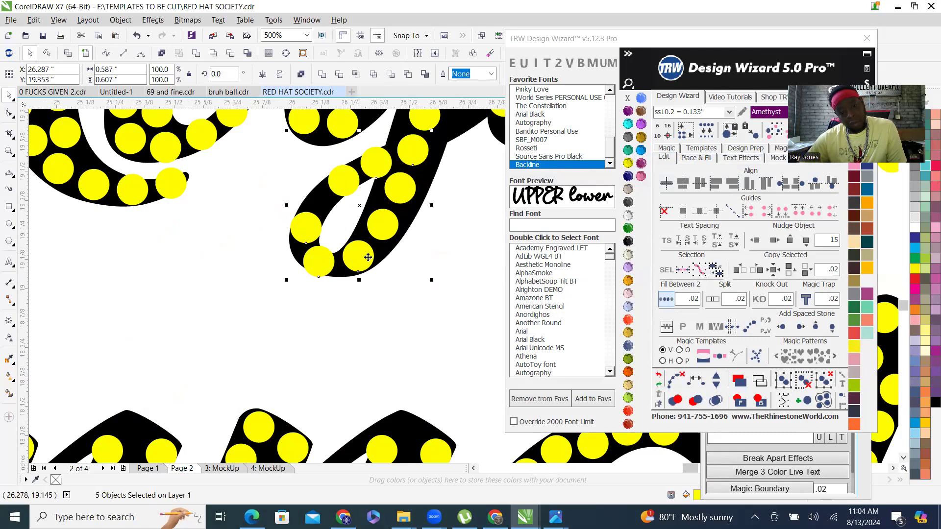
click(696, 380)
click(717, 378)
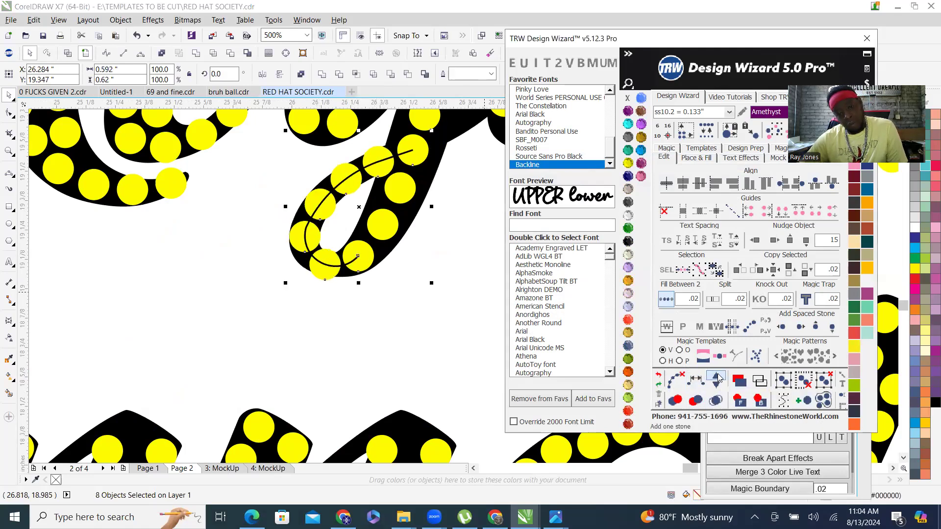
click(674, 381)
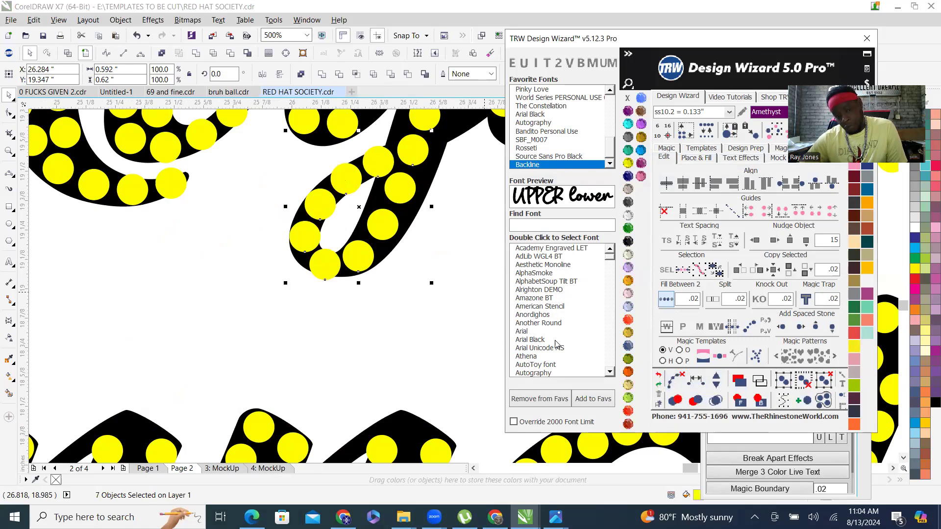
Respace the five stones down the right side of the "y" loop to its bottom at equal distances and clear the path.
click(343, 309)
click(413, 150)
shift+click(401, 190)
shift+click(382, 225)
shift+click(333, 270)
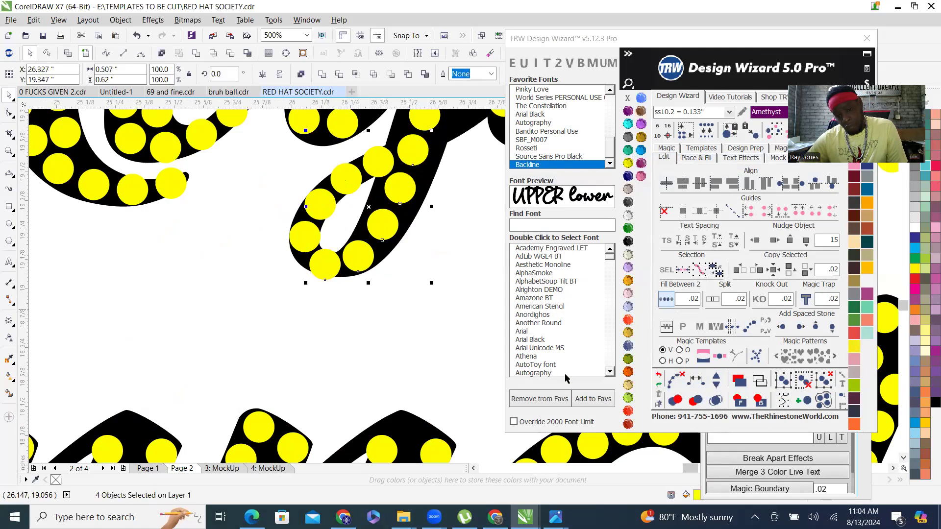
click(696, 380)
click(660, 386)
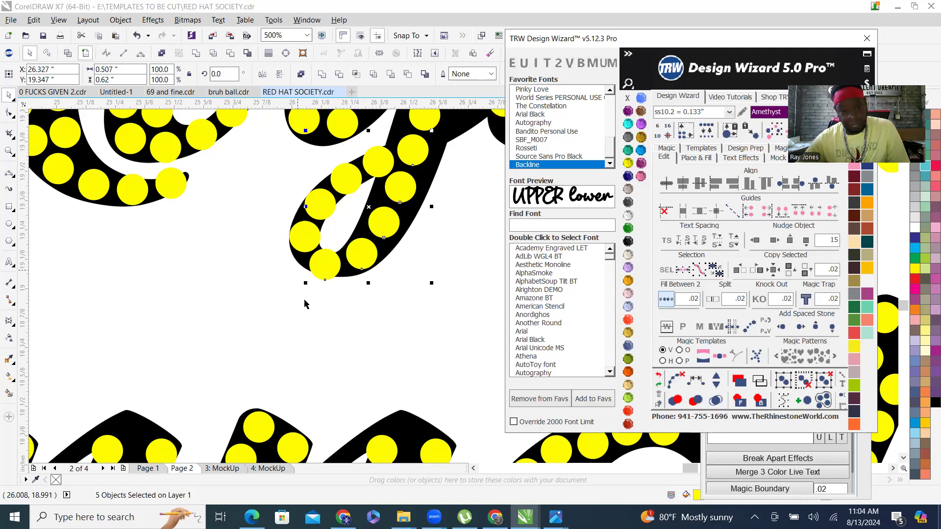
Fill the connecting stroke between the "y" and the "a" of "Royales" with one copied stone.
scroll(366, 344, down, 2)
click(365, 337)
scroll(325, 294, up, 2)
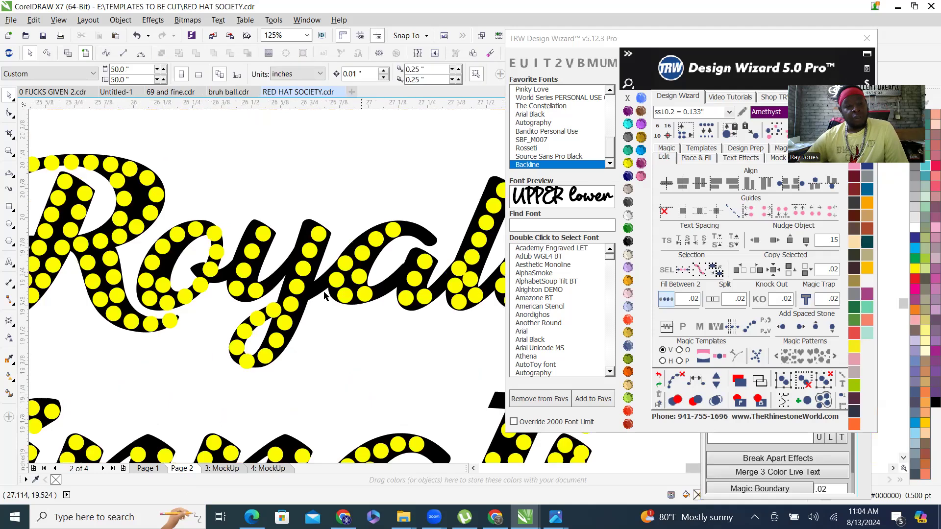
scroll(356, 262, up, 3)
click(290, 270)
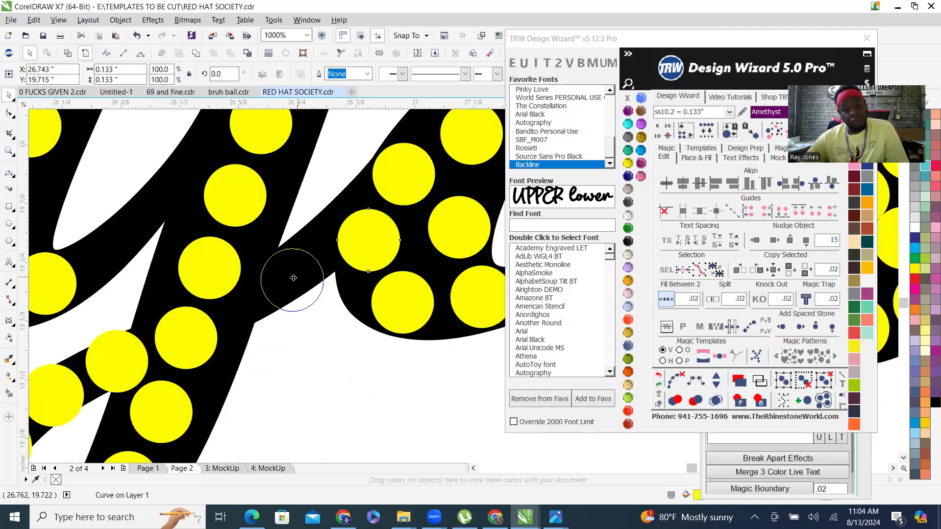
scroll(290, 269, down, 2)
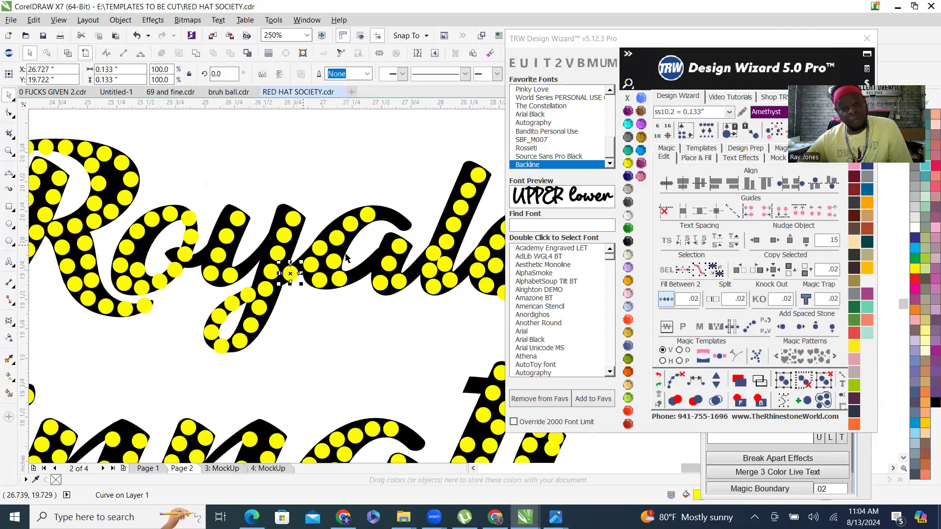
scroll(345, 257, up, 2)
Delete the group of stones filling the "a" in "Royales".
scroll(347, 210, down, 4)
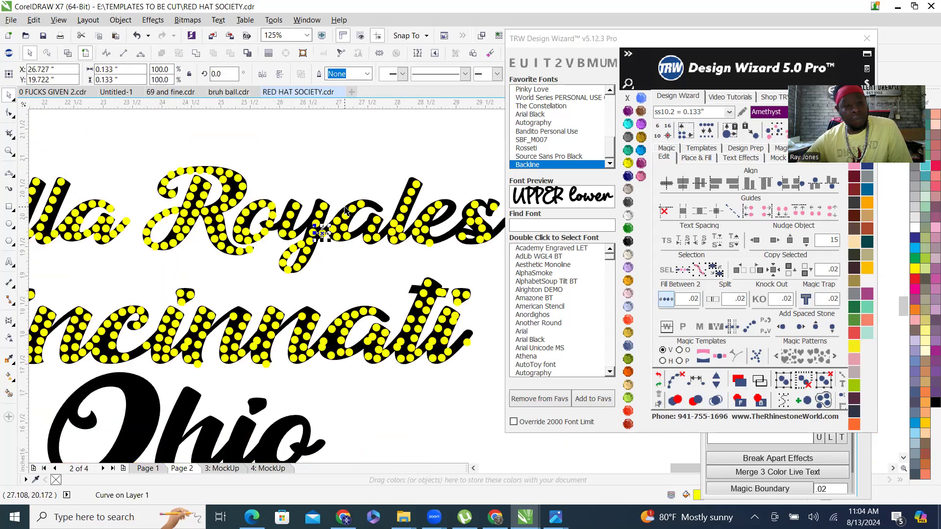
scroll(346, 211, down, 2)
drag(314, 160, 417, 307)
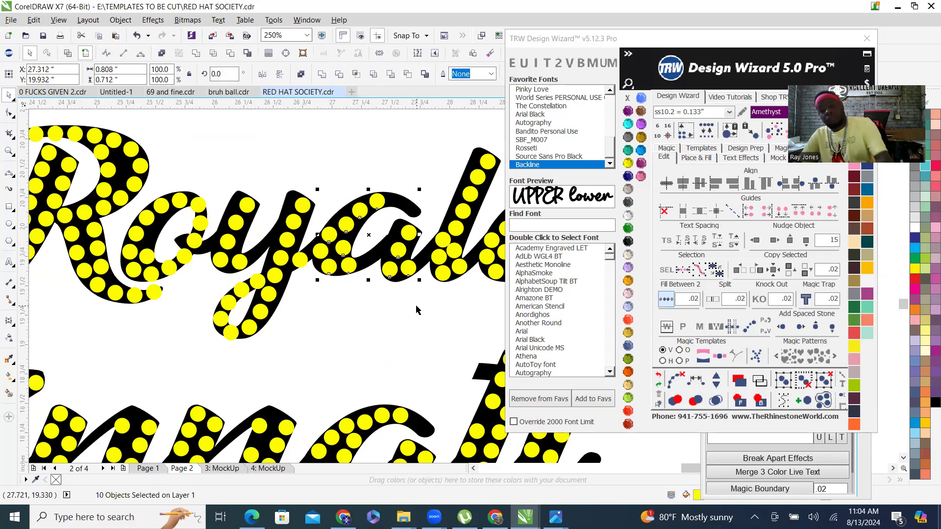
key(Delete)
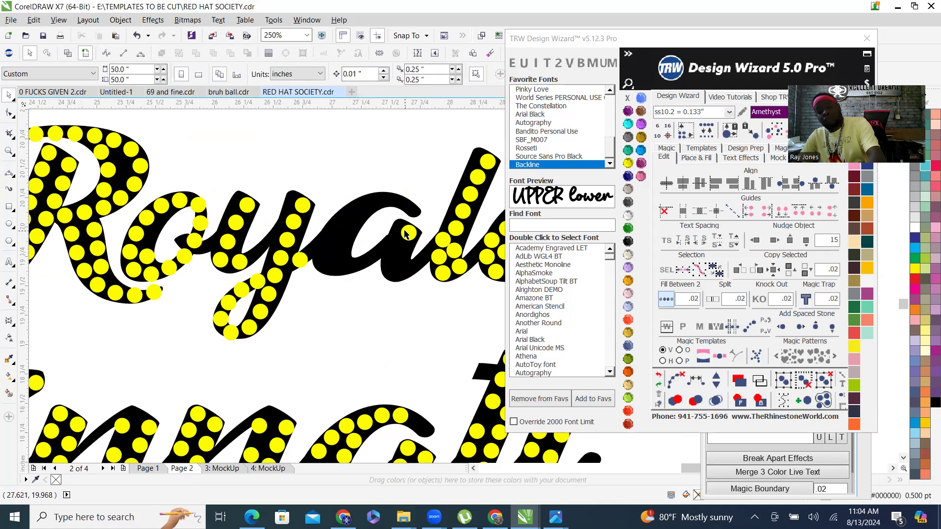
Copy the stones filling the "a" of "Bella" onto the empty "a" of "Royales".
scroll(435, 229, down, 2)
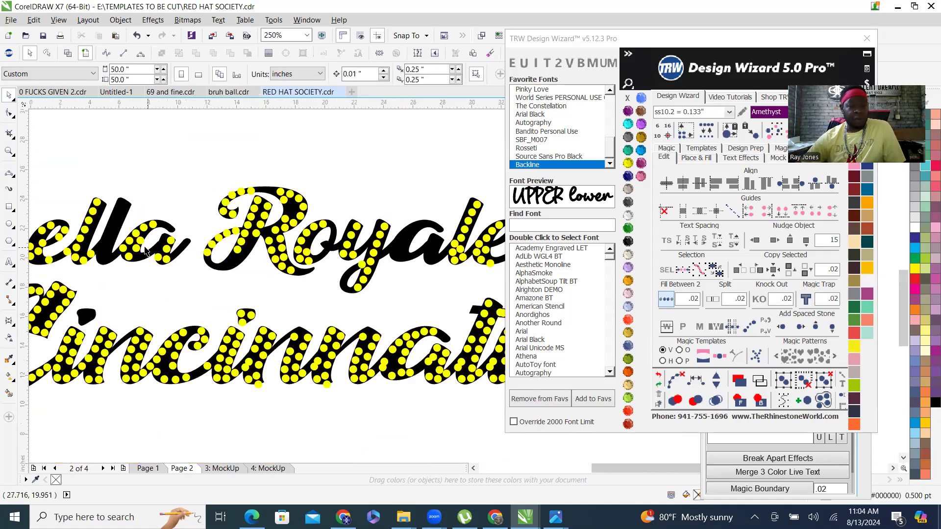
scroll(155, 252, down, 4)
scroll(397, 283, up, 2)
scroll(397, 283, up, 2)
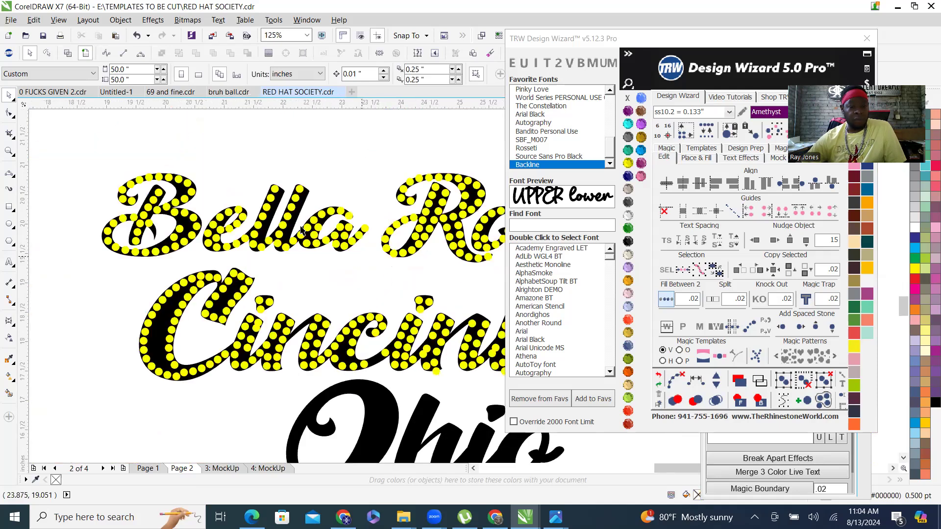
drag(441, 303, 278, 172)
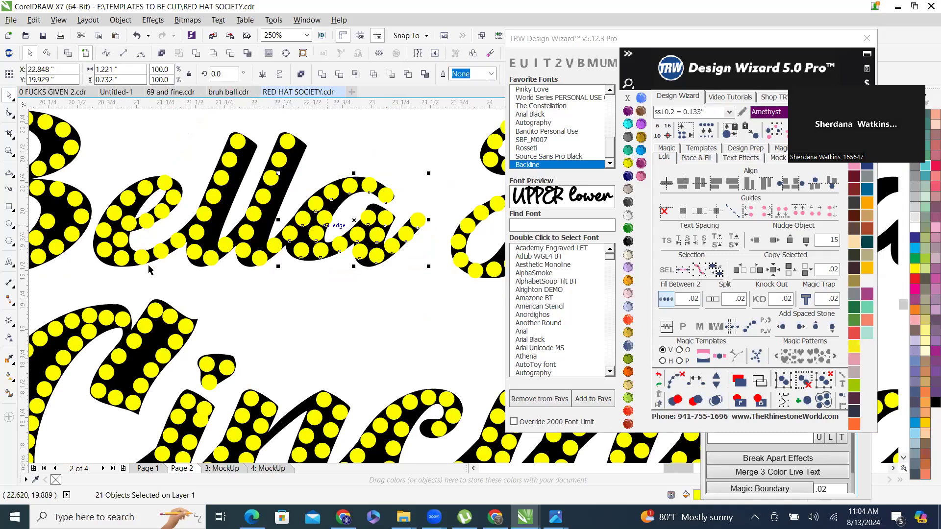
scroll(224, 267, down, 2)
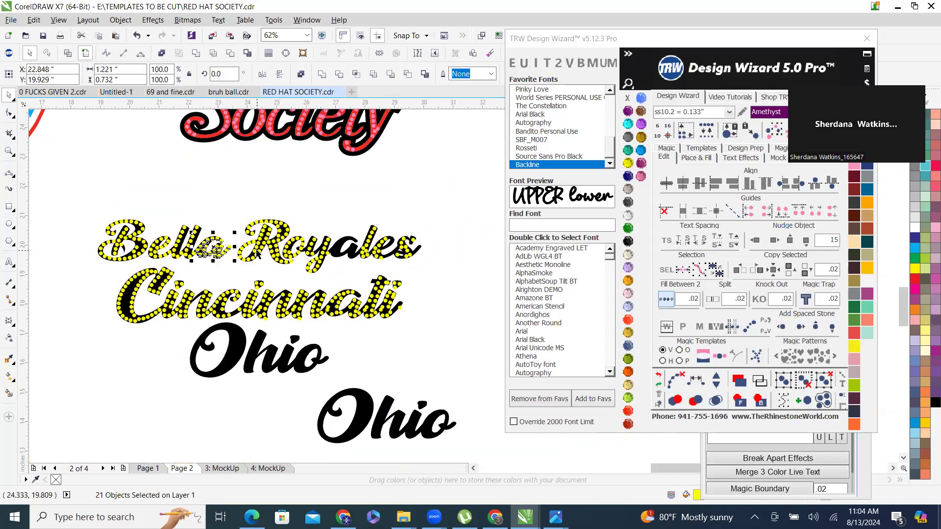
scroll(257, 251, up, 1)
drag(180, 265, 444, 248)
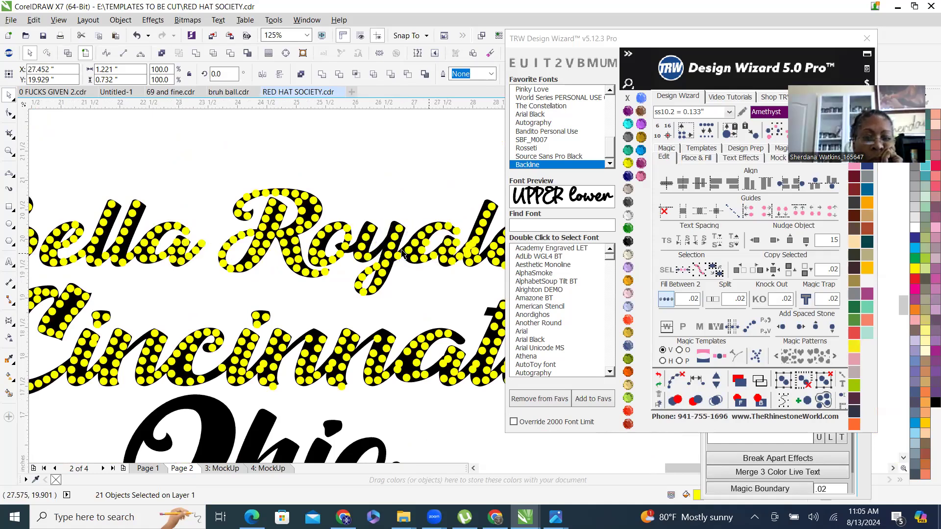
Shift the copied group of stones slightly to the left within the "a" of "Royales".
scroll(443, 248, up, 7)
drag(427, 154, 380, 148)
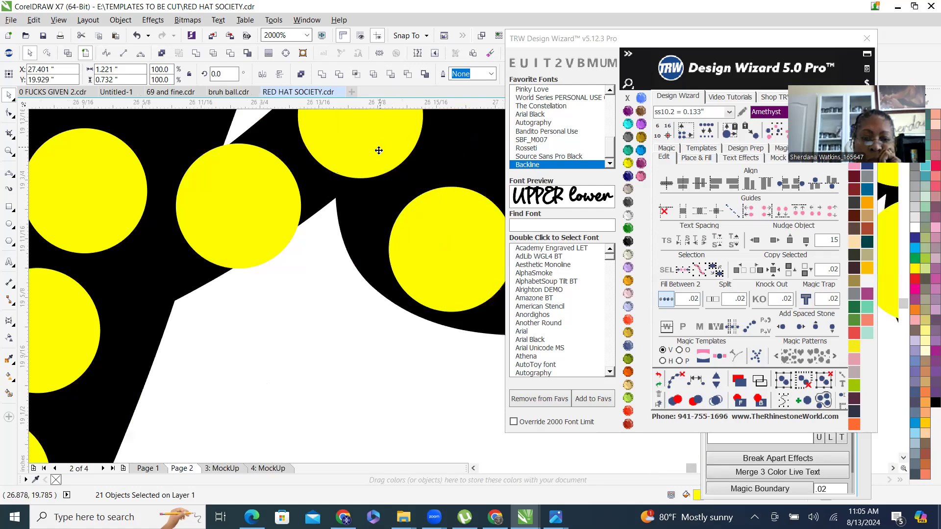
scroll(379, 149, down, 3)
scroll(289, 262, down, 3)
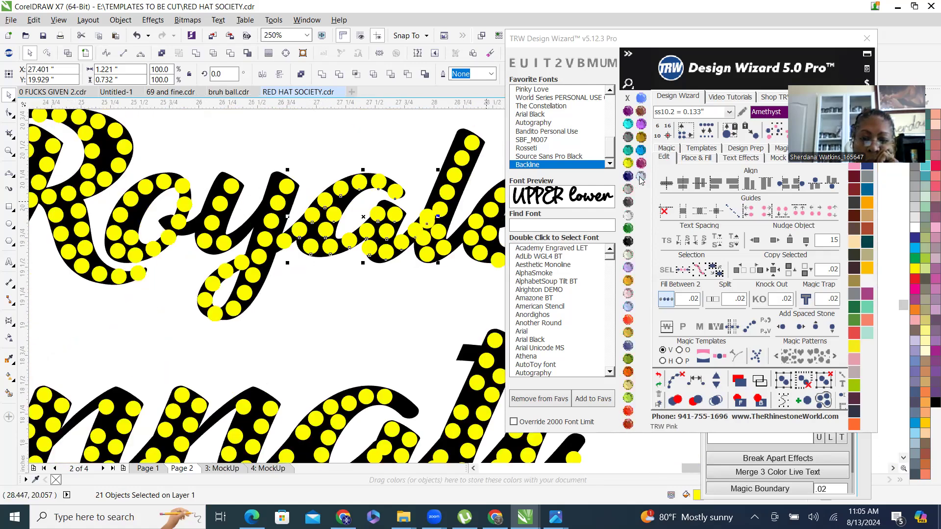
Recolor the copied stones in the "a" of "Royales" to TRW Pink and deselect them.
click(642, 124)
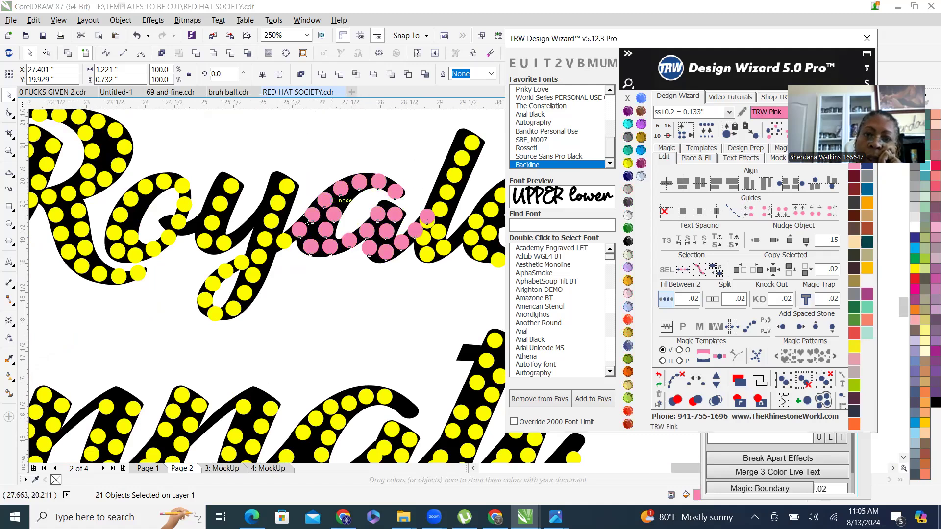
scroll(377, 203, down, 1)
click(379, 167)
scroll(372, 200, up, 2)
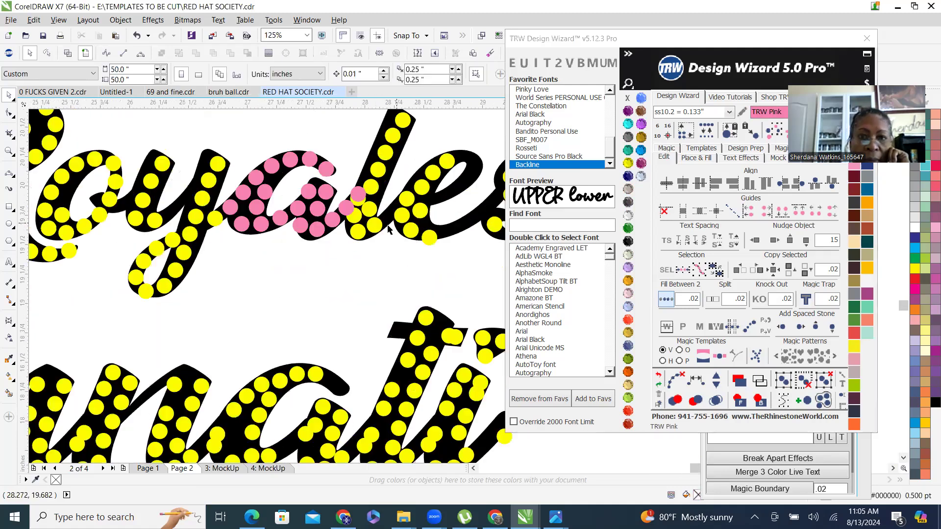
drag(321, 168, 297, 198)
key(Escape)
scroll(297, 220, down, 2)
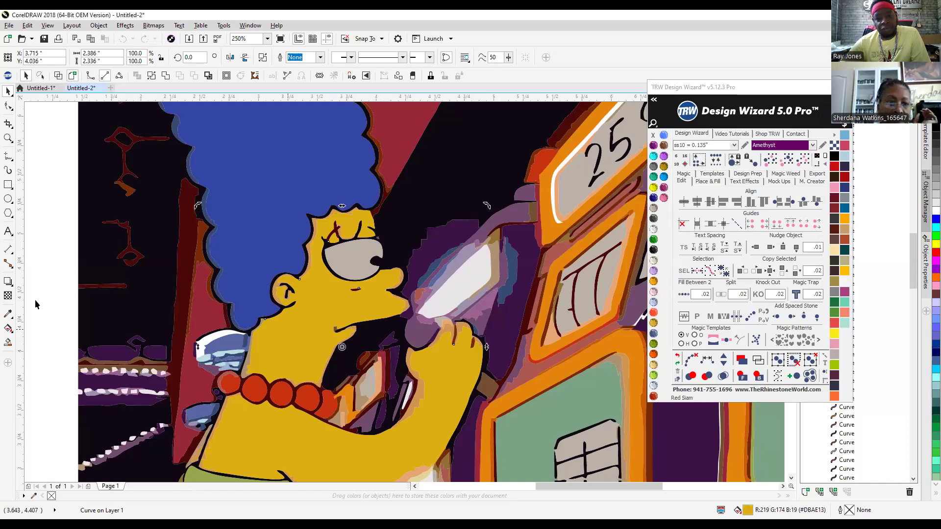
Try TRW Pink and Citrine as the fill of the cartoon woman's large skin shape in Untitled-2.
click(45, 174)
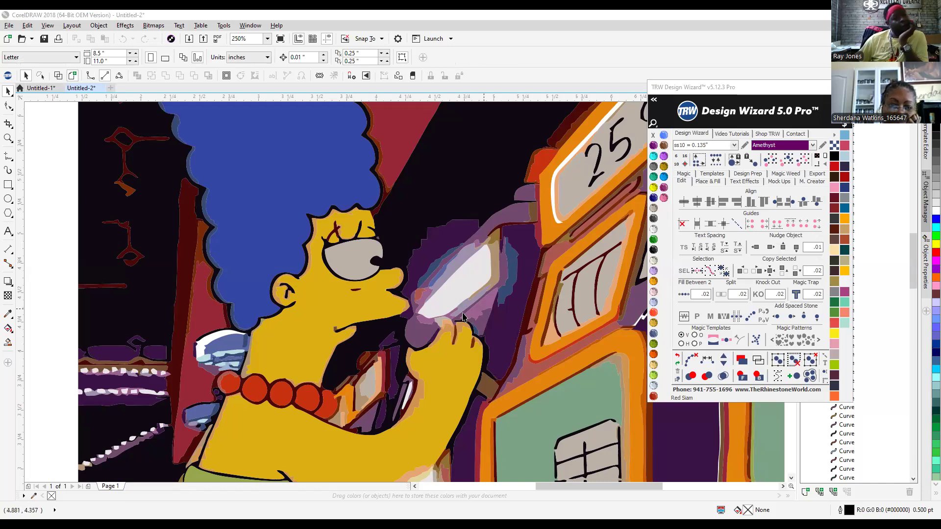
click(339, 302)
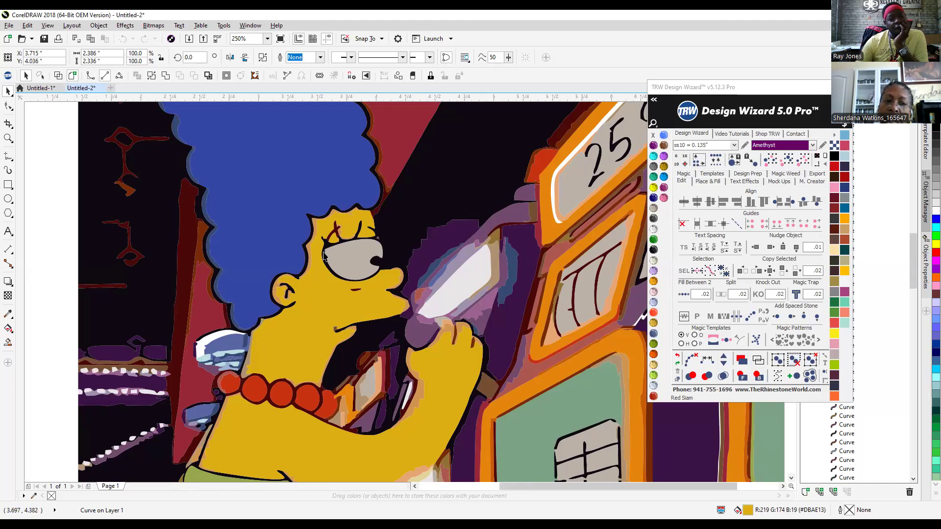
scroll(336, 307, down, 2)
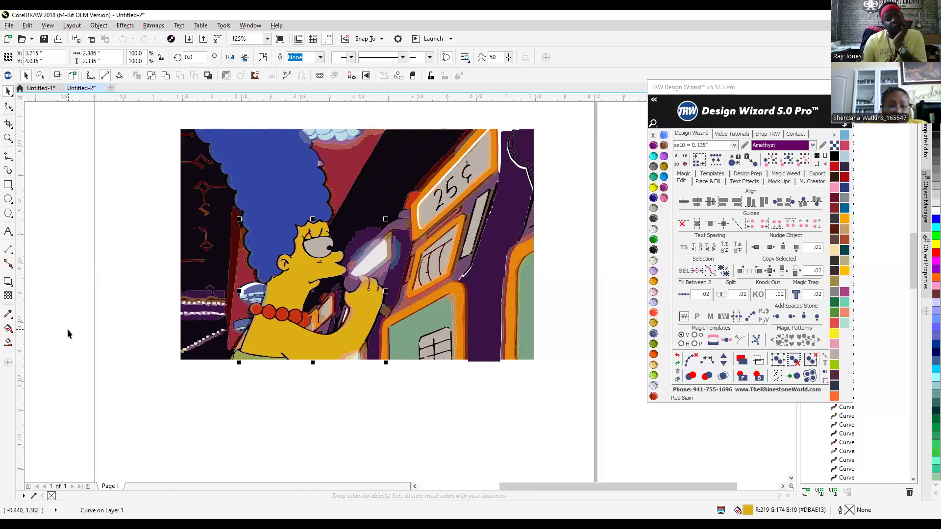
scroll(66, 328, up, 3)
scroll(69, 330, down, 3)
scroll(581, 216, down, 3)
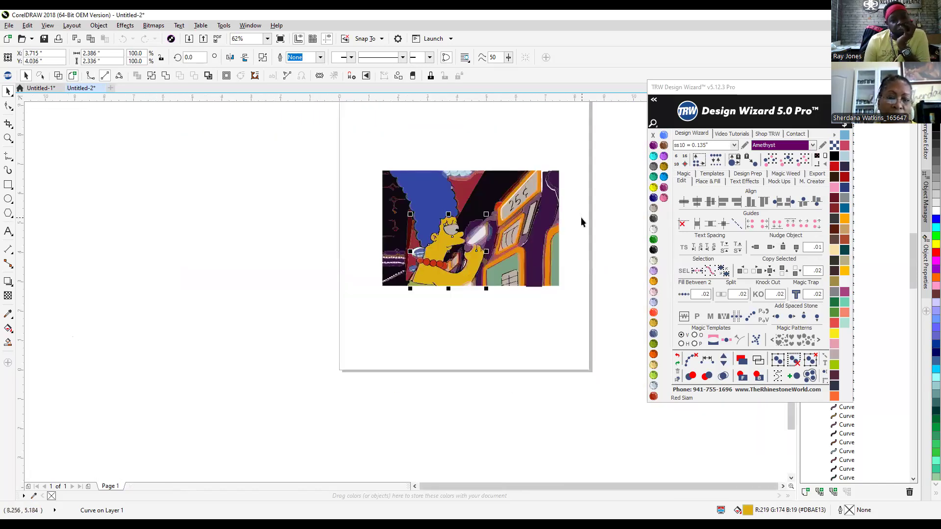
scroll(580, 218, up, 3)
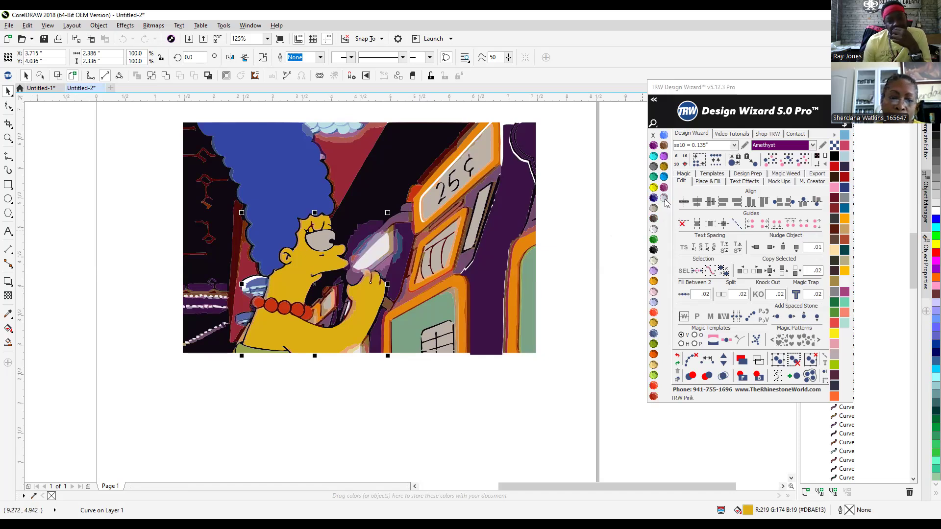
click(666, 201)
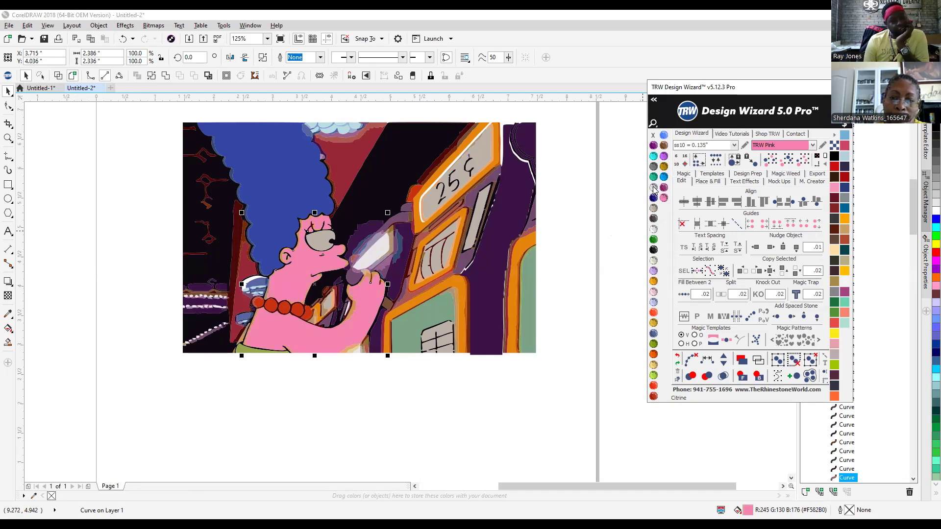
click(654, 189)
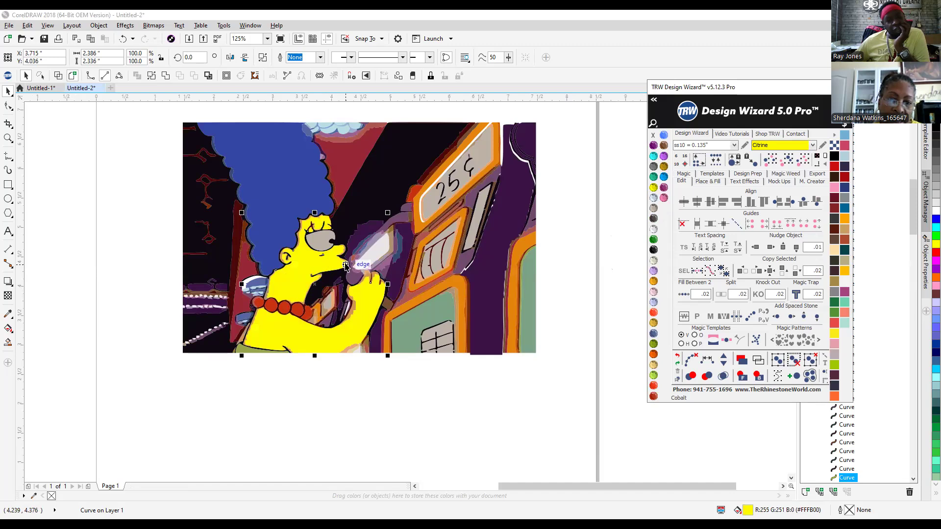
key(Escape)
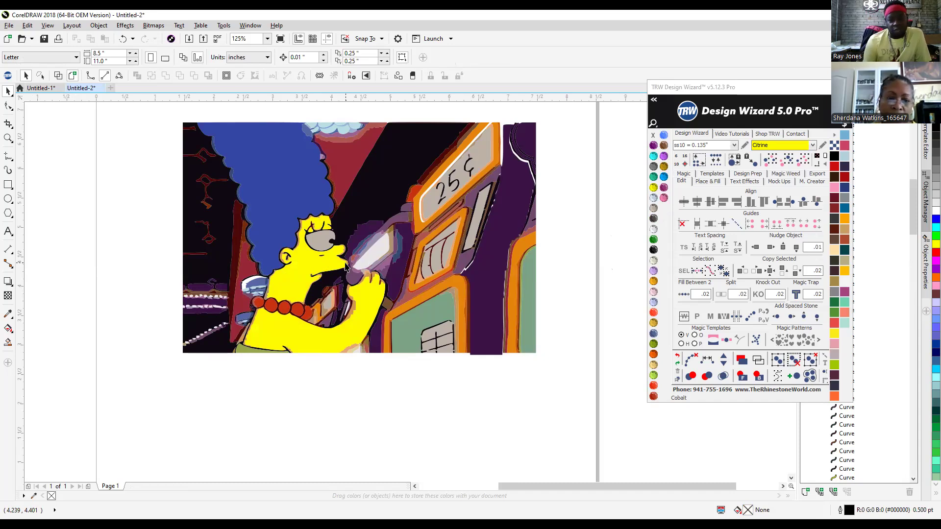
Try to combine the yellow skin shape with the tan shading piece at the tip of the character's lips.
scroll(346, 267, up, 1)
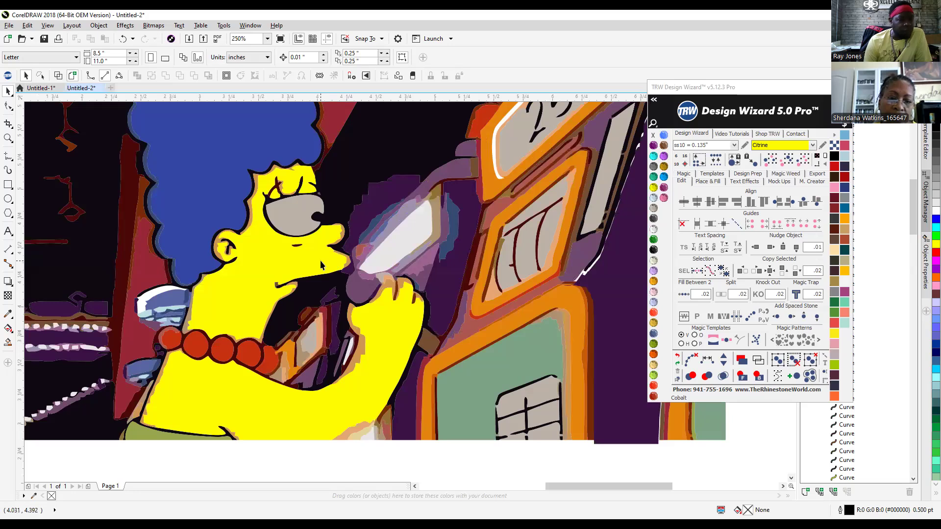
scroll(320, 260, up, 1)
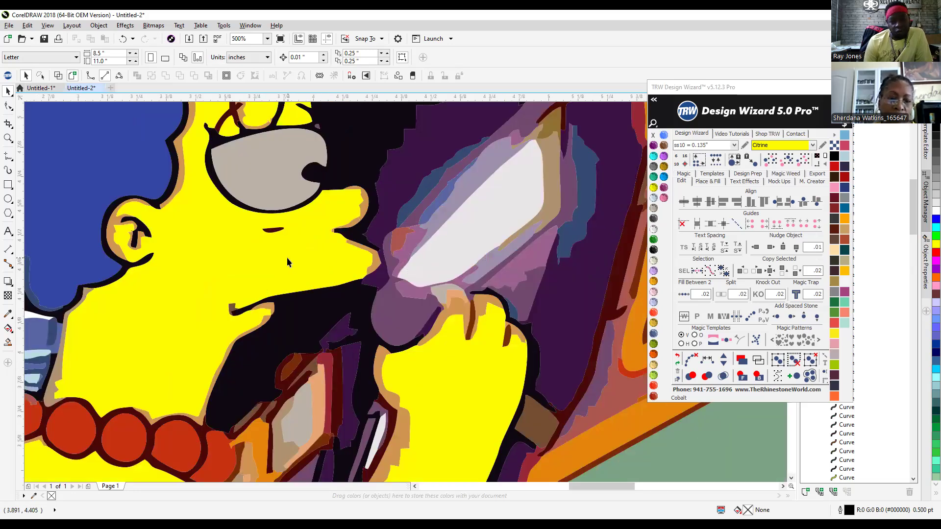
click(285, 256)
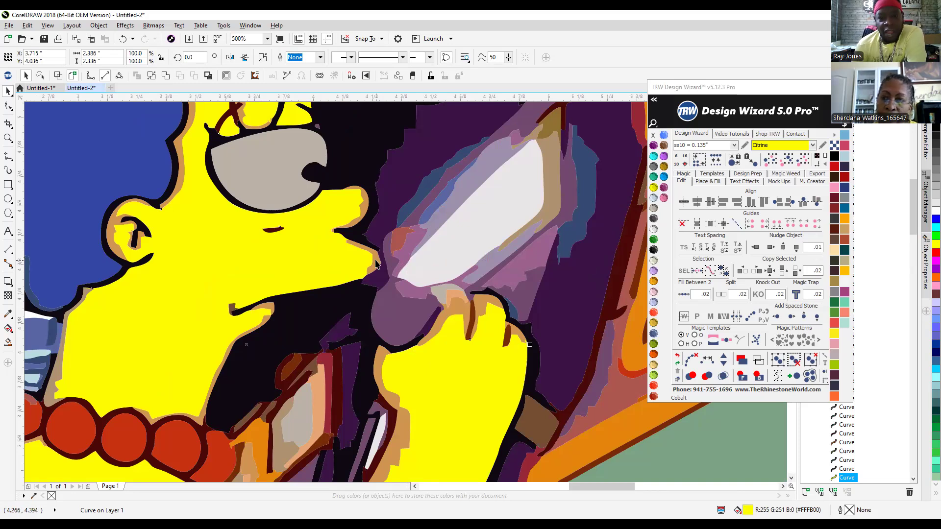
shift+click(376, 261)
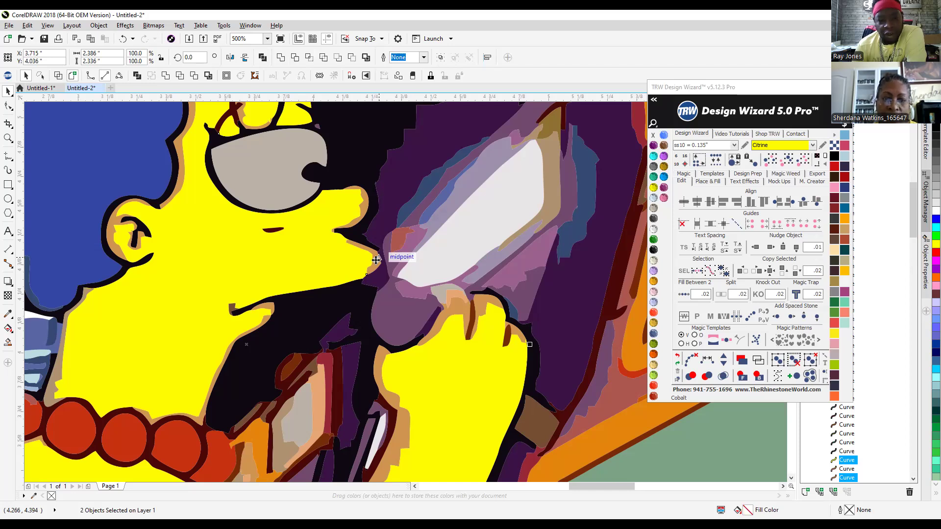
right_click(375, 260)
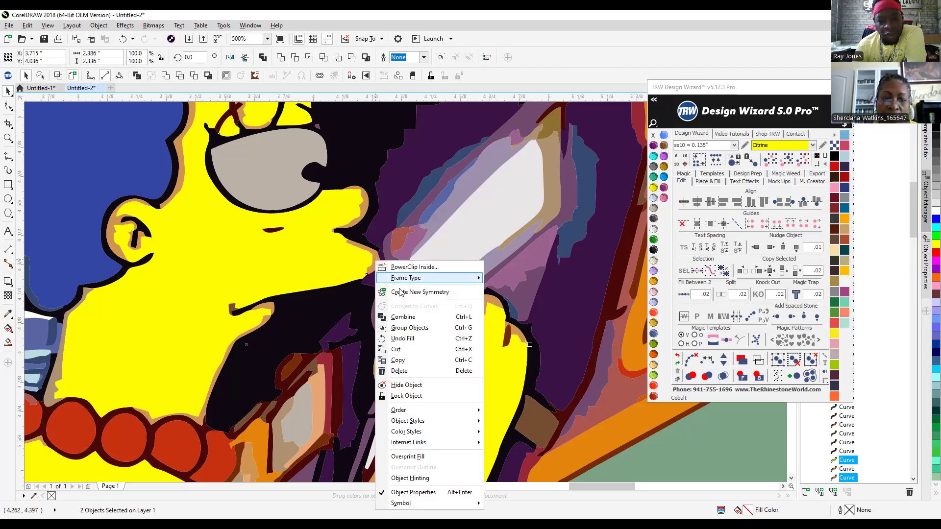
click(411, 318)
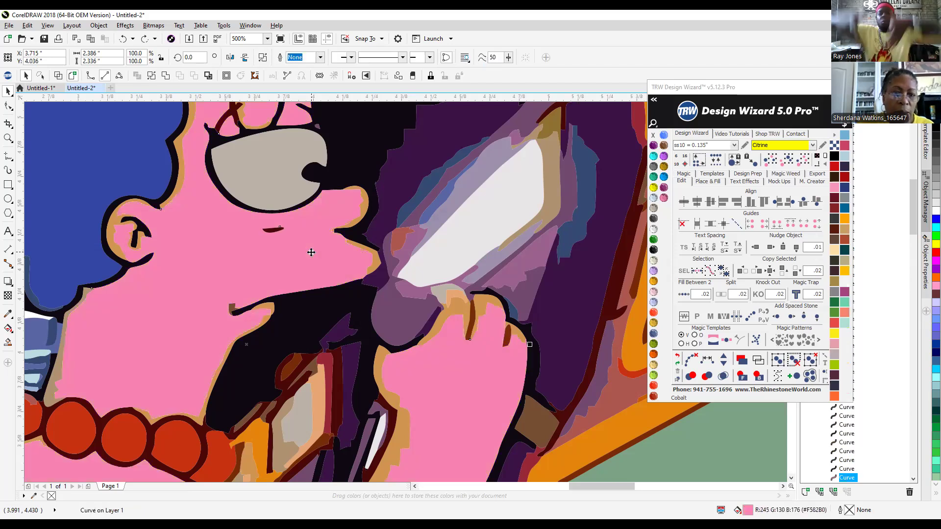
Undo the pink recoloring of the skin shape and clear the selection.
scroll(311, 252, down, 2)
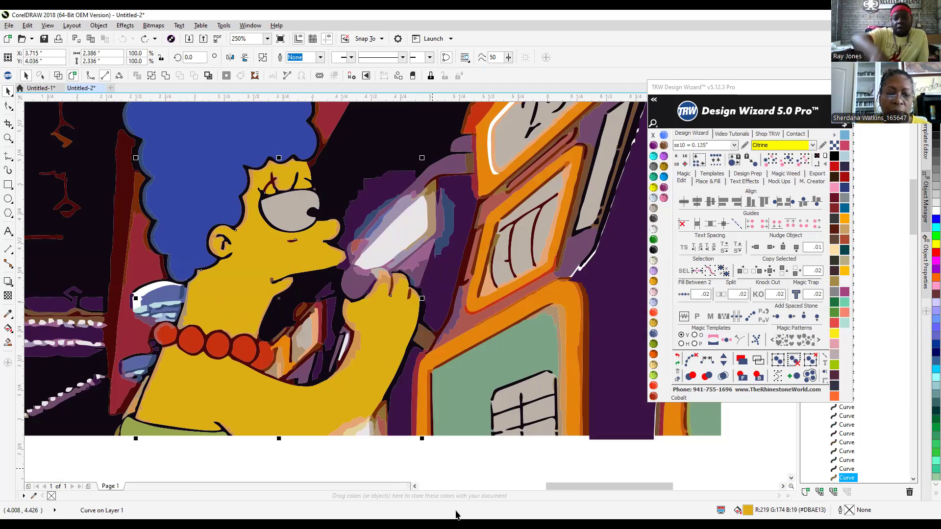
click(461, 460)
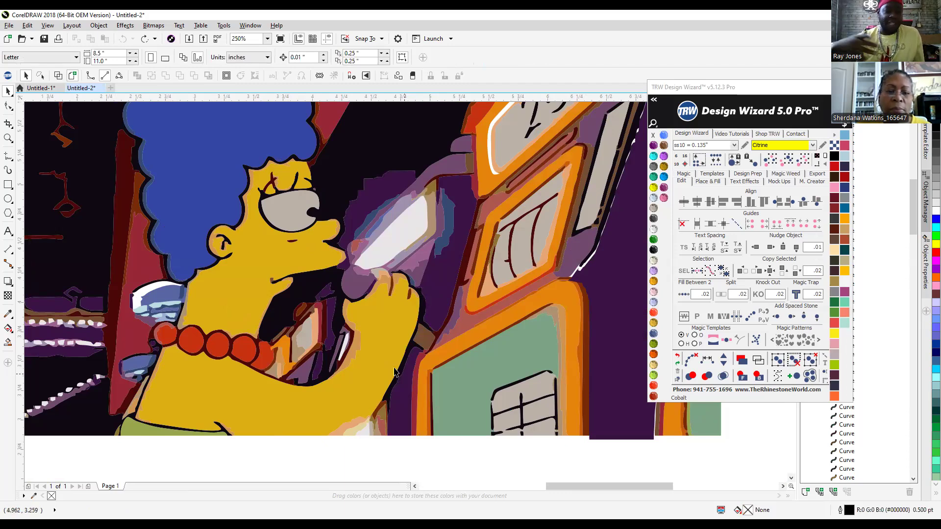
Combine the tan shading piece at the tip of the lips with the skin shape, keeping the skin's fill color.
scroll(333, 317, up, 2)
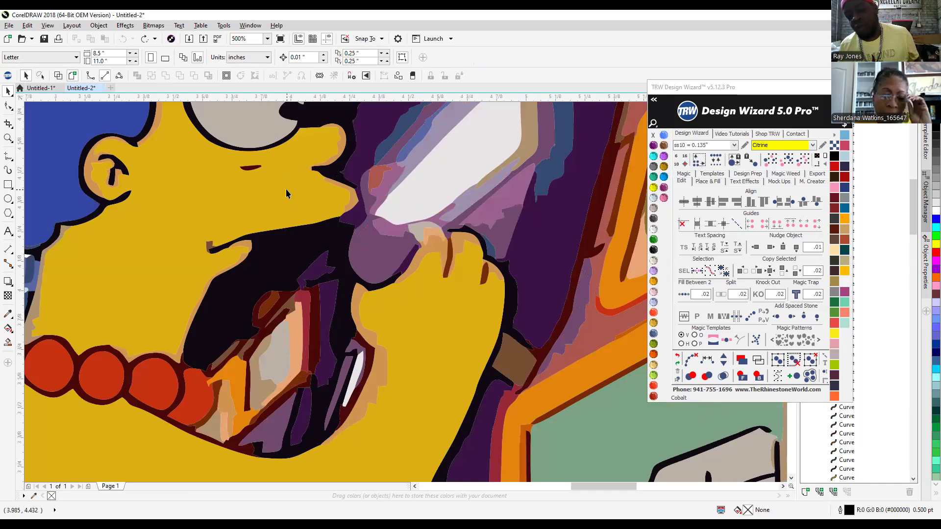
scroll(287, 191, up, 1)
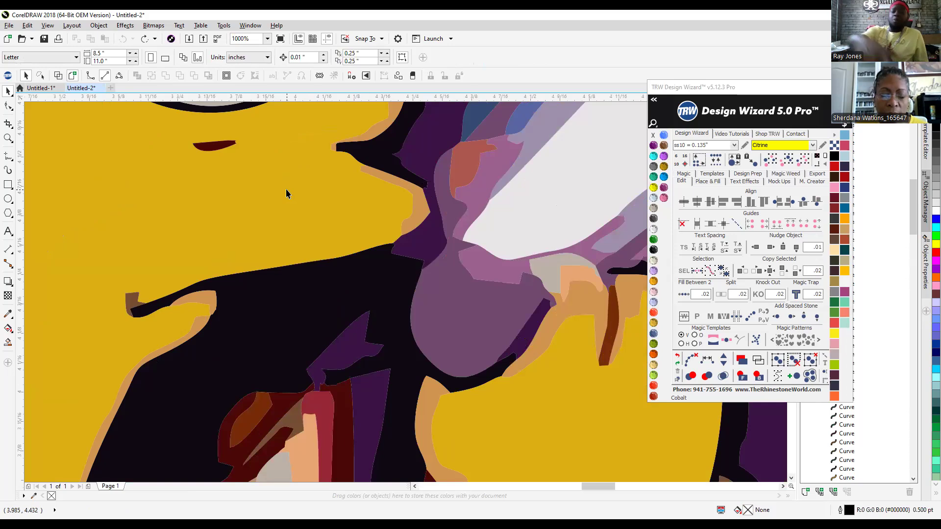
click(420, 212)
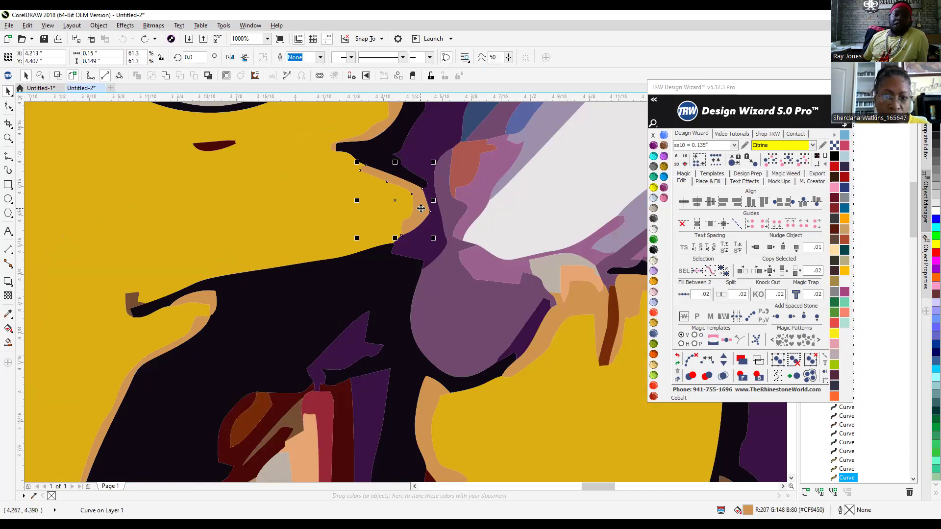
shift+click(320, 206)
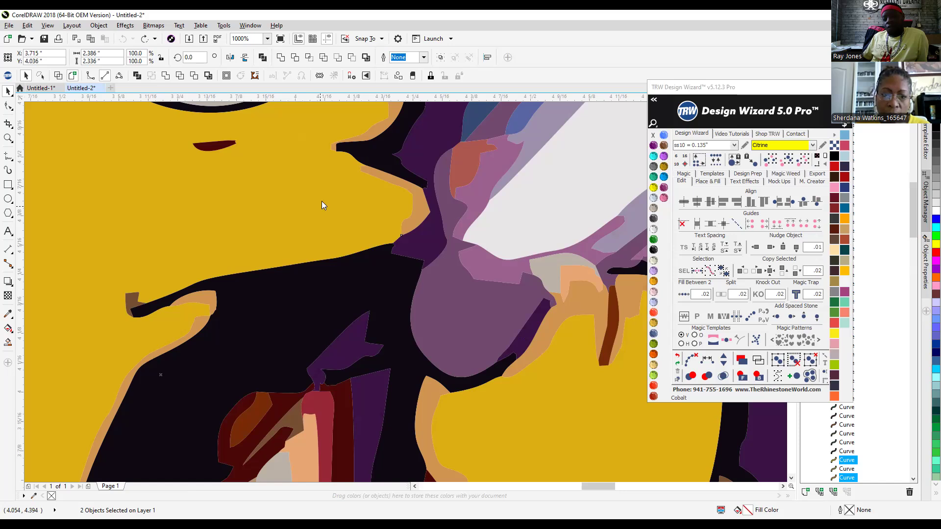
right_click(322, 204)
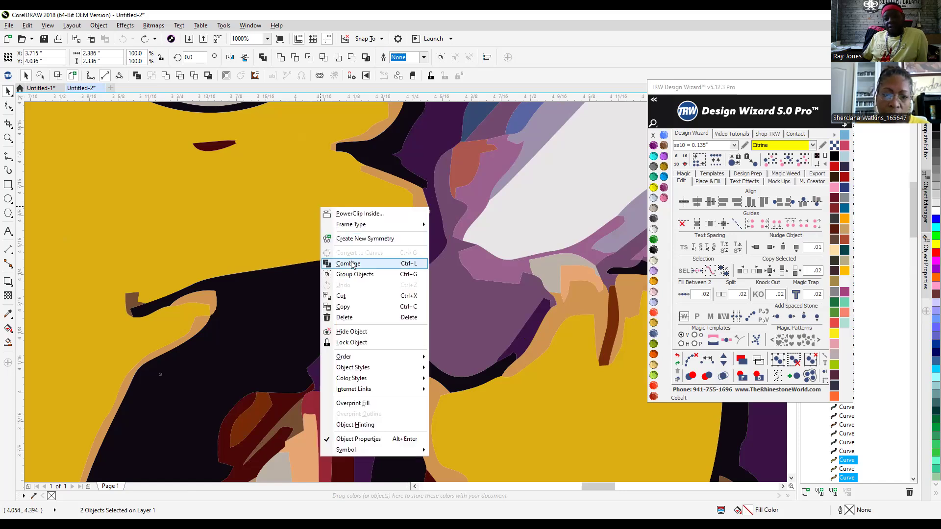
click(352, 265)
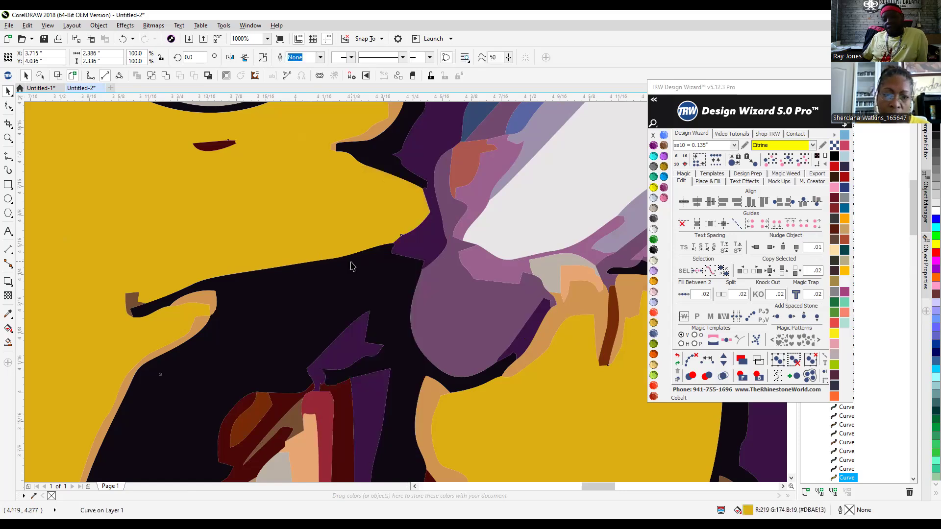
scroll(351, 263, up, 2)
scroll(351, 262, down, 4)
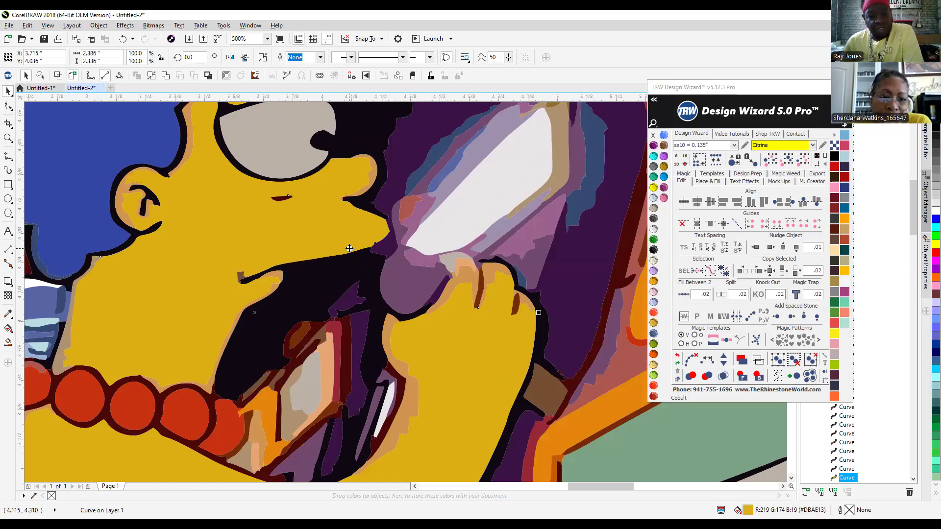
scroll(405, 143, up, 3)
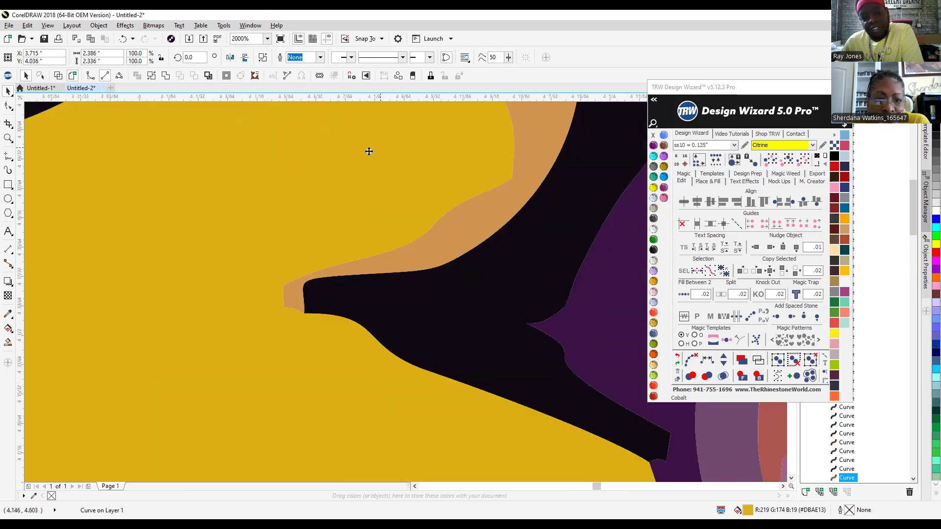
scroll(463, 302, down, 3)
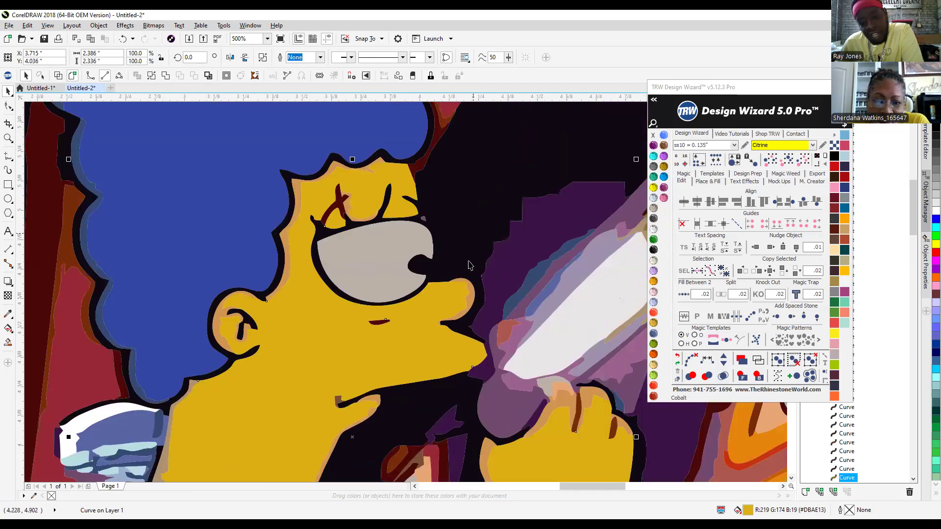
Select all shapes sharing the tan fill of the nose shading and nudge them 15 inches left, off the artwork.
scroll(465, 301, up, 2)
click(485, 296)
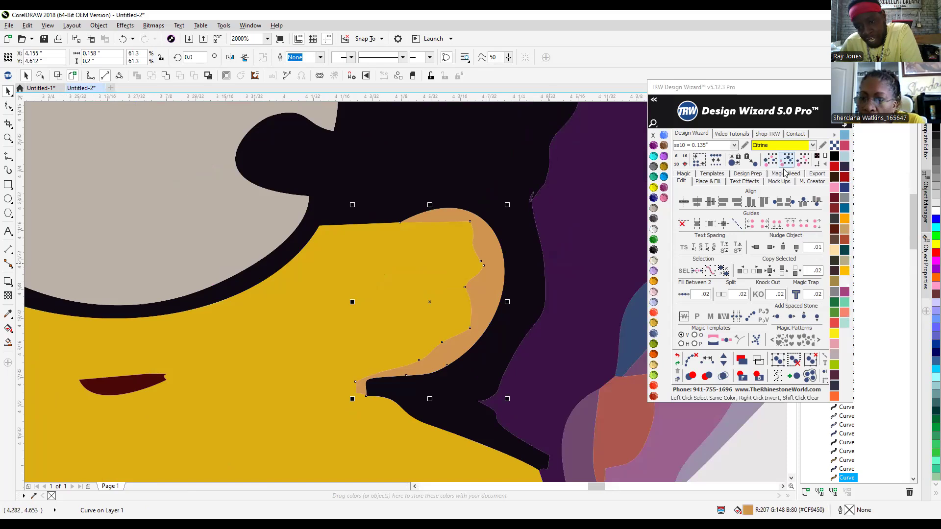
scroll(401, 301, down, 5)
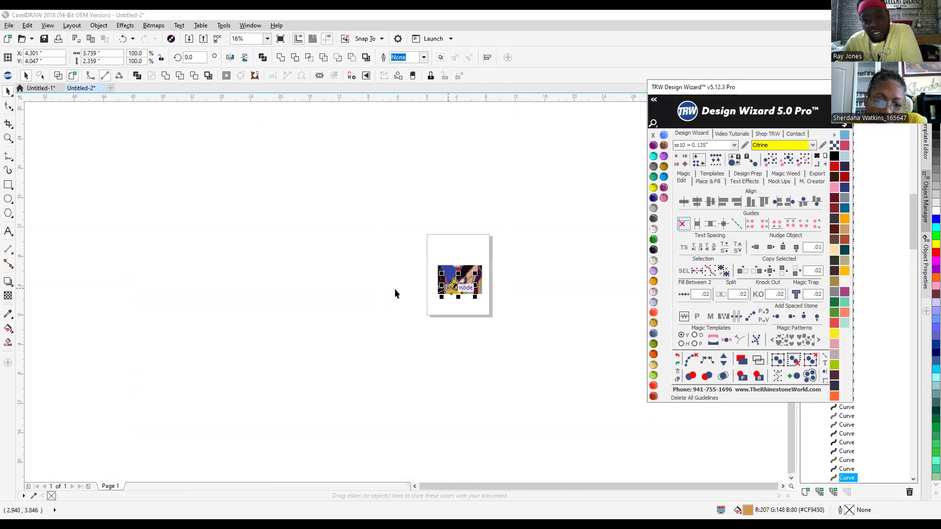
scroll(396, 291, up, 1)
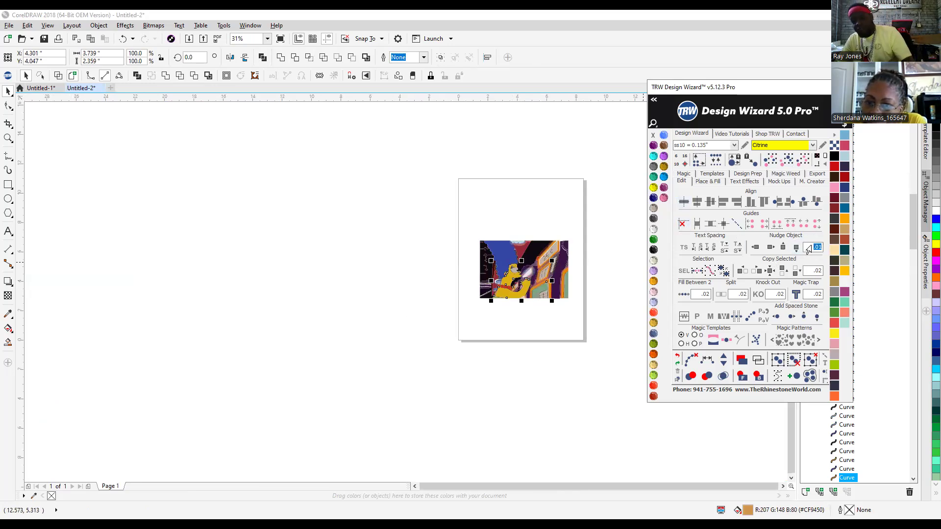
text(15)
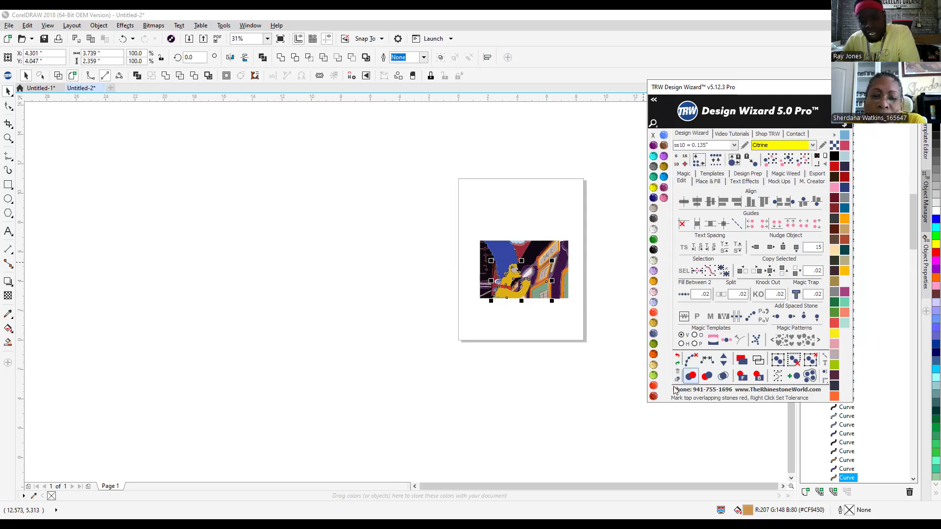
click(756, 248)
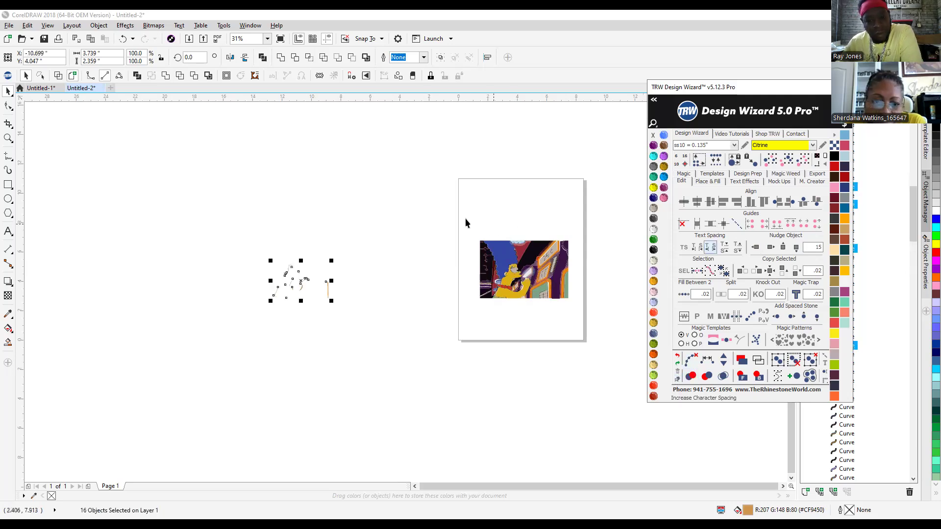
Fill the tall vertical tan piece with green #529335 and nudge it 15 inches right, back into the artwork.
click(331, 214)
scroll(303, 282, up, 4)
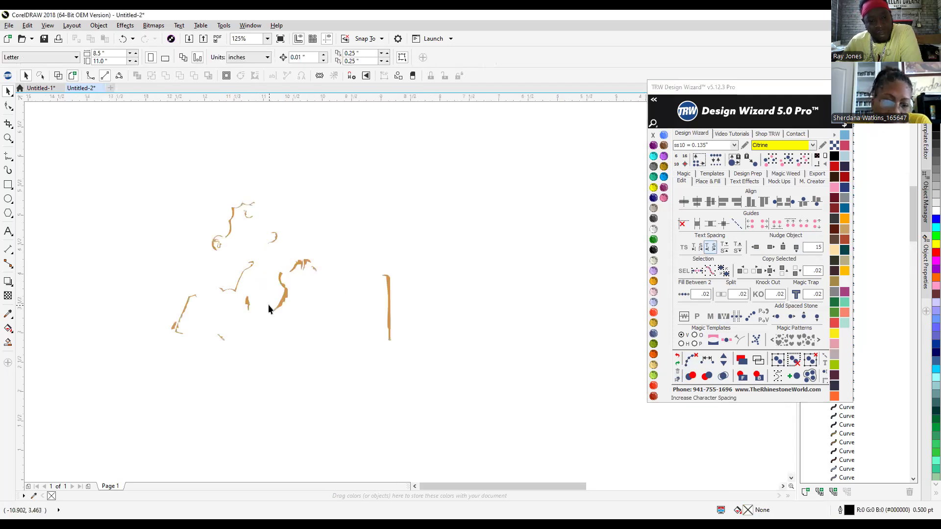
drag(369, 245, 402, 364)
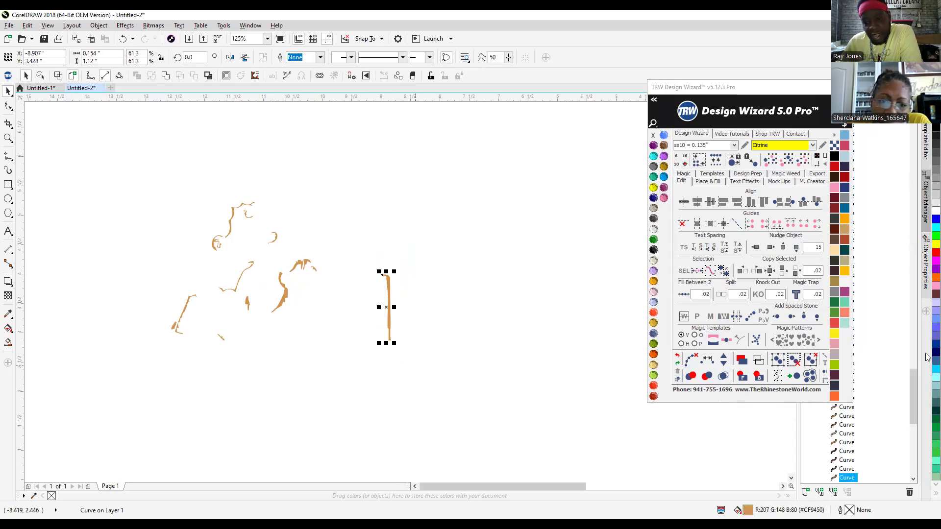
click(833, 313)
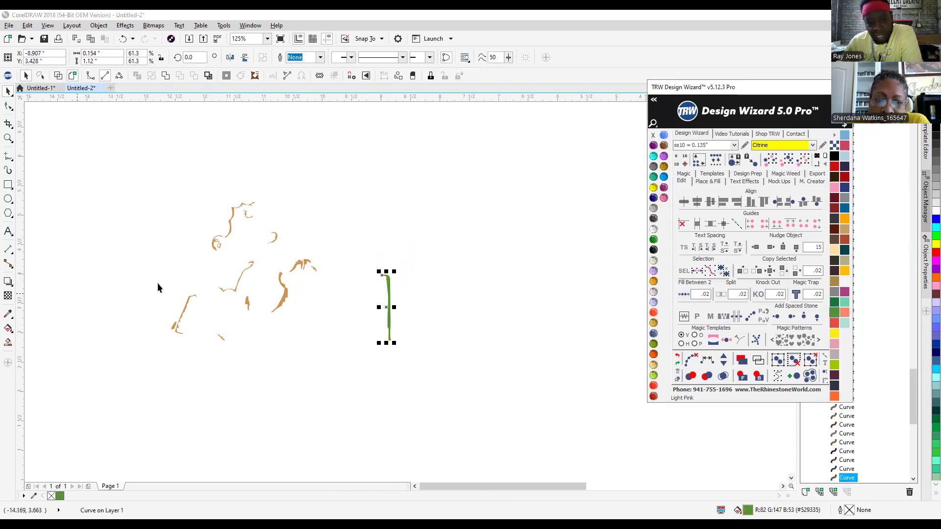
click(770, 248)
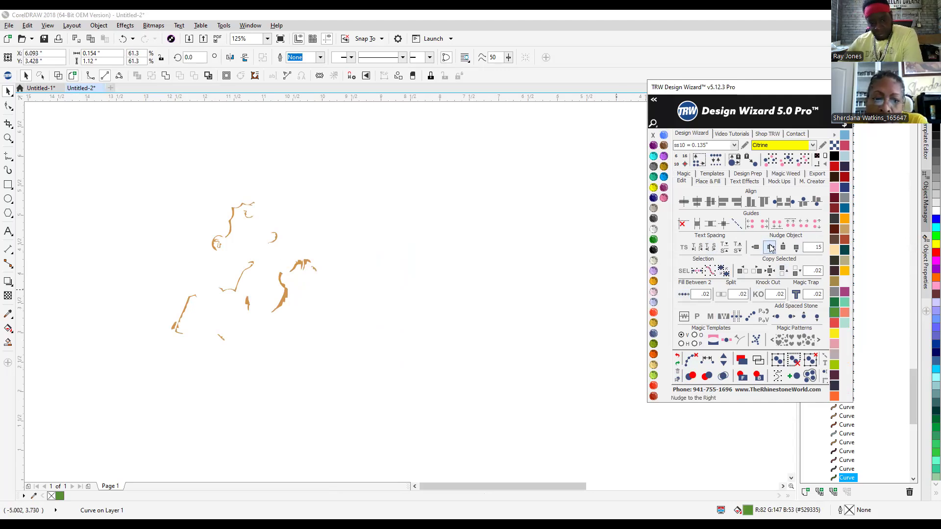
Fill the remaining tan shading pieces with Aquamarine and nudge them 15 inches right, back onto the cartoon.
drag(89, 171, 357, 404)
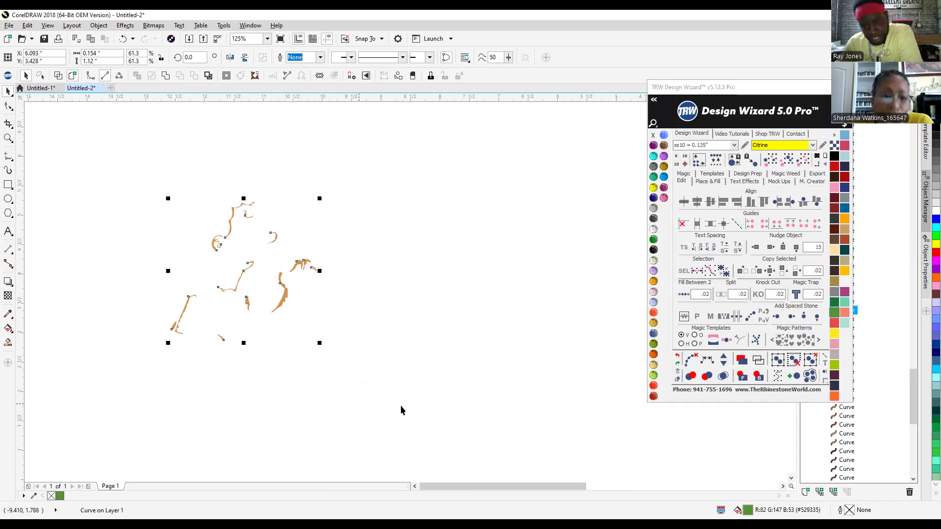
click(653, 156)
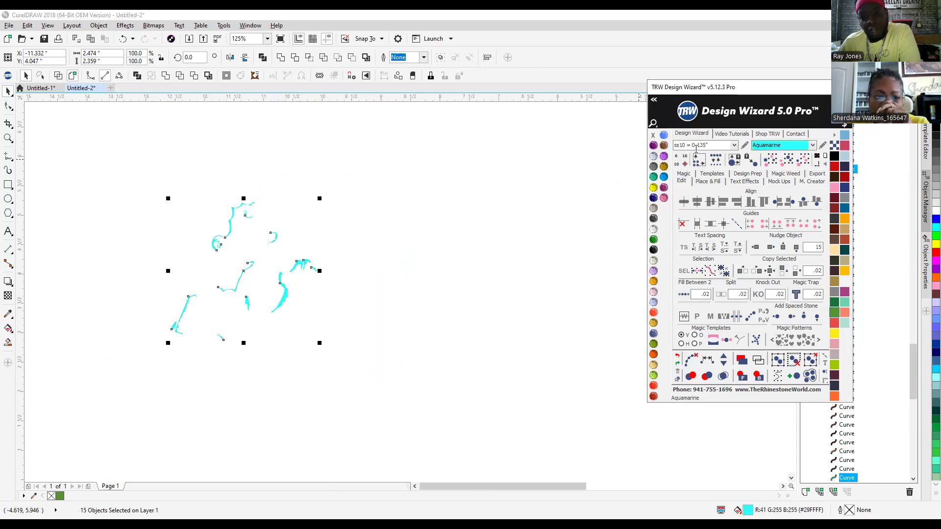
click(772, 248)
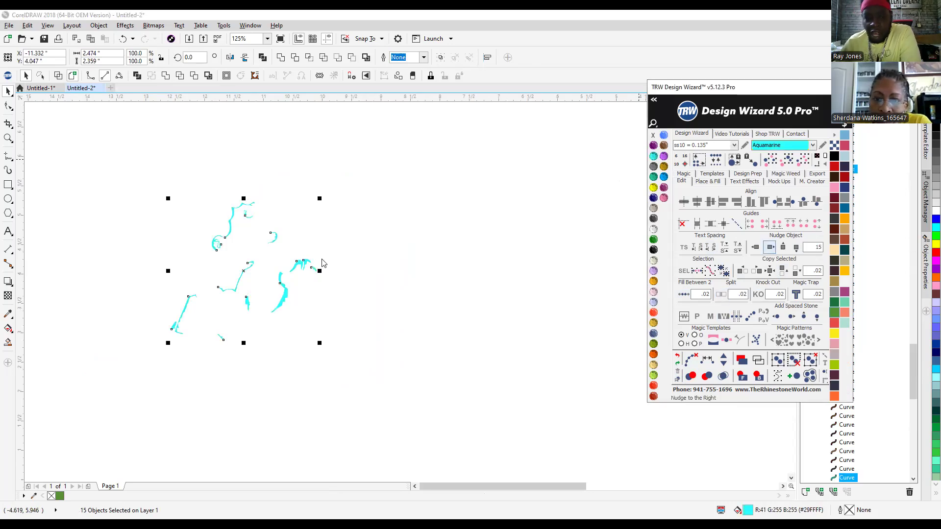
Combine all the selected aquamarine shading pieces into a single curve.
scroll(231, 301, down, 3)
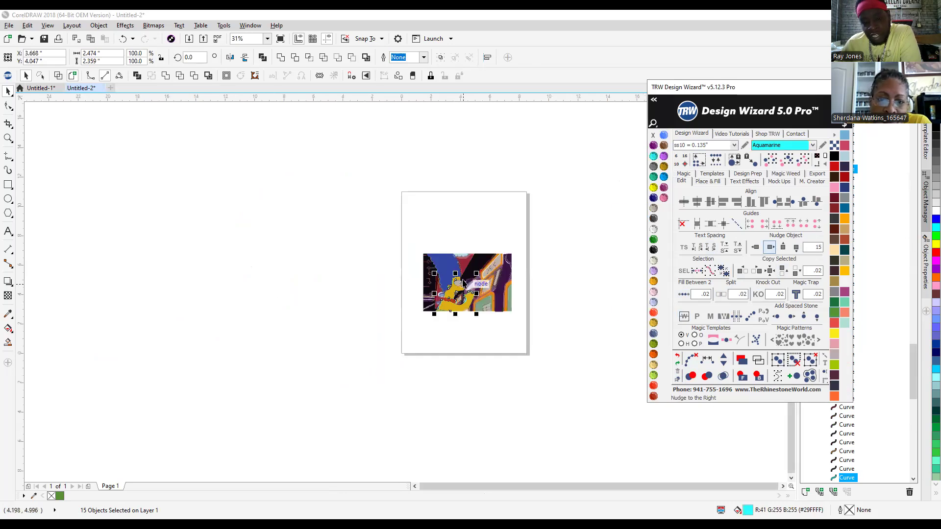
scroll(490, 272, up, 3)
scroll(441, 344, up, 3)
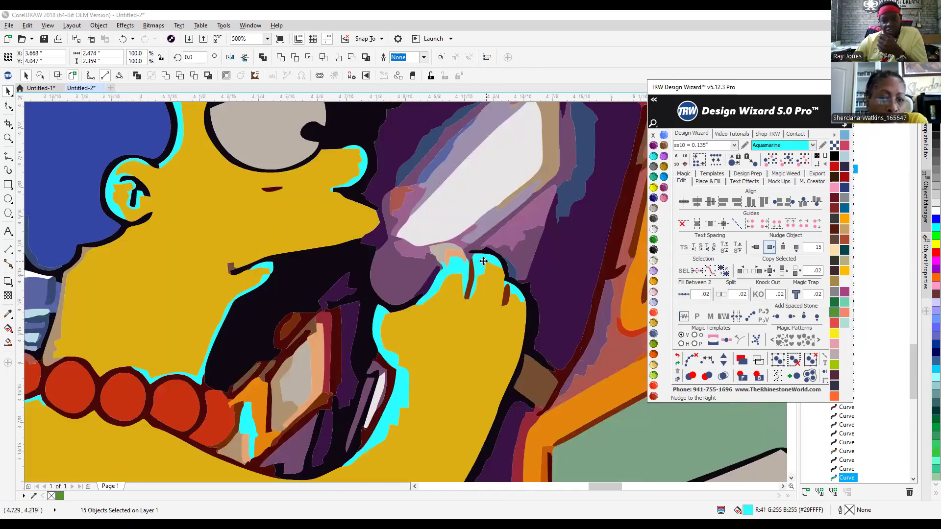
scroll(472, 257, up, 3)
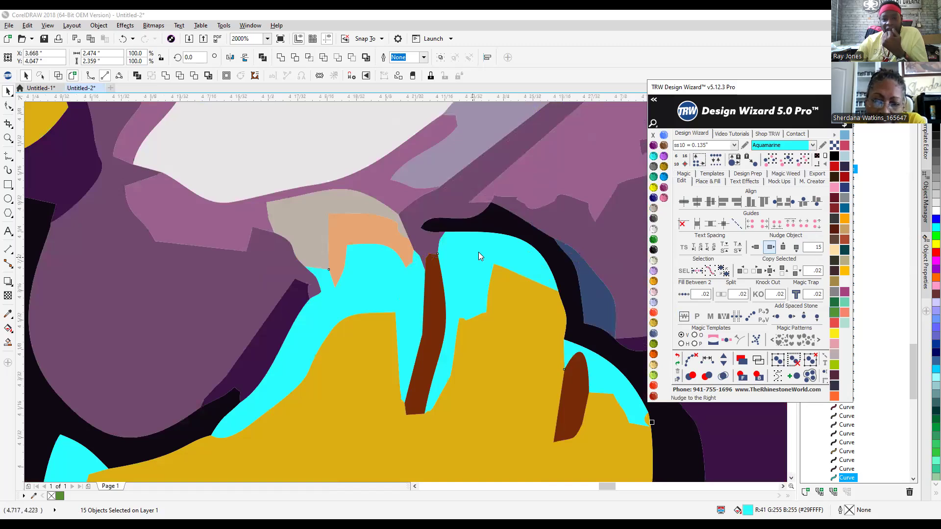
right_click(473, 258)
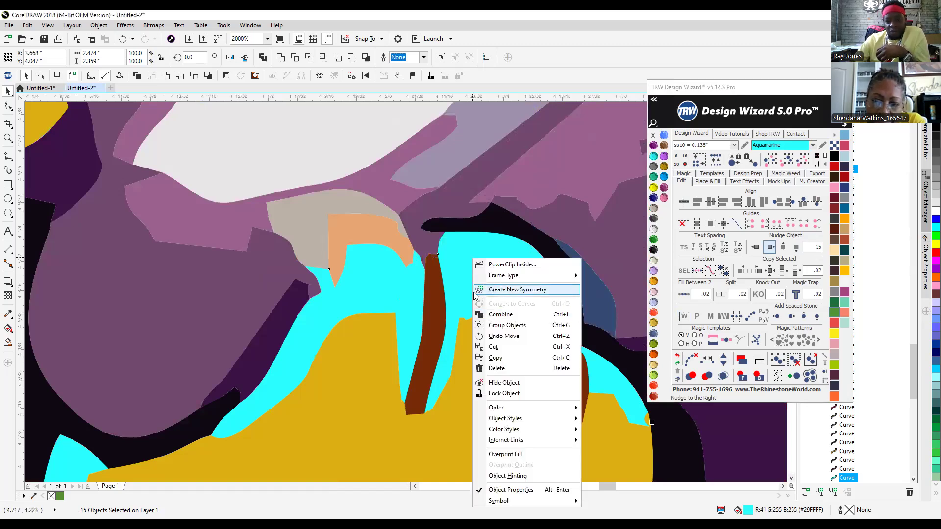
click(524, 316)
scroll(524, 311, down, 6)
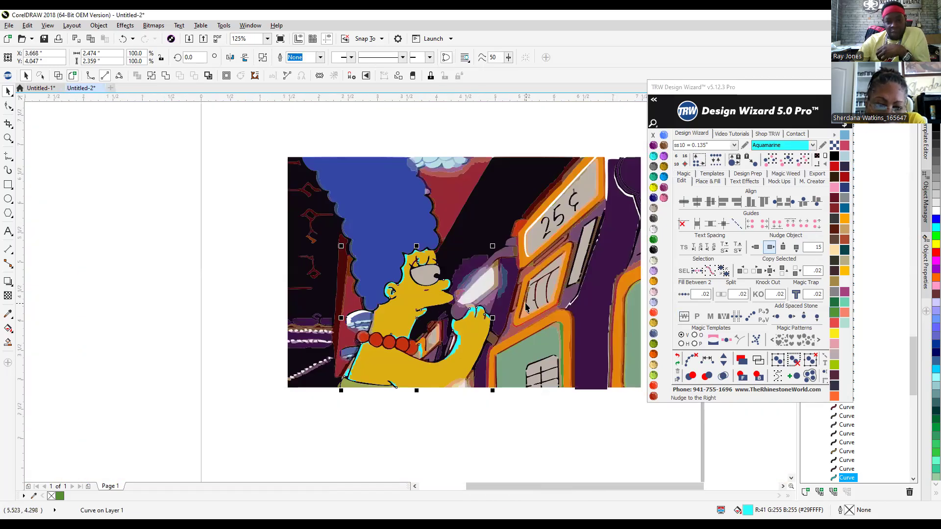
Combine the aquamarine shading curve with the yellow skin shape so it takes the skin's fill color.
scroll(448, 351, up, 4)
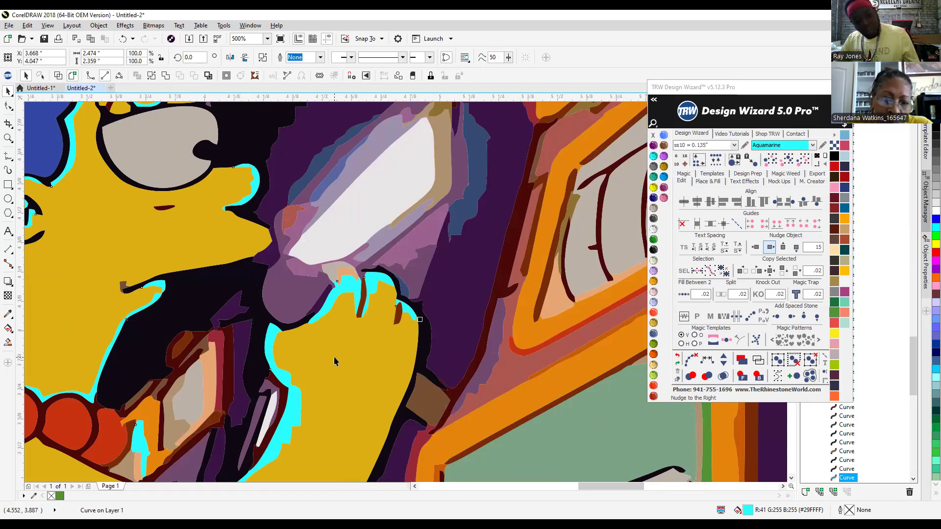
shift+click(340, 372)
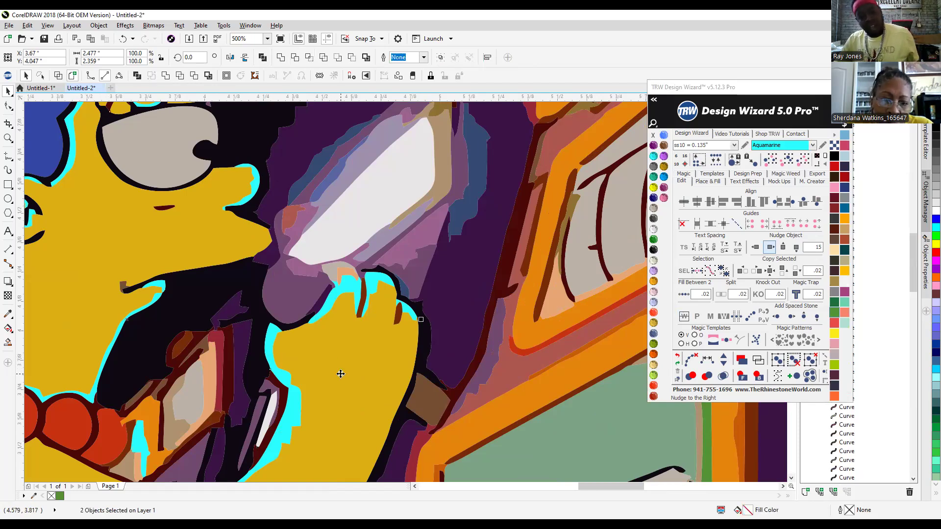
right_click(341, 374)
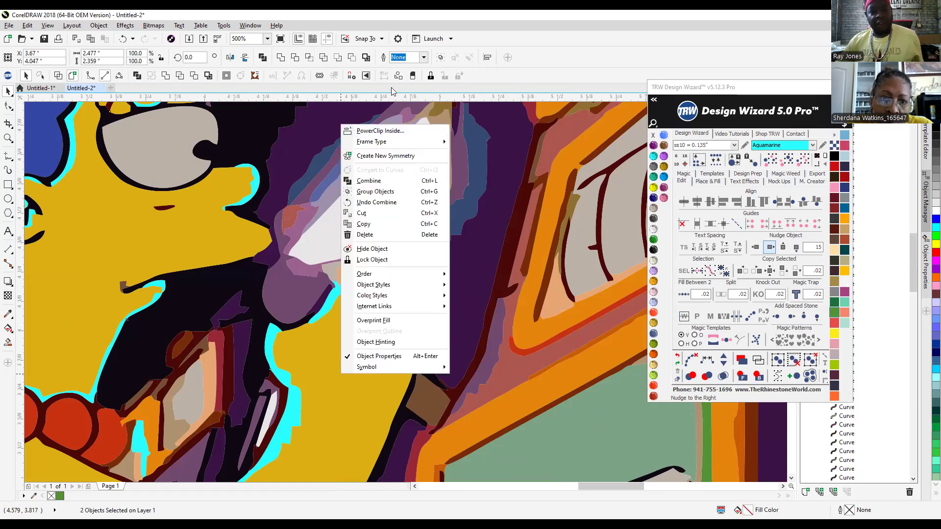
click(400, 182)
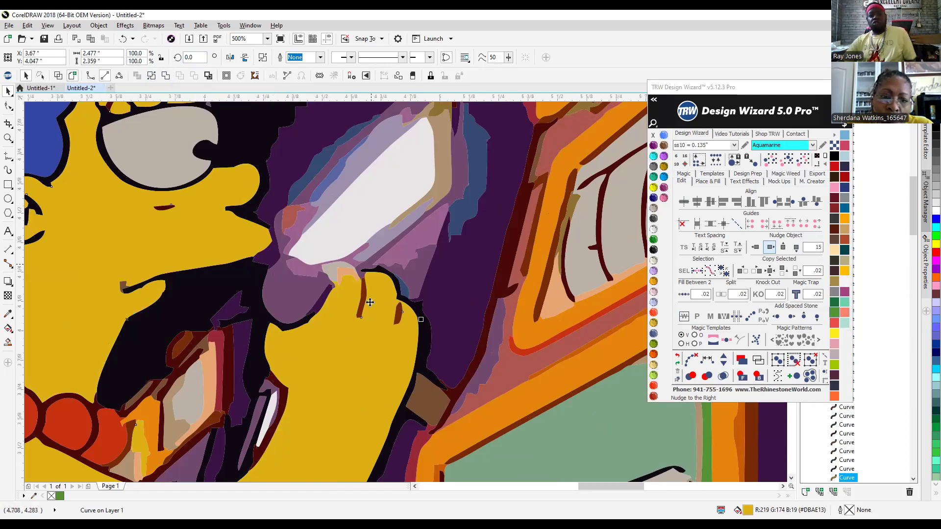
scroll(323, 399, up, 4)
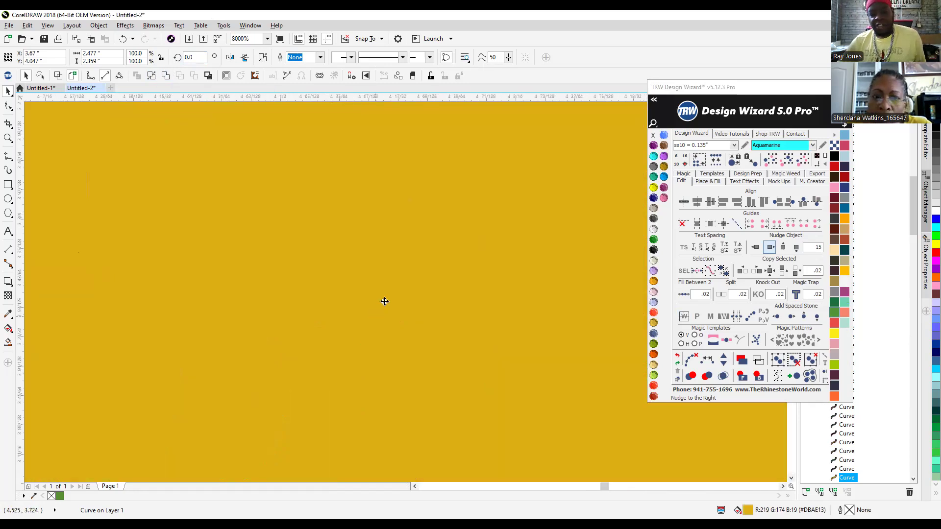
scroll(392, 343, down, 1)
scroll(394, 340, down, 4)
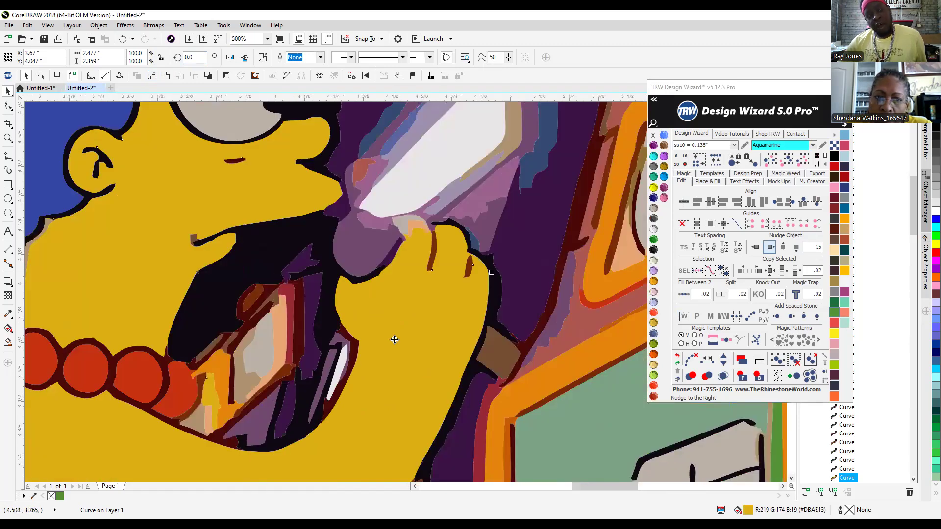
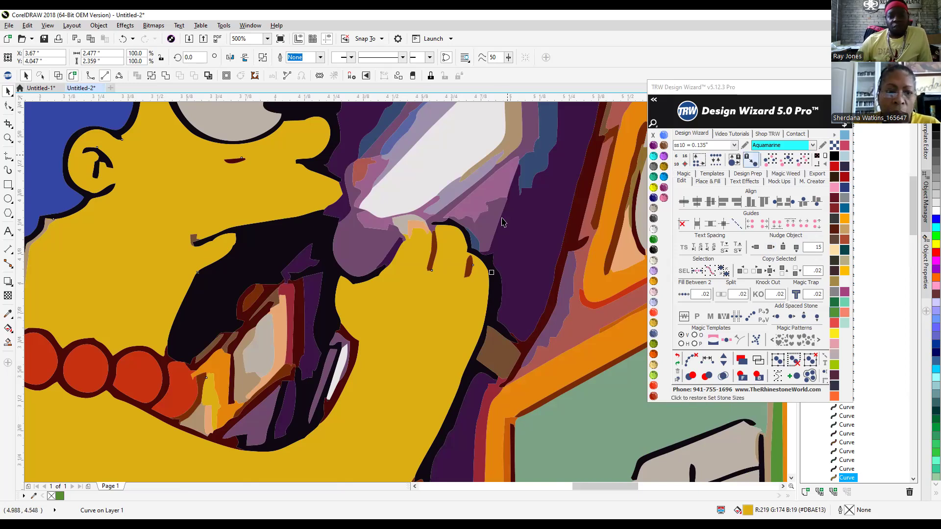
Nudge the grey curve containing the patch above the woman's fingertips 15 inches left, off the artwork, and inspect its pieces.
scroll(372, 235, up, 3)
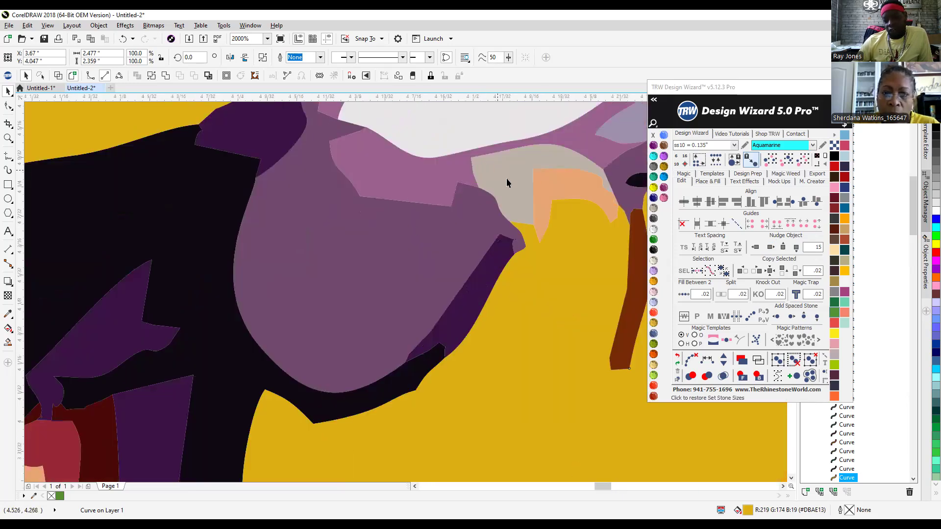
scroll(457, 250, down, 1)
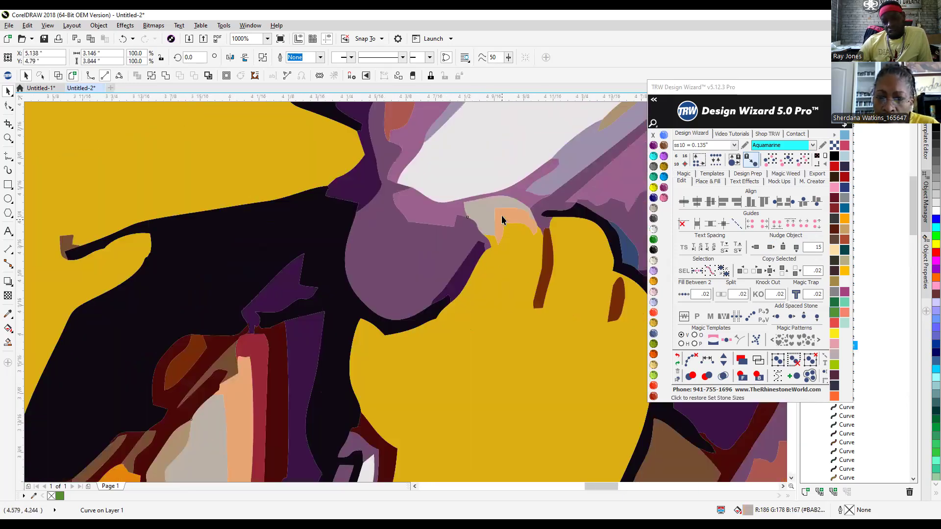
scroll(502, 216, up, 2)
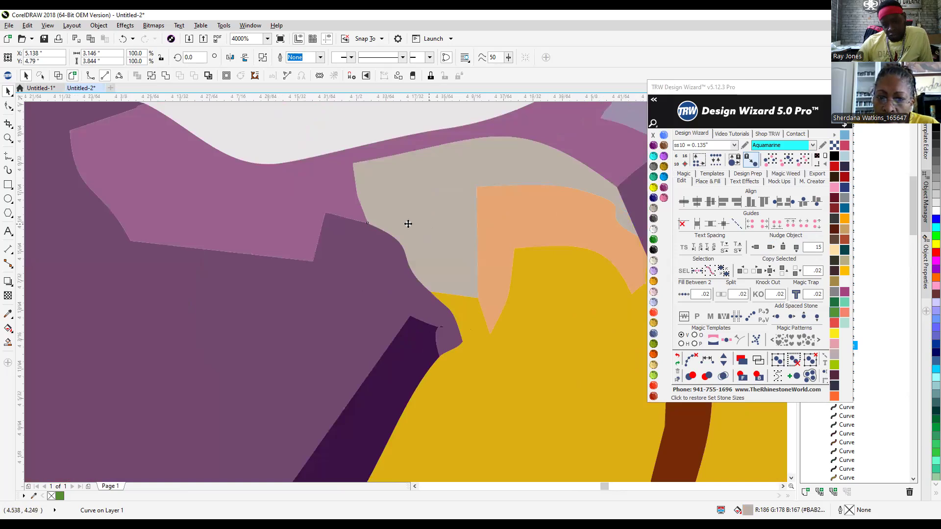
scroll(408, 223, down, 3)
scroll(421, 218, up, 3)
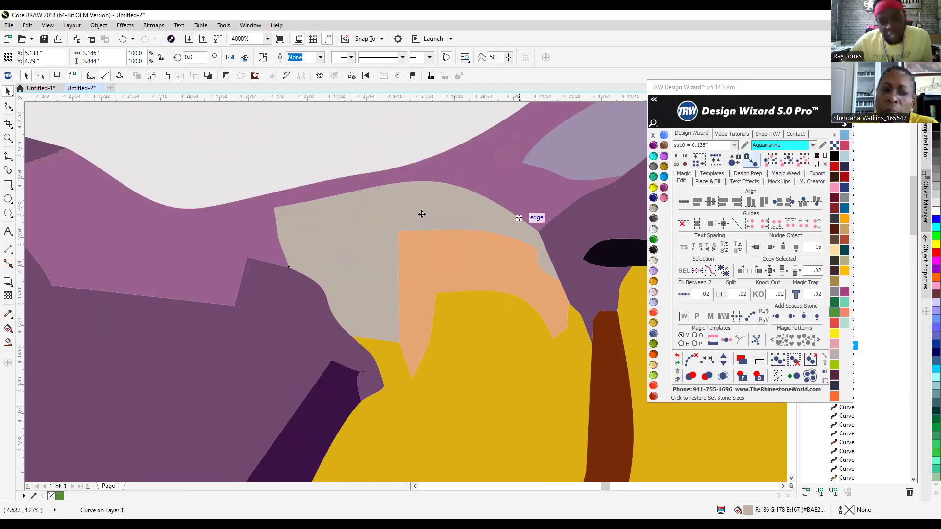
scroll(421, 214, down, 8)
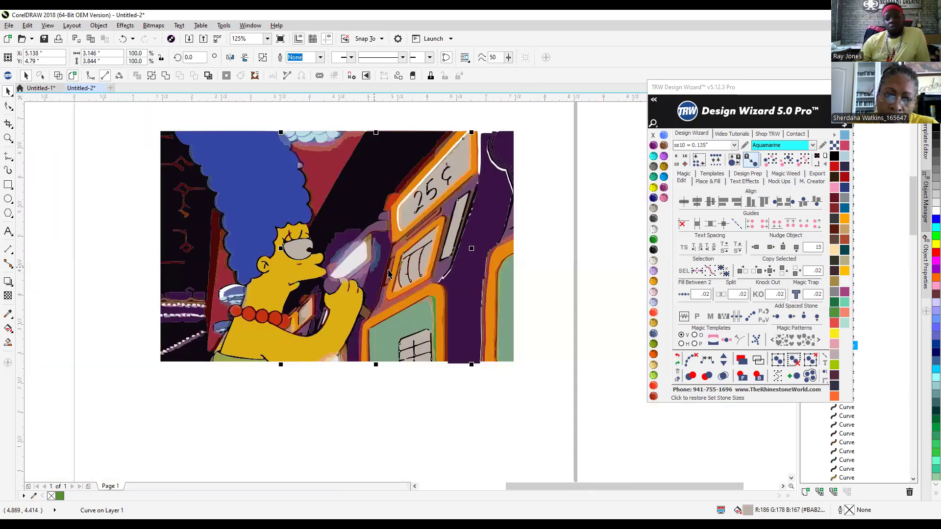
scroll(388, 273, down, 1)
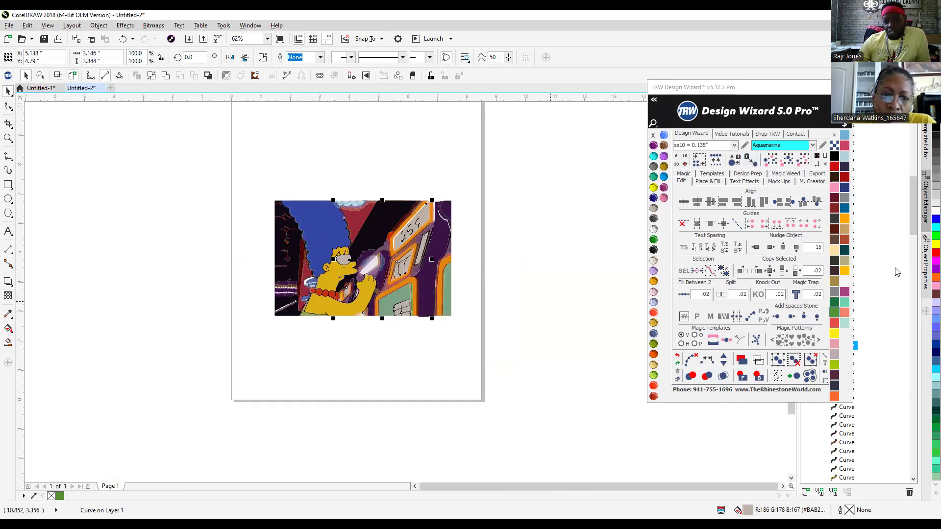
click(755, 247)
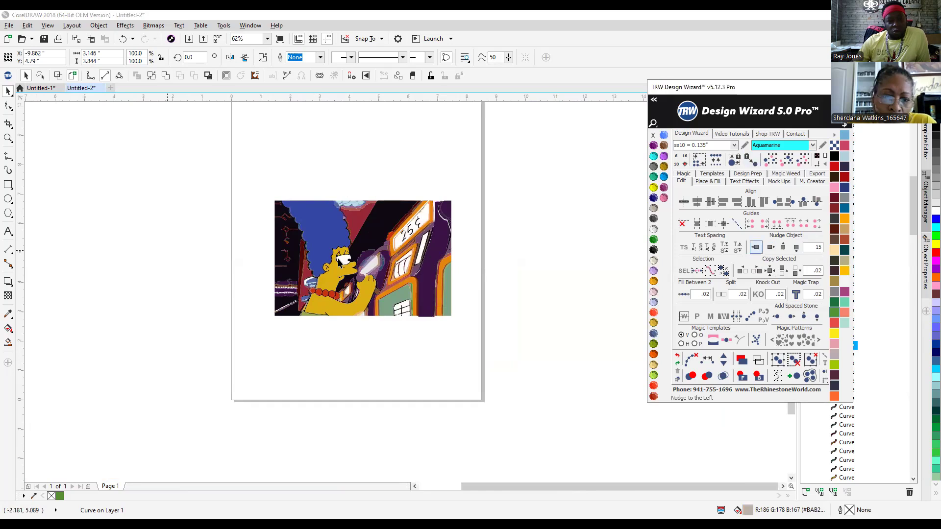
scroll(528, 272, down, 3)
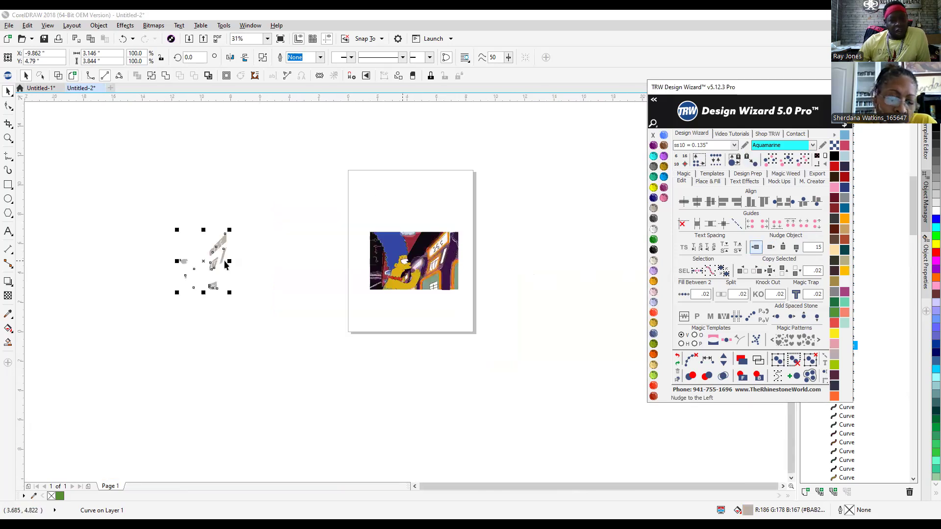
scroll(225, 265, up, 6)
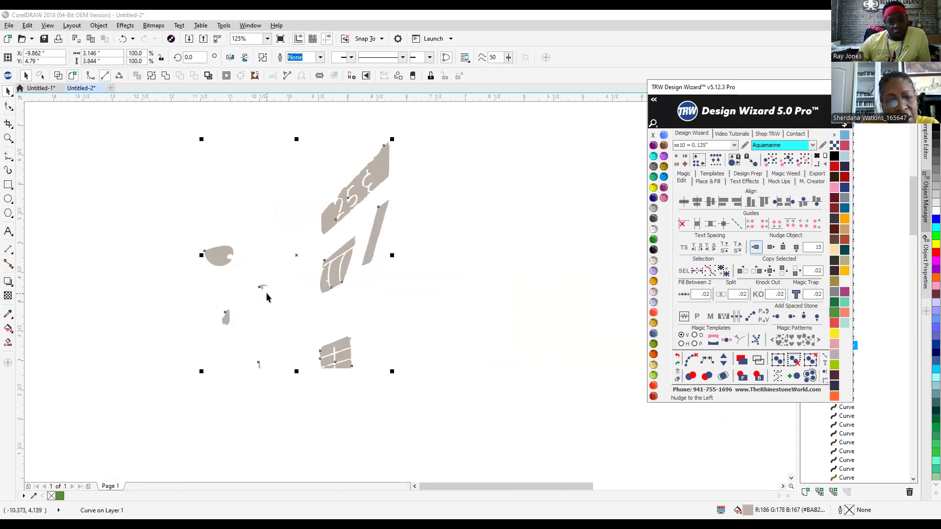
scroll(267, 294, up, 2)
scroll(267, 294, up, 4)
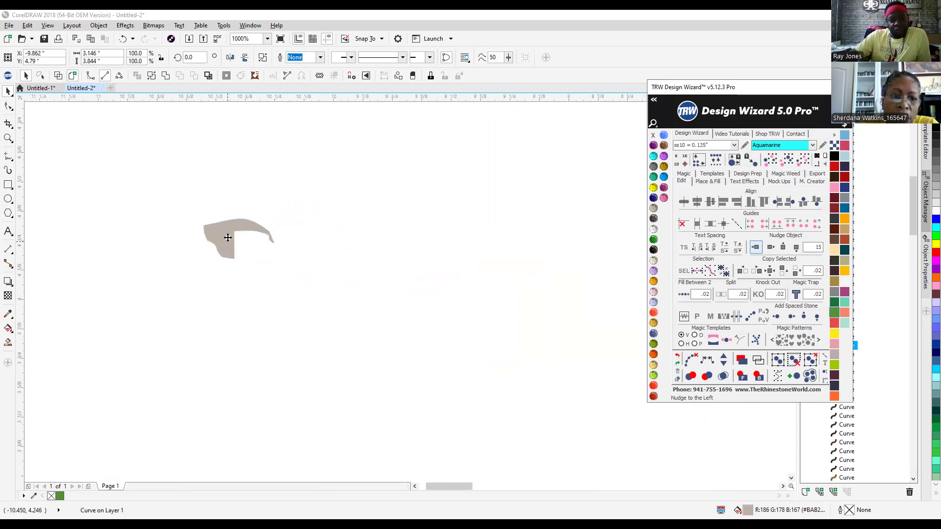
scroll(227, 237, down, 6)
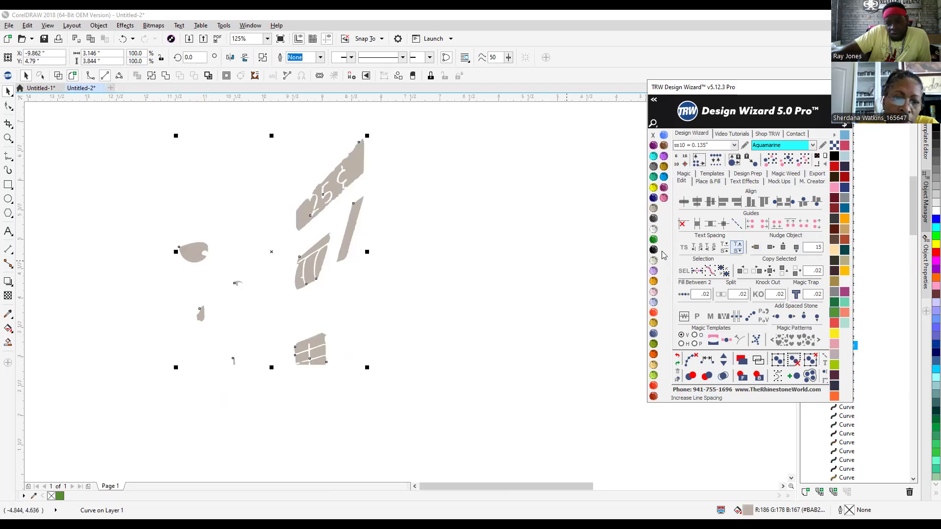
Nudge the selected grey curve 15 inches right, back onto the cartoon artwork.
click(762, 247)
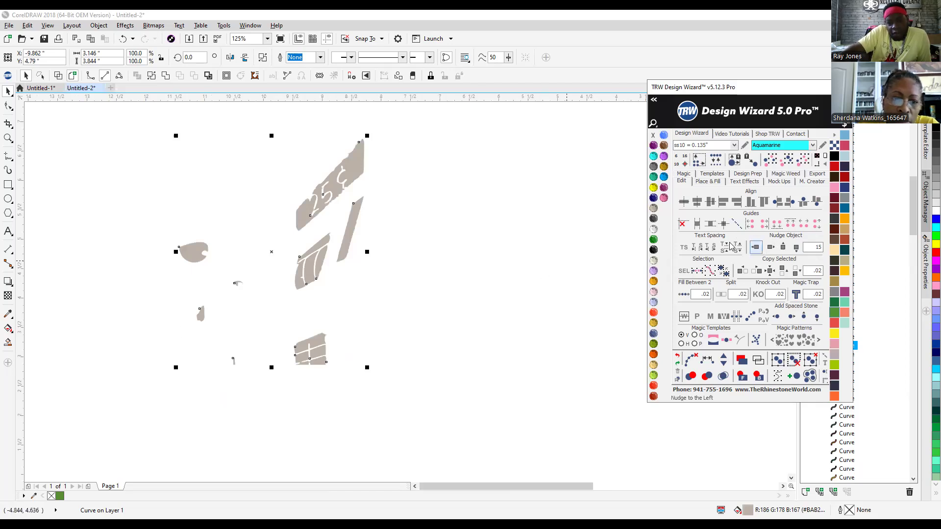
scroll(383, 317, down, 1)
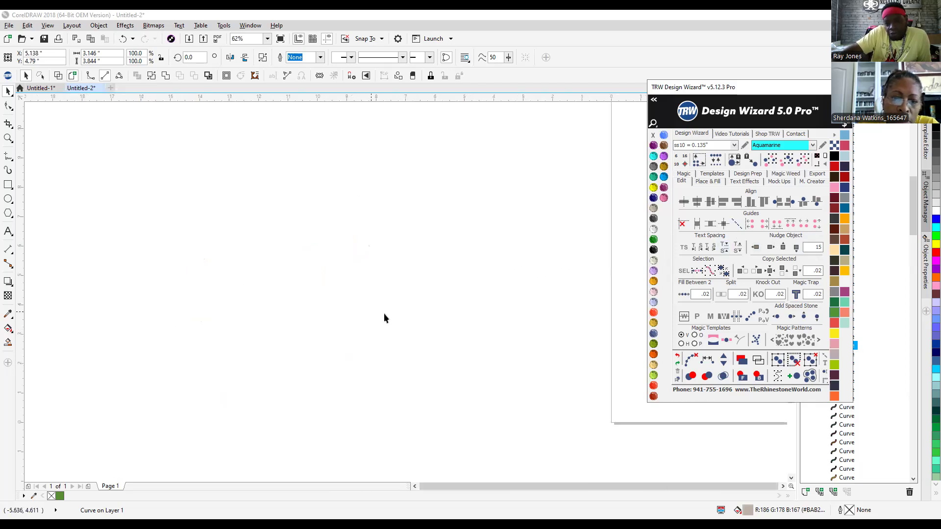
scroll(409, 304, down, 1)
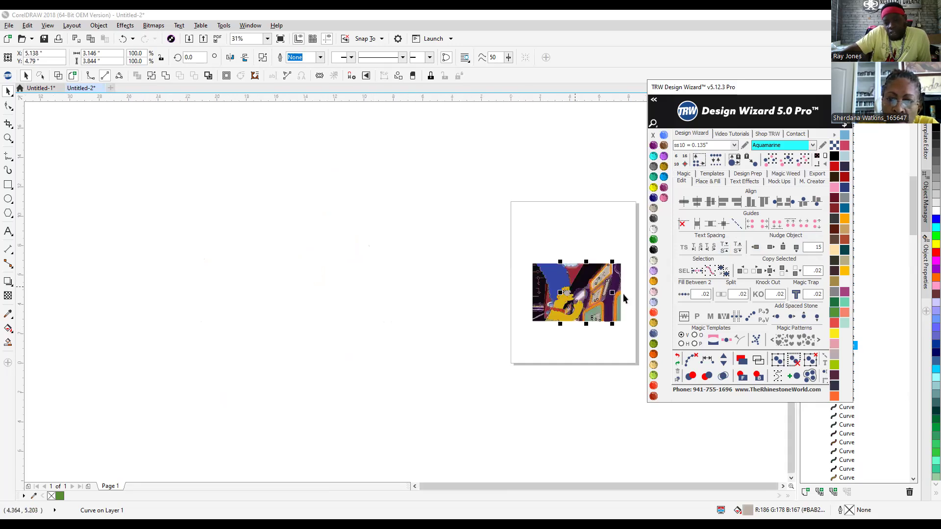
Combine the peach shading patch at the woman's fingertips with the yellow skin shape.
scroll(624, 298, up, 2)
scroll(623, 298, up, 2)
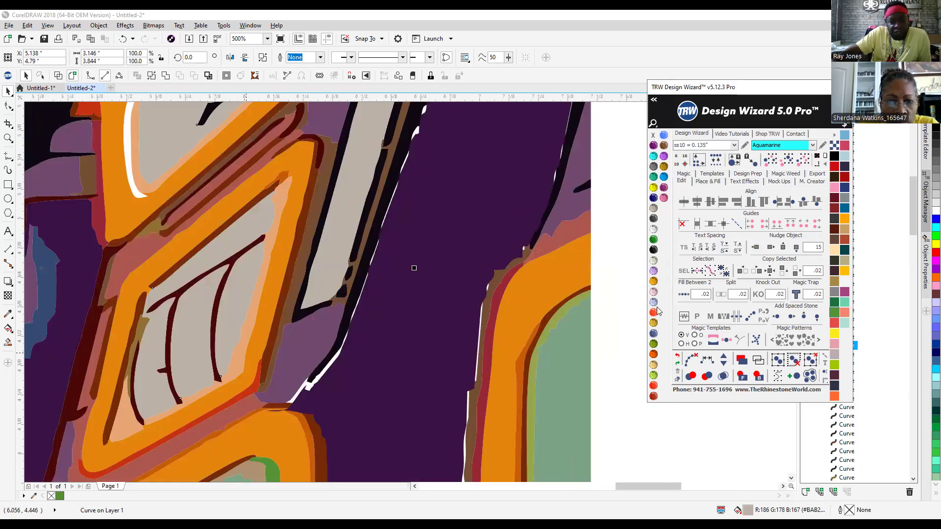
scroll(492, 275, down, 1)
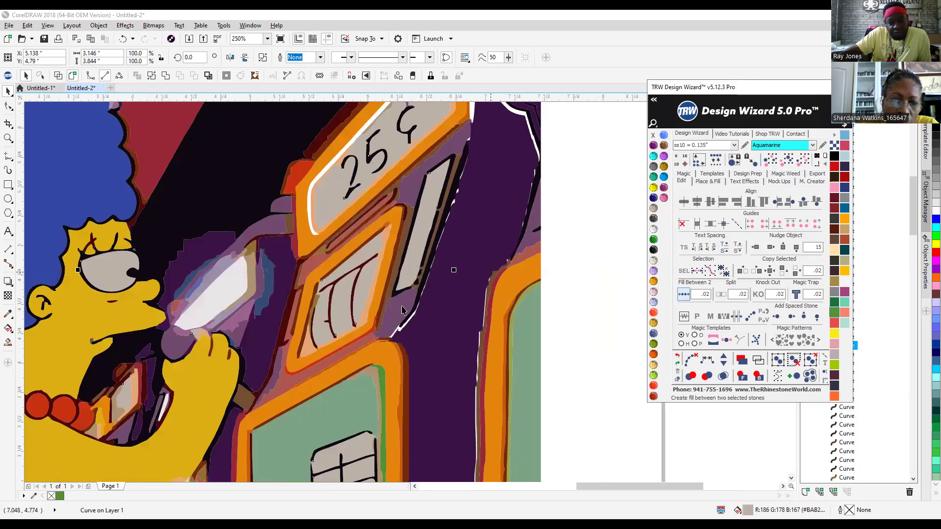
scroll(204, 338, up, 1)
scroll(185, 338, up, 4)
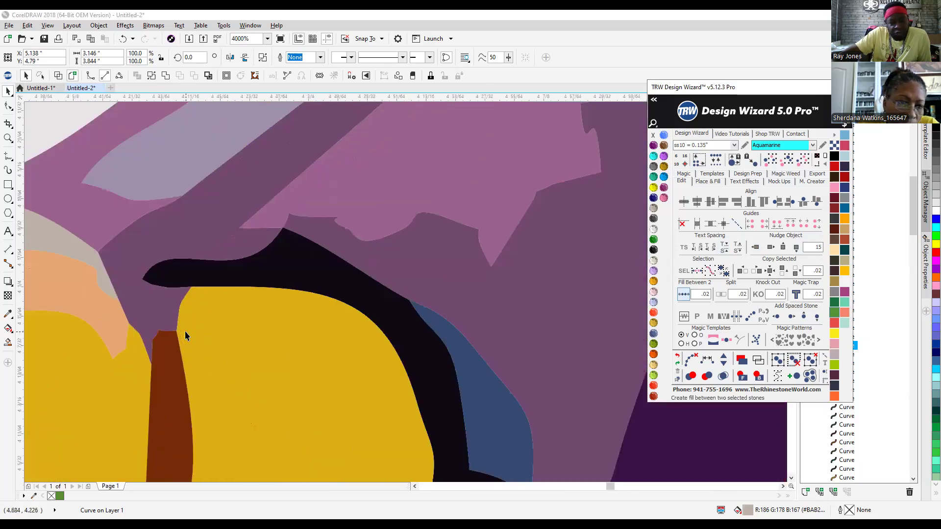
scroll(47, 311, down, 4)
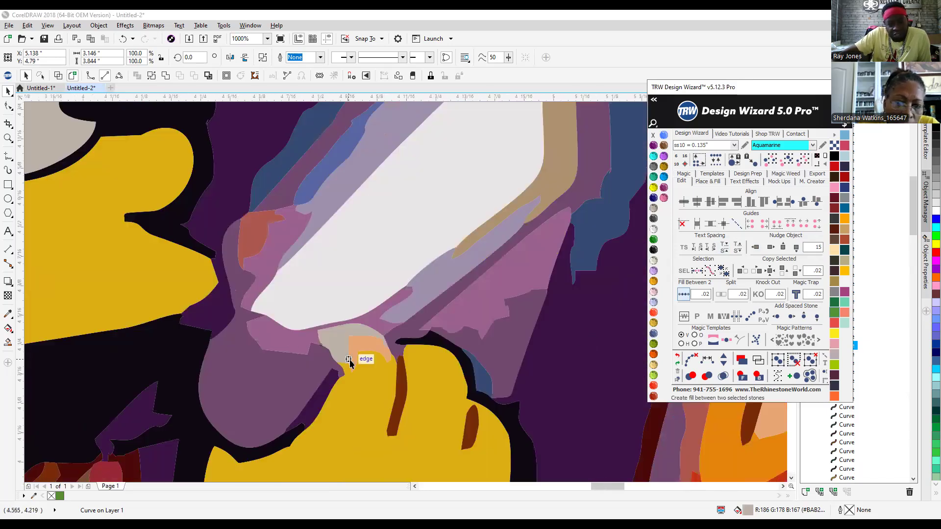
scroll(349, 375, up, 2)
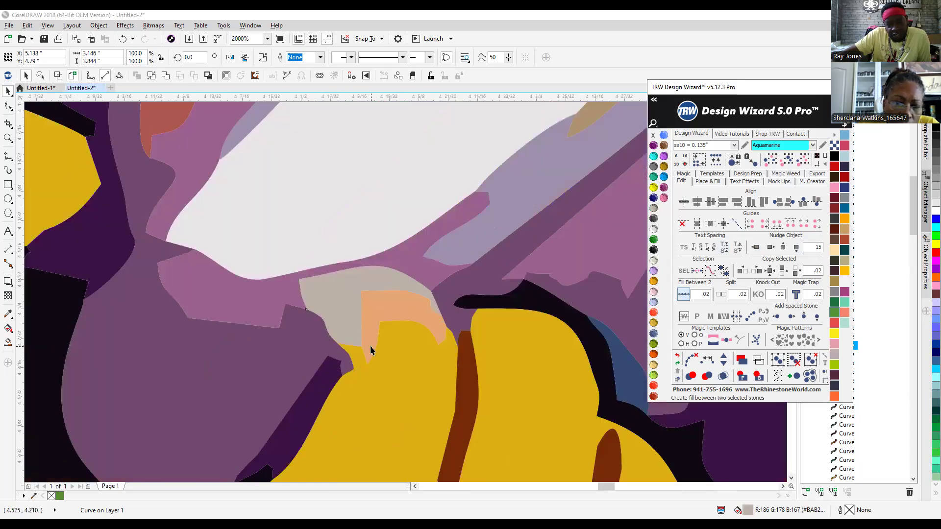
click(397, 300)
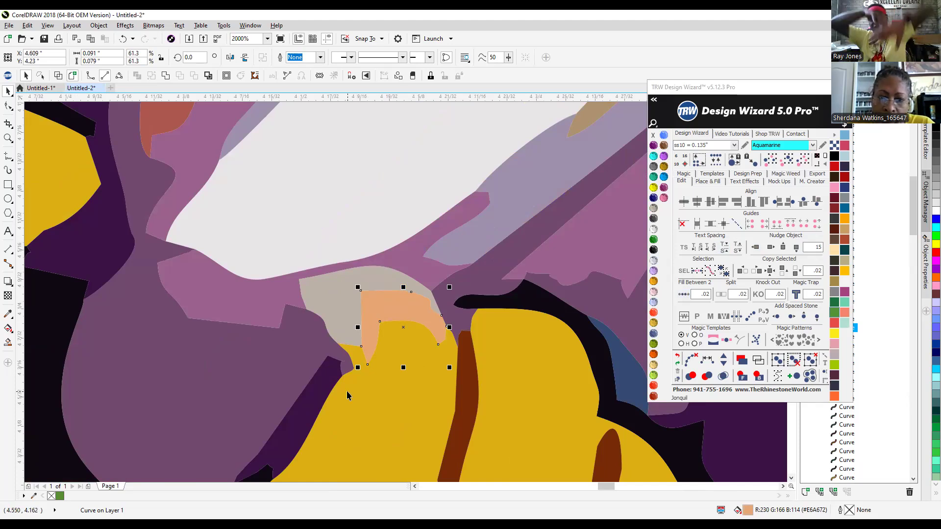
shift+click(382, 423)
right_click(378, 421)
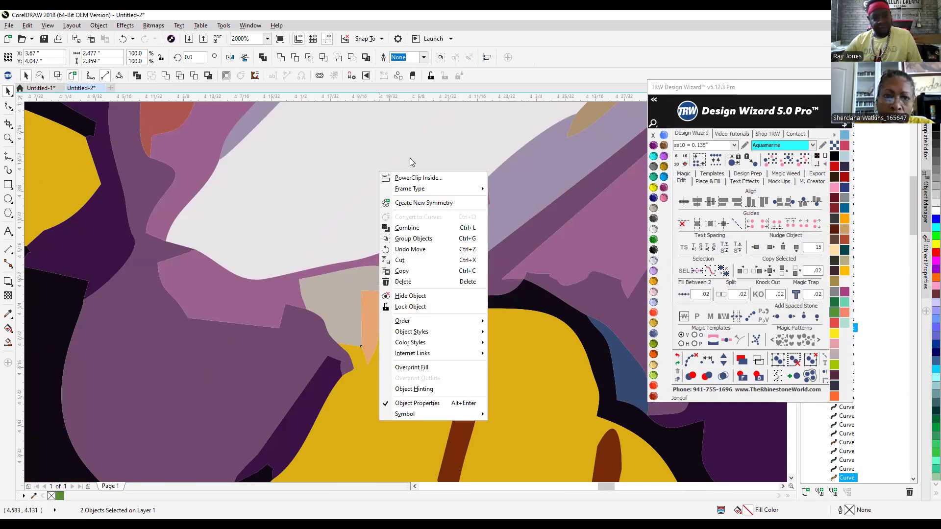
click(407, 227)
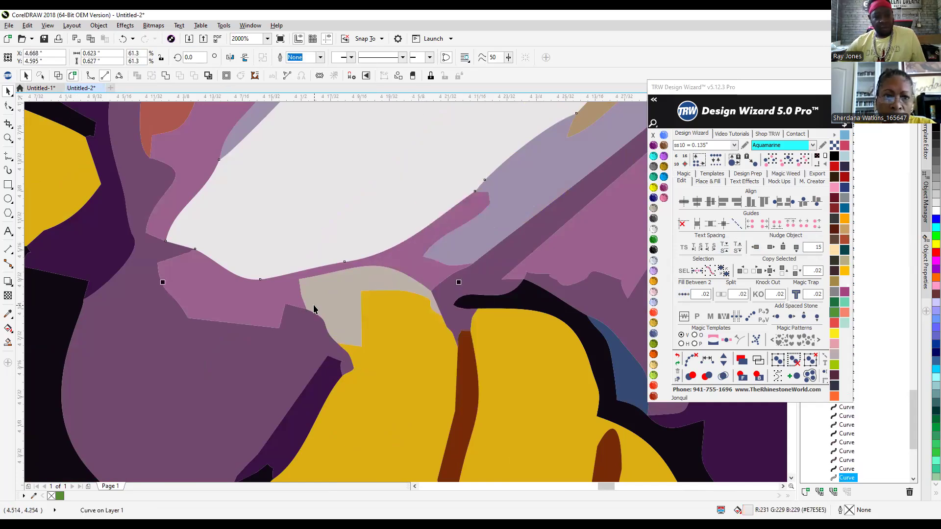
Create a Smart Fill shape over the grey patch above the fingertips, undoing the extra fill made on the yellow skin.
click(7, 342)
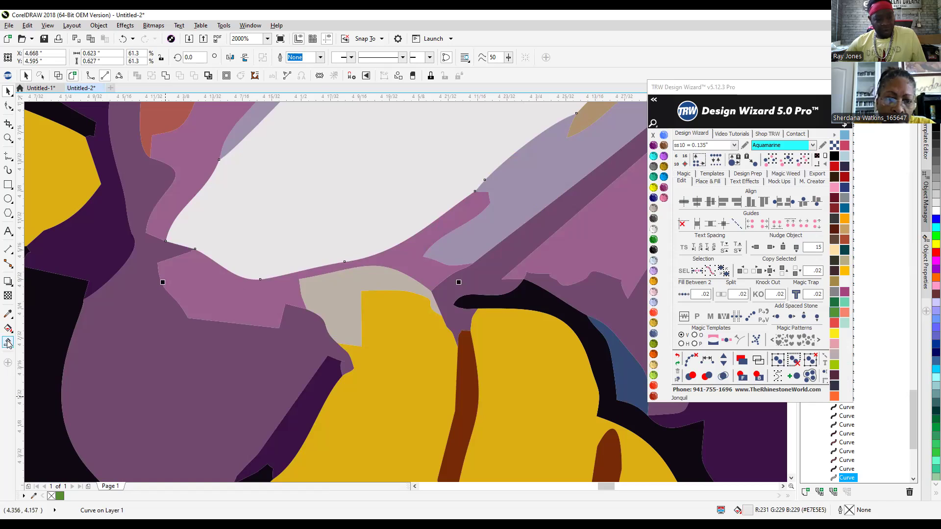
click(335, 292)
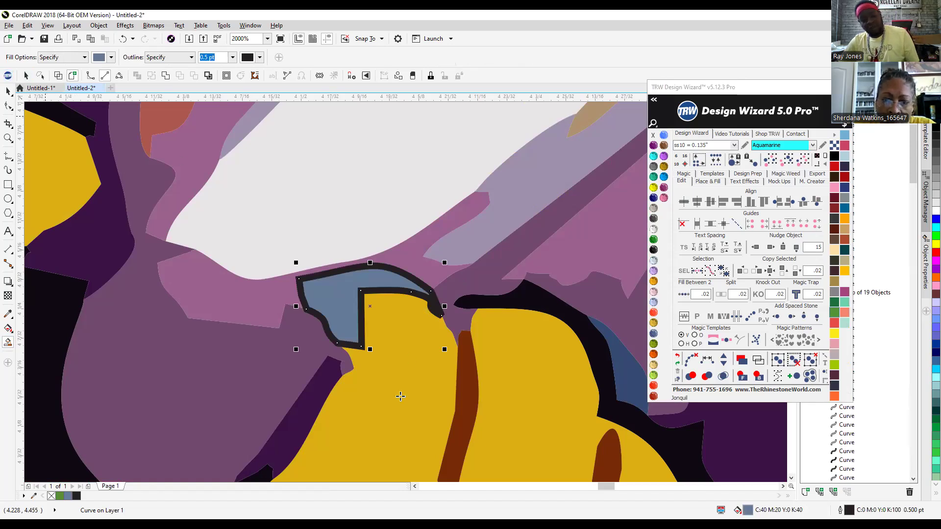
click(400, 396)
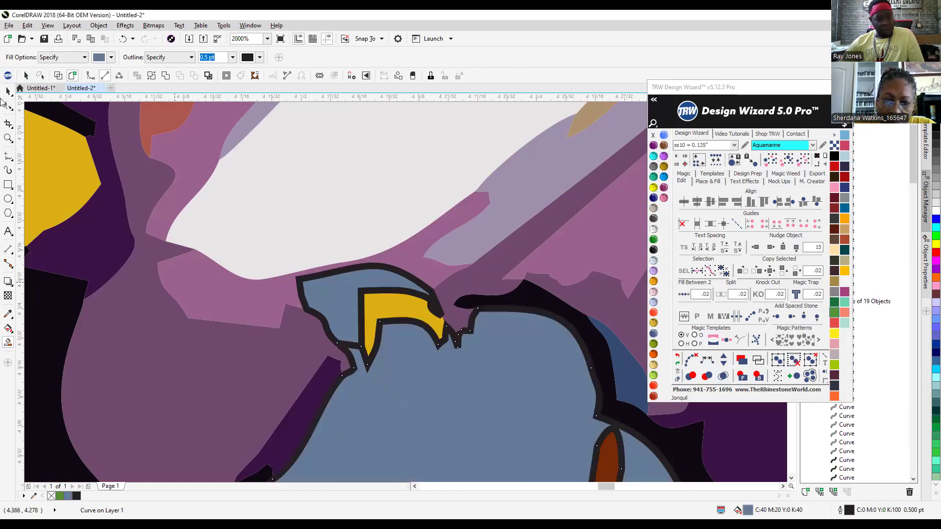
click(678, 356)
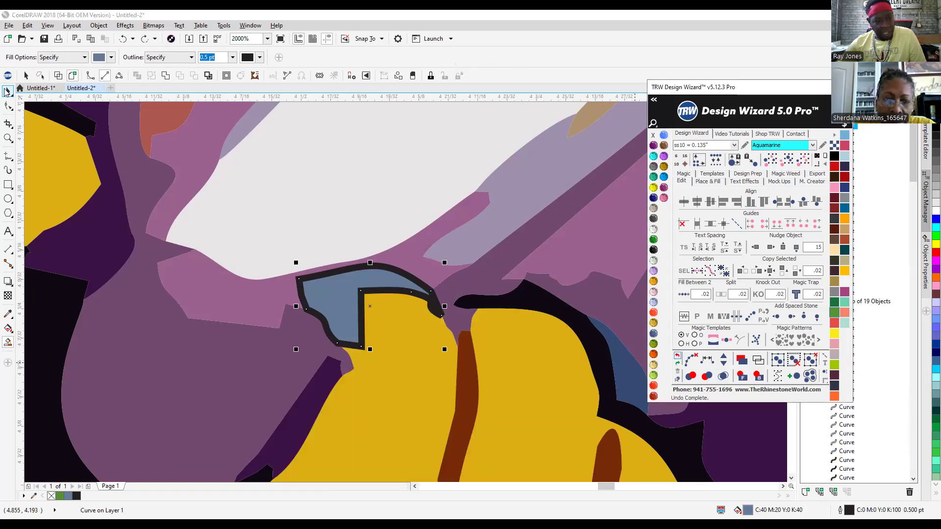
click(6, 91)
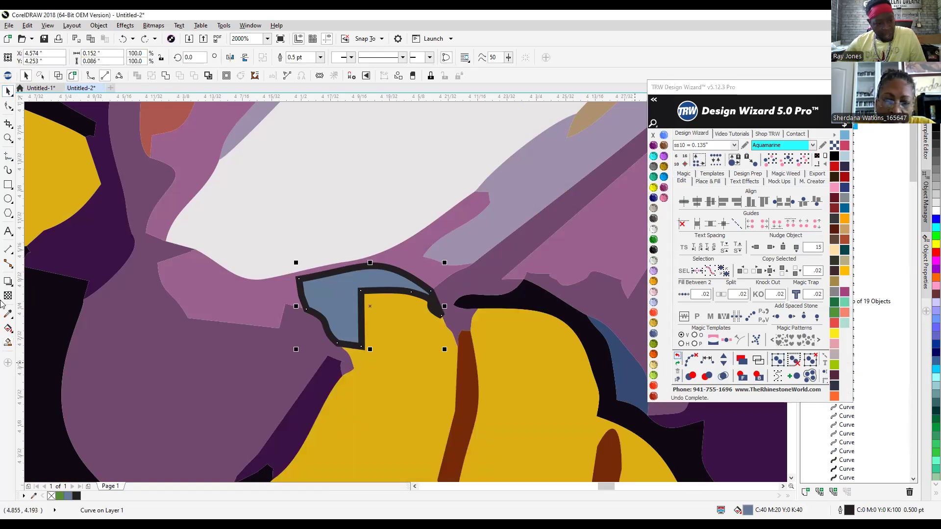
click(7, 91)
double_click(6, 92)
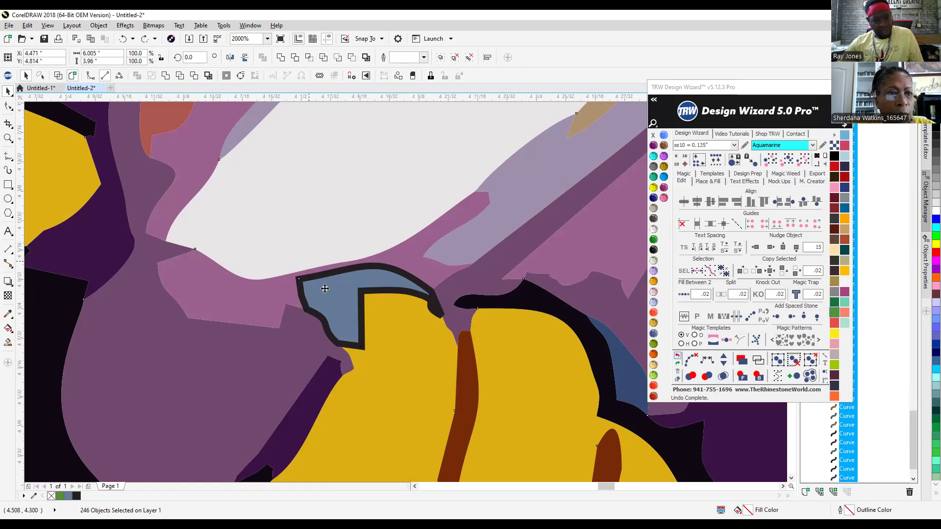
scroll(458, 317, down, 1)
scroll(458, 316, down, 7)
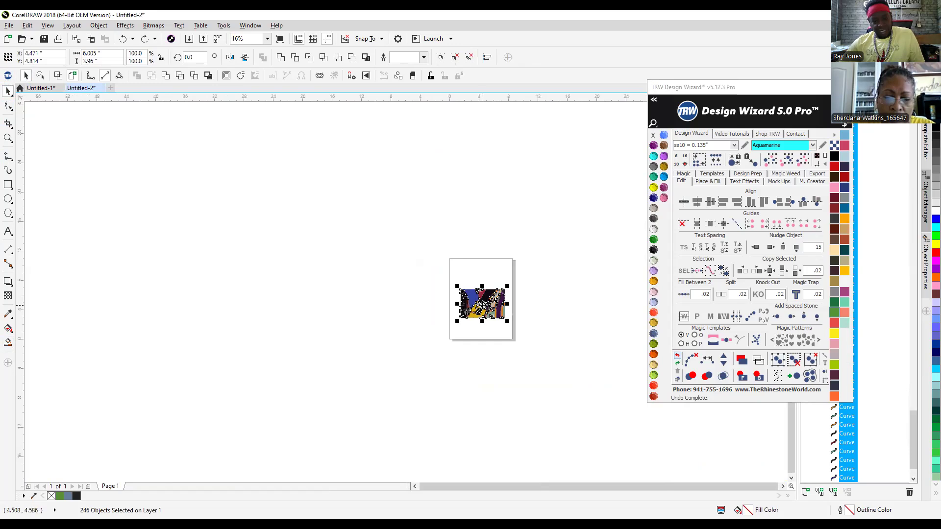
scroll(484, 308, up, 2)
click(496, 209)
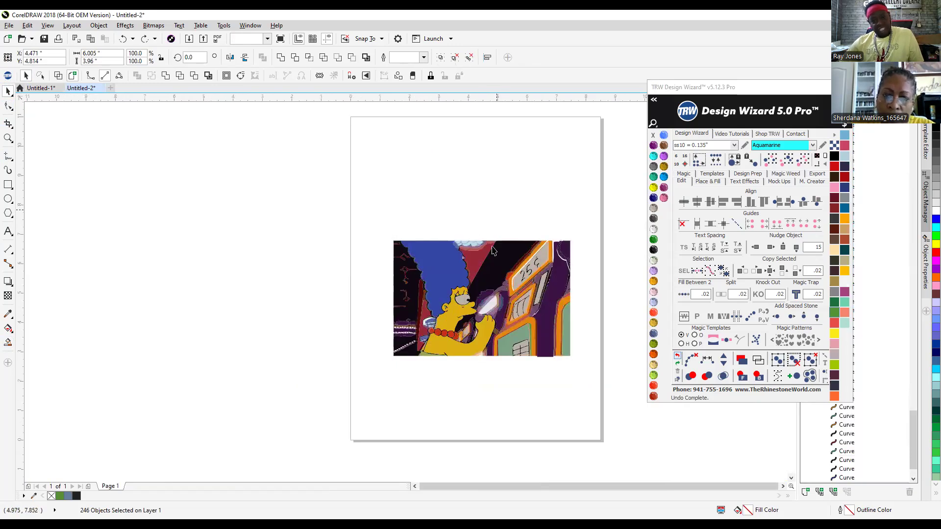
Combine the outlined blue Smart Fill patch above the fingertips with the yellow skin shape.
scroll(472, 316, up, 2)
scroll(478, 289, up, 2)
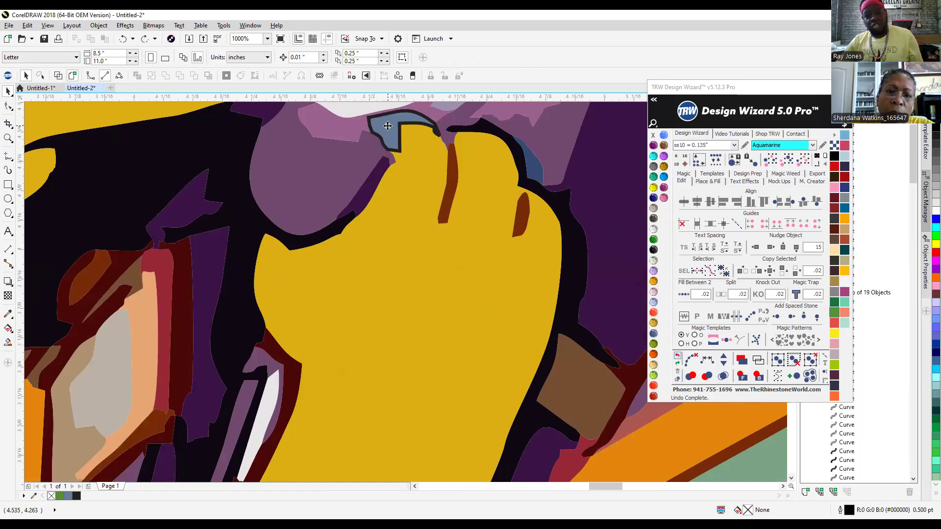
click(386, 130)
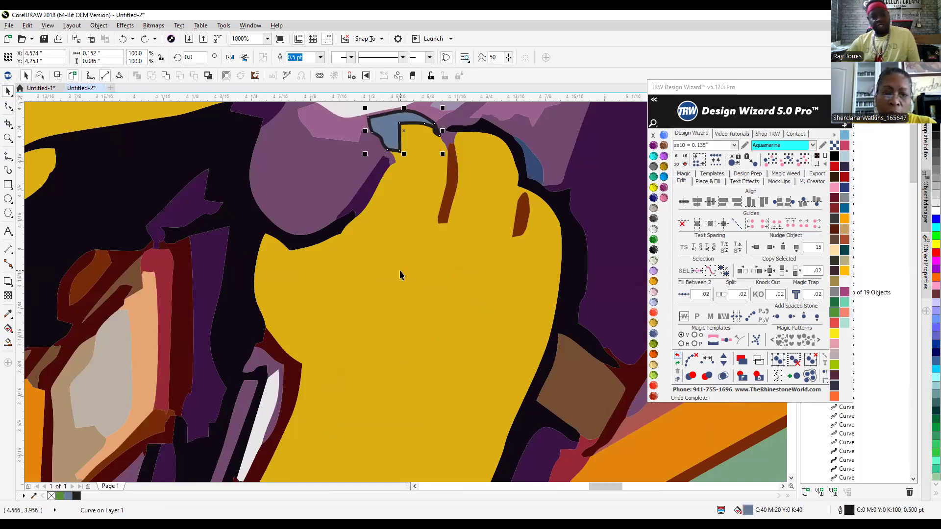
shift+click(400, 271)
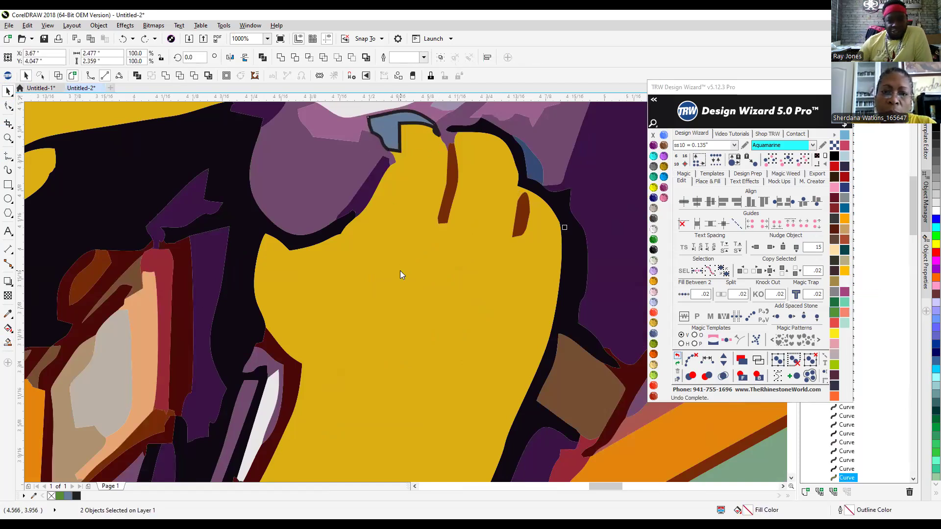
right_click(501, 251)
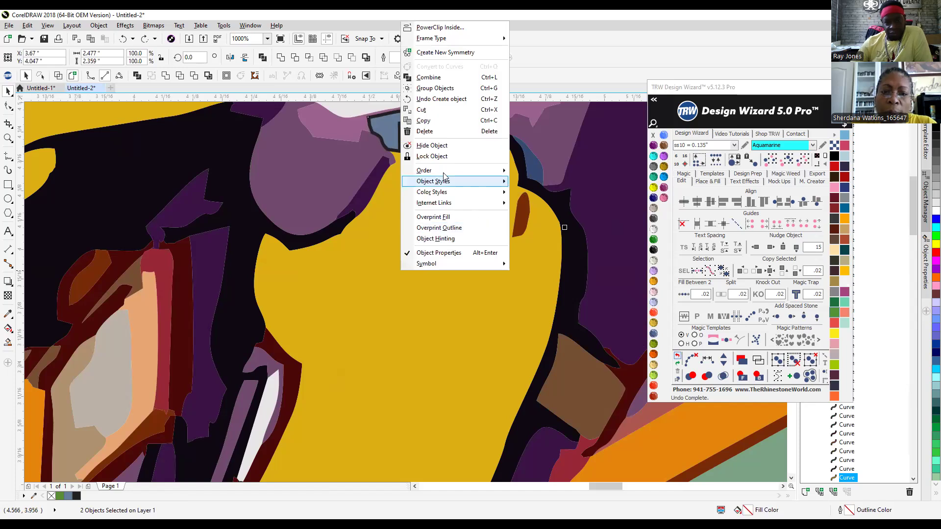
click(444, 81)
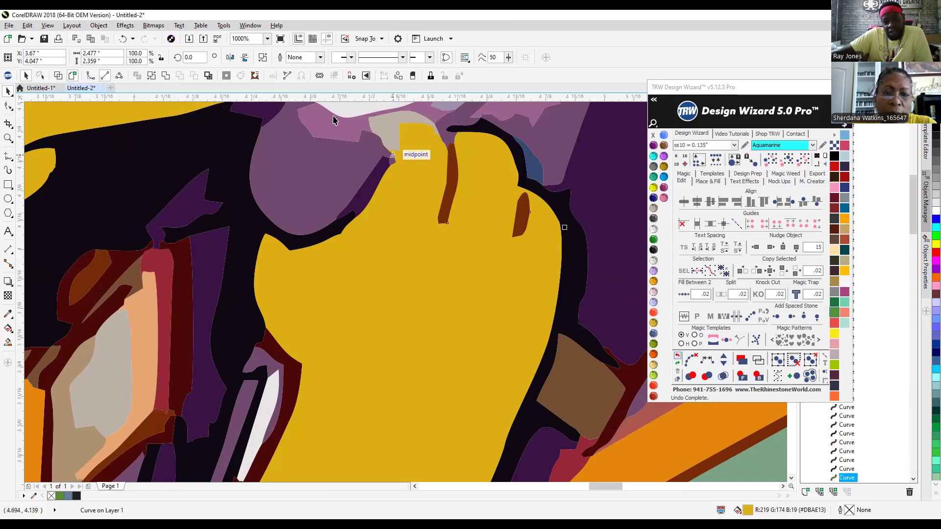
Delete the nodes of the grey patch above the fingertips with the Shape tool.
scroll(398, 126, up, 4)
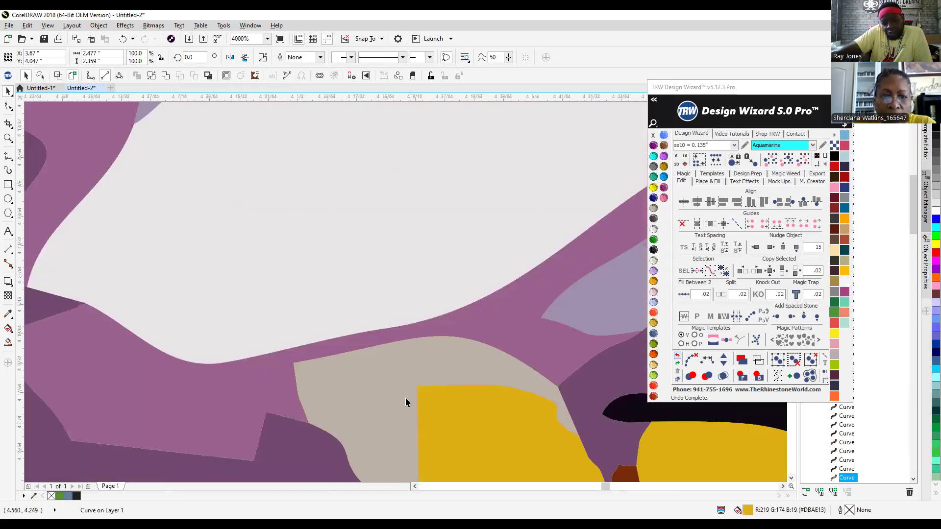
scroll(367, 361, down, 2)
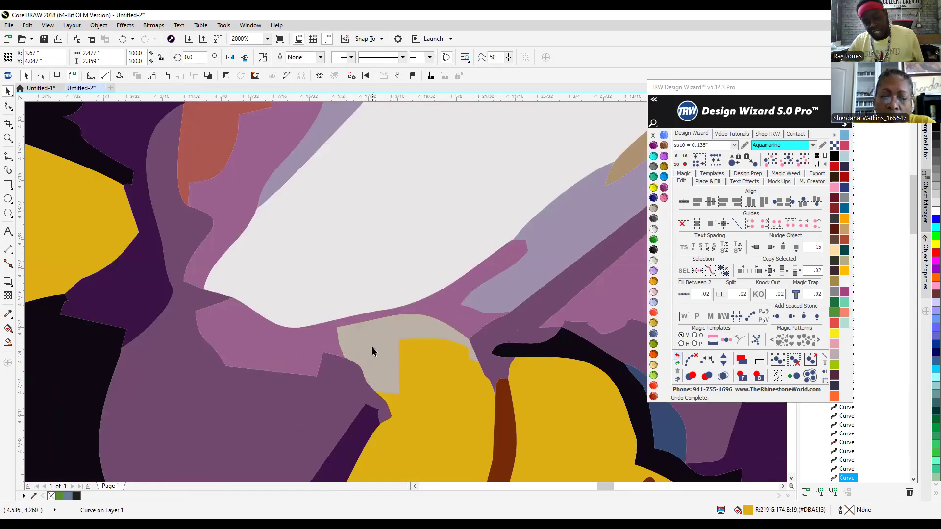
key(F10)
drag(305, 291, 517, 405)
key(Delete)
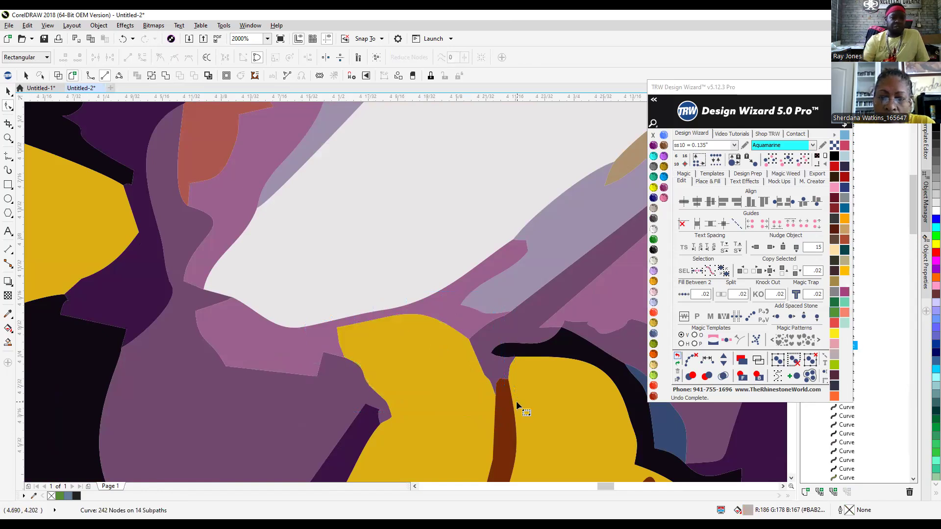
Undo the grey patch's node deletion and the combining of the blue patch with the skin, and deselect everything.
scroll(490, 343, down, 5)
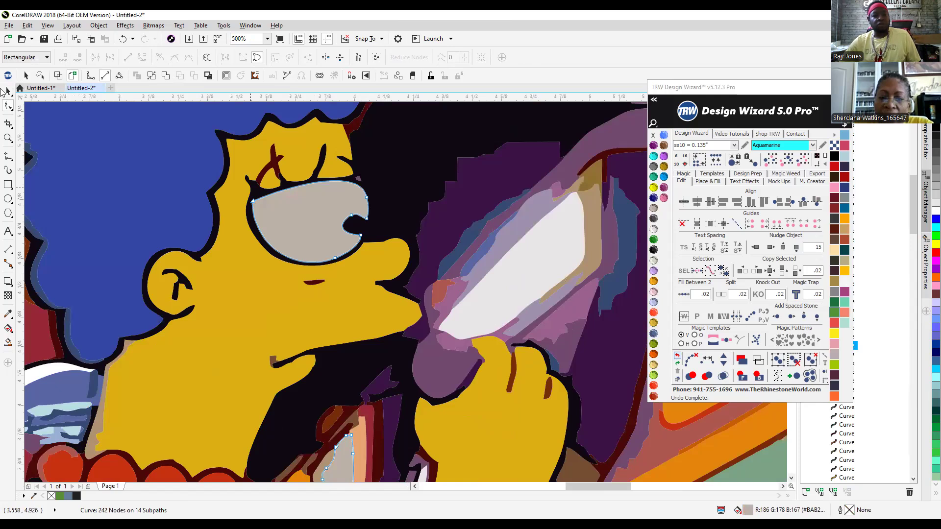
click(677, 357)
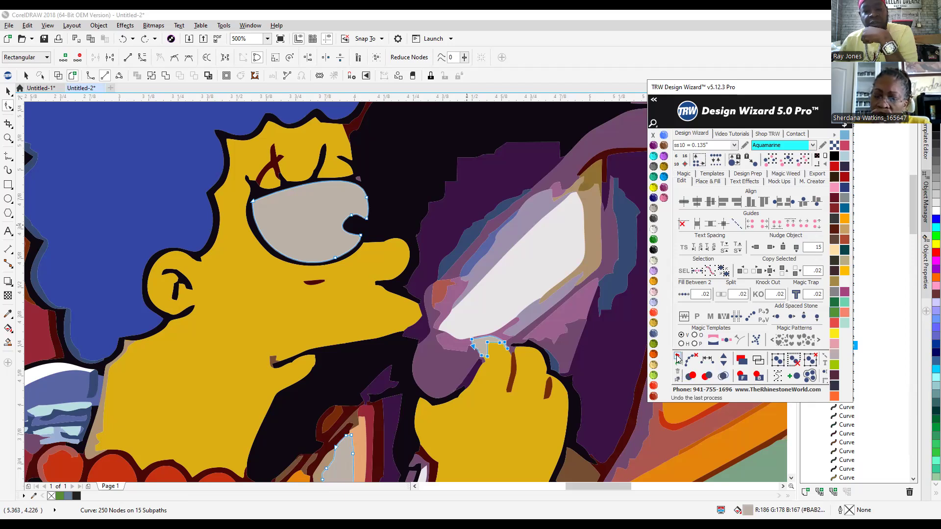
click(677, 360)
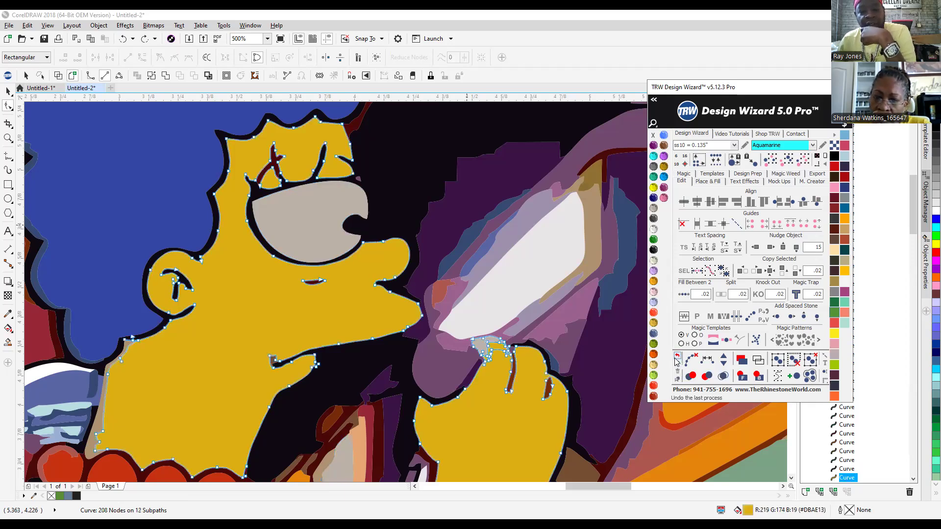
scroll(314, 257, down, 5)
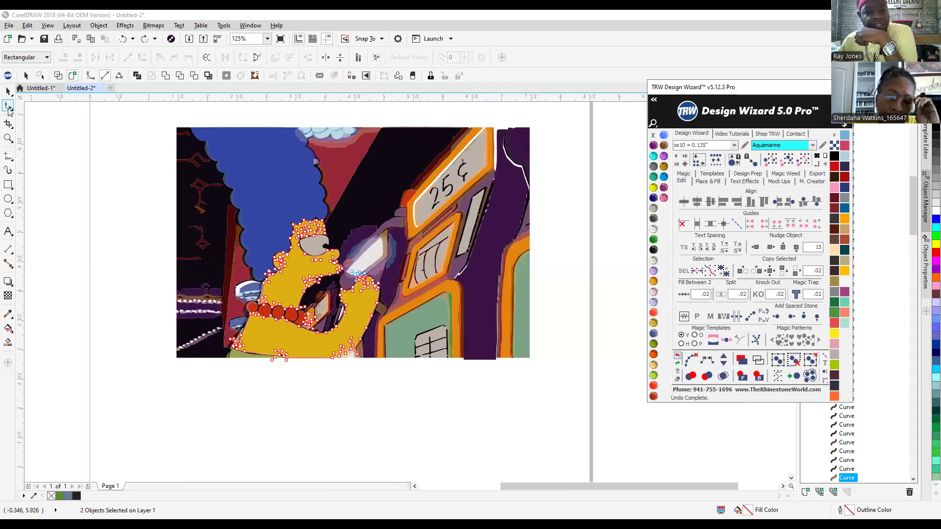
click(8, 91)
click(278, 428)
Send the outlined blue Smart Fill patch above the fingertips to the back of the artwork.
scroll(341, 283, up, 2)
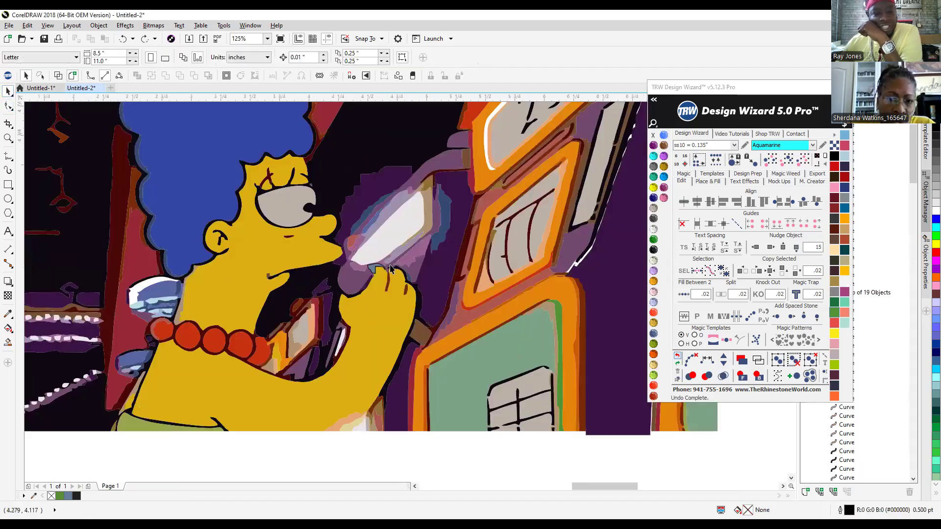
scroll(391, 268, up, 10)
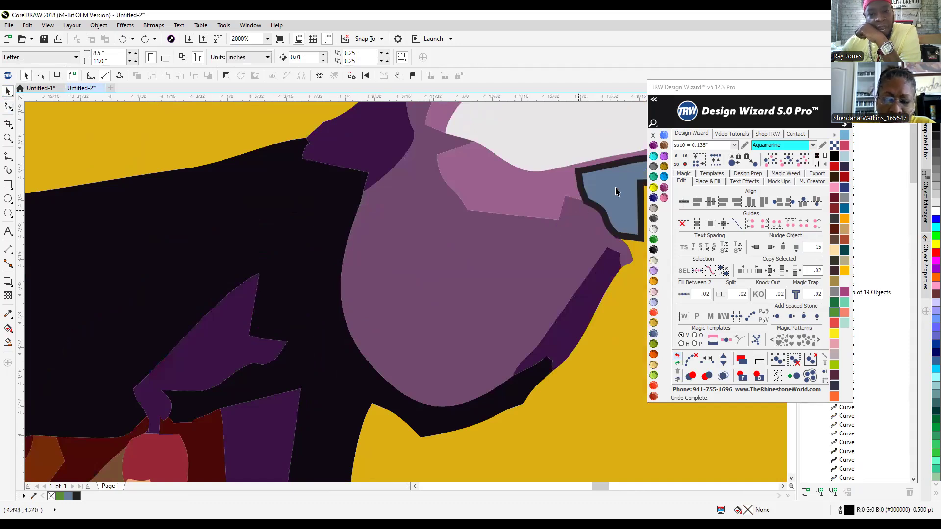
click(617, 192)
scroll(300, 273, down, 5)
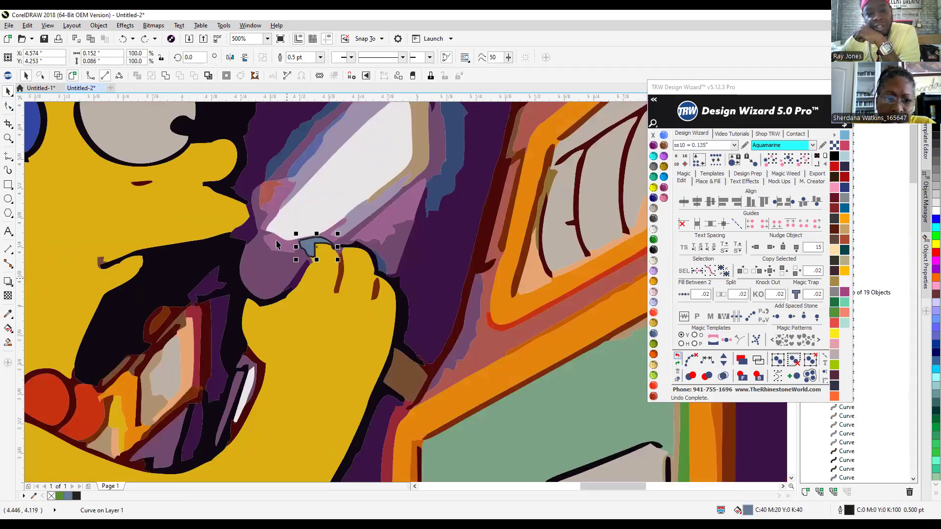
click(758, 376)
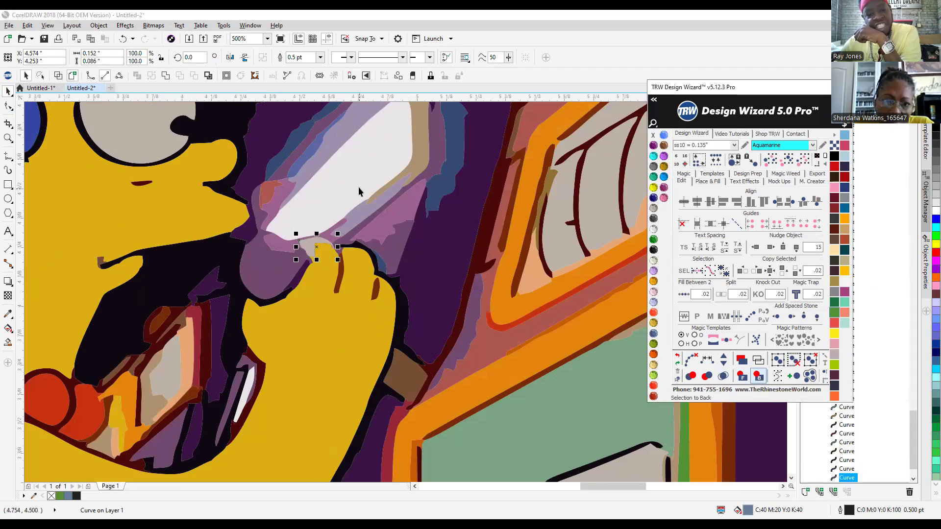
Recolor the light grey curve that includes the patch above the fingertips to Red Siam.
click(311, 251)
click(309, 241)
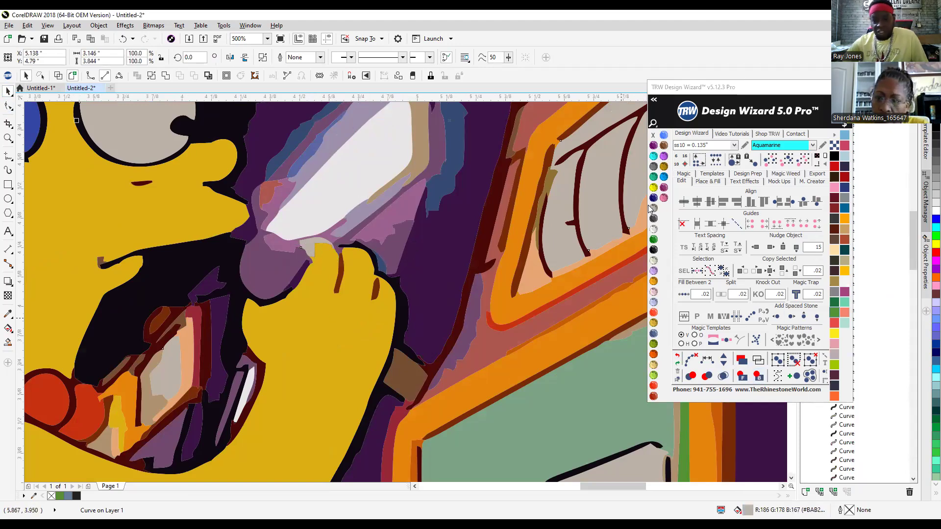
click(654, 395)
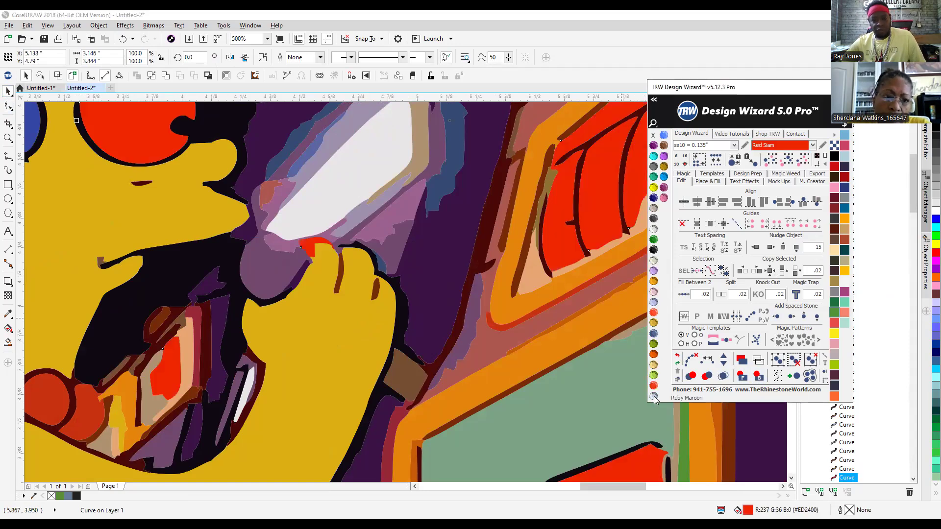
Nudge the red curve 15 inches to the left, off the page and away from the artwork.
scroll(408, 288, down, 4)
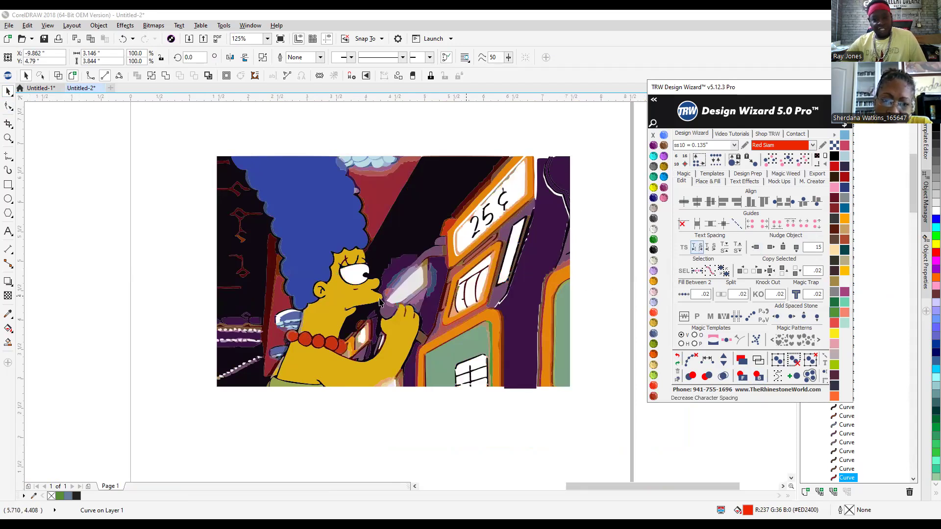
key(Left)
scroll(564, 318, down, 2)
scroll(284, 294, down, 2)
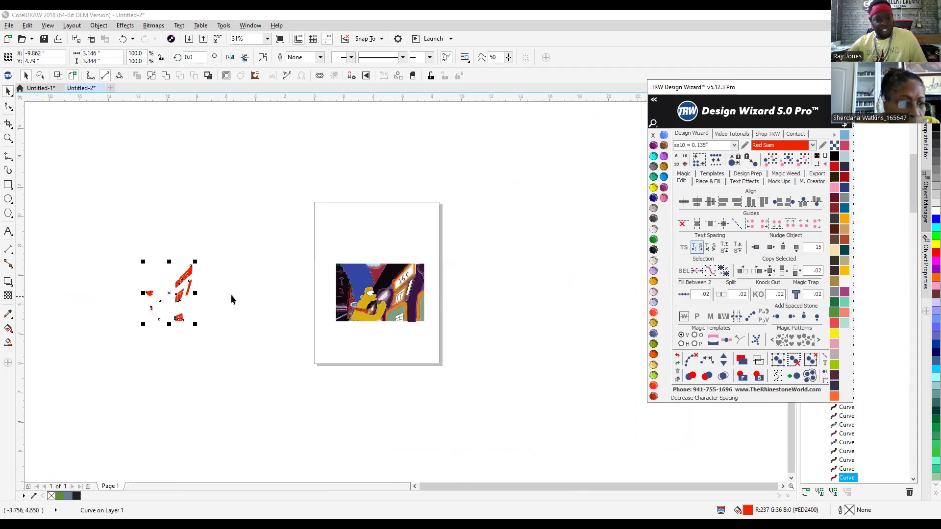
Examine the separate pieces of the red curve and their nodes with the Shape tool, including the small fingertip piece.
scroll(132, 275, up, 2)
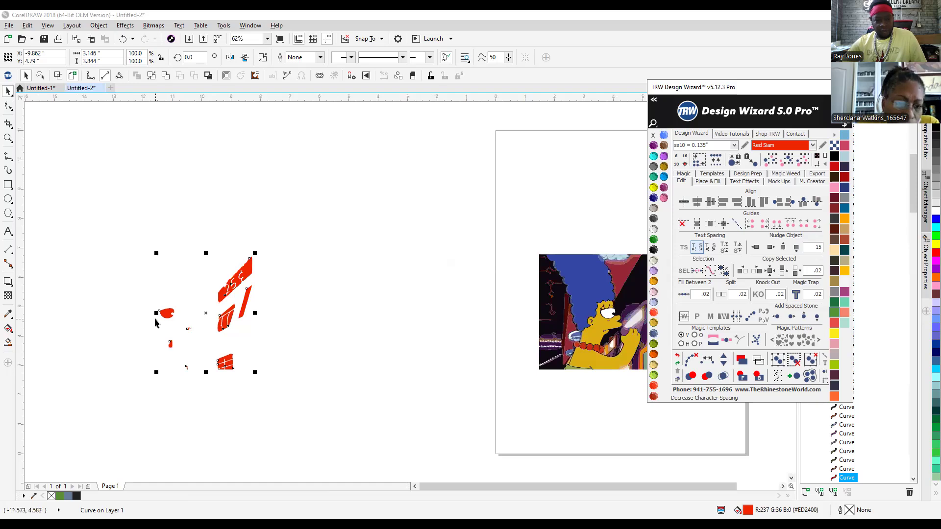
click(229, 198)
scroll(175, 284, up, 2)
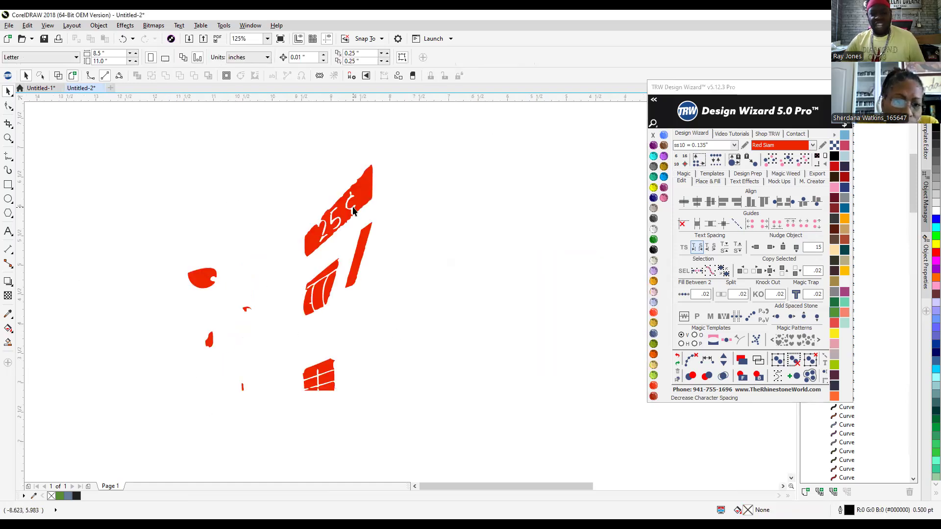
click(330, 293)
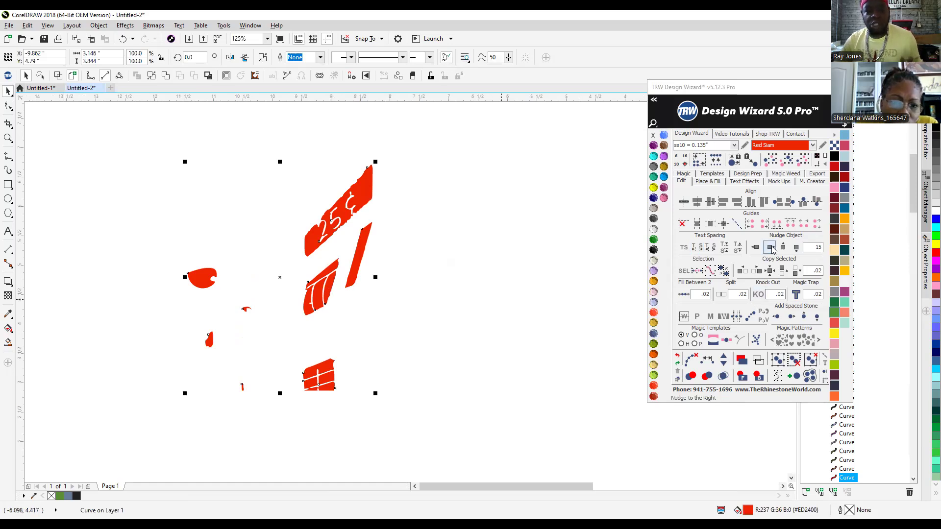
scroll(123, 285, down, 2)
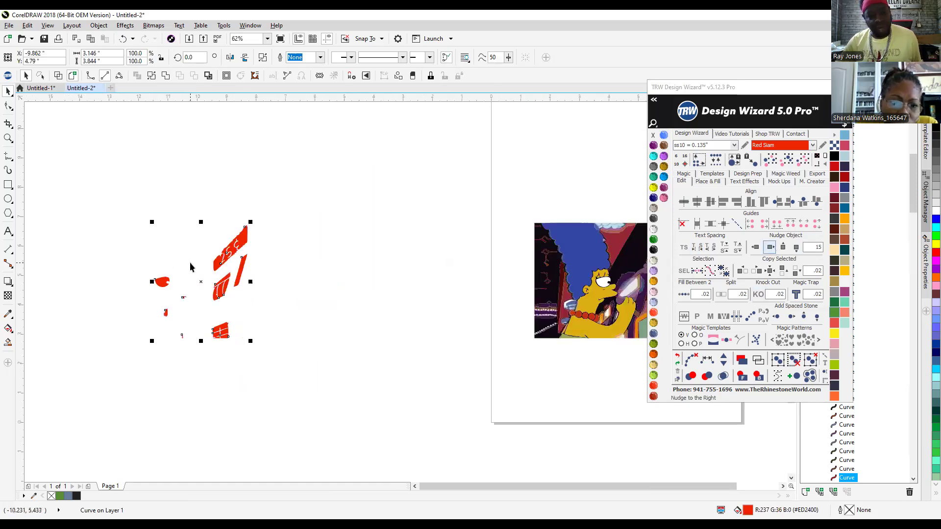
scroll(155, 295, up, 3)
scroll(304, 302, up, 4)
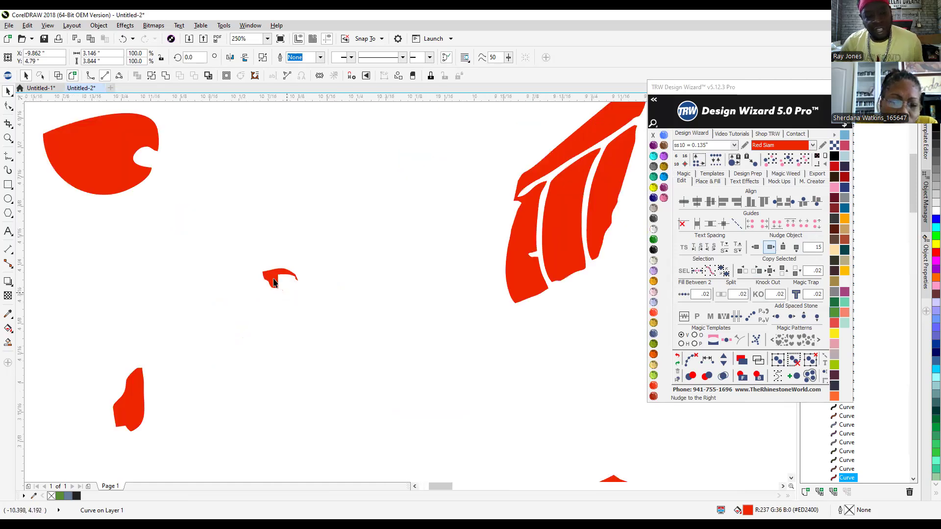
key(F10)
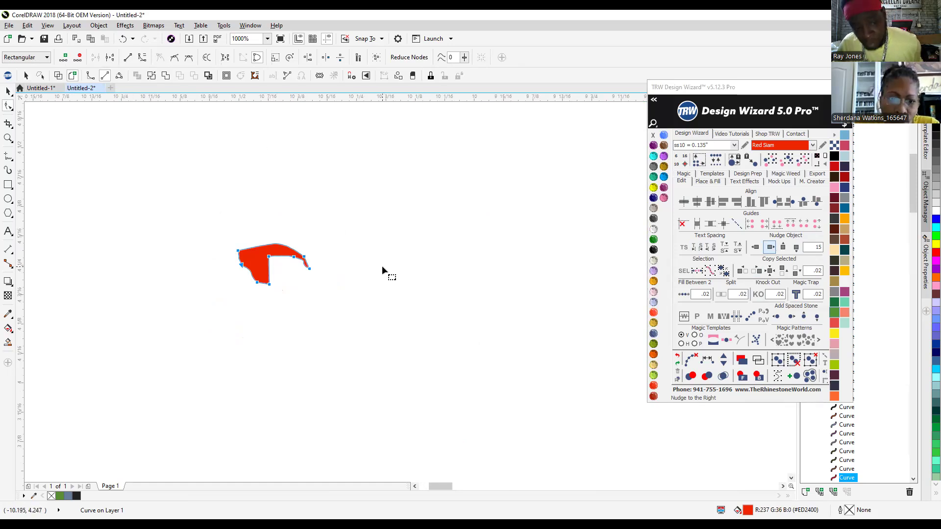
click(9, 92)
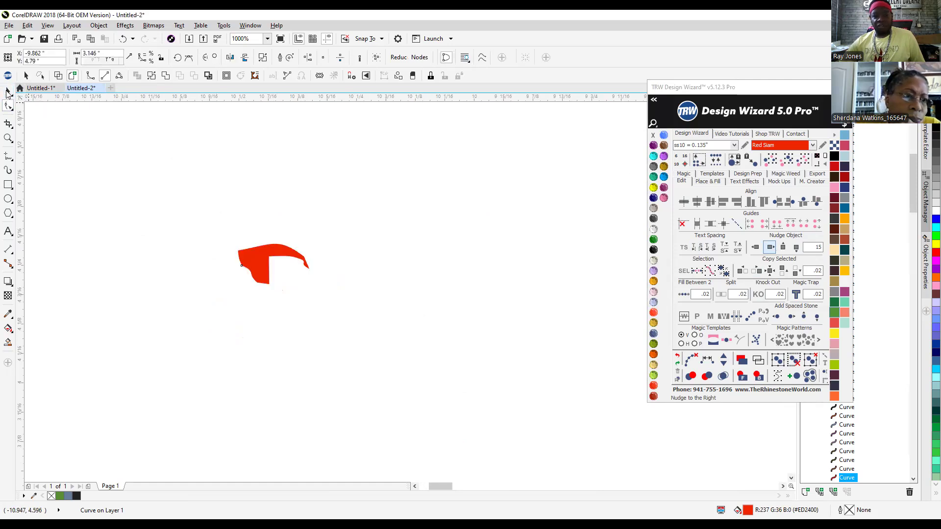
scroll(260, 284, down, 3)
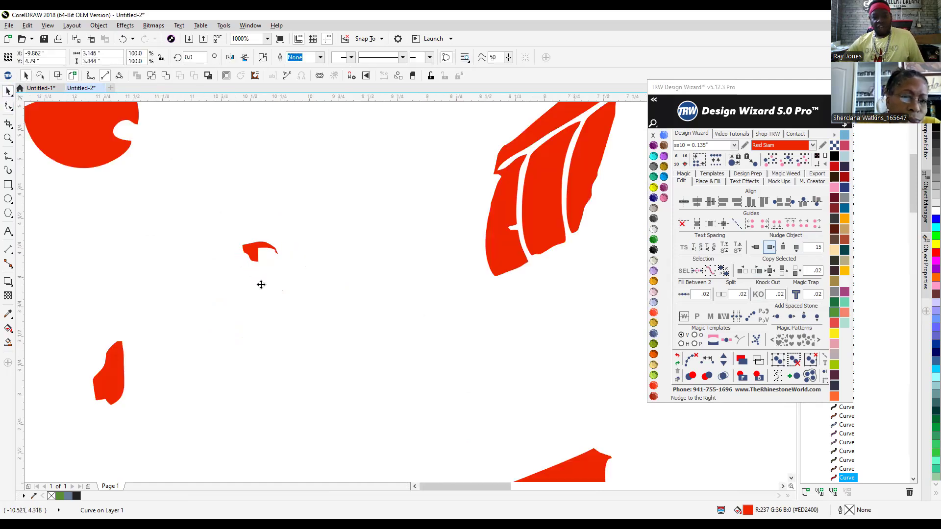
click(282, 271)
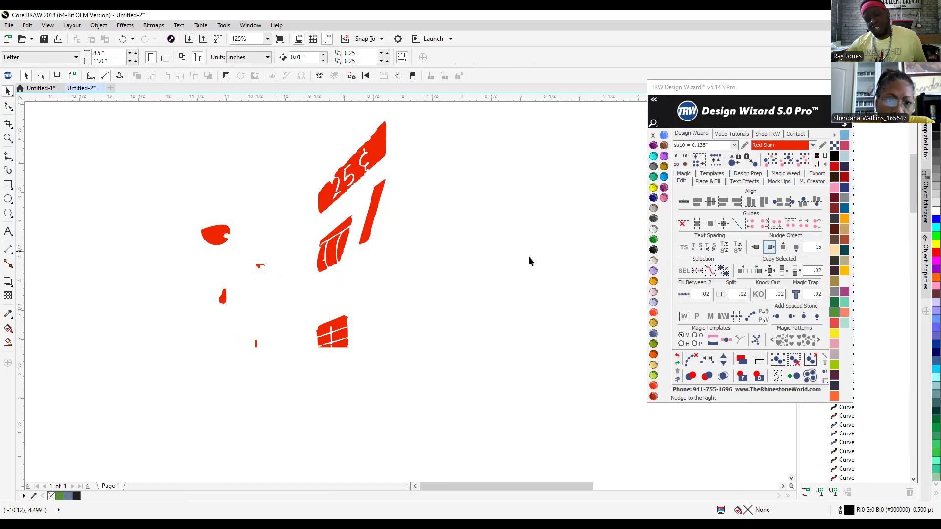
click(259, 270)
key(F10)
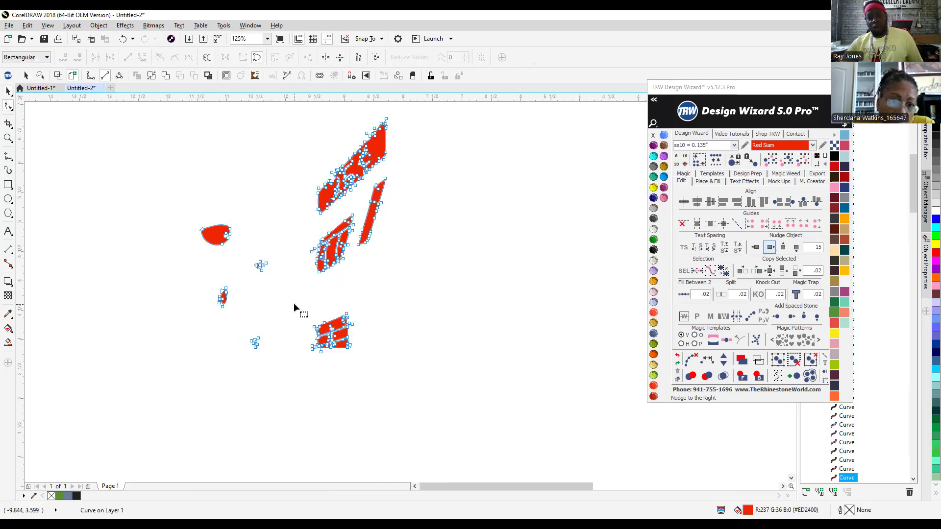
click(9, 91)
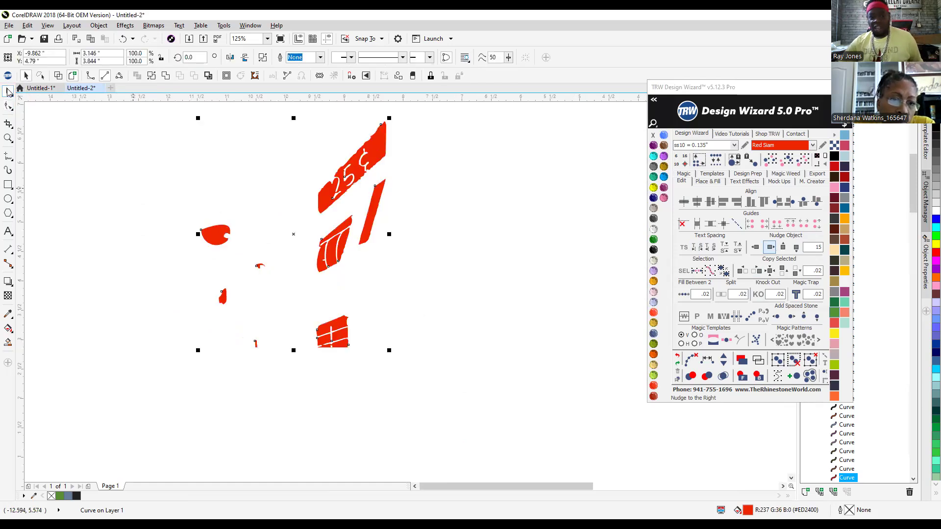
Nudge the red curve 15 inches to the right, back onto the artwork.
click(772, 247)
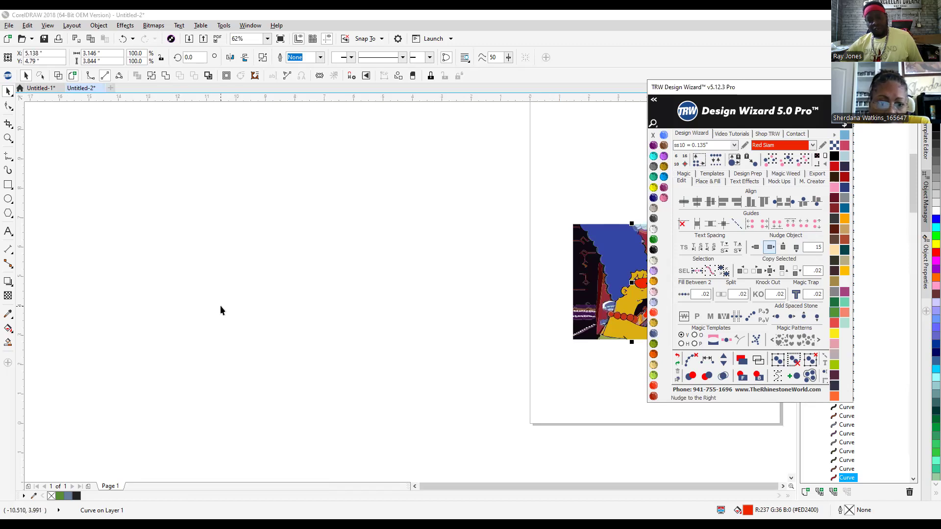
scroll(360, 295, down, 3)
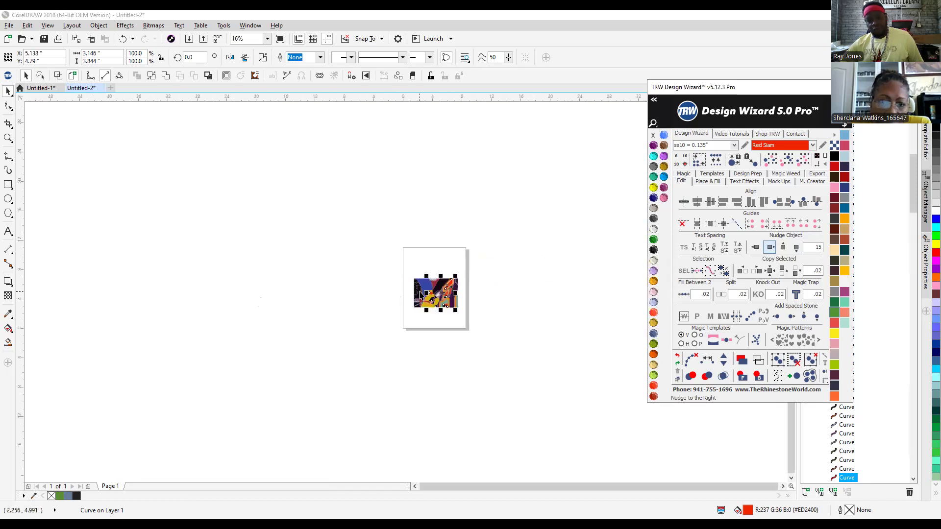
scroll(431, 294, up, 5)
scroll(478, 310, up, 3)
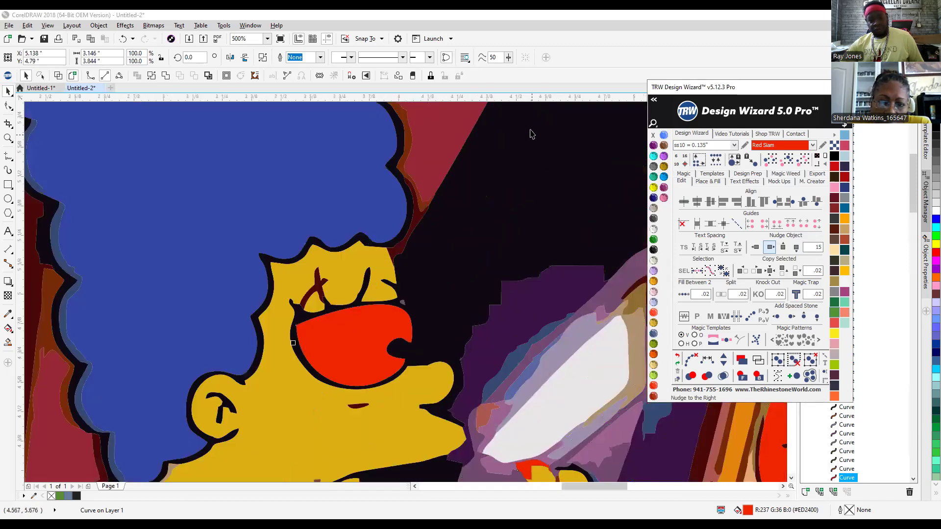
Send the red curve to the back so it lies behind the outlined blue patch above the fingertips.
click(493, 174)
scroll(493, 176, down, 3)
scroll(504, 262, up, 6)
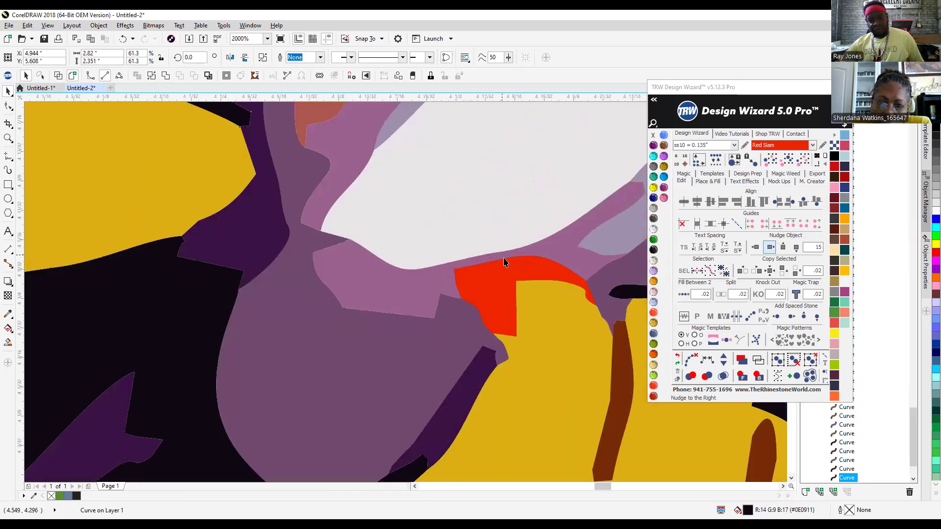
click(490, 284)
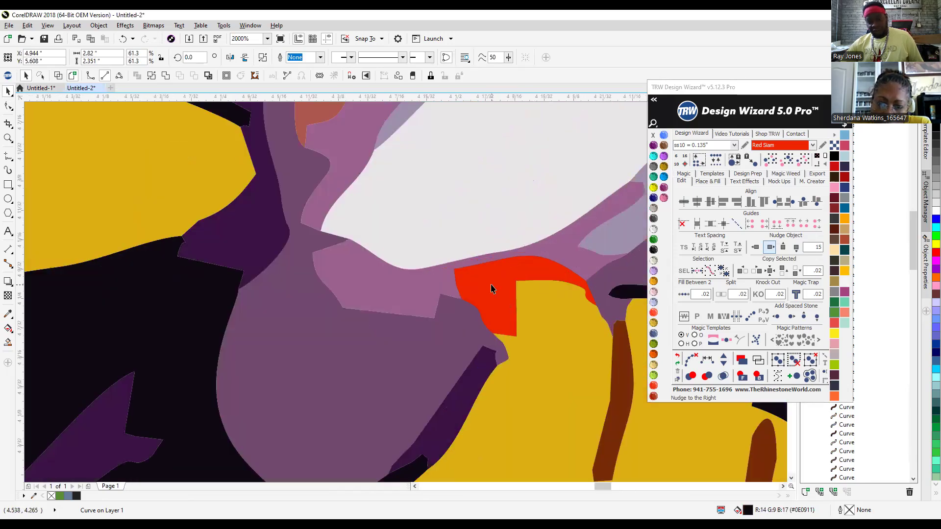
click(758, 376)
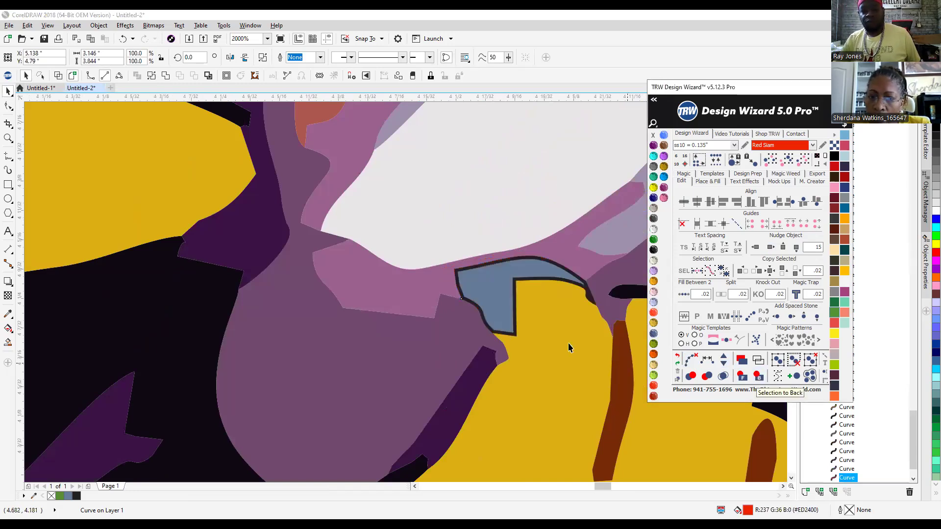
Combine the outlined blue patch above the fingertips with the yellow skin shape.
click(485, 293)
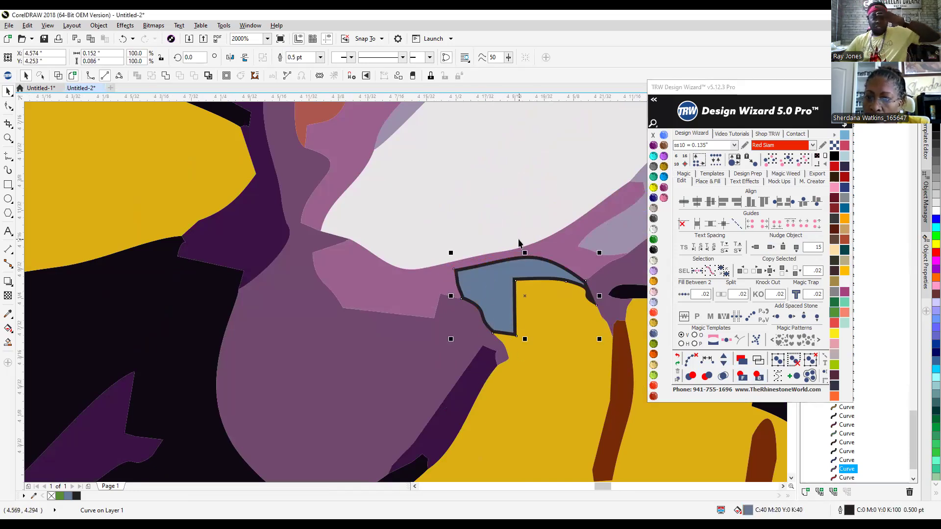
scroll(293, 244, down, 3)
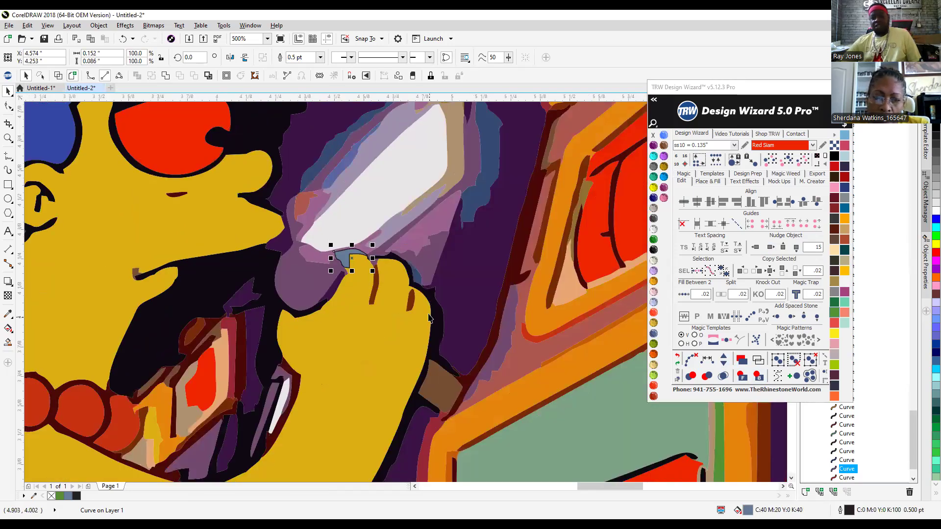
scroll(422, 287, up, 2)
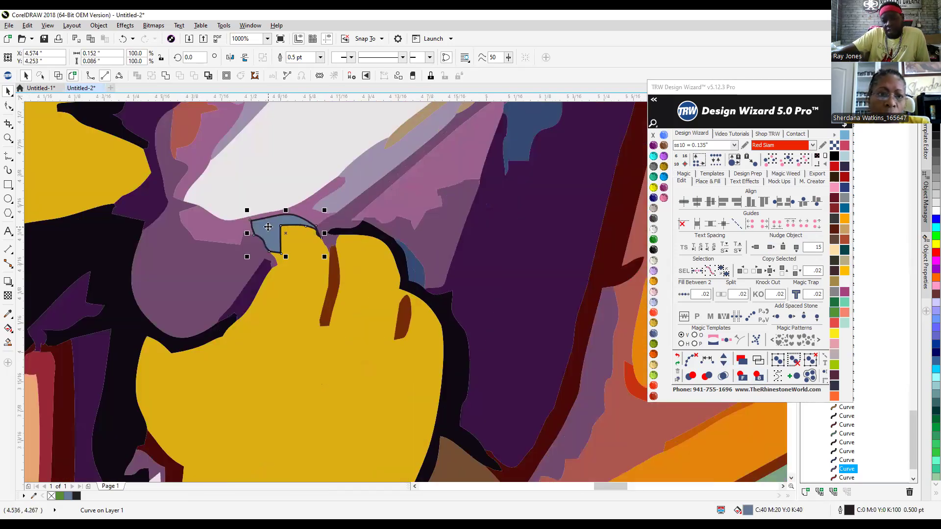
shift+click(278, 381)
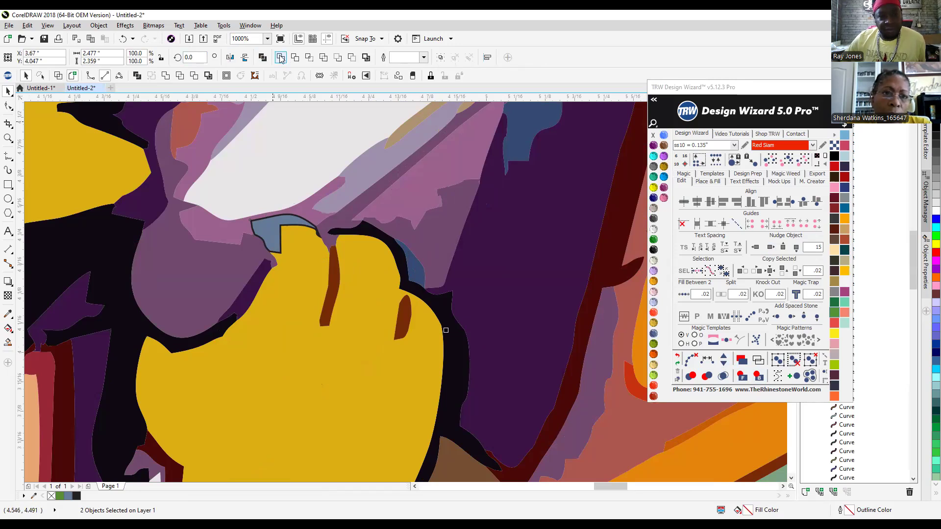
click(165, 75)
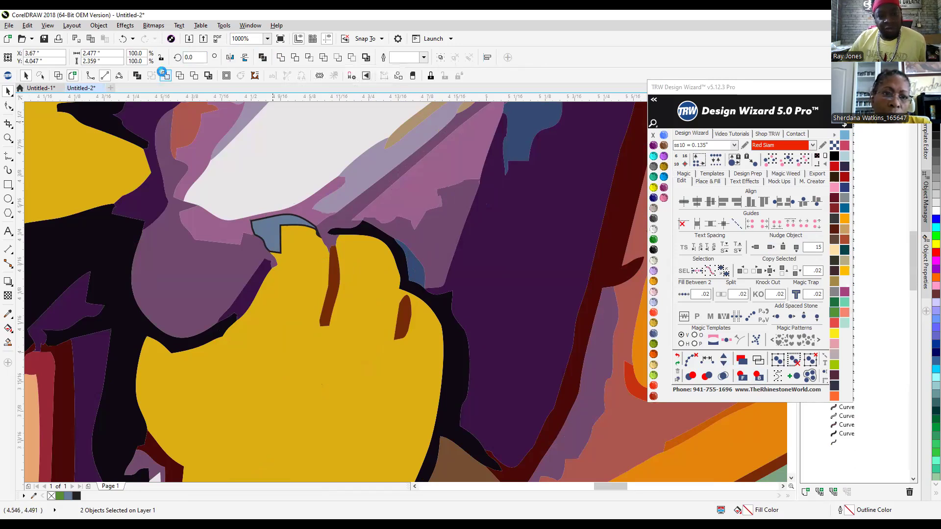
click(679, 358)
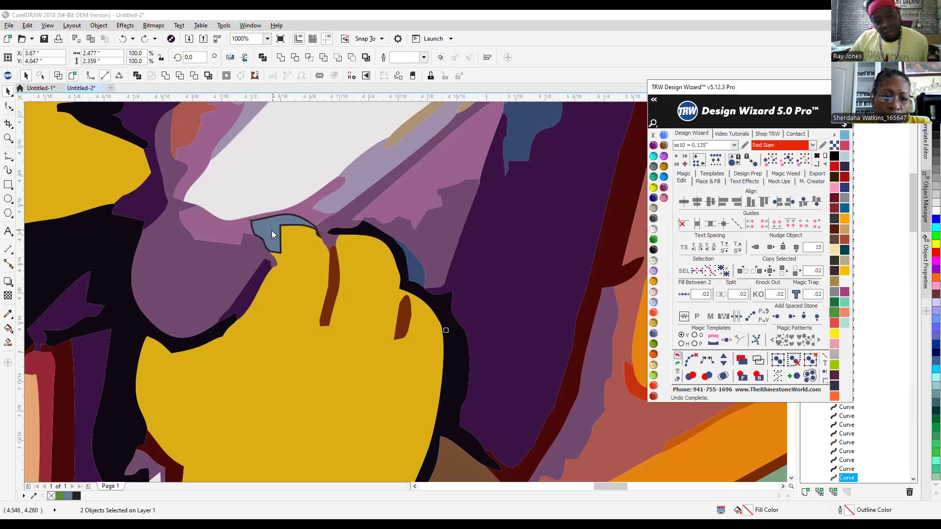
right_click(272, 231)
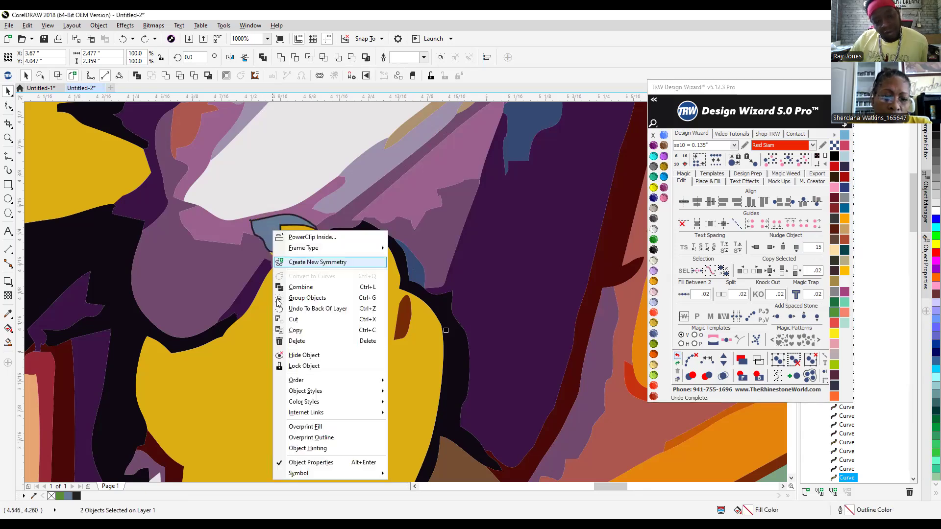
click(316, 289)
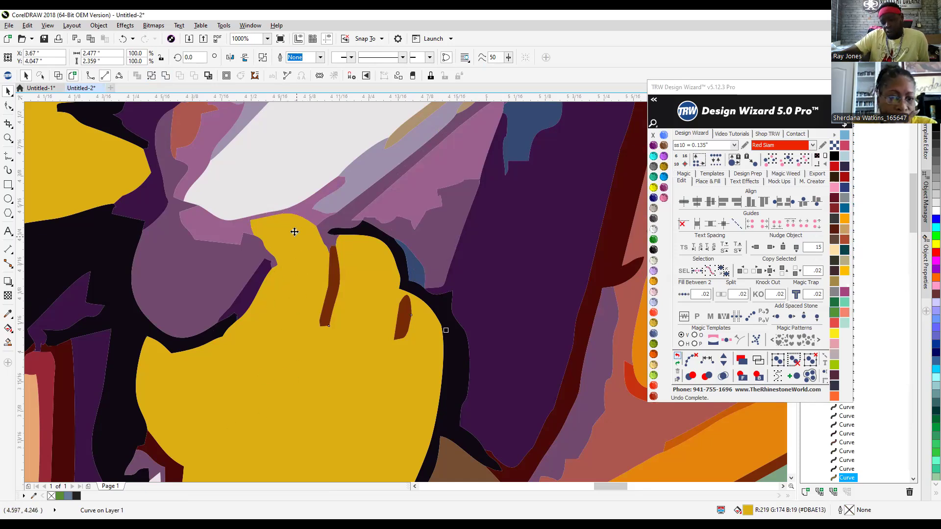
Send the combined yellow skin to the back and delete all nodes of the red patch above the fingertips with the Shape tool.
scroll(316, 291, down, 4)
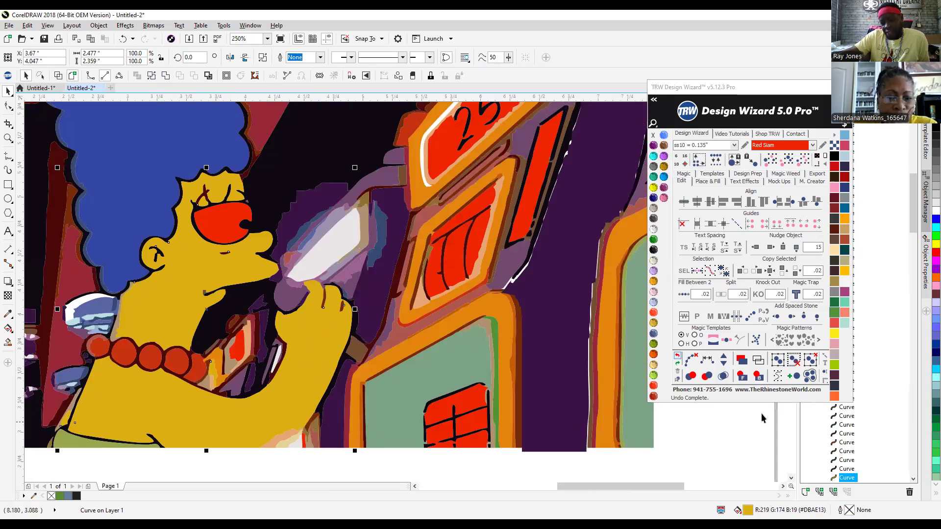
click(757, 377)
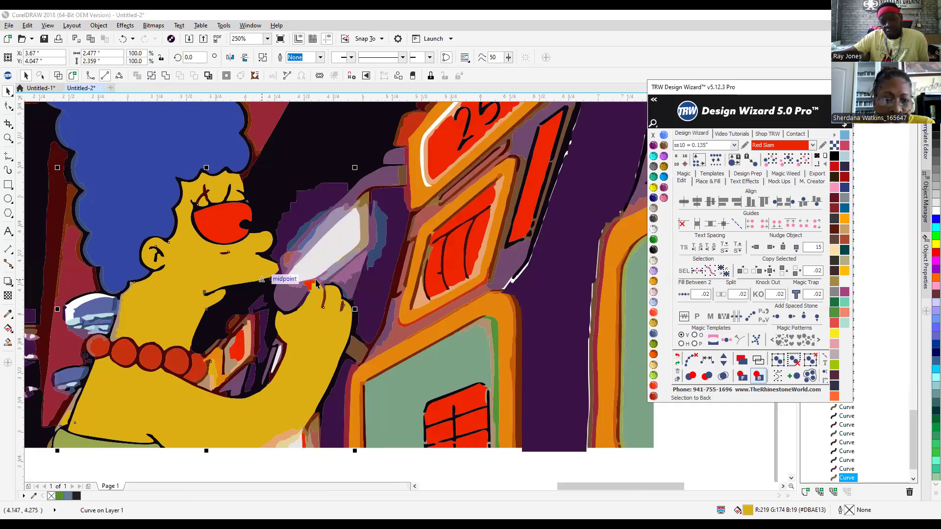
scroll(248, 278, up, 6)
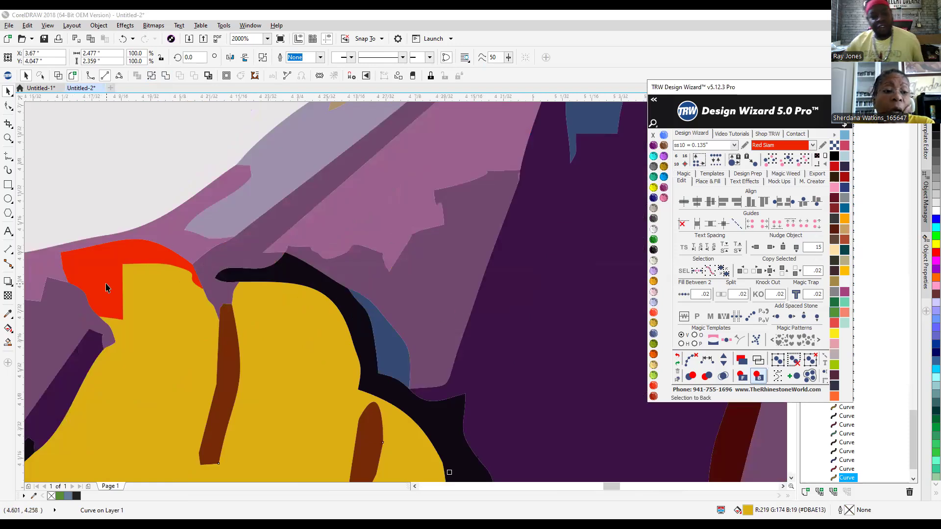
double_click(107, 288)
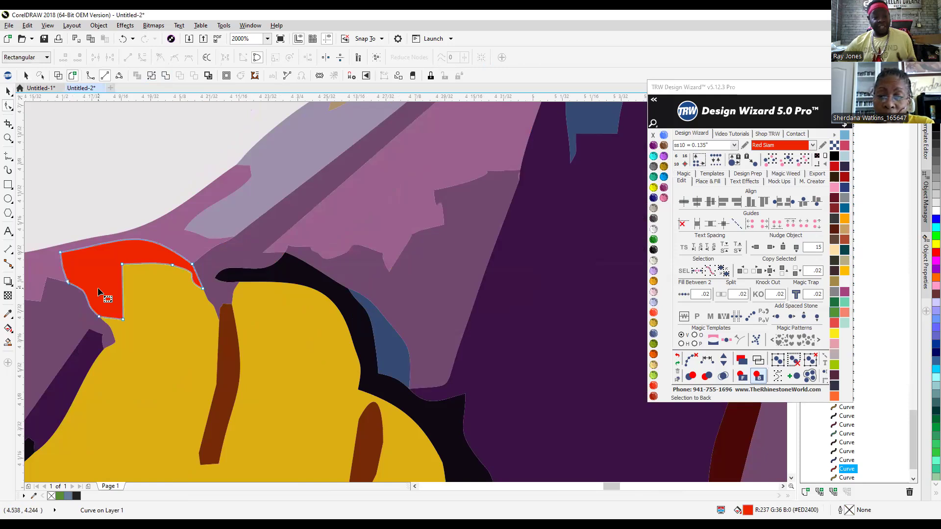
drag(34, 209, 261, 351)
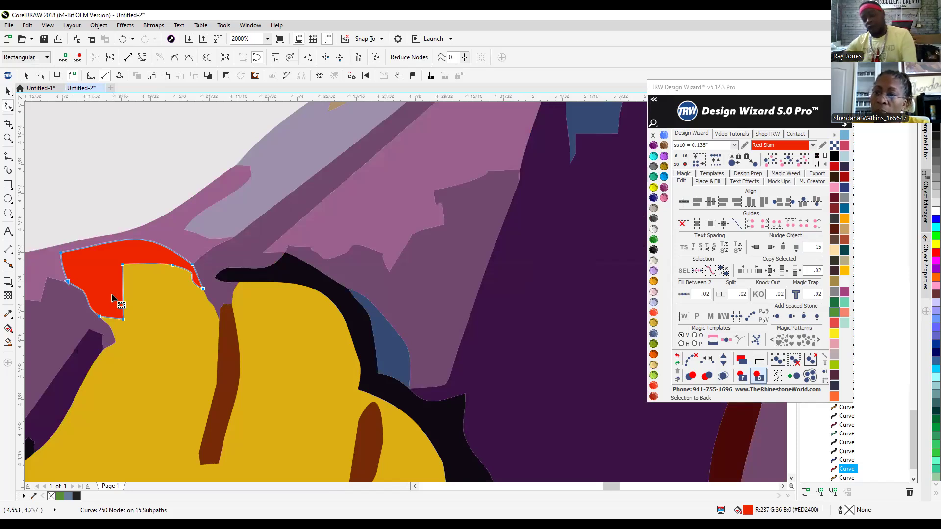
key(Delete)
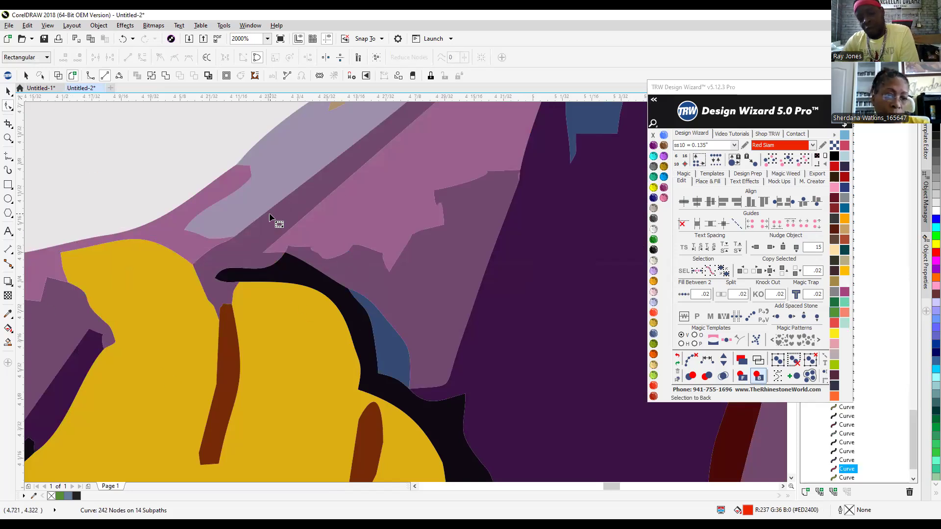
Weld the pale red rim of the necklace's first bead into the darker red bead curve.
scroll(429, 264, down, 4)
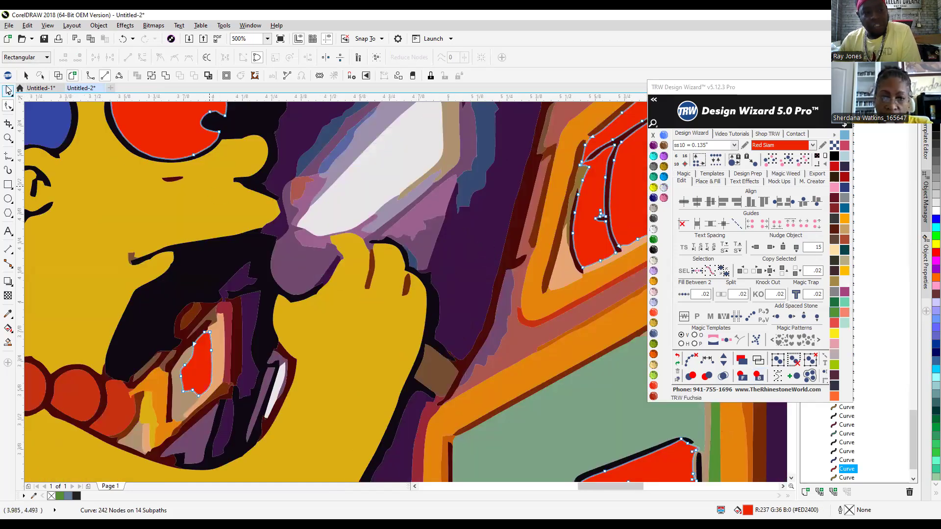
click(5, 91)
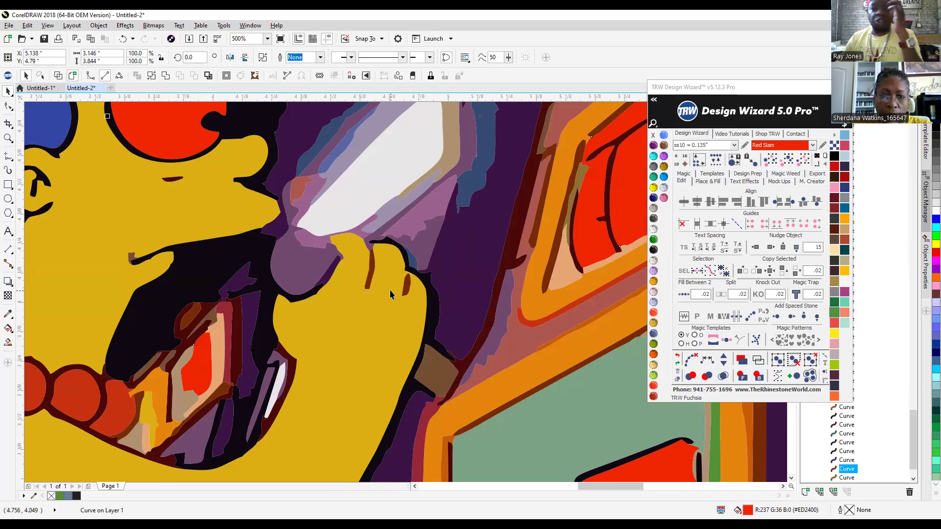
scroll(442, 372, down, 3)
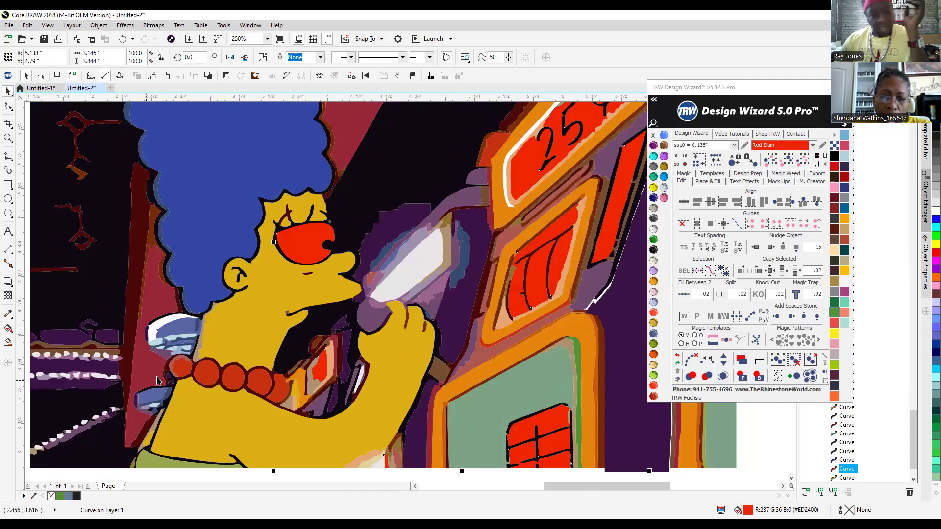
scroll(157, 381, up, 4)
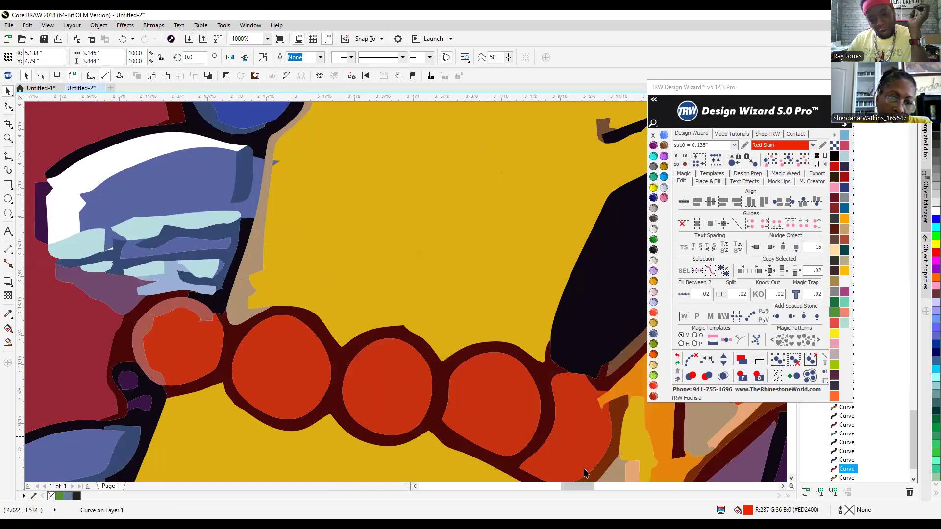
click(148, 328)
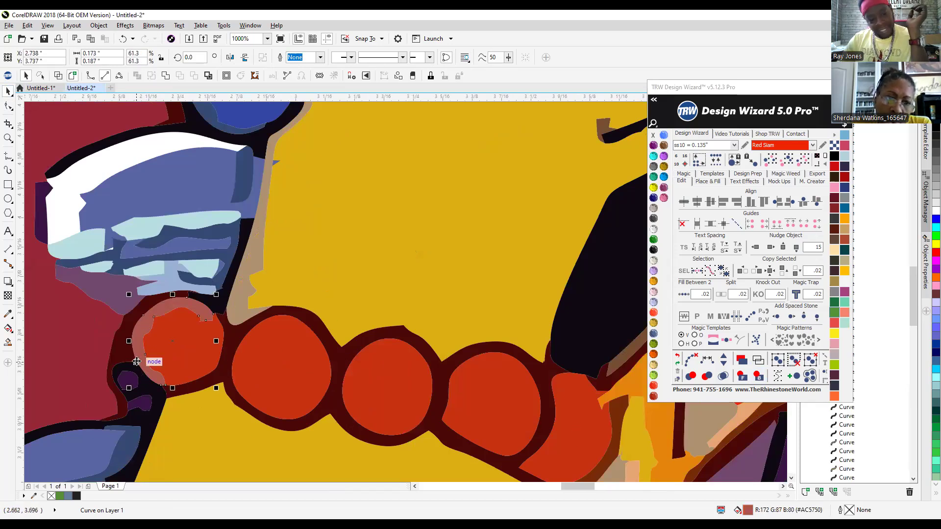
shift+click(185, 353)
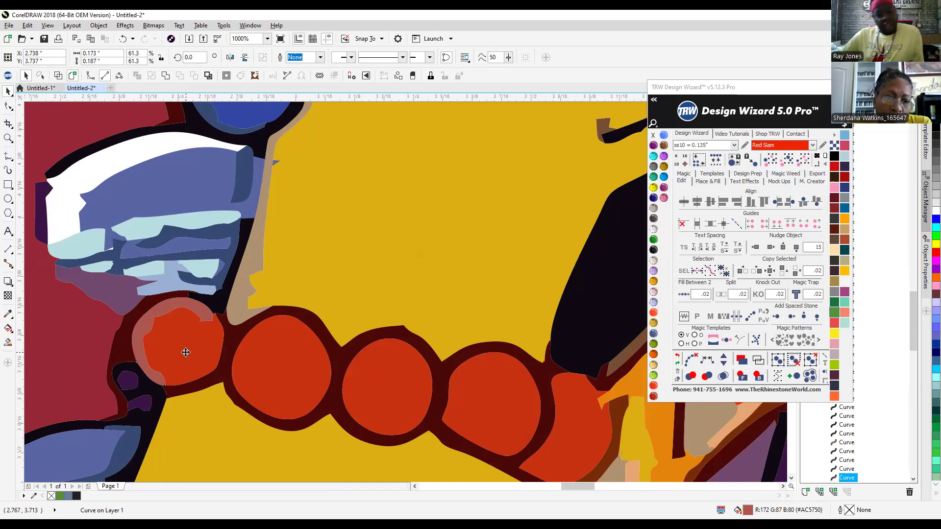
click(166, 76)
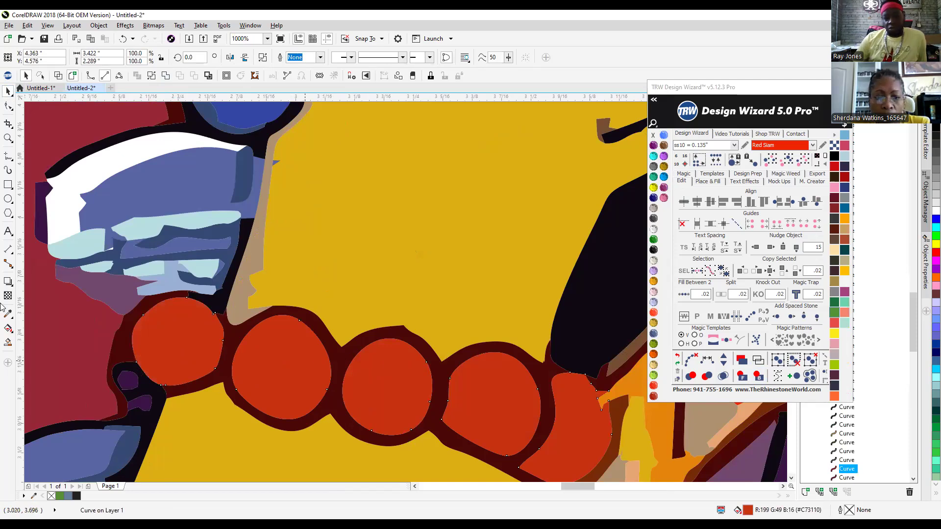
Create separate objects from the first, third and fifth necklace beads with the Smart Fill tool.
click(7, 342)
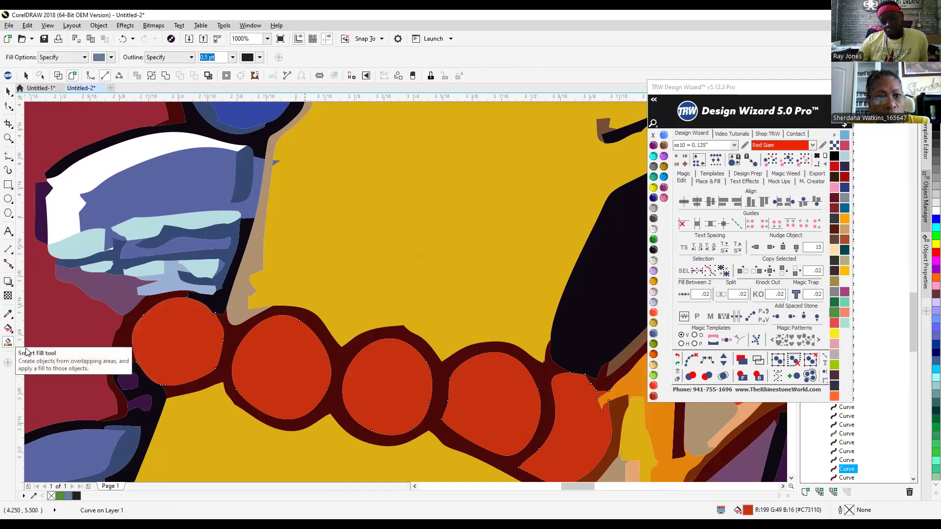
click(175, 344)
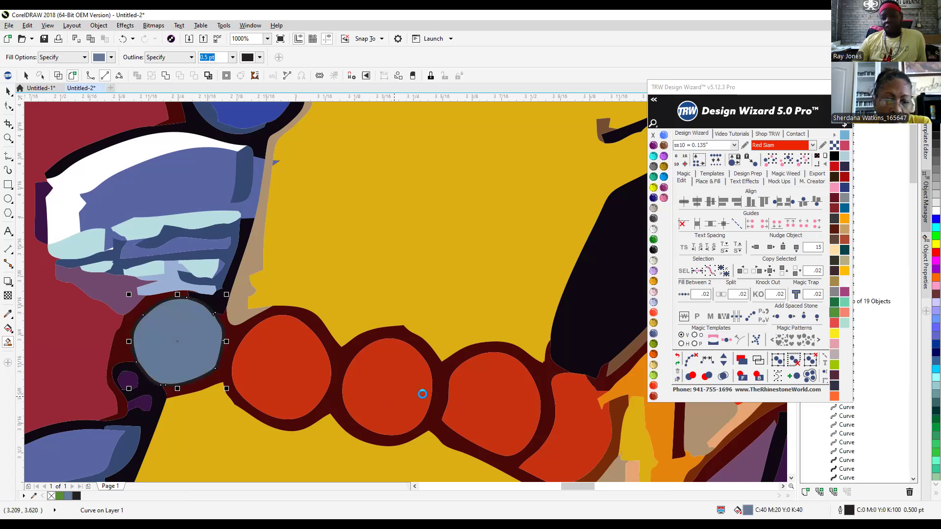
click(423, 393)
click(579, 432)
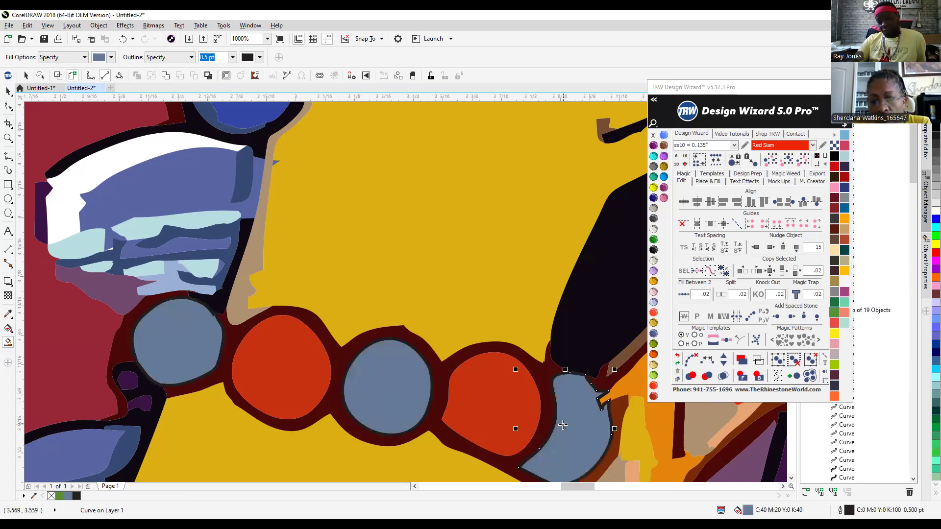
Select the three smart-filled beads together, colour them Peridot and weld them into one curve.
click(788, 161)
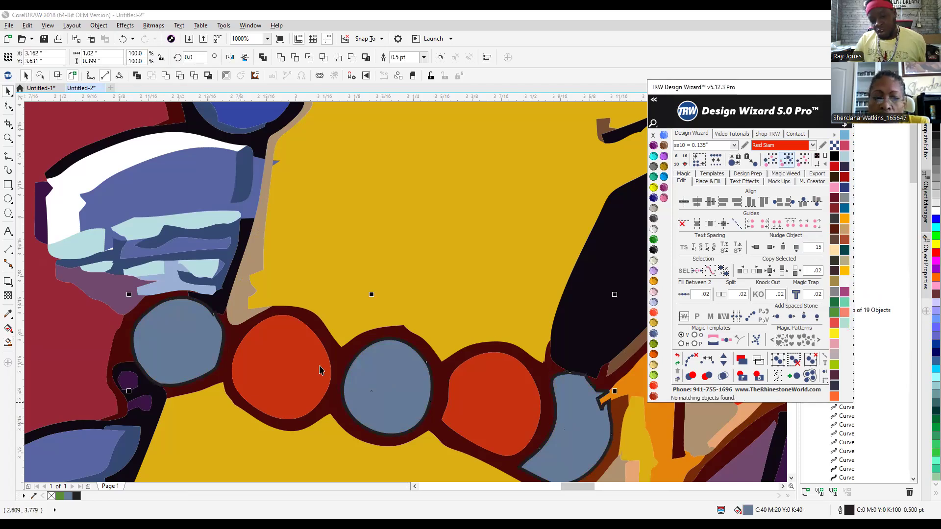
scroll(409, 375, down, 2)
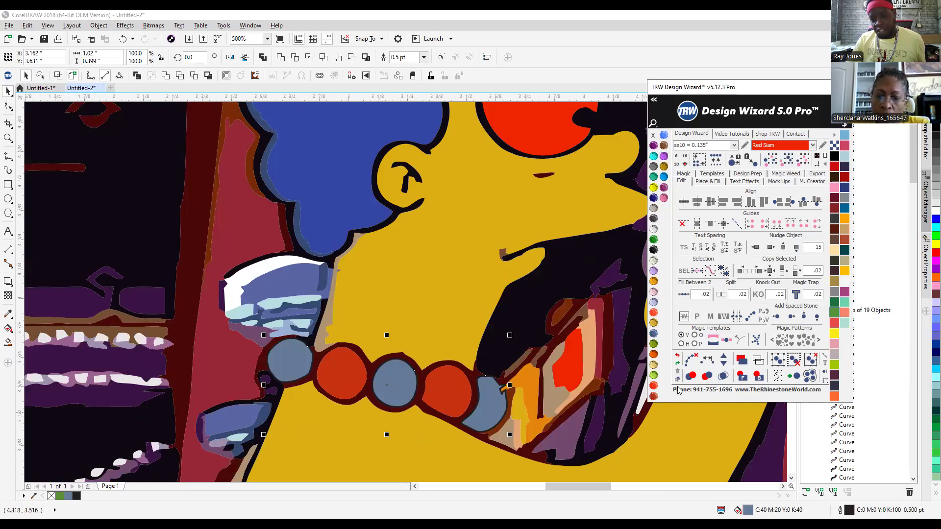
click(653, 376)
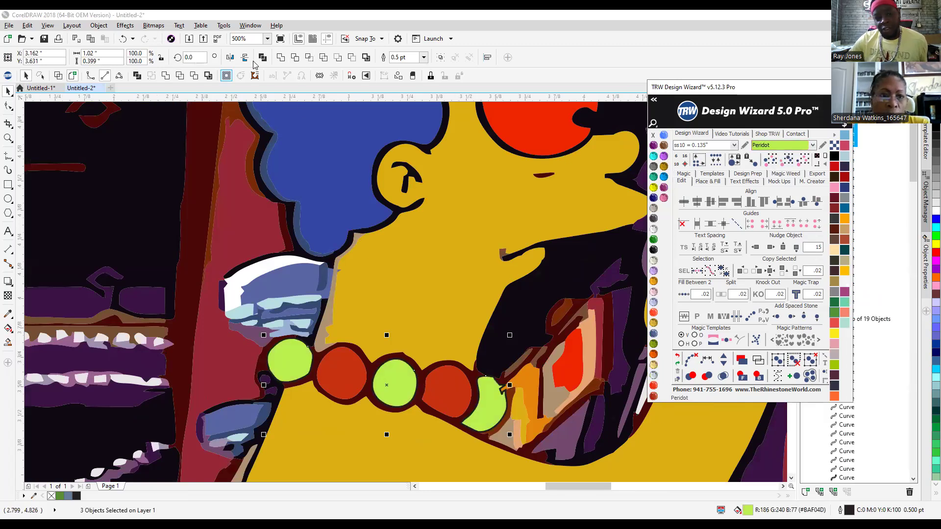
click(280, 57)
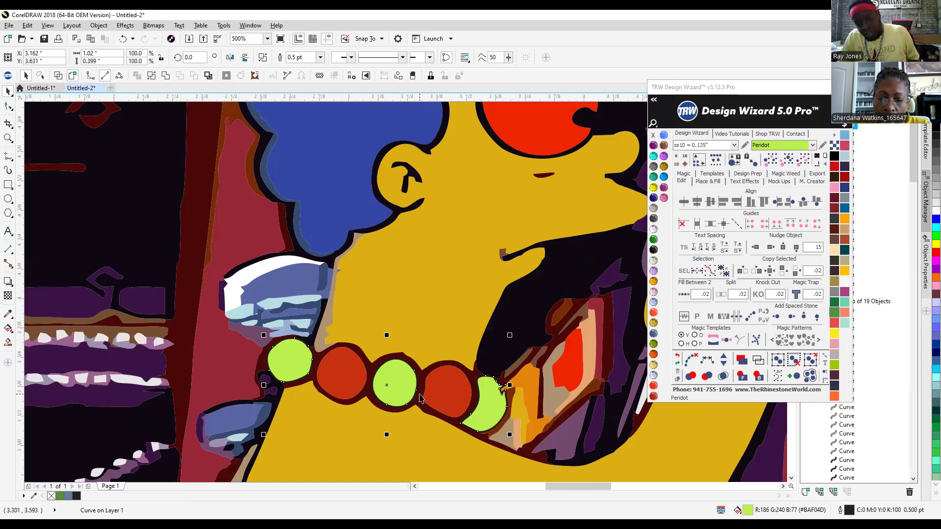
Try moving the Peridot bead curve above the necklace, undo the move and send the curve to the back.
drag(395, 384, 399, 318)
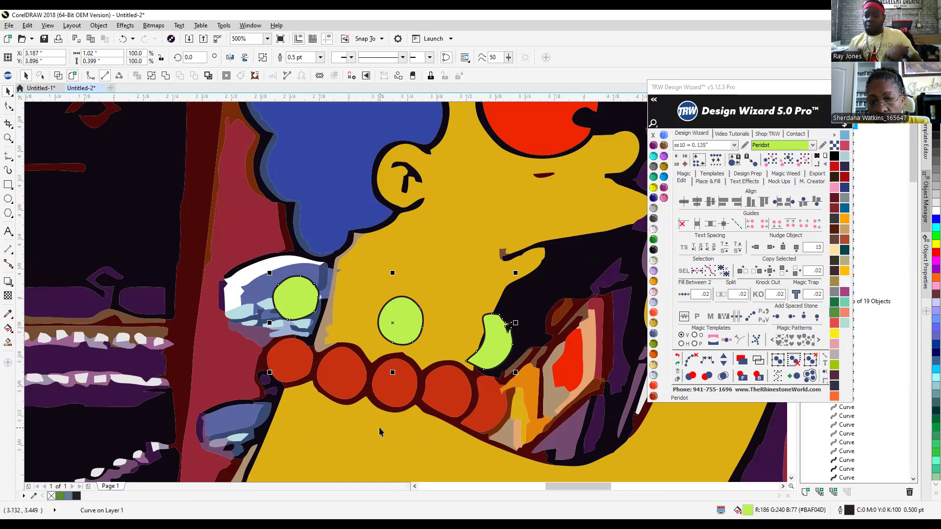
key(ctrl+z)
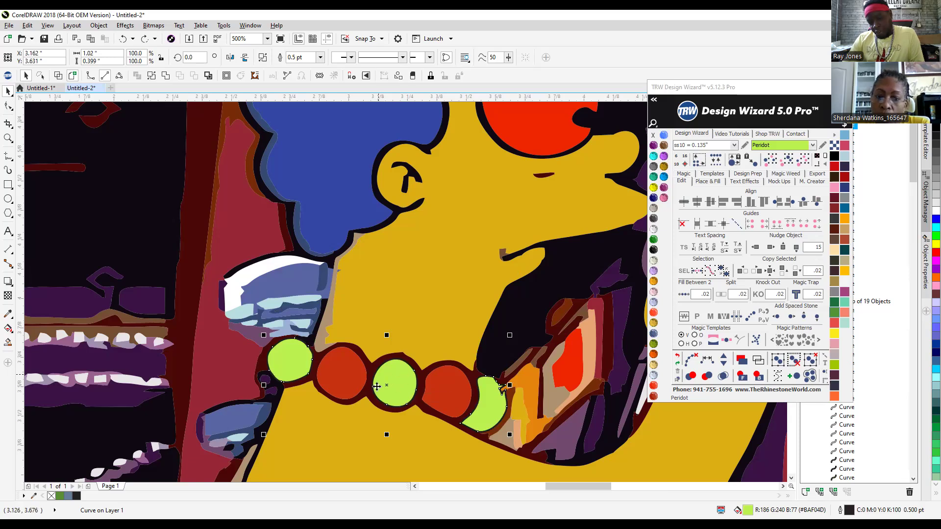
click(399, 401)
click(400, 402)
scroll(400, 402, up, 2)
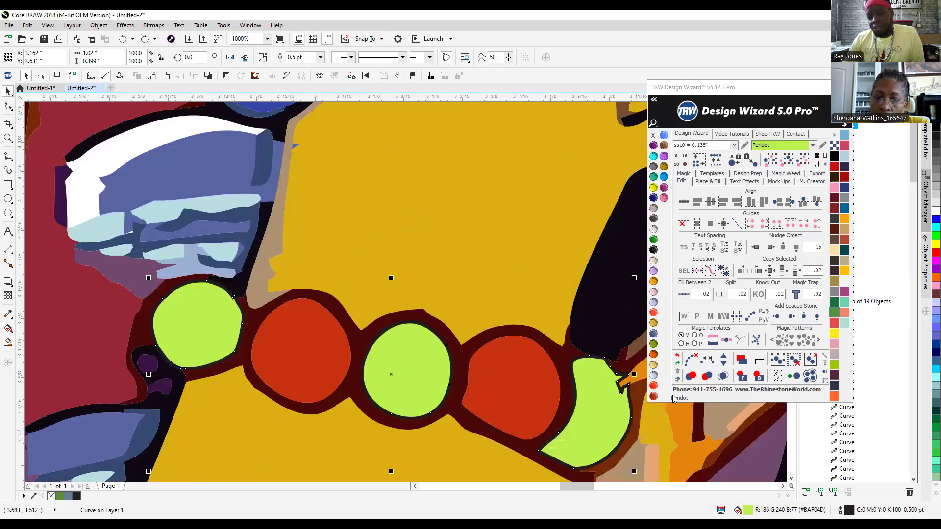
click(759, 379)
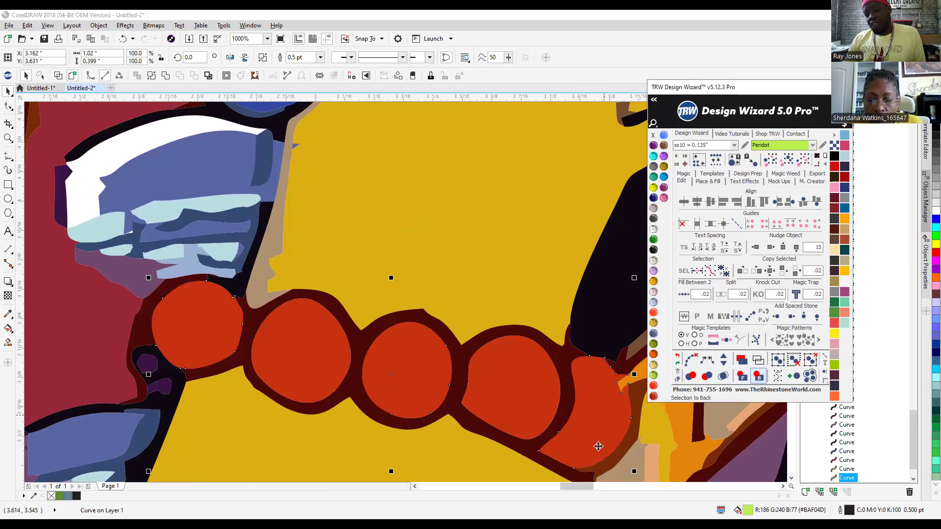
Try moving the red bead curve above the necklace, then undo that move and the preceding reordering of the Peridot beads.
click(593, 439)
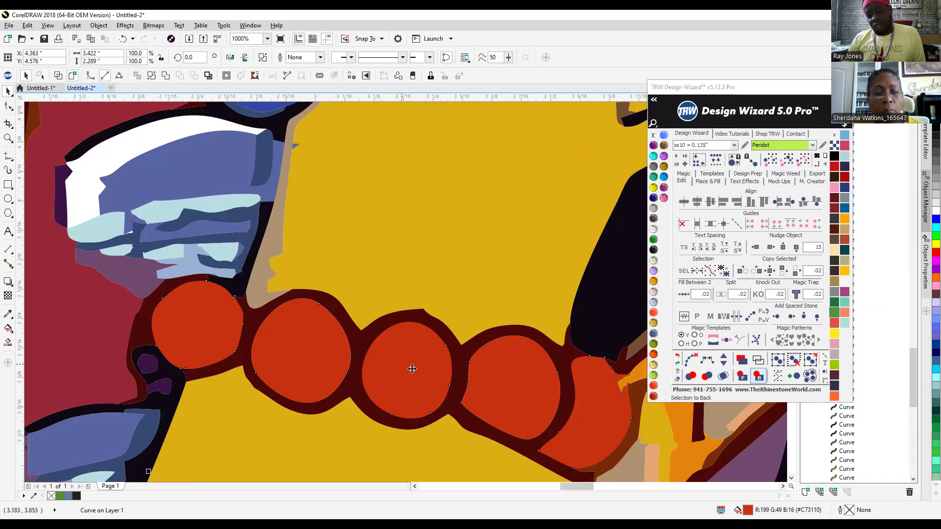
drag(317, 357, 358, 214)
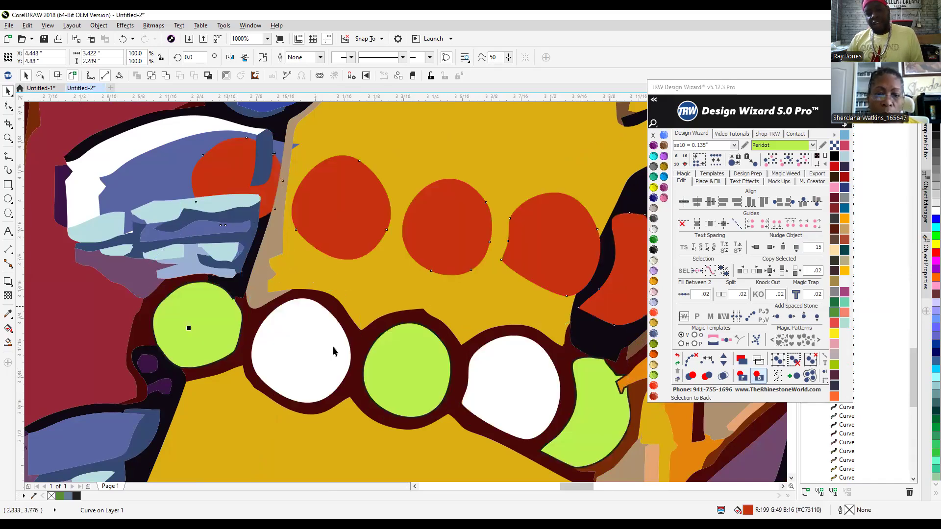
key(ctrl+z)
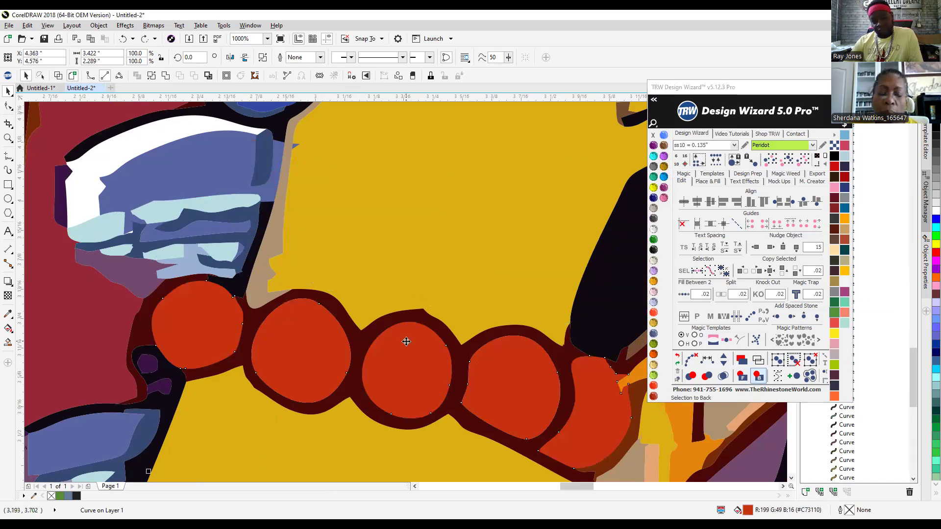
key(ctrl+z)
click(418, 361)
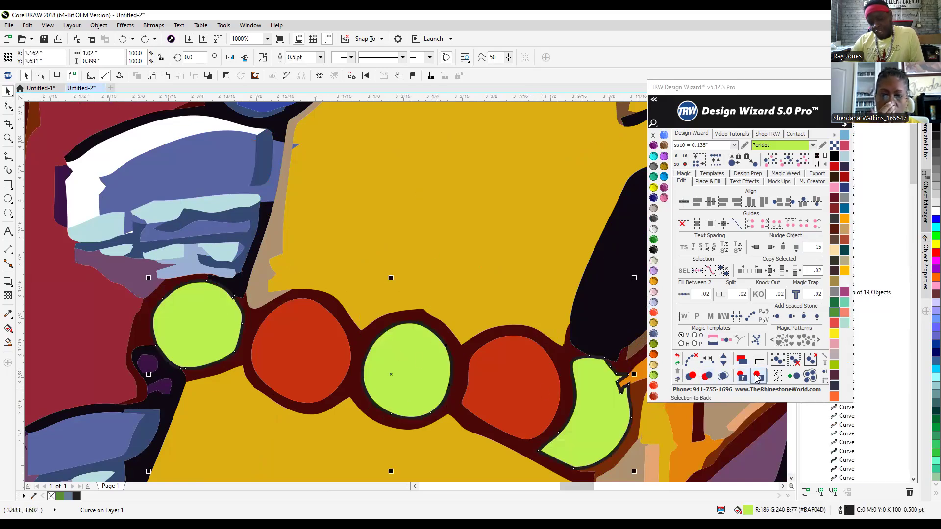
Send the Peridot bead curve behind the red necklace beads.
key(ctrl+shift+z)
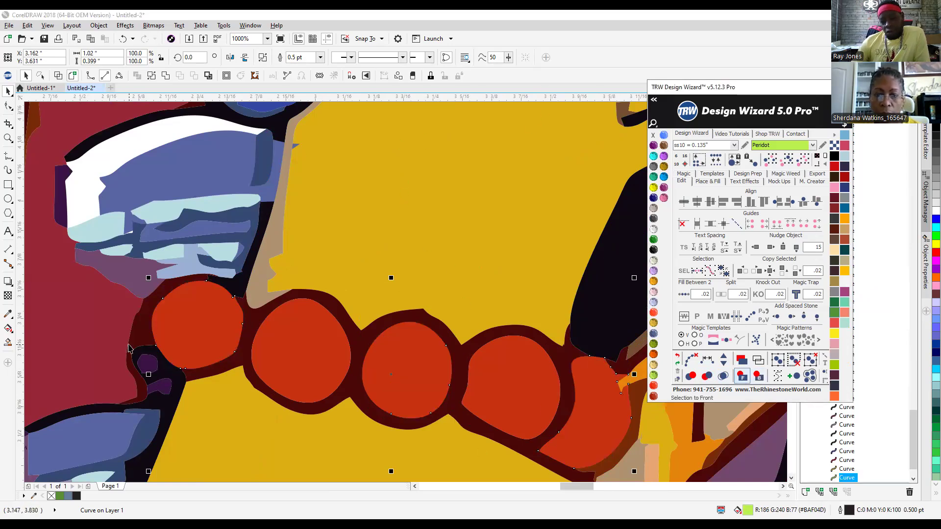
scroll(349, 274, down, 1)
scroll(321, 195, down, 1)
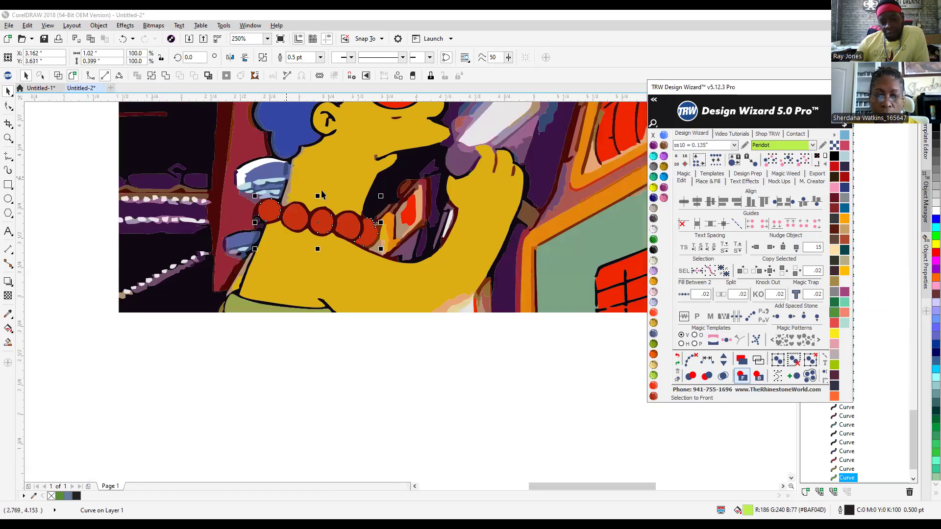
scroll(334, 196, up, 1)
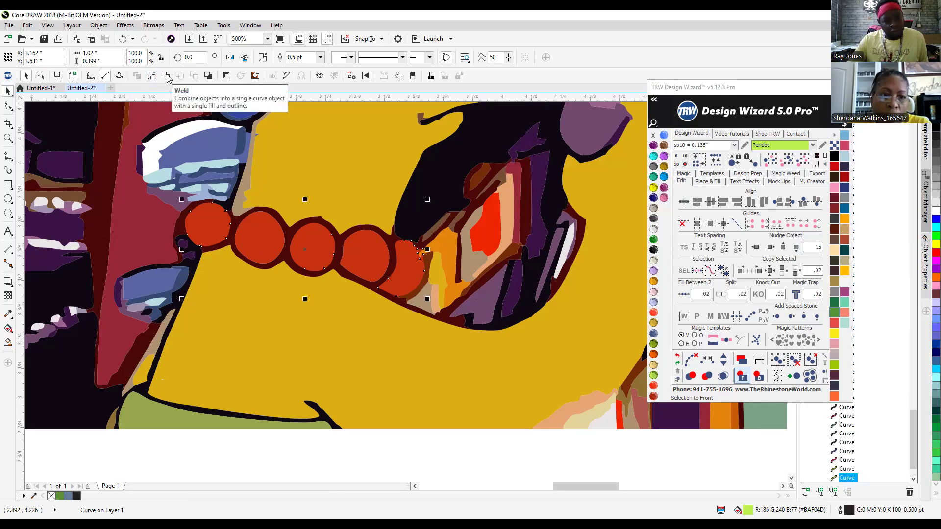
Undo the last change and trim the red bead curve with the Peridot beads.
click(677, 359)
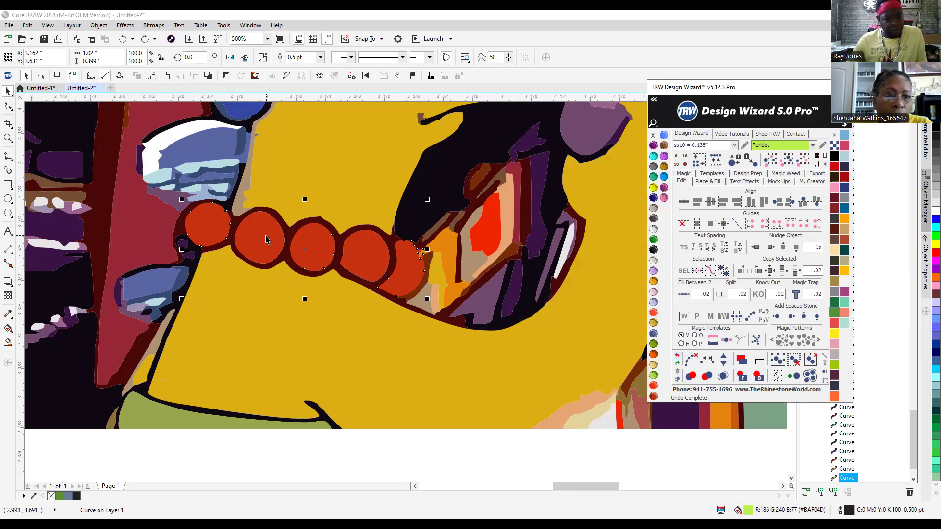
shift+click(281, 248)
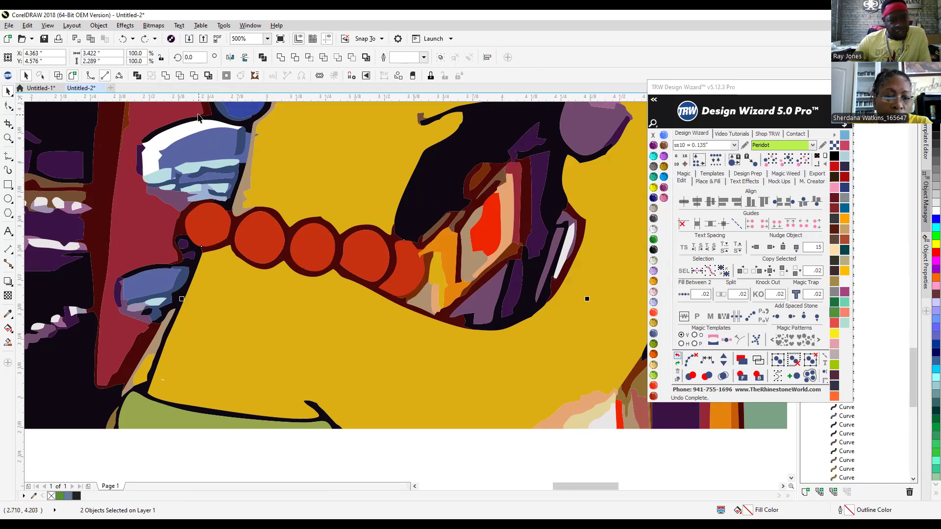
click(194, 75)
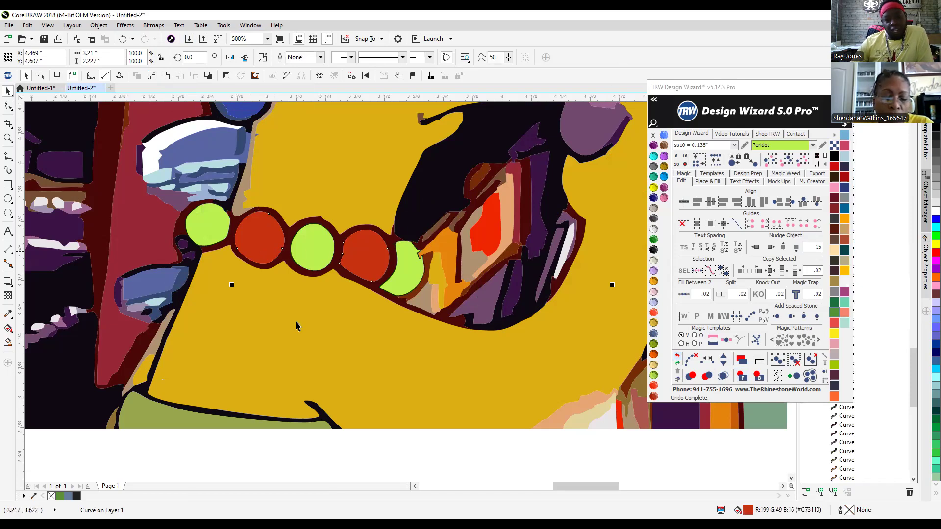
Check the Peridot bead curve's nodes with the Shape tool, then try moving it below the necklace and undo the move.
click(313, 253)
key(F10)
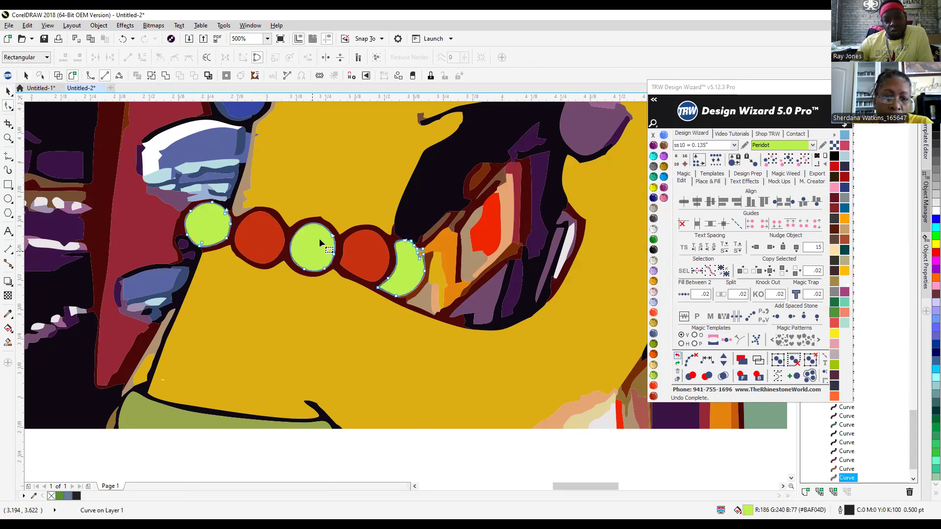
click(8, 91)
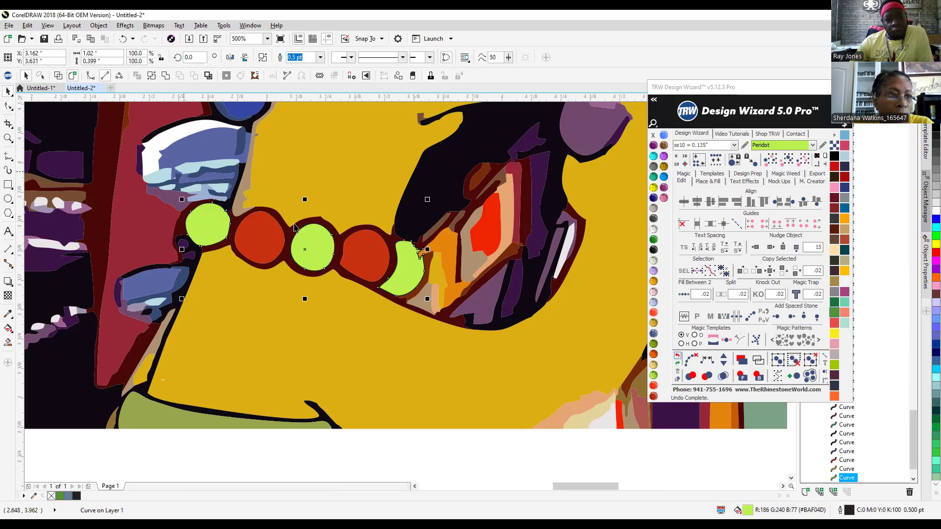
drag(313, 248, 346, 314)
key(ctrl+z)
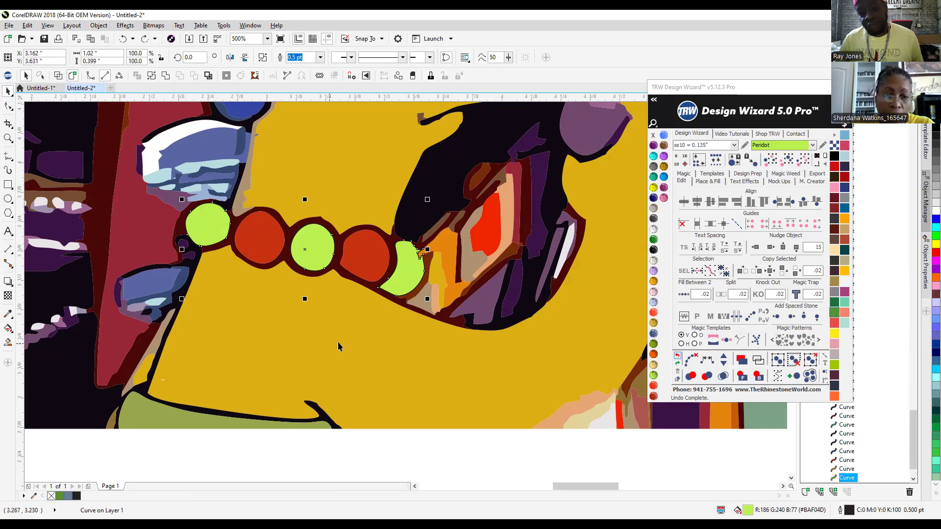
Recolour the bright red curve covering the eye and the machine panels to Crystal.
scroll(286, 228, down, 5)
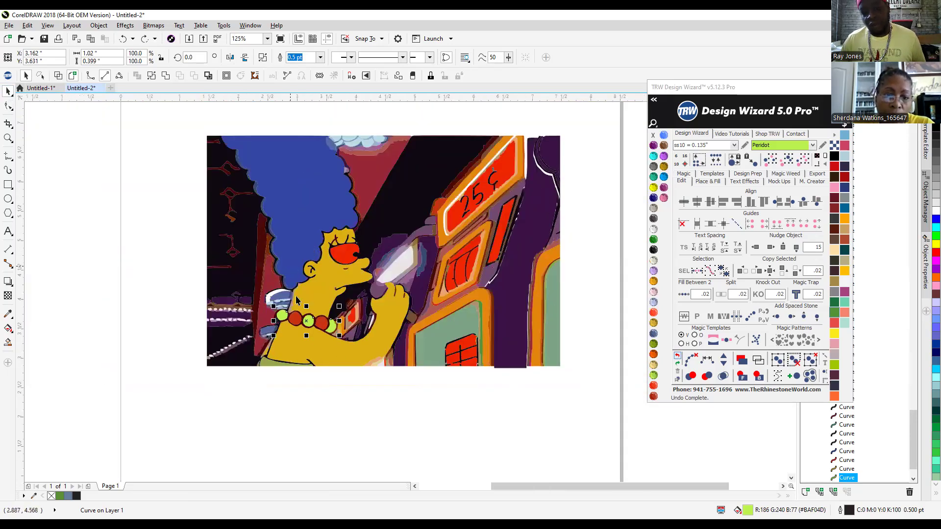
click(458, 434)
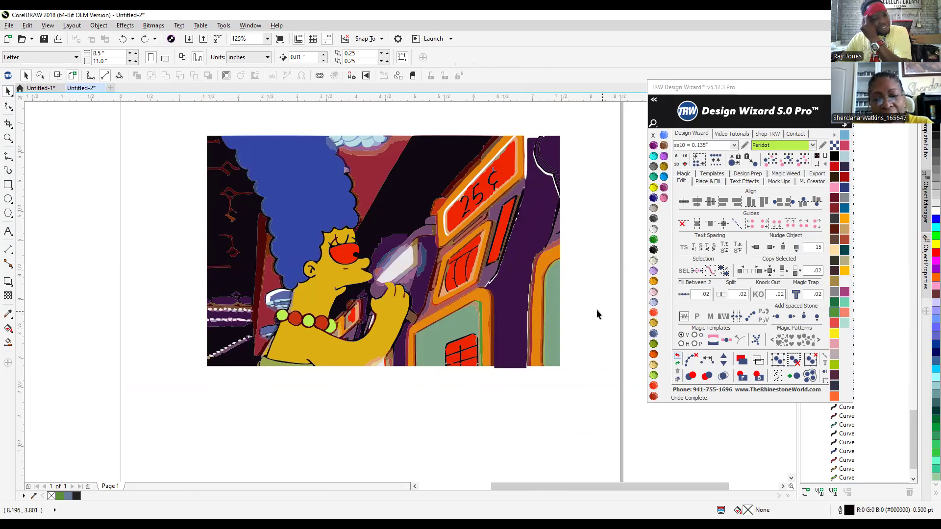
click(348, 256)
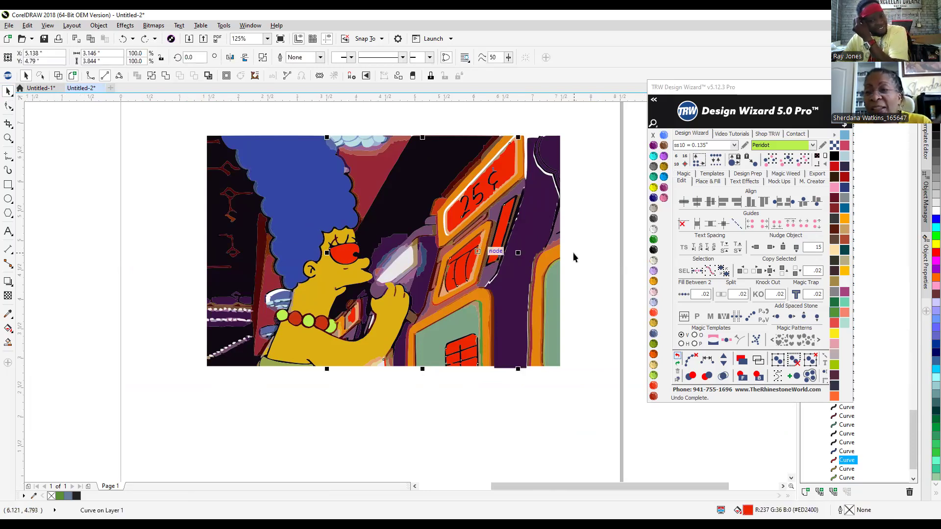
click(654, 230)
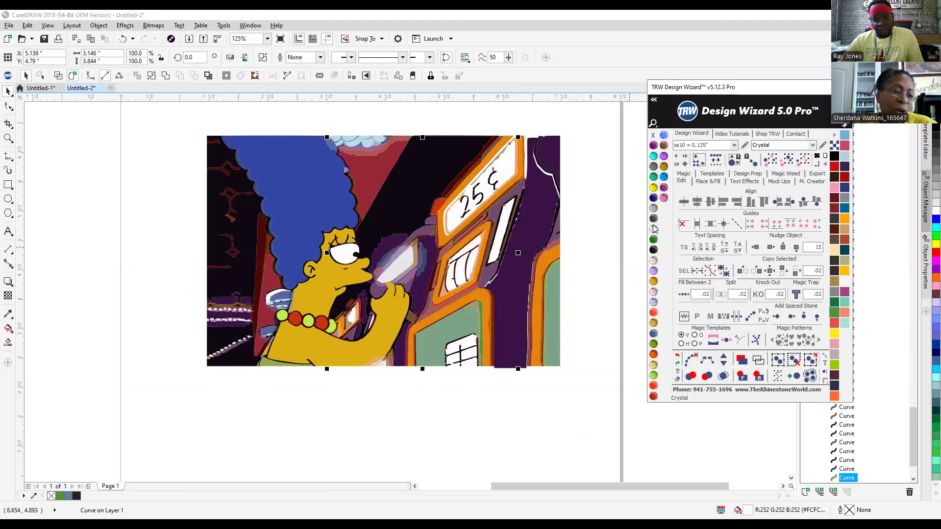
Try to delete the two large black background shapes from the traced cartoon image.
click(463, 407)
scroll(249, 412, down, 1)
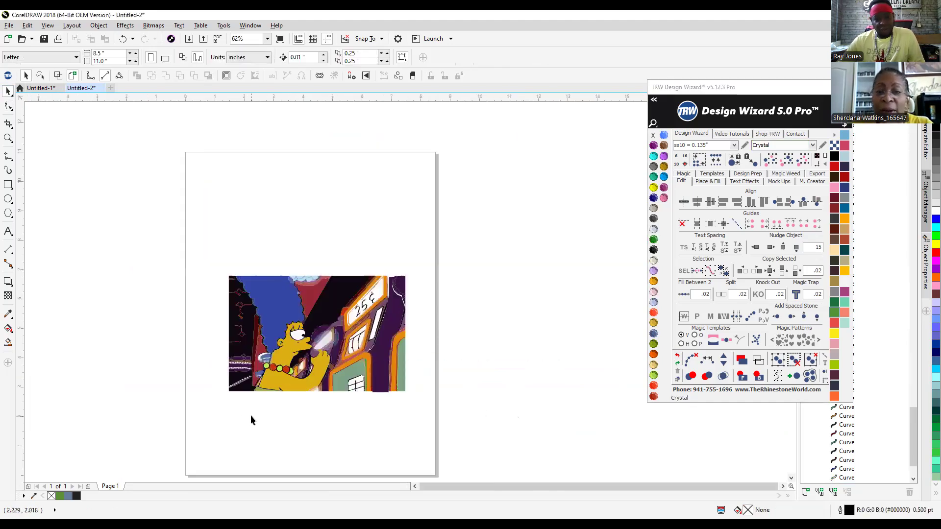
scroll(272, 398, up, 1)
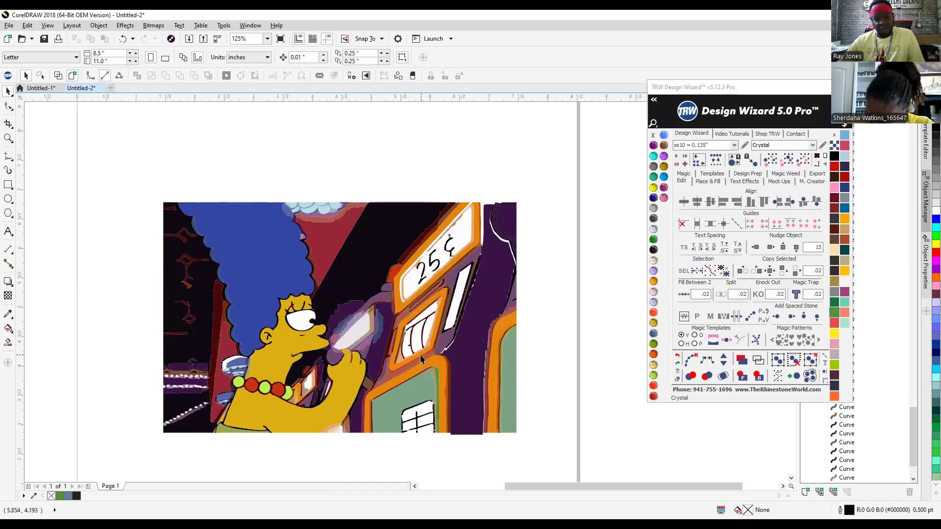
click(201, 301)
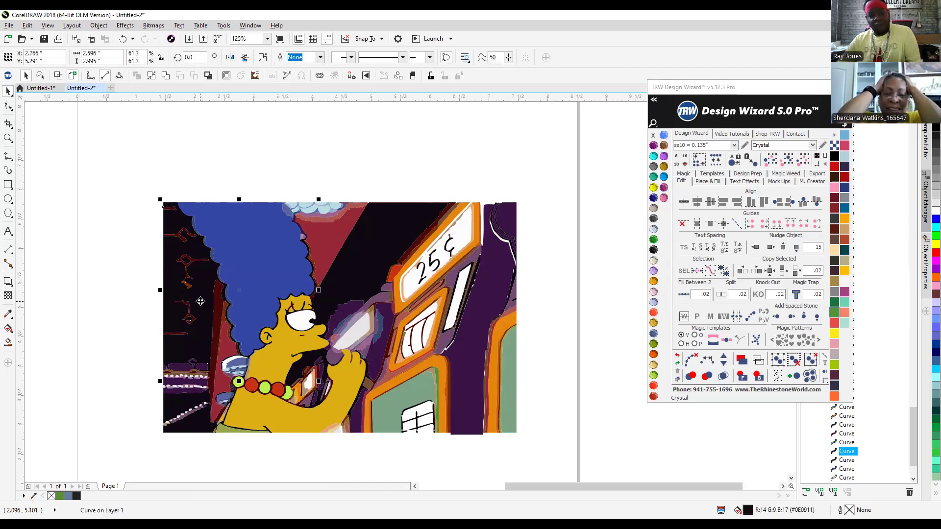
key(Delete)
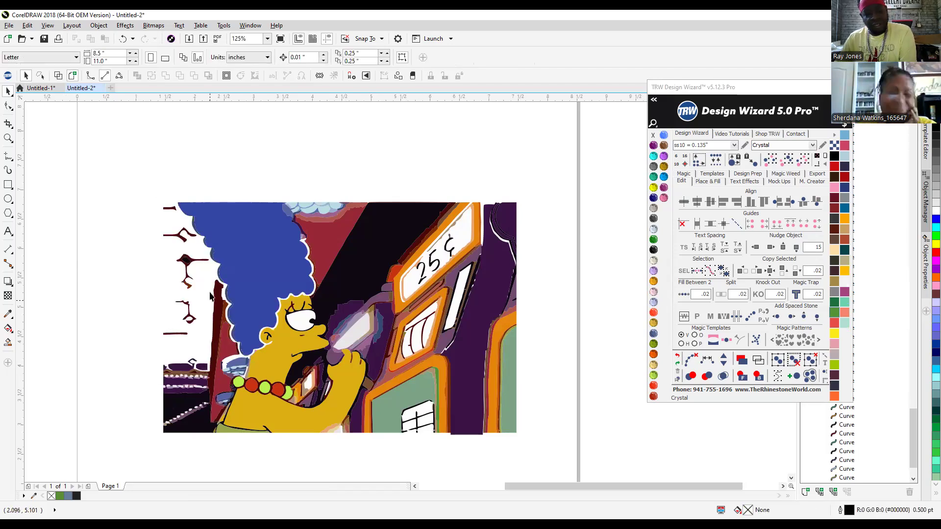
click(375, 251)
key(Delete)
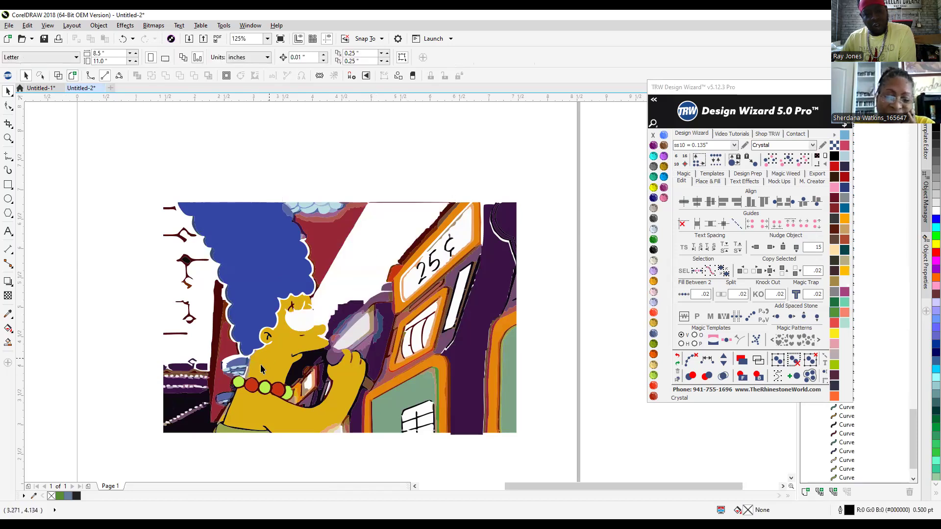
Undo both deletions of the black background shapes and clear the selection.
key(ctrl+z)
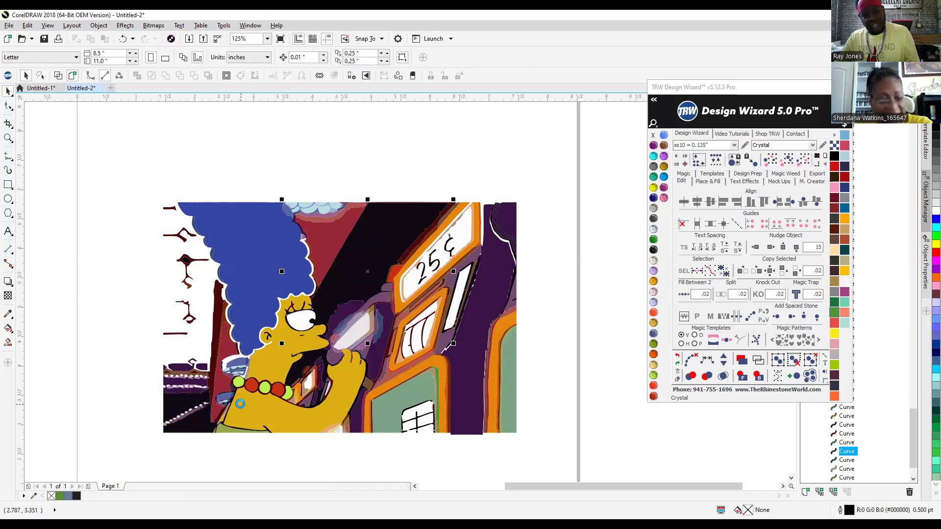
key(ctrl+z)
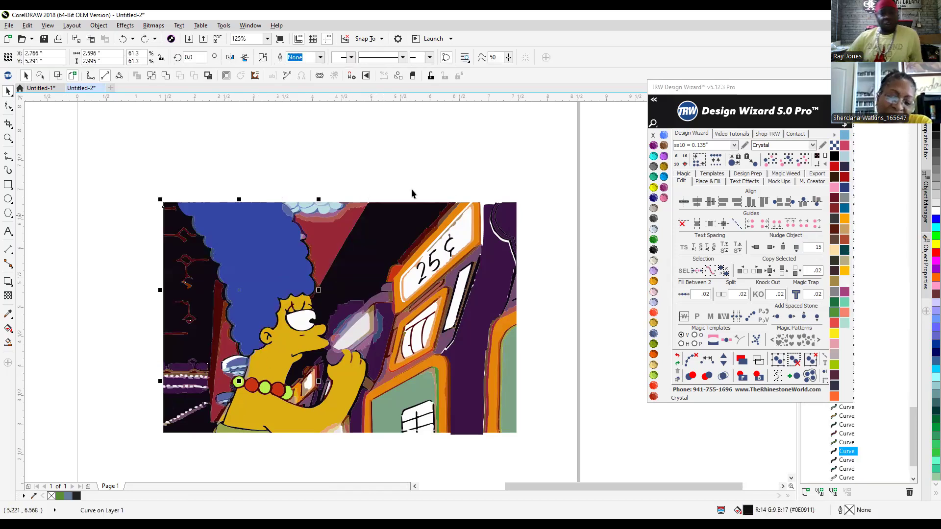
click(435, 153)
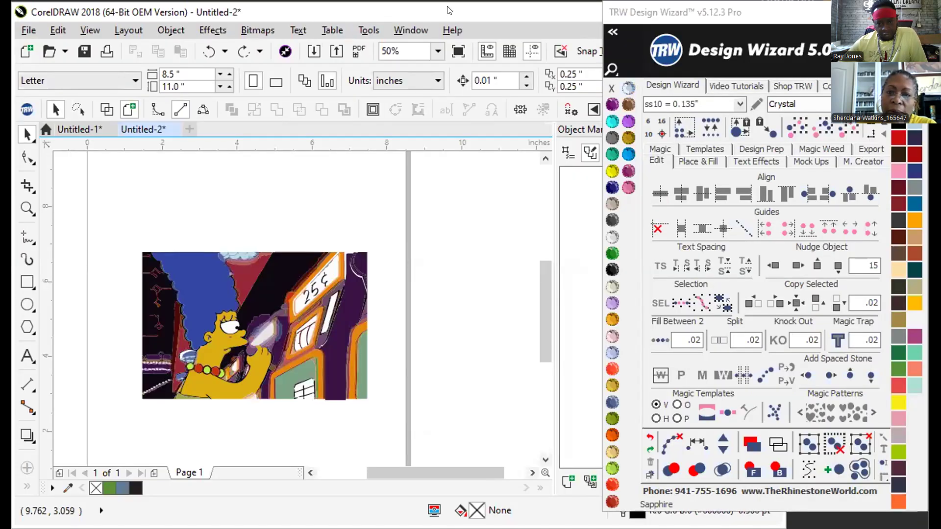
Switch to Microsoft Edge and search the web for "remove bg".
drag(449, 10, 249, 29)
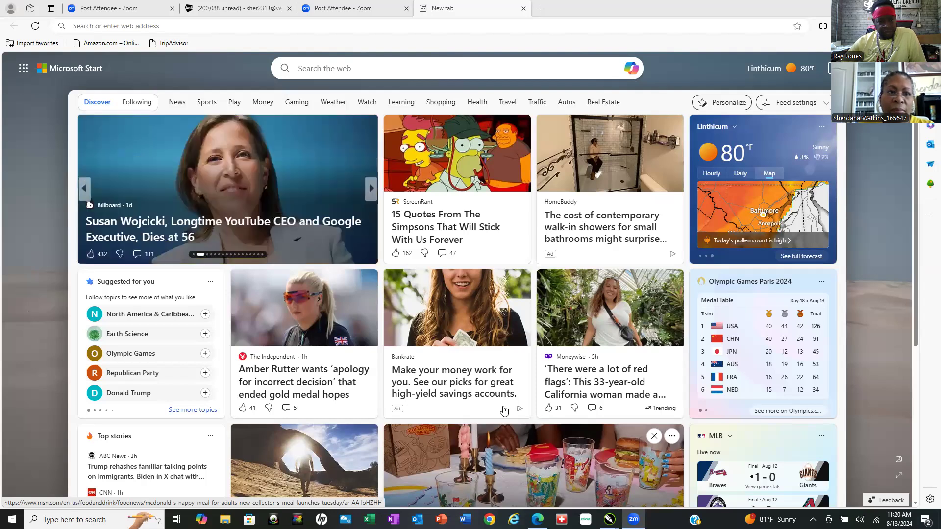
click(148, 24)
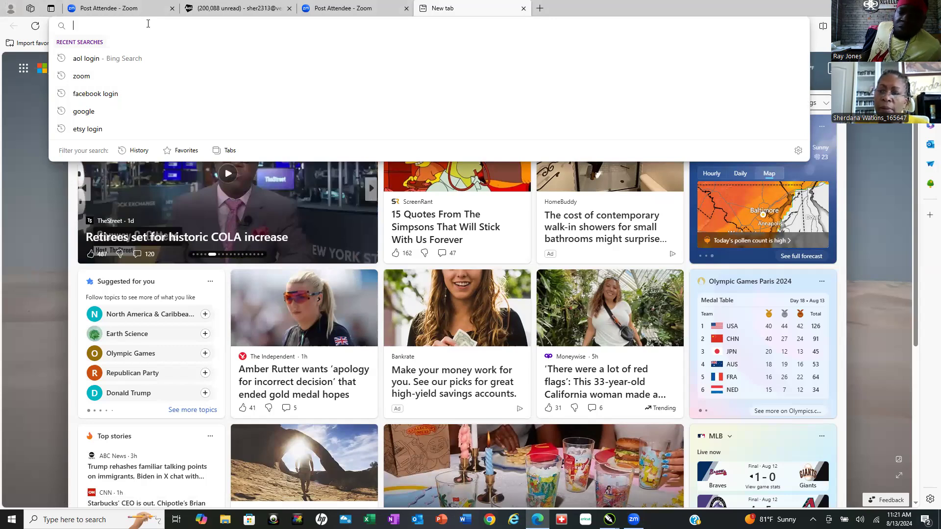
text(remove)
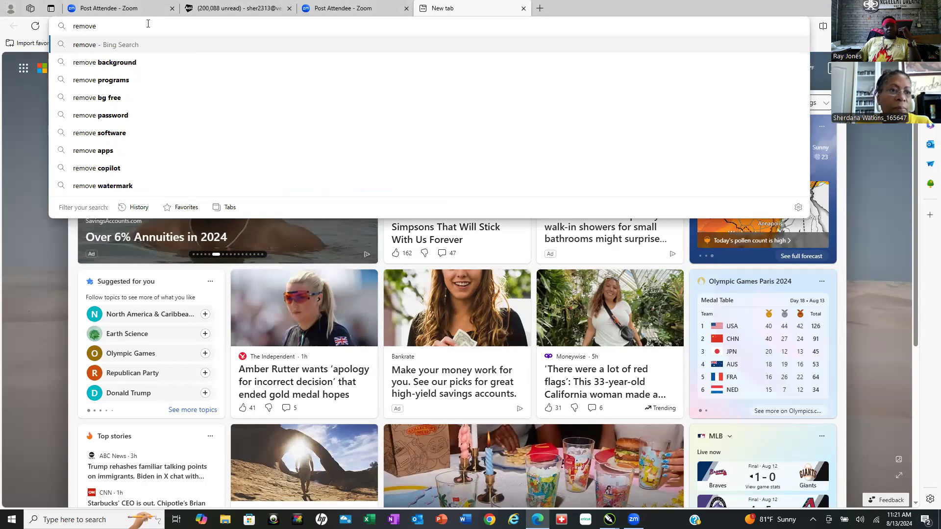
text( bg)
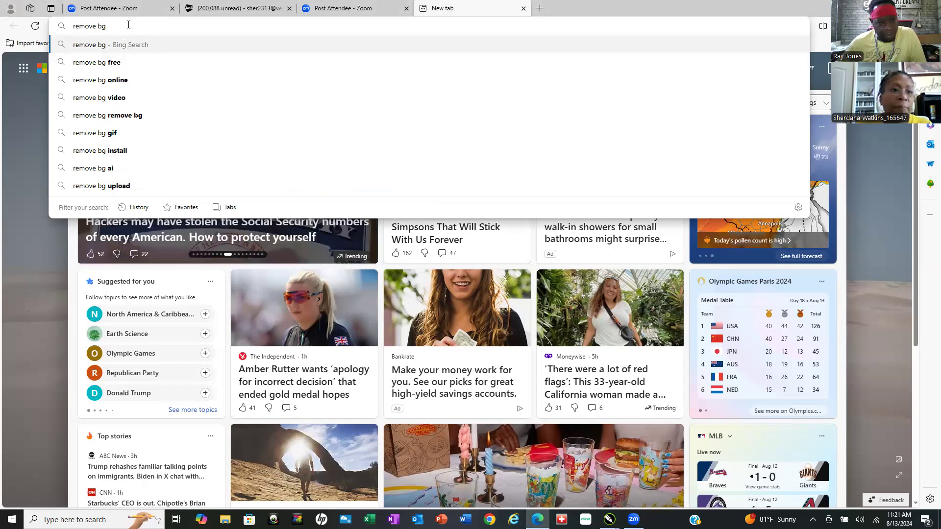
key(Return)
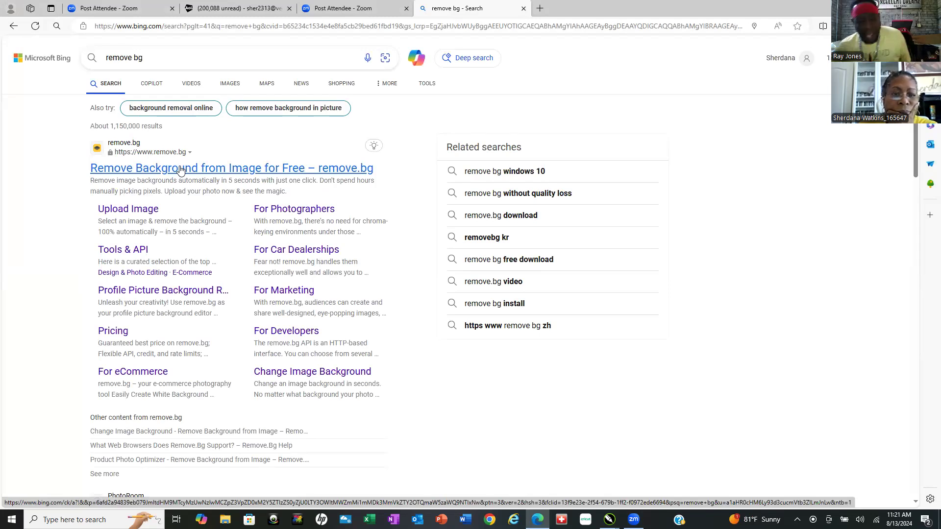
Dismiss the site preview and open the Upload Image page of remove.bg from the search results.
mouse_move(180, 170)
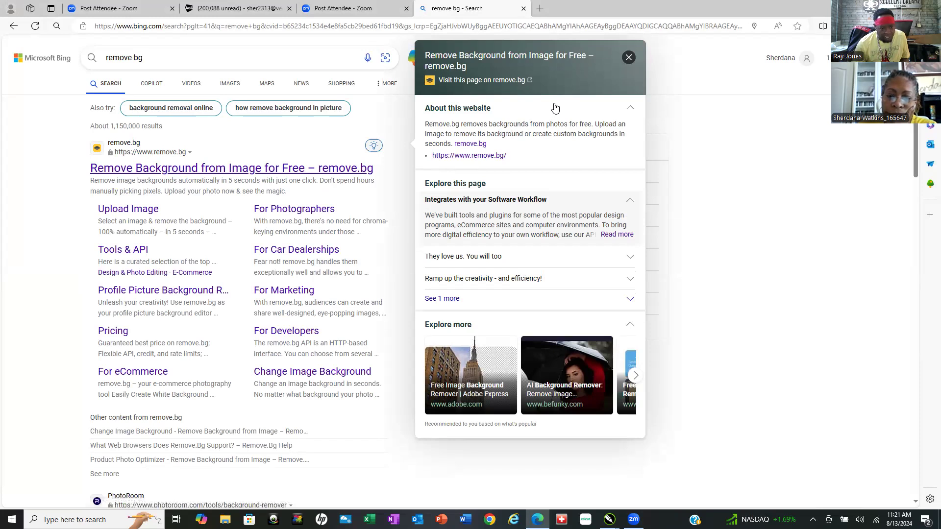
click(629, 59)
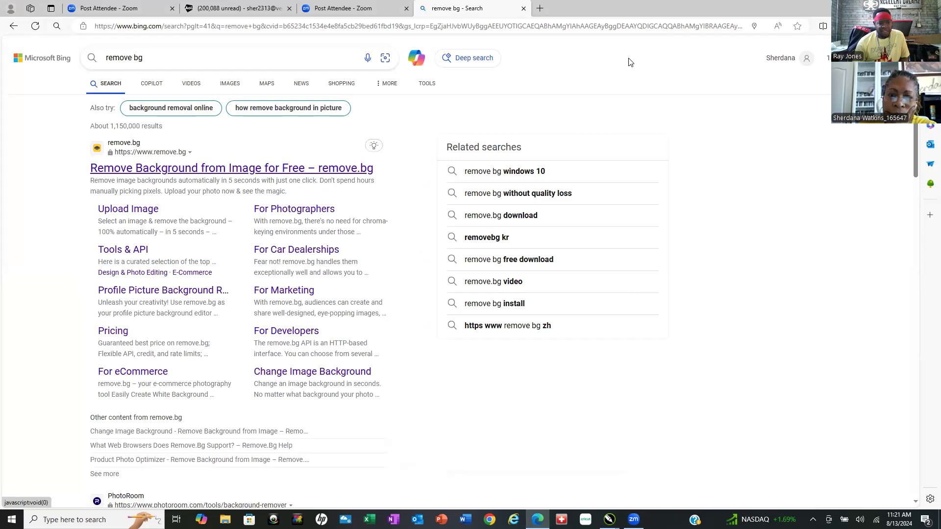
click(123, 212)
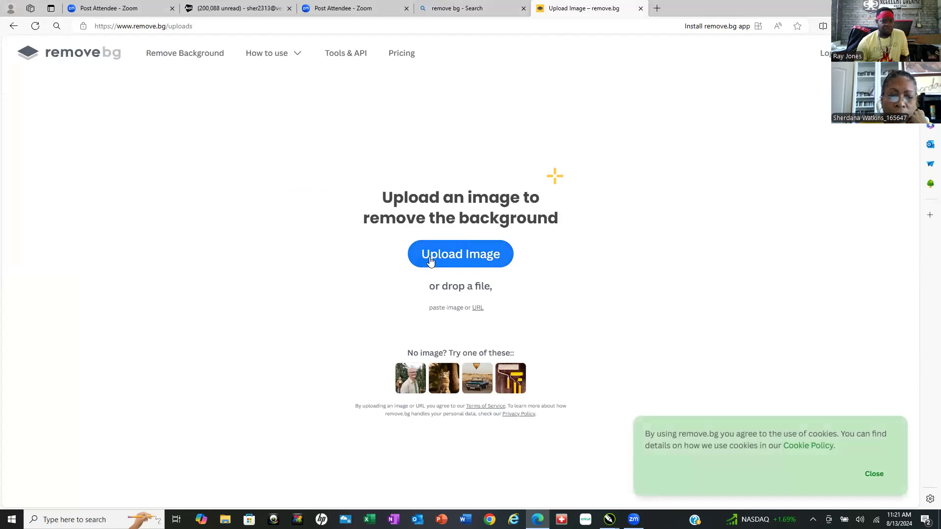
Upload the Marge Simpson picture from the Clip Art folder for background removal and close the file dialog.
click(461, 254)
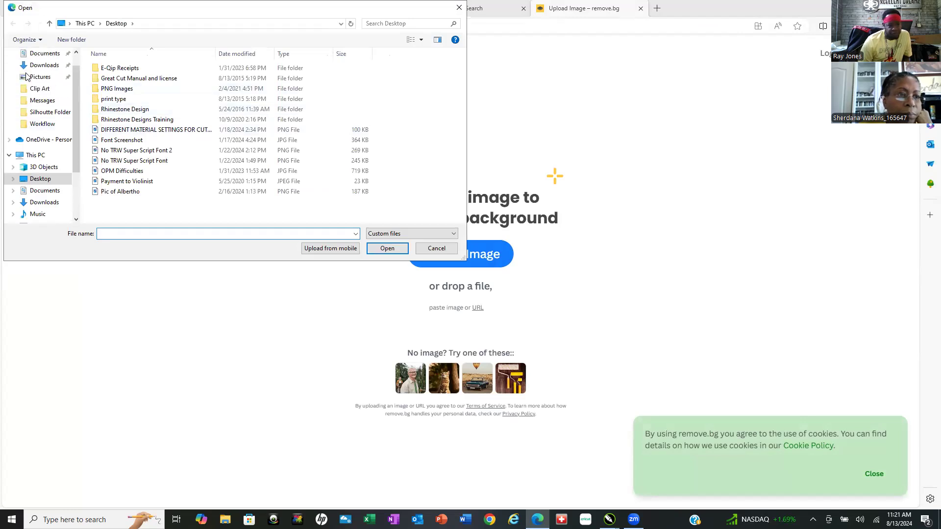
click(55, 89)
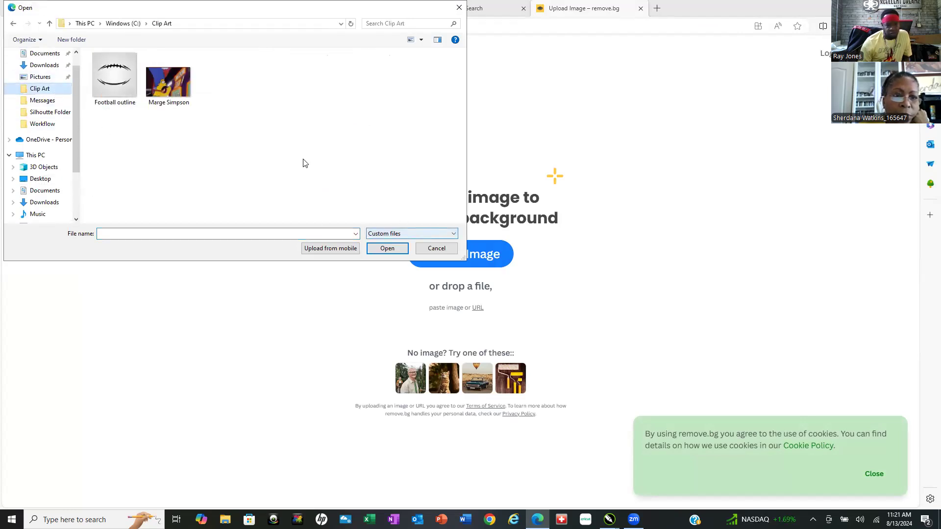
click(179, 90)
drag(179, 90, 504, 273)
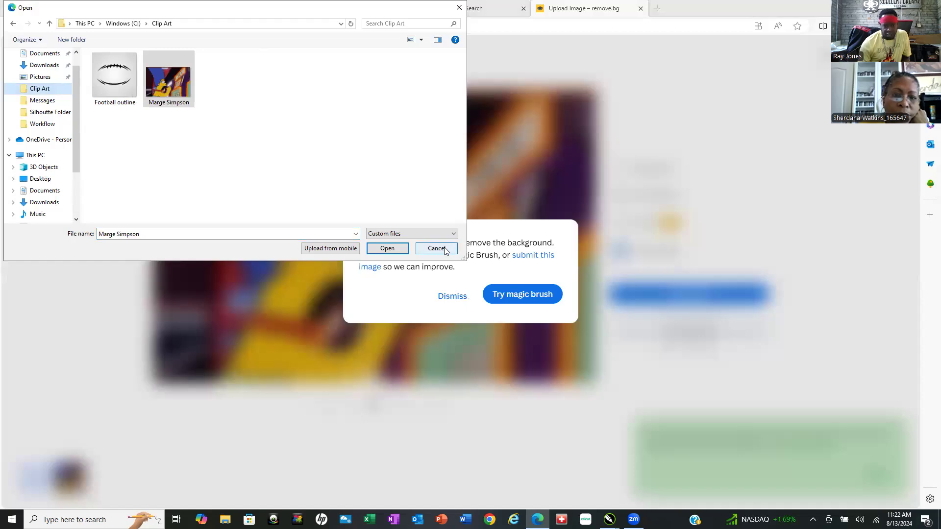
click(445, 249)
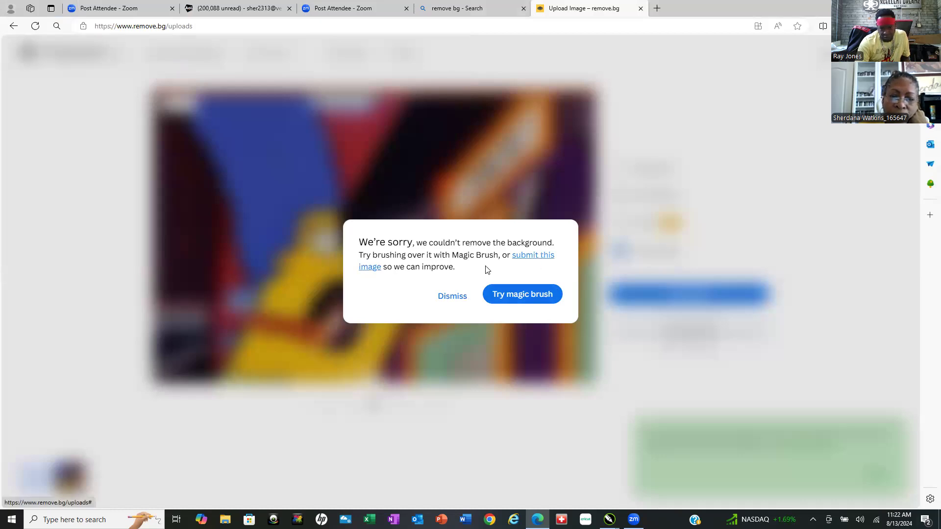
Start the Magic Brush in Erase mode on the uploaded picture and reduce its brush size.
click(522, 295)
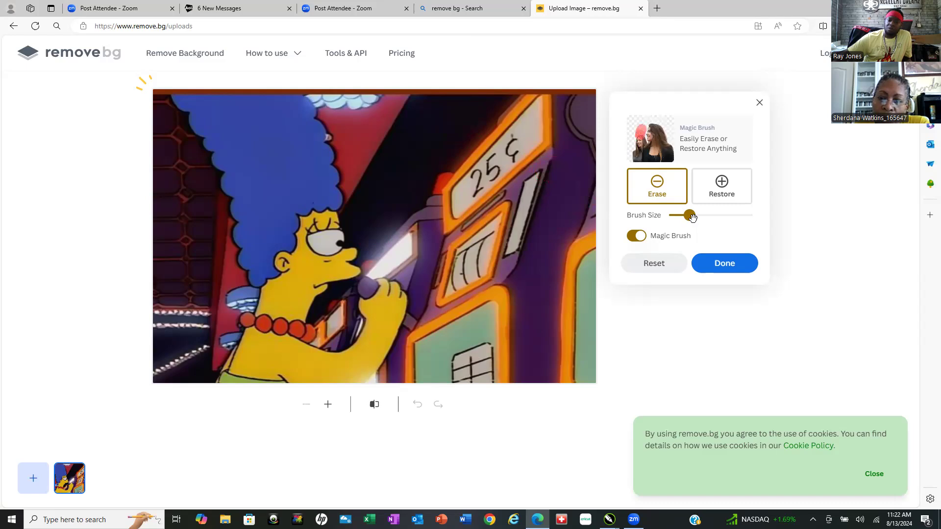
drag(691, 216, 679, 215)
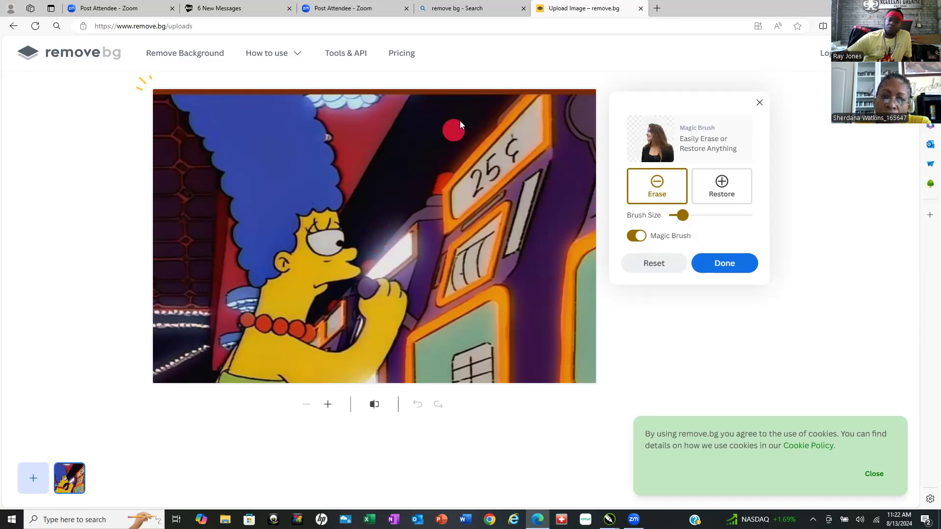
Try to erase the black background between the character and the 25¢ machine, and undo the erasures.
mouse_move(487, 109)
mouse_down()
mouse_move(473, 116)
mouse_move(422, 101)
mouse_move(496, 98)
mouse_up()
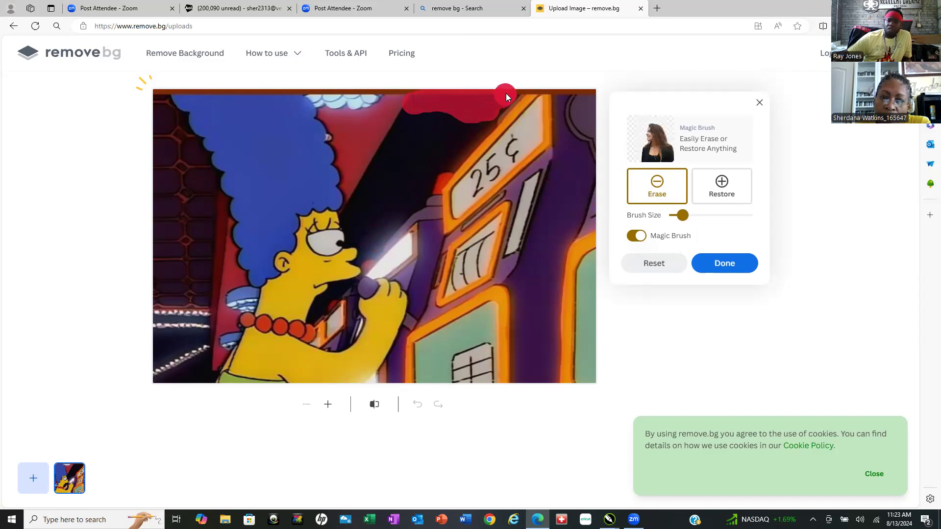
mouse_move(507, 93)
mouse_down()
mouse_move(484, 123)
mouse_move(446, 113)
mouse_up()
drag(404, 172, 356, 233)
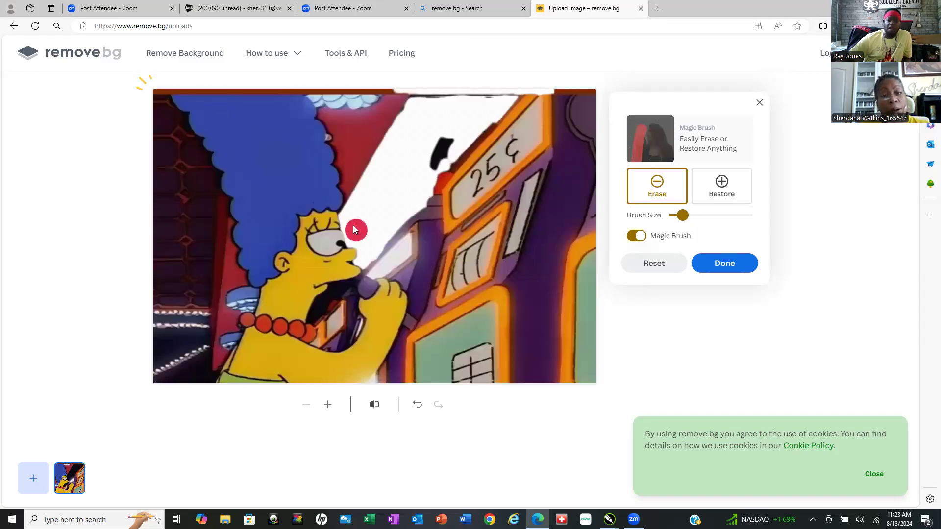
click(446, 138)
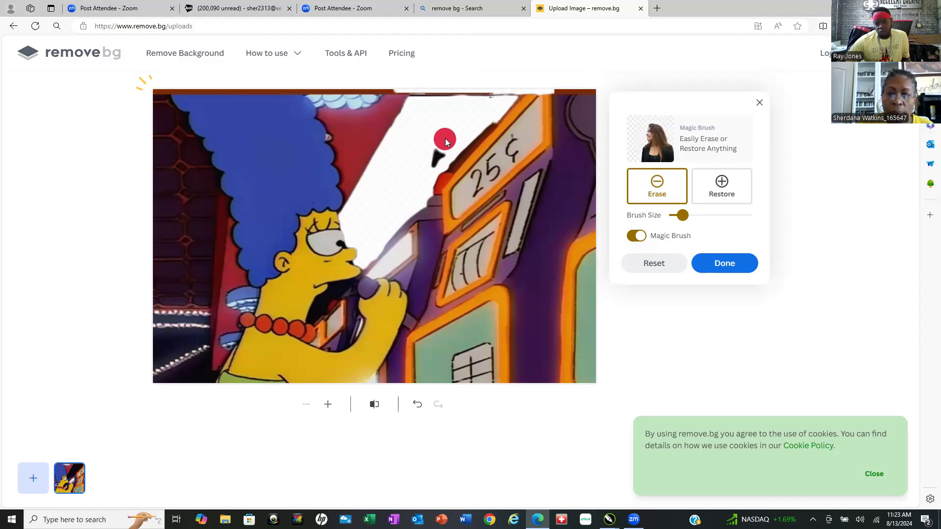
click(416, 406)
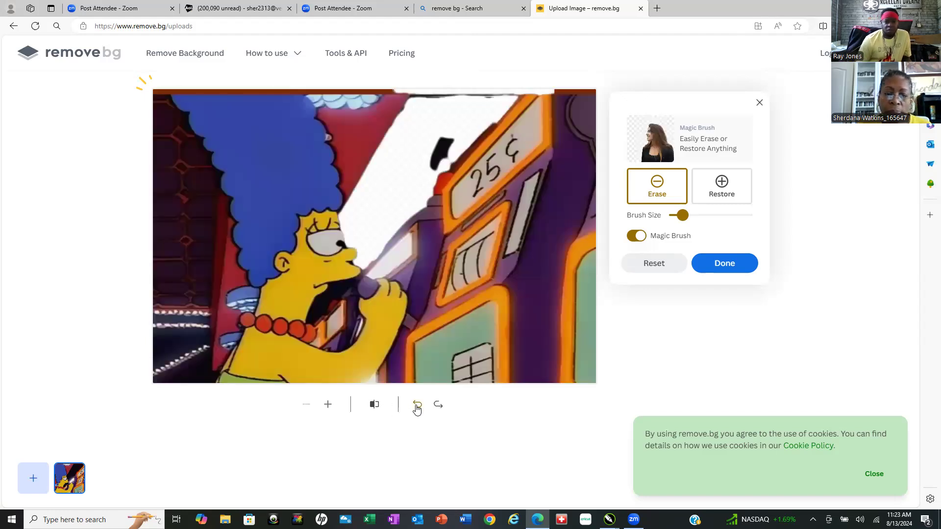
click(416, 407)
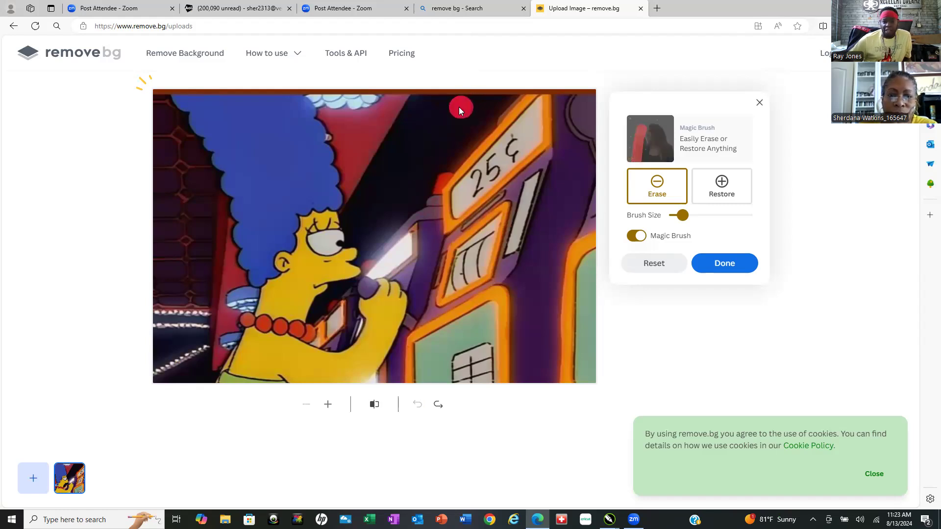
Erase the black background between the character's face and the 25¢ machine with successive Magic Brush strokes.
drag(459, 107, 443, 119)
drag(405, 171, 366, 225)
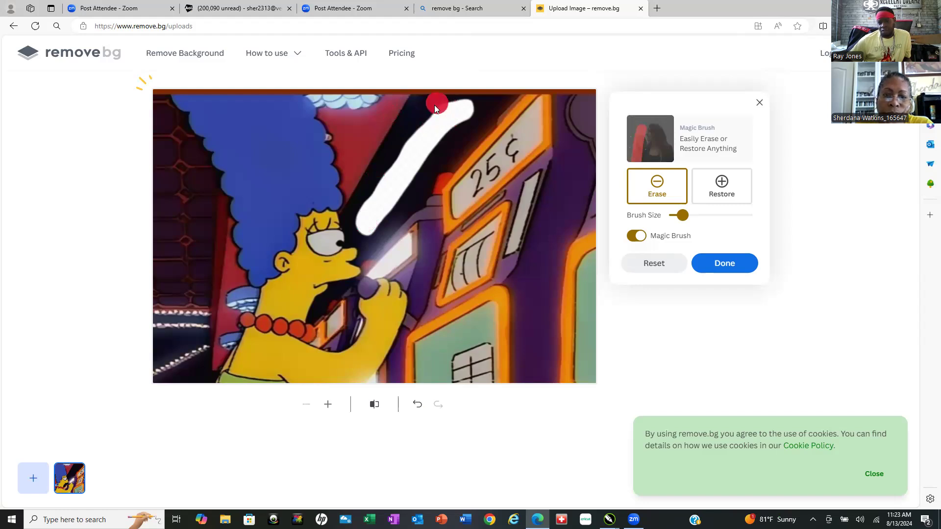
mouse_move(412, 128)
mouse_down()
mouse_move(400, 131)
mouse_move(426, 103)
mouse_move(360, 211)
mouse_up()
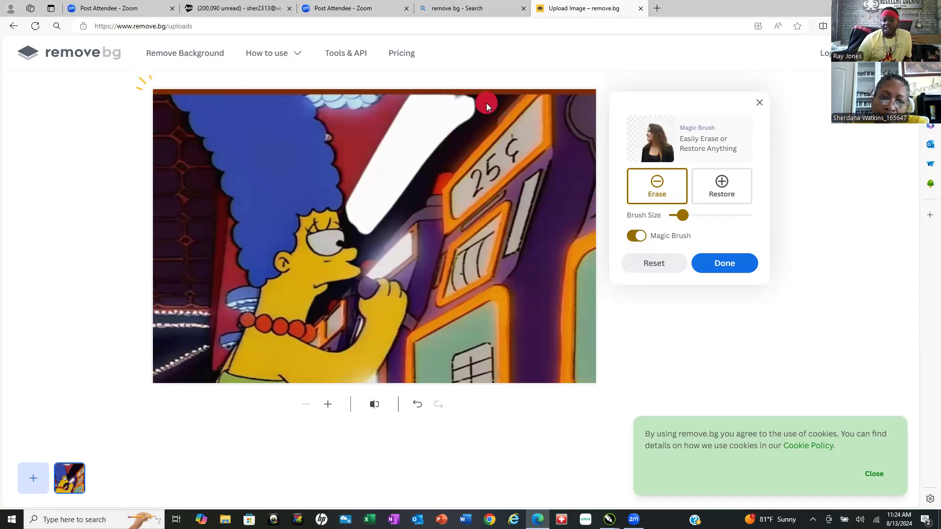
drag(486, 103, 410, 183)
drag(384, 218, 368, 242)
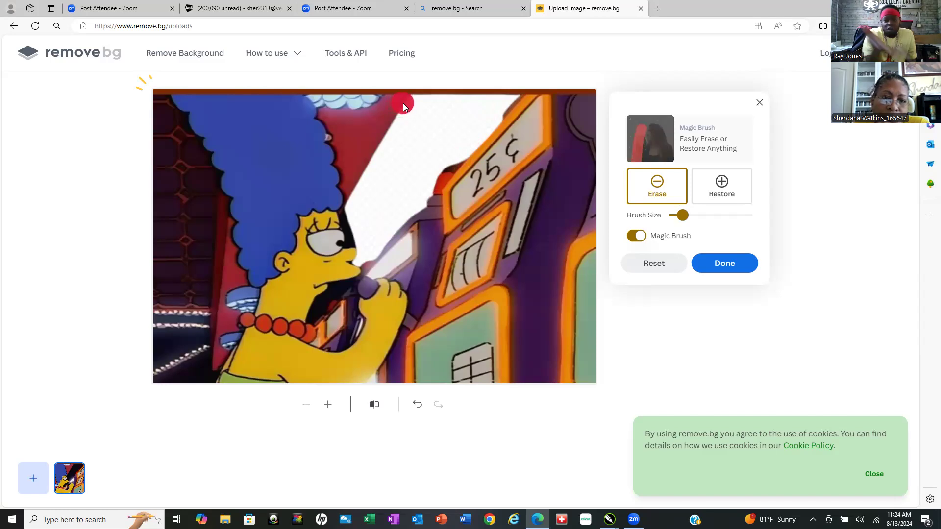
Erase the red wall and the pale blue cloud shape next to the front of the blue hair.
drag(375, 121, 354, 150)
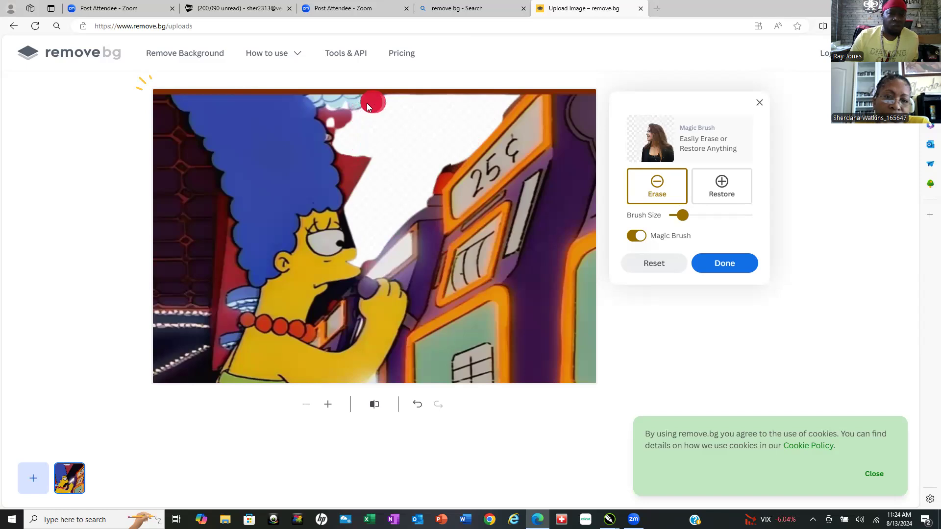
drag(342, 110, 335, 118)
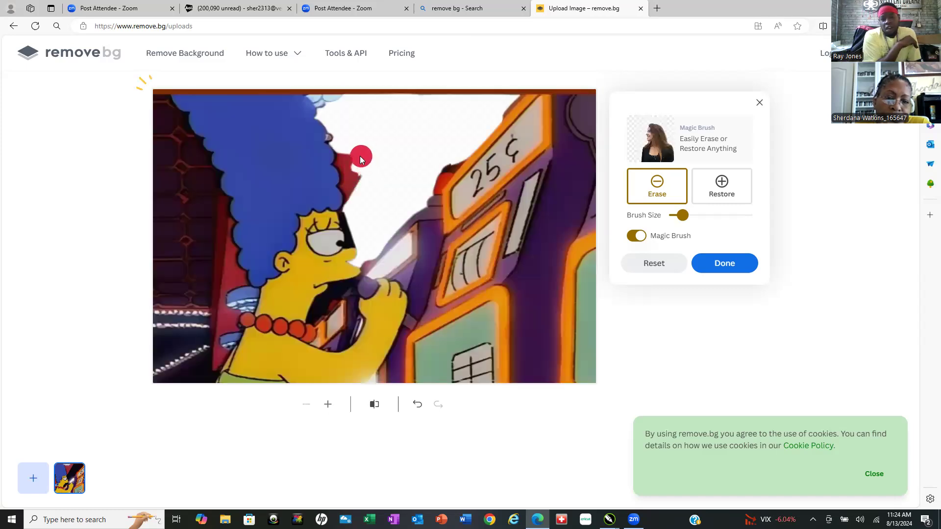
drag(353, 157, 354, 194)
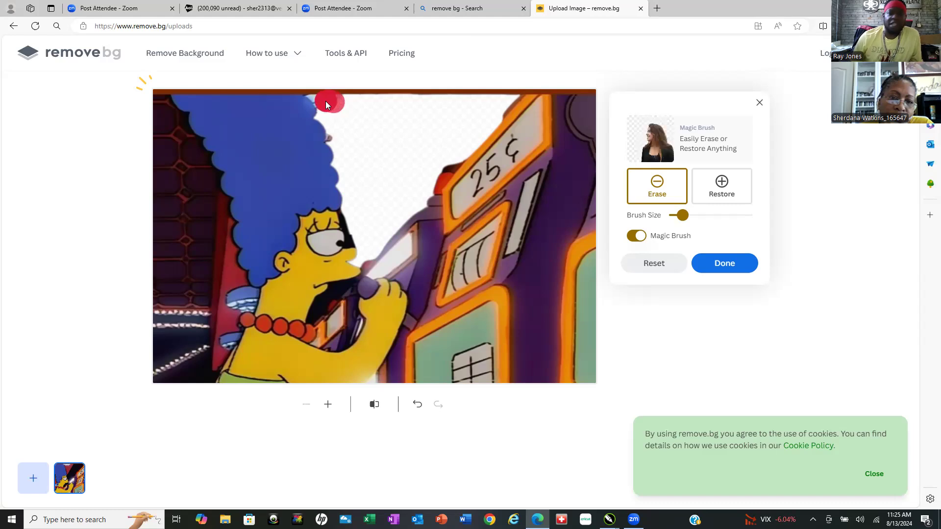
click(326, 101)
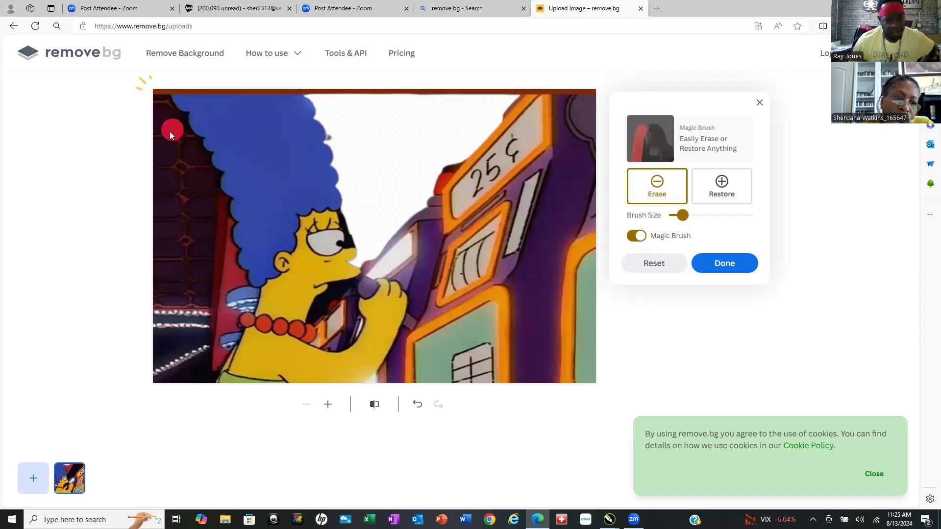
Try to erase the dark brick wall behind the character with one long Magic Brush stroke, and undo it.
drag(163, 117, 181, 206)
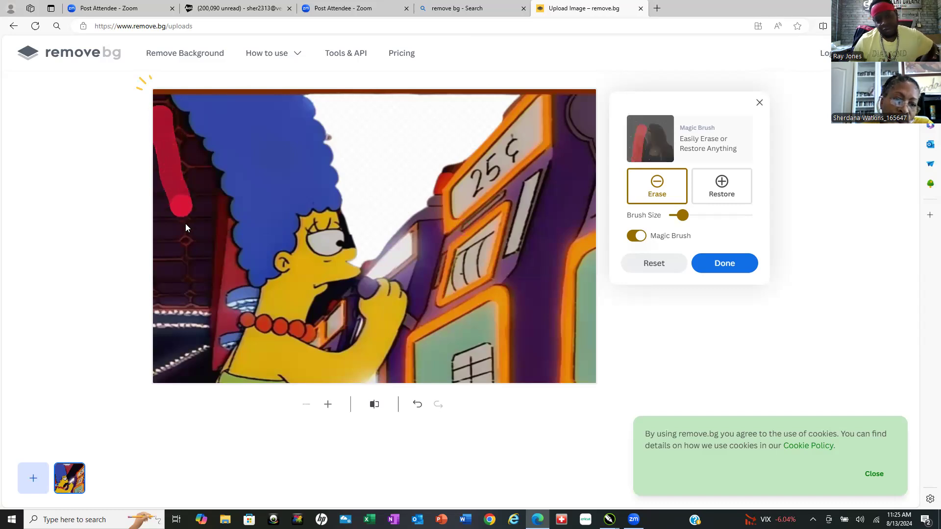
drag(204, 311, 194, 334)
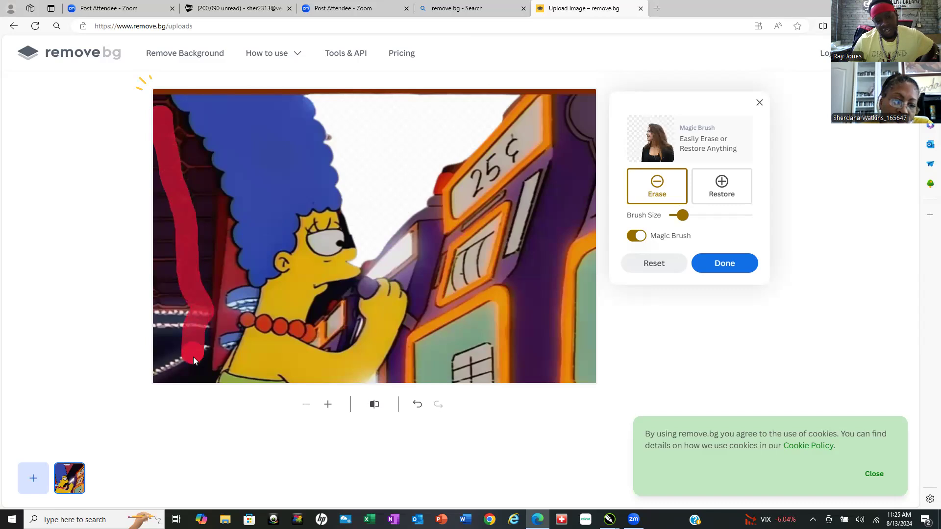
drag(193, 368, 192, 368)
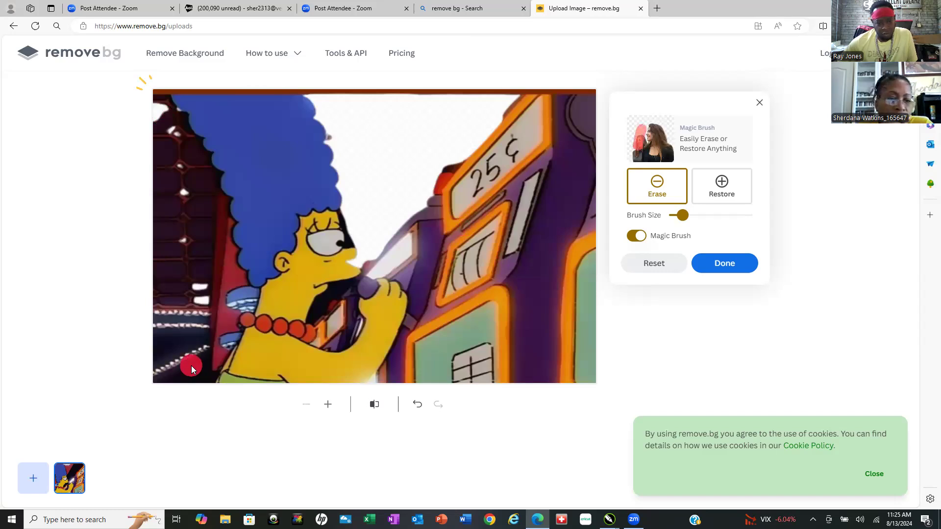
click(417, 406)
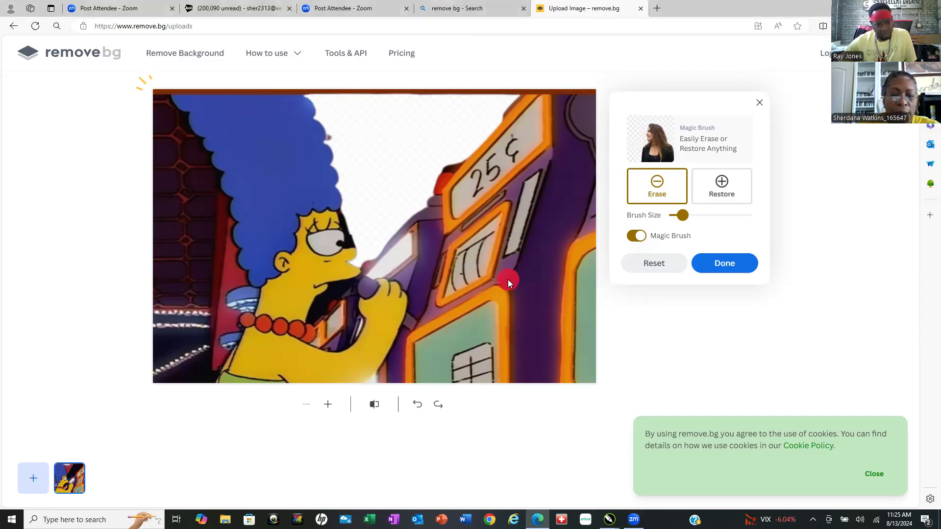
Erase the wall strip running along the back of the blue hair and shoulder down to the picture's lower edge.
click(171, 114)
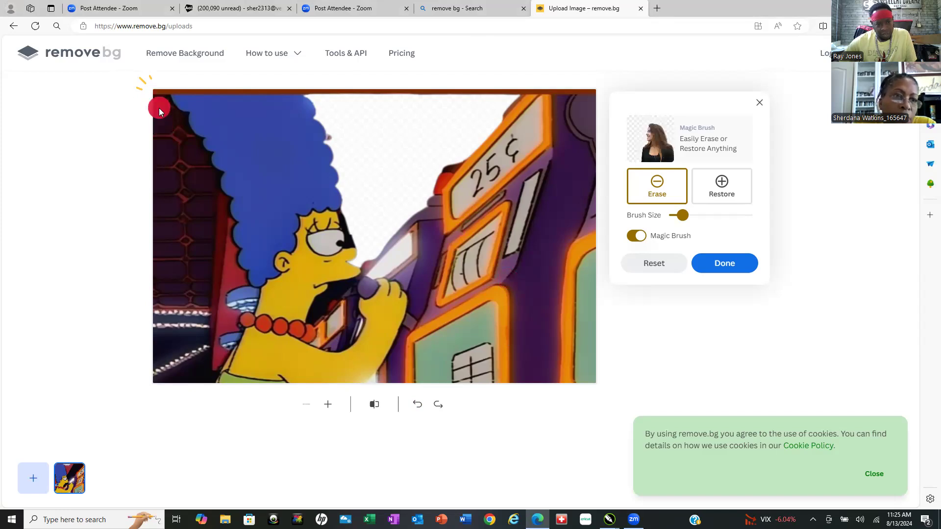
drag(158, 107, 179, 137)
drag(192, 173, 198, 188)
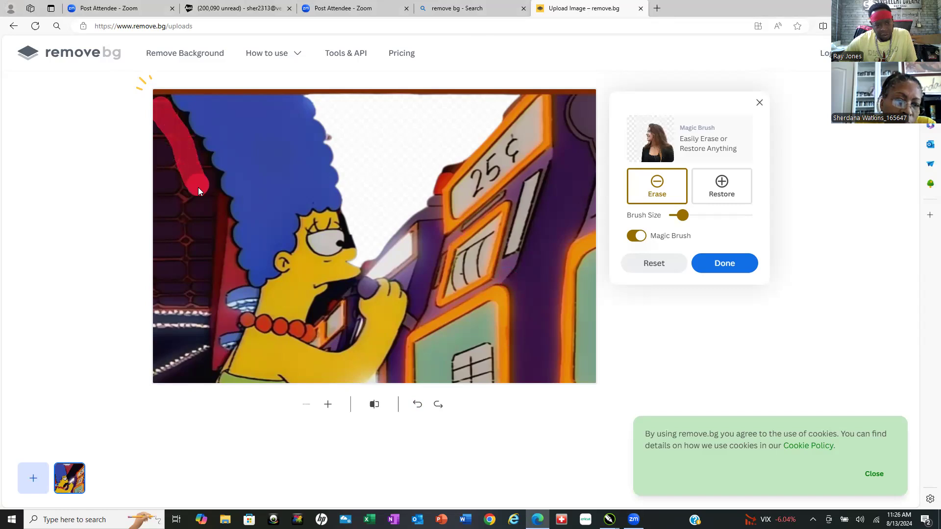
mouse_move(218, 229)
mouse_down()
mouse_move(216, 252)
mouse_move(242, 302)
mouse_move(222, 313)
mouse_move(227, 330)
mouse_move(196, 395)
mouse_up()
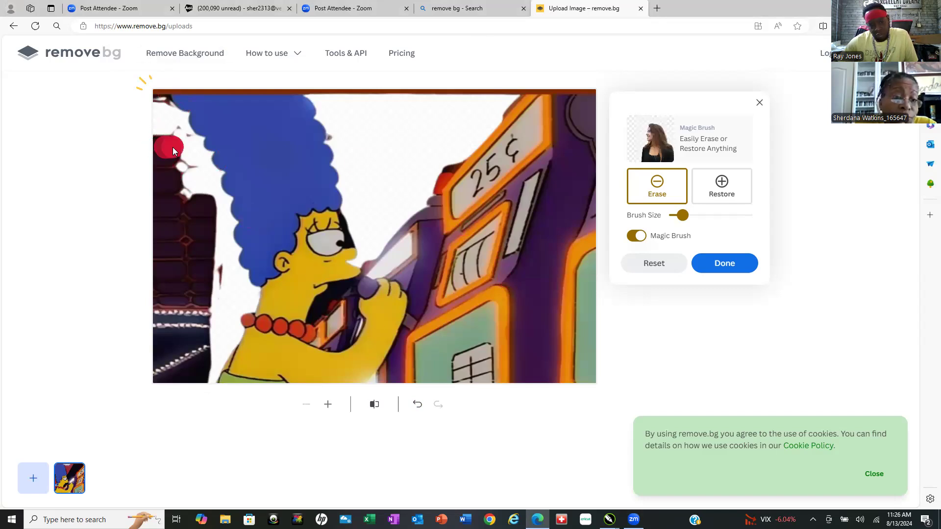
Erase the remaining dark wall behind the character, including the leftover bit in the picture's upper corner.
mouse_move(199, 207)
mouse_down()
mouse_move(207, 212)
mouse_move(193, 224)
mouse_move(162, 221)
mouse_up()
mouse_move(155, 276)
mouse_down()
mouse_move(159, 400)
mouse_move(160, 299)
mouse_up()
mouse_move(177, 263)
mouse_down()
mouse_move(173, 370)
mouse_move(186, 381)
mouse_move(204, 373)
mouse_move(203, 224)
mouse_move(222, 286)
mouse_up()
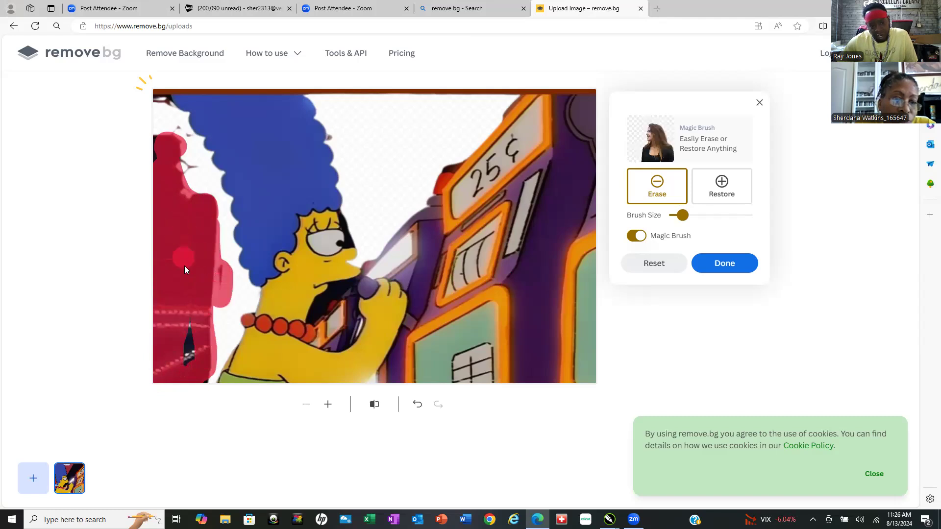
drag(180, 248, 184, 360)
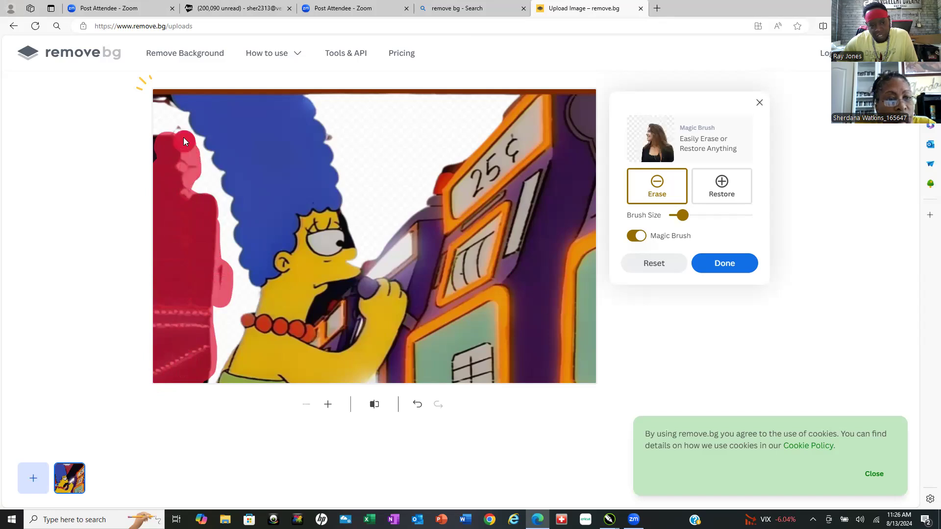
drag(152, 97, 150, 85)
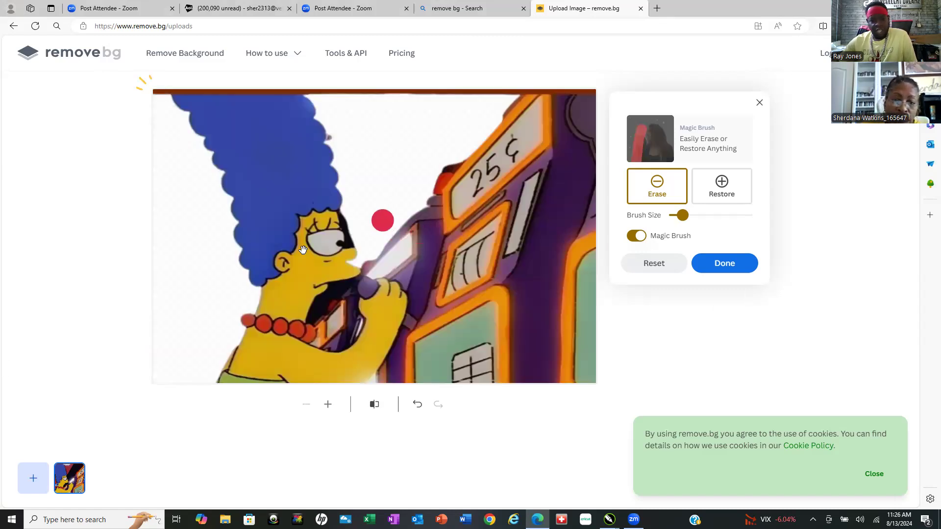
Reduce the Magic Brush size and erase the black patch in front of the character's eye and forehead.
click(328, 405)
click(328, 405)
click(328, 405)
click(328, 405)
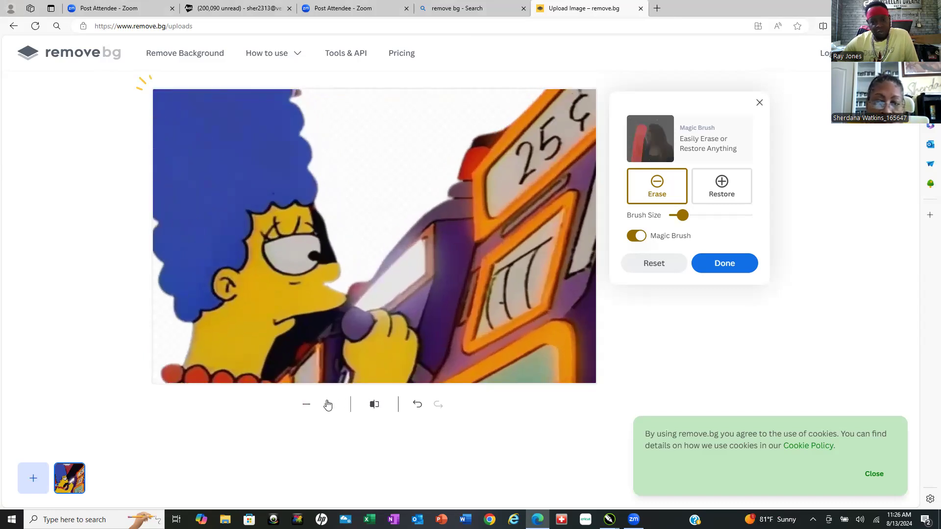
drag(682, 216, 675, 215)
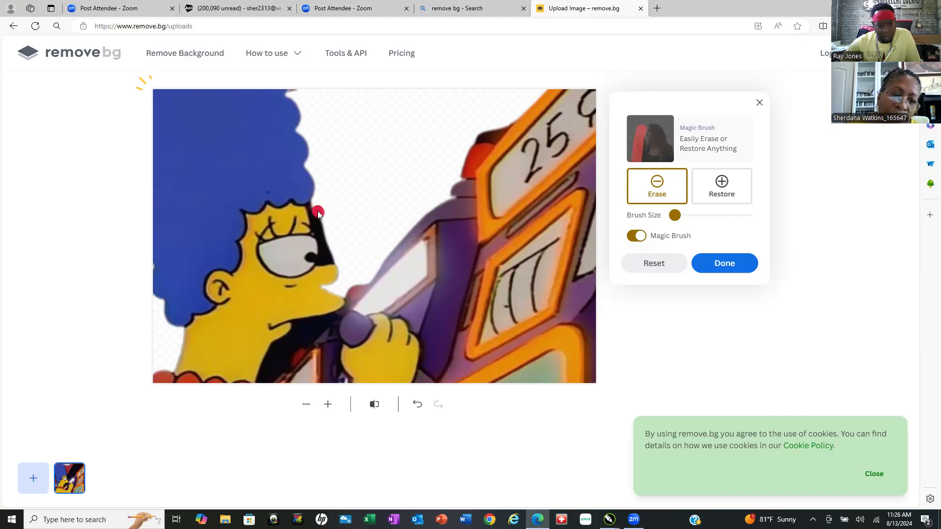
drag(327, 246, 328, 259)
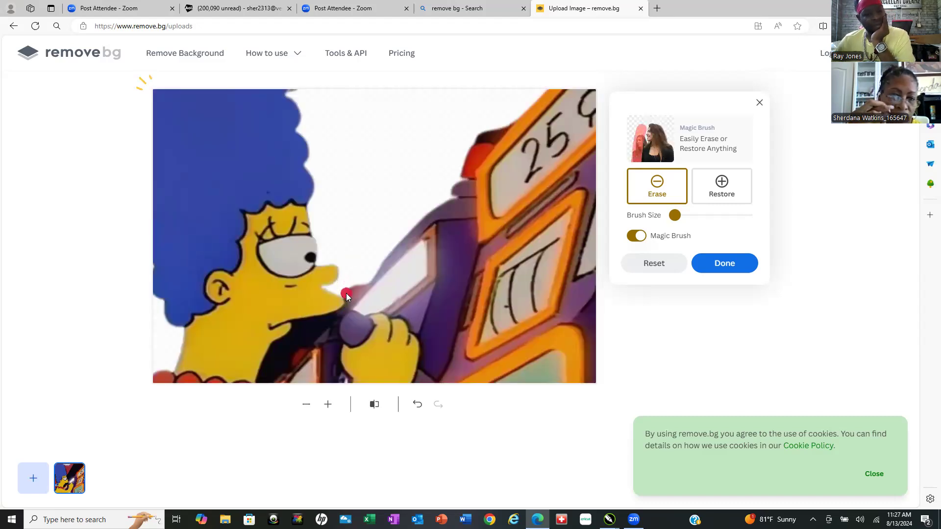
Erase the black area beneath the character's chin, between the neck and the machine, and finish the erasing.
scroll(368, 211, down, 1)
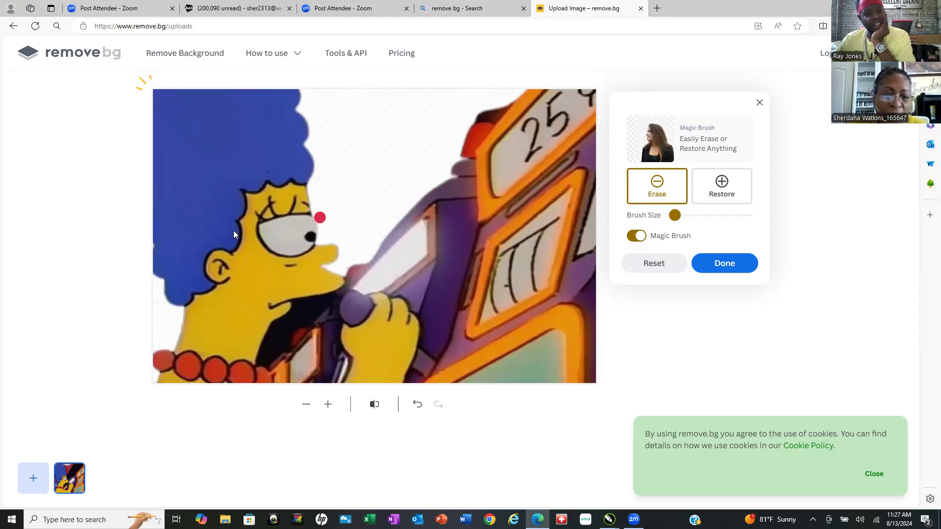
scroll(294, 294, down, 2)
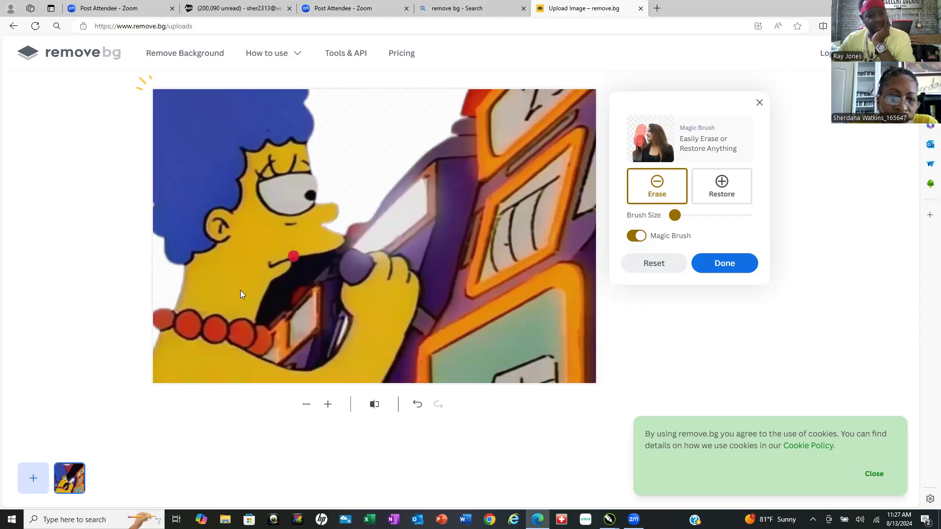
scroll(495, 262, down, 2)
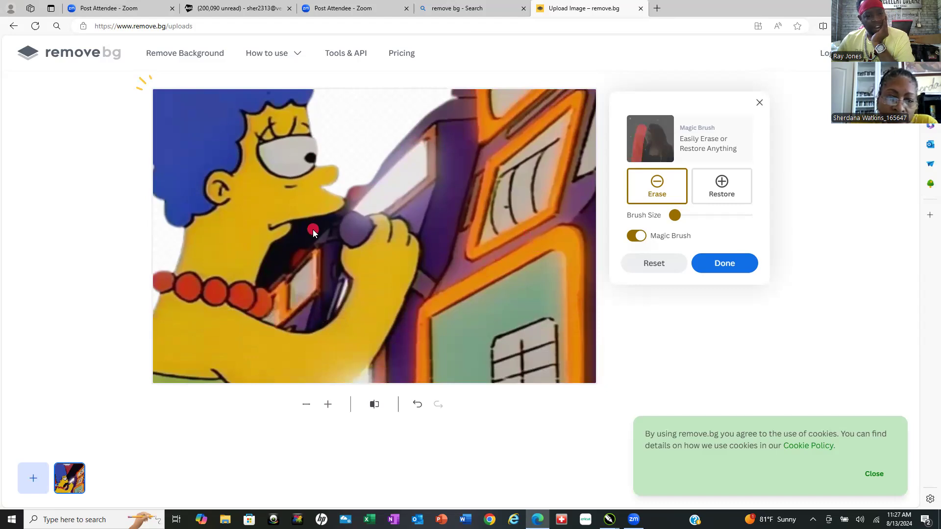
drag(302, 235, 264, 273)
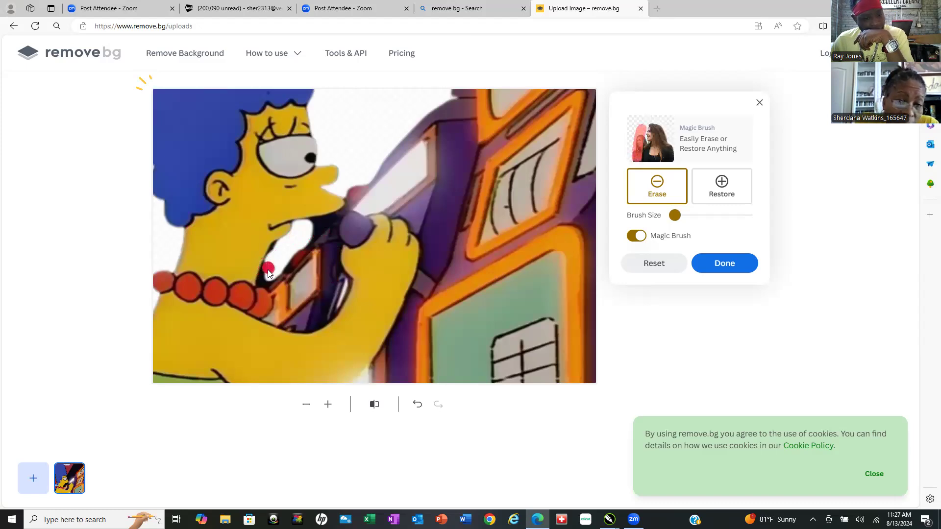
mouse_move(302, 248)
mouse_down()
mouse_move(317, 234)
mouse_move(313, 225)
mouse_up()
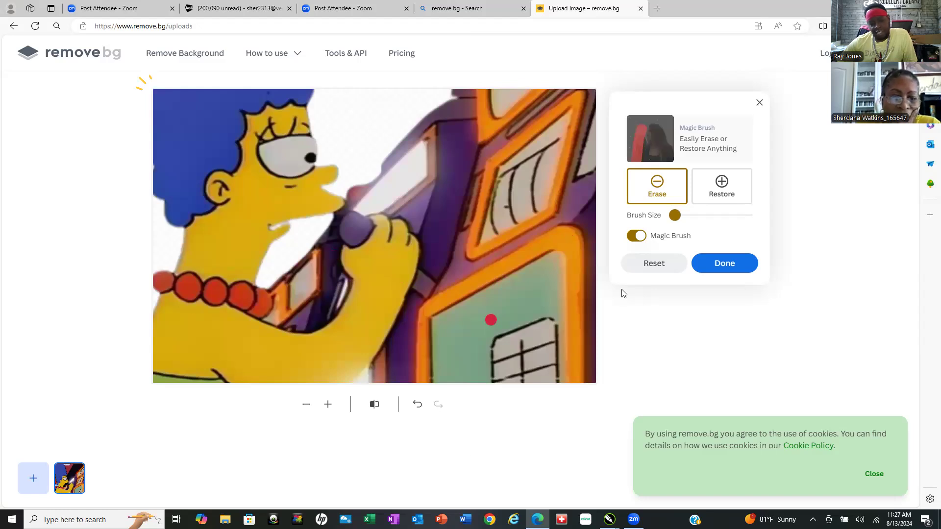
click(728, 263)
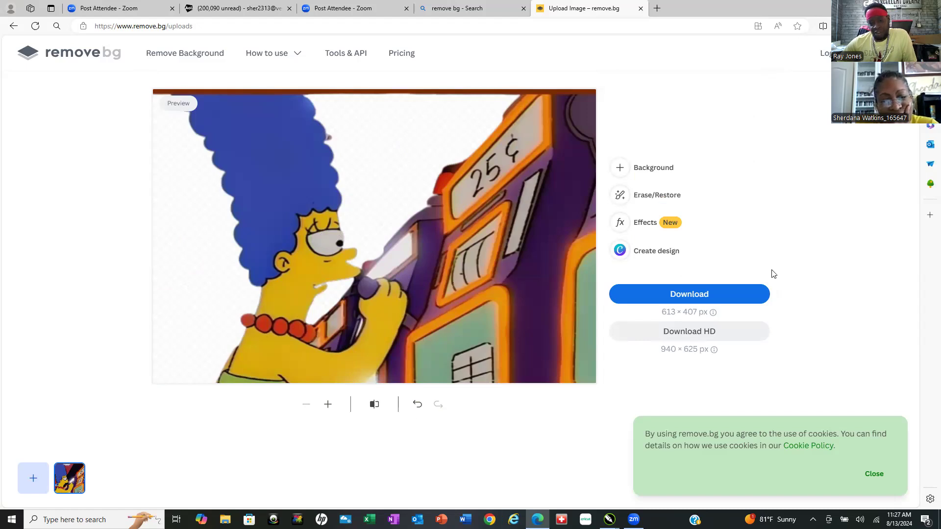
Download the edited picture at 613 × 407 px and view the downloaded file.
click(715, 297)
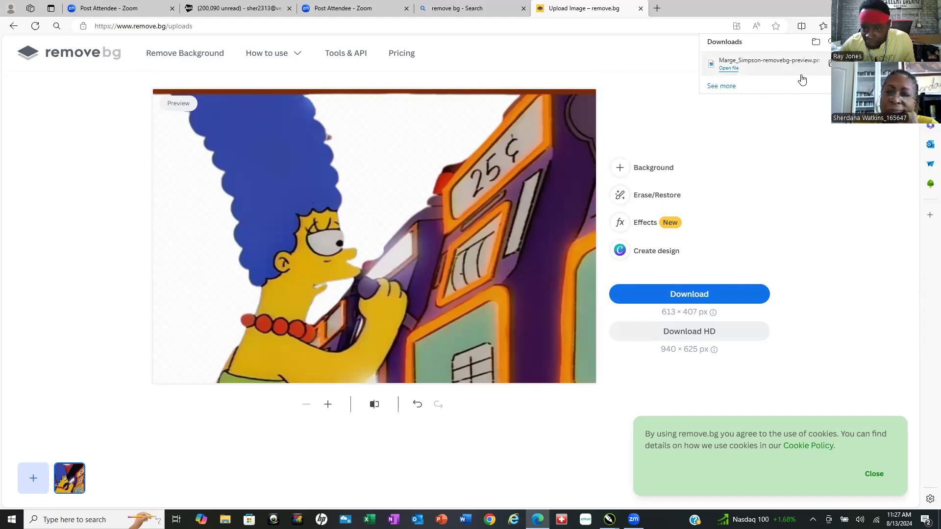
click(729, 68)
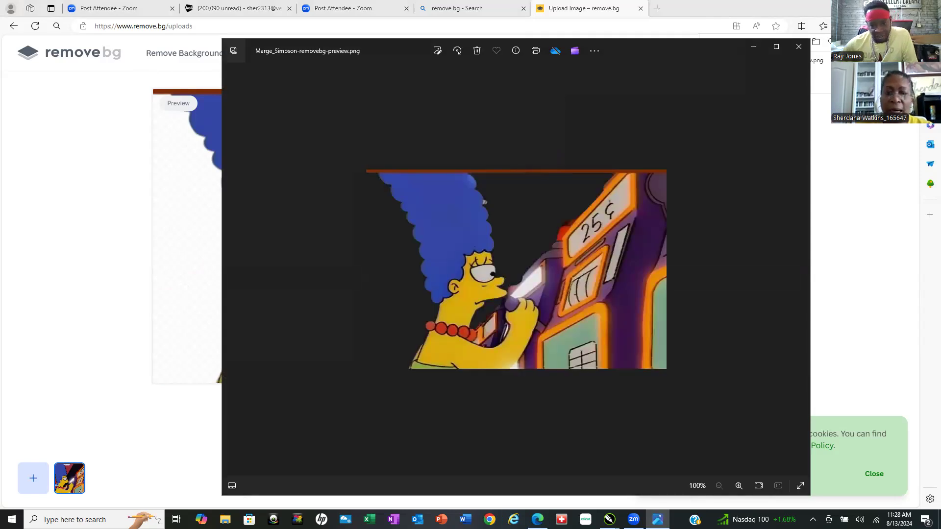
click(799, 46)
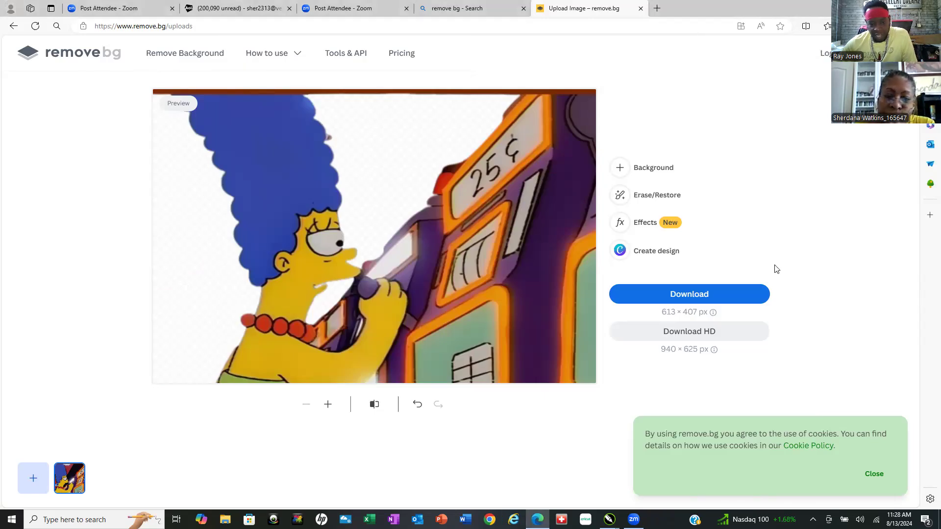
key(super+d)
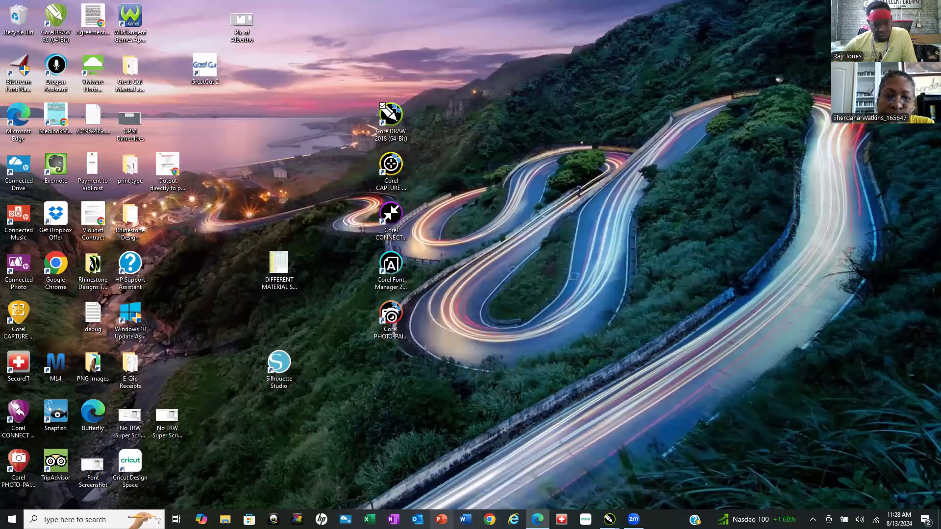
mouse_move(634, 520)
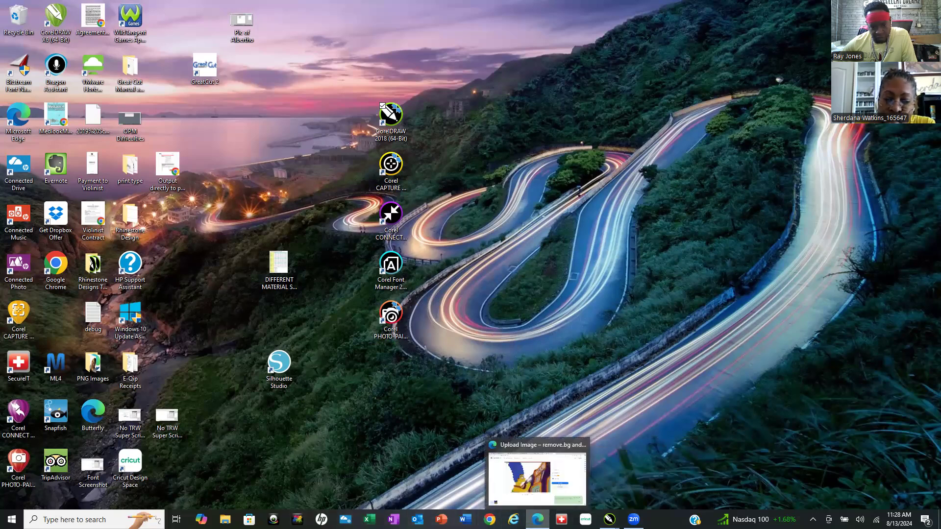
click(541, 511)
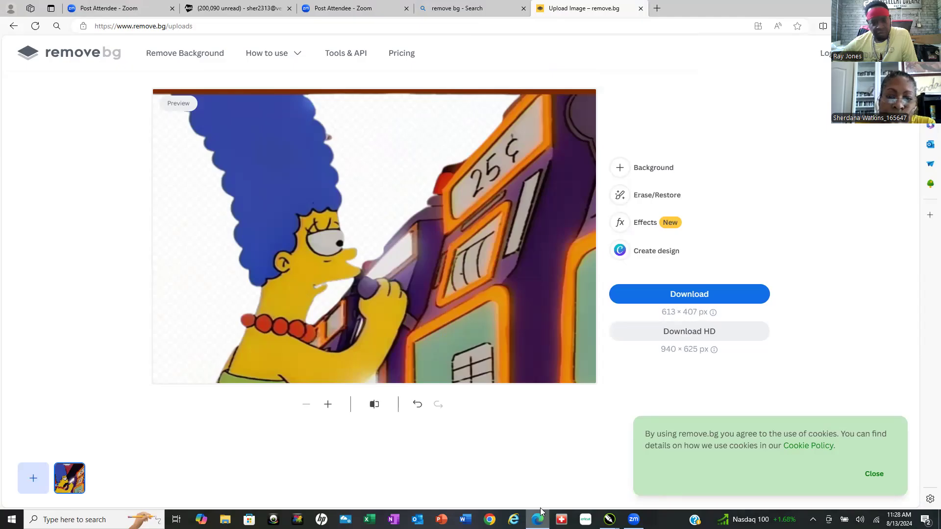
Run a web search for google from the current browser tab.
click(203, 28)
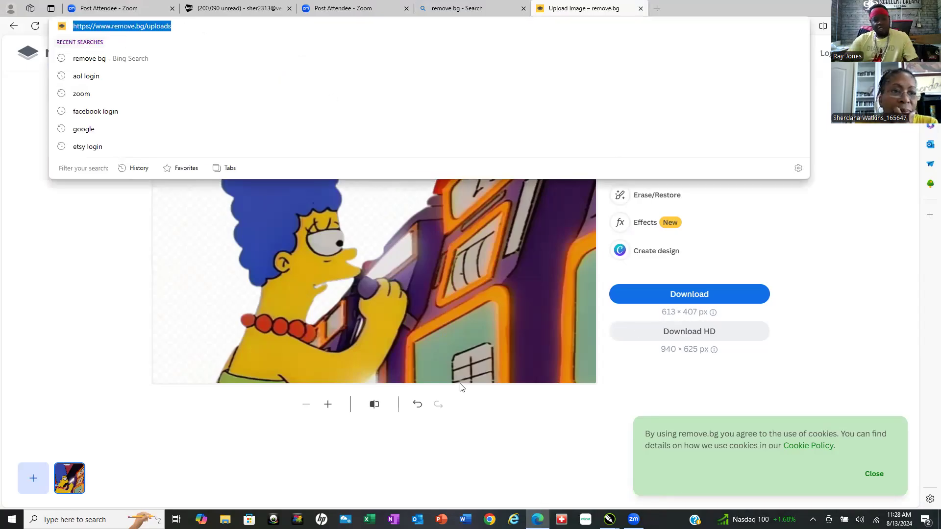
text(google)
key(Return)
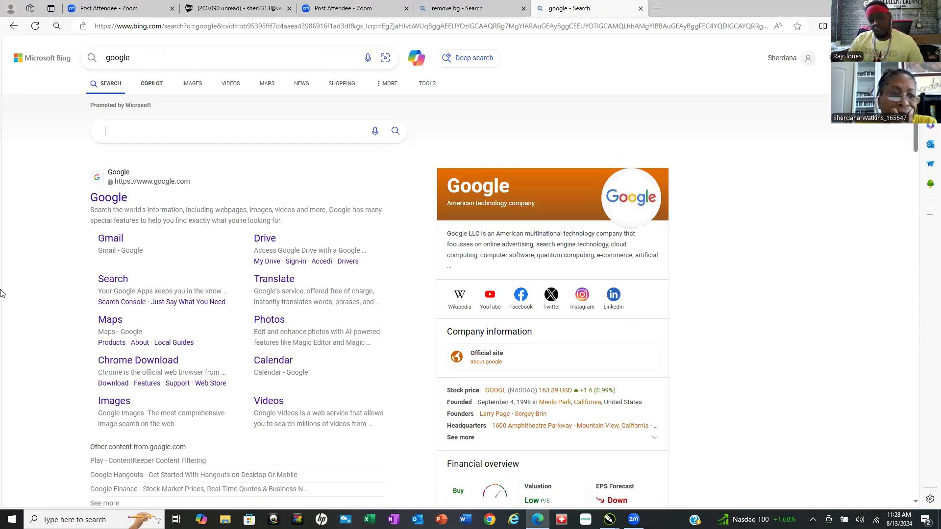
Search Bing for marge svg.
click(186, 60)
key(ctrl+a)
text(marg)
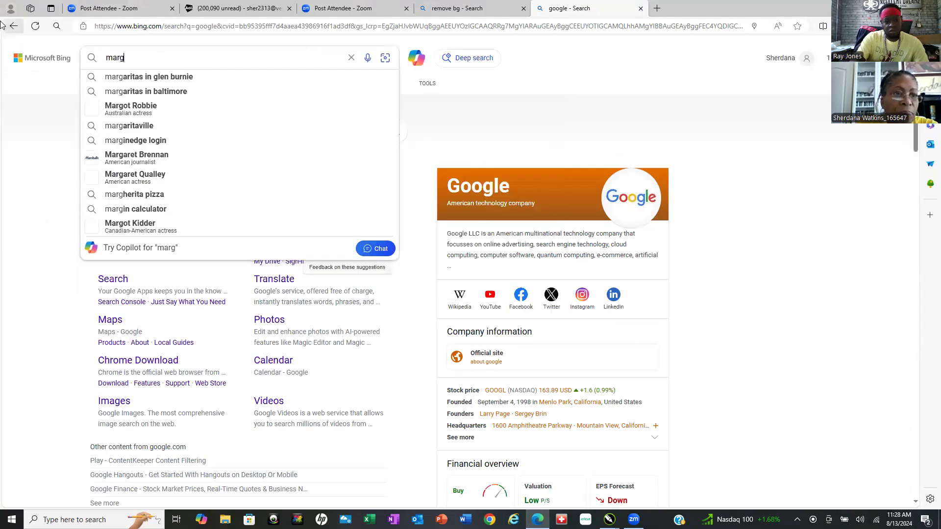
text(e svg)
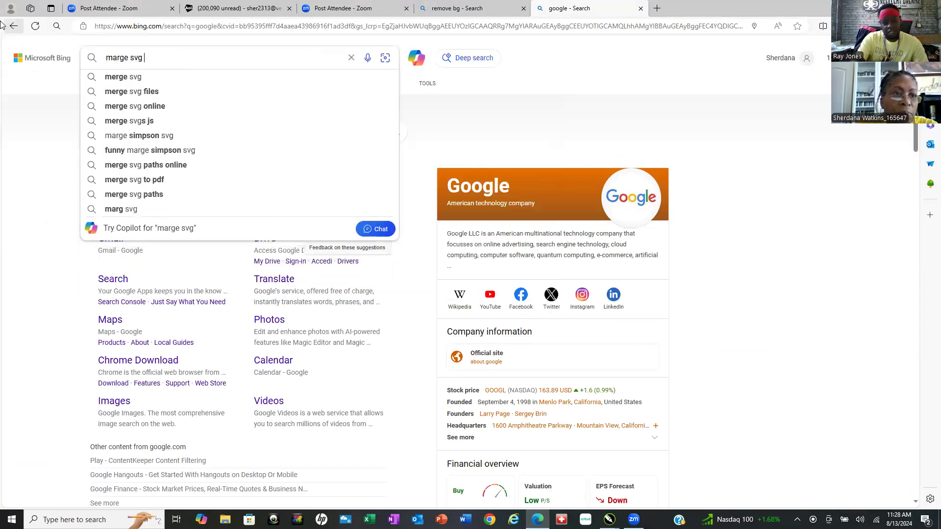
key(Return)
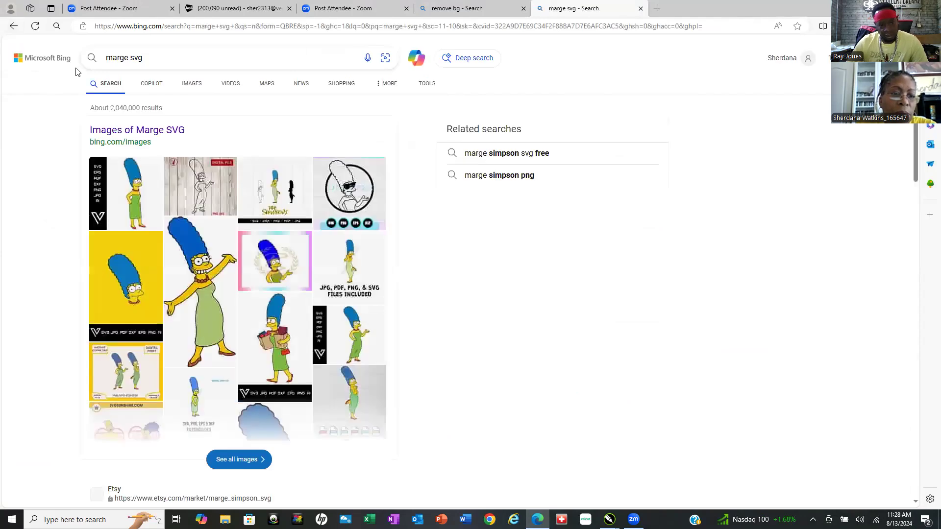
click(133, 58)
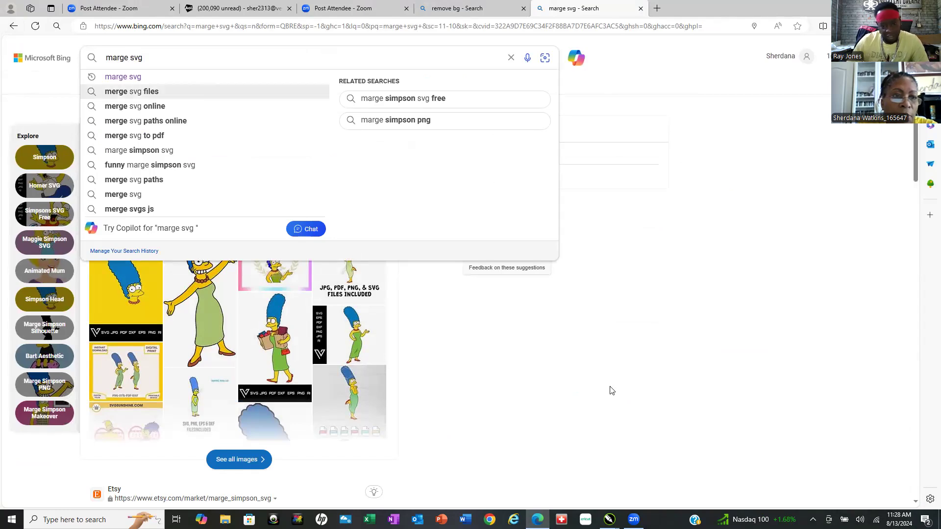
click(526, 339)
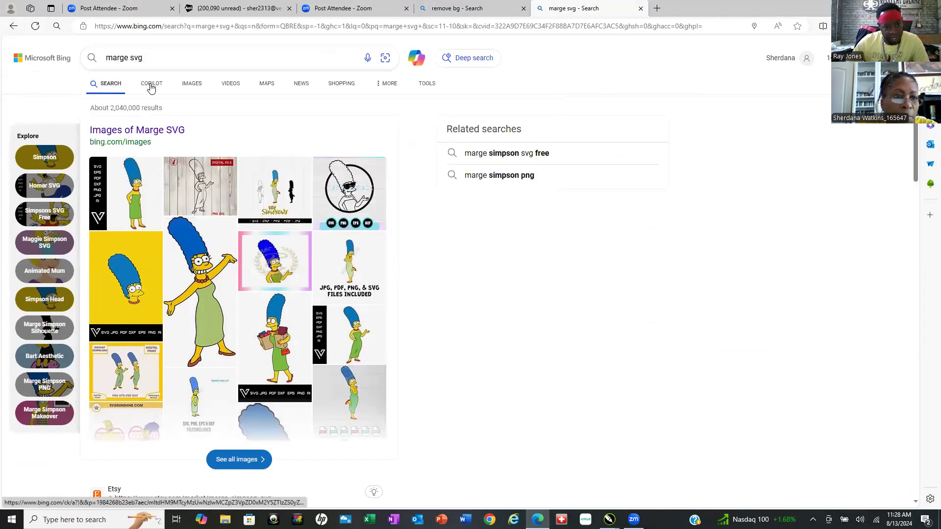
Find the black-and-white Marge image with sunglasses in the image results and save it as marge in the Clip Art folder.
click(199, 86)
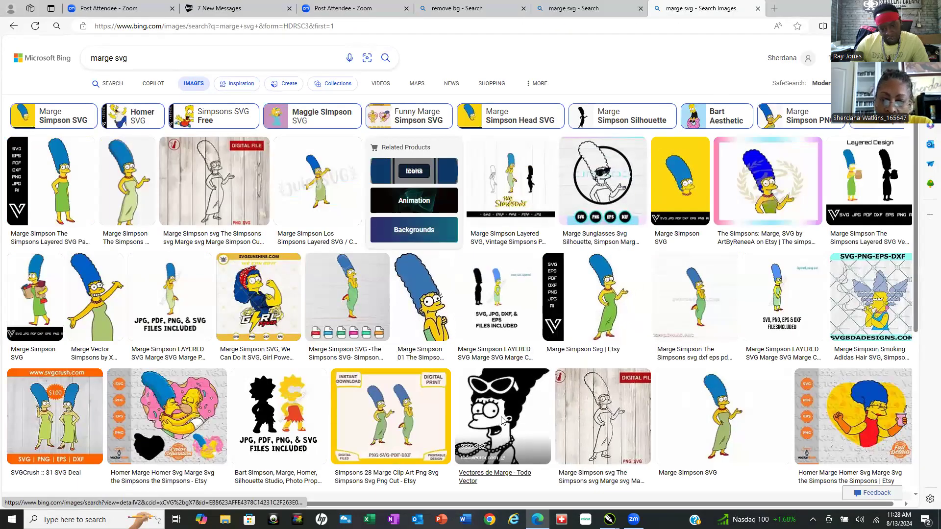
click(503, 462)
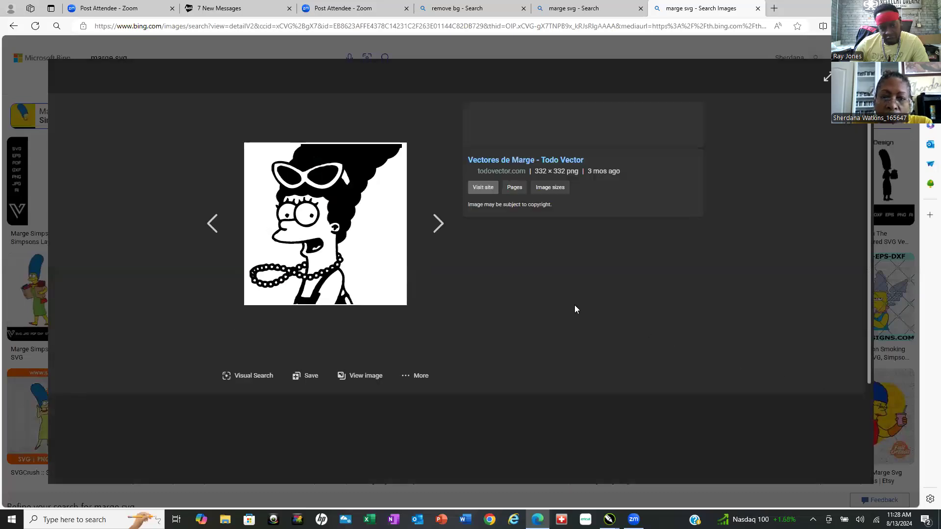
right_click(331, 175)
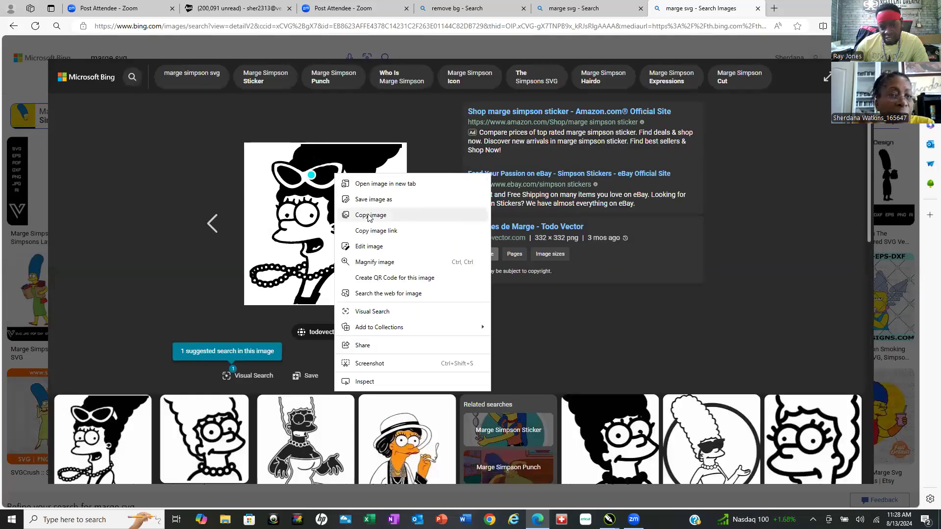
click(390, 200)
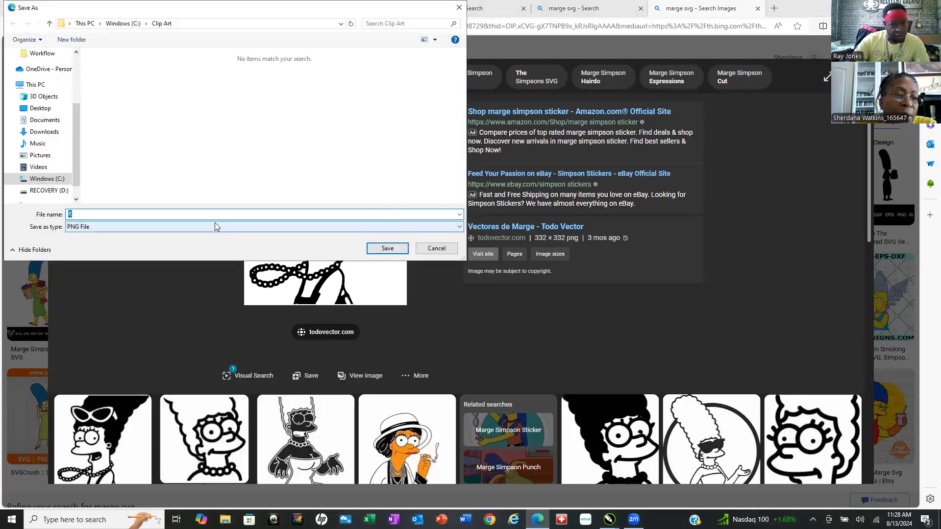
text(marge)
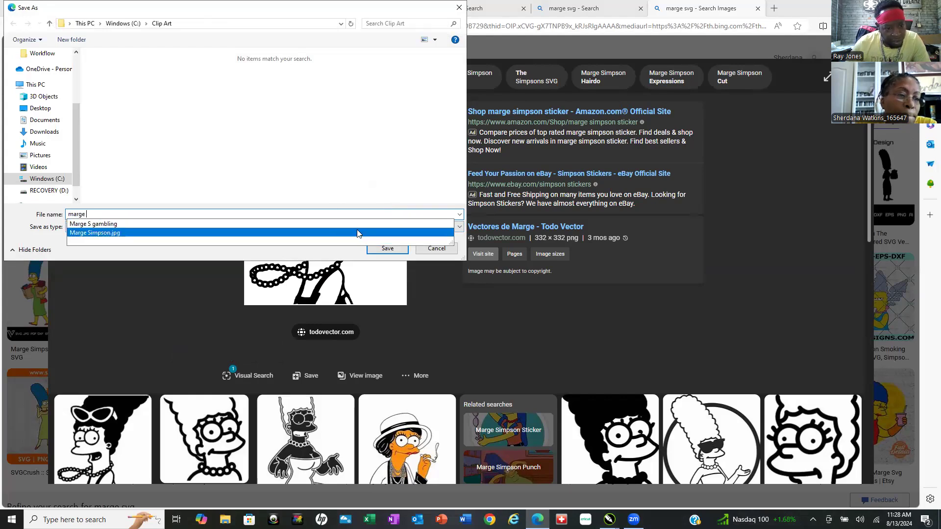
click(391, 250)
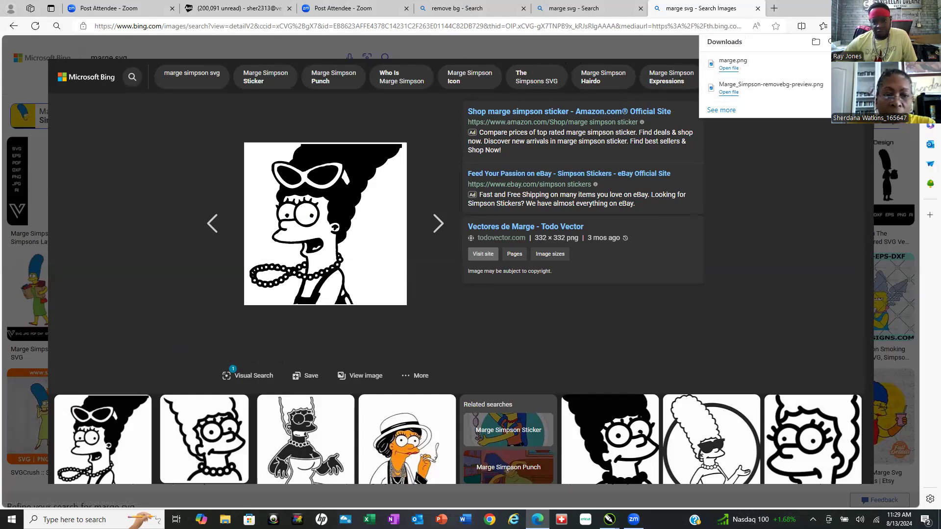
Close the enlarged Marge picture and search Bing Images for slot machine svg.
key(super+Down)
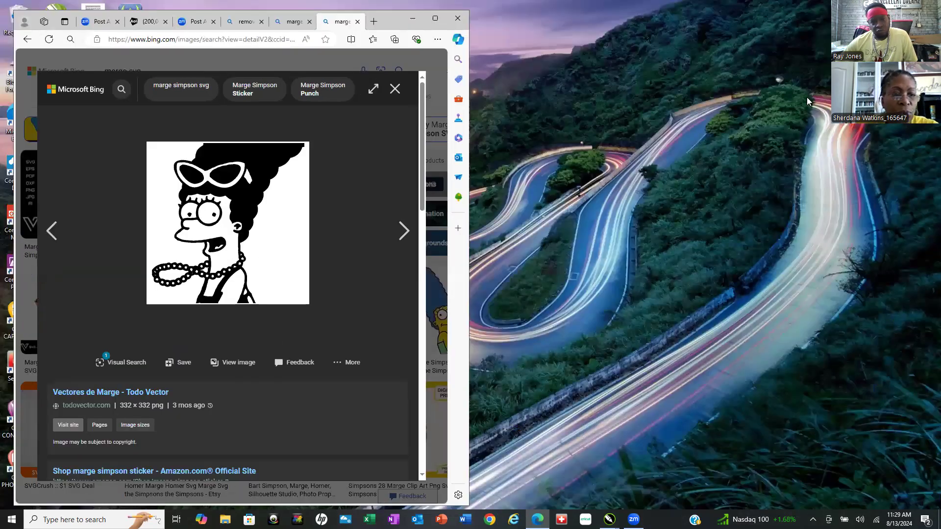
click(435, 19)
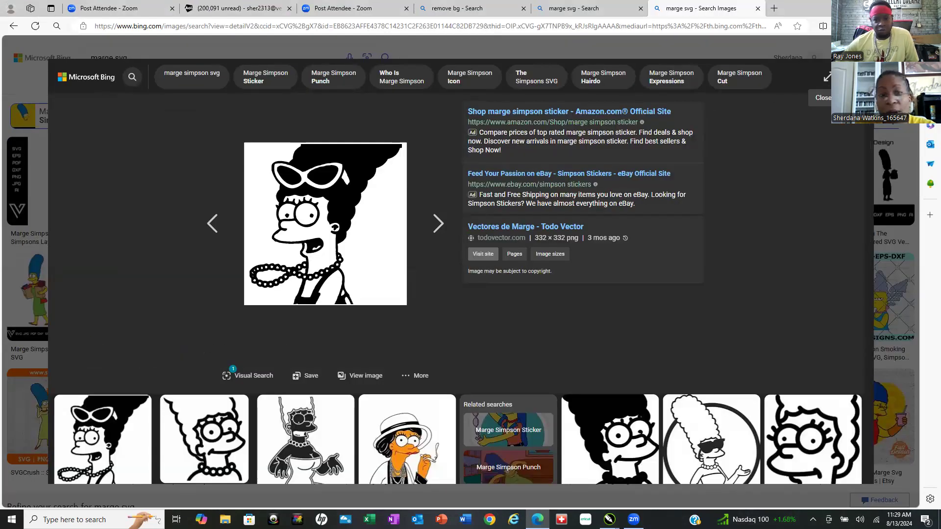
click(850, 77)
click(153, 58)
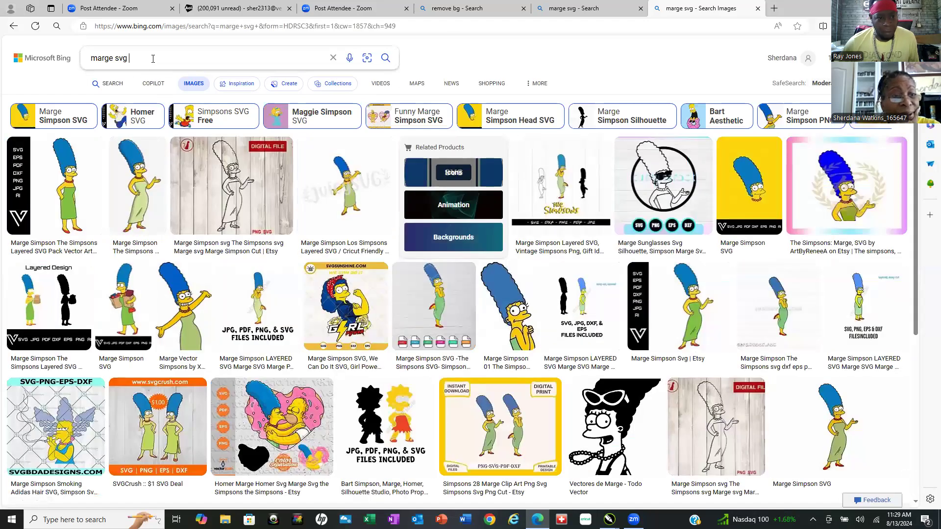
drag(116, 58, 50, 58)
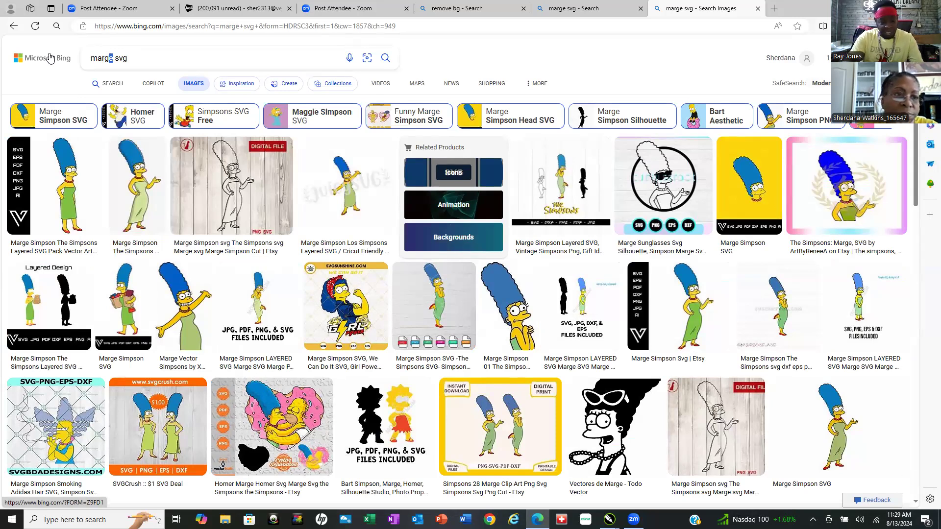
text(slot)
key(BackSpace)
key(BackSpace)
key(BackSpace)
key(BackSpace)
key(BackSpace)
key(BackSpace)
key(BackSpace)
key(BackSpace)
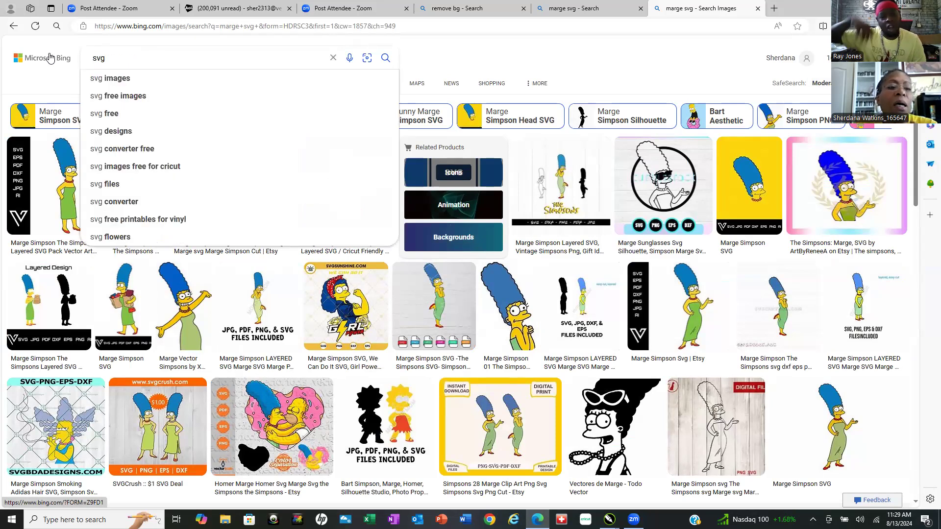
text(slot mach)
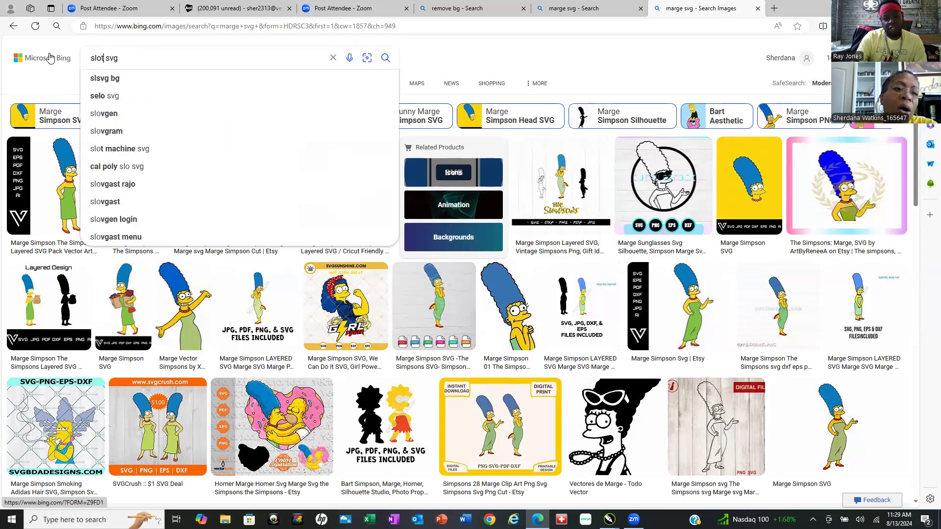
text(ine)
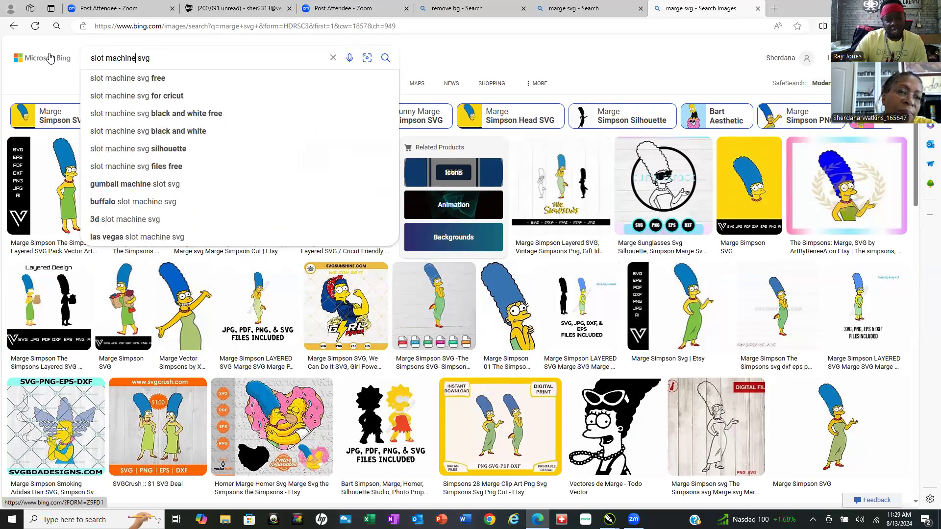
key(Return)
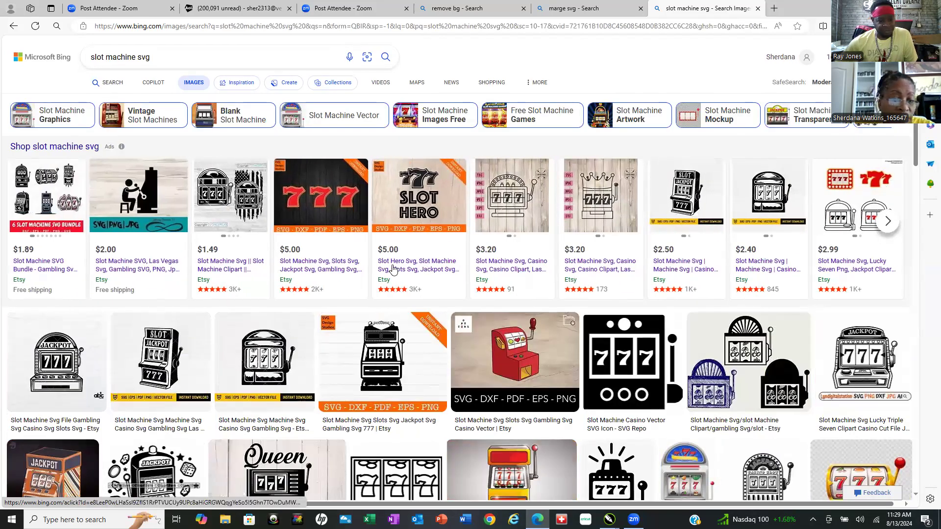
Open the black 777 slot machine icon from Vecteezy and save it as slot machine OIP in the Clip Art folder.
scroll(393, 269, down, 2)
scroll(294, 338, down, 3)
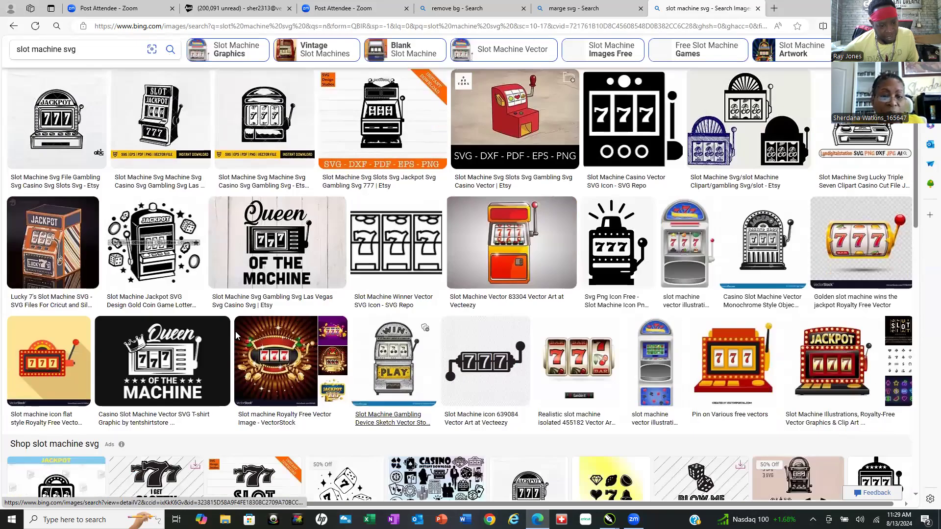
scroll(235, 332, down, 2)
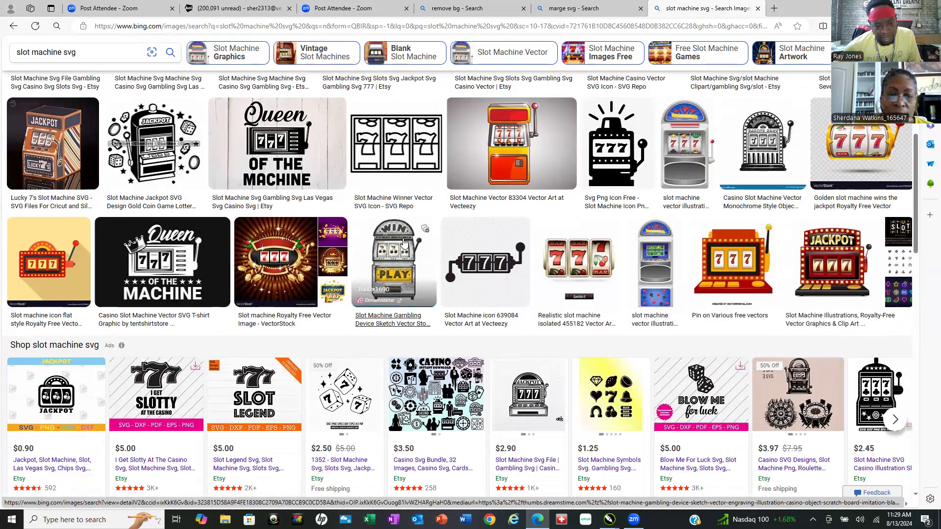
click(487, 268)
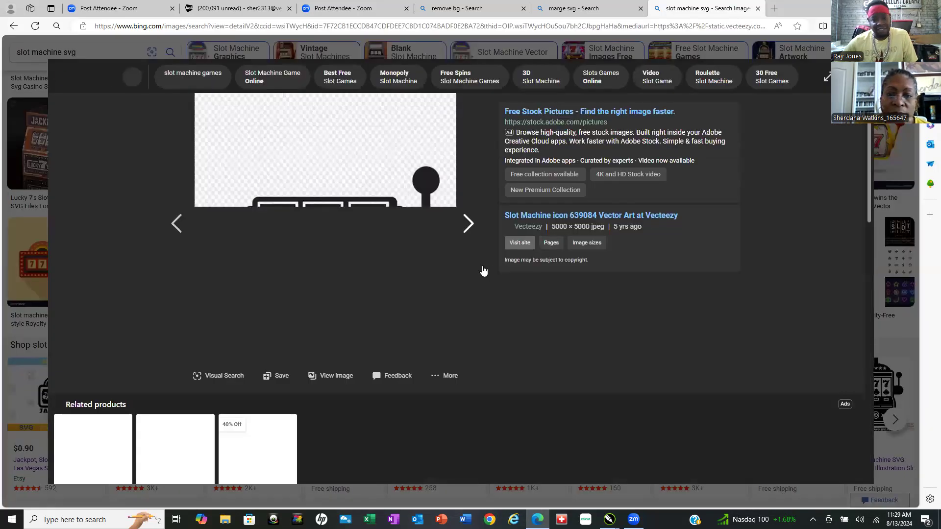
right_click(358, 214)
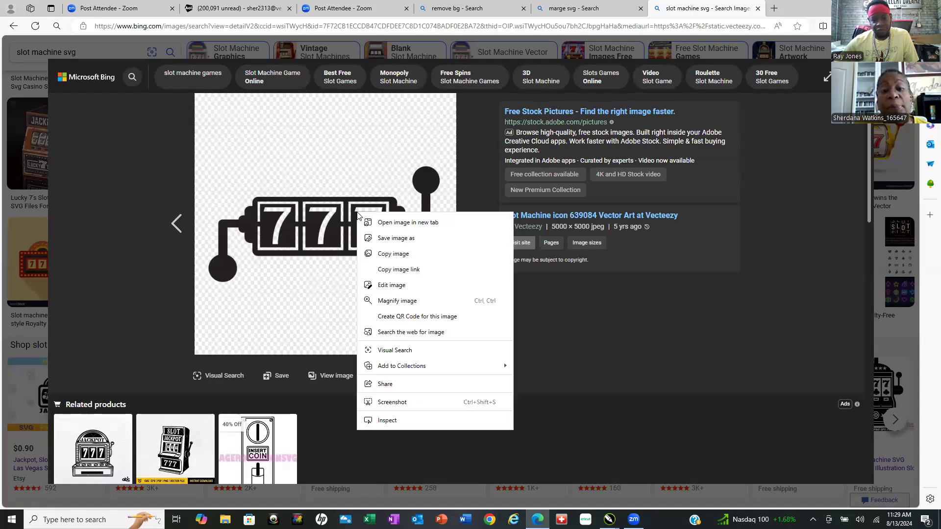
click(419, 241)
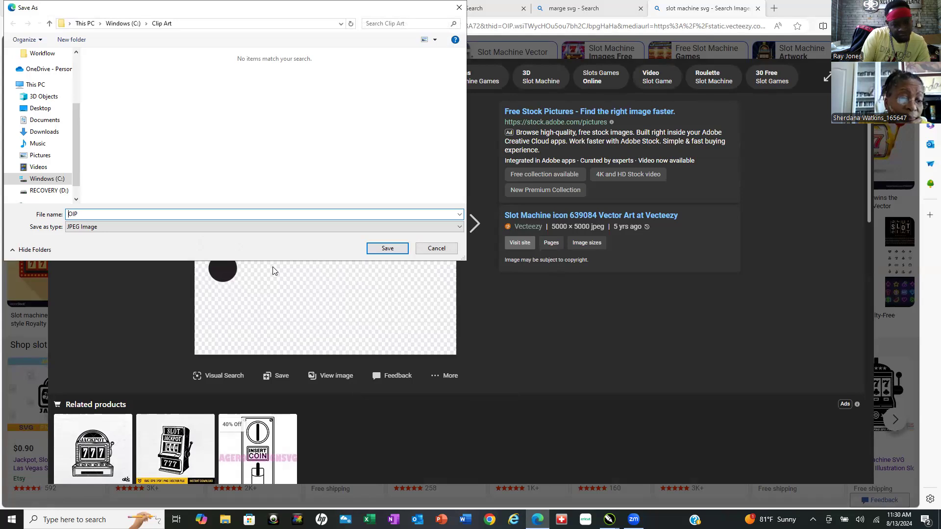
text(slot)
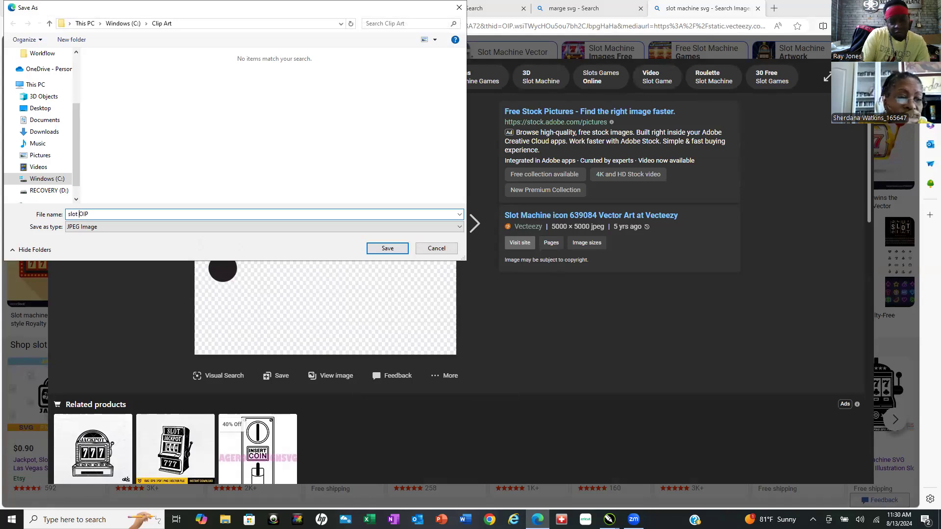
text( machine)
key(Return)
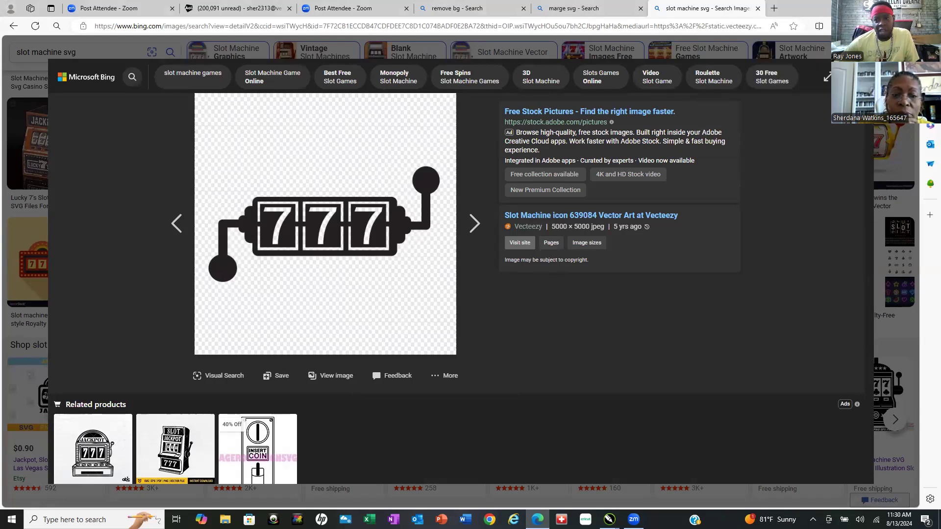
Switch to the Untitled-2 drawing in CorelDRAW, maximize it, and create a new 8.5 × 11 inch Letter document in RGB.
key(super+d)
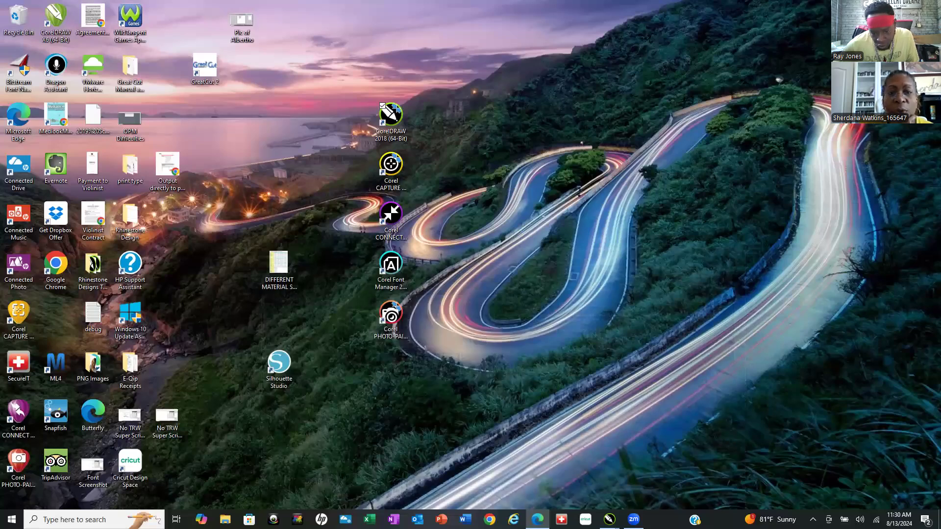
mouse_move(609, 520)
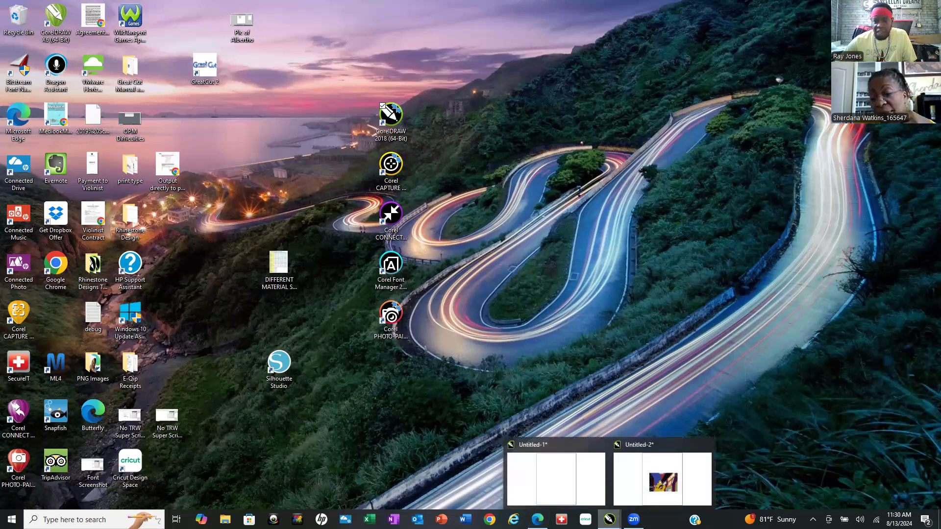
click(656, 445)
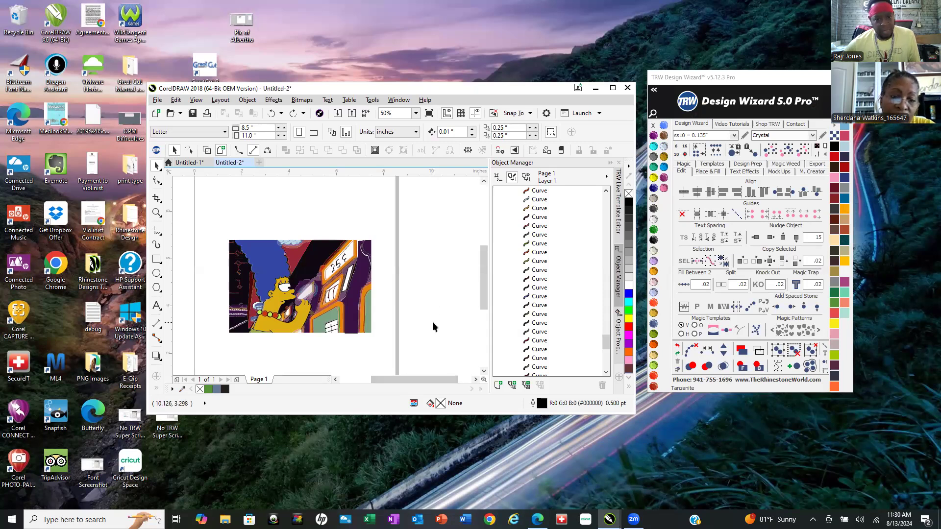
click(613, 88)
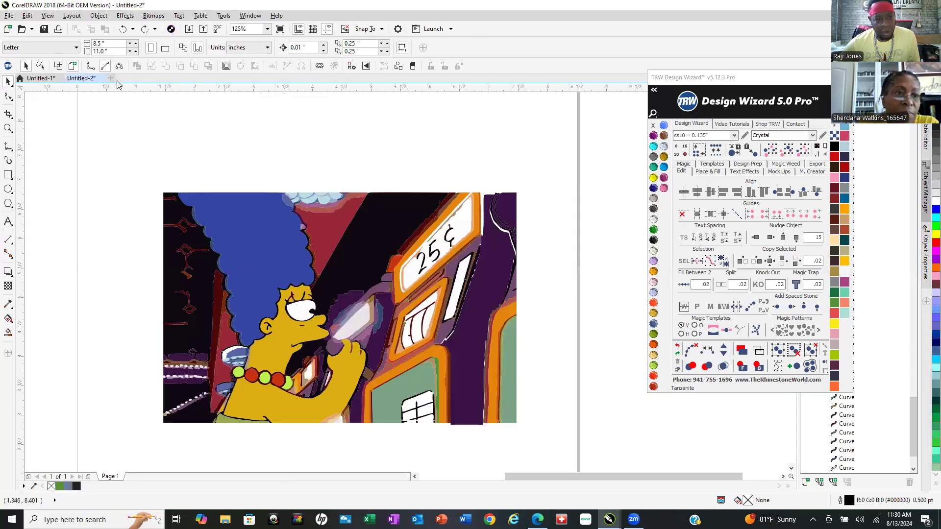
click(111, 78)
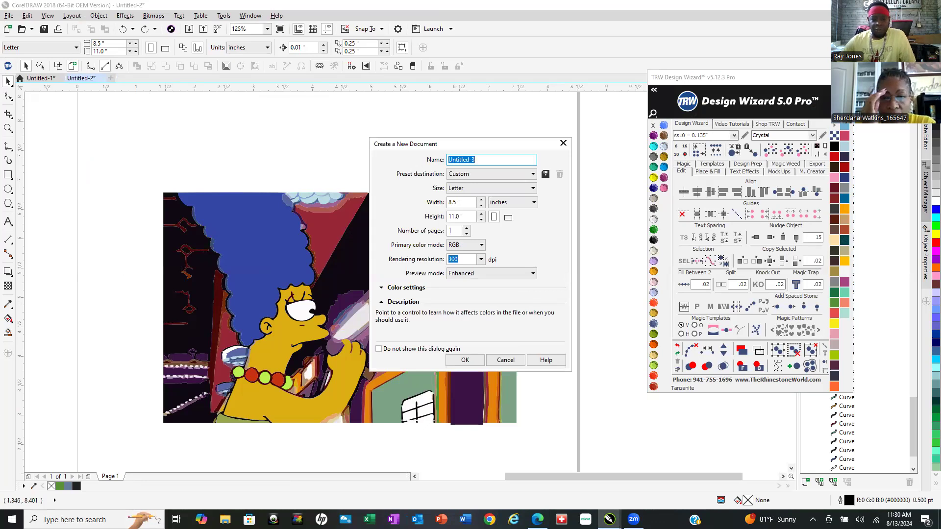
click(463, 361)
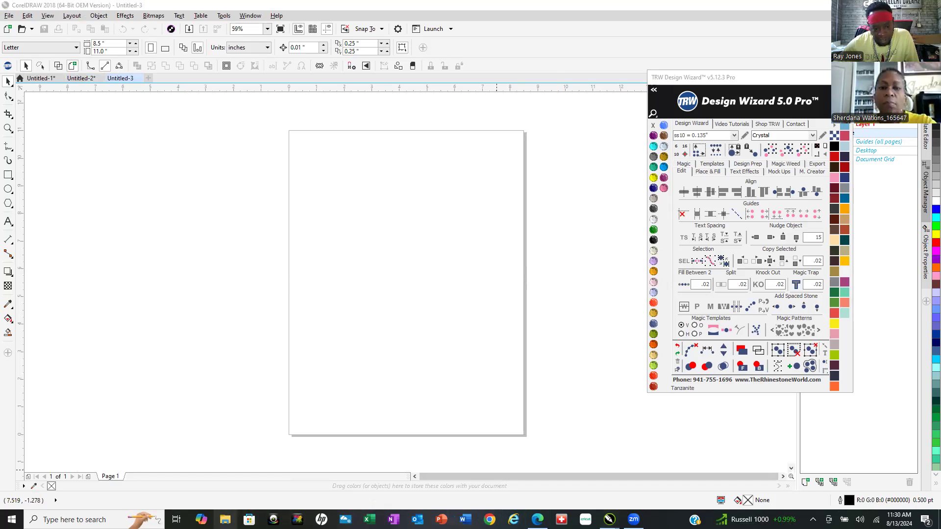
Import the marge and slot machine OIP images from the Clip Art folder into the new document and move Marge onto the page.
right_click(225, 519)
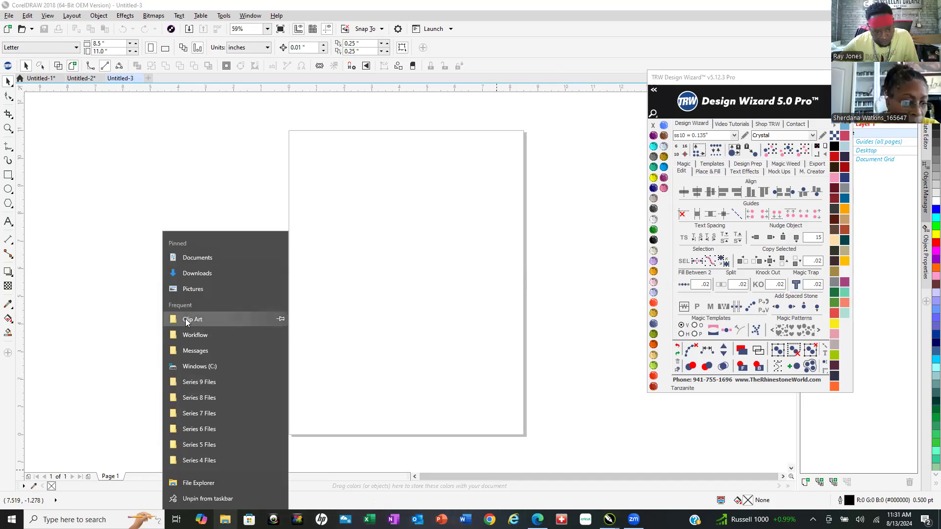
click(186, 320)
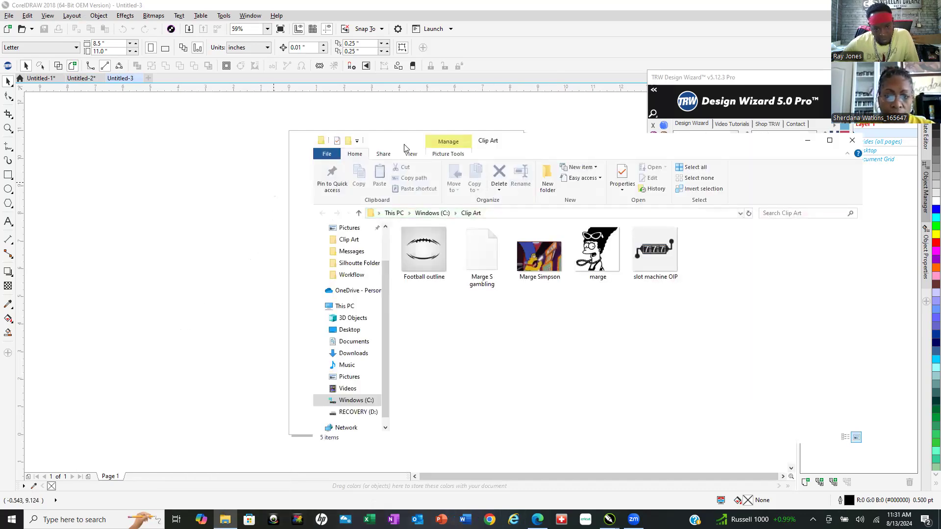
click(594, 260)
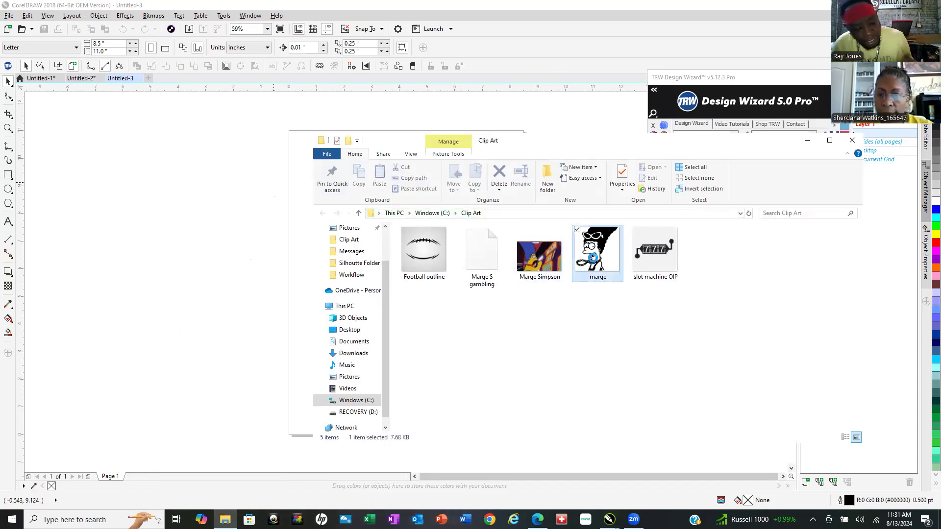
ctrl+click(646, 262)
drag(657, 253, 199, 278)
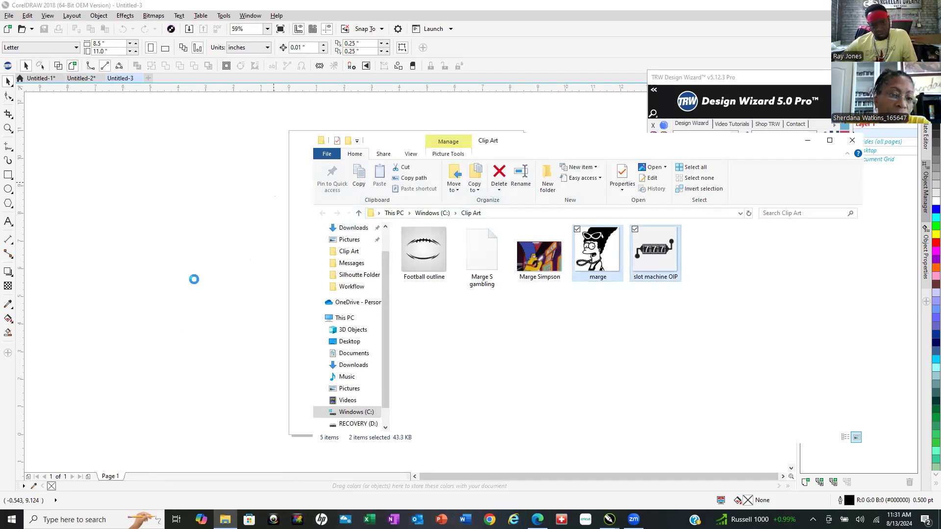
click(202, 161)
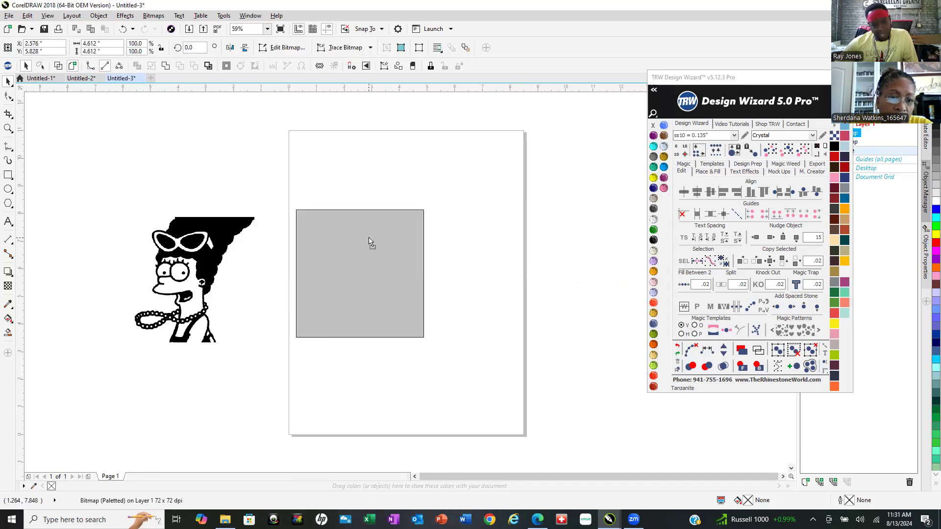
click(203, 284)
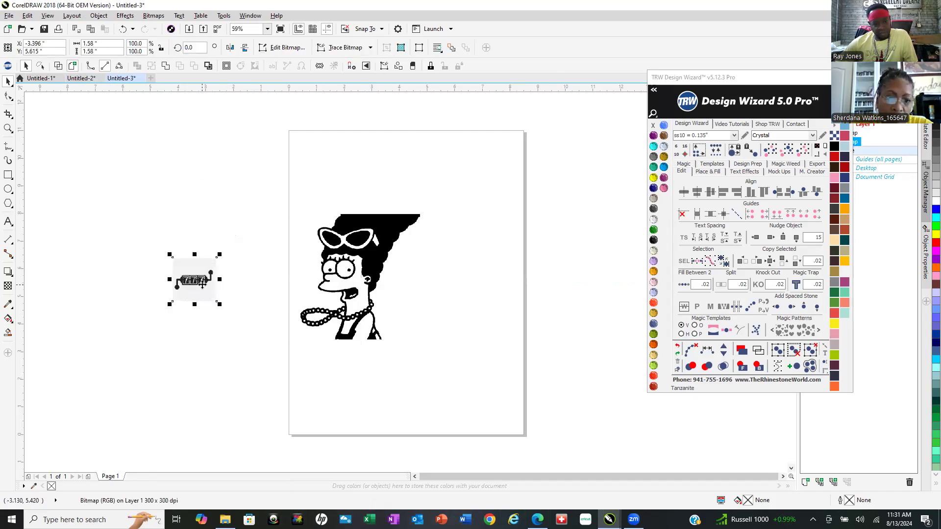
right_click(203, 285)
mouse_move(302, 271)
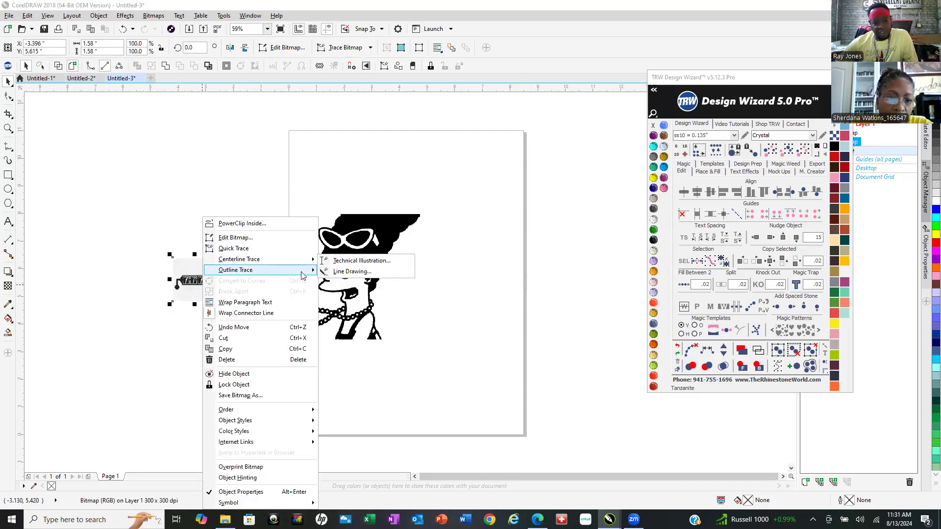
click(354, 273)
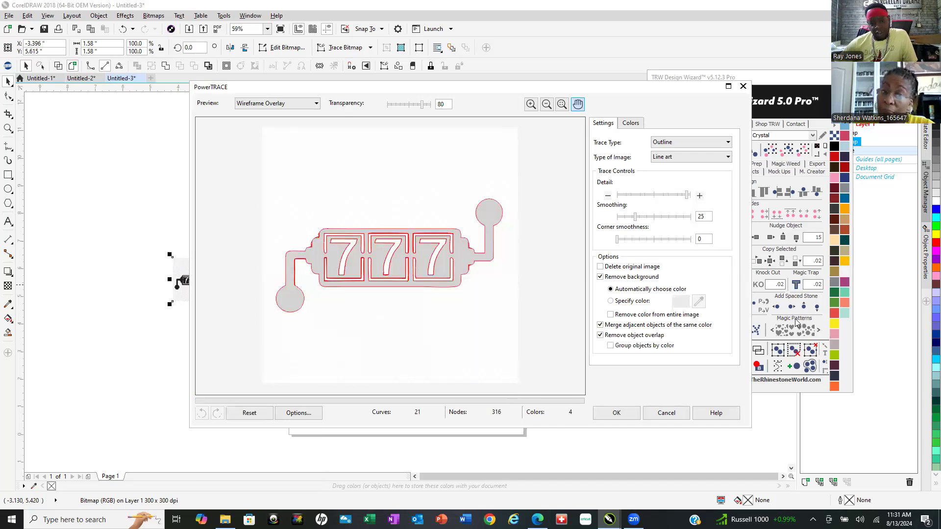
scroll(418, 251, up, 3)
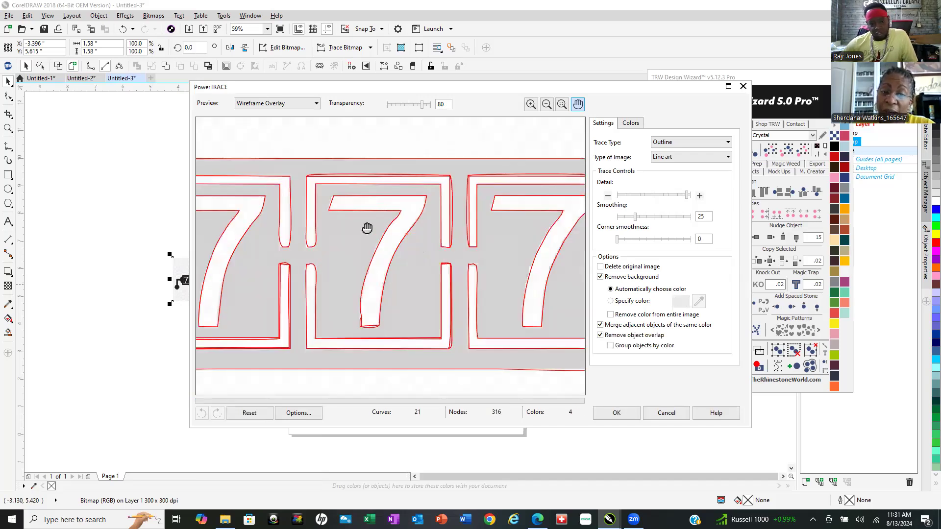
click(661, 415)
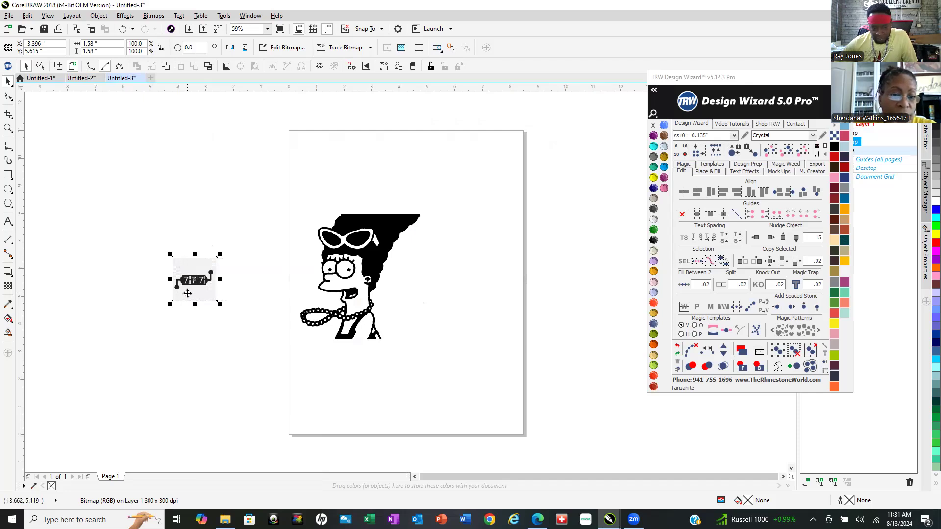
Outline-trace the slot machine bitmap as Clipart with the original image deleted, and ungroup all of the traced objects.
scroll(187, 293, up, 4)
right_click(257, 206)
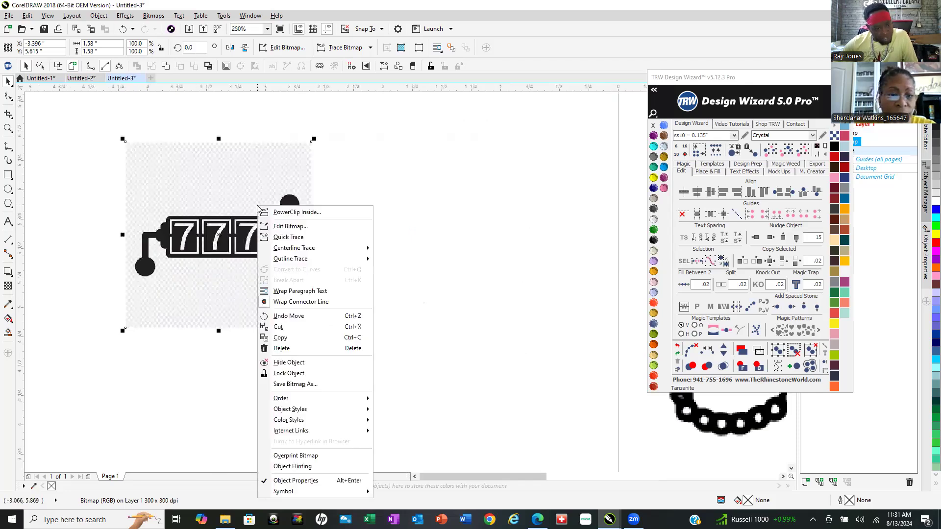
mouse_move(350, 263)
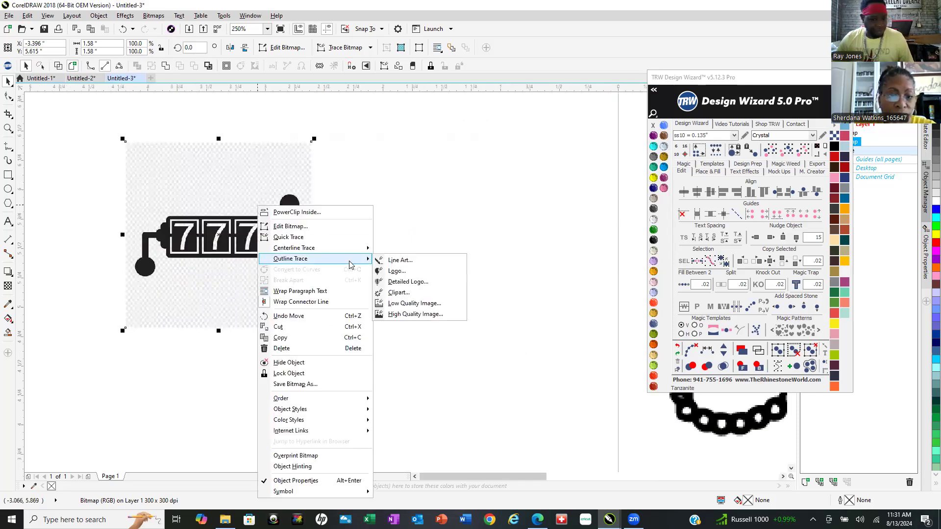
click(424, 292)
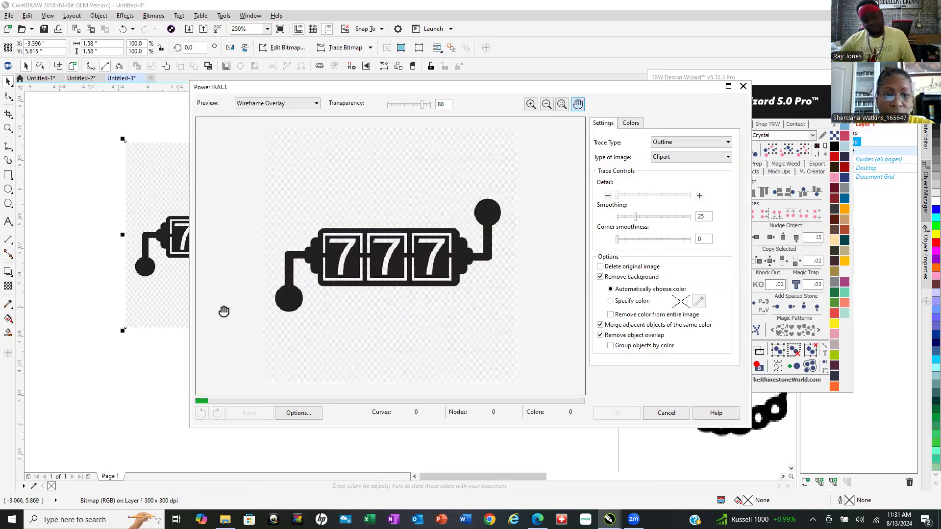
click(600, 267)
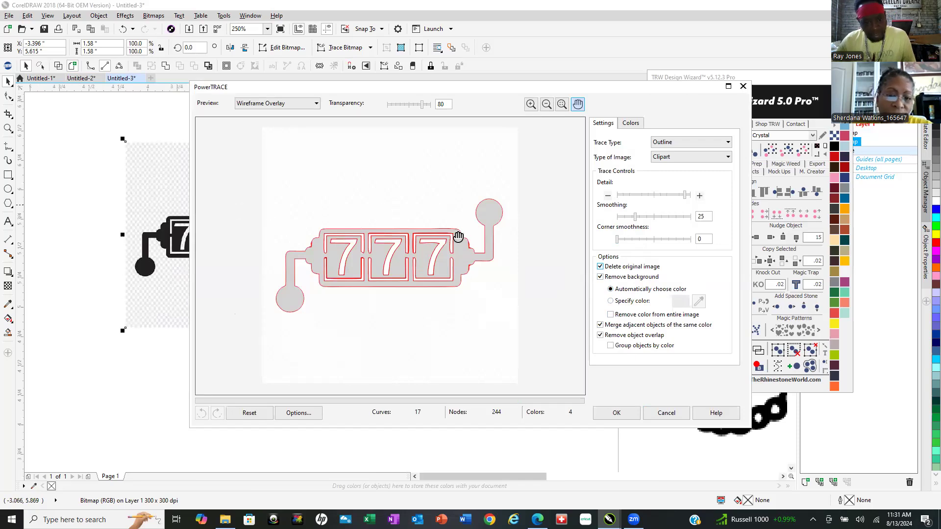
click(617, 413)
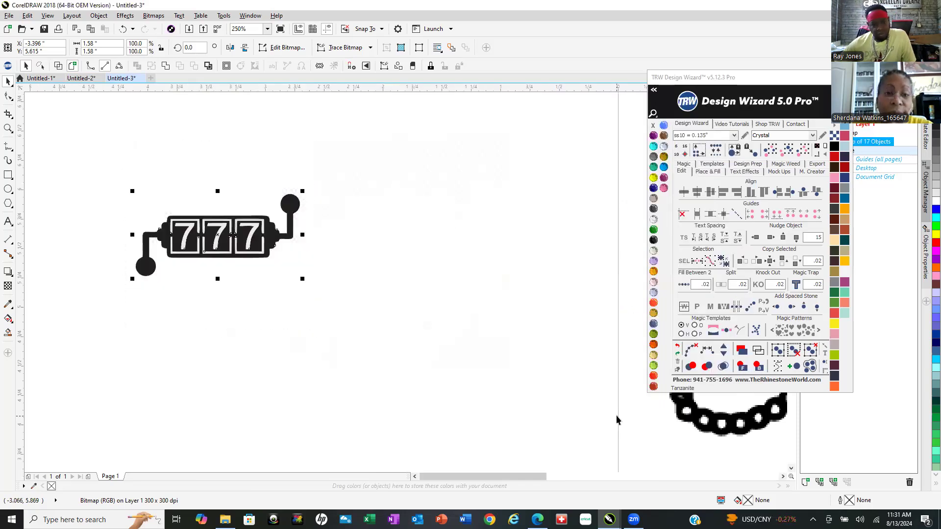
right_click(264, 230)
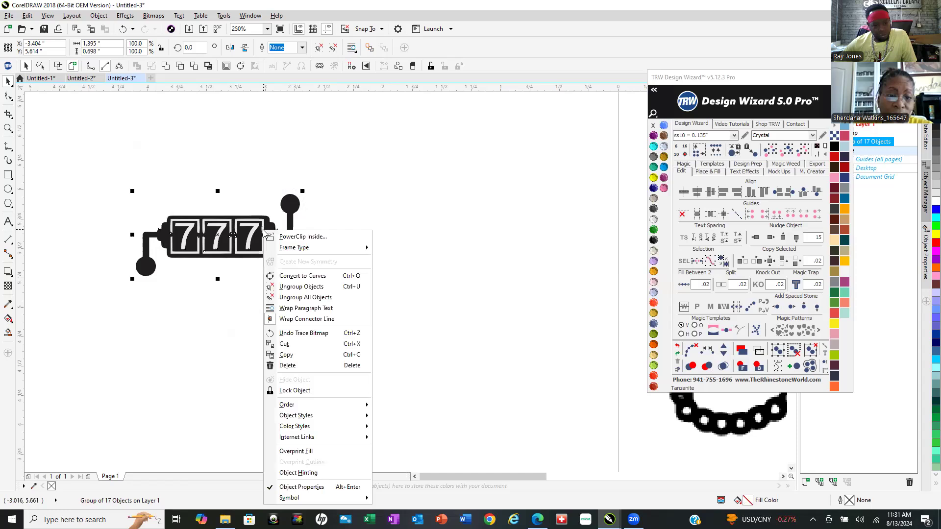
click(351, 298)
click(424, 324)
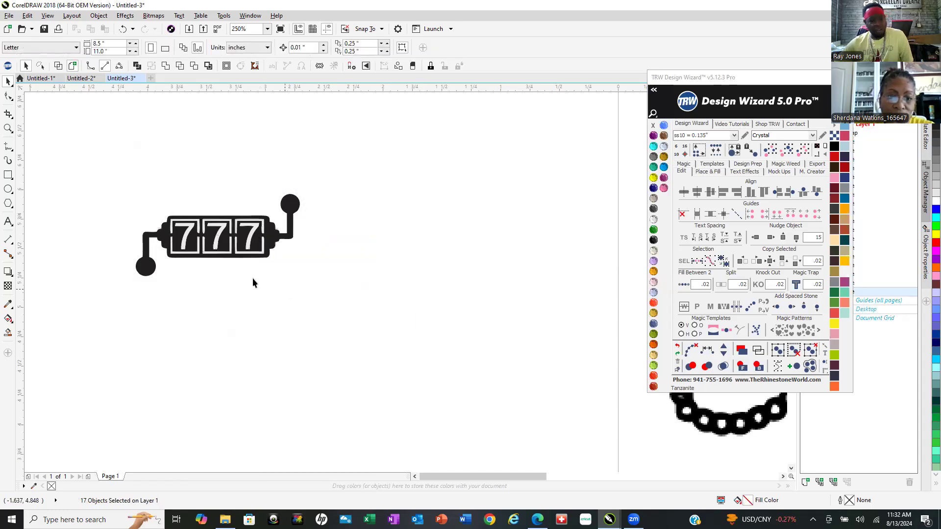
Outline-trace the Marge bitmap as Clipart with the original image deleted.
scroll(255, 270, down, 2)
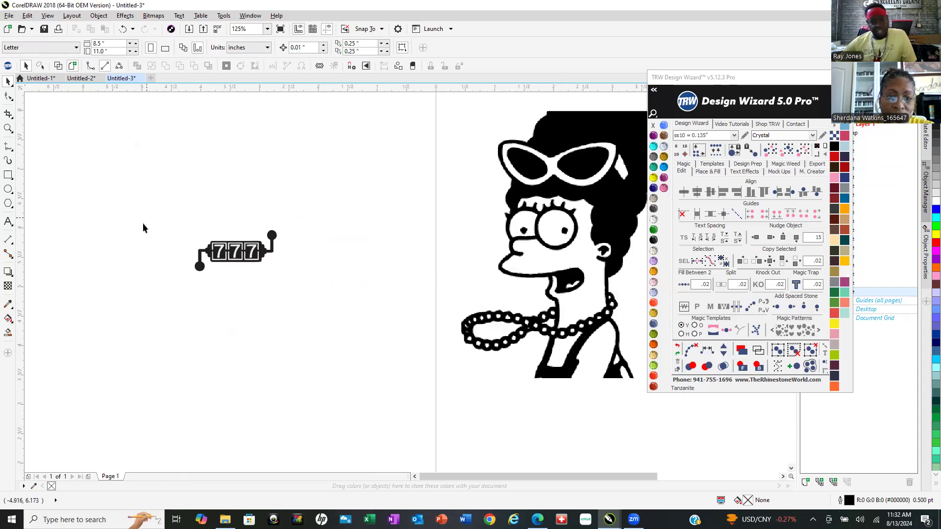
scroll(398, 302, down, 2)
right_click(474, 231)
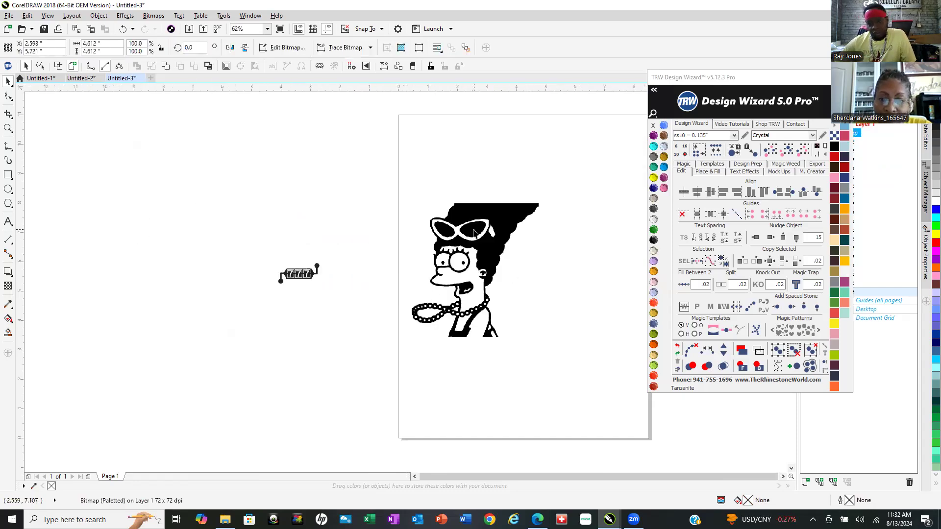
mouse_move(578, 277)
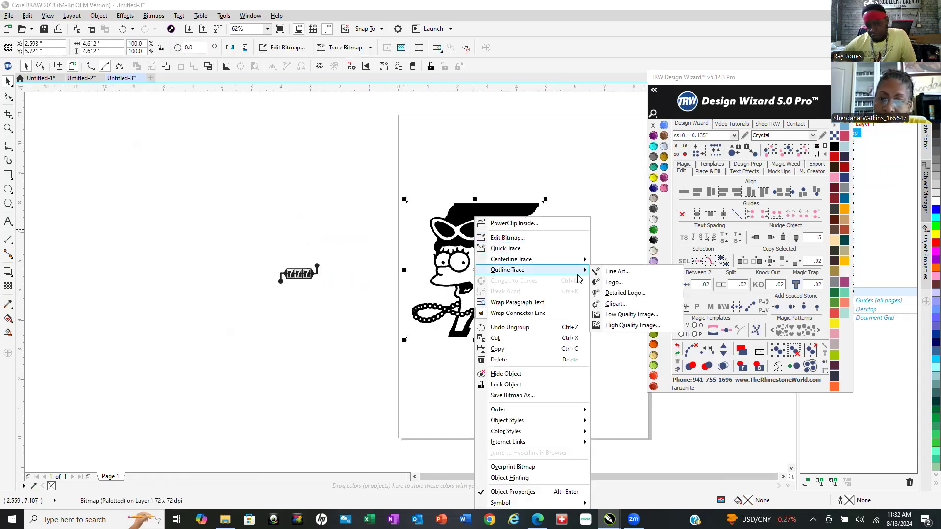
click(647, 305)
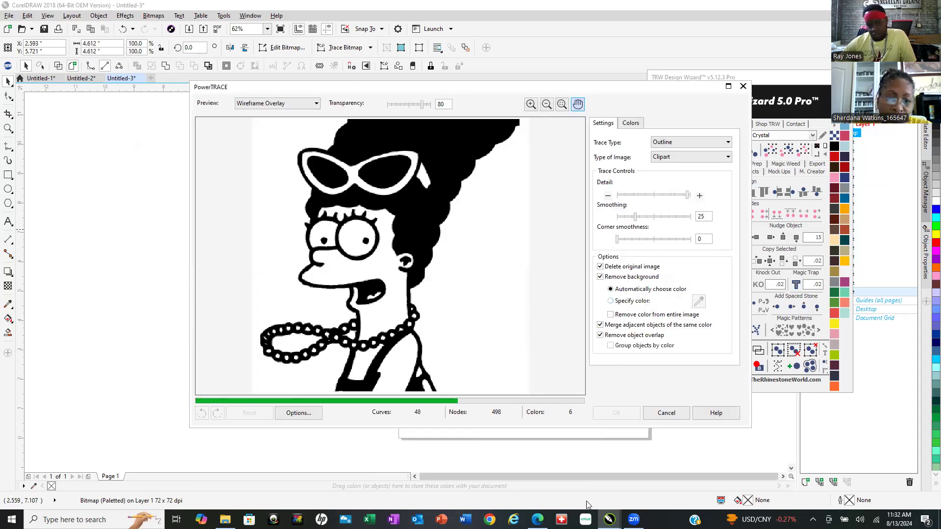
click(617, 413)
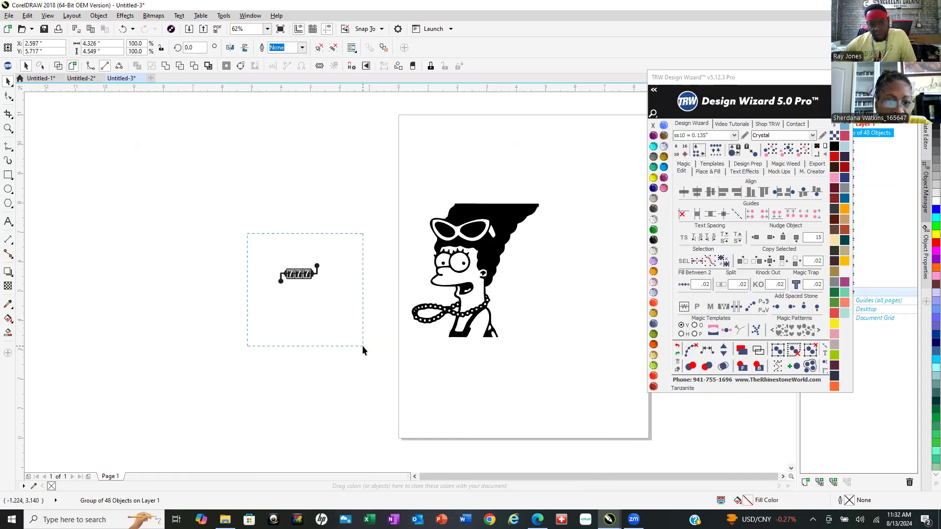
Group the traced slot machine pieces, enlarge the group to about 4.5 inches wide, and place it on the page just below Marge.
key(ctrl+u)
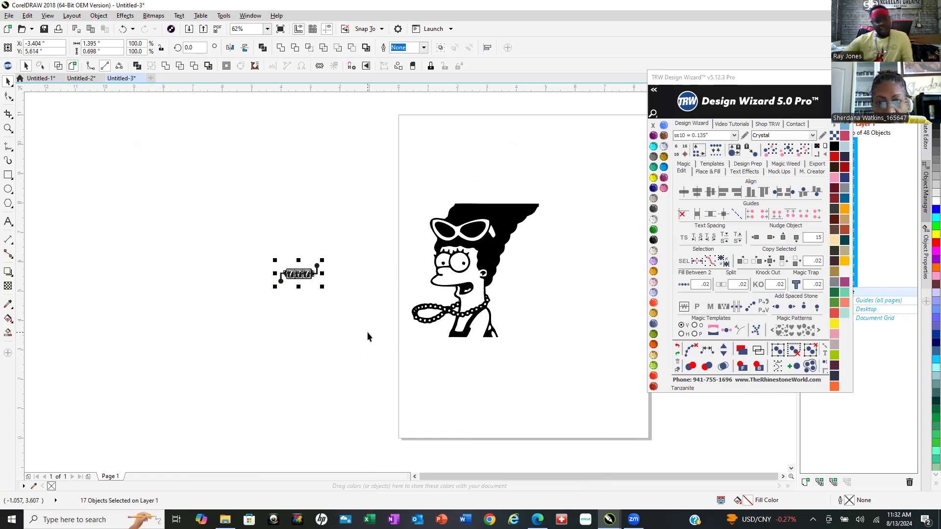
key(ctrl+g)
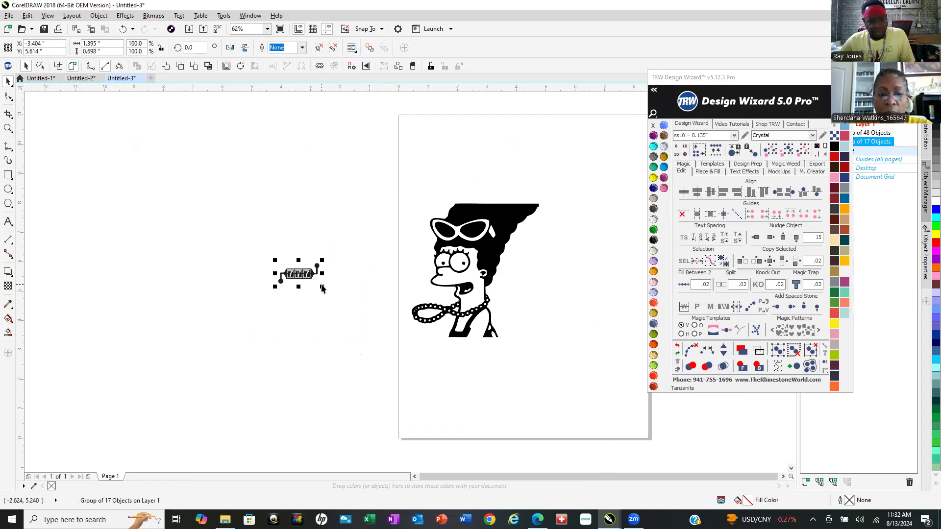
drag(324, 288, 415, 386)
drag(347, 296, 463, 353)
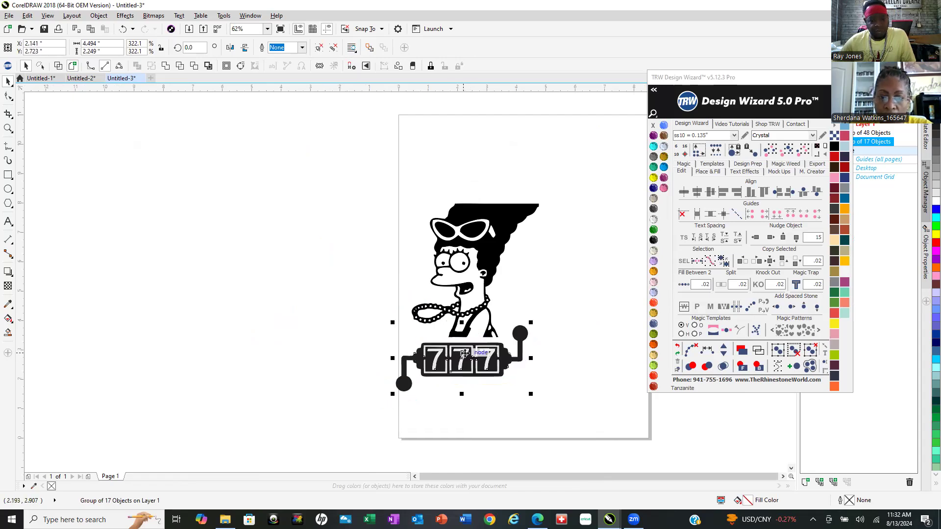
Try centering the slot machine and Marge on each other horizontally, and undo the alignment.
shift+click(508, 219)
key(c)
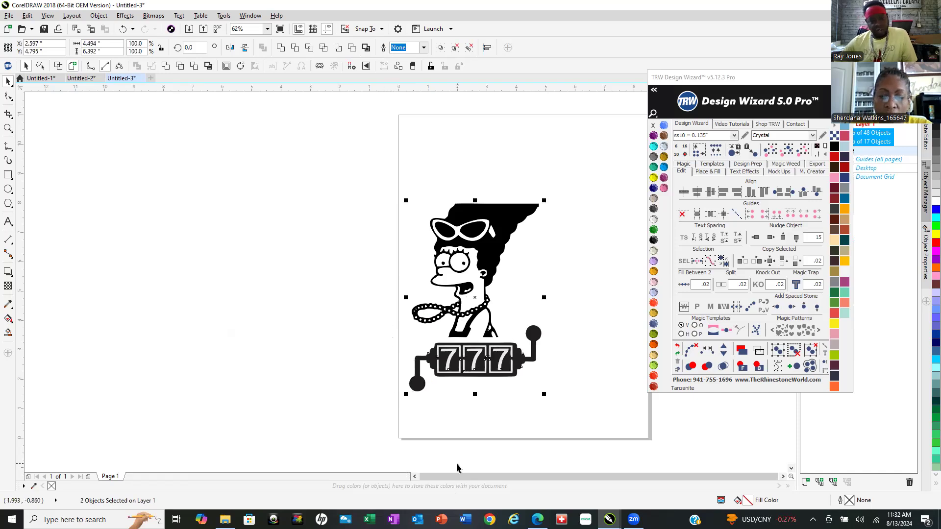
click(407, 113)
scroll(439, 328, up, 2)
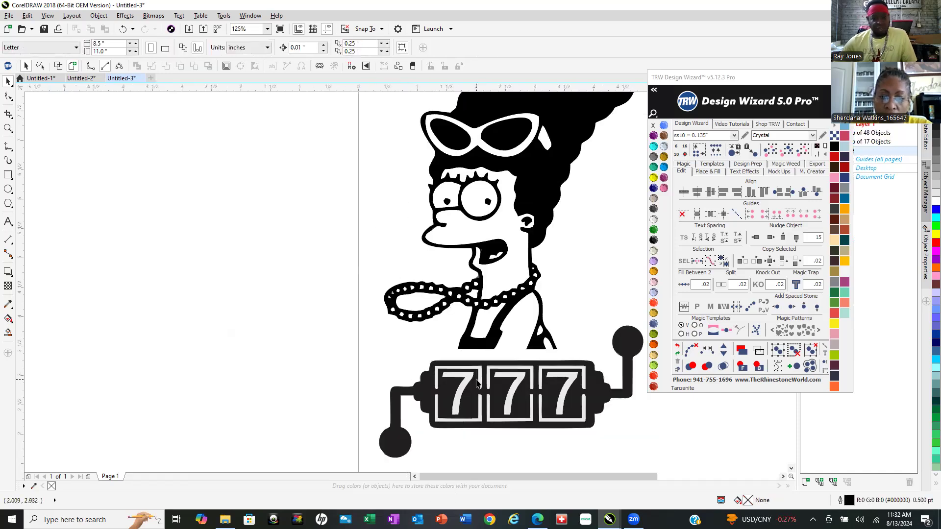
scroll(494, 347, down, 4)
scroll(504, 366, up, 1)
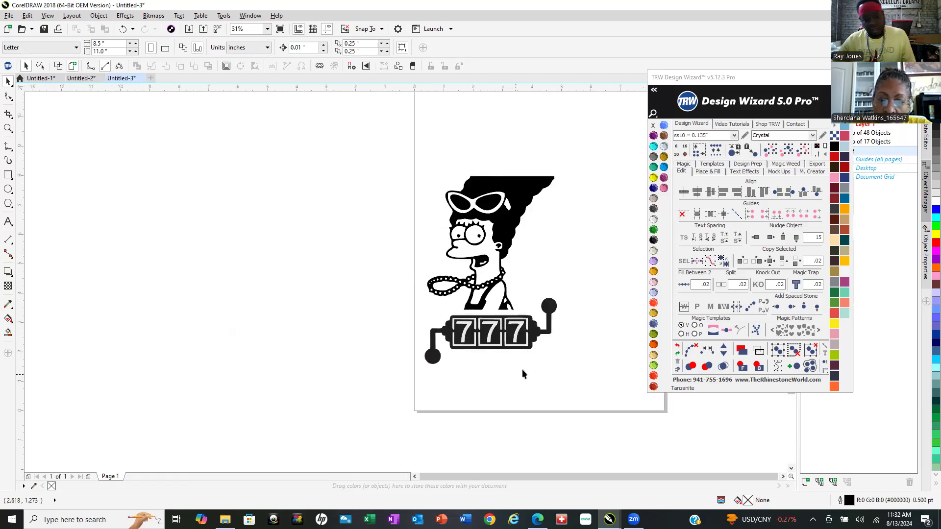
click(677, 348)
click(351, 245)
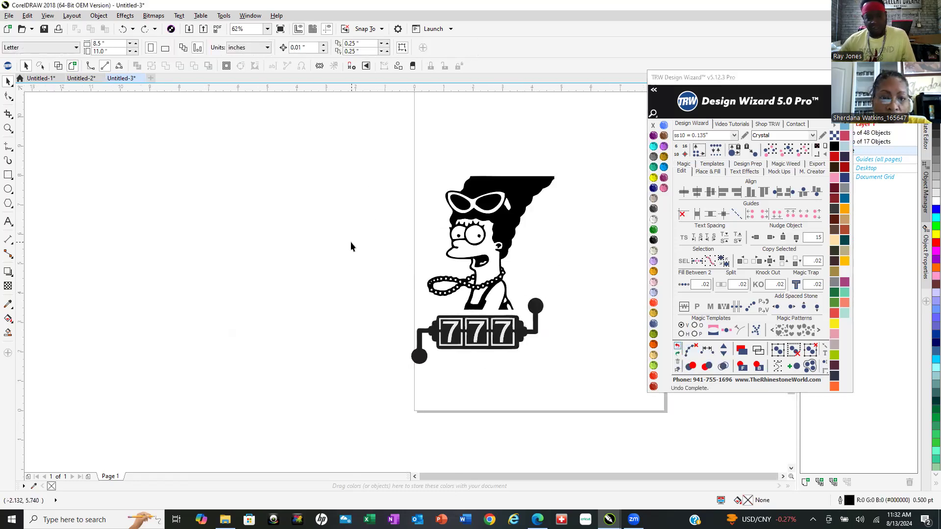
Move Marge and the slot machine together to the horizontal middle of the page, near its lower edge.
drag(606, 391, 610, 412)
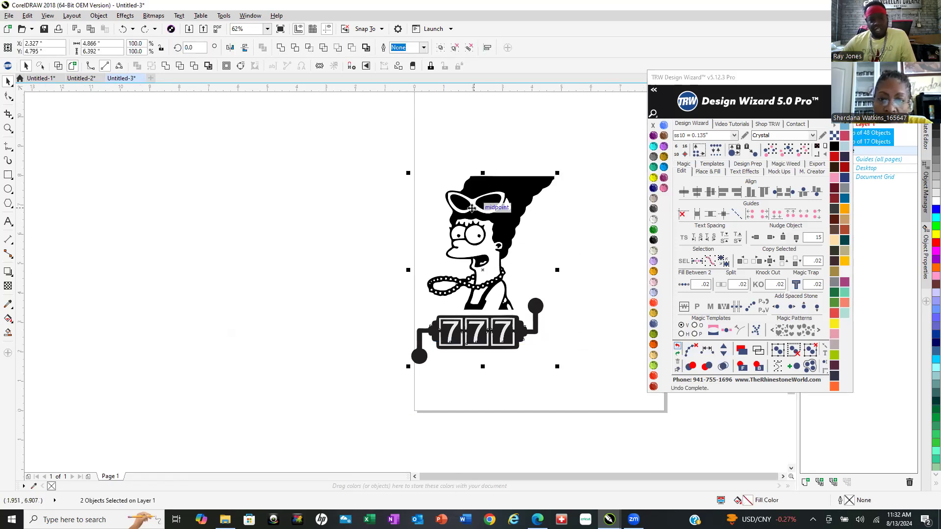
drag(497, 208, 561, 247)
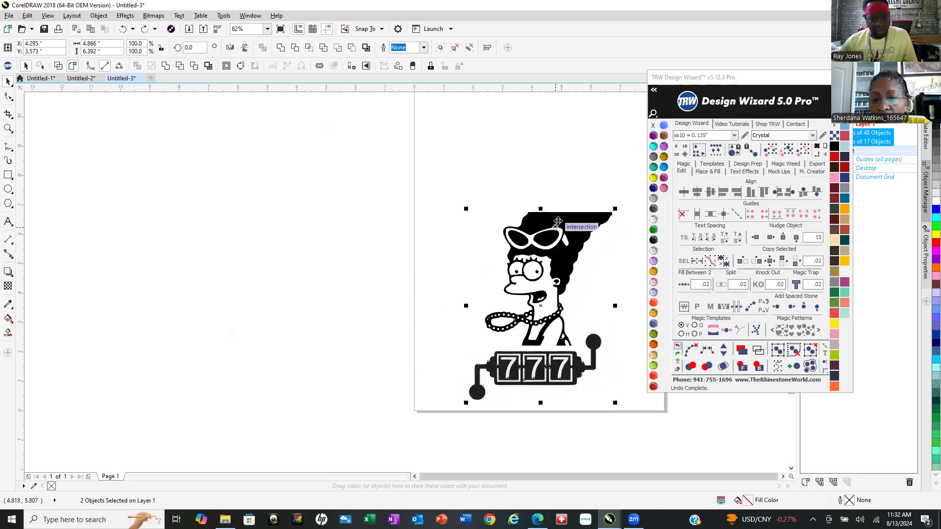
click(558, 164)
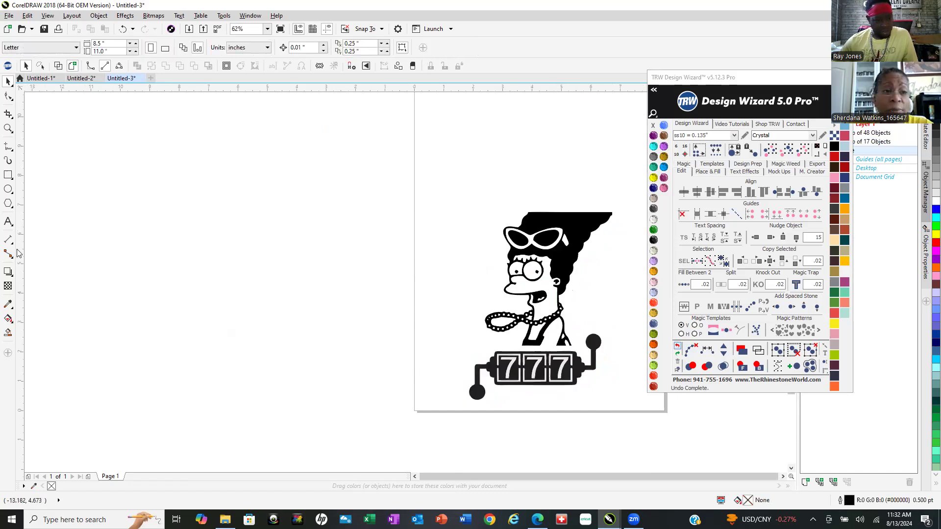
Add the first name as a line of artistic text on the page above Marge's hair.
click(8, 223)
click(454, 182)
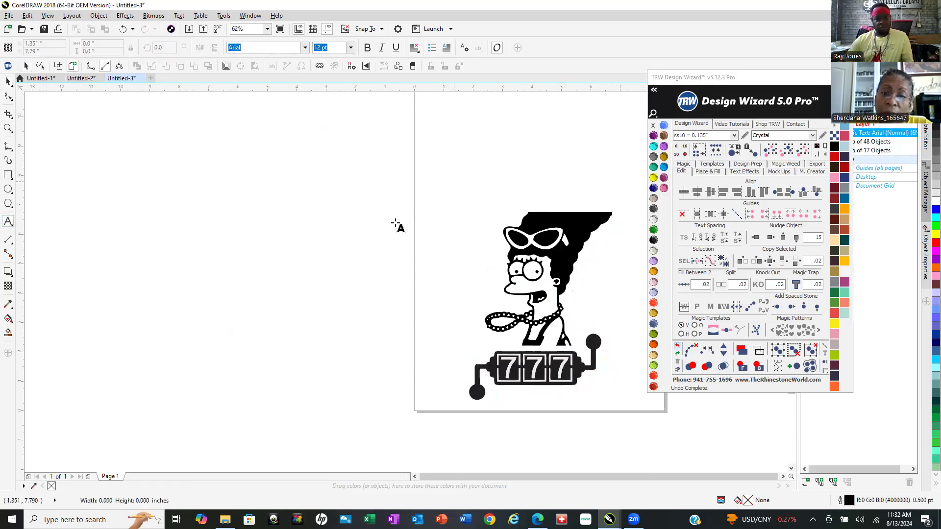
text(ursala)
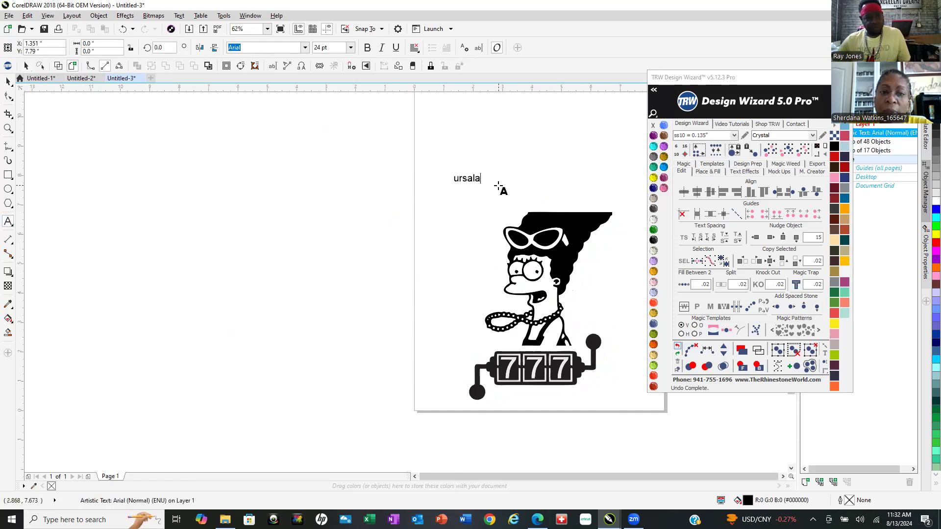
key(Escape)
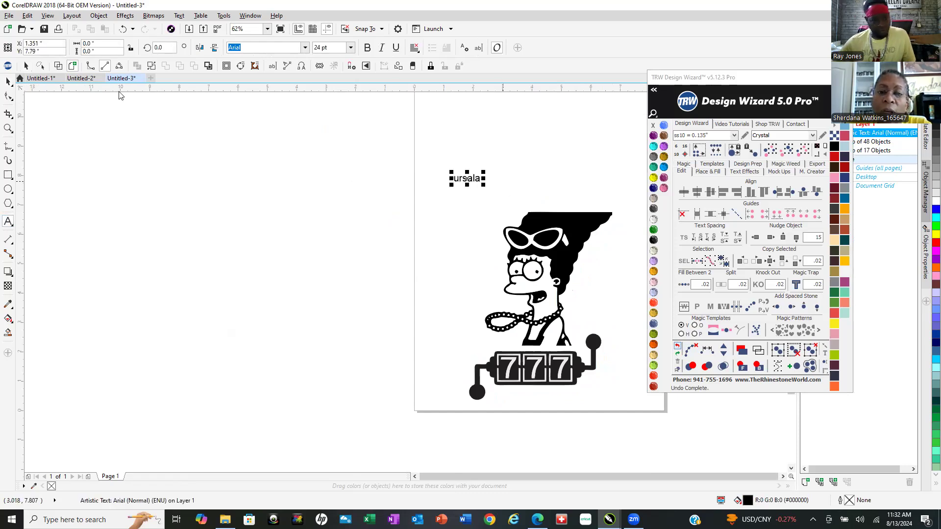
Retype the first name above Marge with the corrected spelling.
scroll(476, 153, up, 4)
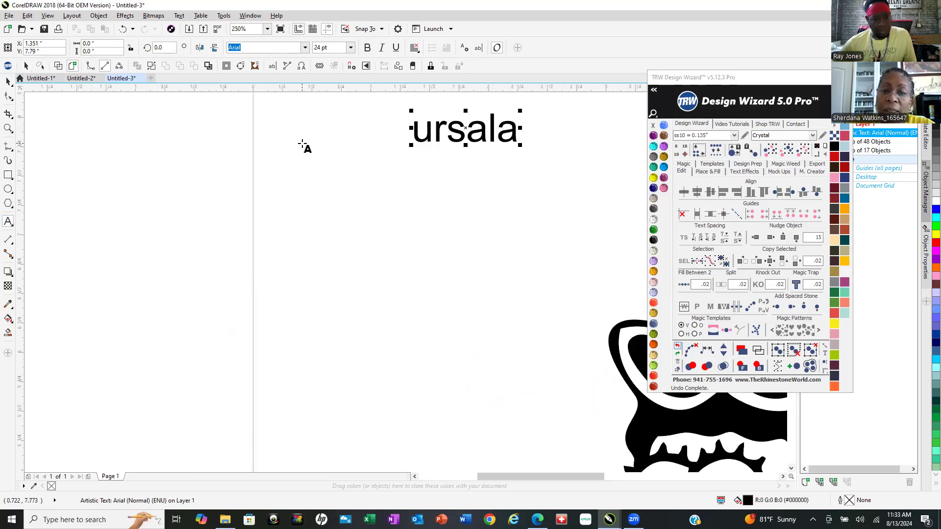
click(483, 128)
double_click(490, 131)
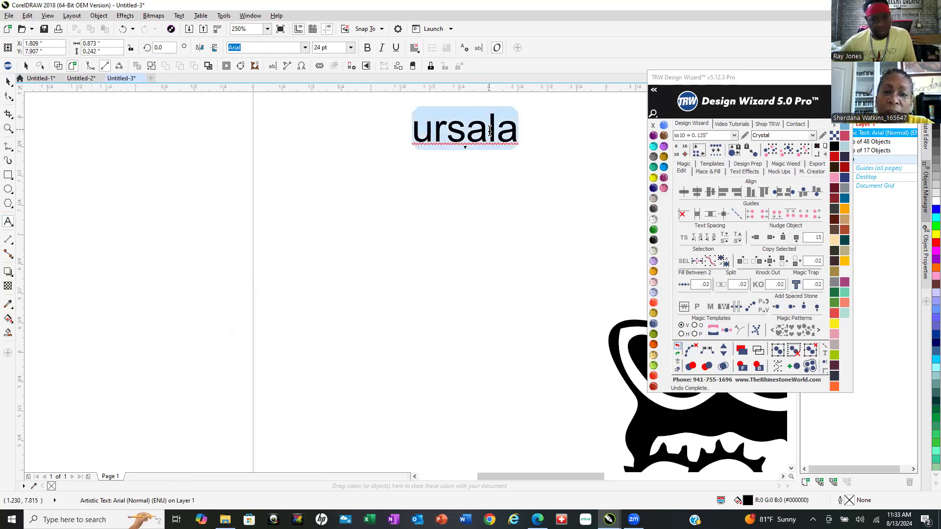
text(ur)
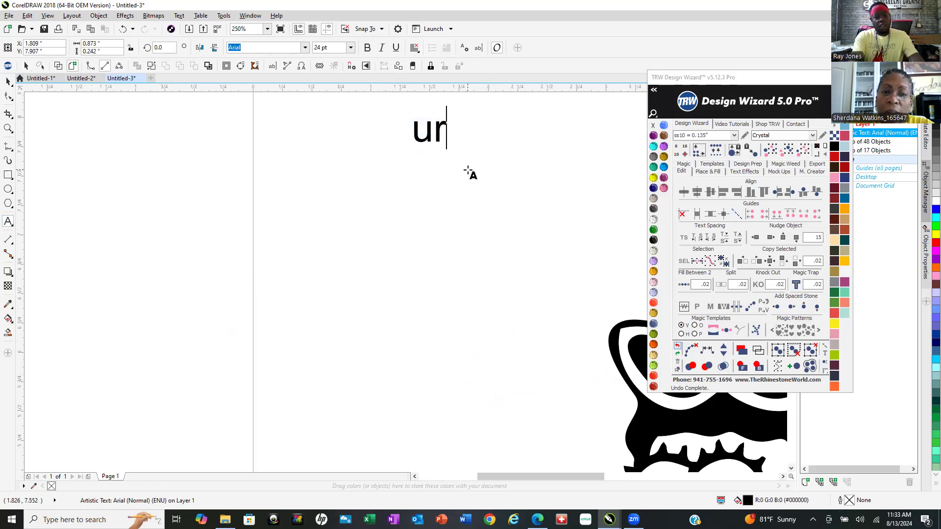
text(sula)
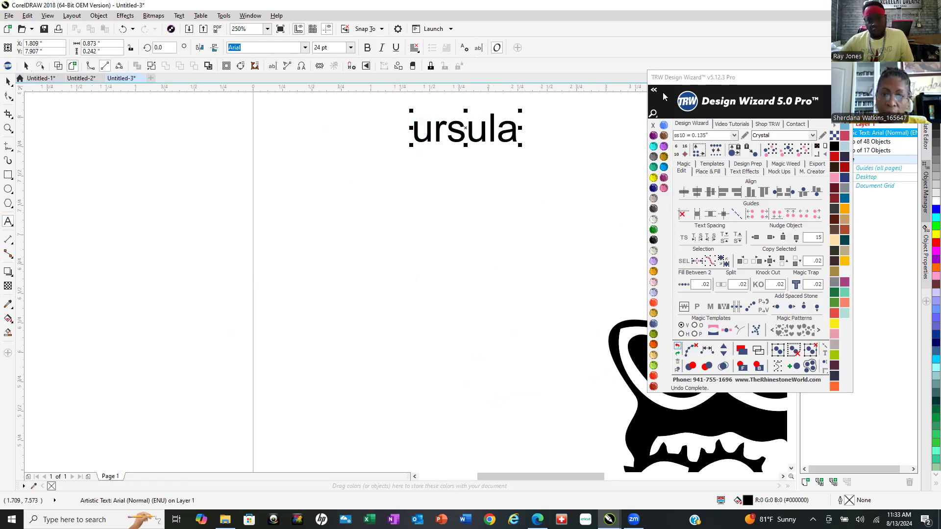
Set the first name's font to AR BERKLEY and capitalize its first letter with the Design Wizard text tools.
click(655, 91)
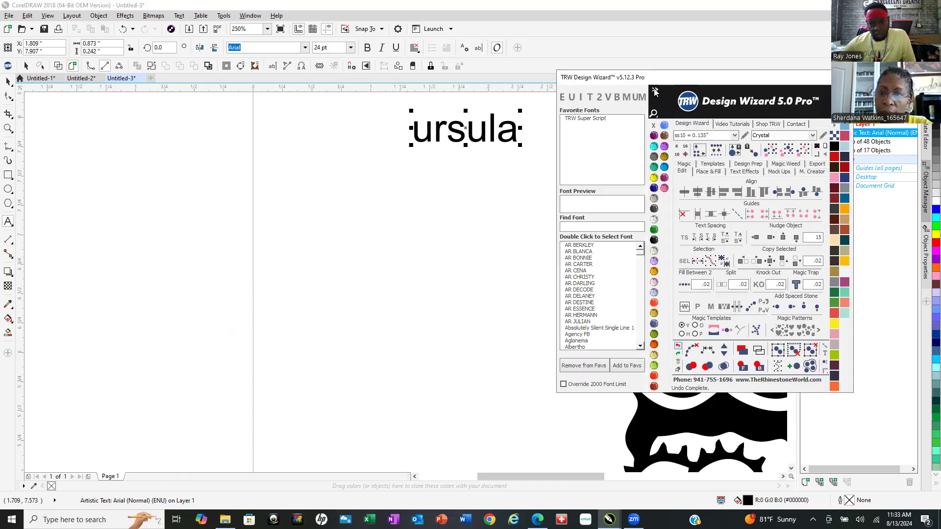
double_click(582, 246)
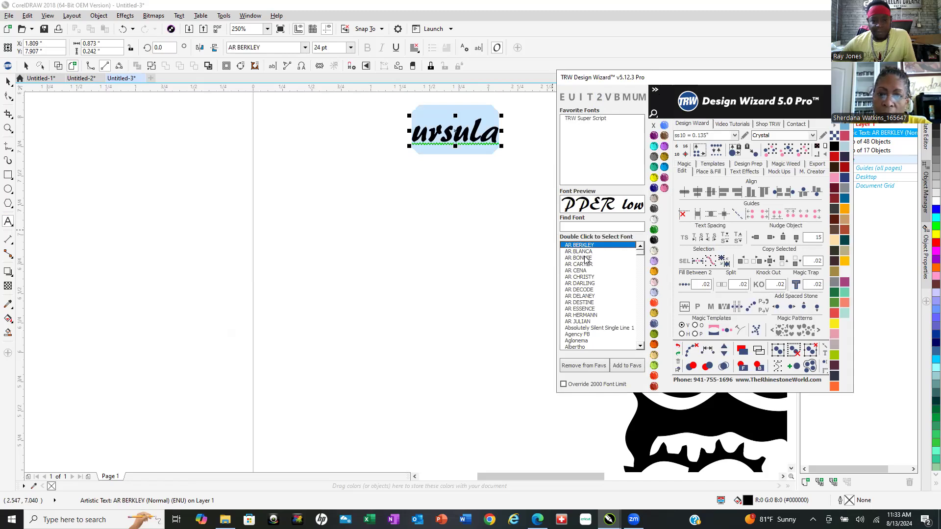
click(590, 97)
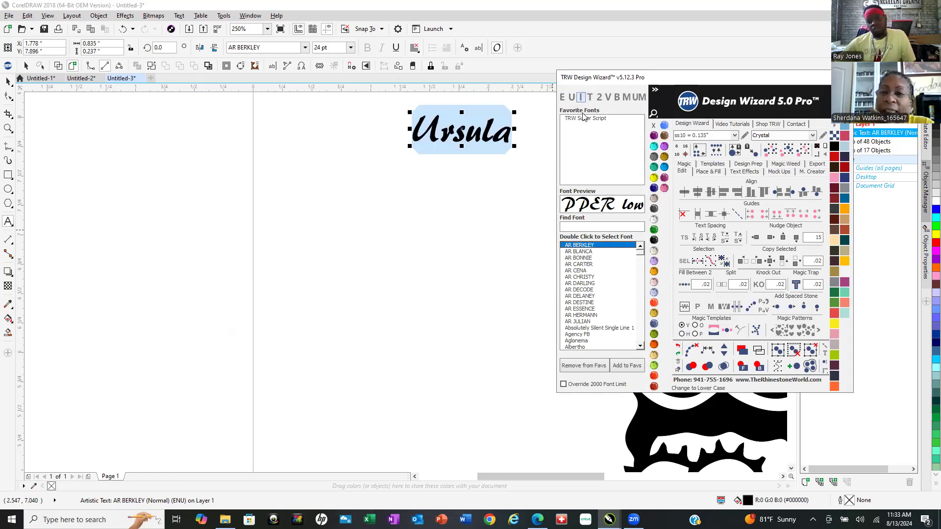
scroll(310, 319, down, 2)
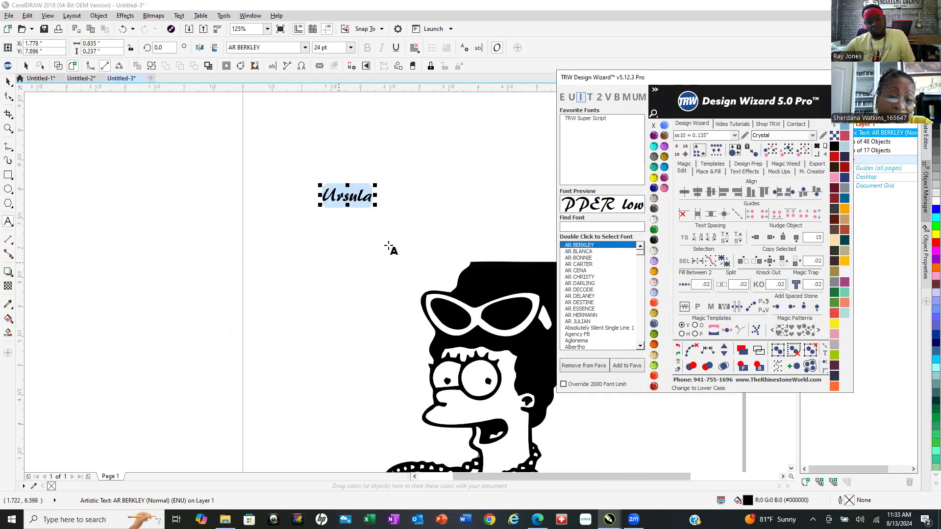
scroll(374, 179, up, 4)
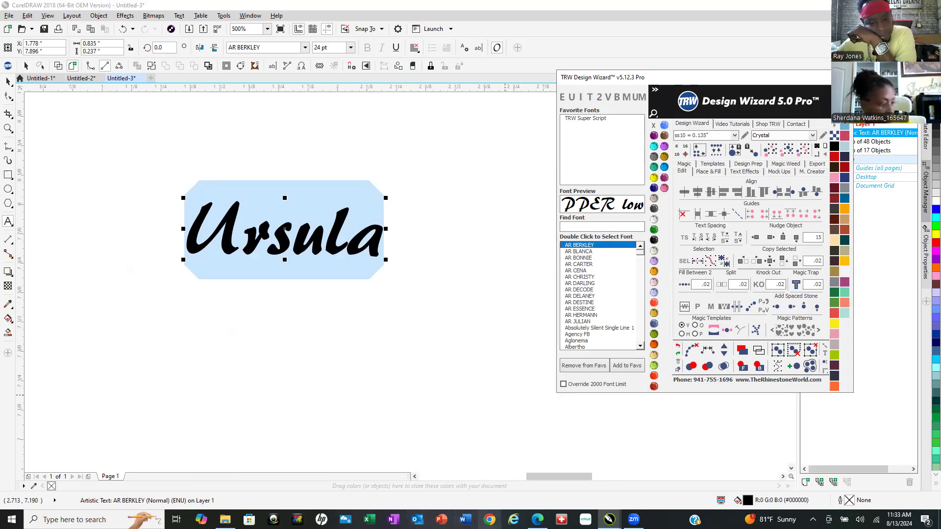
Switch to the Edge browser, close the slot machine image preview and go to dafont.com.
click(538, 520)
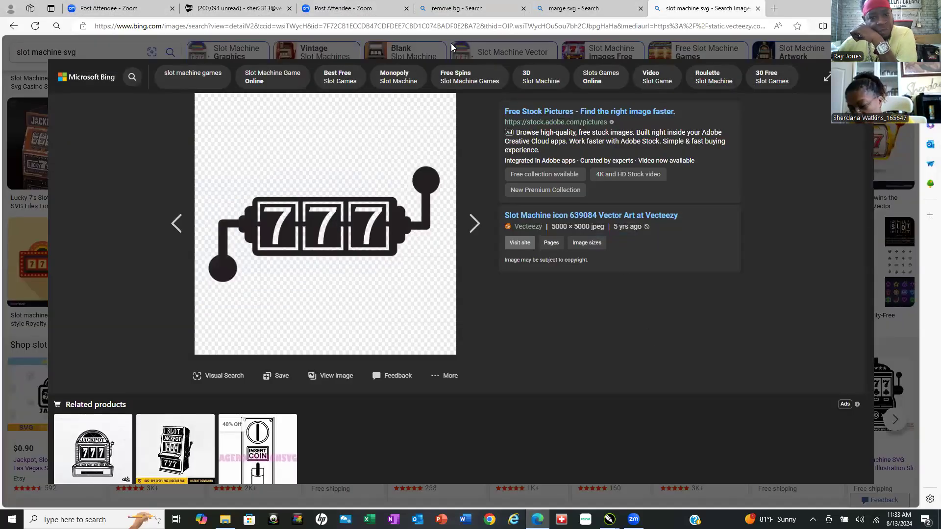
key(Escape)
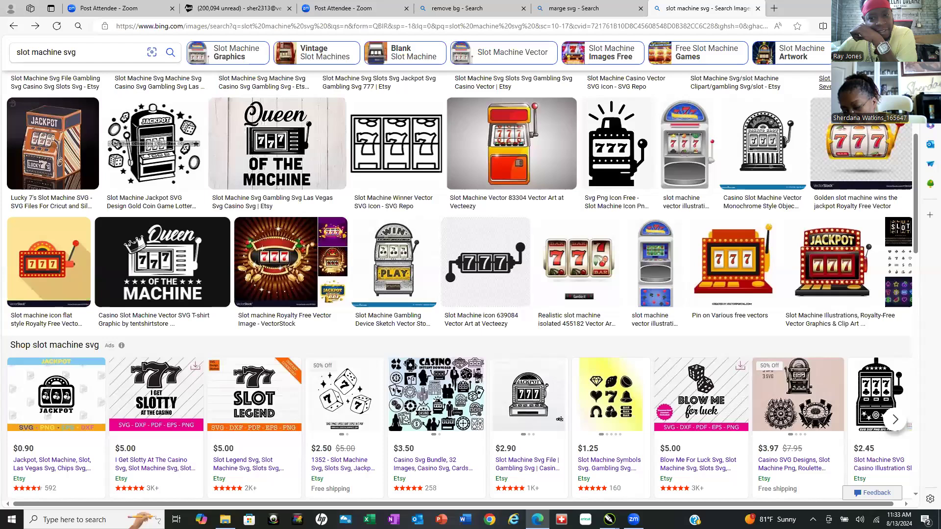
scroll(316, 54, up, 1)
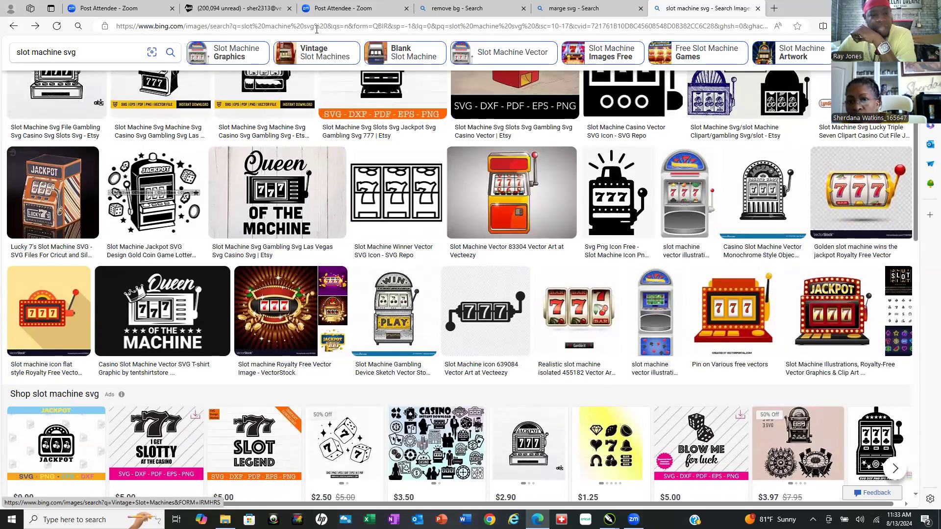
click(317, 27)
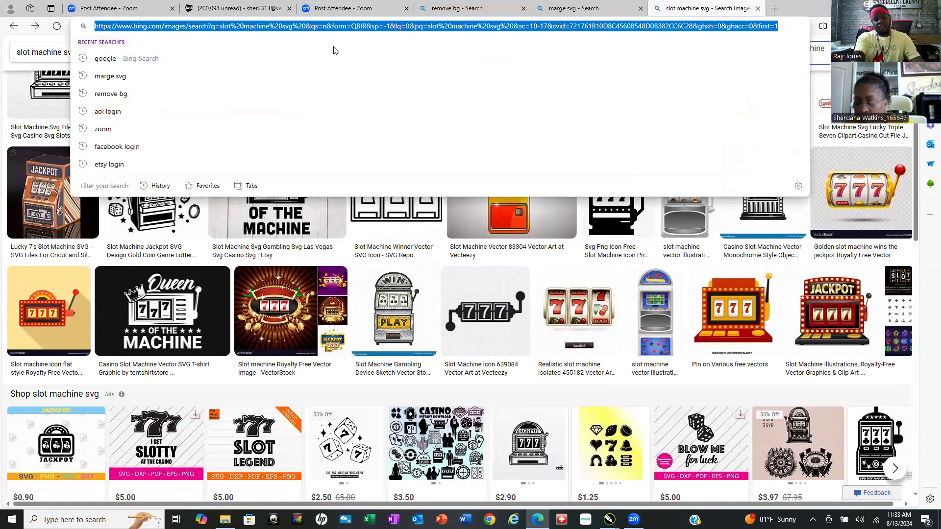
text(dafont)
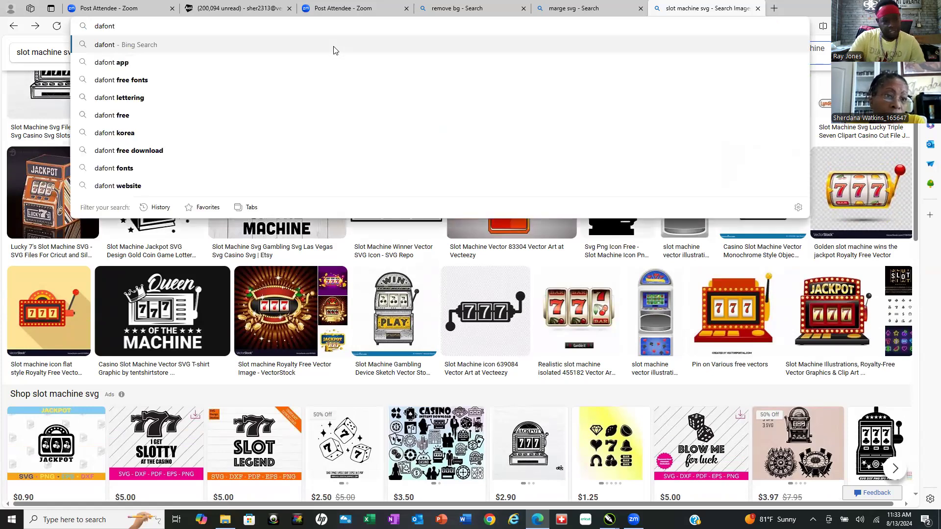
text(.com)
key(Return)
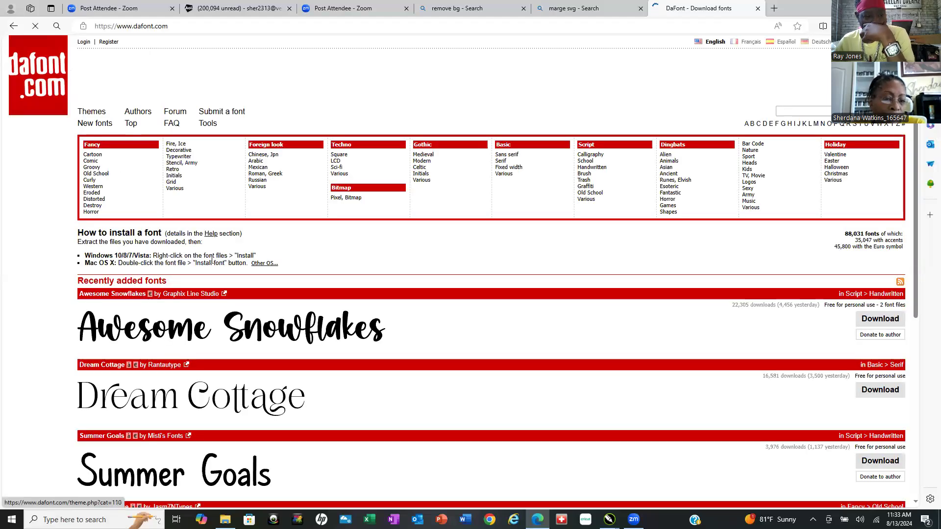
Browse the recently added fonts on DaFont and download Awesome Snowflakes.
scroll(366, 306, down, 3)
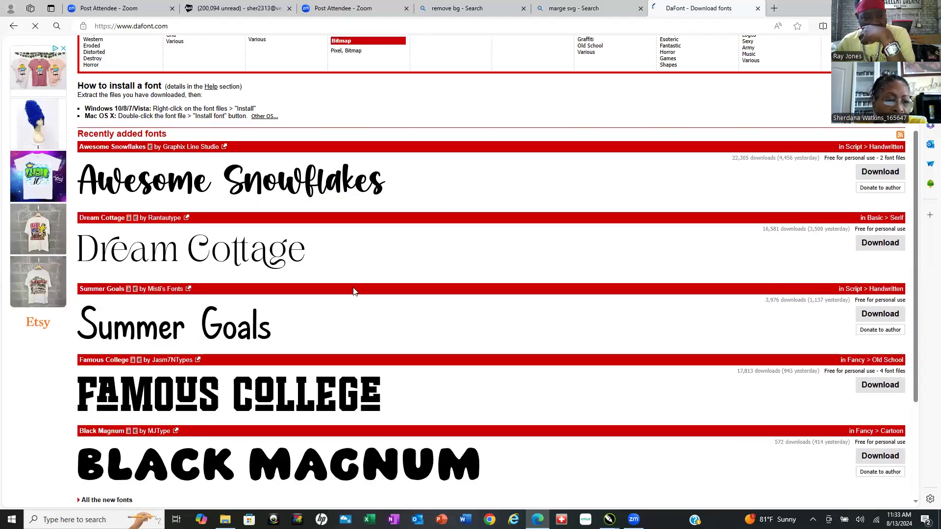
scroll(373, 286, down, 1)
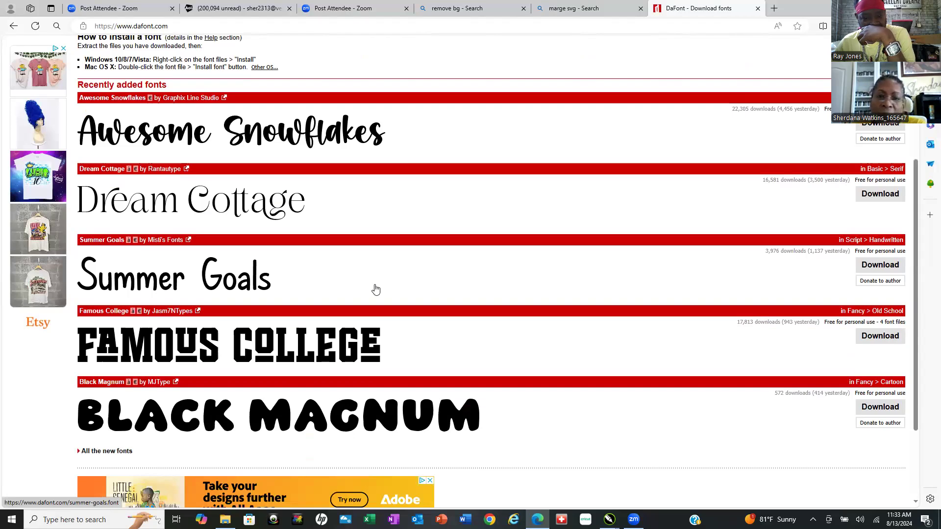
scroll(375, 291, down, 1)
scroll(375, 290, up, 2)
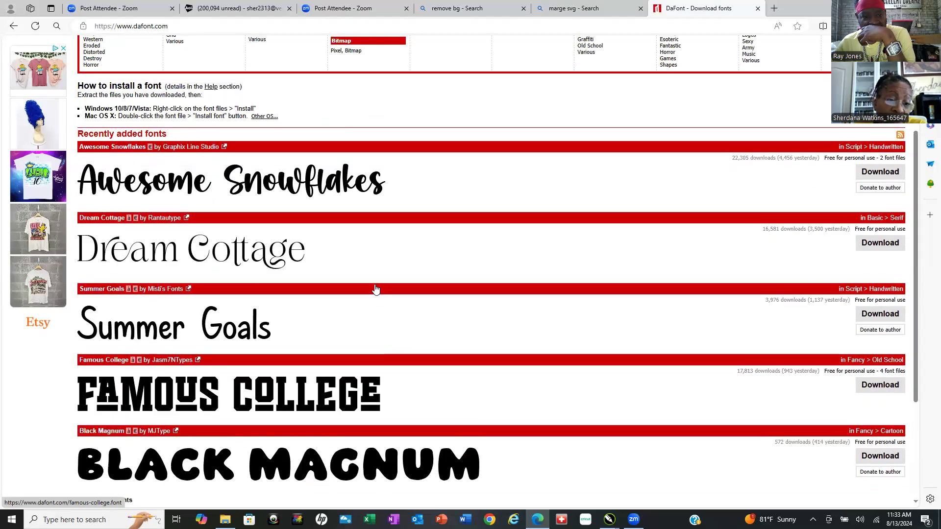
click(877, 172)
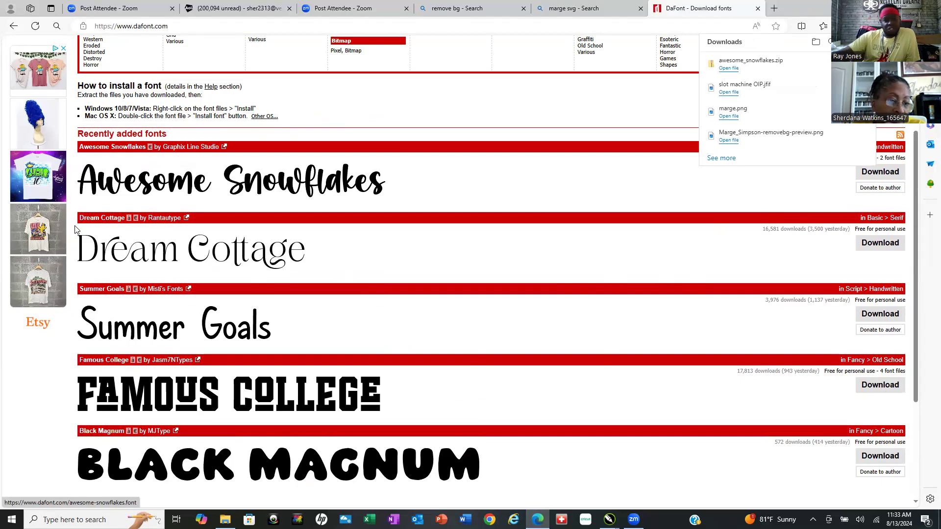
Download the Famous College and Black Magnum fonts from the recently added fonts.
scroll(467, 264, down, 2)
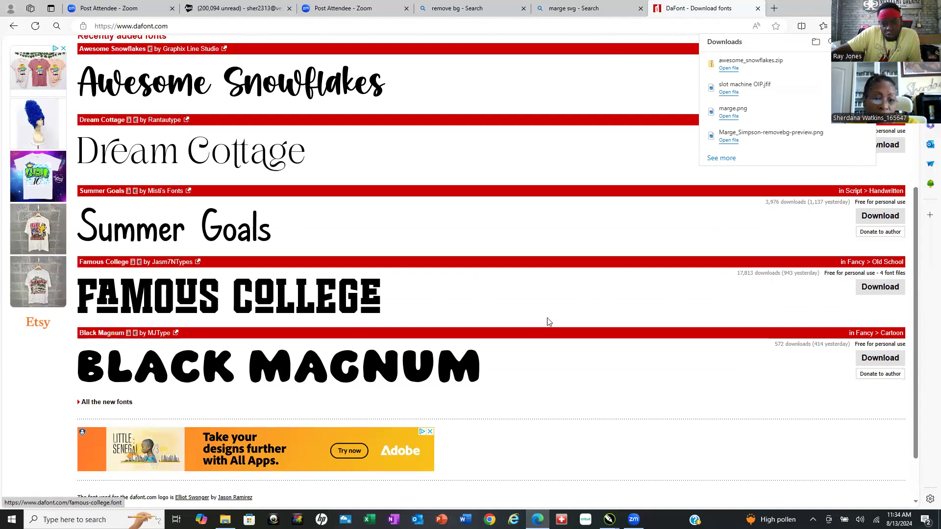
click(881, 287)
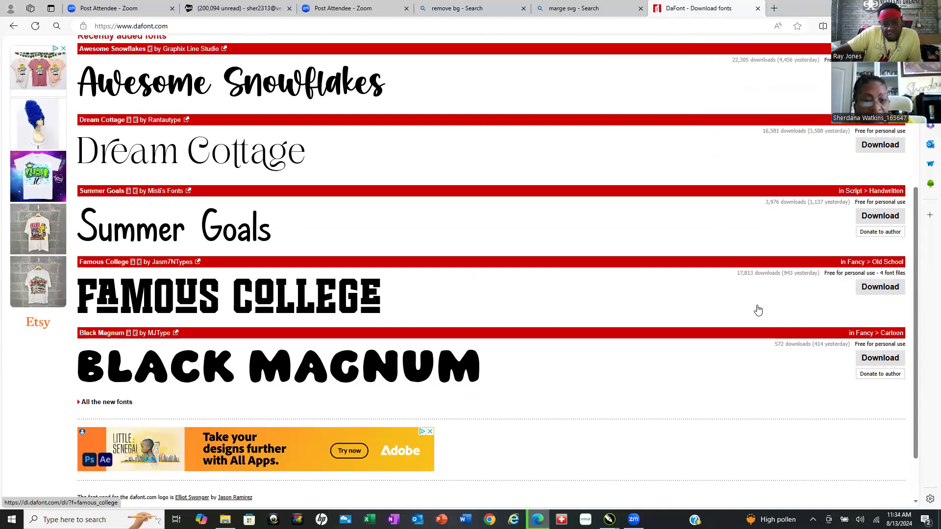
scroll(349, 284, down, 1)
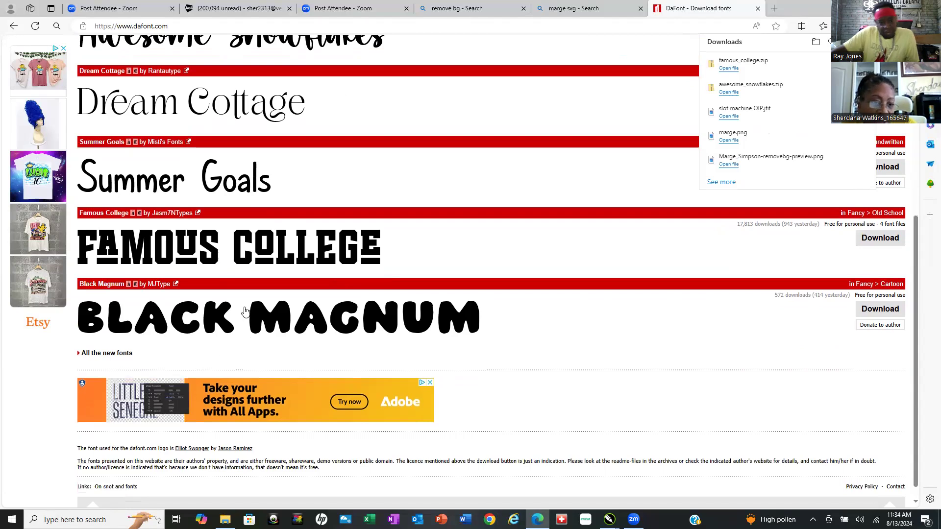
scroll(245, 312, up, 2)
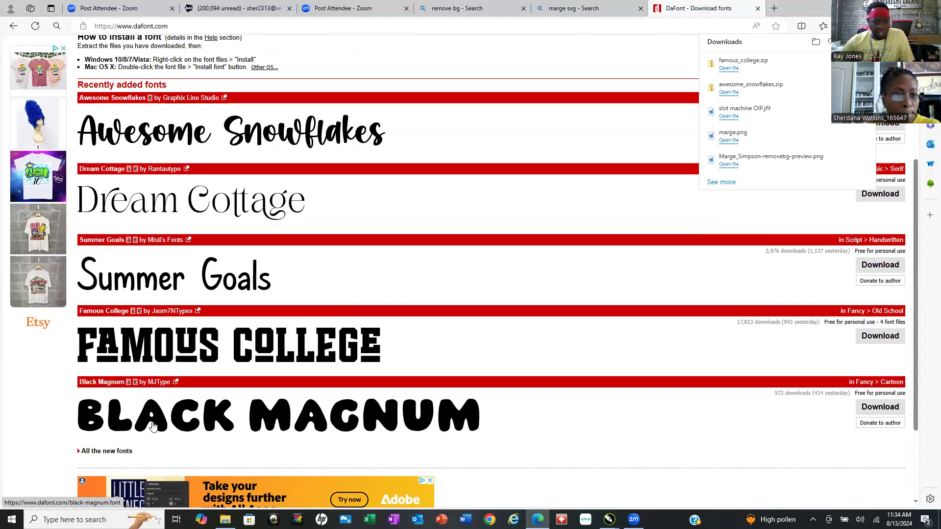
click(880, 406)
Open DaFont's full list of all the new fonts.
scroll(334, 193, up, 4)
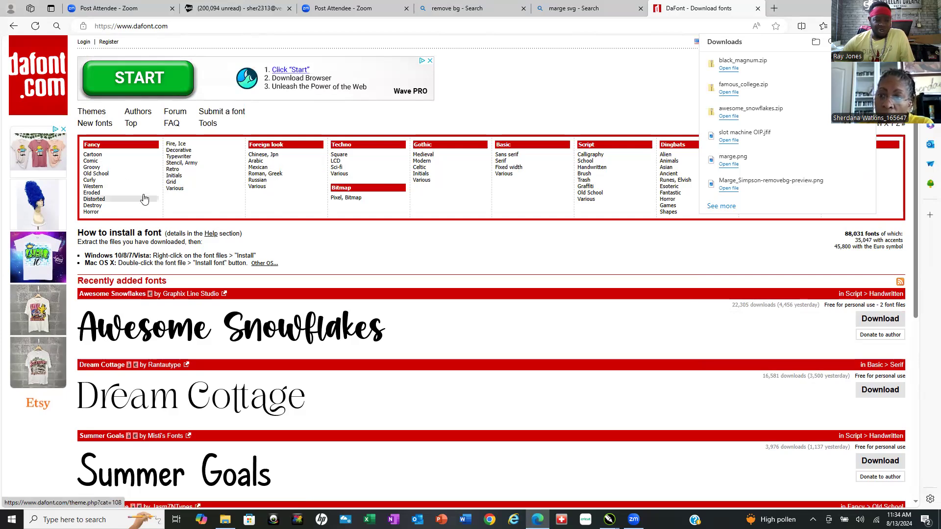
scroll(346, 235, down, 4)
scroll(346, 250, down, 1)
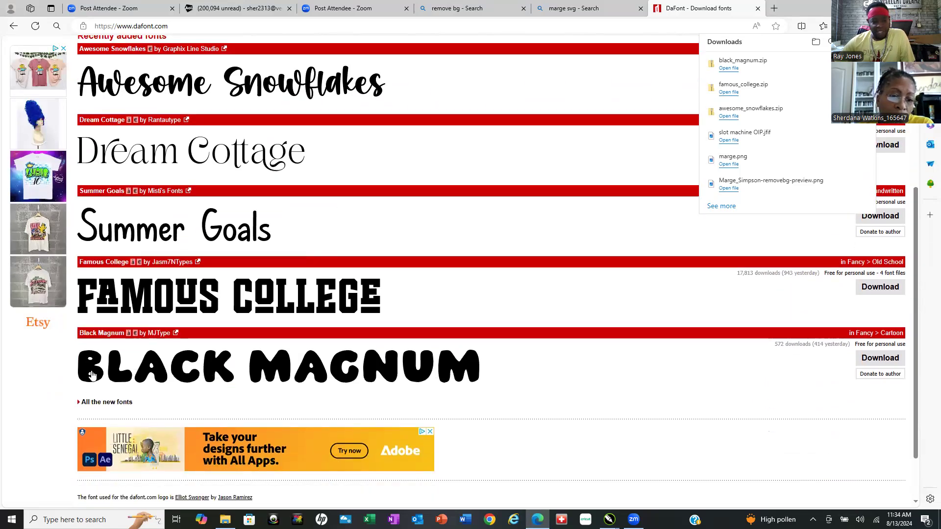
click(95, 402)
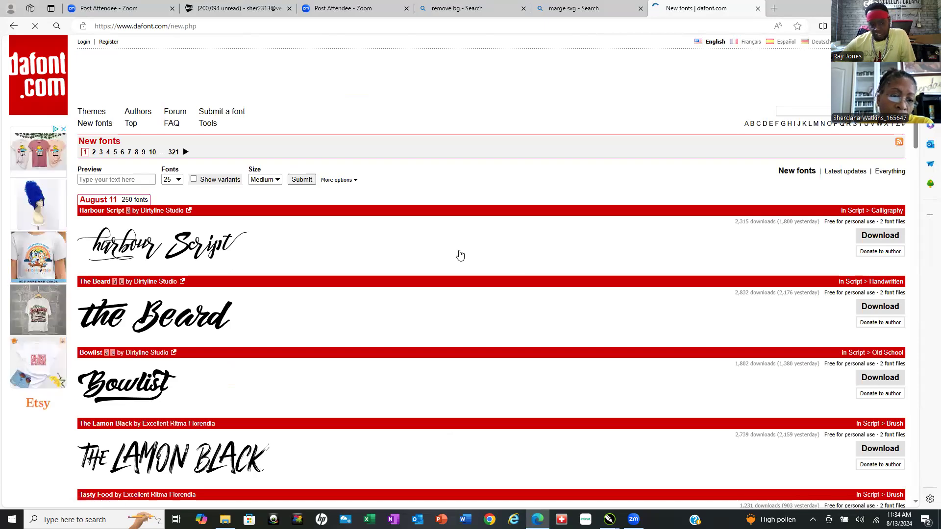
Browse the first page of new fonts and download Leonardoo and Cheese Matcha.
scroll(460, 255, down, 2)
scroll(405, 203, down, 3)
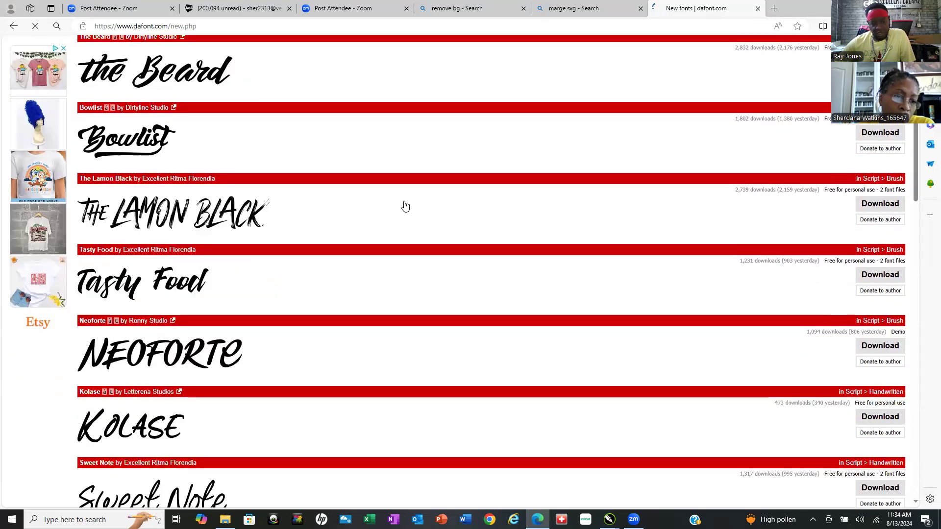
scroll(407, 199, down, 1)
scroll(229, 244, down, 4)
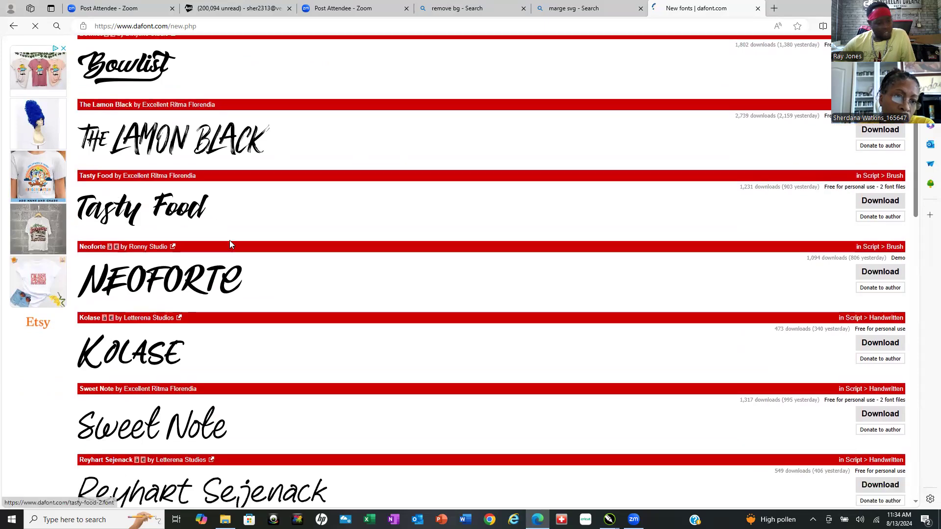
scroll(291, 244, down, 1)
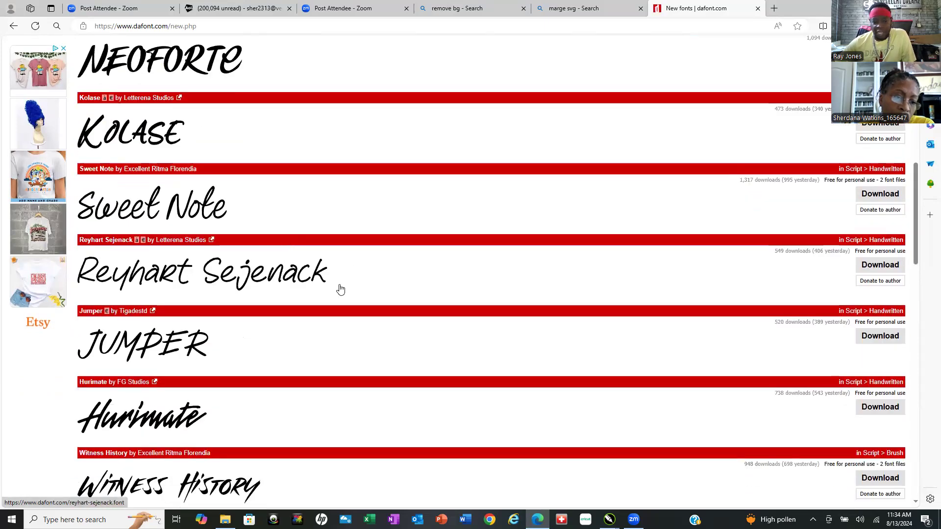
scroll(340, 288, down, 4)
scroll(326, 318, down, 3)
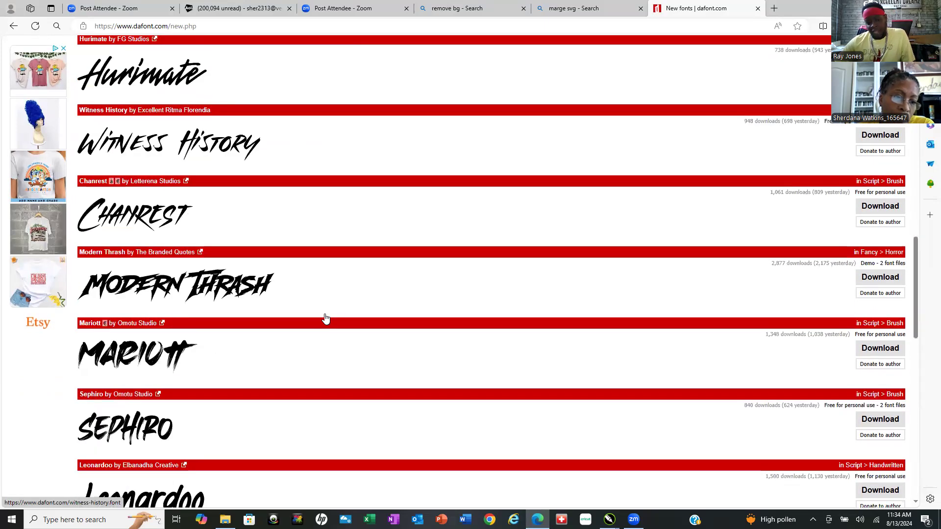
scroll(213, 349, down, 2)
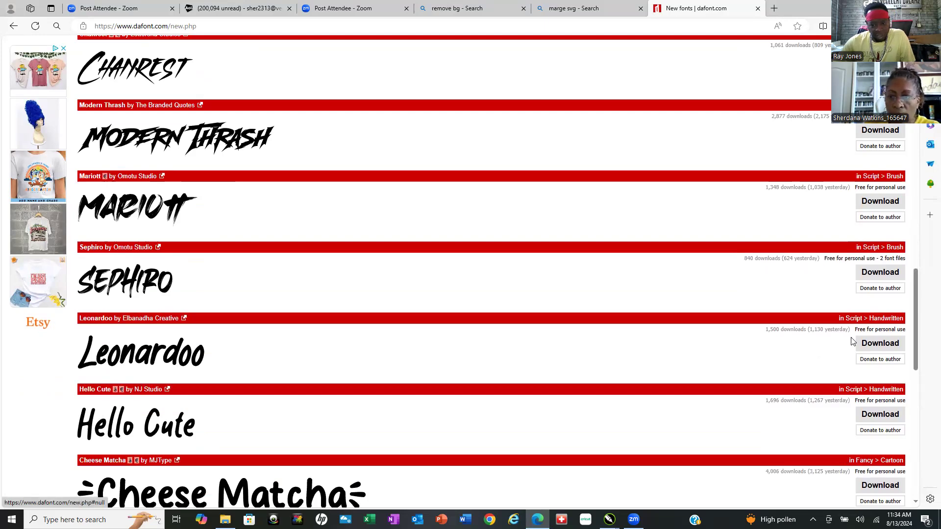
click(878, 343)
scroll(157, 247, down, 2)
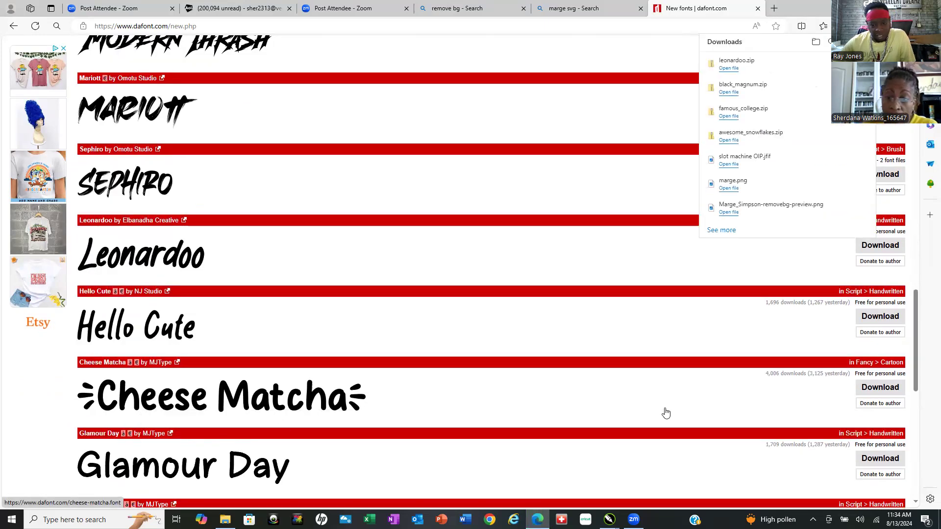
click(883, 390)
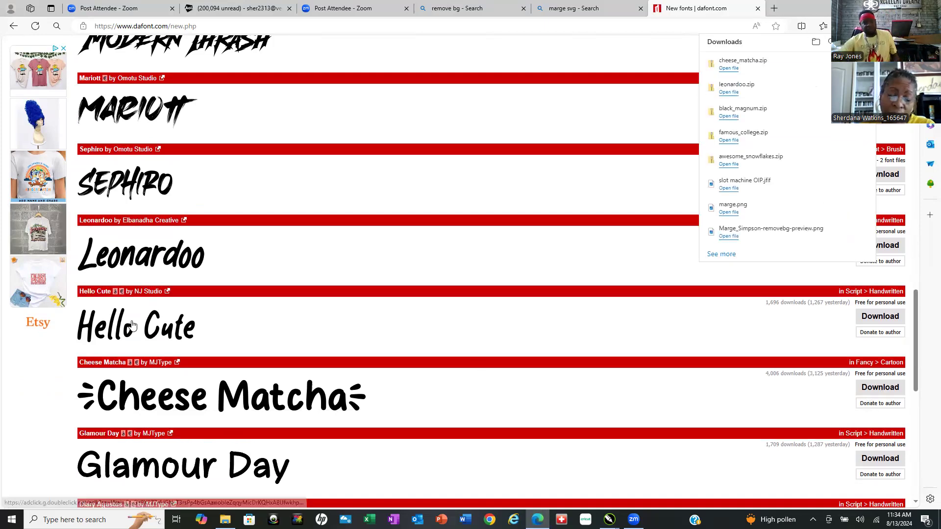
Look through the remaining fonts on the first page and open page 2 of the new fonts.
scroll(132, 326, down, 1)
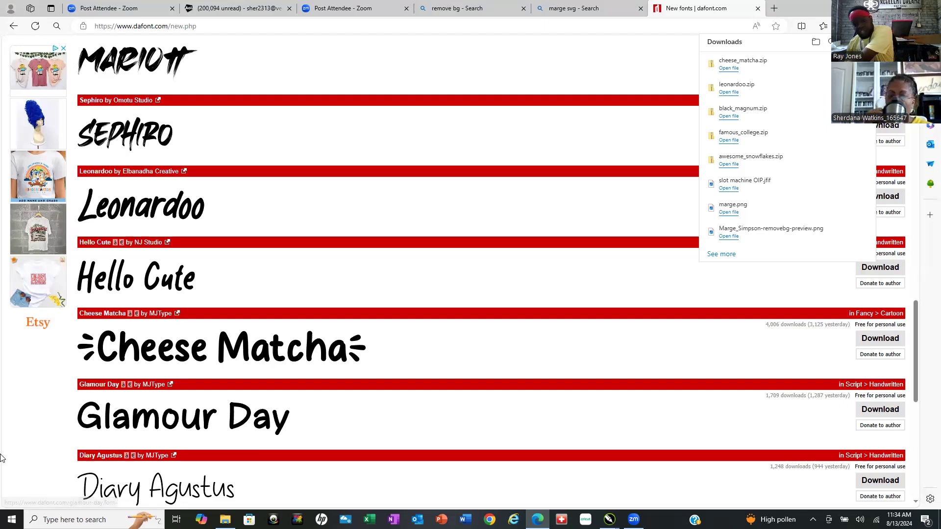
scroll(68, 443, down, 6)
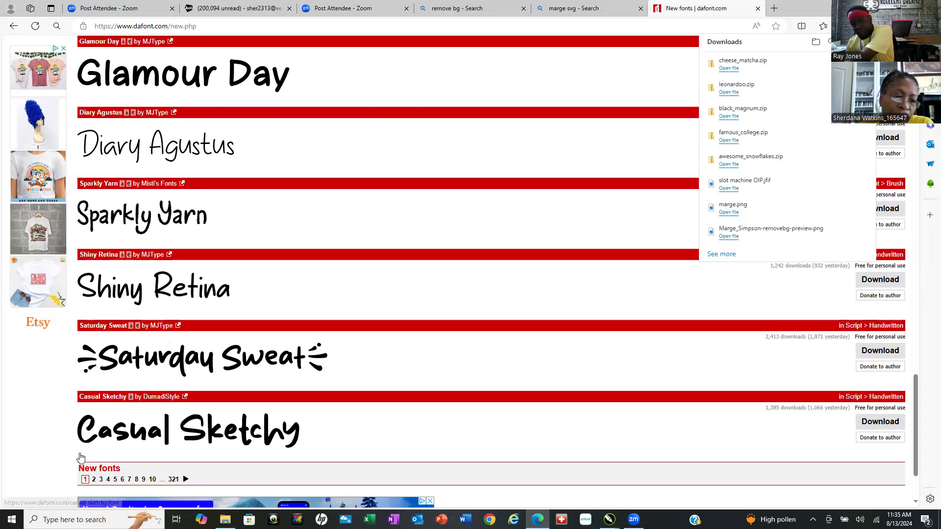
scroll(81, 456, down, 2)
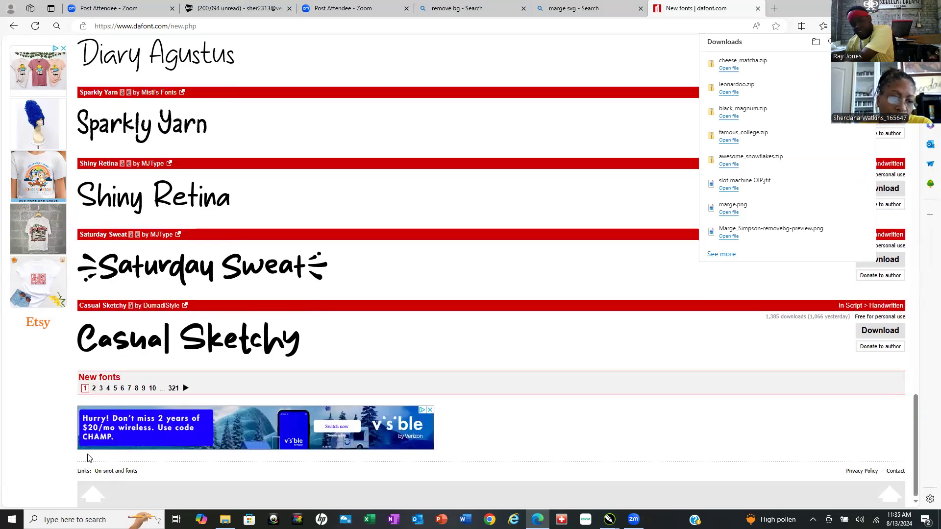
scroll(86, 459, up, 3)
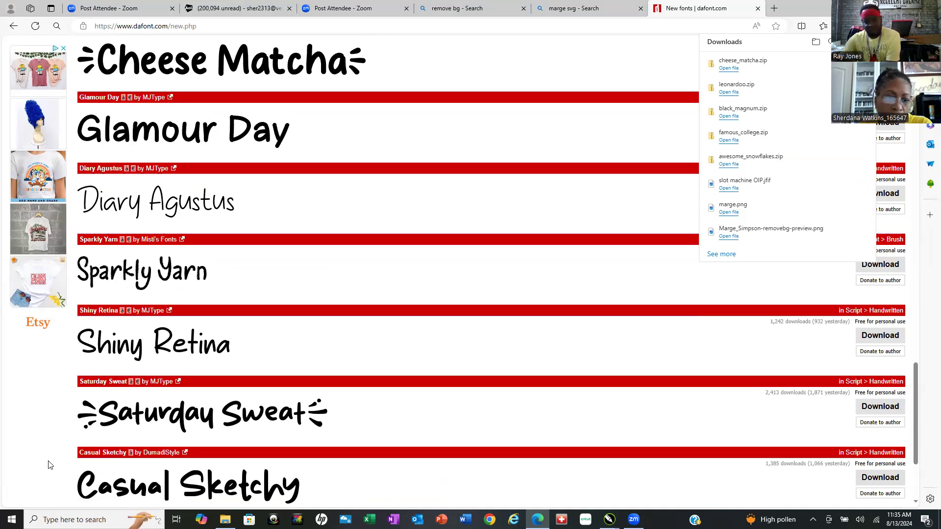
scroll(199, 186, down, 3)
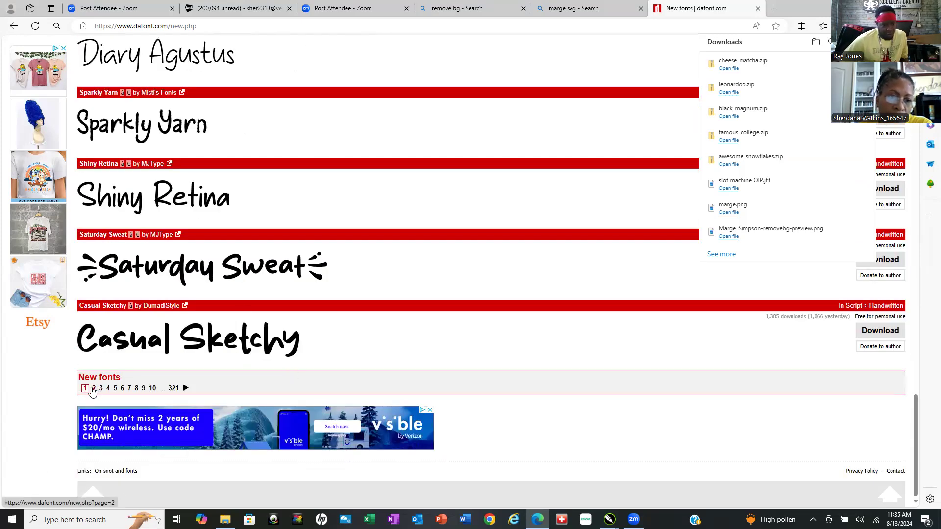
click(93, 388)
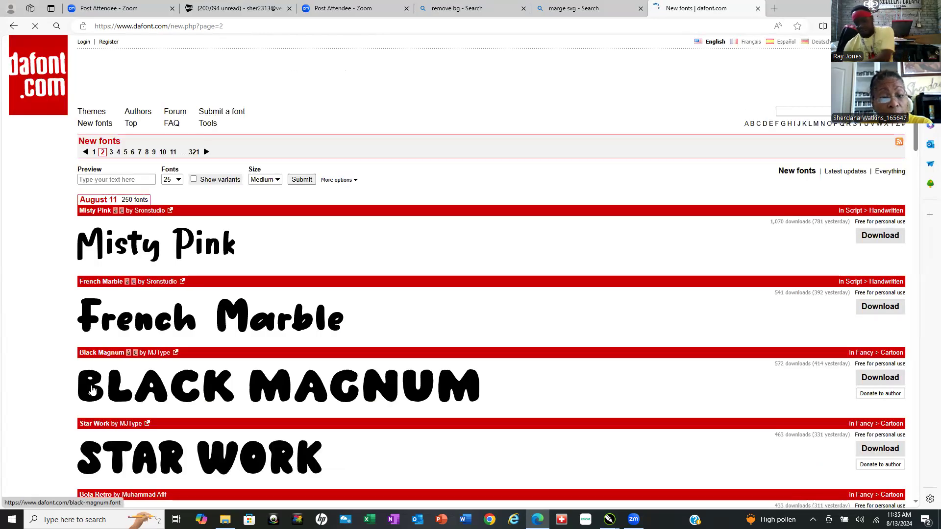
Browse the font previews on page 2 of DaFont's new fonts, from Misty Pink down to Anhay.
scroll(132, 294, down, 3)
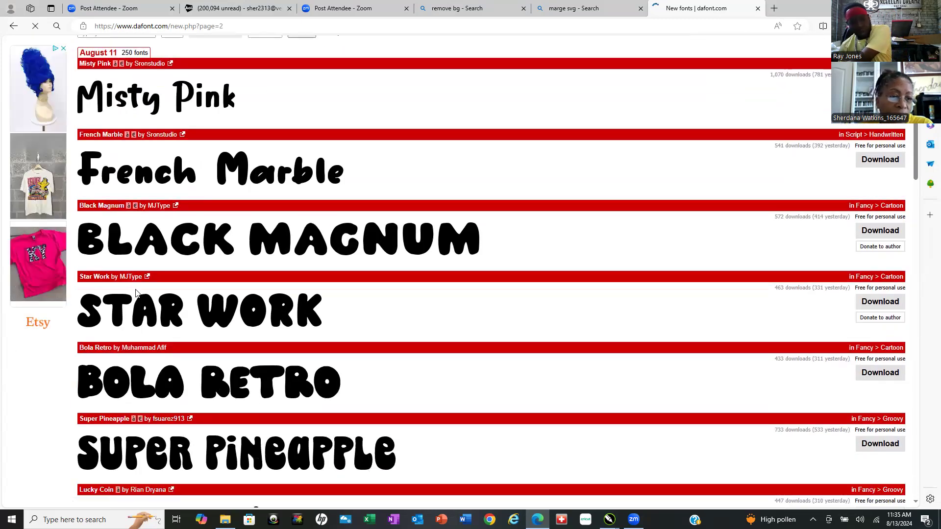
scroll(223, 326, down, 2)
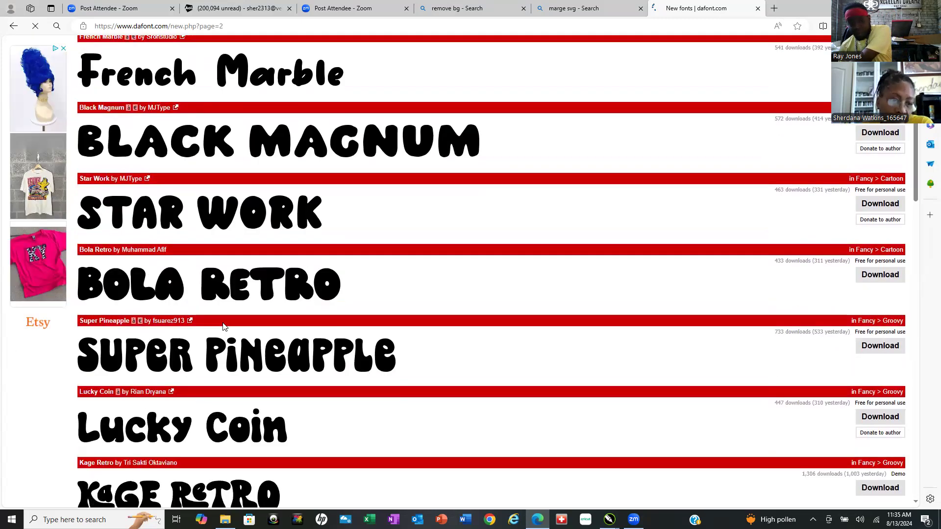
scroll(223, 326, down, 4)
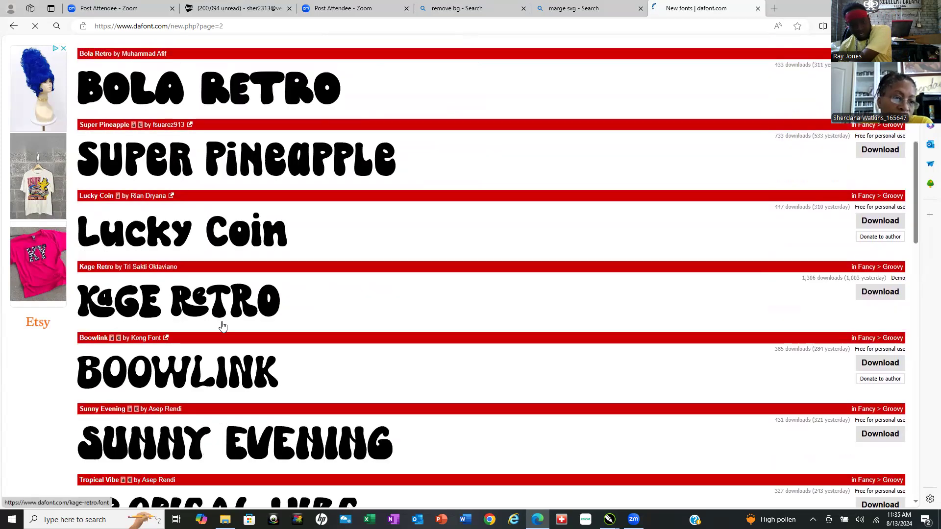
scroll(203, 309, down, 5)
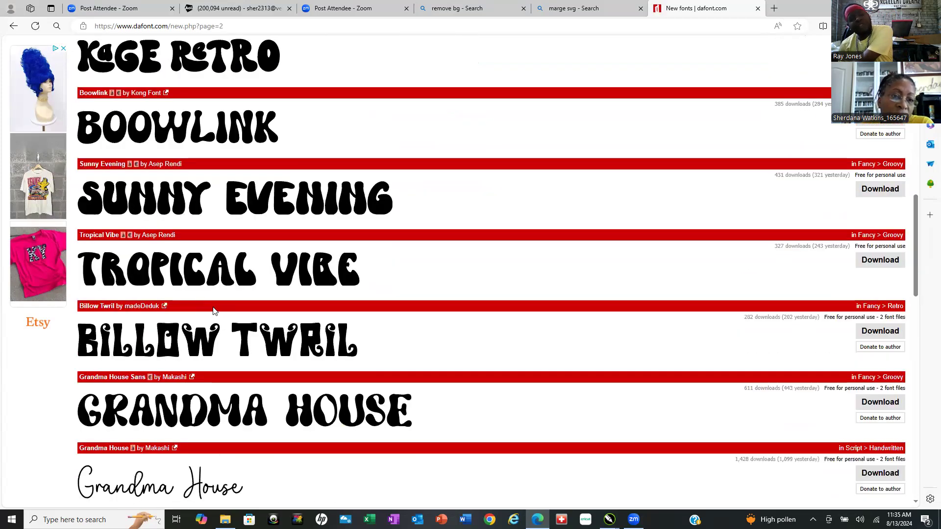
scroll(170, 278, down, 2)
scroll(170, 279, down, 3)
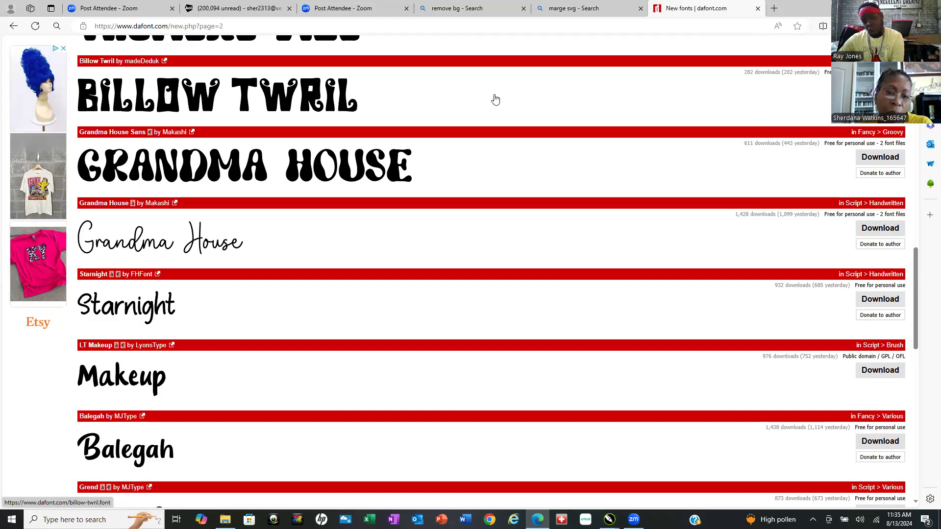
scroll(495, 100, down, 2)
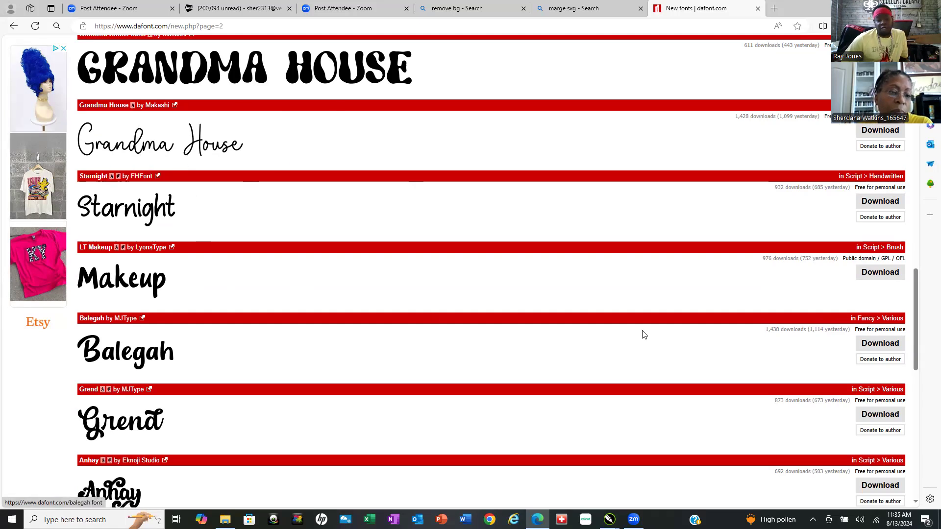
click(74, 519)
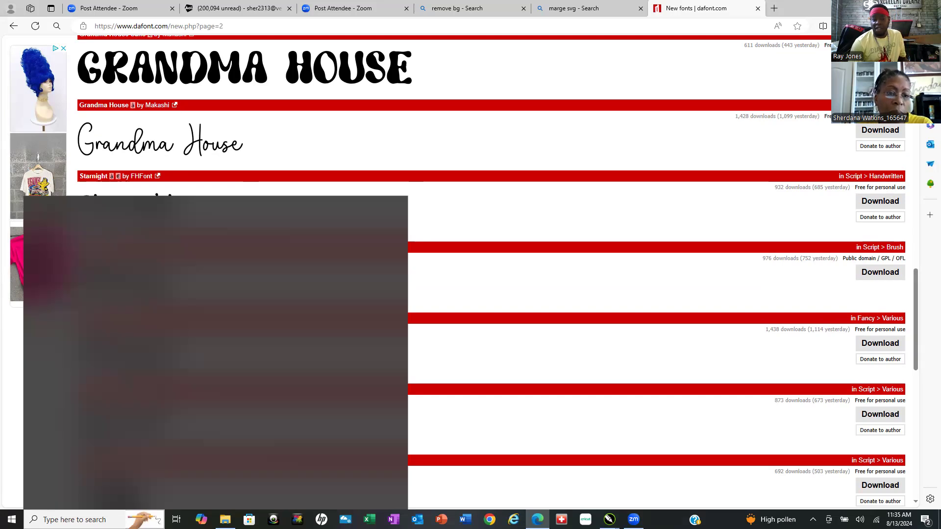
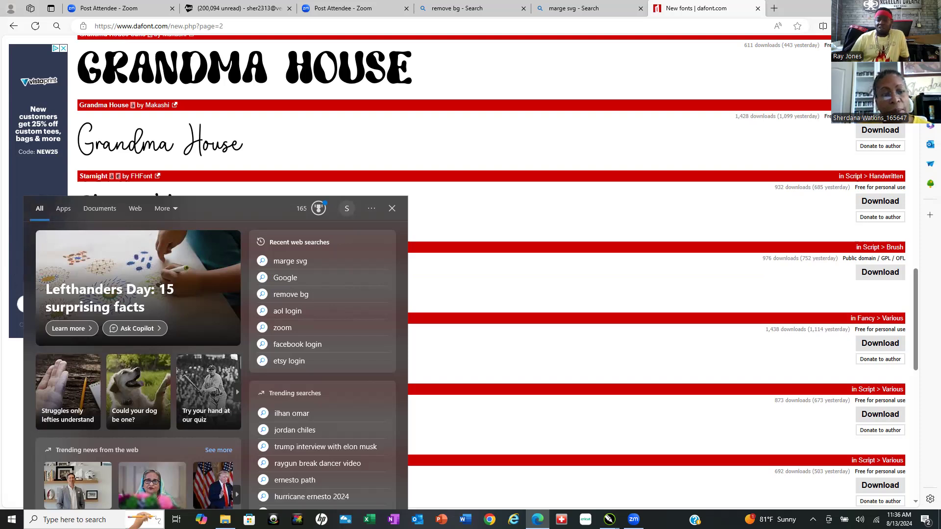
click(851, 365)
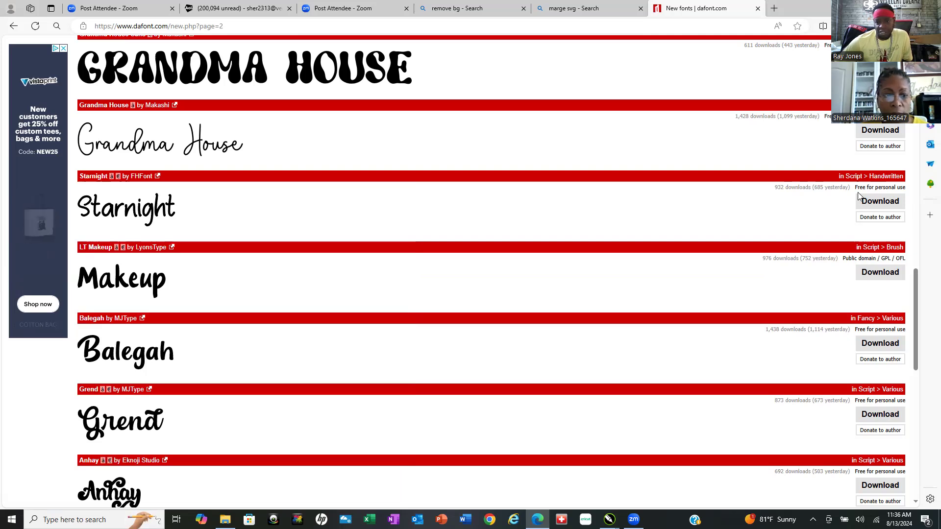
Switch to CorelDRAW and add the first name again as new artistic text above the existing script version.
key(alt+Tab)
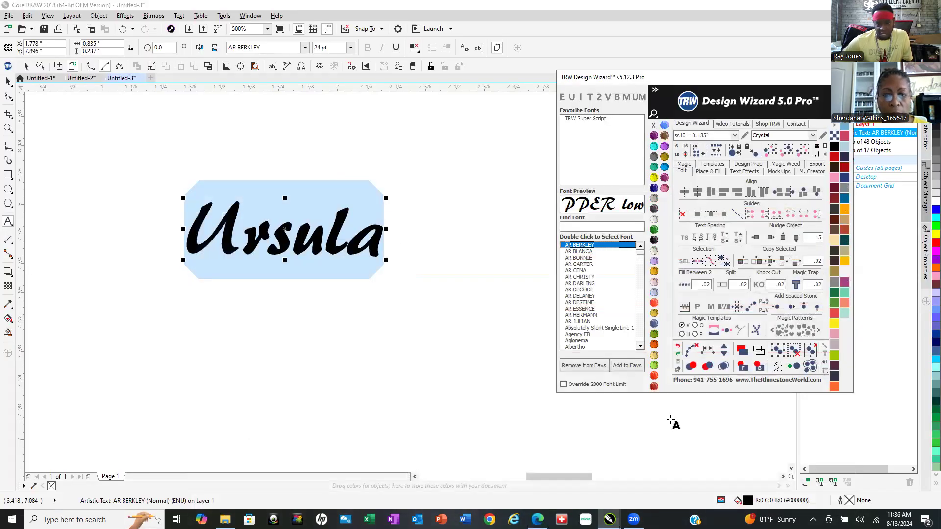
click(403, 128)
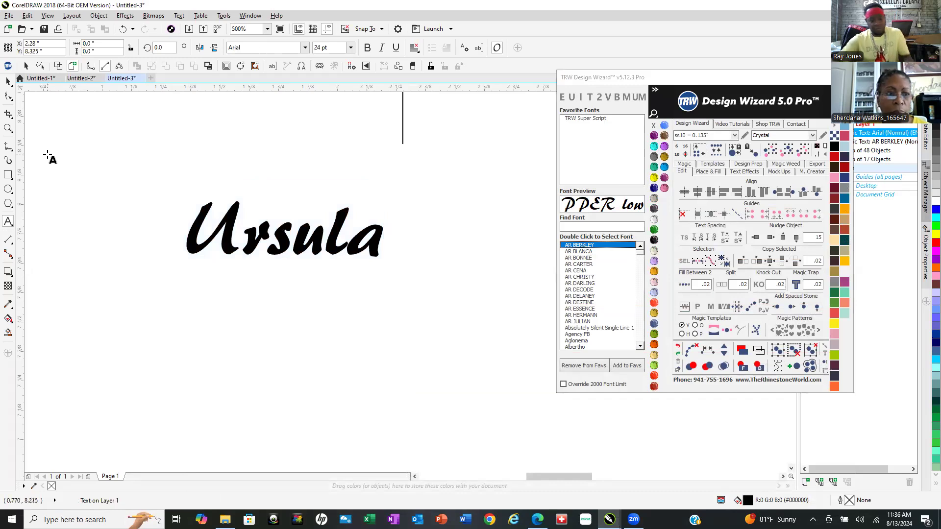
text(ursa)
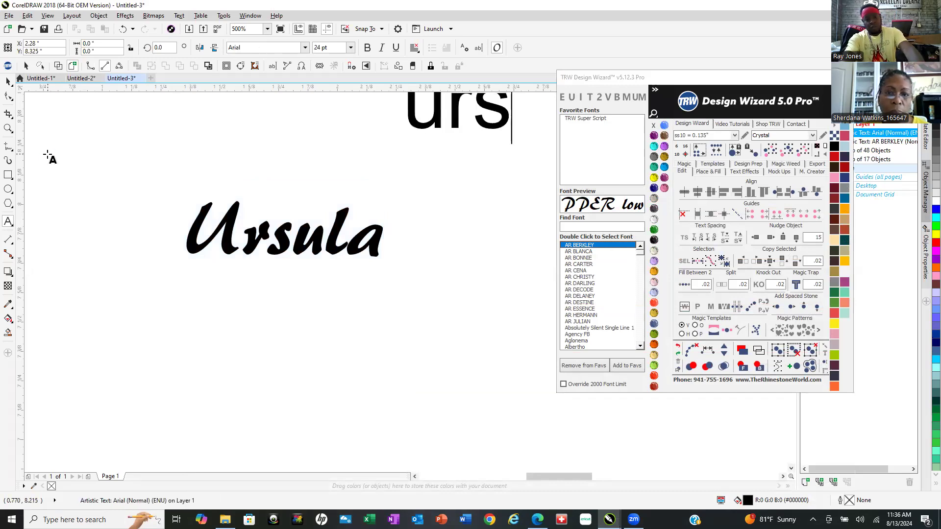
key(BackSpace)
key(BackSpace)
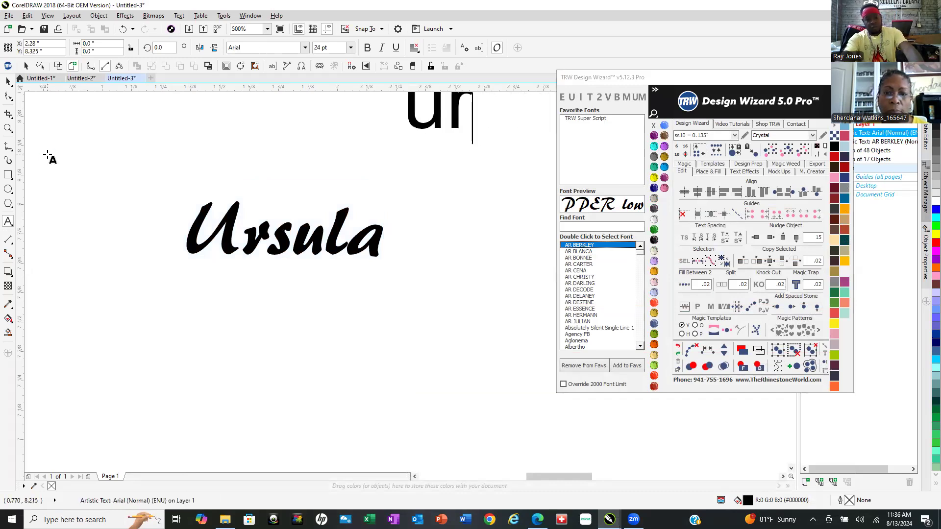
text(su)
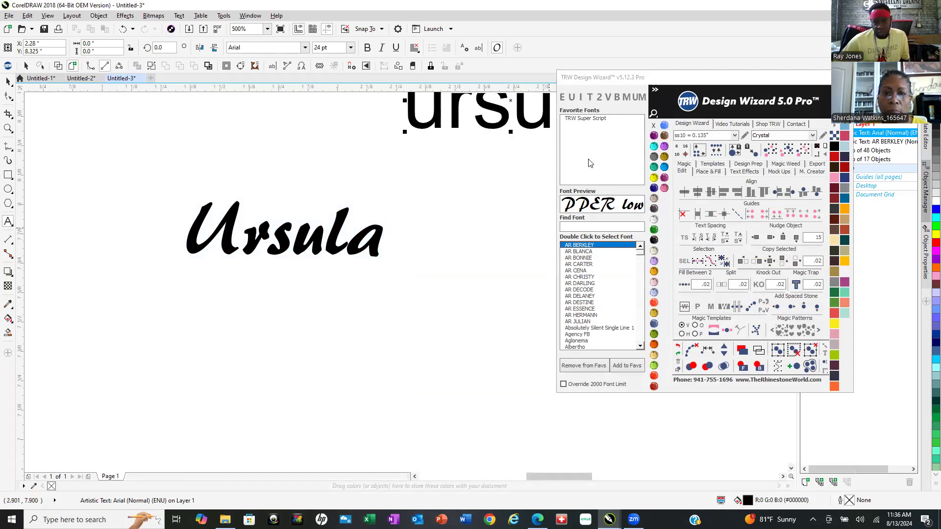
Change the new name text to title case and then to upper case.
click(589, 97)
scroll(117, 302, down, 5)
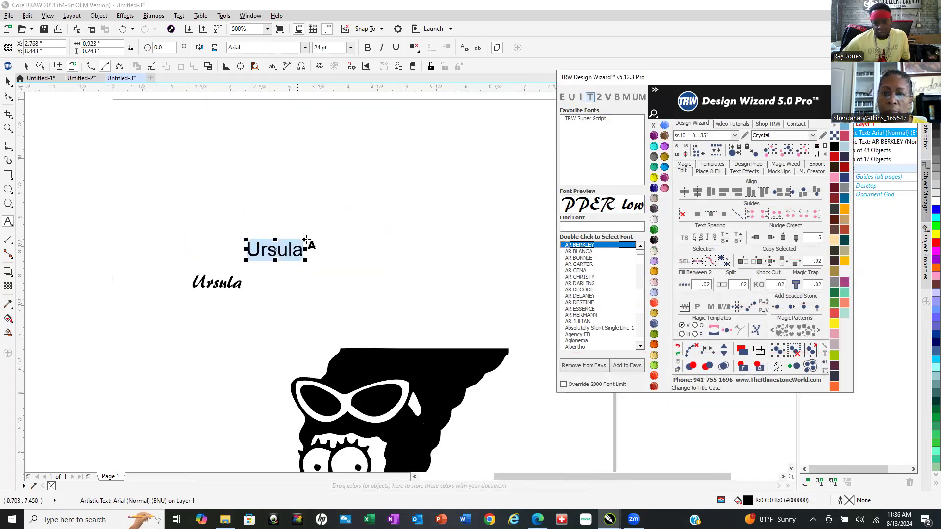
scroll(319, 221, up, 3)
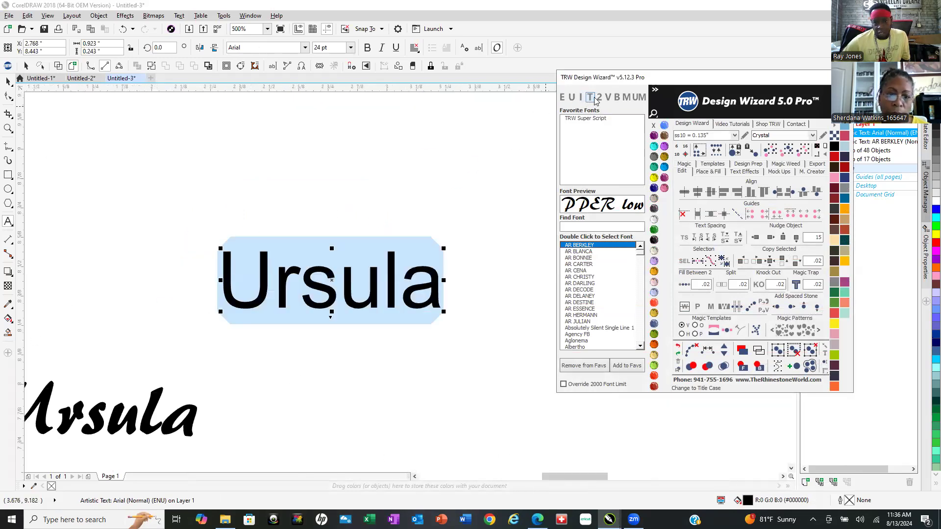
click(570, 97)
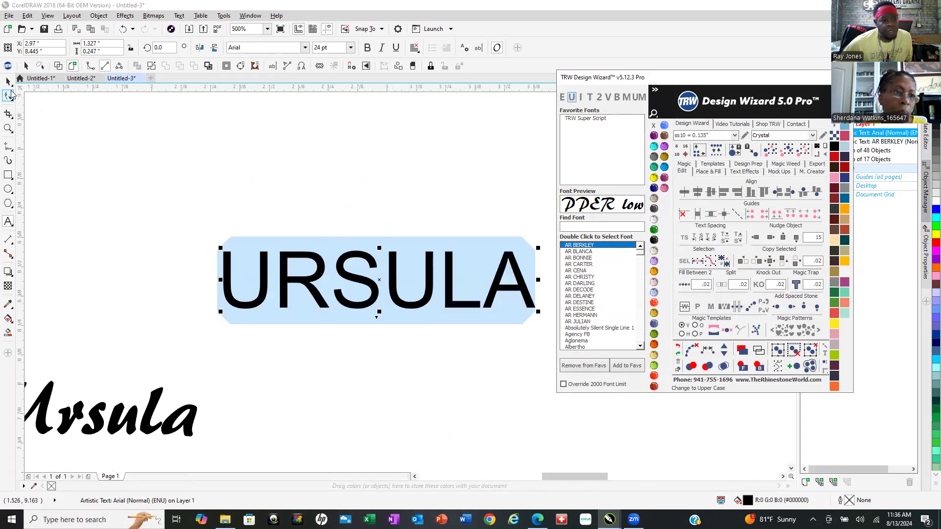
Try AR Darling, AR Julian, Agency FB, Andala Script, Angelina and Arial on the uppercase name before setting it in Arial Black.
click(10, 94)
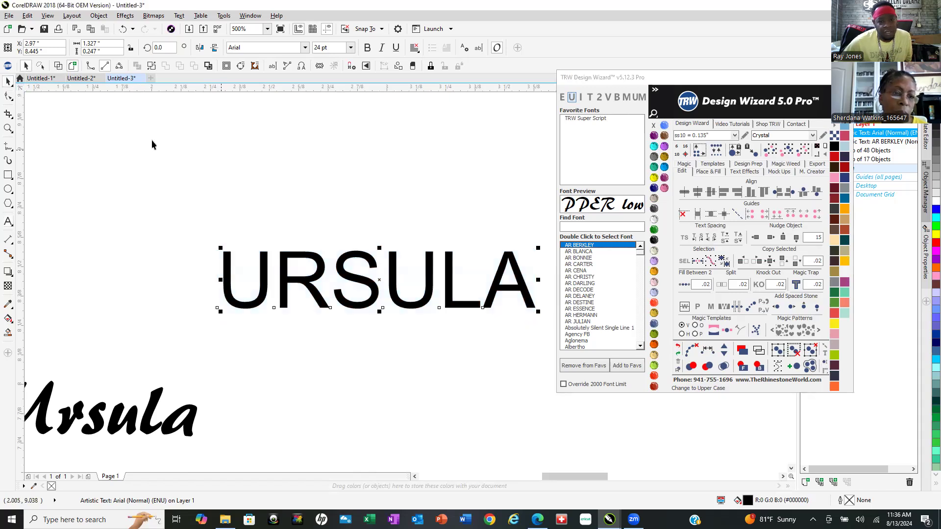
double_click(583, 284)
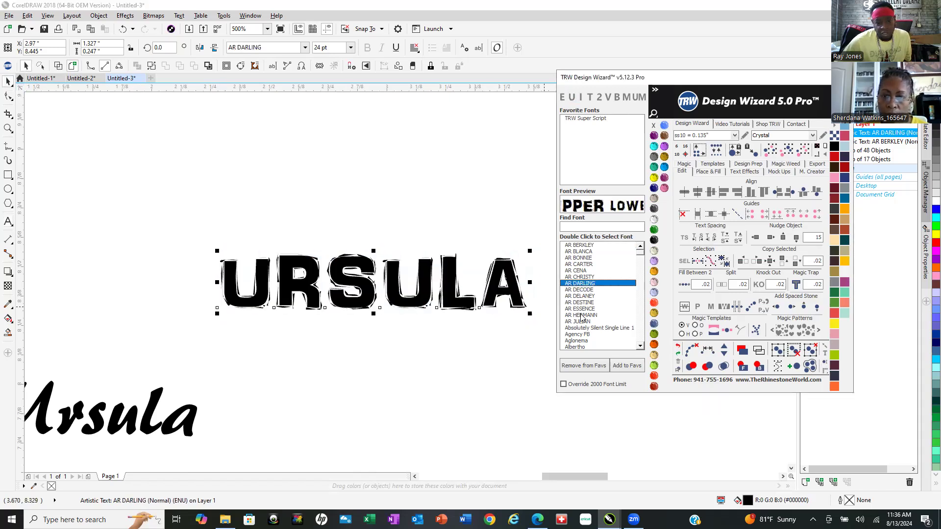
double_click(576, 322)
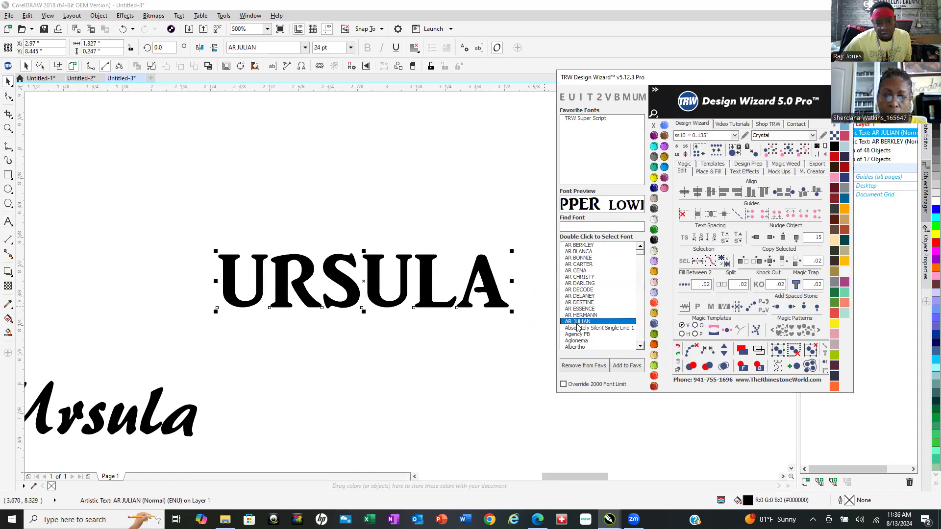
double_click(574, 335)
click(640, 346)
scroll(592, 281, down, 2)
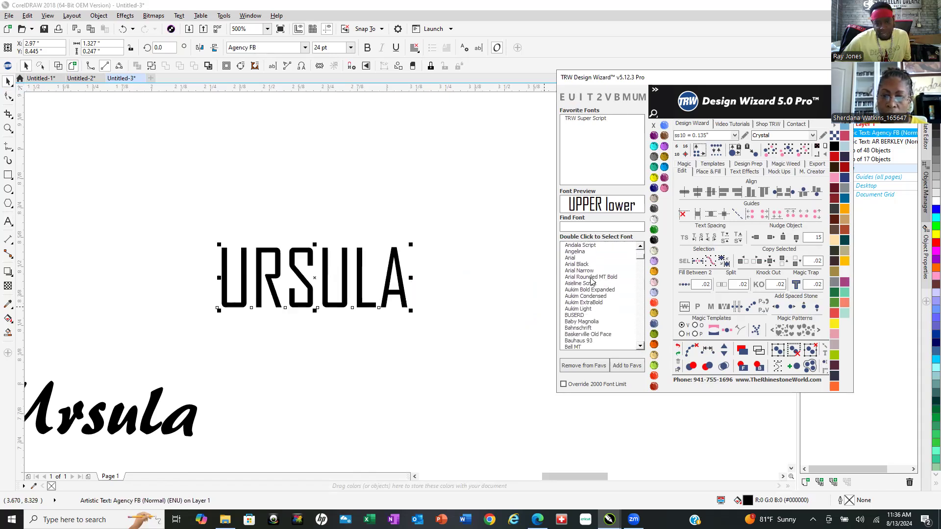
double_click(576, 247)
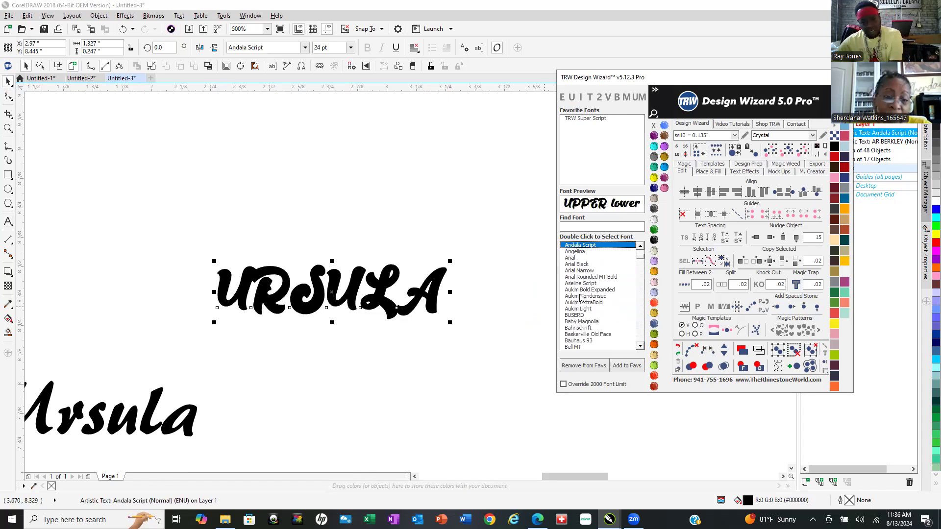
double_click(578, 252)
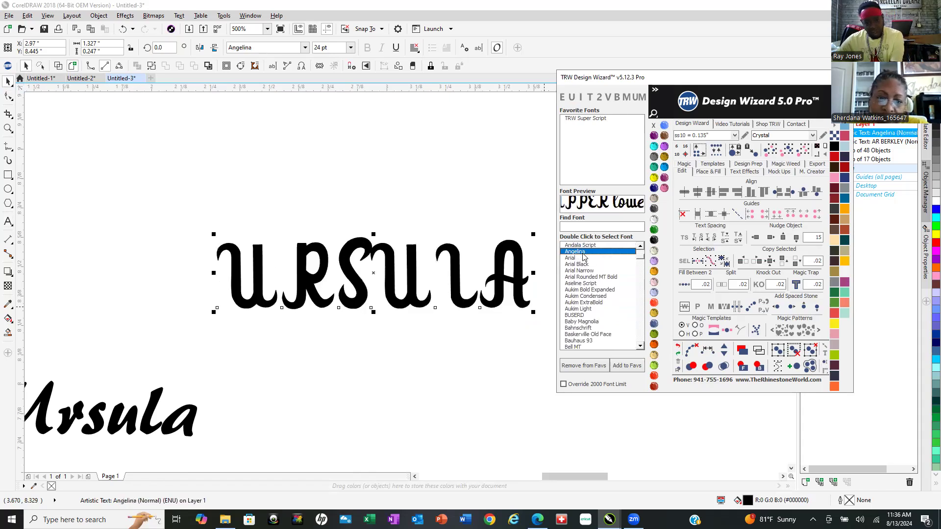
double_click(574, 258)
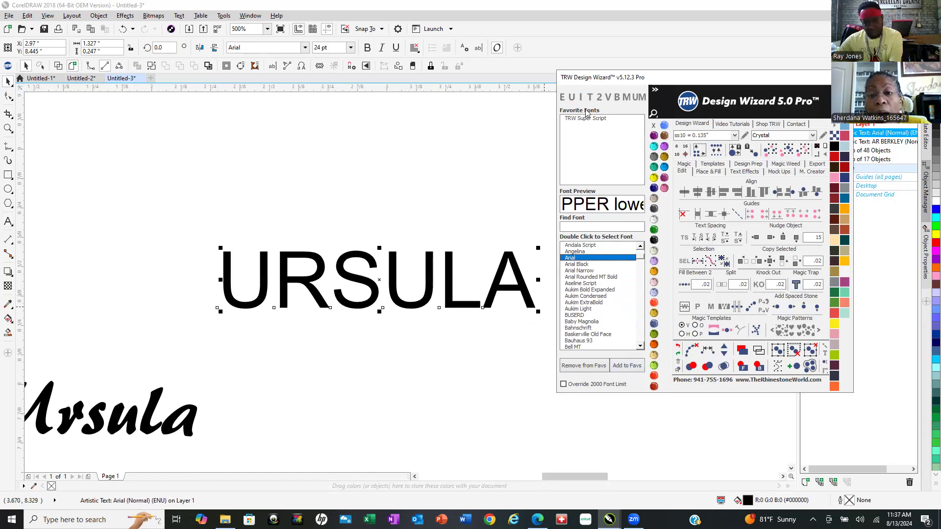
double_click(574, 265)
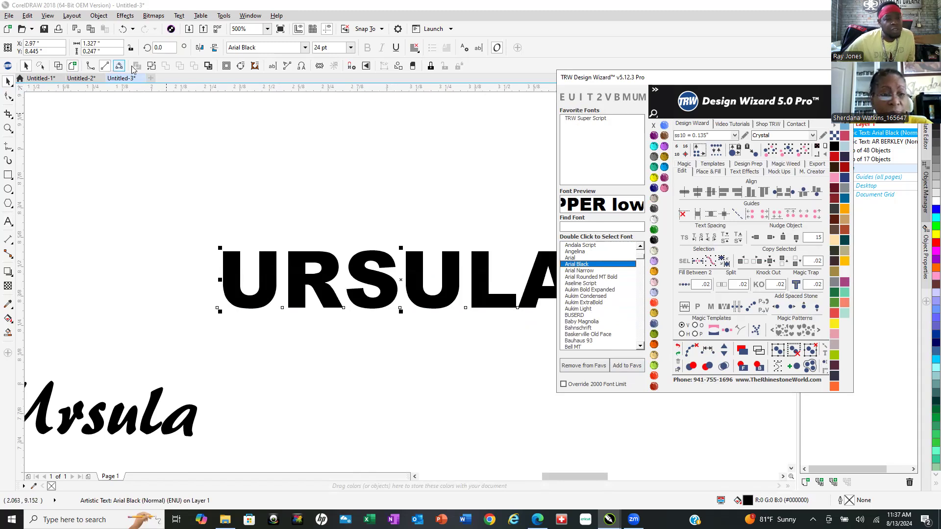
Scale the uppercase name up proportionally to about 3.37 inches wide.
key(F4)
scroll(235, 240, up, 1)
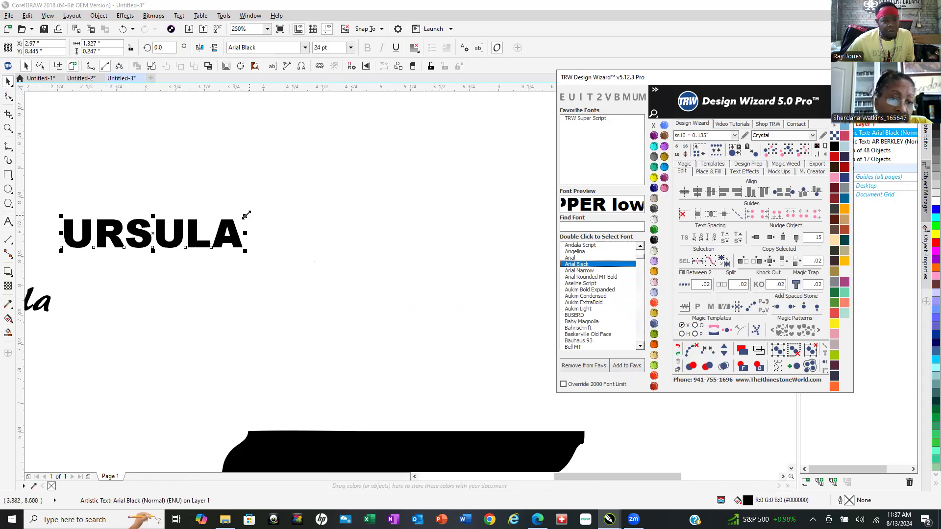
drag(243, 214, 460, 110)
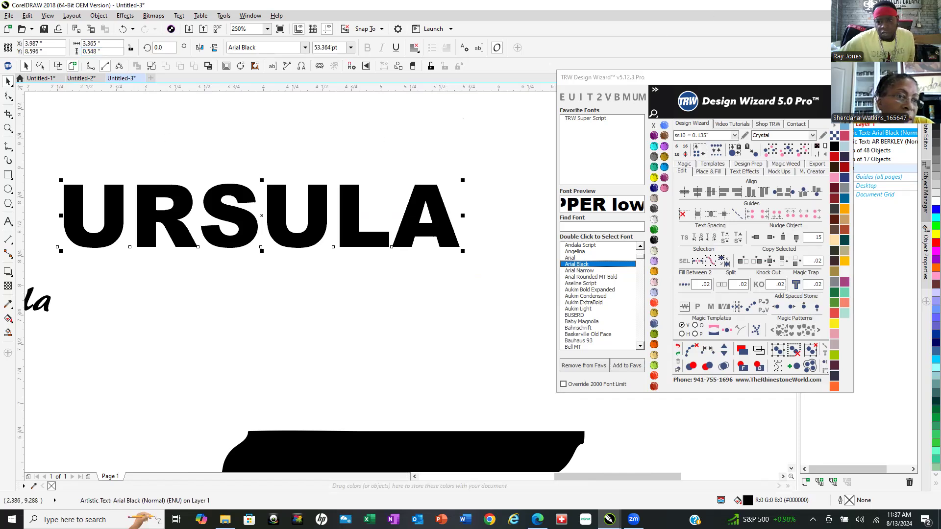
key(super+Down)
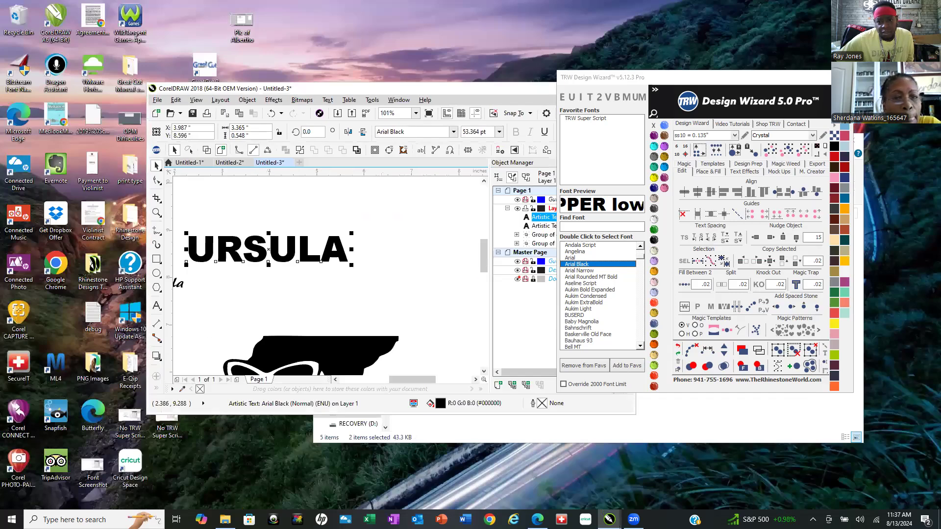
drag(509, 91, 405, 162)
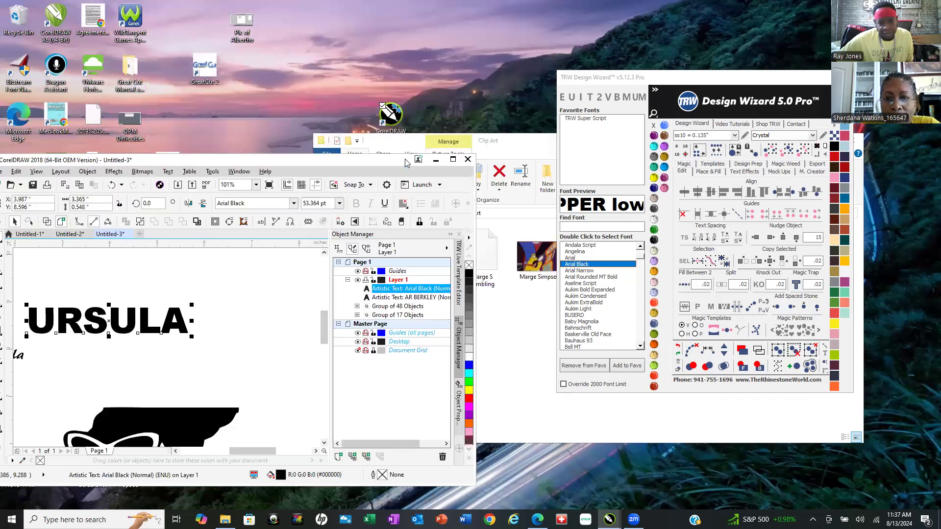
click(453, 160)
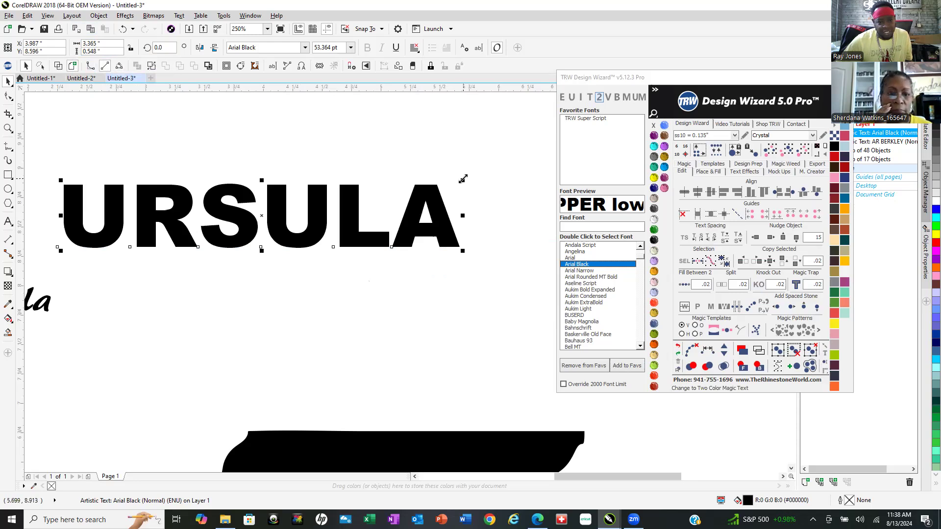
Enlarge the uppercase name further to about 5.97 by 0.97 inches, above the Marge artwork.
drag(471, 172, 545, 167)
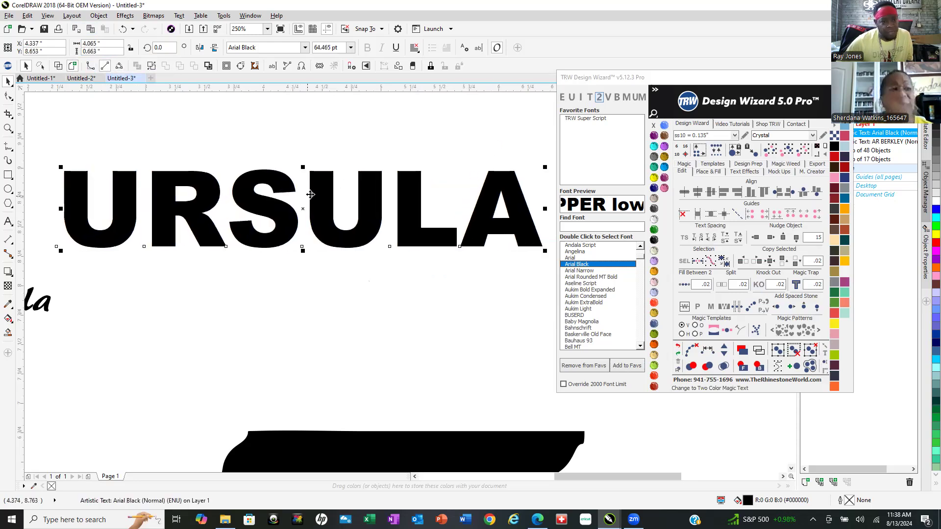
key(F3)
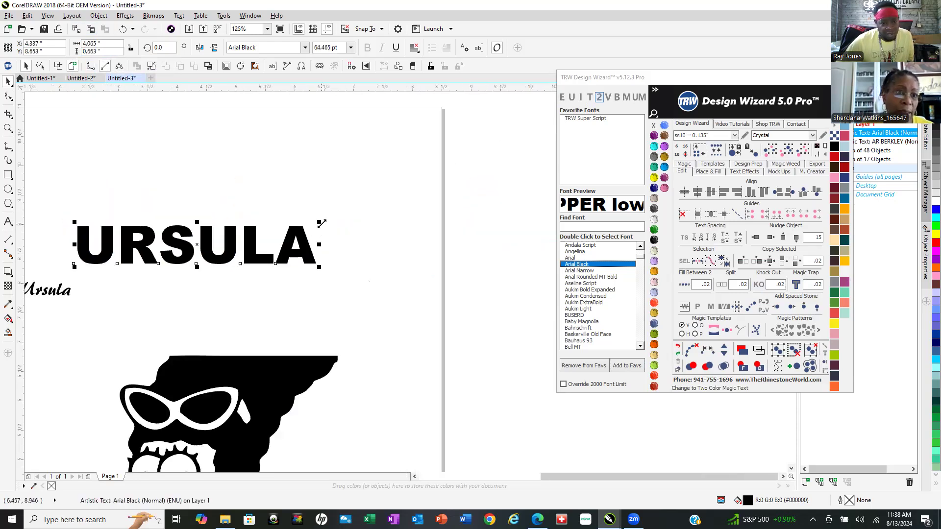
drag(319, 222, 432, 151)
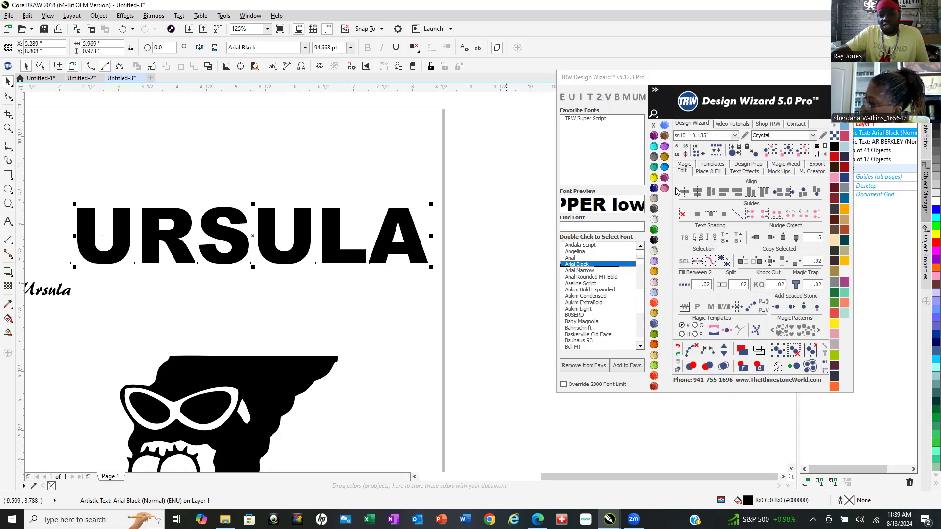
Set the contour spacing to .075 in the Design Wizard's Place & Fill settings.
click(711, 172)
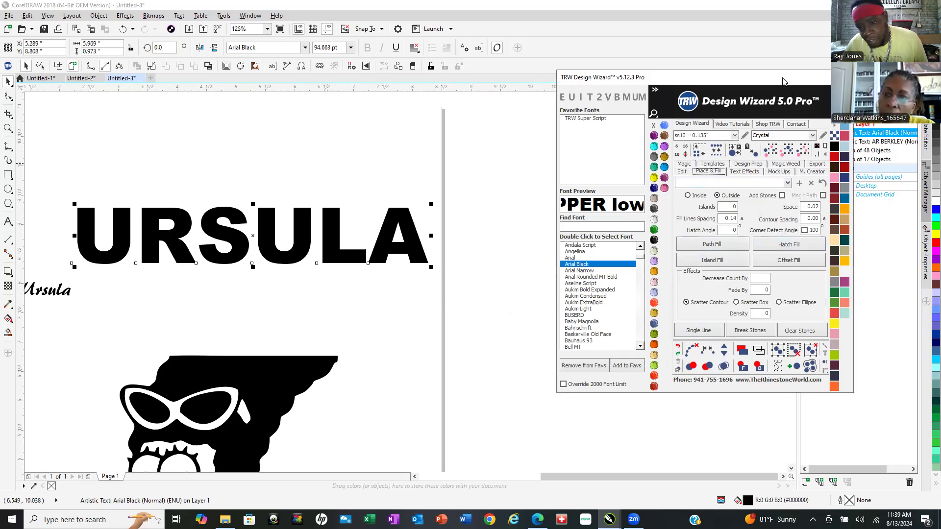
click(803, 219)
text(.0)
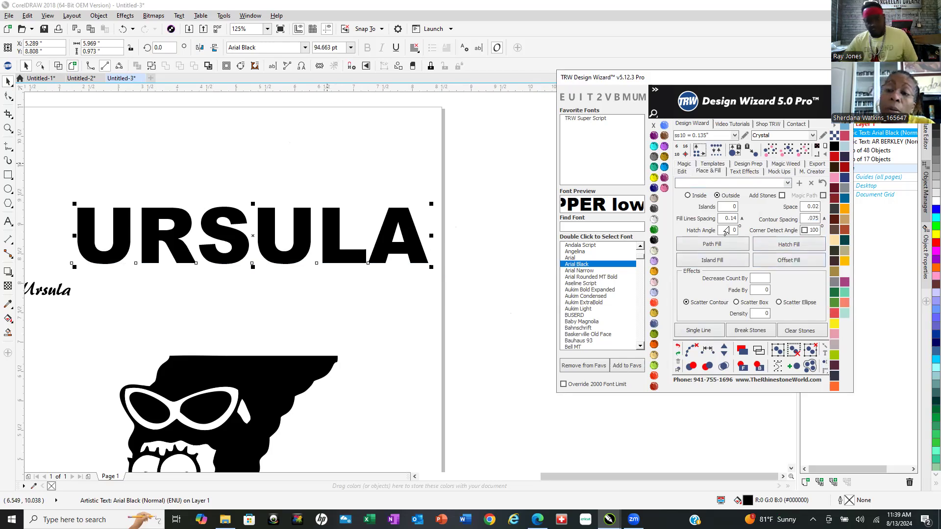
Set the stone placement to Inside with Add Stones enabled, and choose Aquamarine stones for the uppercase name.
click(688, 196)
click(782, 195)
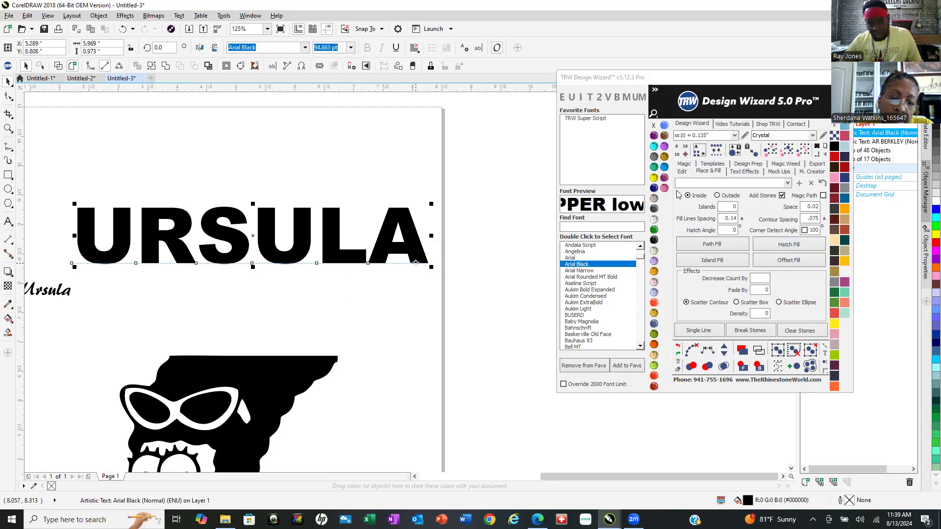
click(323, 152)
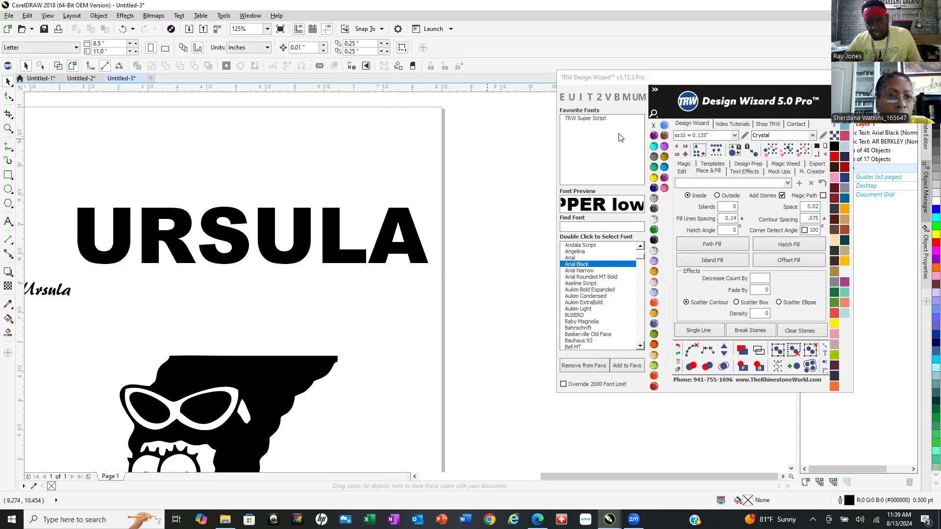
click(654, 146)
click(394, 217)
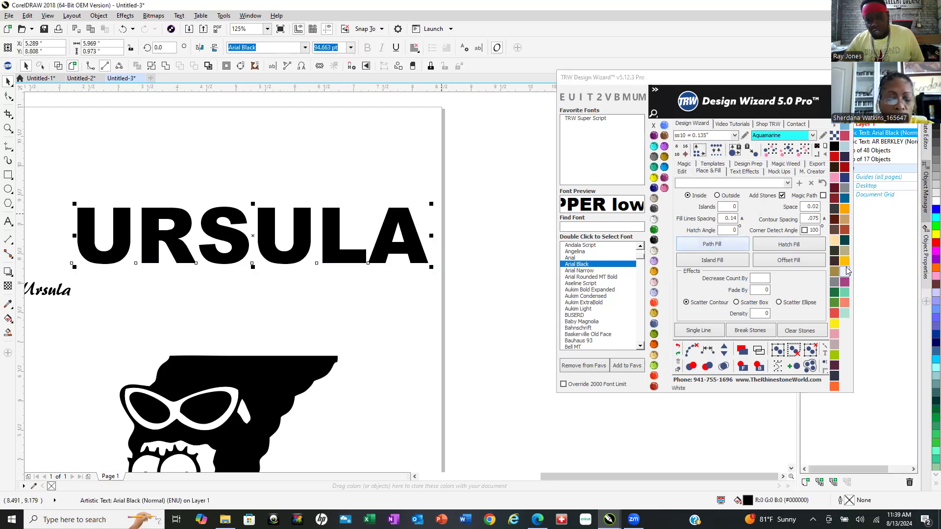
Try an island fill with Islands at 0 on the uppercase name, and undo the result.
click(712, 260)
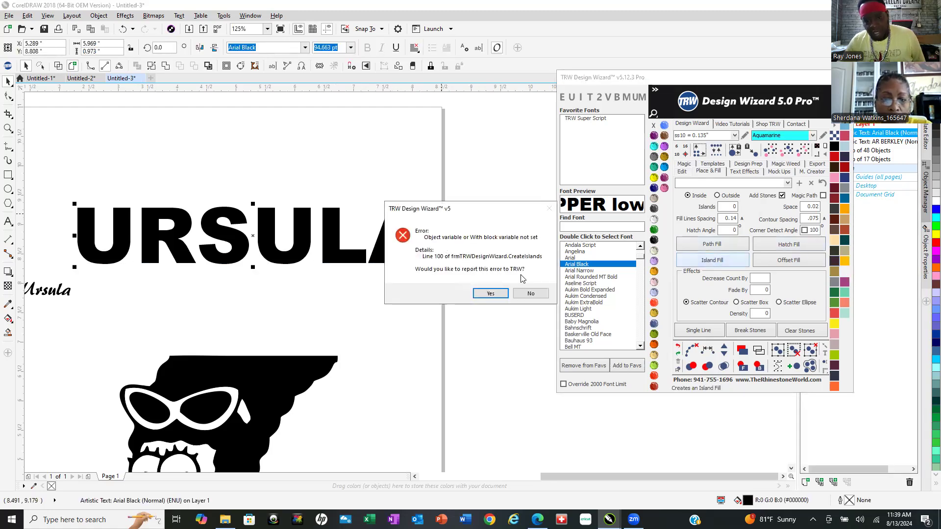
click(533, 294)
click(535, 297)
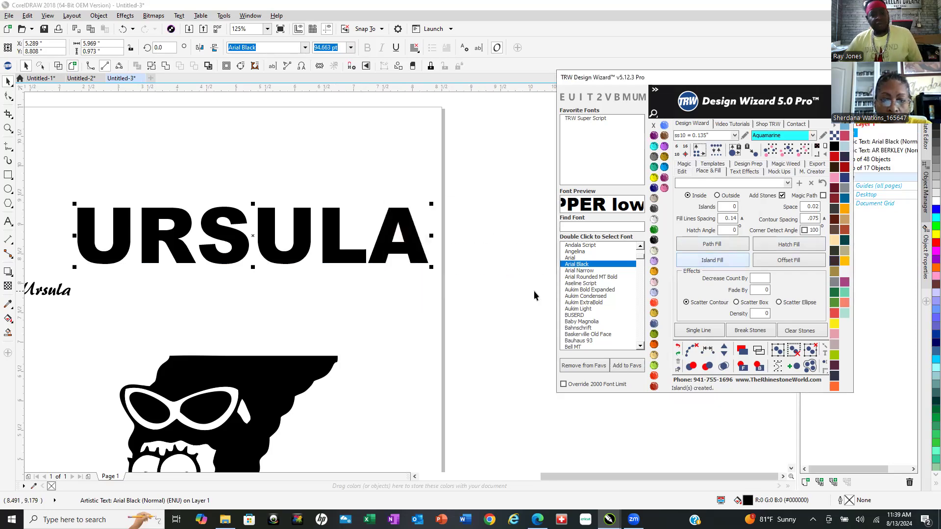
click(679, 346)
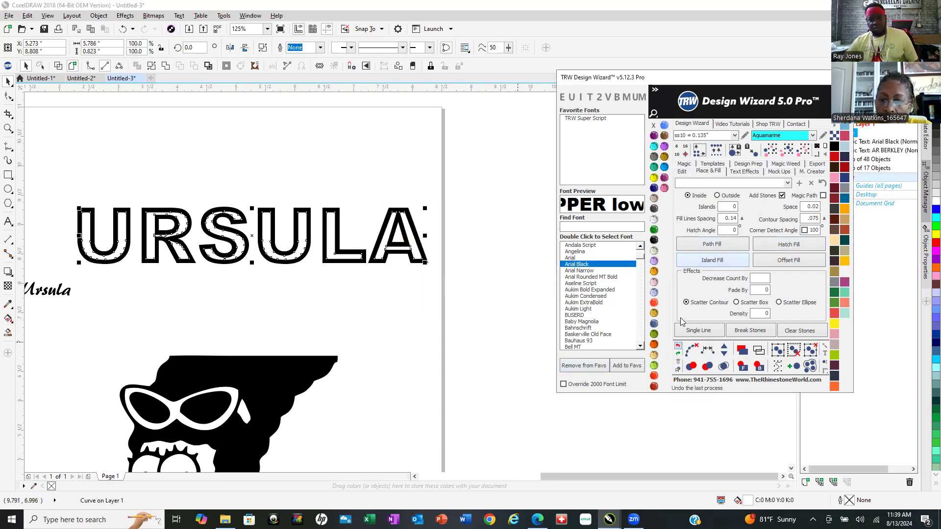
Set the Islands value to 1 in the Place & Fill settings.
double_click(720, 207)
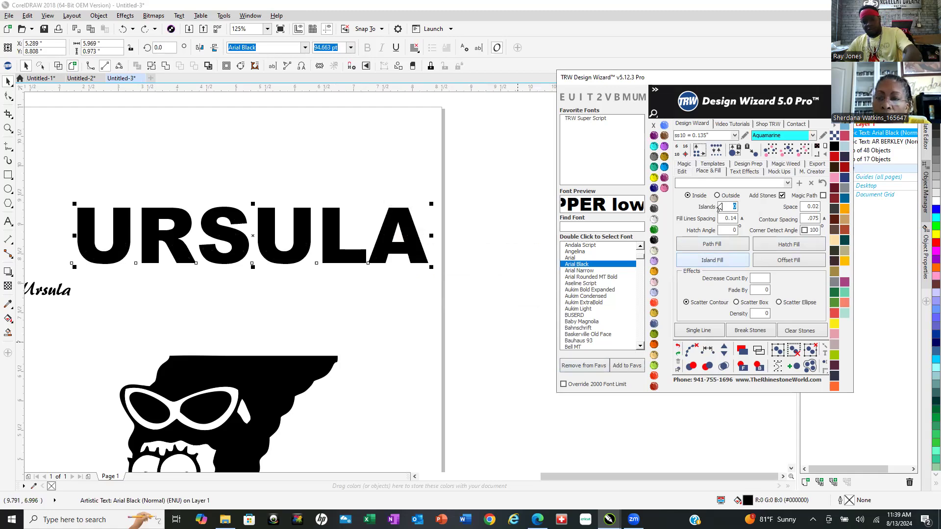
click(487, 174)
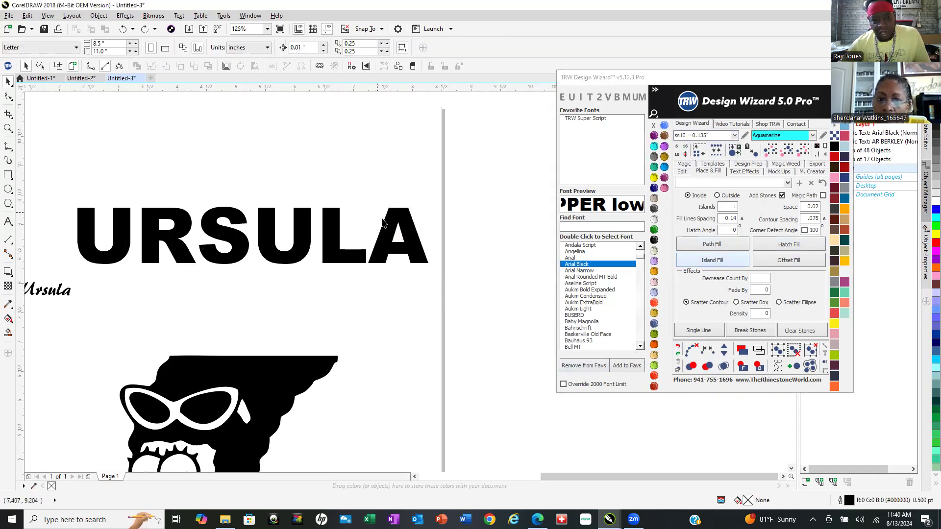
Island-fill the uppercase name with ss10 Aquamarine stones and merge the overlapping stones.
click(403, 217)
click(715, 262)
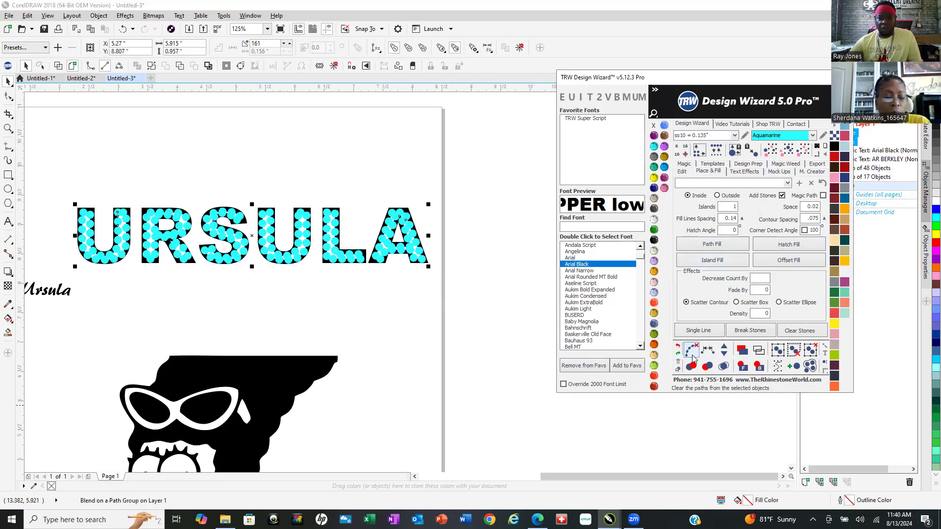
click(723, 367)
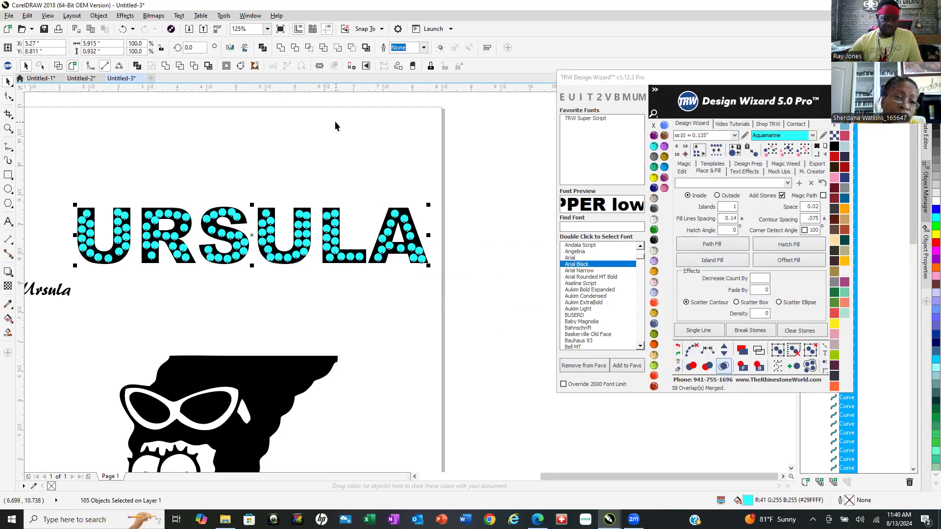
Delete all the ss10 stones from the uppercase name, keeping the black text.
drag(137, 174, 479, 297)
key(Delete)
drag(61, 176, 211, 278)
key(Delete)
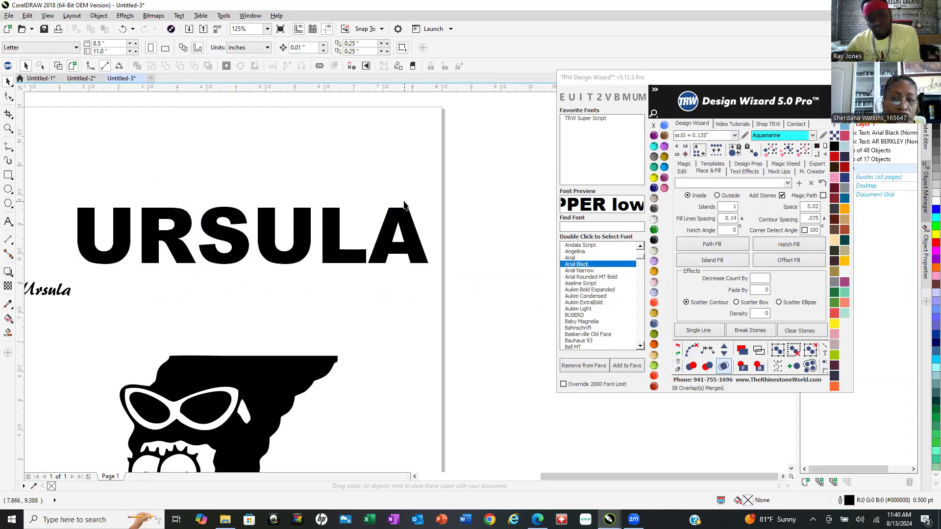
Set the stone size to ss06 = 0.097" for the uppercase name.
click(407, 216)
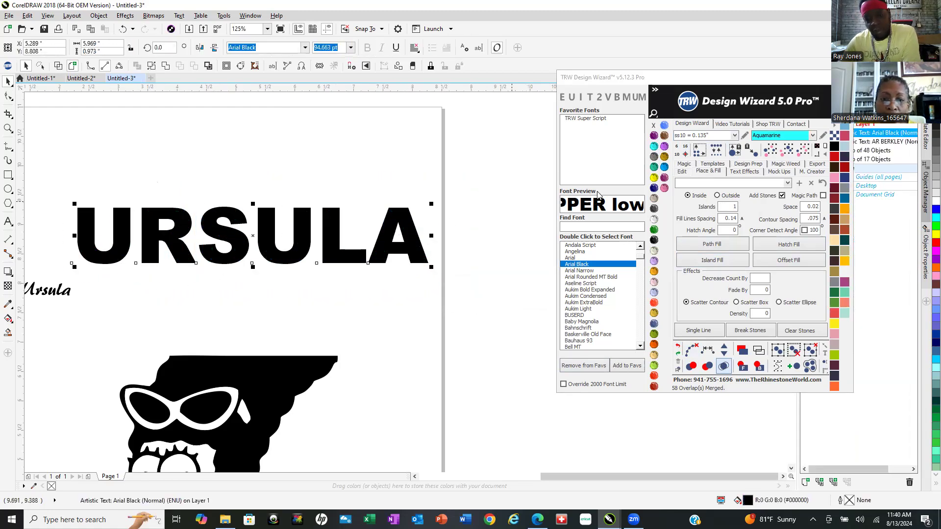
click(734, 136)
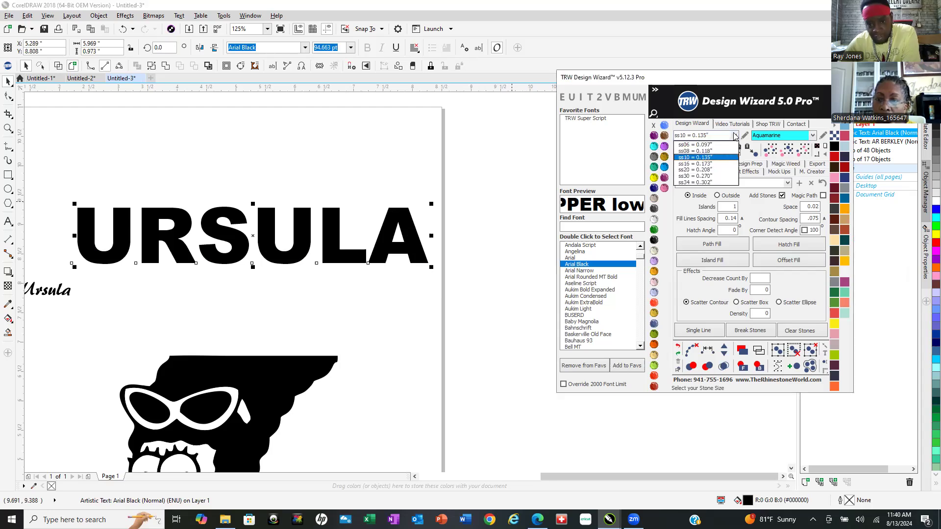
click(711, 146)
click(475, 151)
Island-fill the uppercase name with the ss06 Aquamarine stones and merge the overlapping stones.
click(400, 216)
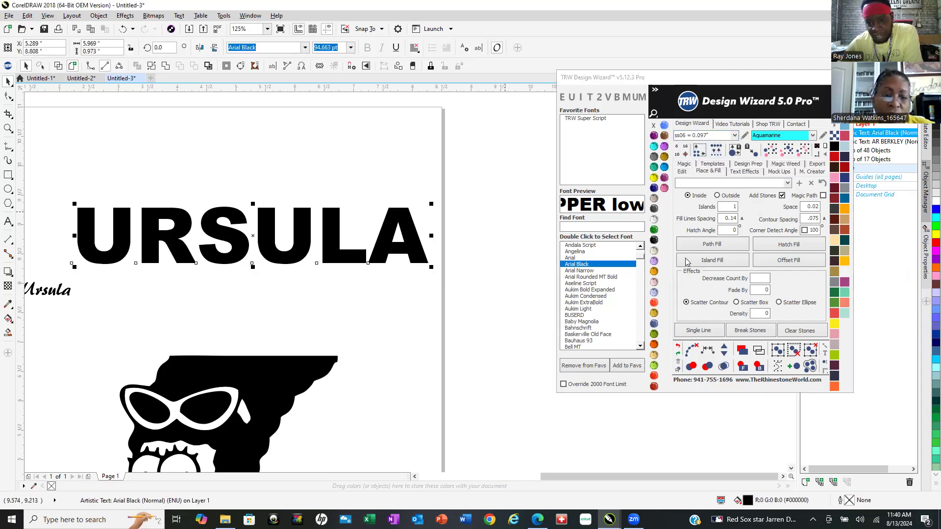
click(718, 265)
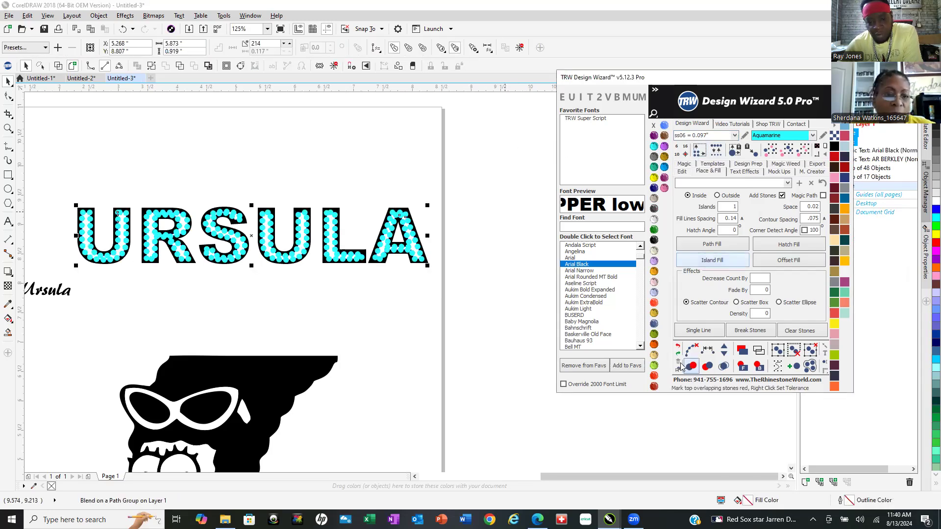
click(722, 364)
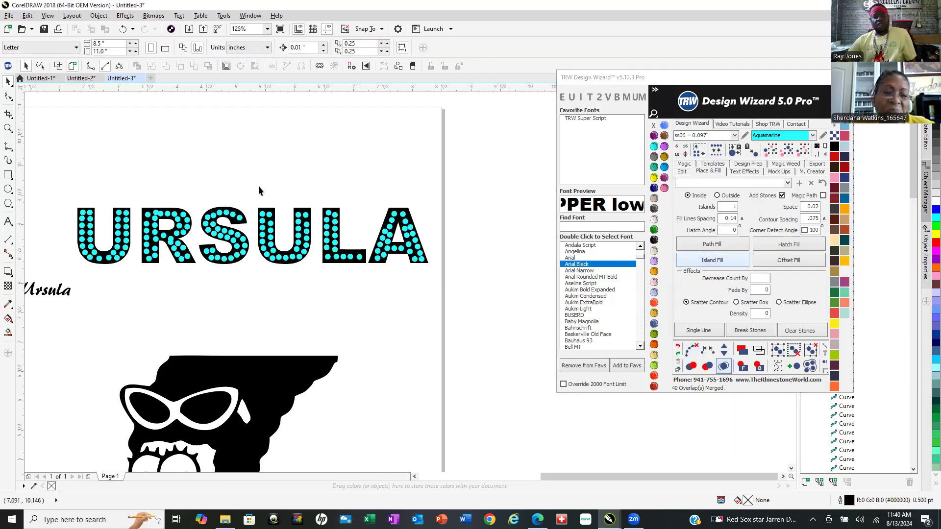
Examine the stone spacing and overlaps in the filled name, and its look on the page with the Marge and slot-machine artwork.
scroll(168, 245, up, 4)
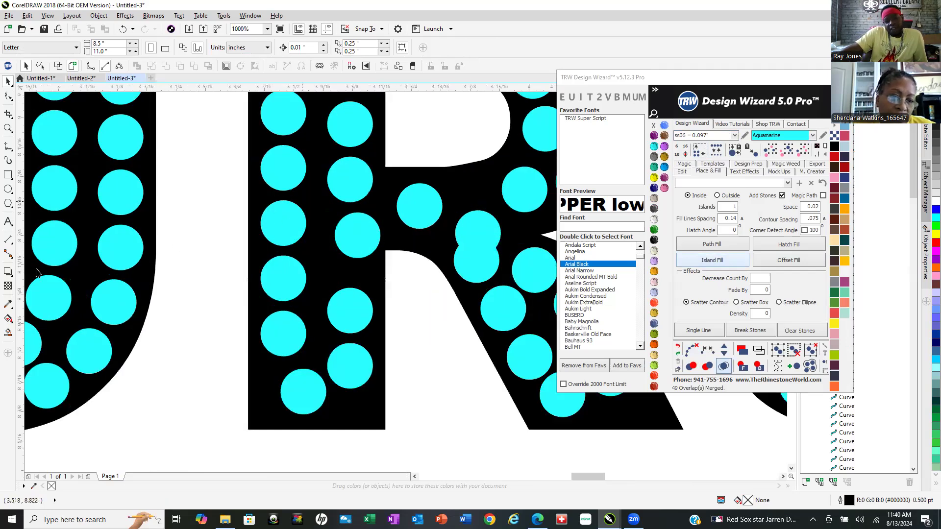
scroll(343, 309, down, 3)
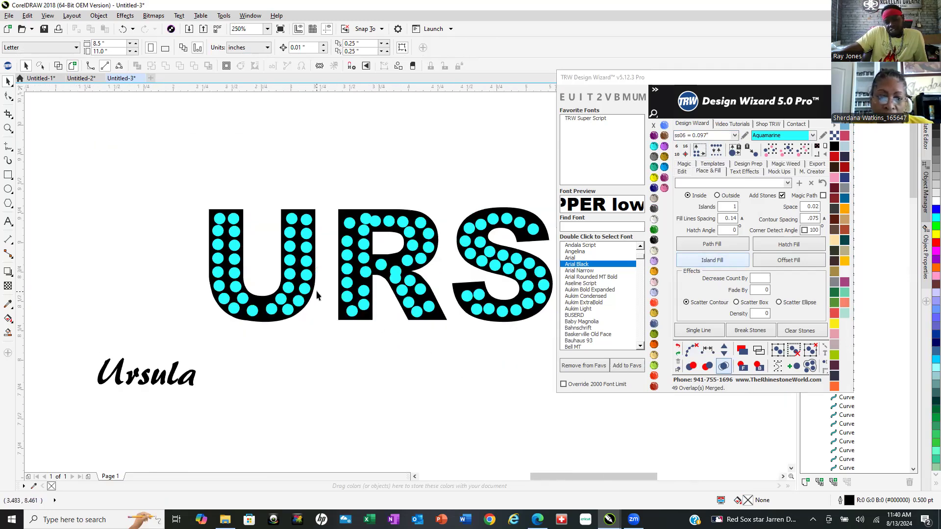
scroll(283, 291, down, 4)
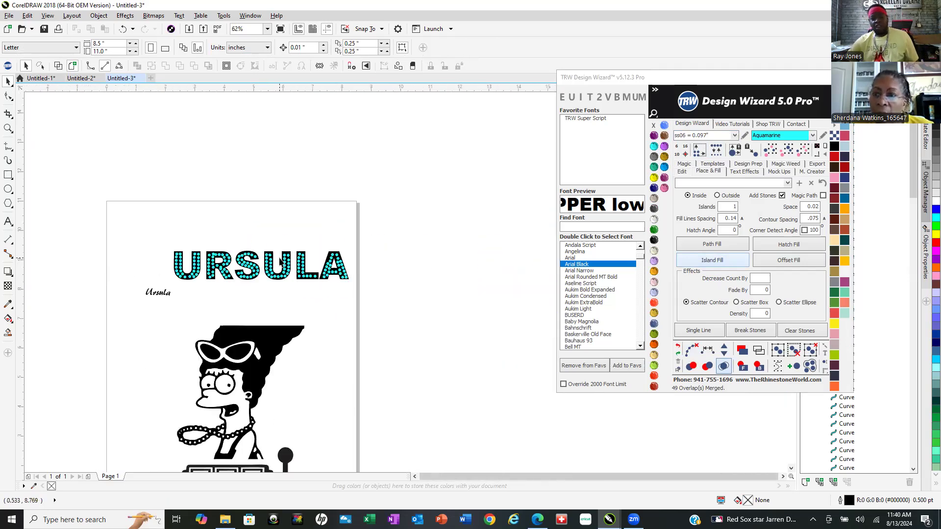
scroll(316, 245, up, 2)
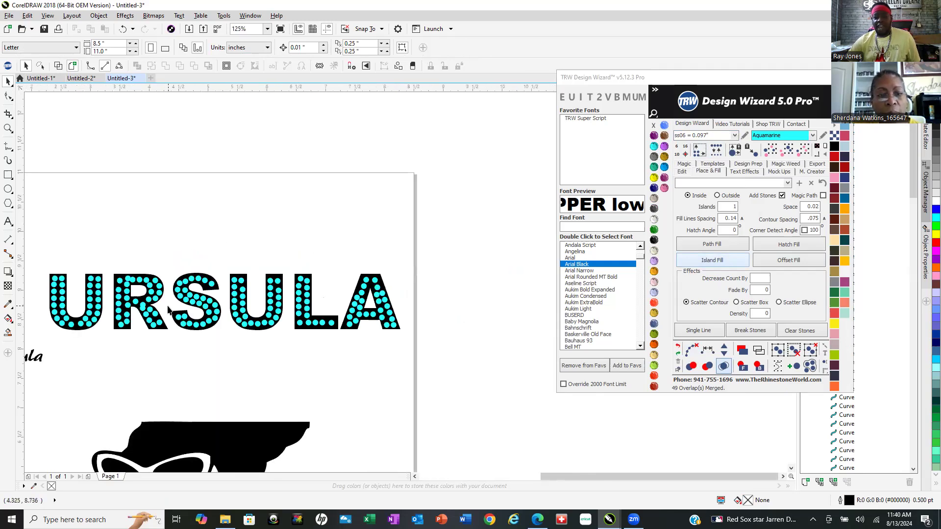
scroll(169, 311, up, 1)
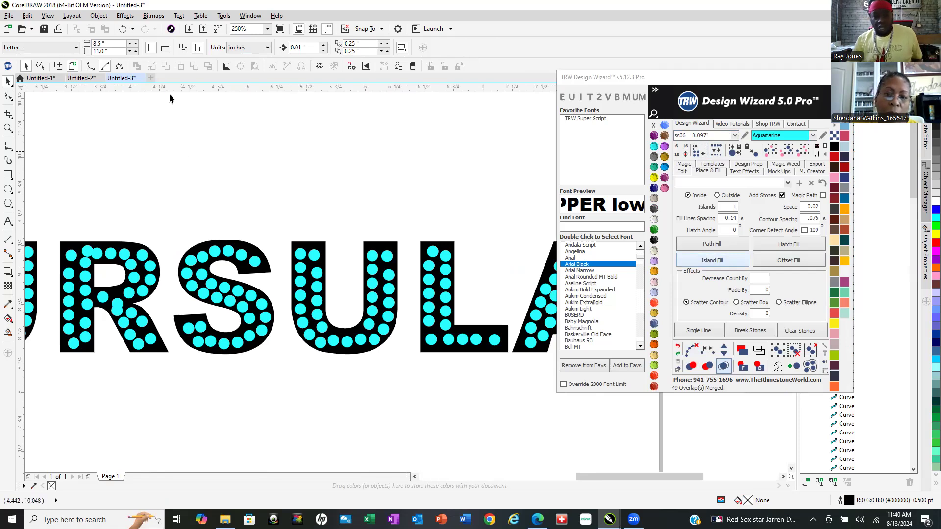
scroll(169, 193, down, 1)
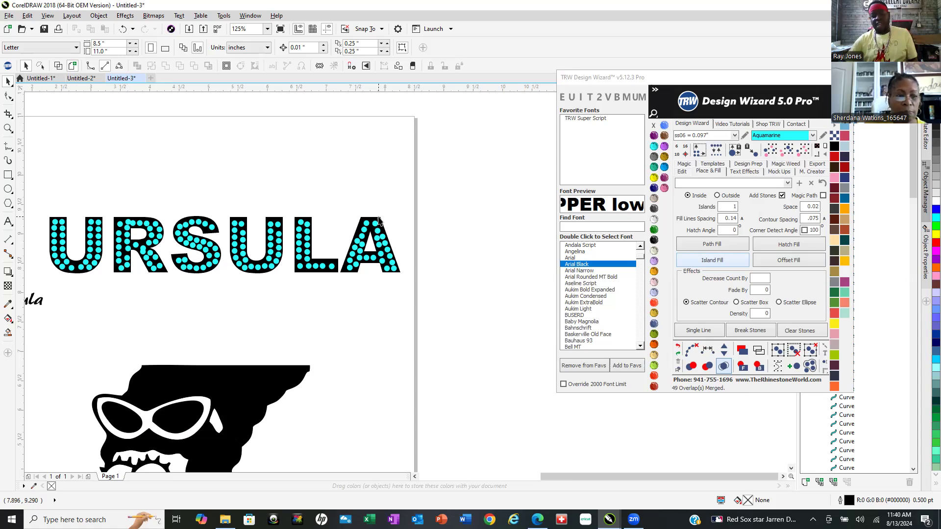
scroll(328, 267, down, 3)
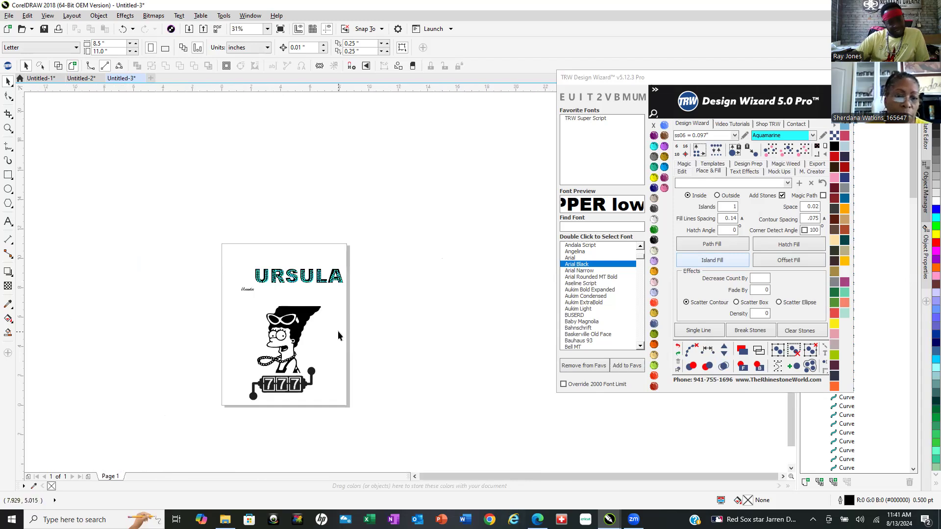
scroll(237, 343, up, 2)
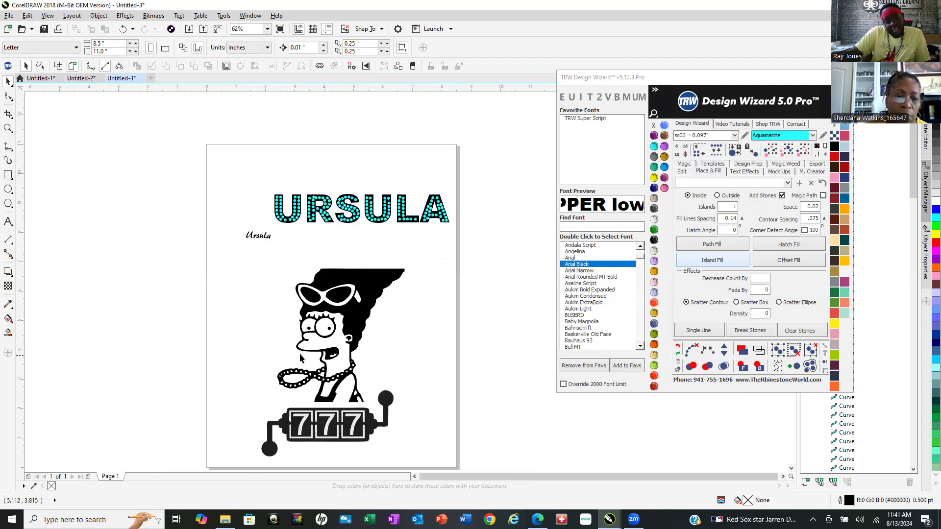
Try ungrouping the Marge artwork and combining it into one curve, undo the combine and regroup the objects.
click(367, 318)
drag(209, 255, 458, 405)
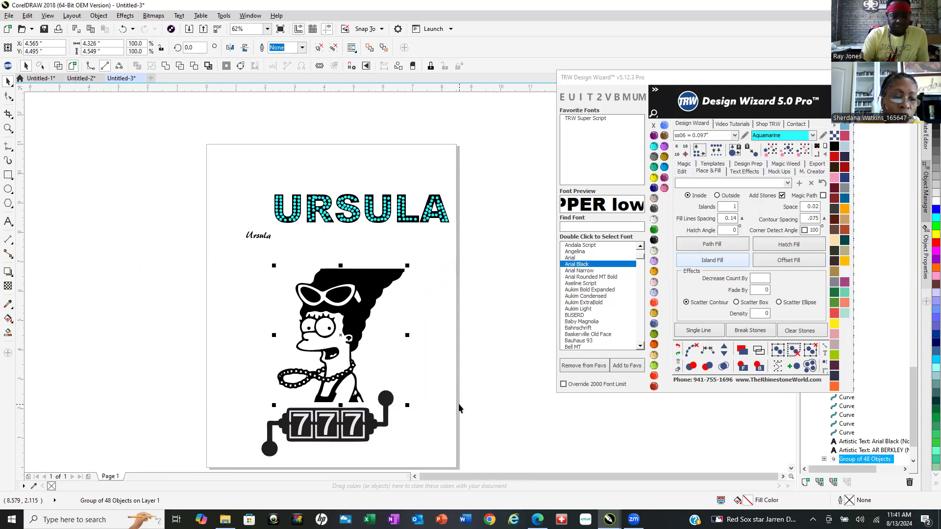
key(ctrl+u)
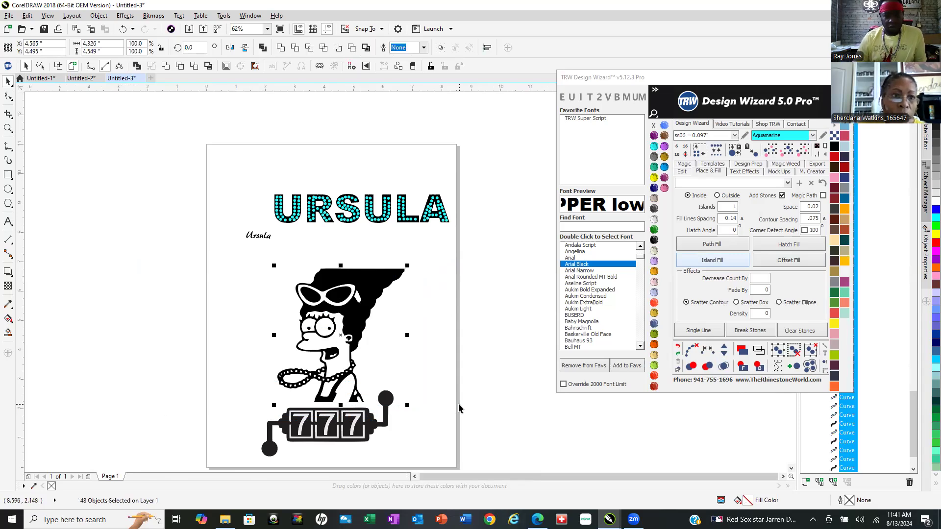
key(ctrl+l)
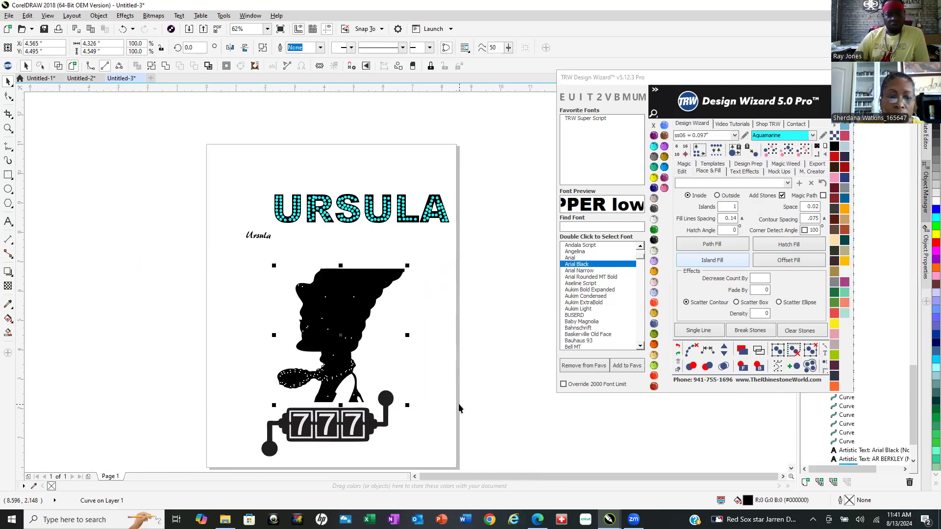
key(ctrl+z)
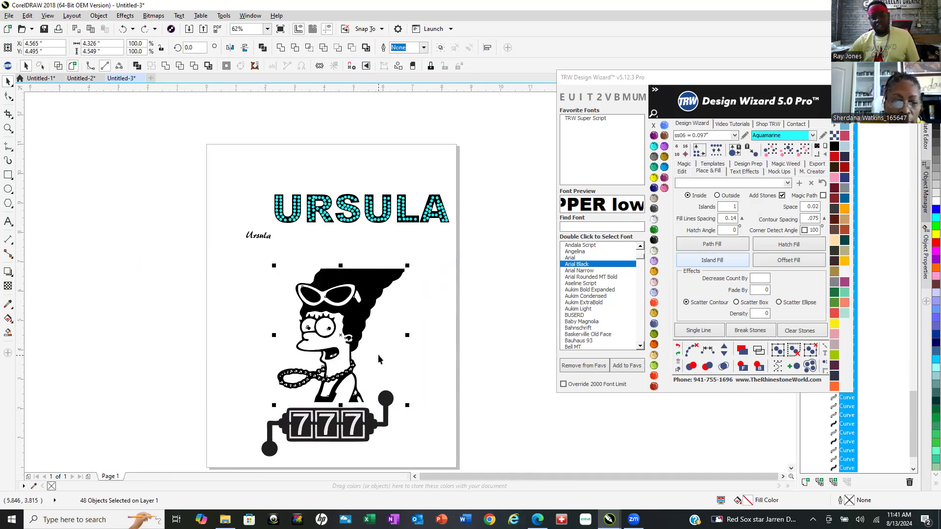
key(ctrl+g)
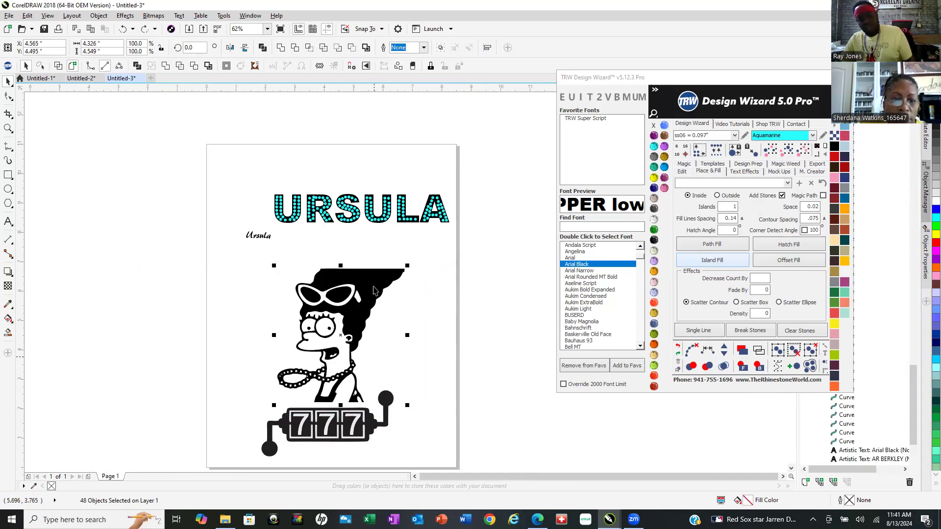
Place a duplicate of the Marge artwork group on the empty area to the left of the page.
drag(354, 313, 154, 256)
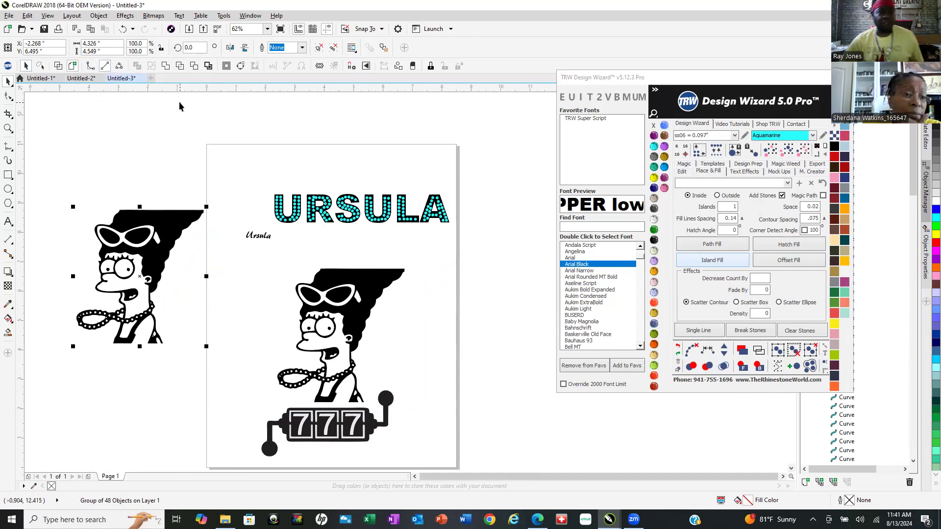
click(158, 133)
click(165, 218)
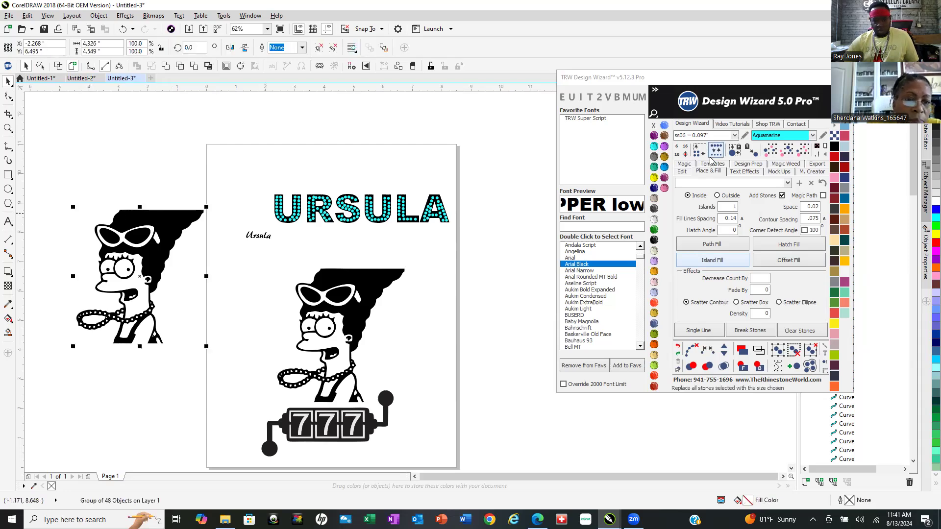
Ungroup all objects in the duplicated Marge artwork and select its main black curve.
click(720, 172)
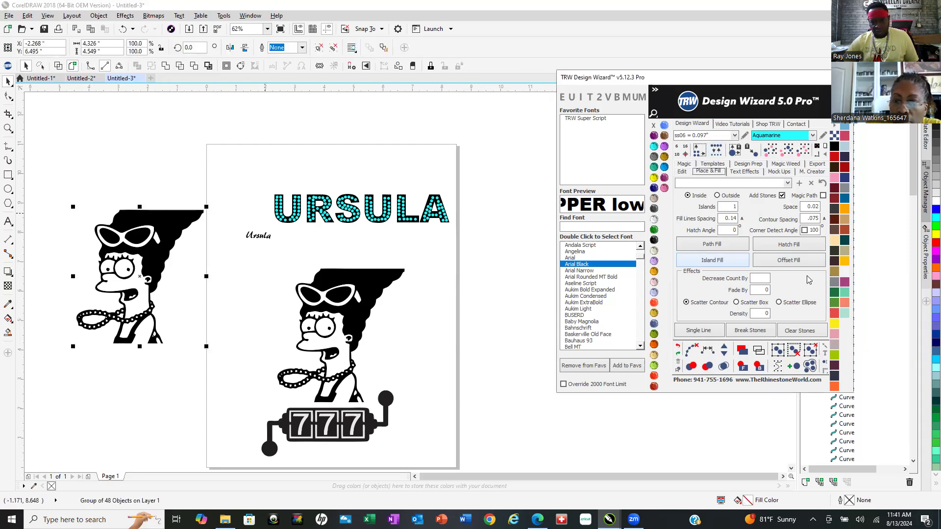
right_click(166, 228)
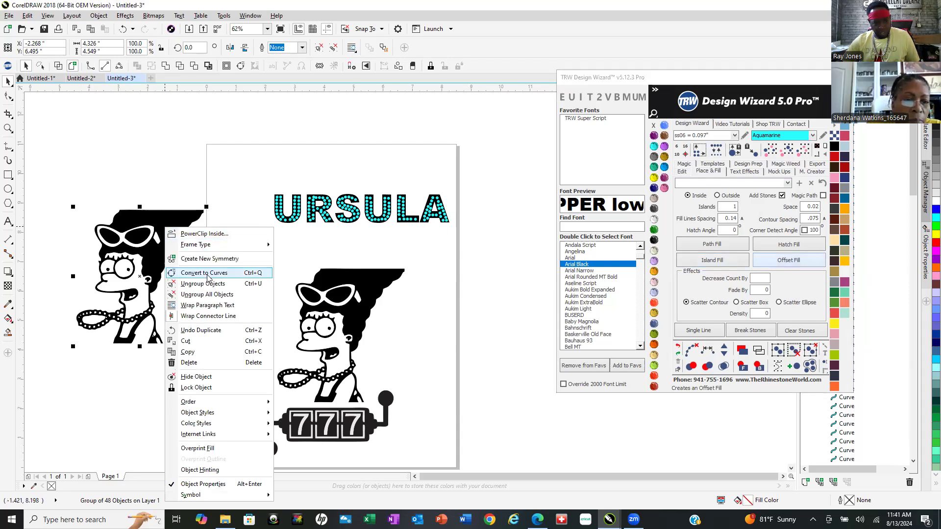
click(240, 295)
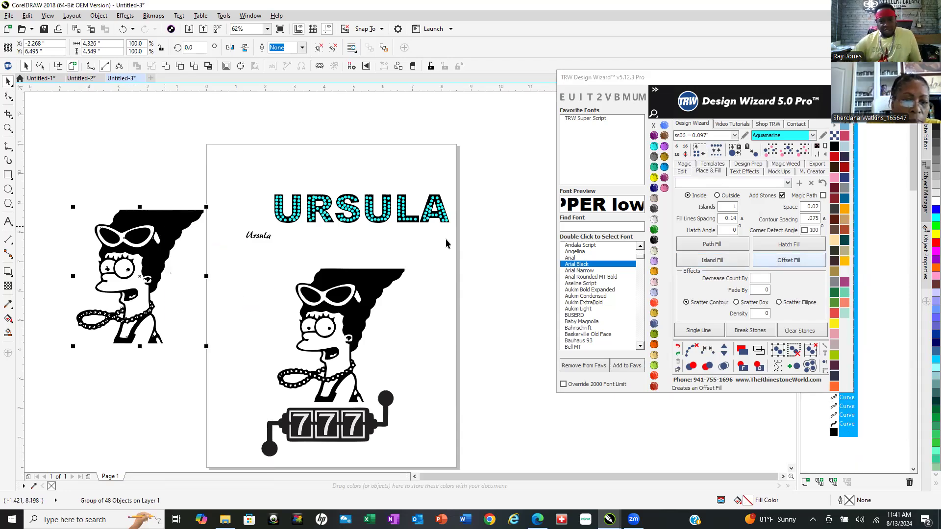
key(Escape)
click(154, 261)
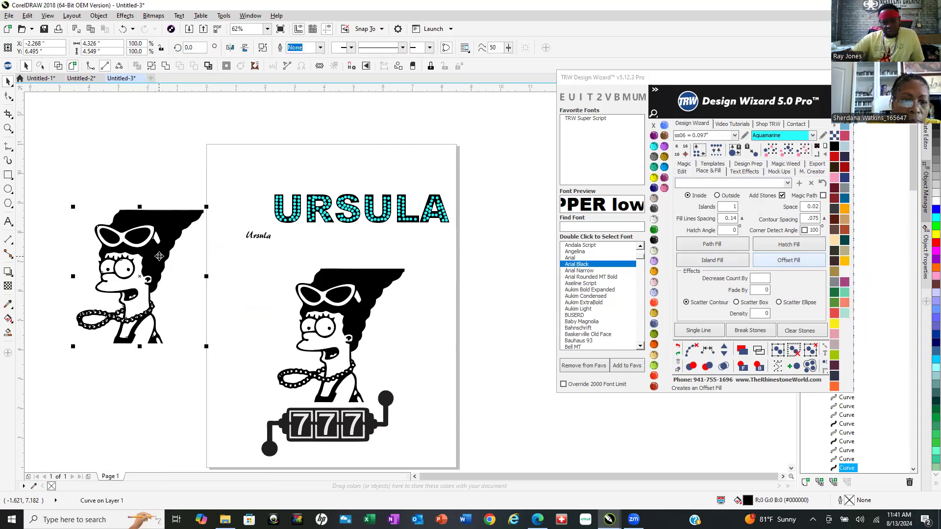
Hatch-fill the duplicated Marge artwork's black curve with ss06 Aquamarine stones and merge the overlapping stones.
click(792, 244)
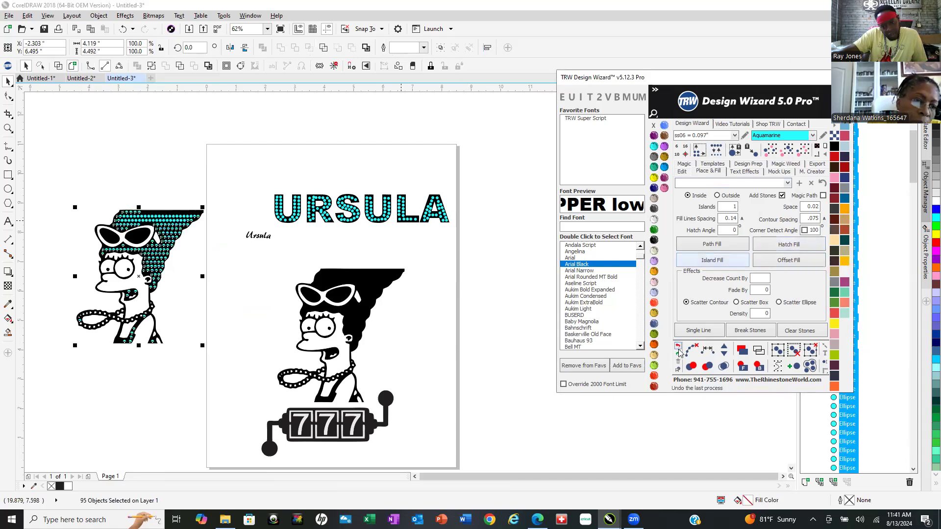
click(723, 367)
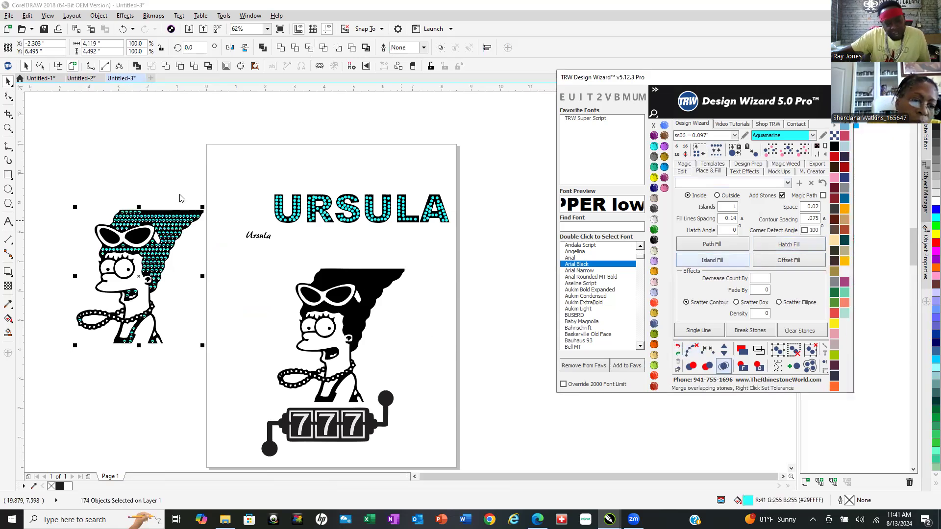
click(84, 248)
Delete the three Aquamarine stones inside Marge's open mouth.
scroll(81, 259, up, 3)
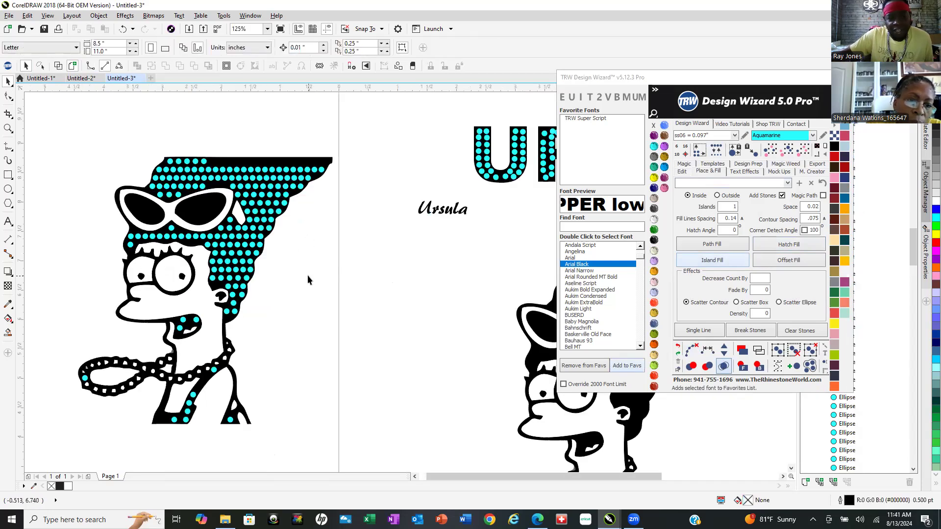
scroll(141, 324, up, 6)
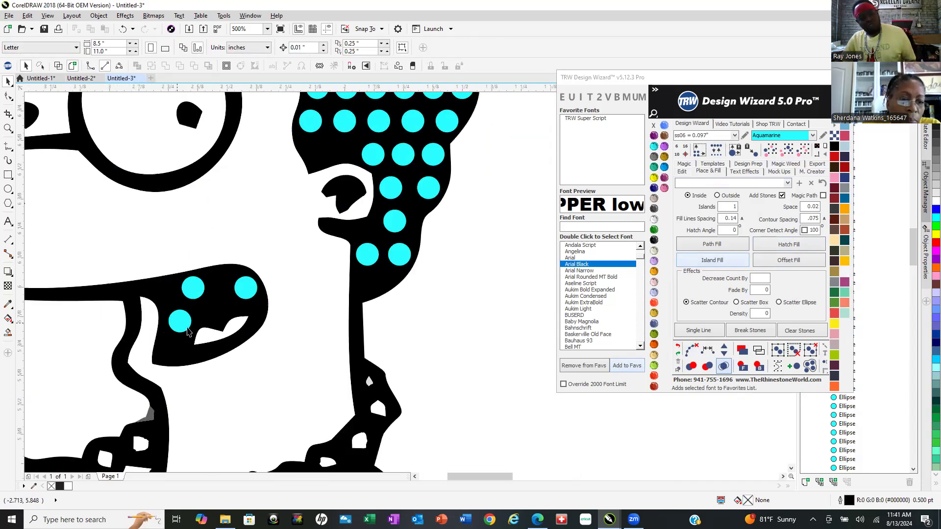
drag(178, 328, 192, 288)
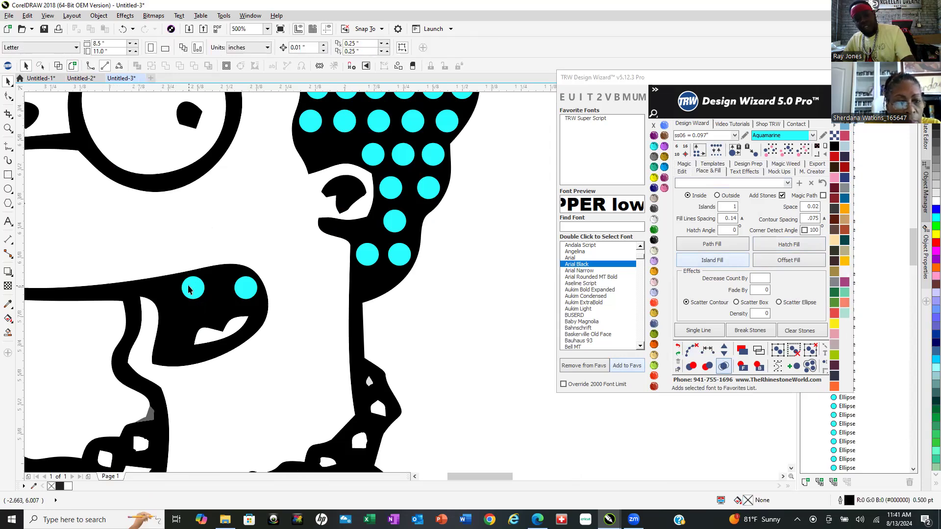
key(Delete)
click(246, 288)
key(Delete)
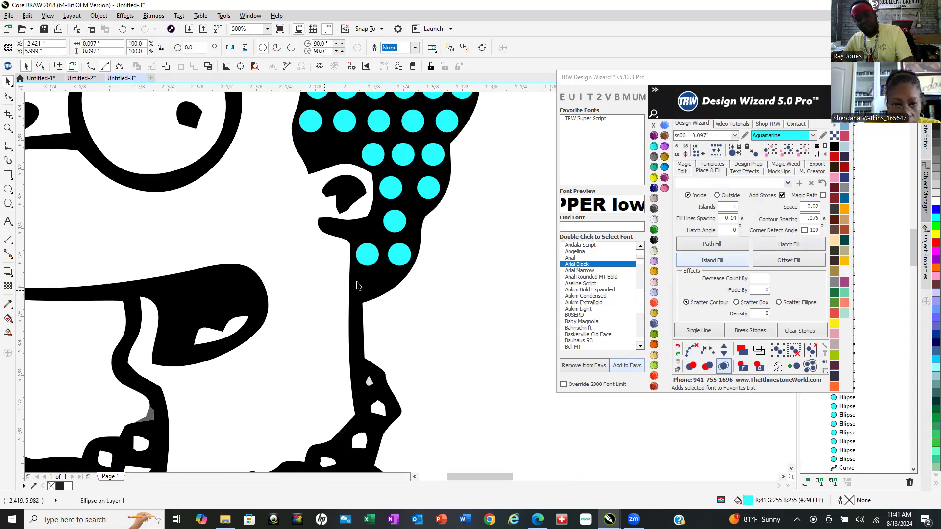
Add an Aquamarine stone at the lower tip of the hair below the ear and delete the stray stones on the necklace.
click(369, 288)
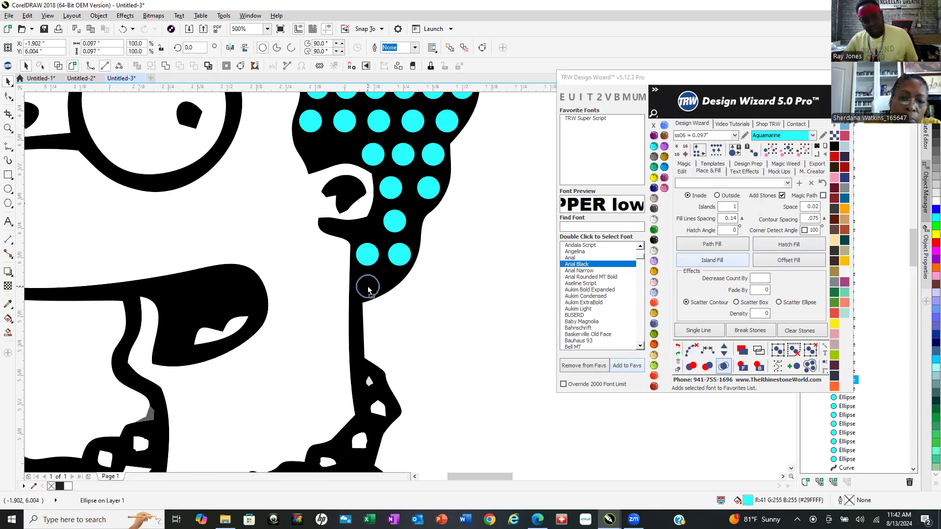
scroll(363, 289, down, 3)
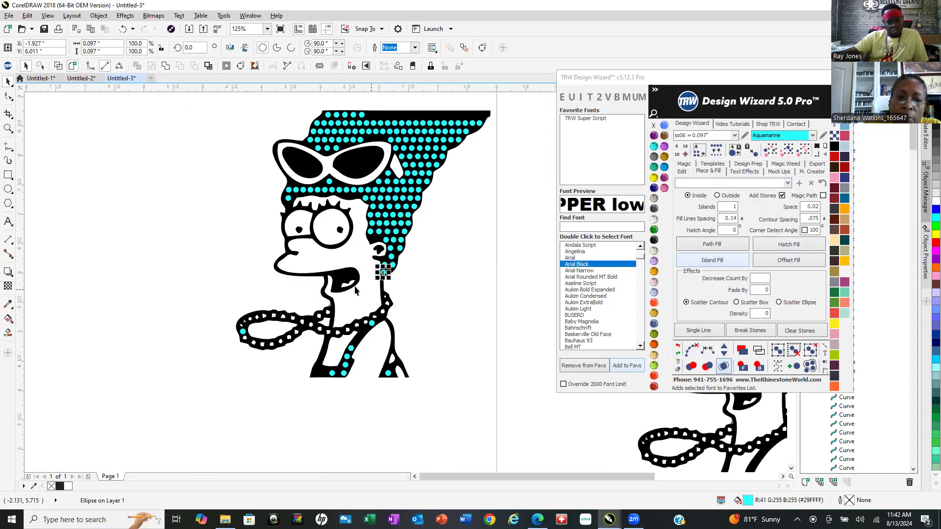
scroll(332, 329, up, 3)
scroll(363, 337, down, 1)
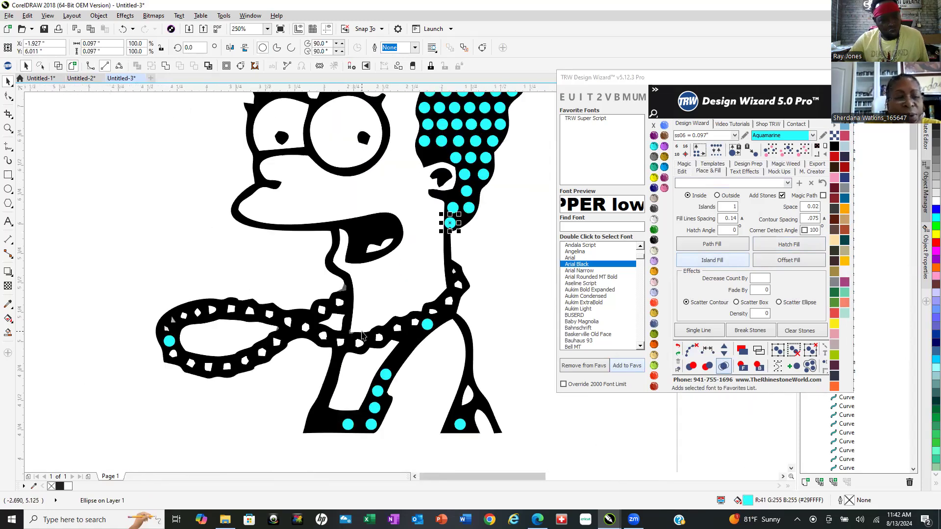
click(168, 345)
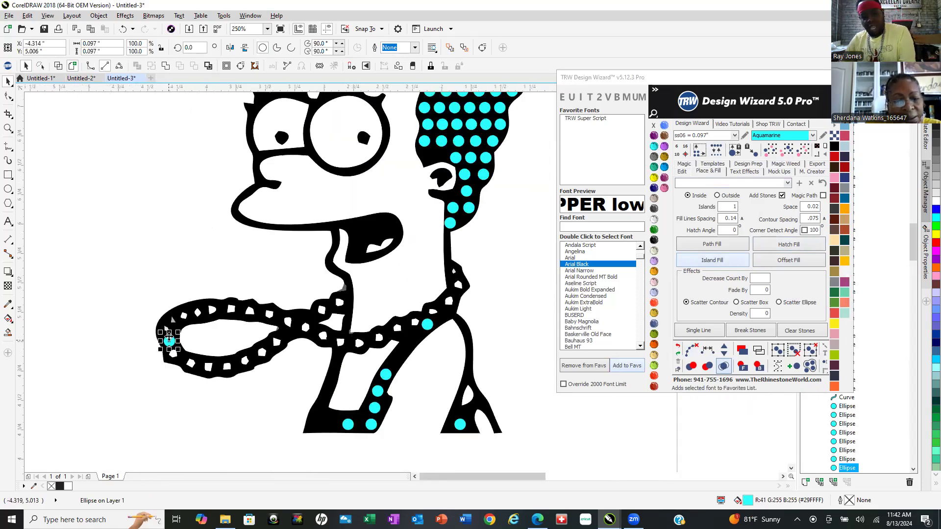
key(Delete)
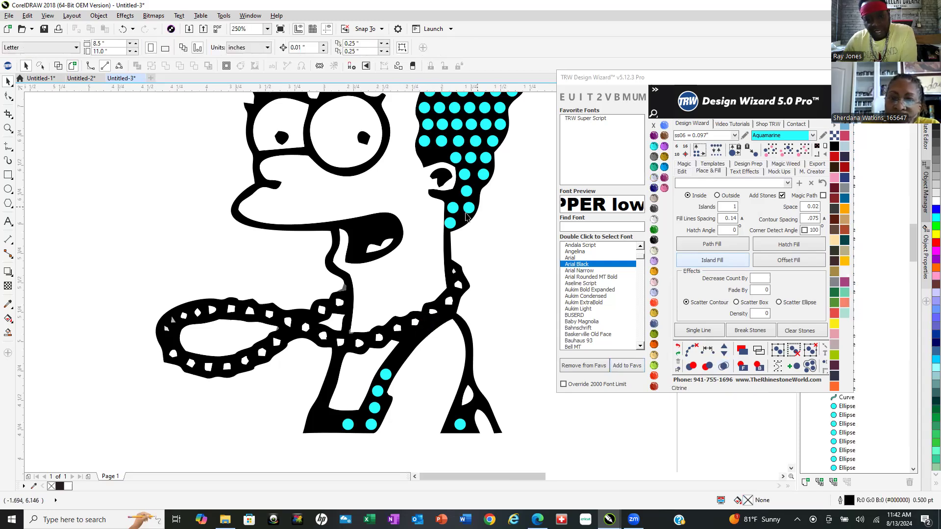
Copy a hair stone onto the necklace near the shoulder, recolour it Citrine and position it over a bead opening.
drag(451, 227, 447, 298)
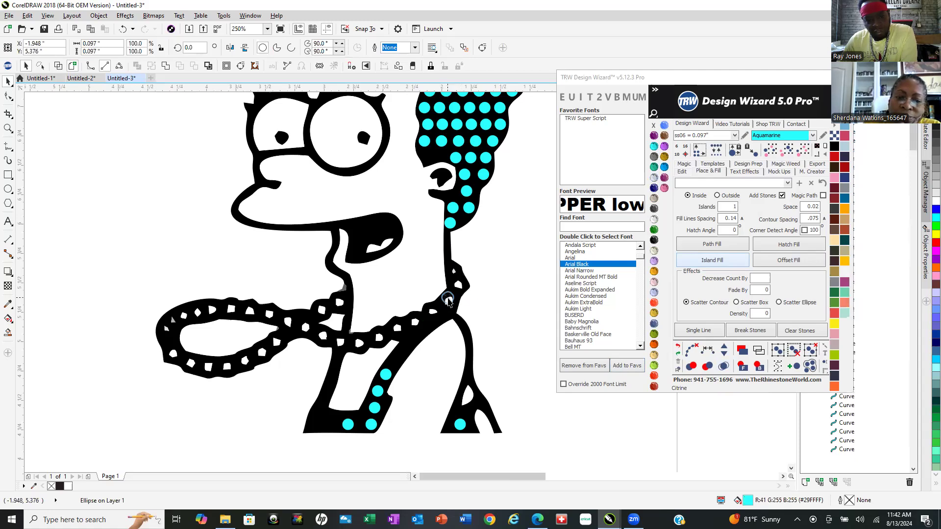
click(654, 179)
scroll(453, 313, up, 4)
scroll(432, 261, up, 4)
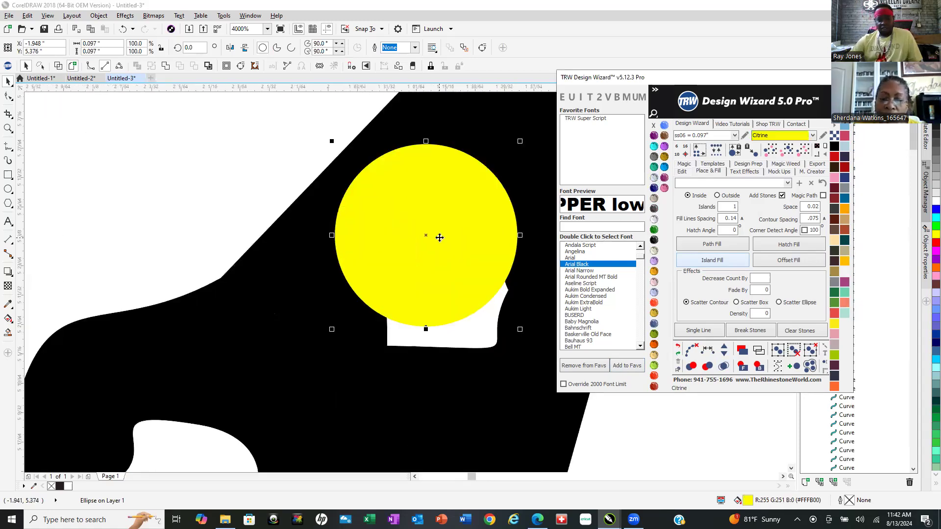
drag(416, 290, 442, 328)
scroll(406, 275, down, 4)
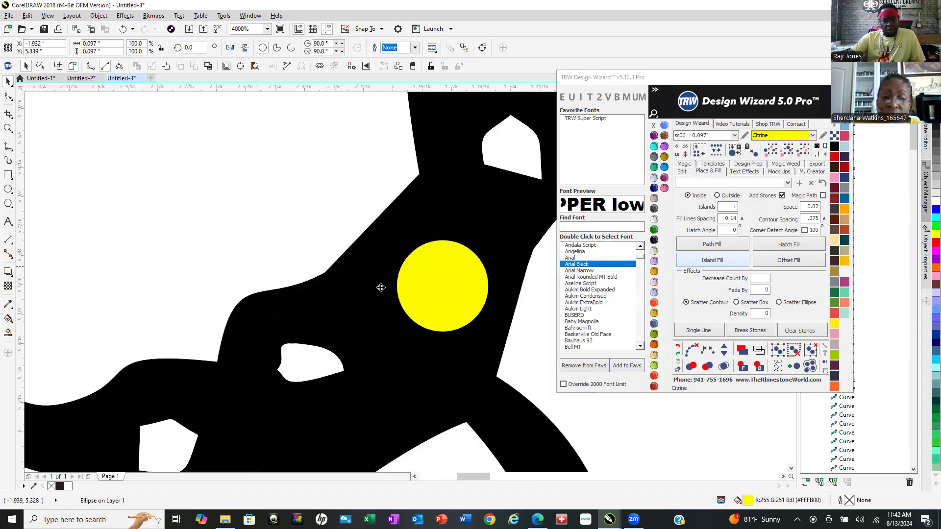
Place copies of the Citrine stone over the bead openings along the necklace from the shoulder across the front of the neck.
drag(422, 281, 461, 179)
key(space)
key(space)
key(space)
key(space)
key(space)
scroll(462, 204, up, 5)
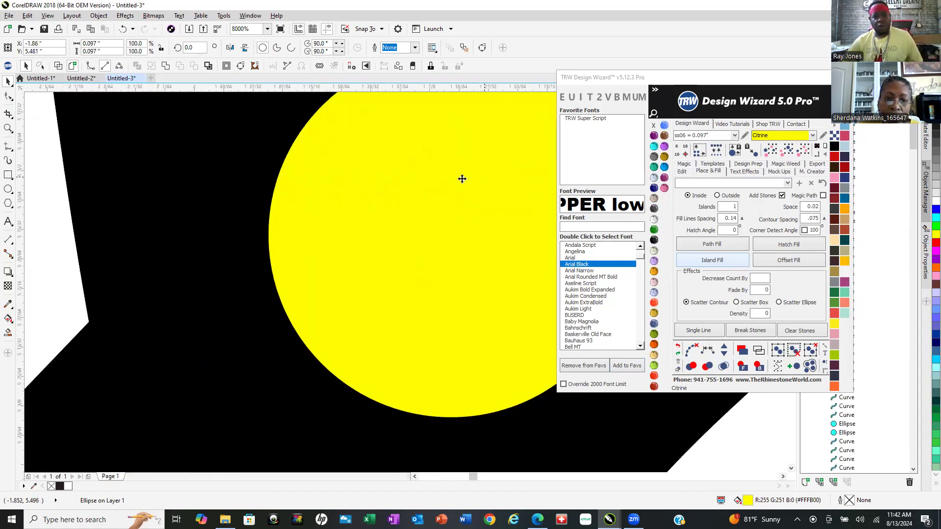
scroll(460, 186, down, 10)
scroll(422, 236, up, 7)
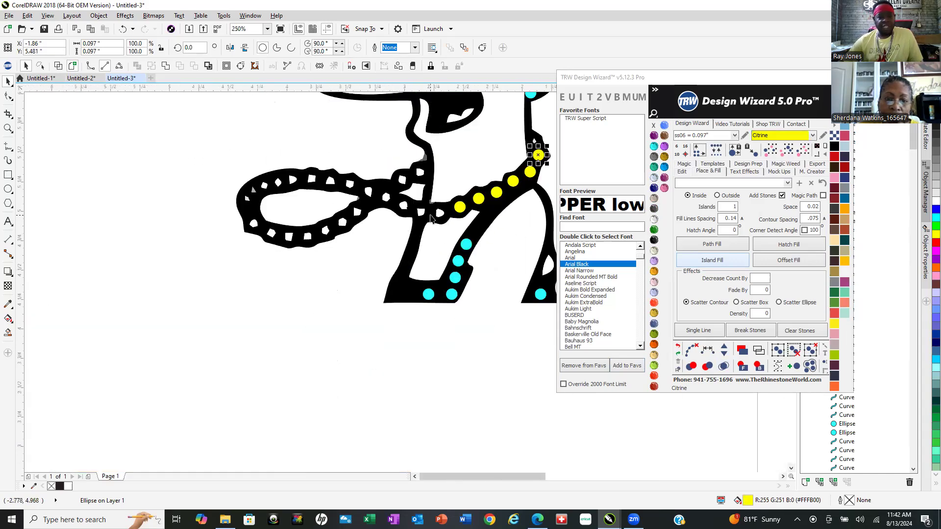
Place two more Citrine stones on the lowest necklace beads beneath the front of the neck.
drag(440, 316, 163, 366)
scroll(301, 373, down, 5)
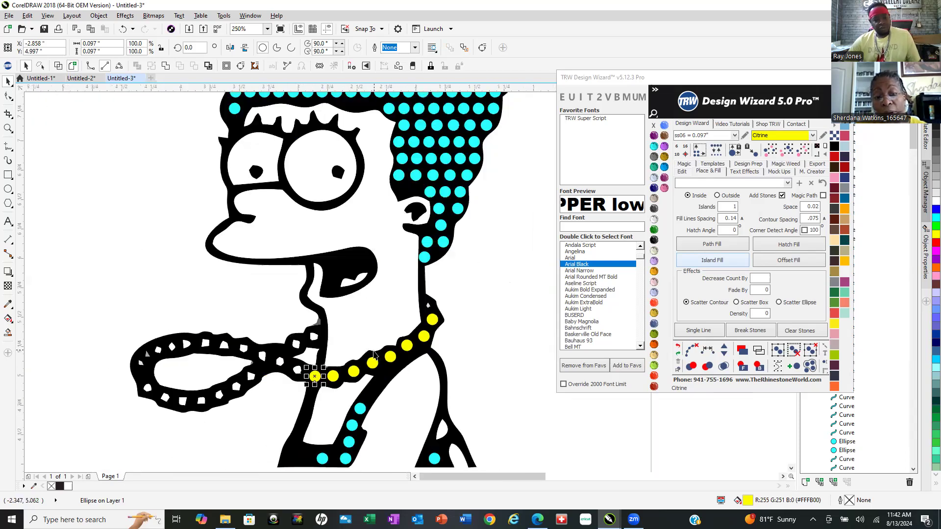
click(465, 397)
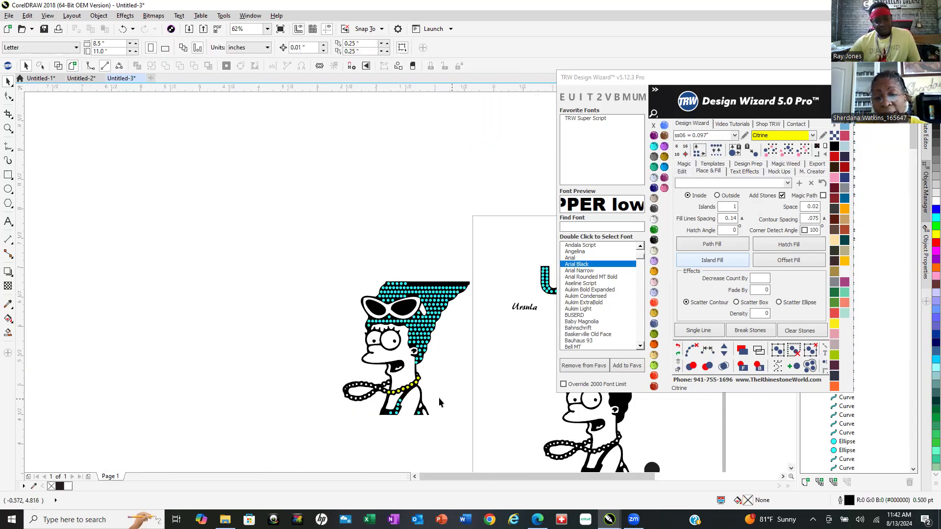
Continue the Citrine stones from the front of the neck through the necklace crossing onto the hanging loop's upper strand.
scroll(439, 398, up, 2)
scroll(331, 398, up, 1)
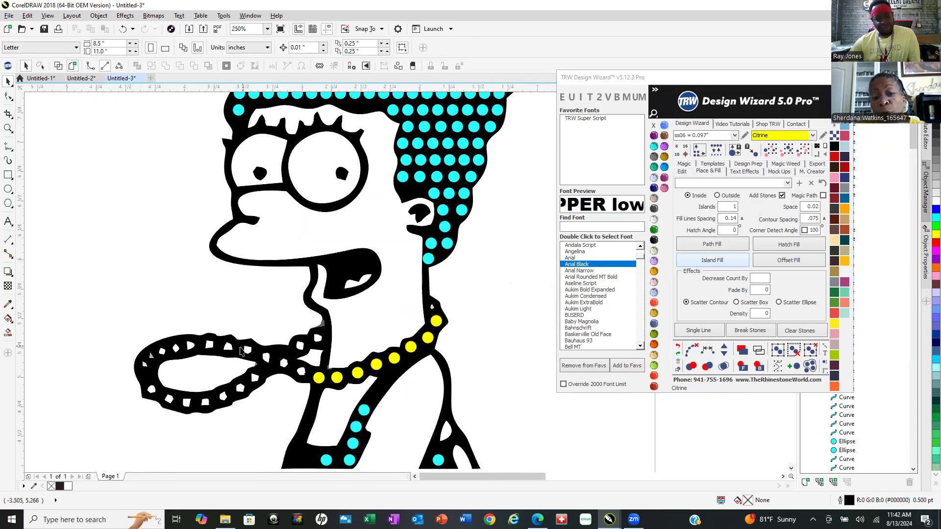
scroll(241, 351, up, 1)
drag(397, 403, 230, 312)
scroll(289, 357, up, 5)
scroll(315, 353, down, 3)
scroll(339, 355, up, 3)
scroll(392, 355, down, 3)
scroll(255, 343, down, 5)
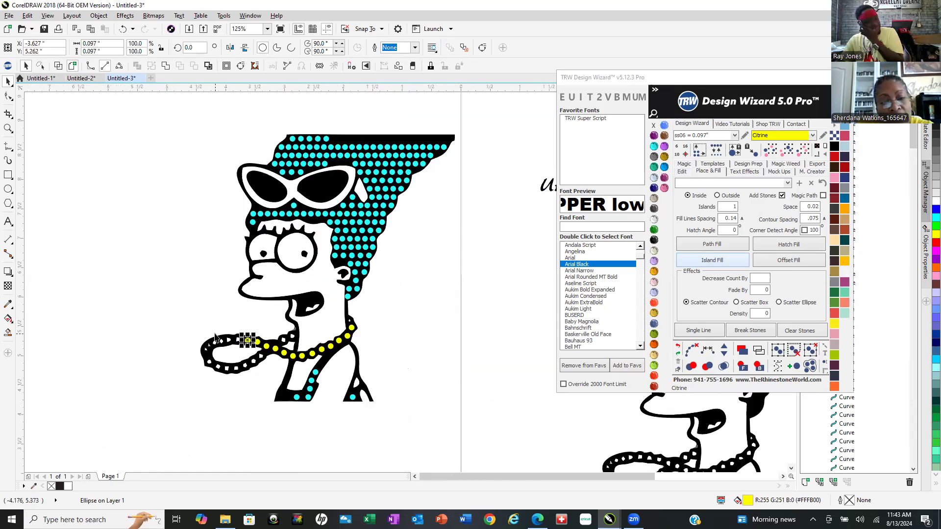
click(222, 420)
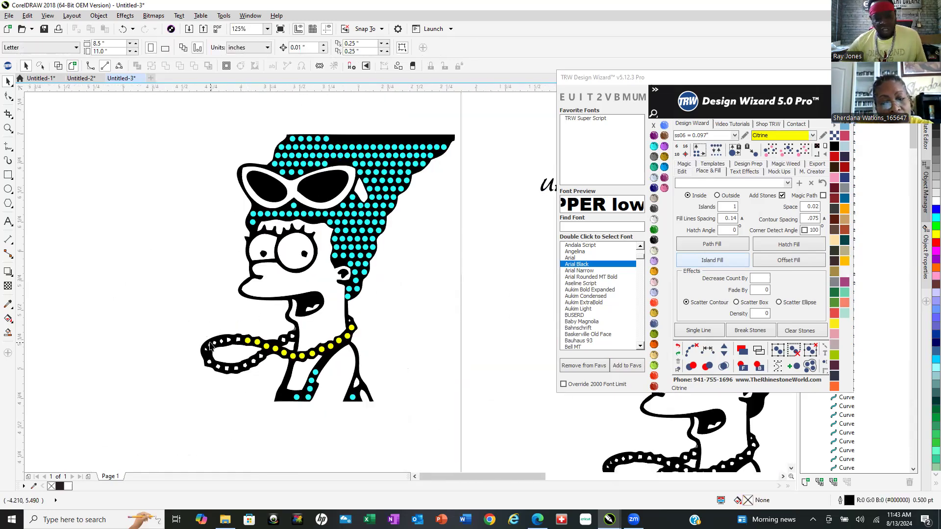
Cover the remaining bead openings along the loop's upper strand with Citrine stones towards its far end.
scroll(232, 337, up, 4)
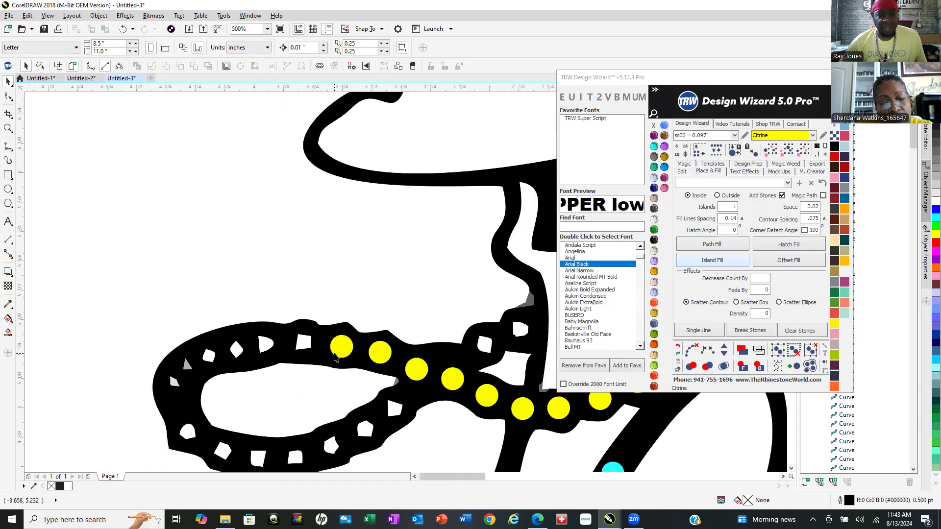
scroll(335, 356, up, 1)
drag(366, 341, 297, 382)
scroll(287, 325, up, 2)
scroll(247, 338, up, 1)
scroll(443, 269, down, 1)
scroll(444, 269, down, 3)
drag(413, 289, 338, 299)
scroll(338, 297, up, 3)
drag(488, 349, 387, 340)
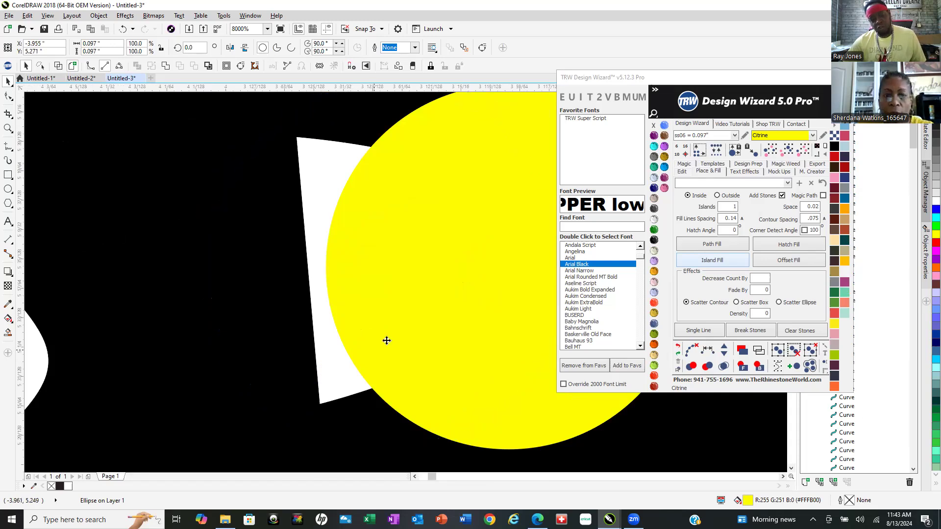
scroll(387, 341, down, 3)
drag(445, 325, 224, 368)
scroll(282, 206, down, 3)
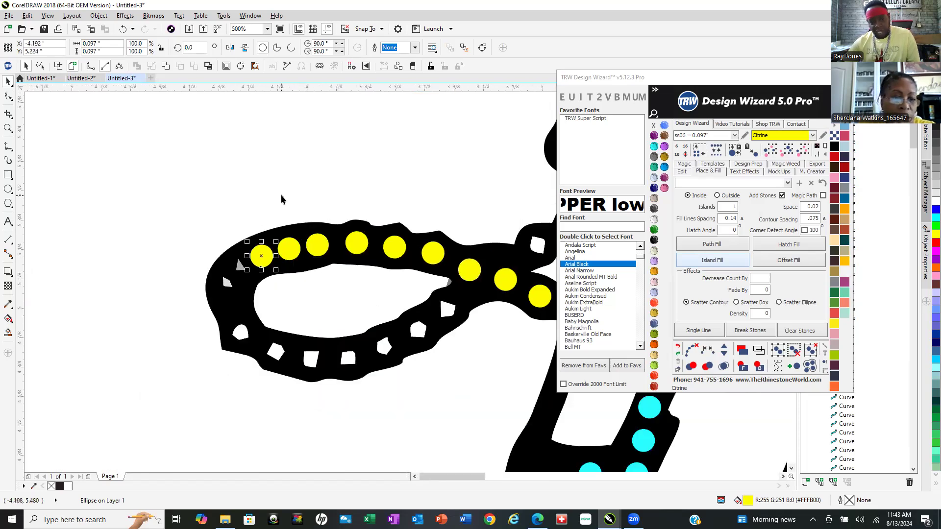
Carry the Citrine stones around the loop's far end and space the middle stone evenly within the curve.
scroll(242, 303, up, 1)
scroll(235, 269, up, 1)
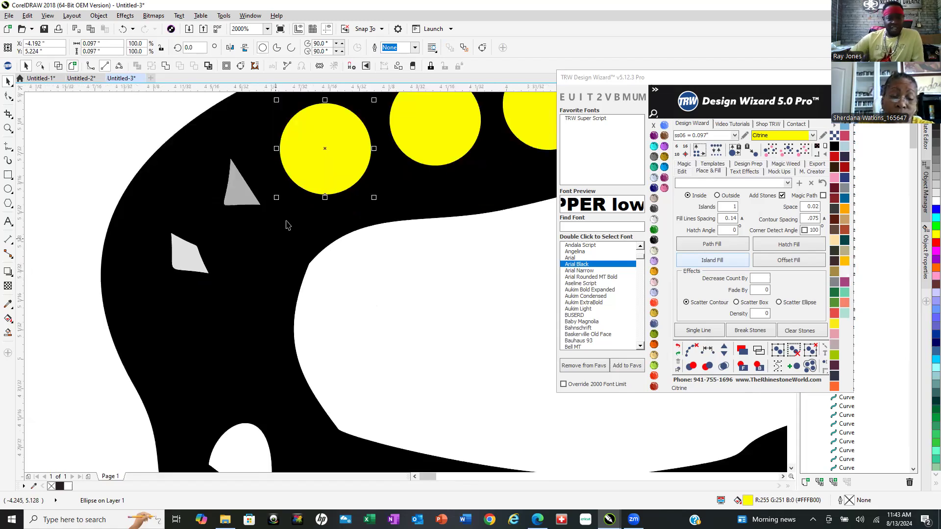
drag(343, 169, 245, 420)
key(space)
scroll(236, 289, down, 3)
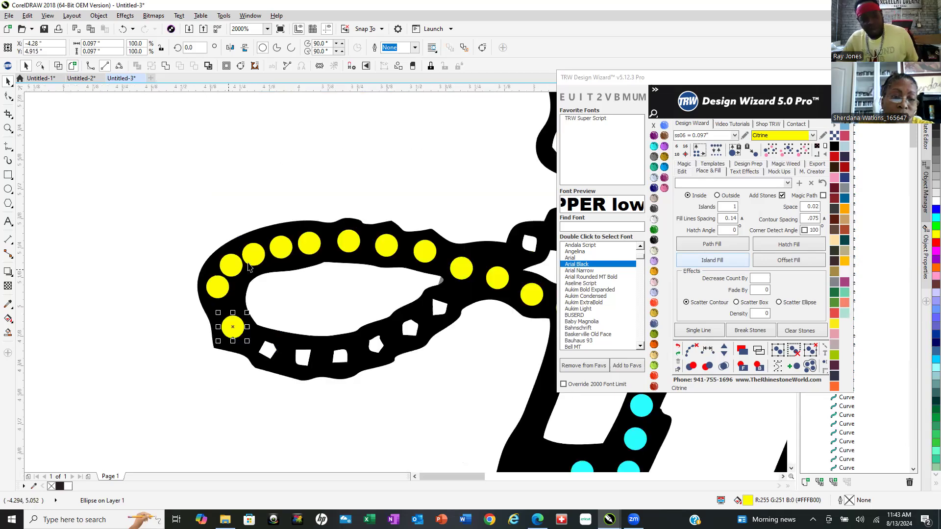
scroll(201, 281, up, 3)
drag(269, 307, 290, 344)
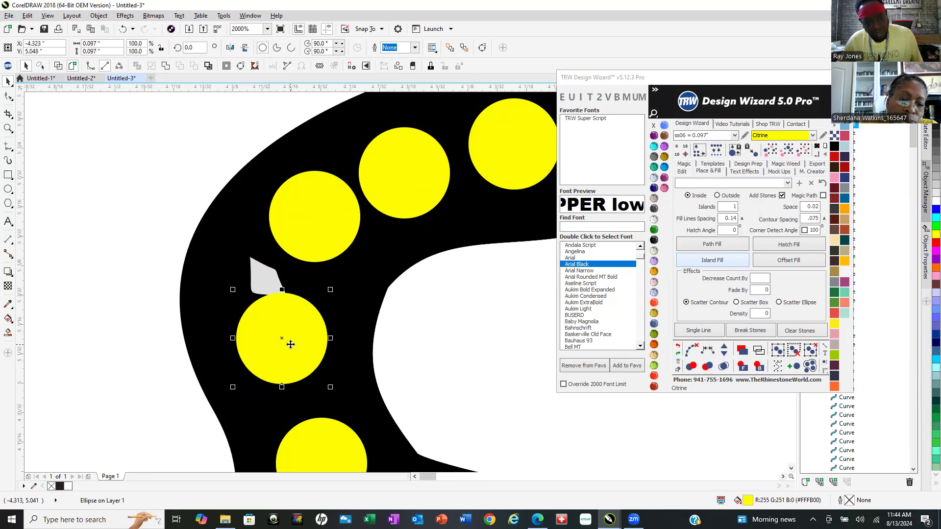
Delete the nodes of the bead opening exposed at the loop's far end and the grey shape behind it.
double_click(254, 277)
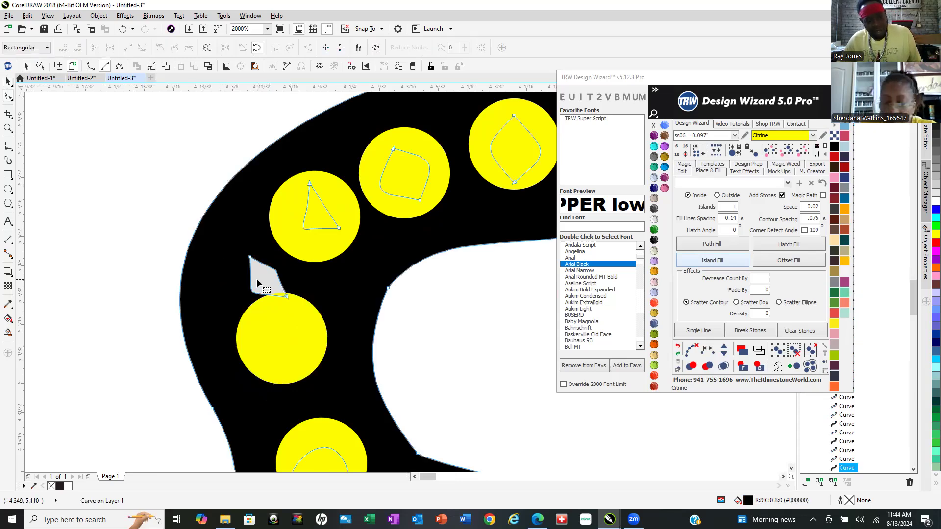
drag(228, 254, 295, 309)
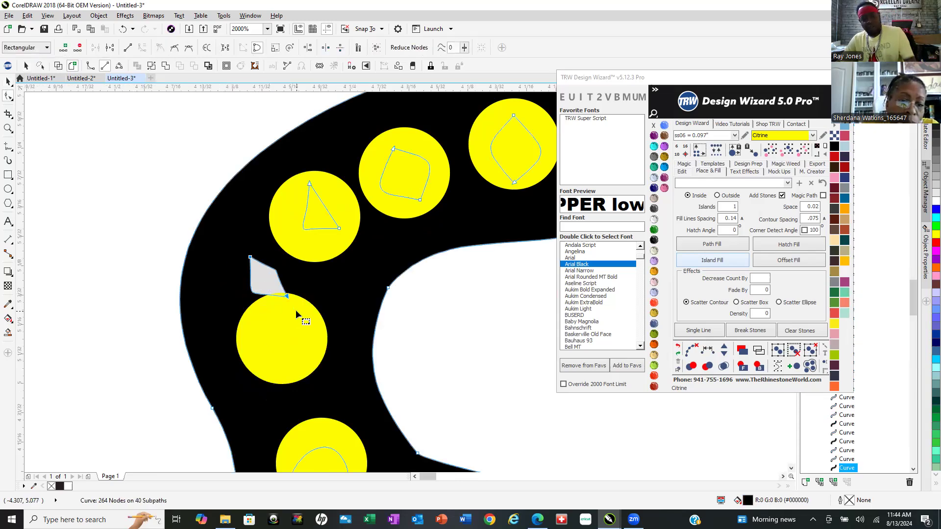
click(9, 81)
key(Delete)
scroll(280, 319, down, 4)
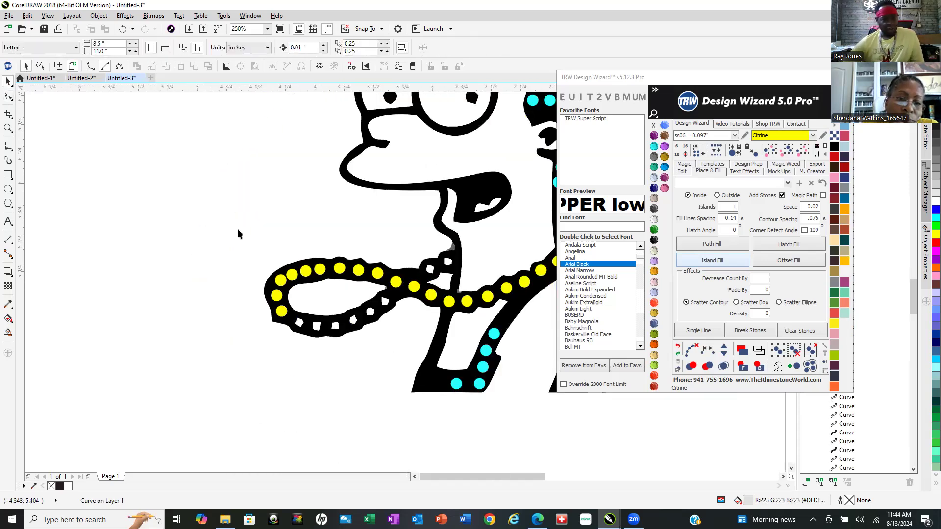
Reposition the Citrine stone at the loop's upper outer bend to even out the spacing with its neighbours.
scroll(322, 322, up, 1)
scroll(322, 322, up, 2)
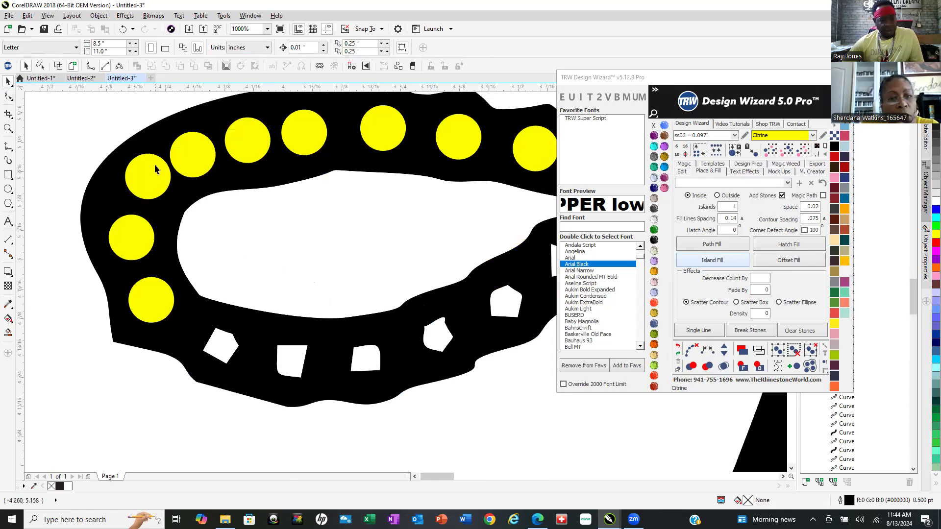
scroll(155, 169, up, 1)
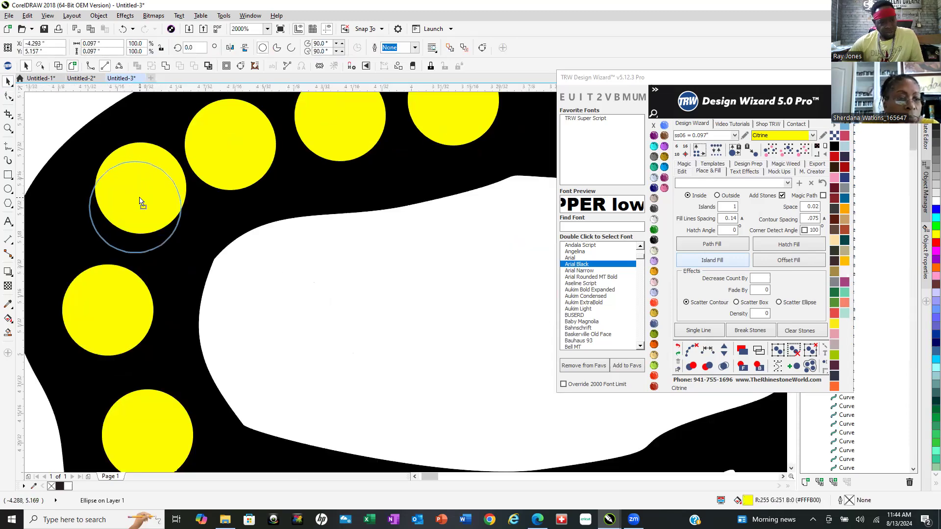
click(146, 188)
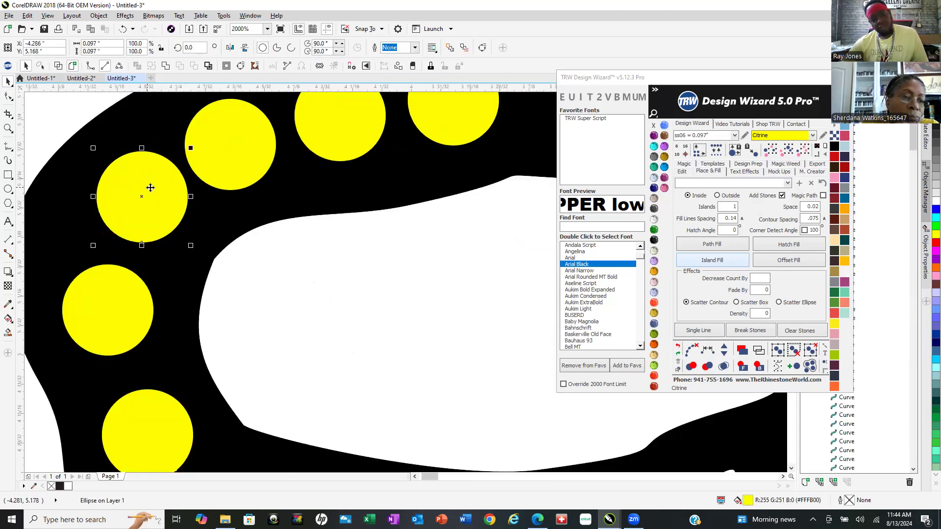
scroll(150, 180, up, 2)
drag(179, 214, 195, 250)
scroll(195, 250, down, 3)
scroll(220, 311, down, 2)
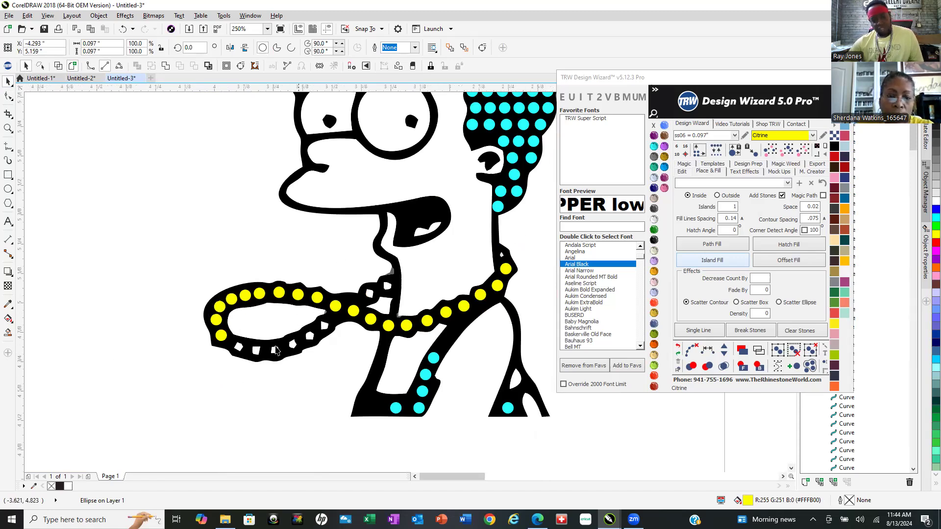
Copy Citrine stones over the bead openings along the loop's lower strand, back to the crossing.
scroll(288, 343, up, 2)
drag(31, 307, 172, 366)
drag(172, 367, 323, 340)
drag(364, 309, 439, 255)
scroll(435, 272, up, 10)
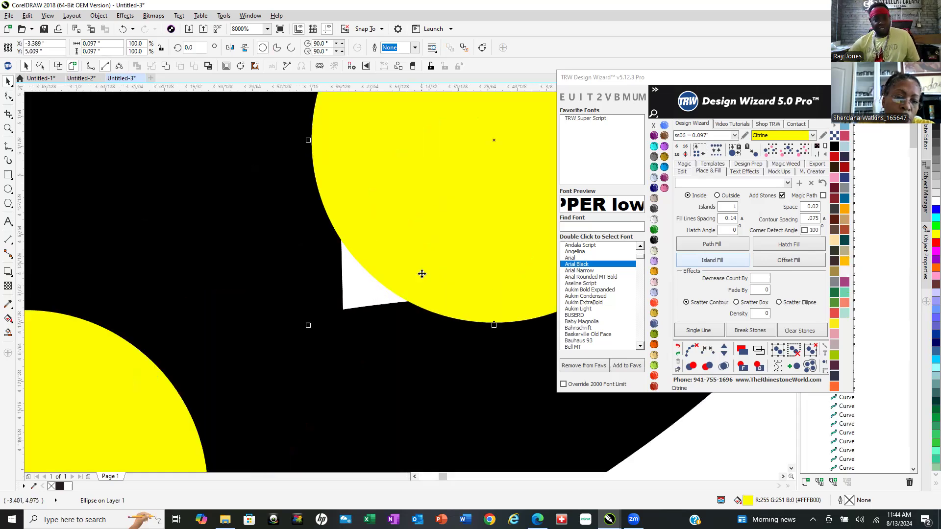
Select all the Citrine stones and send them behind the artwork to expose the white shapes in the bead openings.
scroll(114, 344, down, 3)
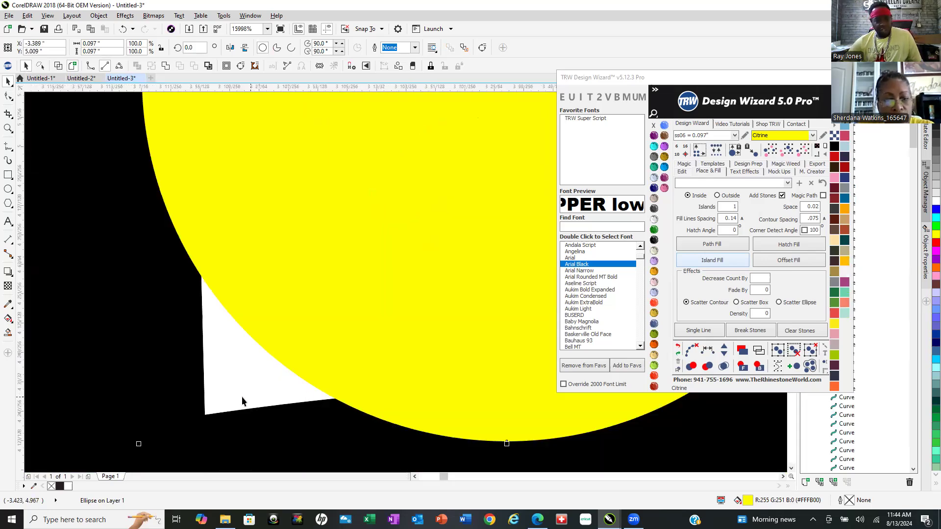
scroll(240, 383, down, 3)
click(263, 369)
scroll(264, 369, down, 6)
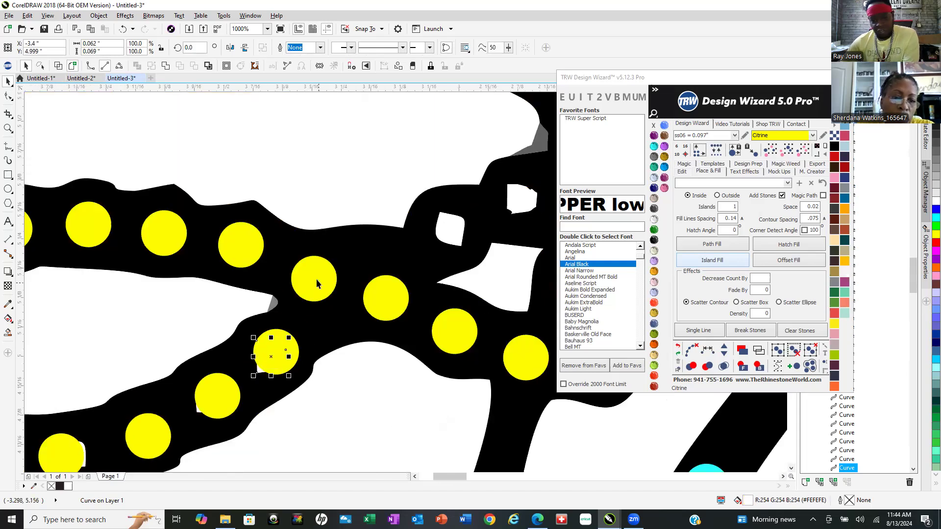
click(729, 352)
click(758, 366)
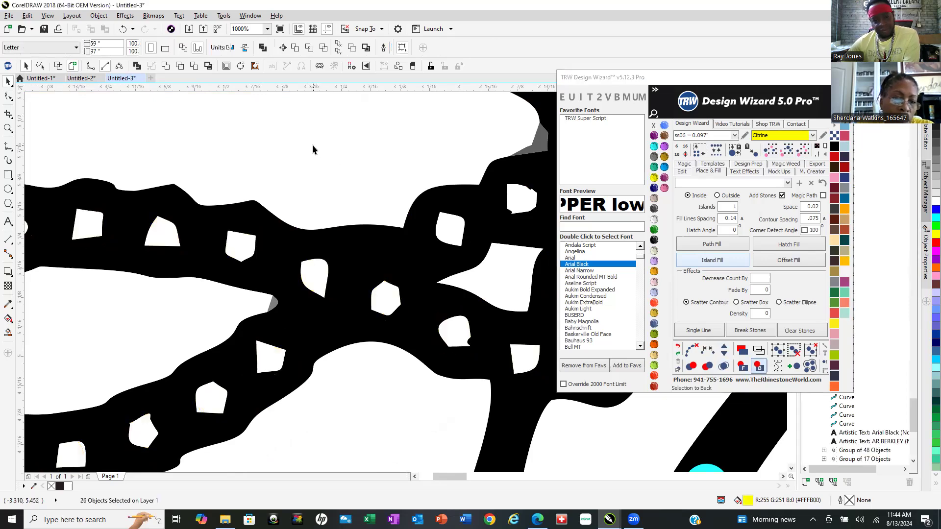
Delete the white shapes in the bead openings along the loop's upper strand, from the crossing to its middle.
click(314, 274)
key(Delete)
click(240, 245)
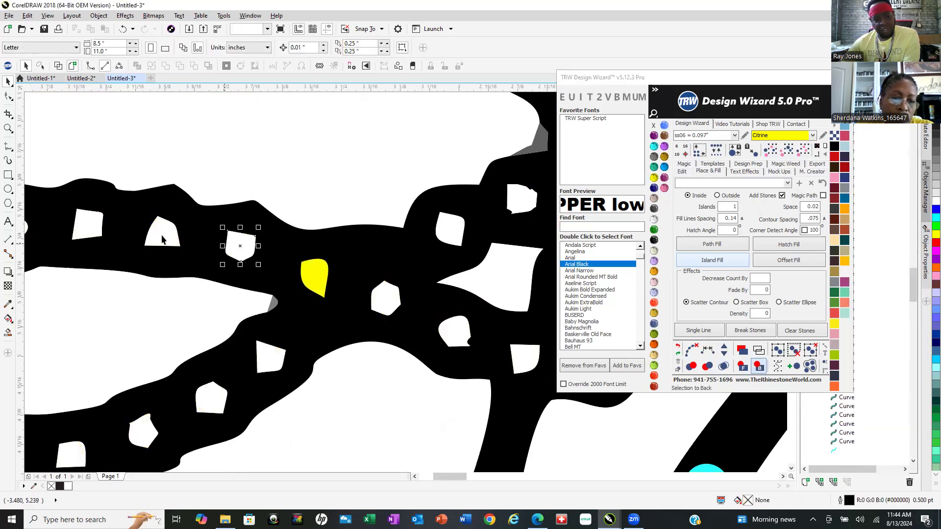
key(Delete)
click(162, 239)
key(Delete)
scroll(370, 214, down, 3)
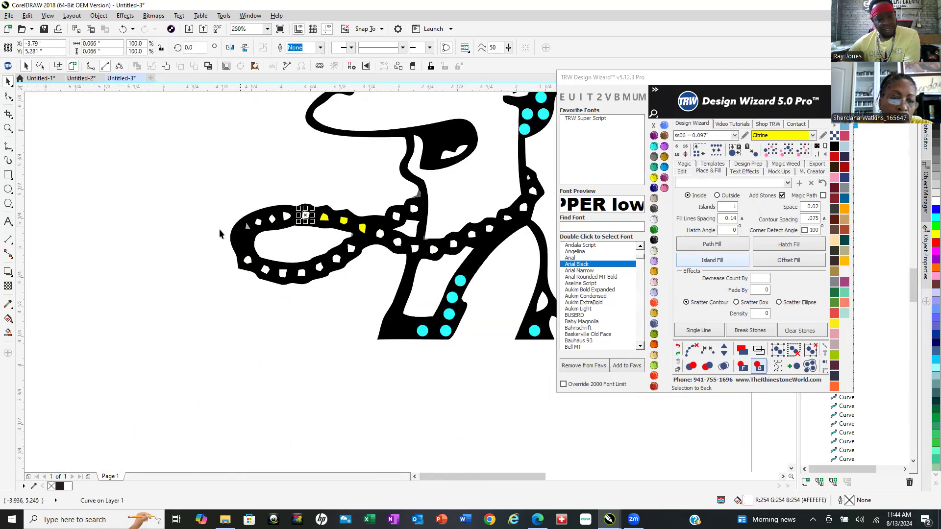
scroll(240, 230, up, 3)
key(Delete)
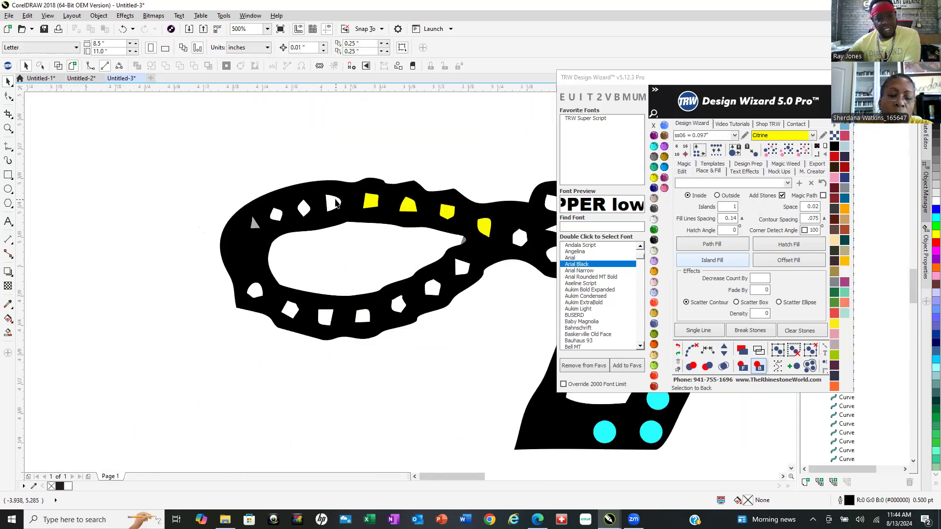
click(330, 201)
key(Delete)
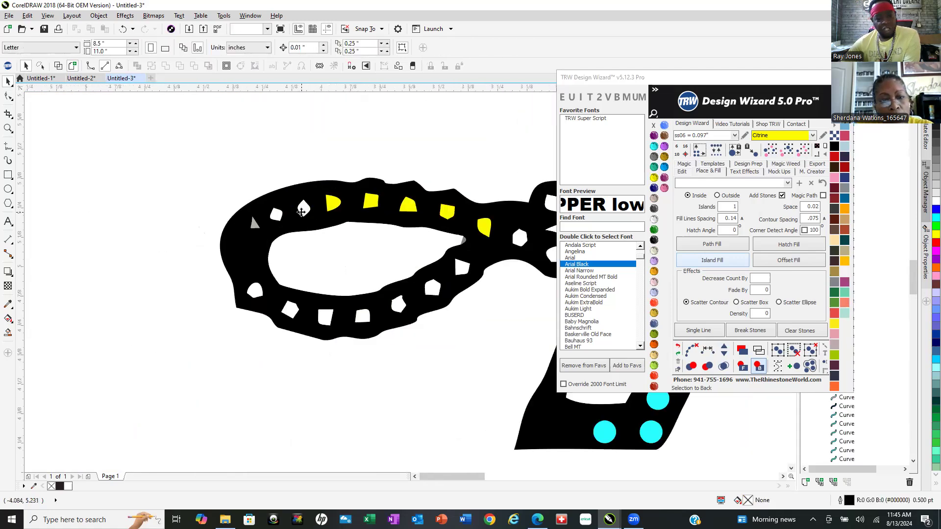
Delete the remaining filler shapes in the upper strand's openings, including the grey triangle at the outer bend.
click(301, 212)
key(Delete)
click(278, 215)
key(Delete)
key(Delete)
click(256, 224)
key(Delete)
Delete the white shapes in the bead openings along the loop's lower strand and in the opening just beyond the crossing.
click(255, 290)
key(Delete)
click(290, 310)
key(Delete)
click(326, 319)
key(Delete)
click(362, 317)
key(Delete)
click(400, 309)
key(Delete)
click(433, 289)
key(Delete)
click(463, 270)
key(Delete)
click(520, 240)
key(Delete)
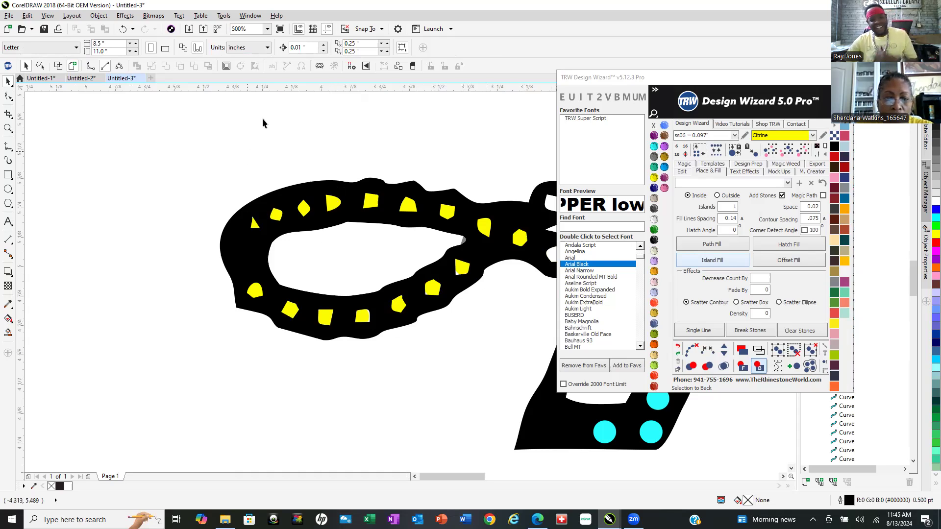
Select all the Citrine stones and bring them in front of the black necklace outline.
click(483, 226)
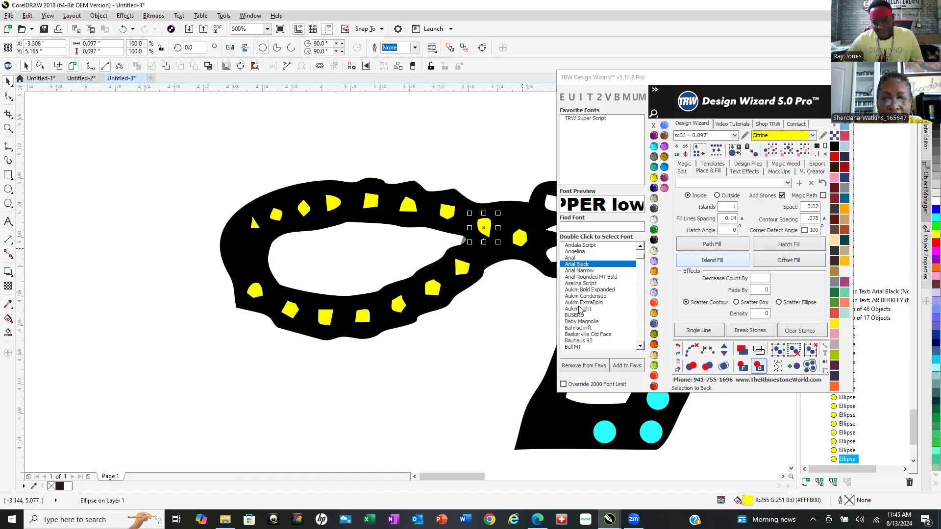
click(741, 366)
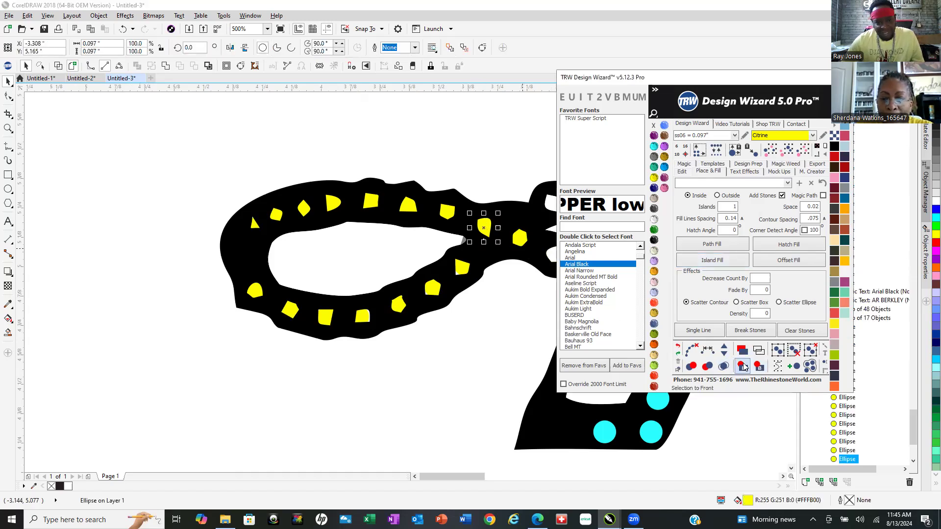
click(450, 120)
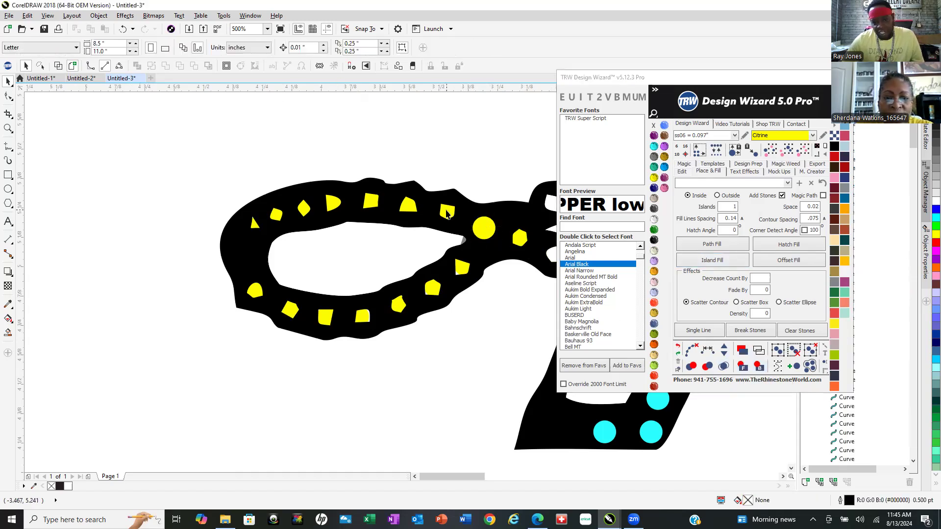
click(447, 213)
click(804, 155)
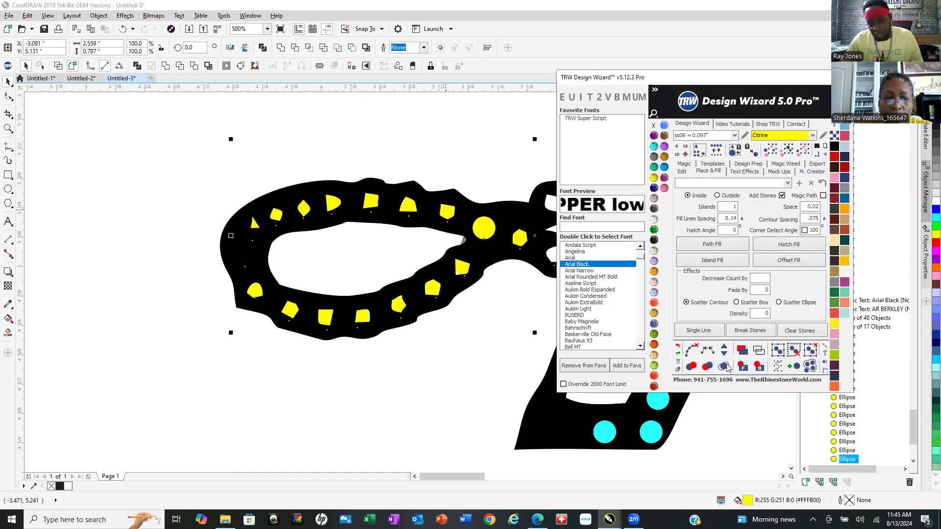
click(741, 367)
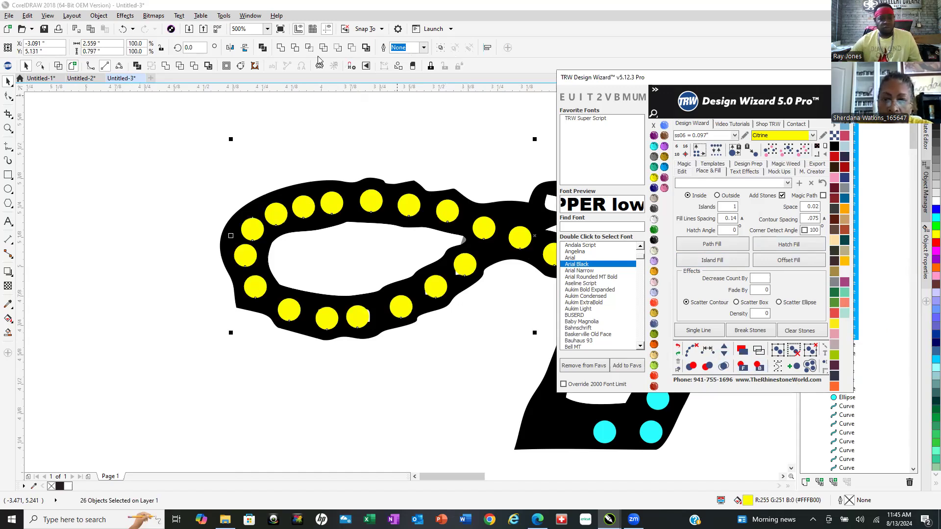
scroll(258, 267, down, 4)
scroll(339, 252, up, 8)
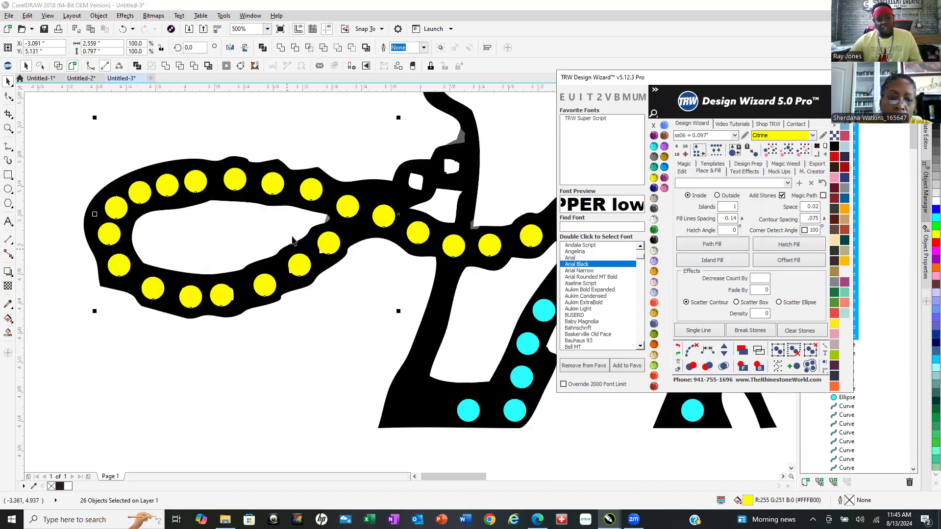
right_click(357, 190)
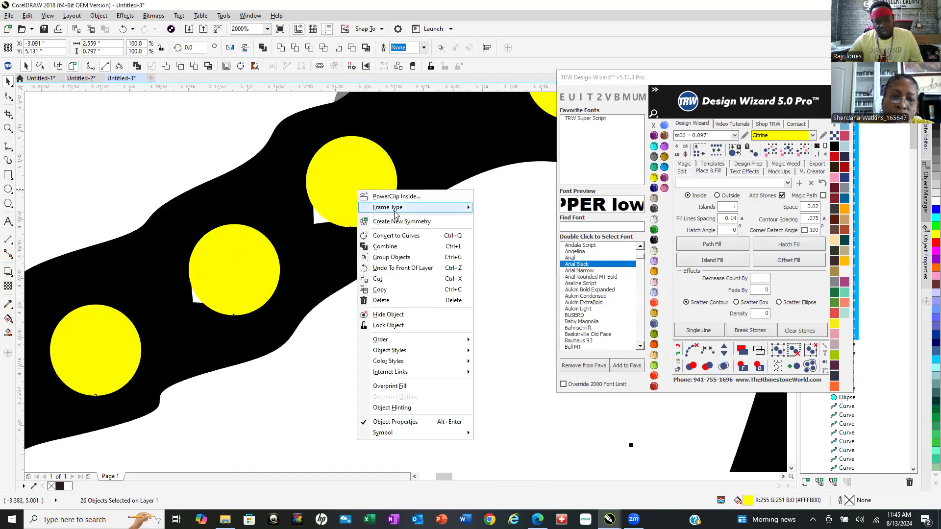
click(398, 247)
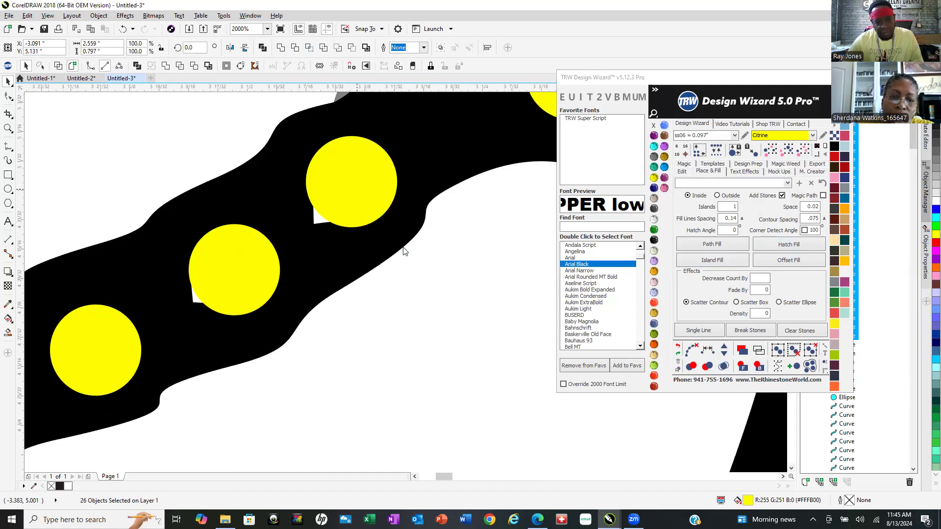
click(344, 325)
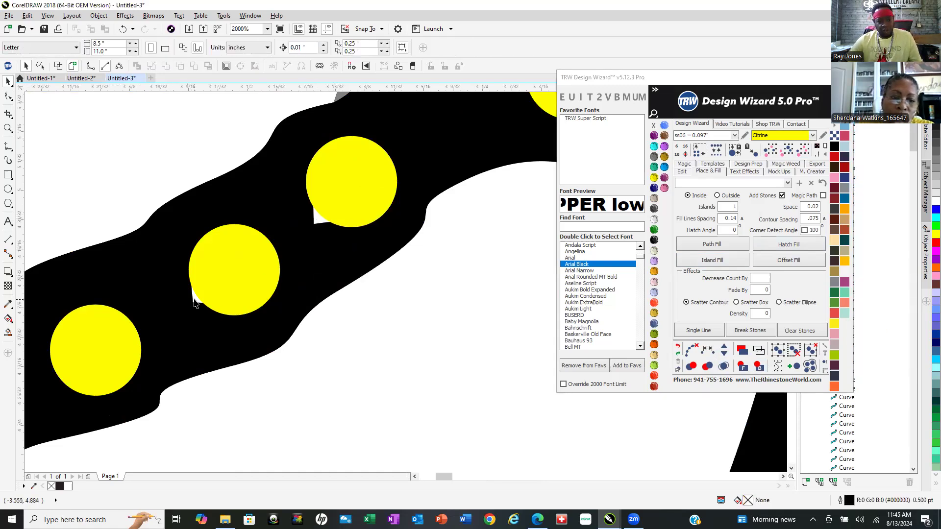
scroll(194, 303, down, 2)
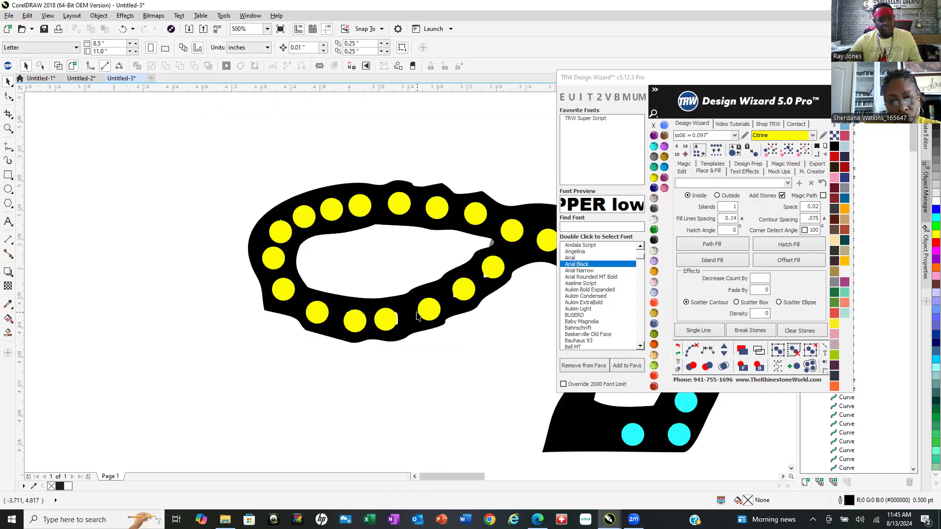
Delete the nodes of three bead openings behind the stones in the lower strand's middle with the Shape tool.
scroll(417, 316, up, 2)
key(F10)
click(445, 271)
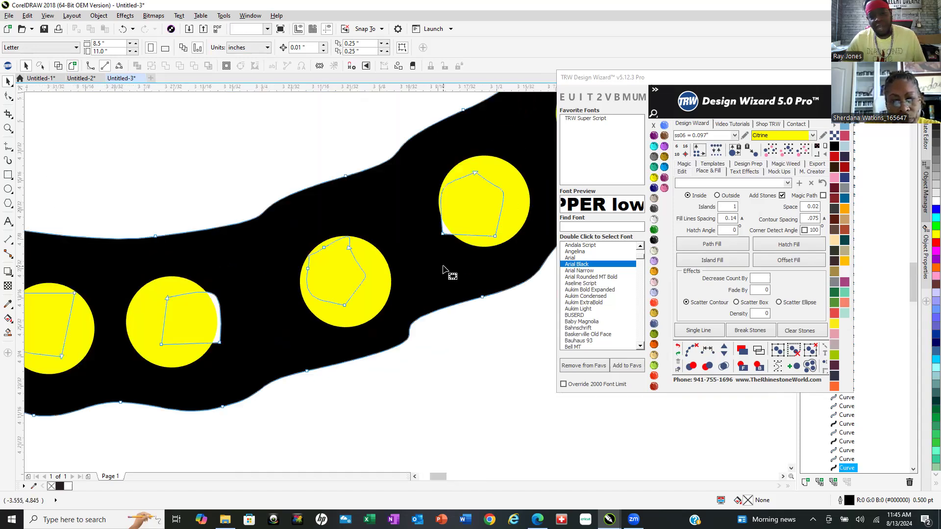
drag(428, 159, 525, 267)
key(Delete)
drag(290, 231, 398, 344)
key(Delete)
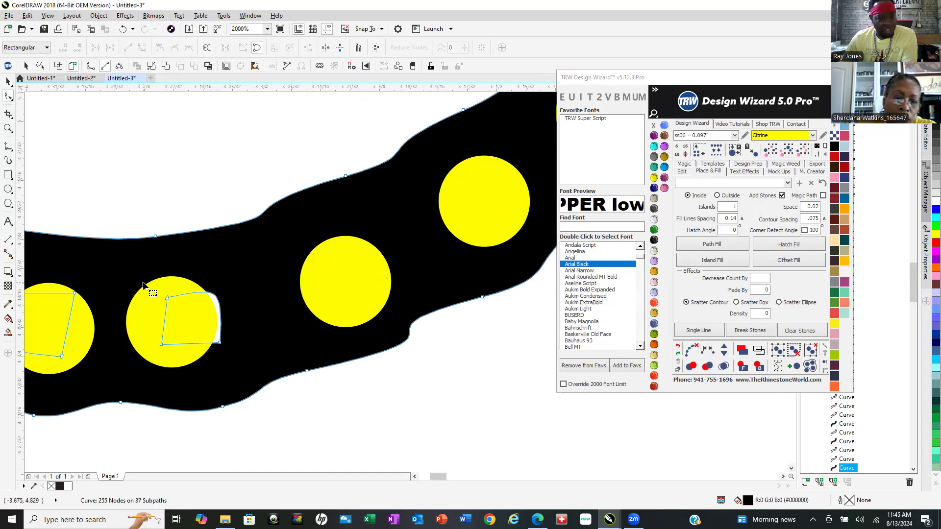
drag(130, 269, 233, 358)
key(Delete)
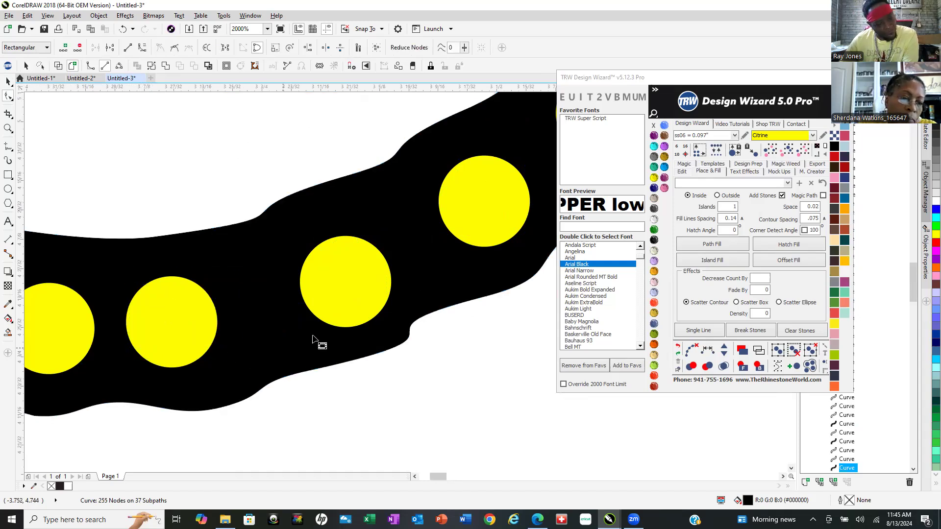
Delete the nodes of the next two bead openings on the lower strand towards the loop's far end.
scroll(237, 330, down, 2)
scroll(247, 332, up, 2)
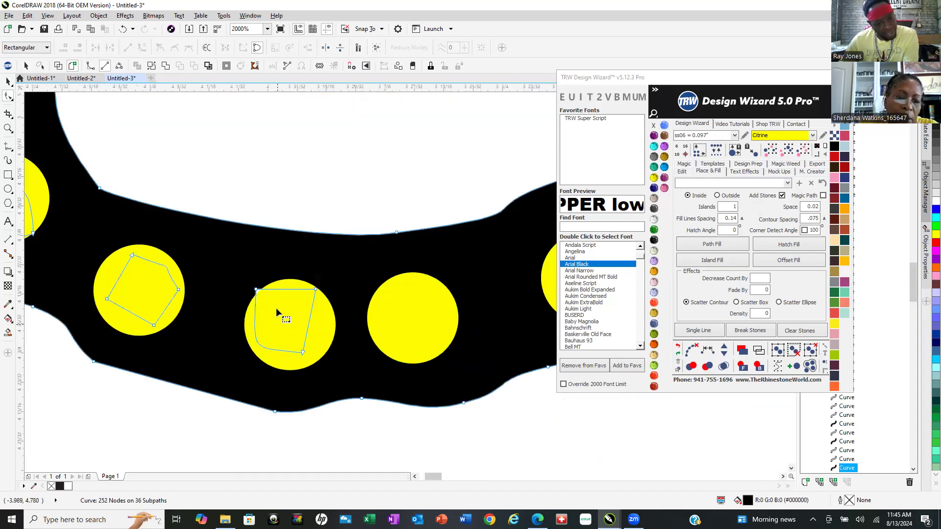
drag(225, 267, 338, 391)
key(Delete)
drag(94, 240, 206, 332)
key(Delete)
Delete the nodes of the three bead openings behind the stones around the loop's far end.
scroll(248, 407, down, 2)
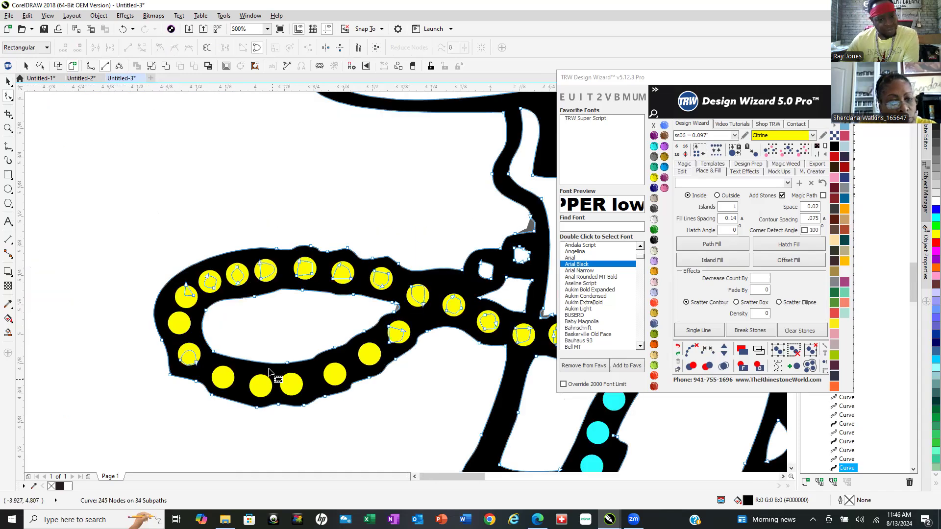
scroll(214, 351, up, 1)
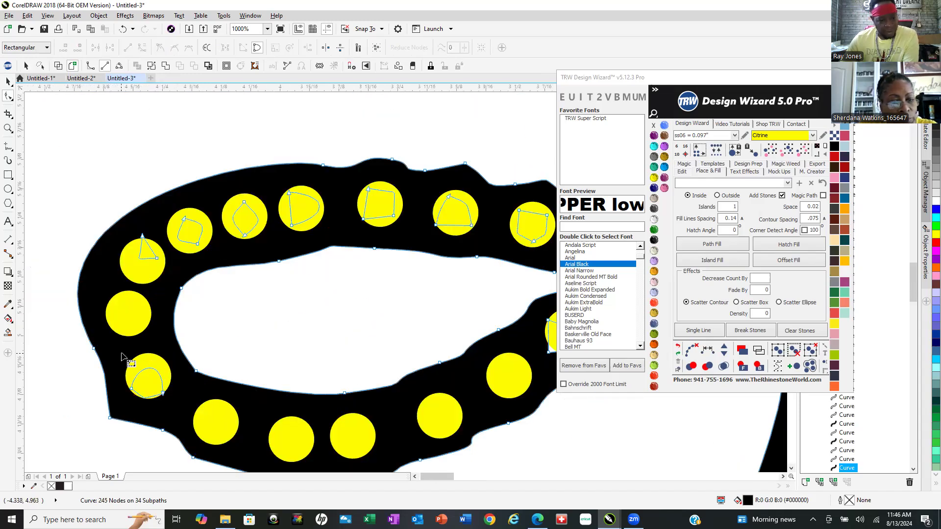
drag(122, 351, 183, 403)
key(Delete)
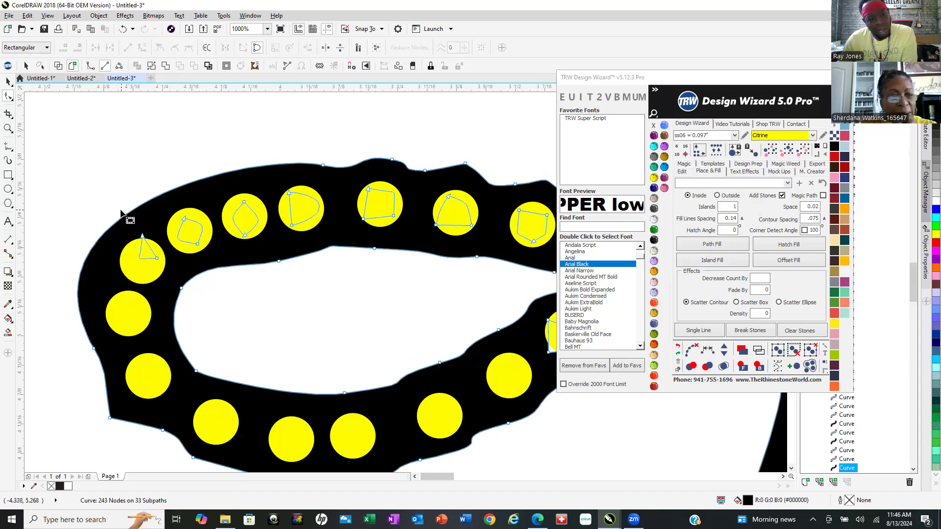
drag(128, 223, 172, 277)
key(Delete)
drag(177, 219, 226, 271)
key(Delete)
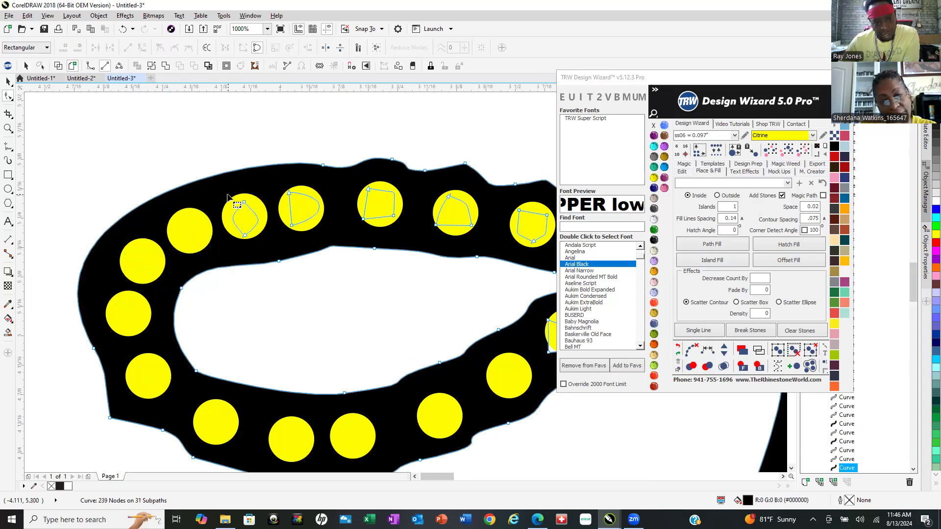
Delete the nodes of the five bead openings behind the stones along the rest of the loop's upper strand.
drag(221, 183, 284, 252)
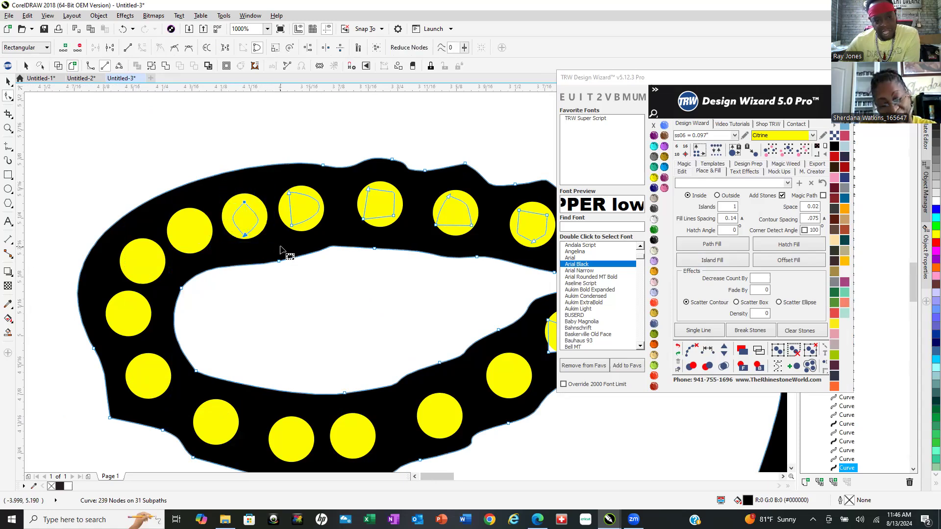
key(Delete)
drag(272, 178, 343, 241)
key(Delete)
drag(355, 182, 427, 243)
key(Delete)
drag(424, 181, 497, 238)
key(Delete)
drag(497, 199, 561, 252)
key(Delete)
Delete the nodes of the two bead openings where the upper and lower strands meet at the crossing.
scroll(363, 180, down, 2)
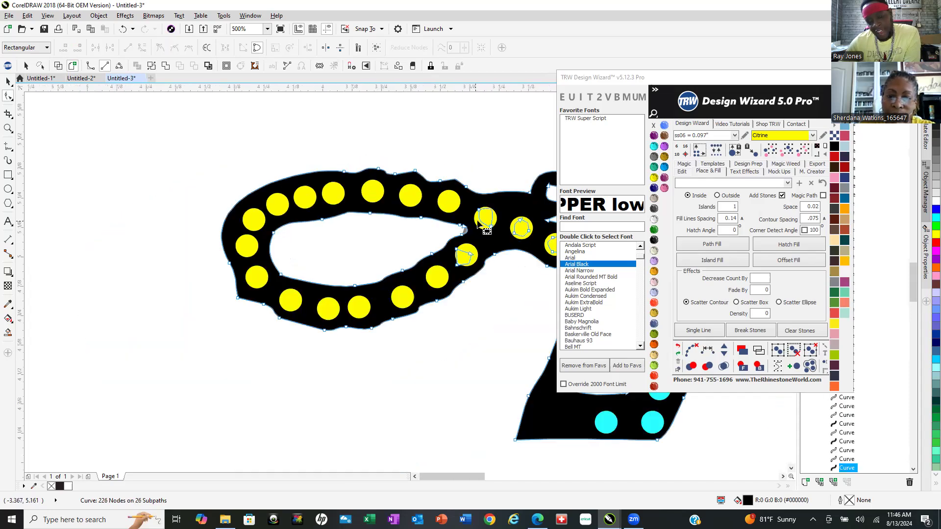
scroll(485, 218, up, 2)
drag(428, 155, 531, 281)
key(Delete)
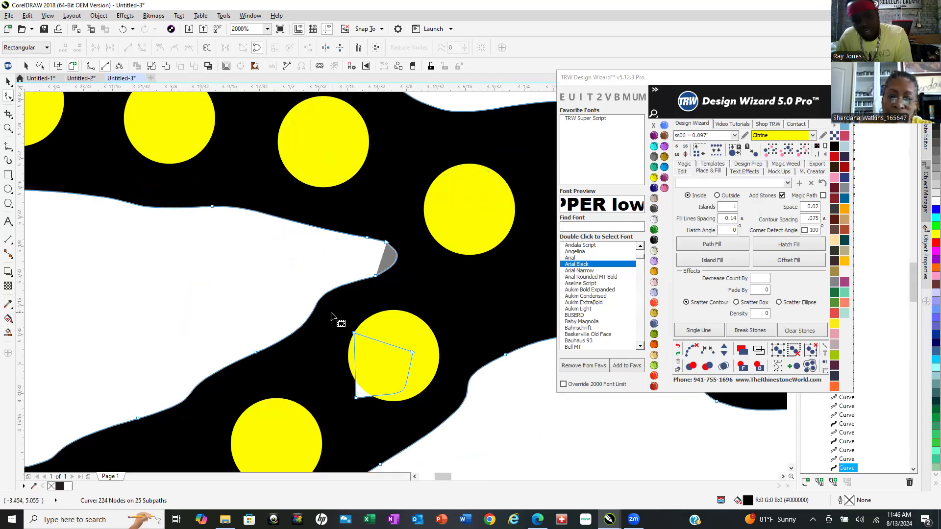
drag(330, 319, 446, 422)
key(Delete)
Delete the nodes of the two bead openings between the loop's crossing and the front of the neck.
scroll(273, 357, down, 3)
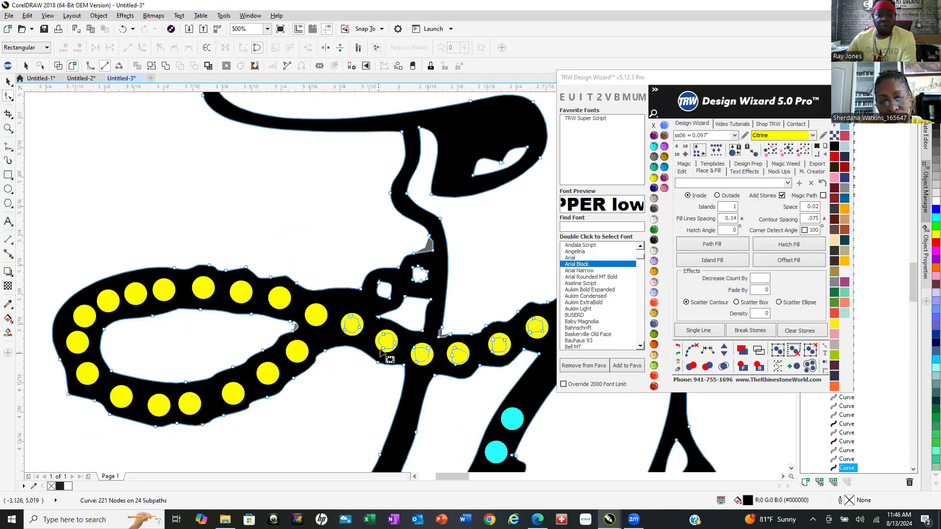
scroll(385, 347, up, 3)
drag(216, 187, 343, 318)
key(Delete)
drag(344, 253, 493, 386)
key(Delete)
Delete the nodes of the two bead openings behind the stones at the front of the neck.
scroll(283, 254, down, 2)
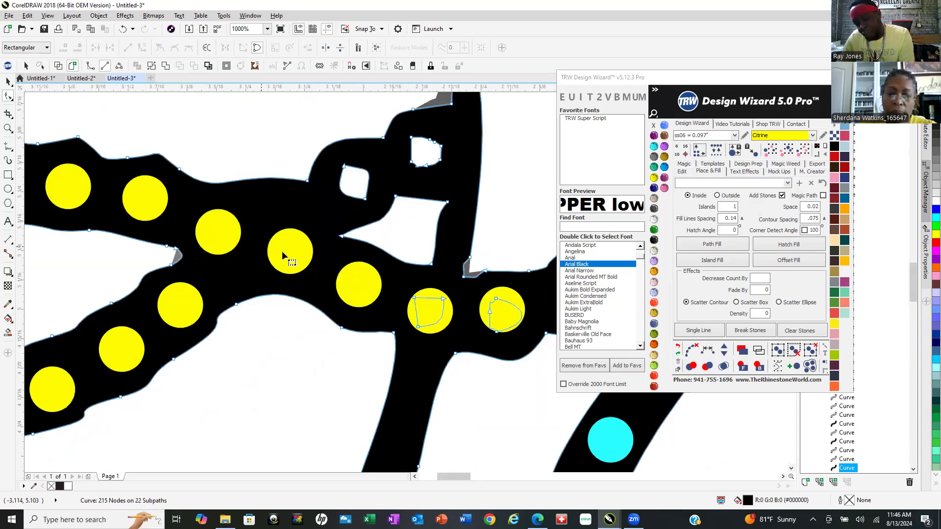
scroll(448, 335, up, 2)
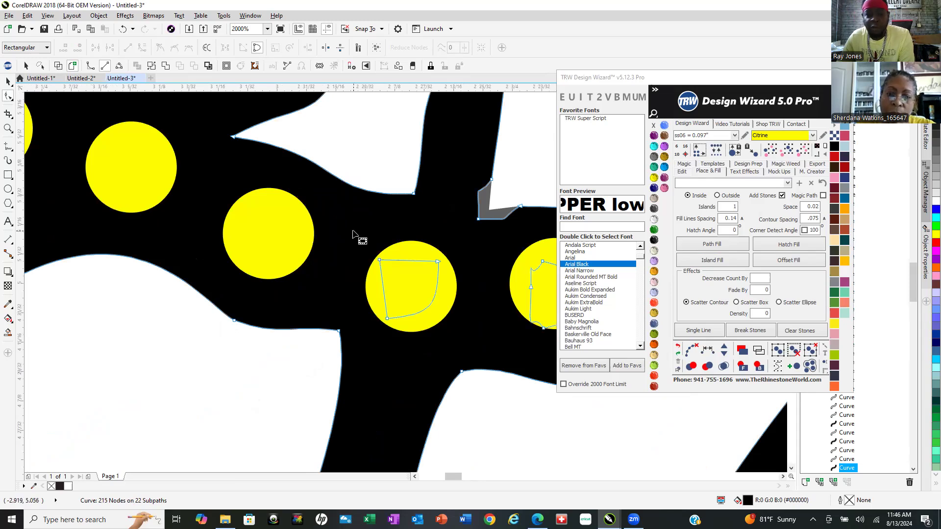
drag(360, 237, 463, 352)
key(Delete)
scroll(318, 297, down, 2)
scroll(450, 324, up, 2)
scroll(450, 324, up, 2)
drag(293, 122, 564, 348)
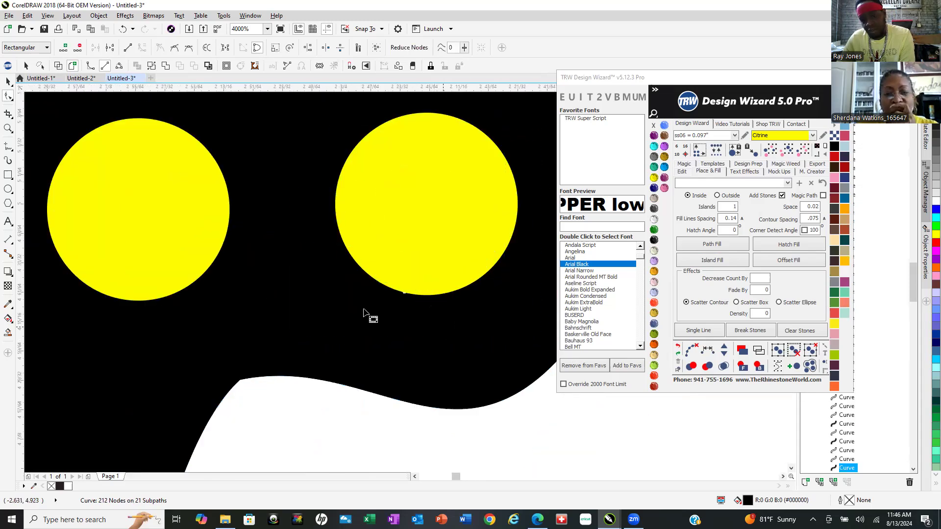
key(Delete)
scroll(364, 312, down, 2)
scroll(392, 255, up, 1)
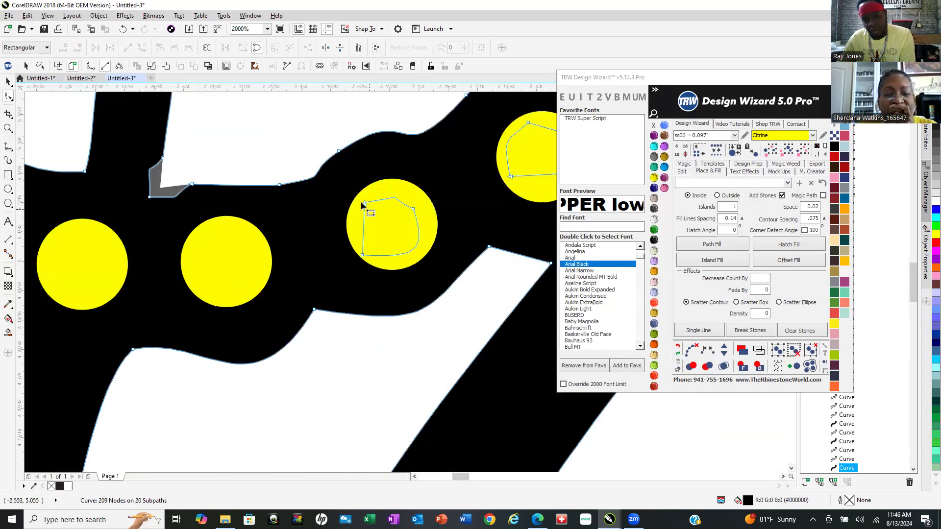
Delete the nodes of the next three bead openings behind the stones just past the front of the neck.
drag(339, 166, 462, 285)
key(Delete)
scroll(304, 282, down, 2)
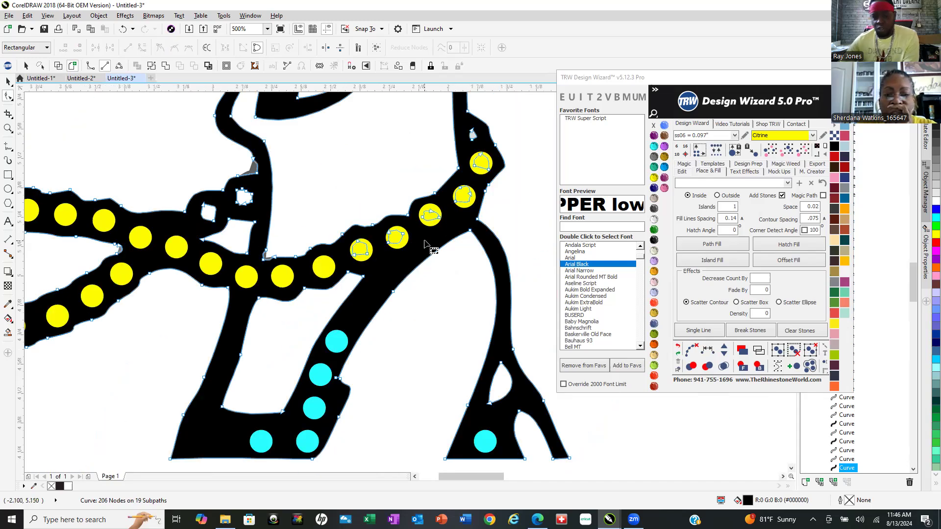
scroll(424, 244, up, 2)
drag(111, 231, 246, 325)
key(Delete)
drag(257, 174, 368, 290)
key(Delete)
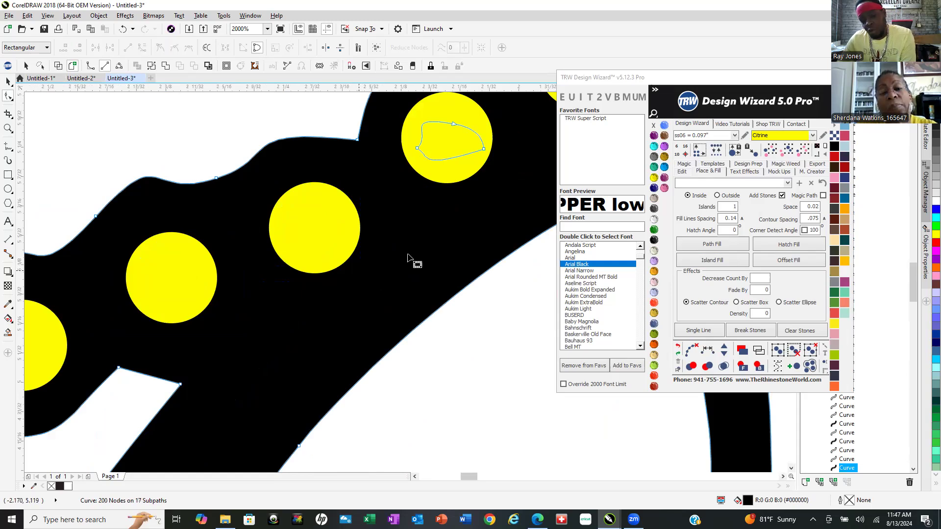
Delete the nodes of the two bead openings behind the stones where the necklace rises toward the back of the neck.
scroll(408, 257, down, 1)
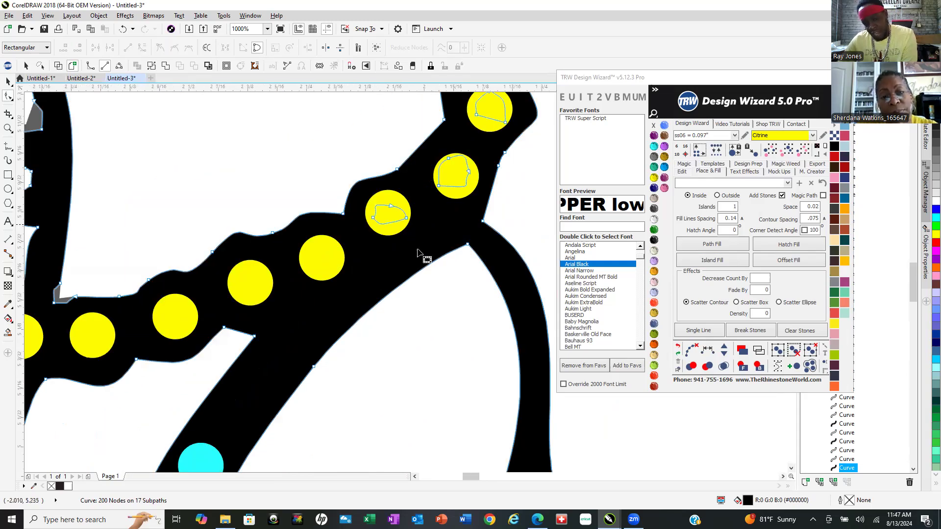
scroll(418, 253, up, 1)
drag(330, 178, 301, 178)
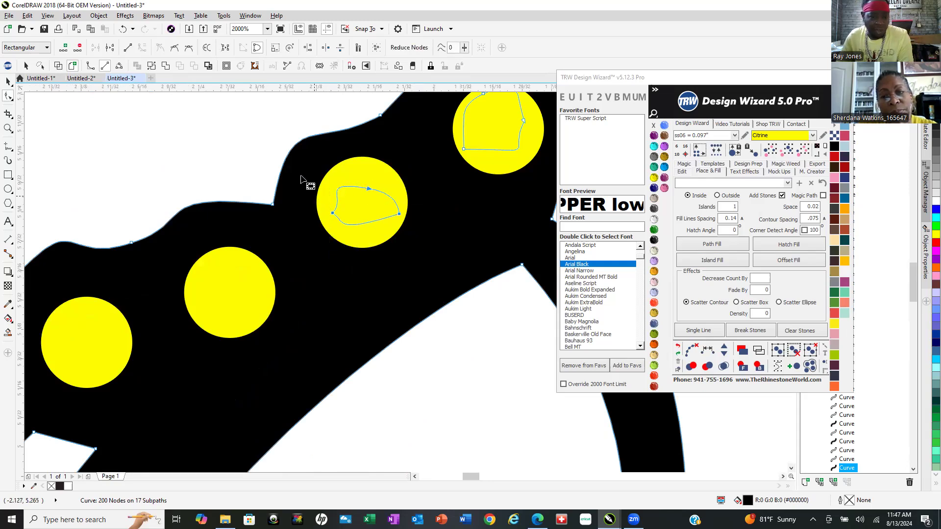
key(Delete)
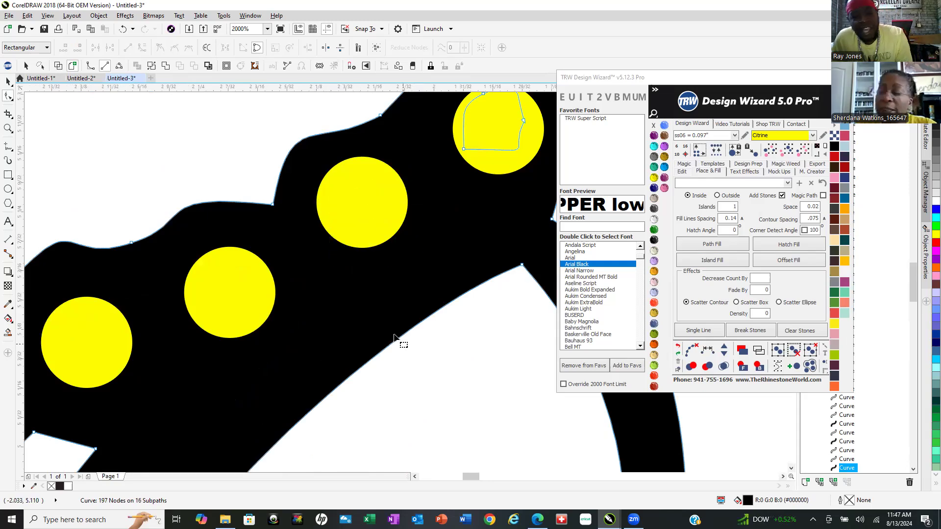
scroll(405, 334, down, 1)
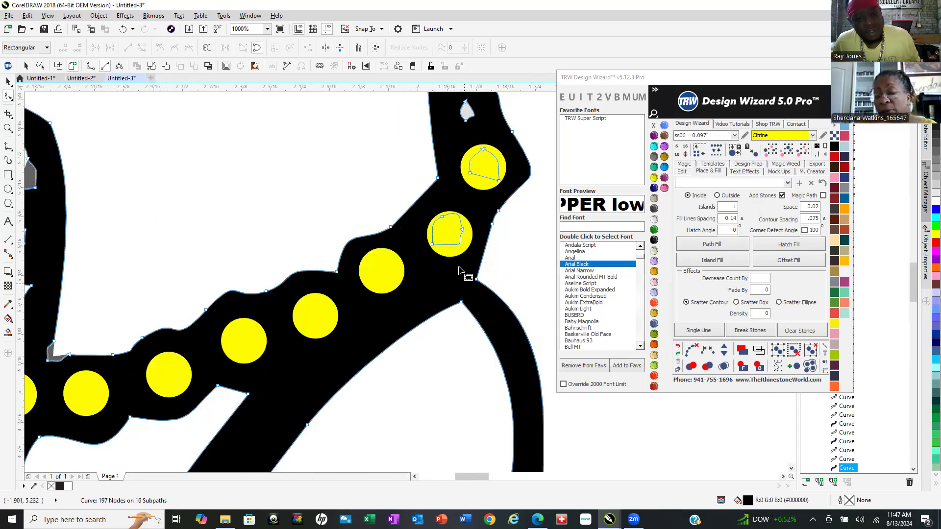
scroll(468, 244, up, 1)
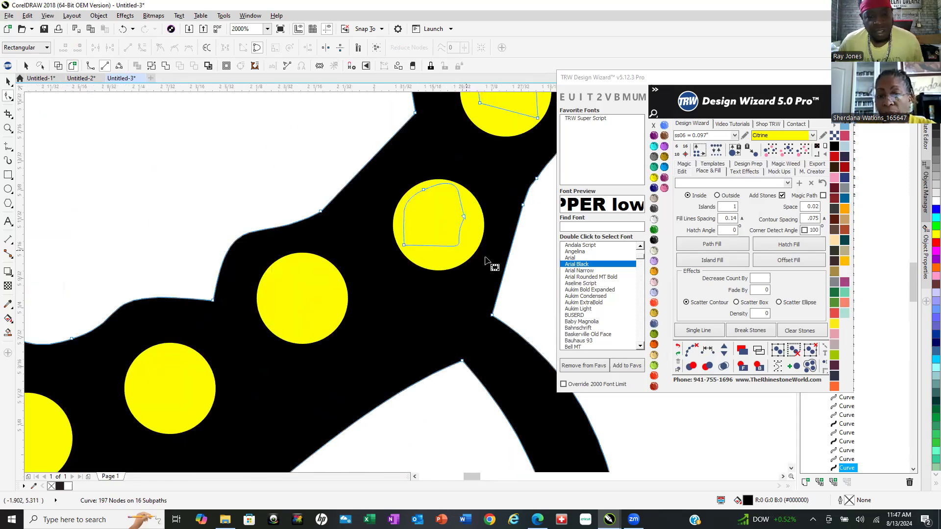
scroll(488, 263, up, 1)
drag(515, 288, 288, 95)
key(Delete)
Delete the nodes of the bead opening behind the last stone at the back of the neck.
scroll(201, 278, down, 2)
scroll(286, 186, up, 1)
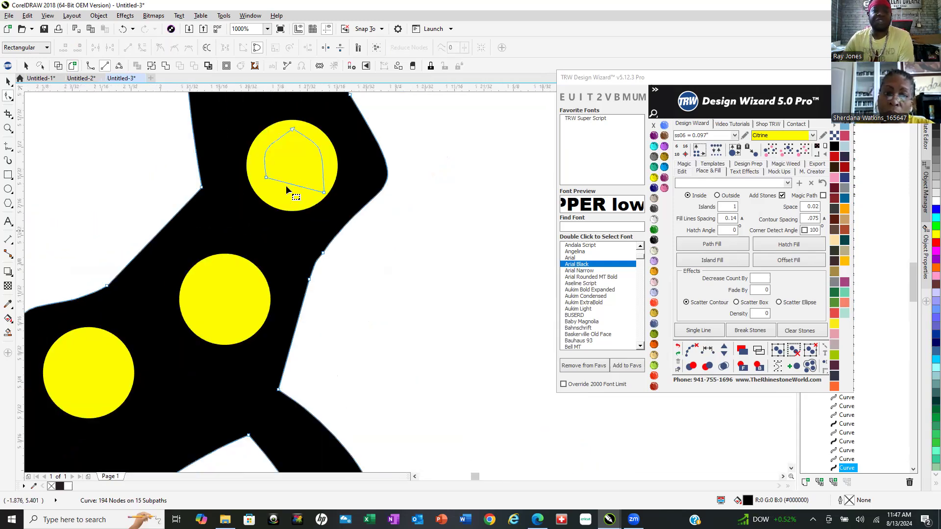
scroll(287, 185, up, 1)
scroll(227, 292, down, 1)
drag(204, 160, 321, 273)
key(Delete)
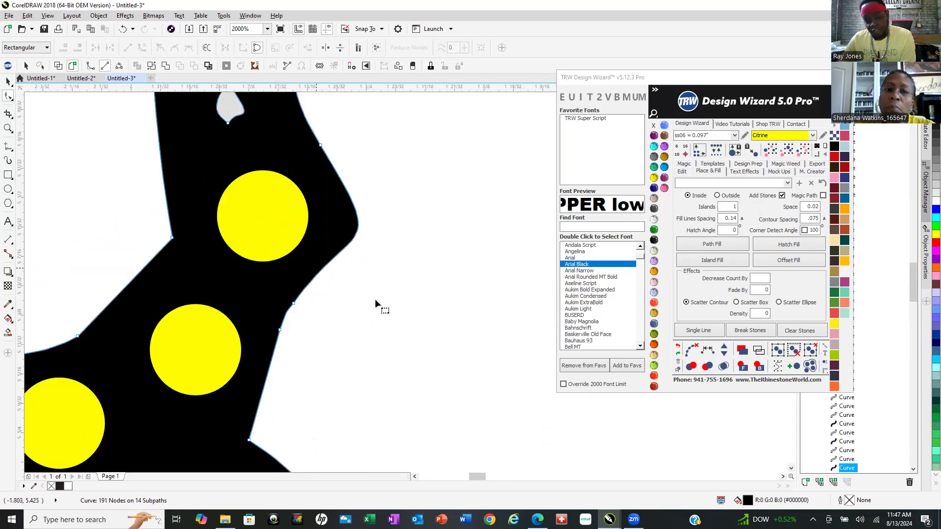
scroll(375, 300, down, 1)
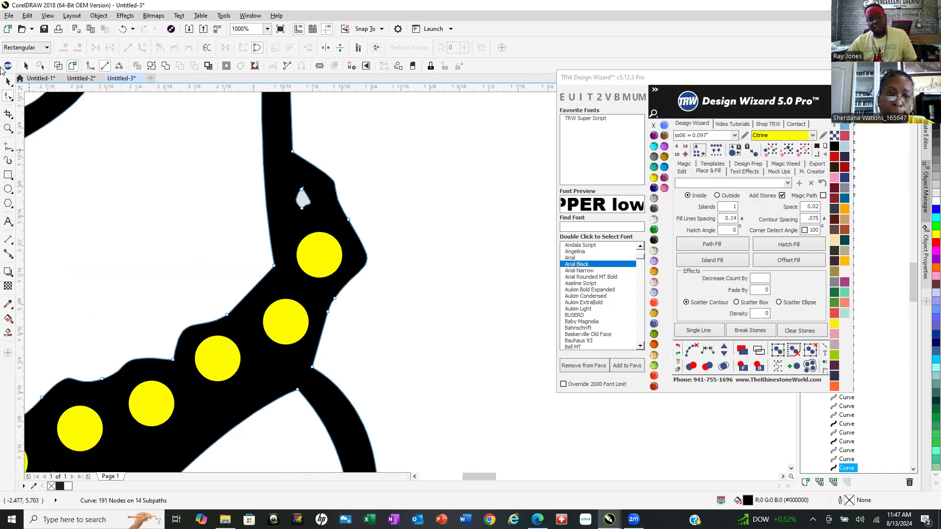
click(8, 85)
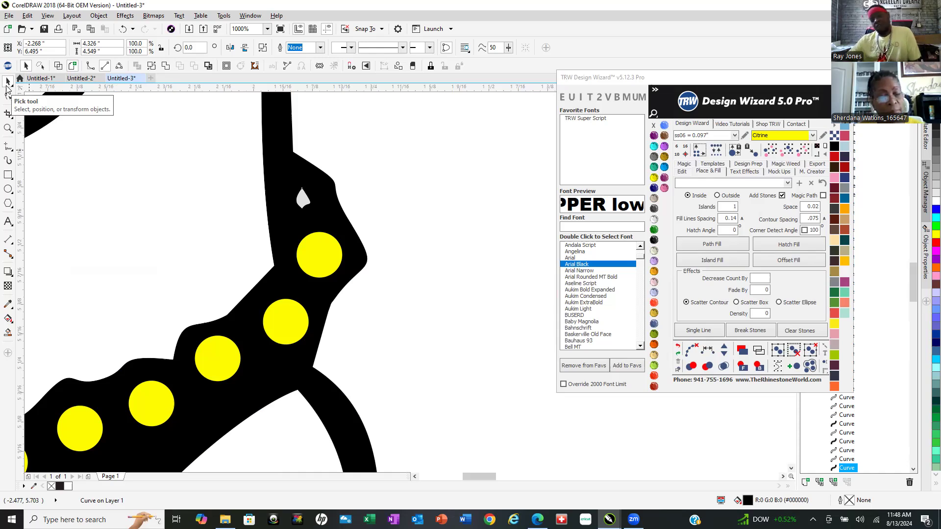
scroll(191, 378, up, 2)
drag(246, 354, 257, 373)
scroll(260, 363, down, 4)
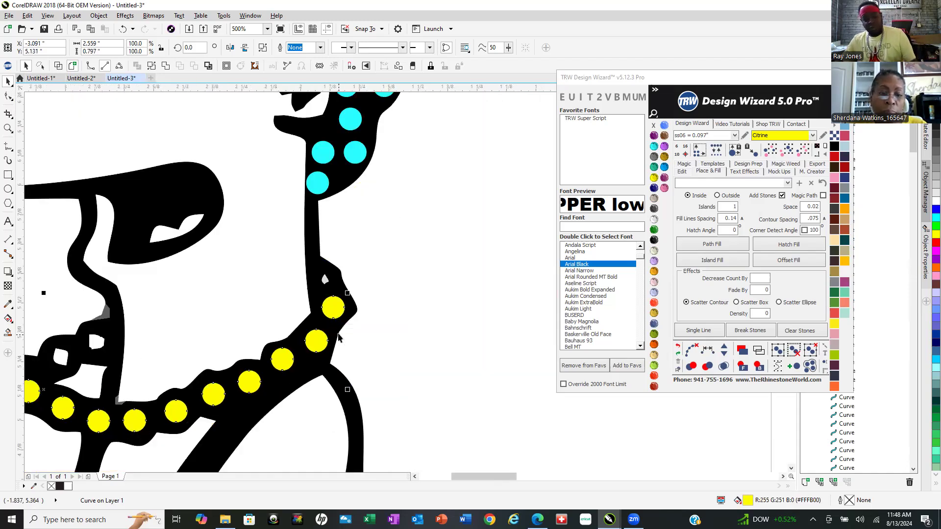
scroll(209, 444, up, 4)
key(F10)
click(279, 353)
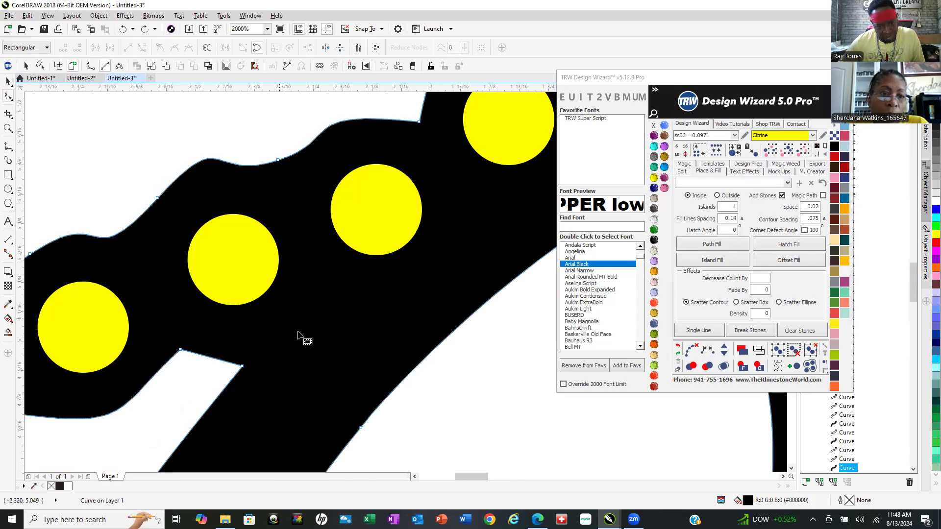
scroll(298, 335, down, 3)
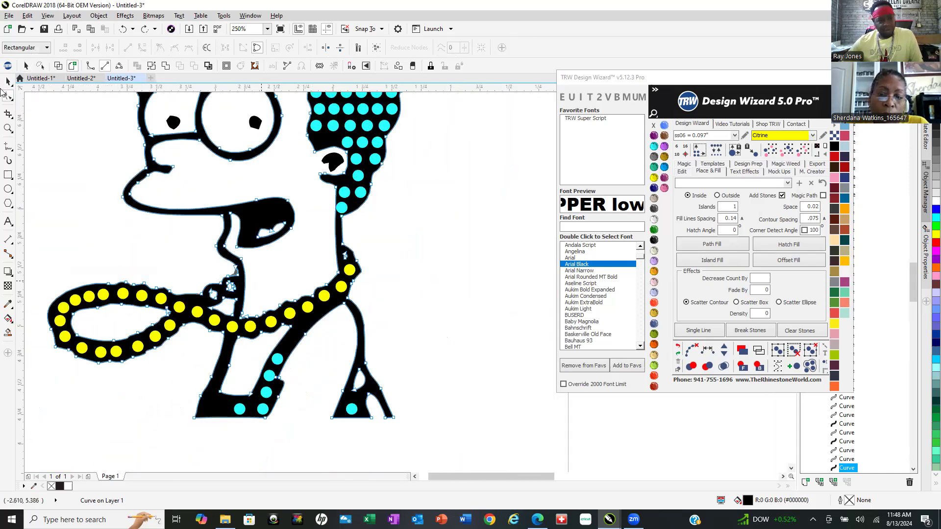
click(9, 81)
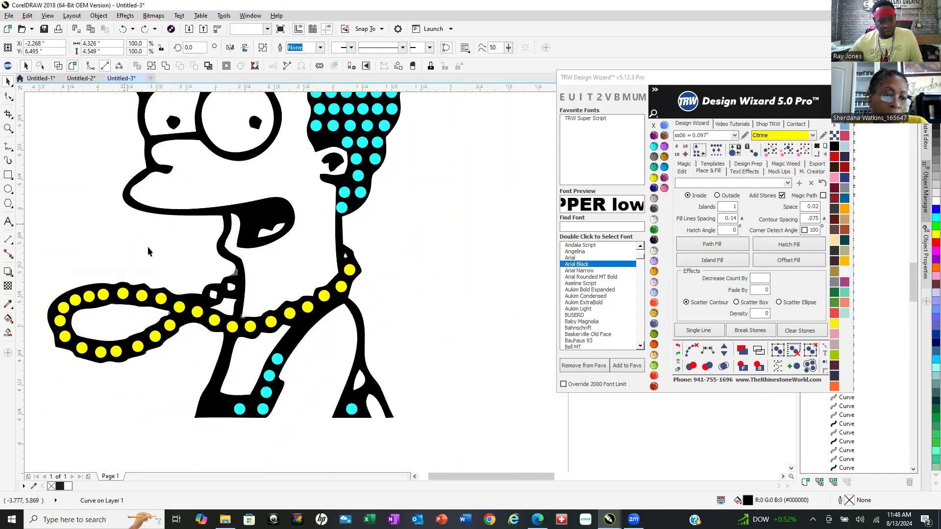
key(Escape)
Move the Citrine necklace stones 15 inches to the left with the Design Wizard's Nudge Object tool.
click(195, 317)
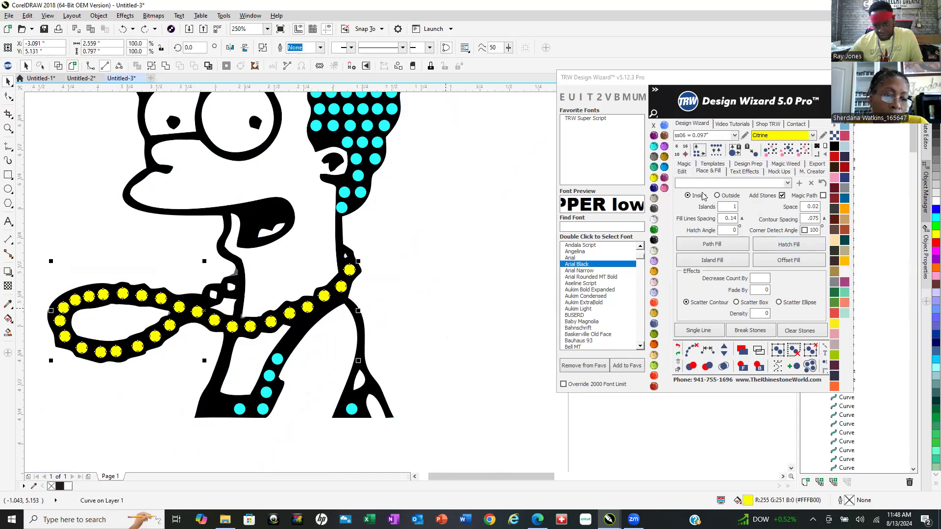
click(682, 171)
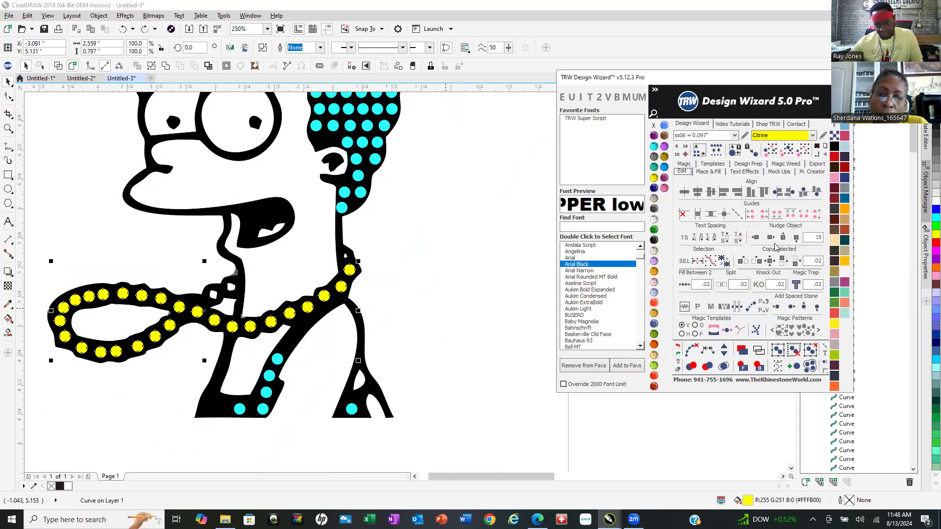
click(756, 238)
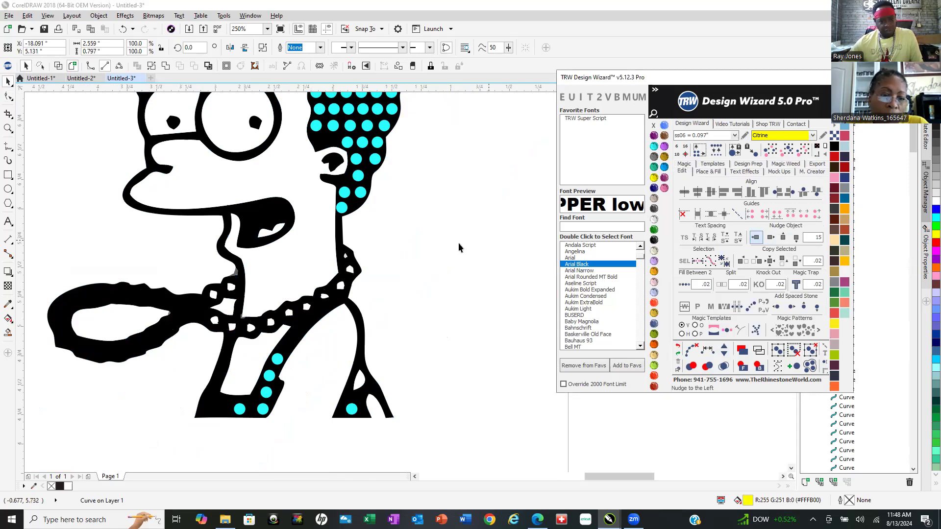
Delete the four leftover white bead shapes in the necklace strand across the front of the neck.
scroll(273, 322, up, 6)
click(221, 293)
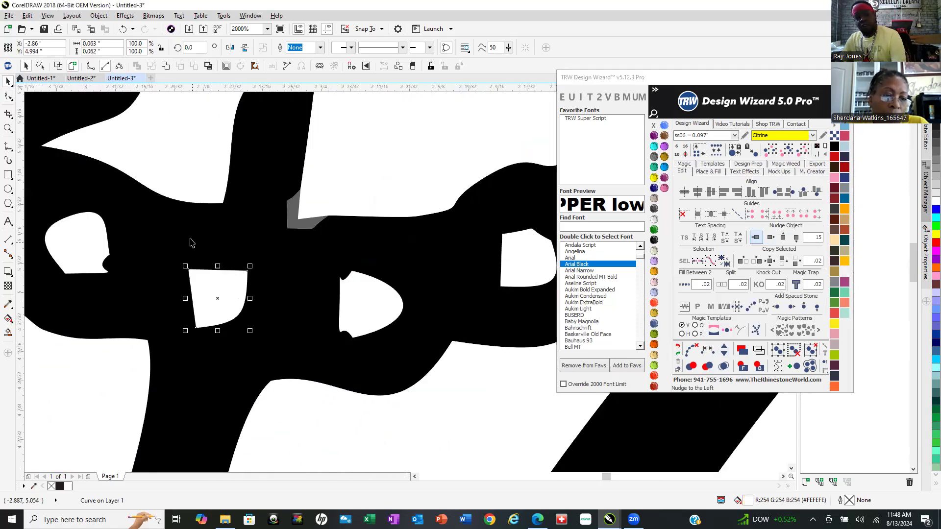
key(Delete)
click(60, 246)
key(Delete)
click(363, 315)
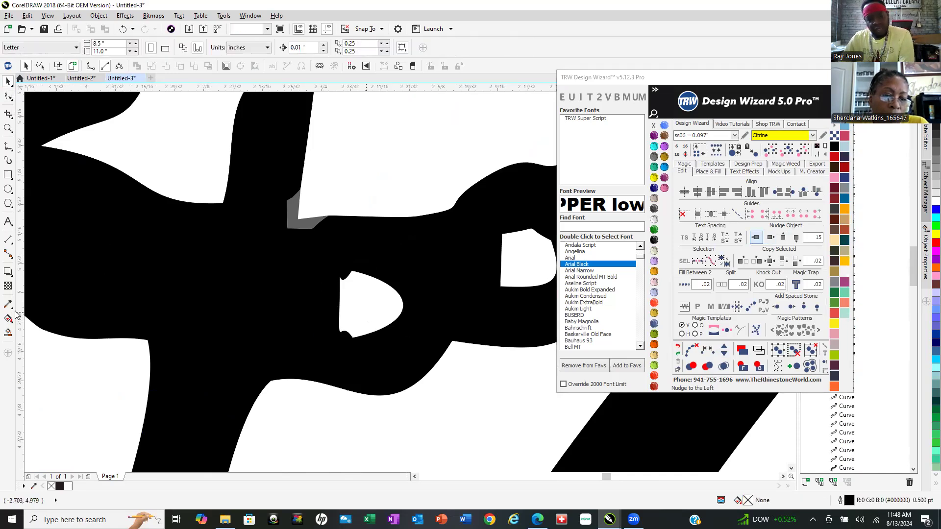
key(Delete)
click(508, 265)
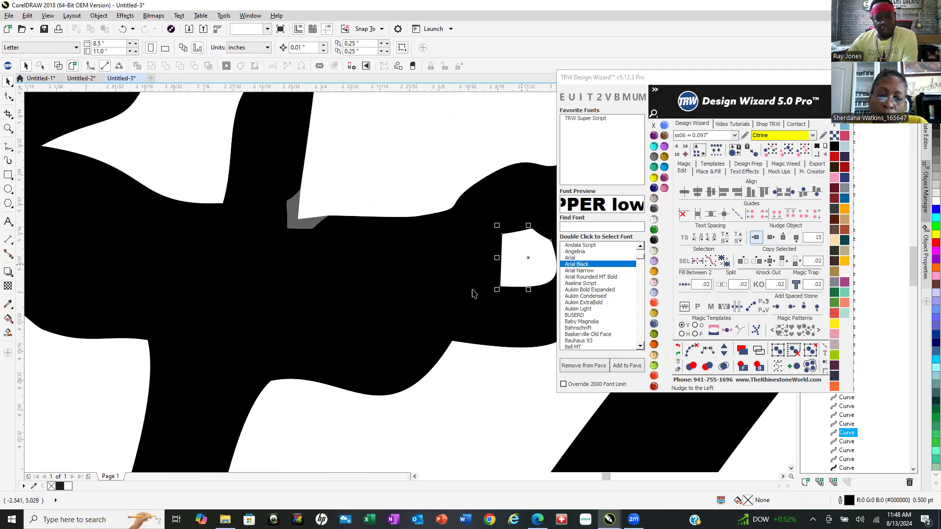
scroll(311, 294, down, 3)
key(Delete)
Delete the next four leftover white bead shapes along the necklace toward the back of the neck.
scroll(313, 300, up, 3)
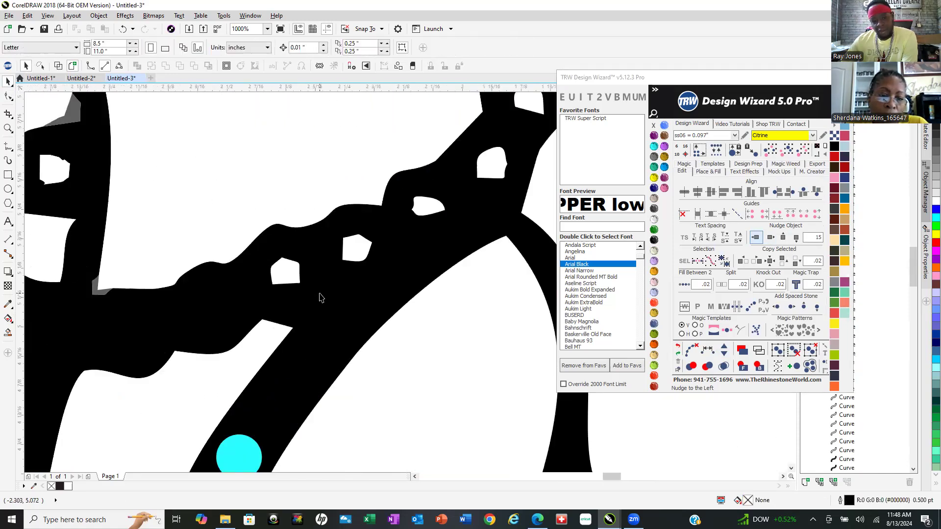
click(280, 270)
key(Delete)
click(360, 250)
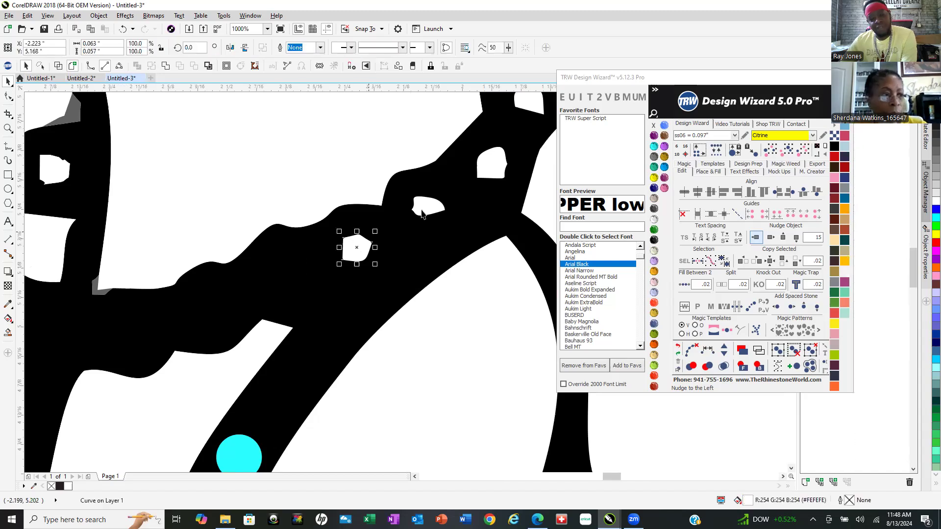
key(Delete)
click(423, 211)
key(Delete)
click(492, 165)
key(Delete)
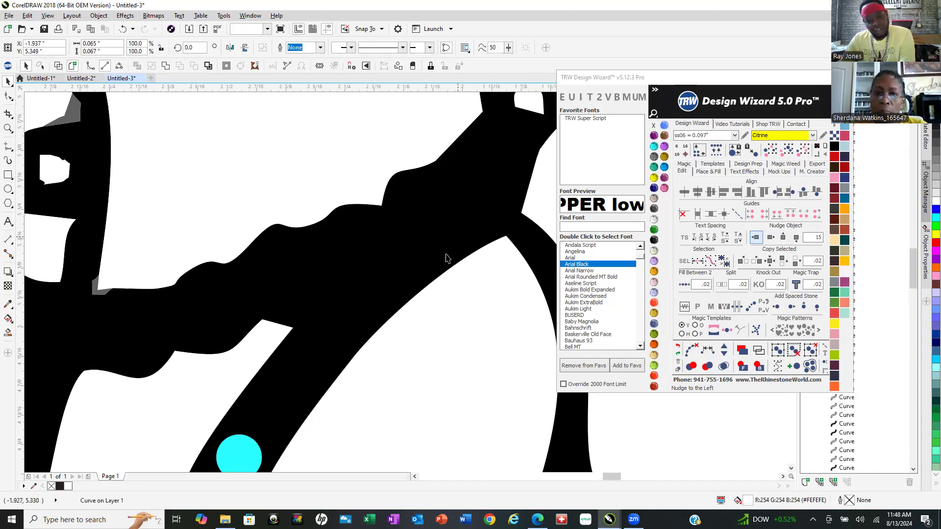
Delete the nodes of the two bead openings in the short upper strand at the front of the neck.
scroll(447, 258, down, 5)
scroll(471, 221, up, 3)
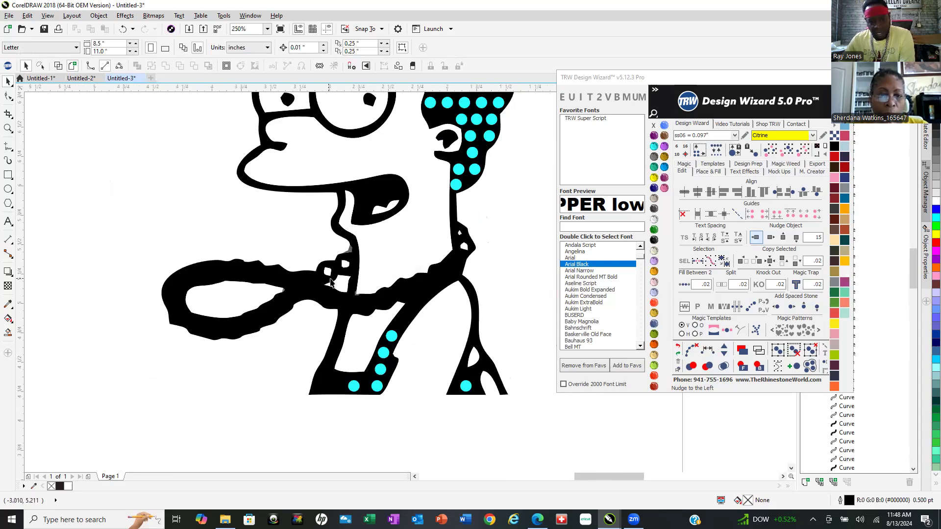
scroll(327, 276, up, 5)
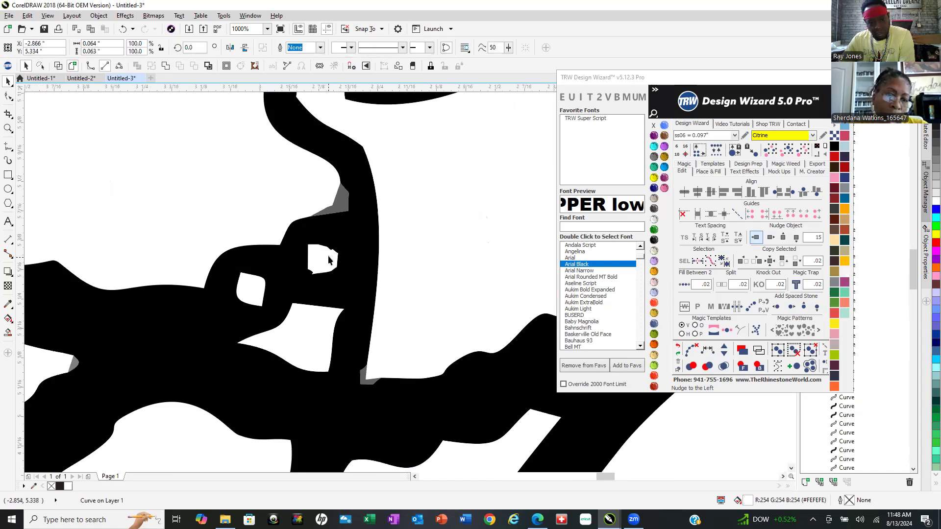
key(F10)
drag(229, 267, 282, 328)
key(Delete)
drag(301, 236, 333, 277)
key(Delete)
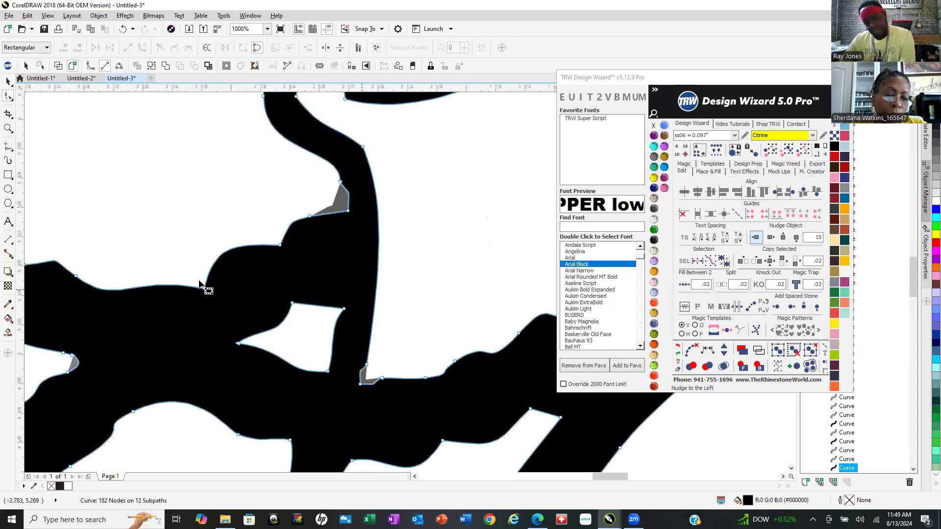
Delete the white bead shape and the light grey drop-shaped piece at the back of the neck.
scroll(204, 284, down, 6)
scroll(252, 263, up, 6)
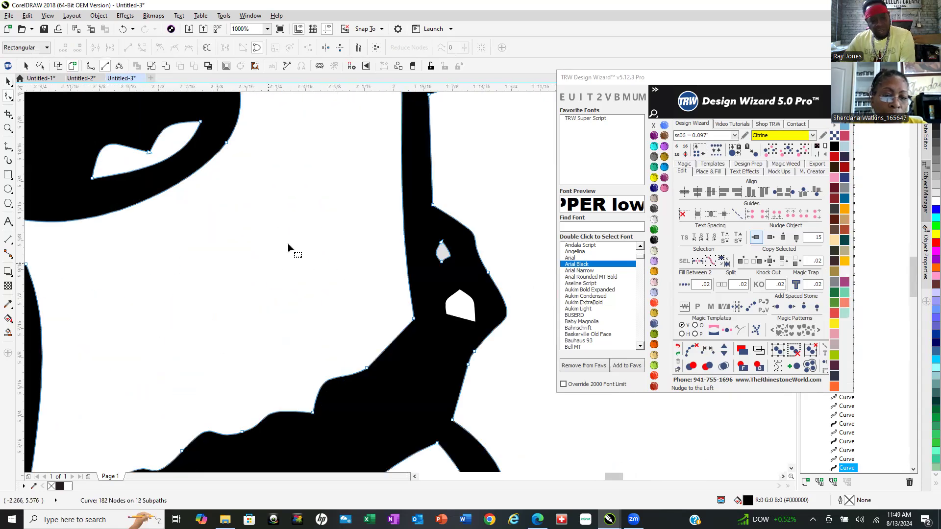
scroll(479, 288, up, 2)
click(481, 332)
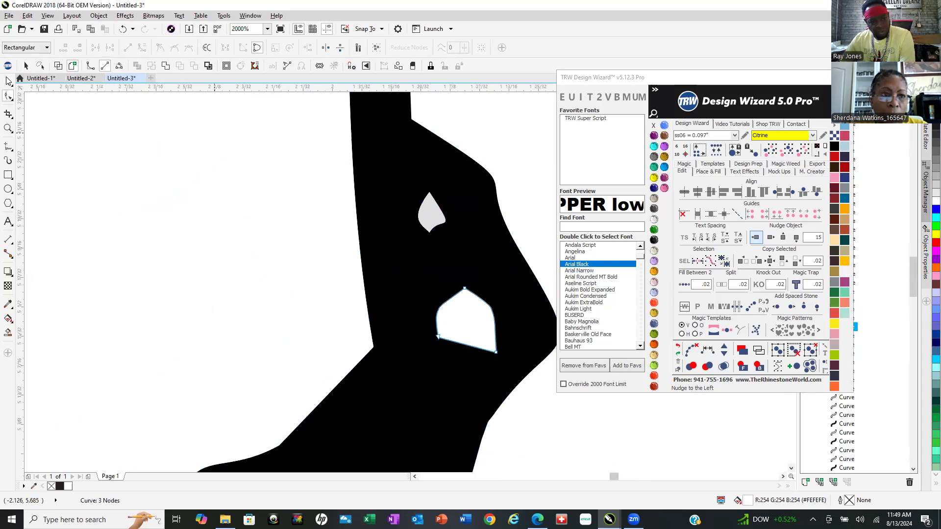
key(space)
key(Delete)
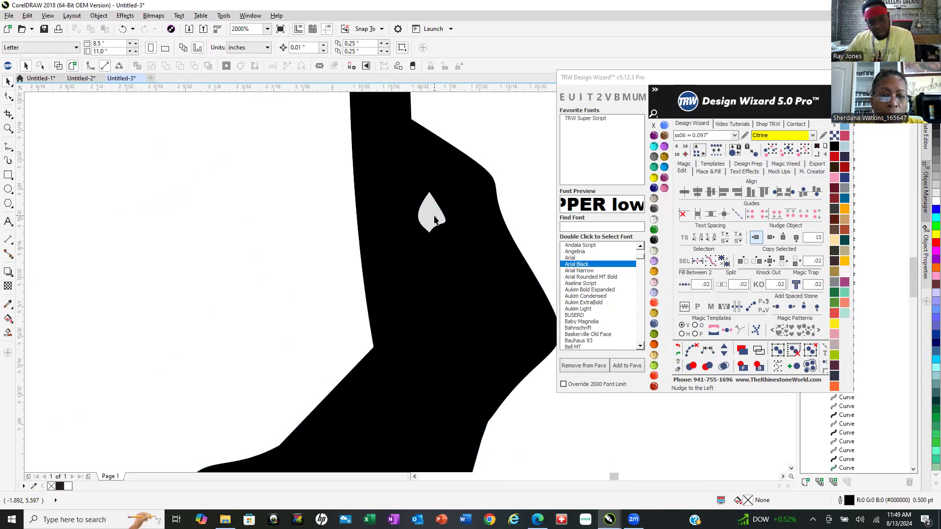
click(434, 219)
key(Delete)
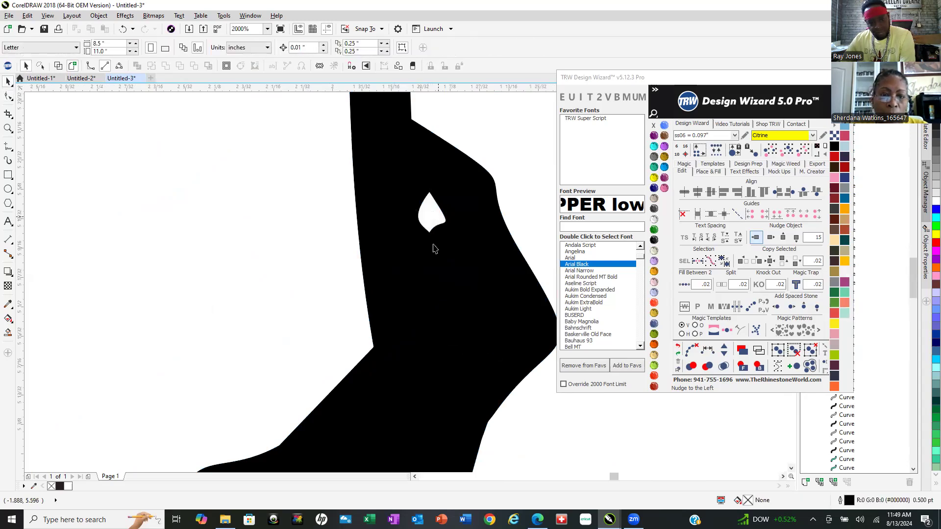
Delete the nodes of the remaining drop-shaped opening in the outline at the back of the neck.
click(399, 185)
key(F10)
drag(392, 172, 478, 273)
key(Delete)
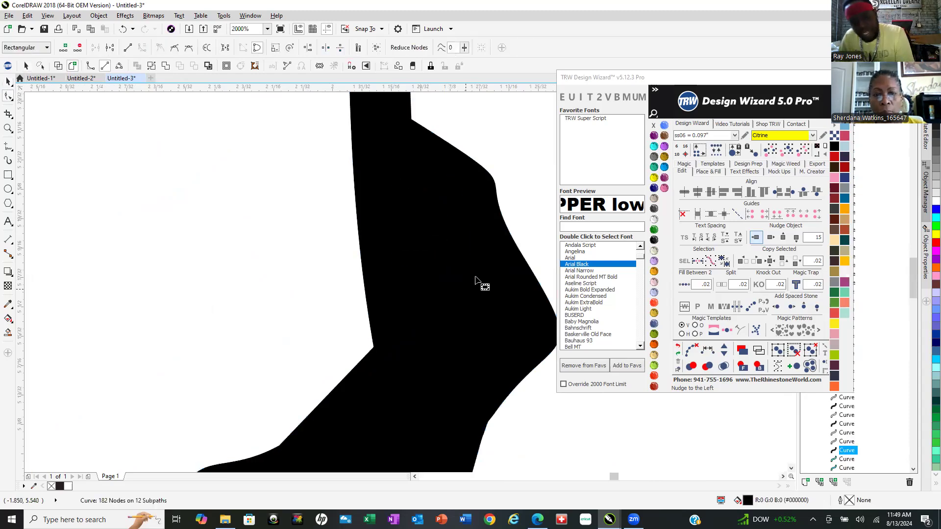
scroll(431, 196, down, 3)
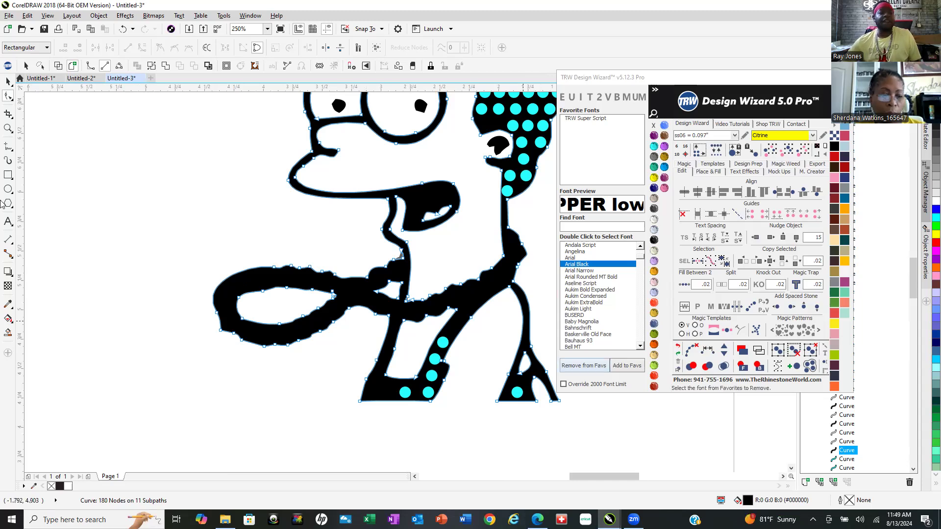
Select all the Citrine necklace stones parked beside the page.
click(7, 80)
key(F4)
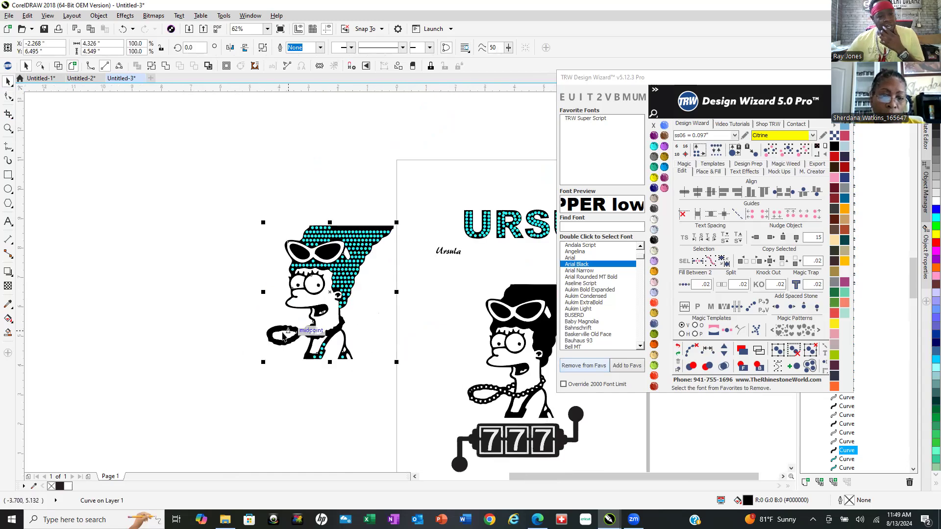
scroll(388, 309, down, 1)
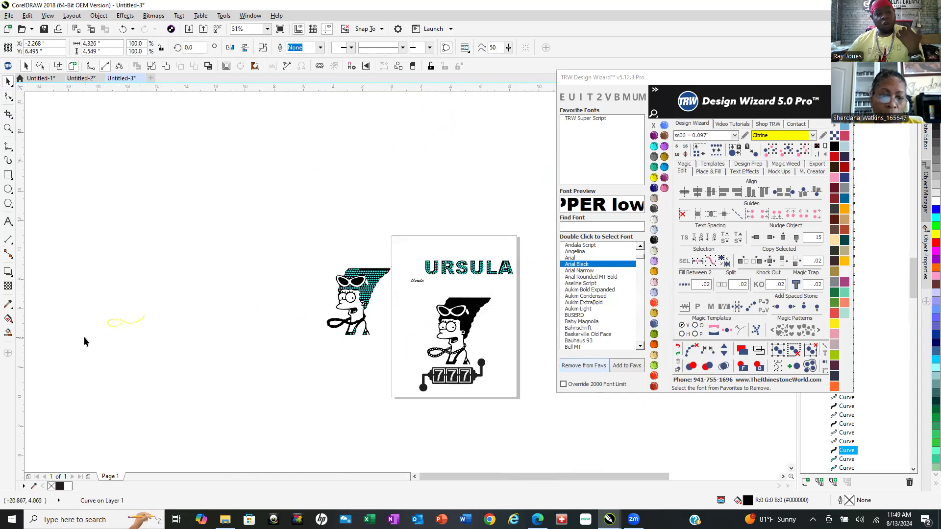
scroll(84, 337, up, 1)
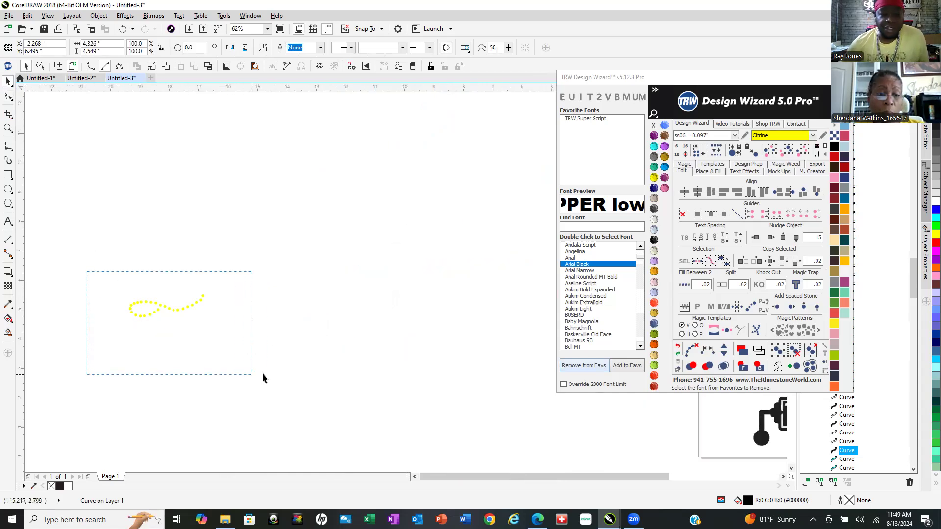
drag(263, 378, 265, 378)
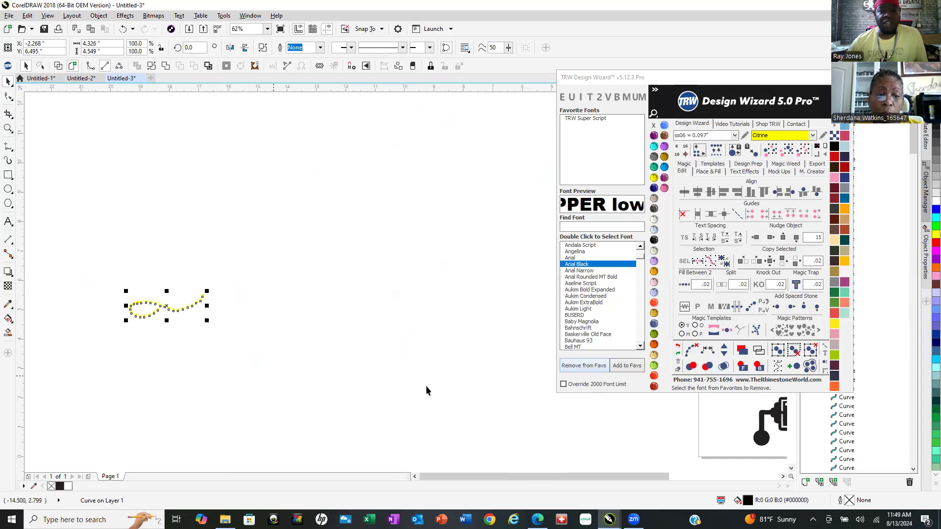
Nudge the yellow necklace stones 15 to the right so they sit on the character's necklace.
click(769, 239)
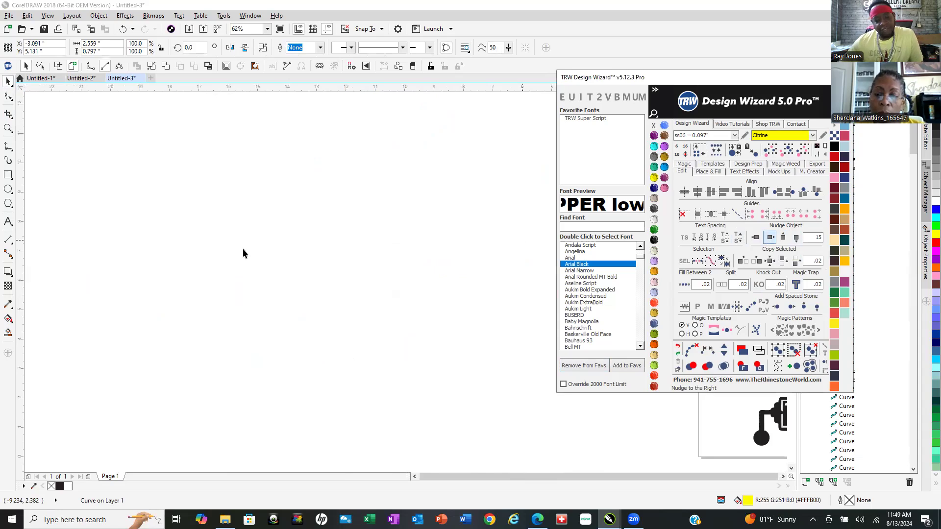
scroll(231, 290, down, 2)
scroll(493, 249, up, 4)
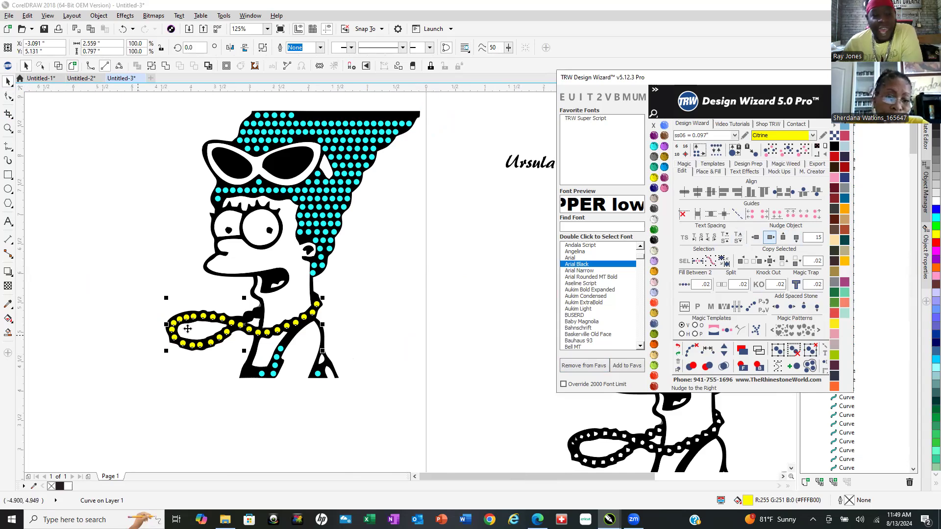
scroll(201, 331, up, 2)
Break the combined yellow necklace stone curve apart into individual stones and deselect them.
click(219, 201)
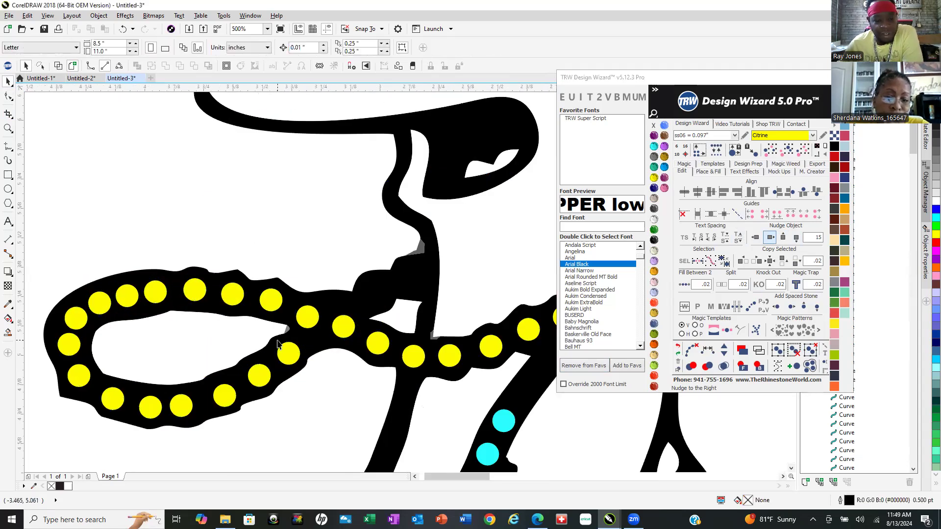
click(289, 356)
scroll(214, 399, up, 1)
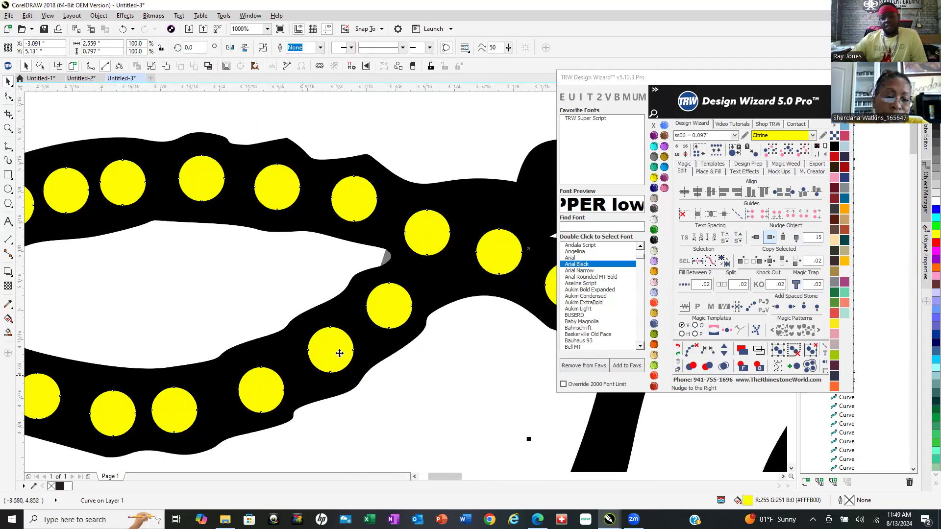
right_click(403, 304)
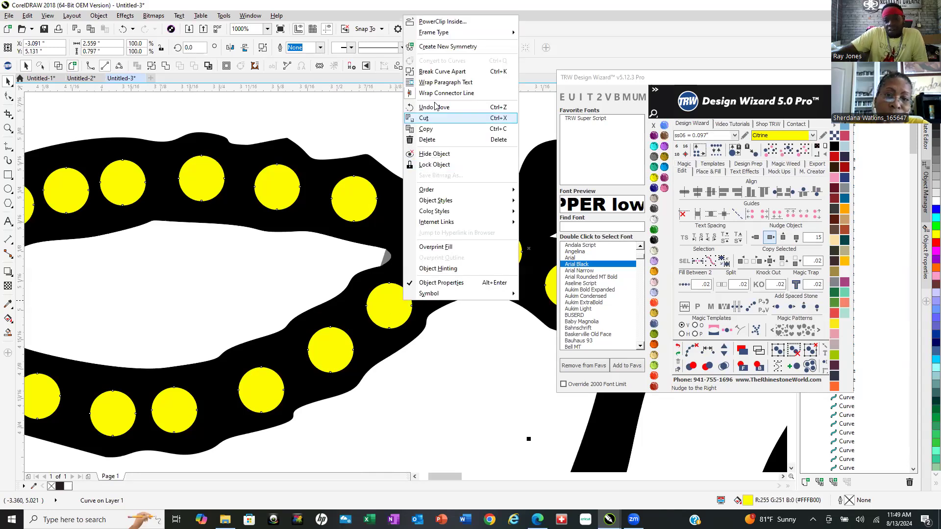
click(451, 72)
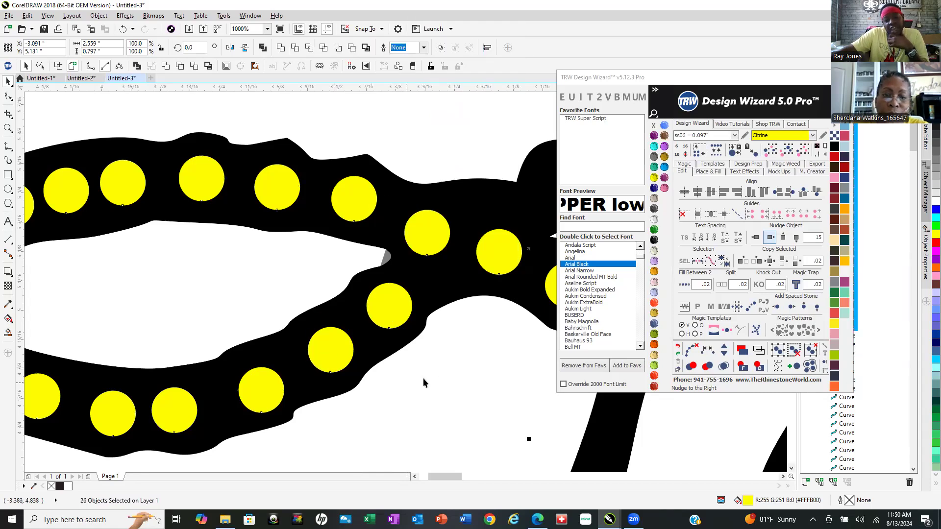
key(Escape)
Respace the nine stones along the lower half of the necklace loop evenly with one extra stone, and clear the guide path.
click(388, 310)
scroll(388, 310, down, 1)
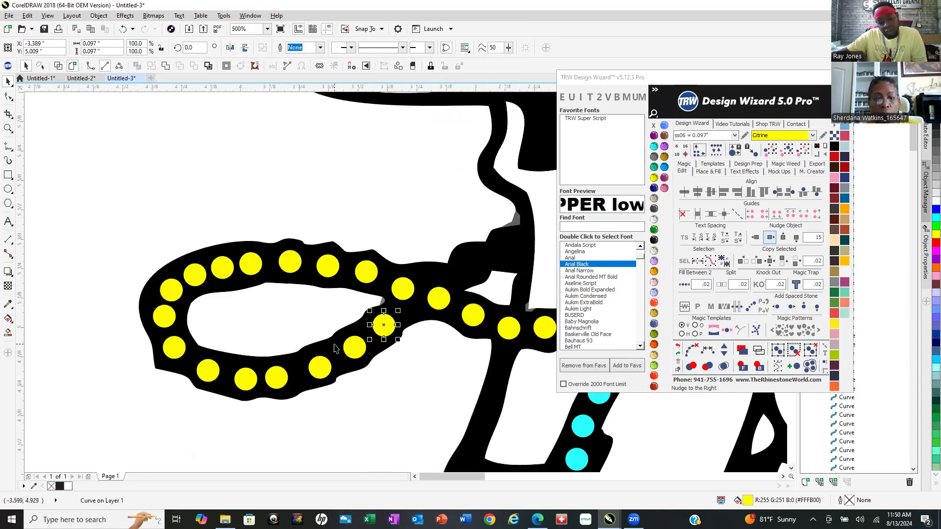
shift+click(354, 347)
shift+click(319, 367)
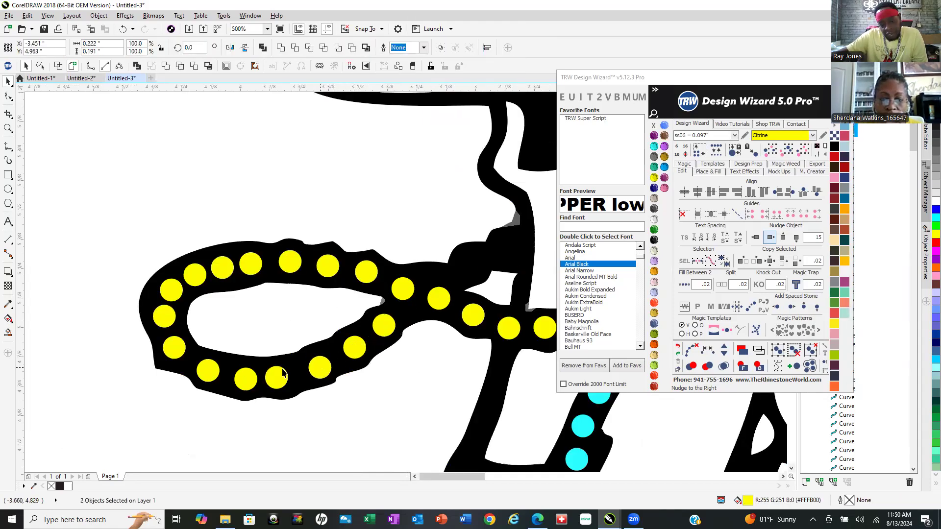
shift+click(276, 380)
shift+click(246, 379)
shift+click(208, 371)
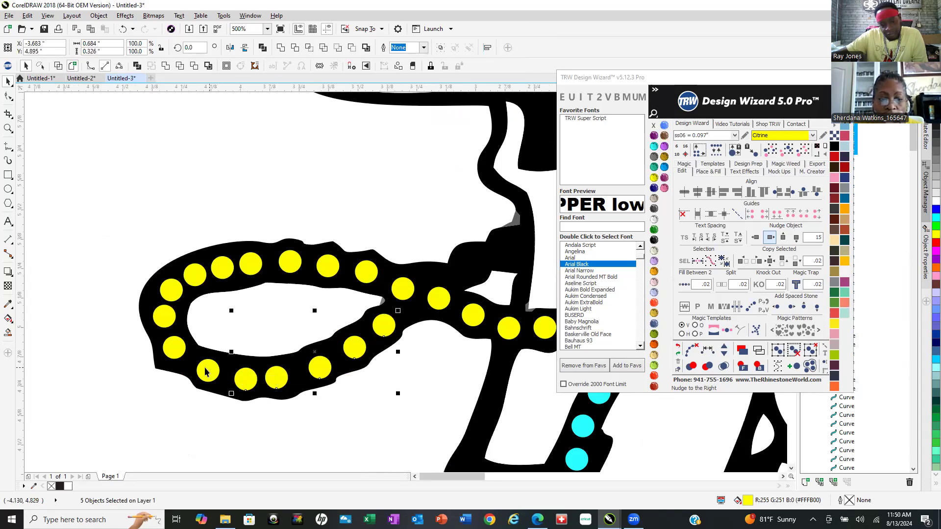
shift+click(175, 349)
shift+click(166, 316)
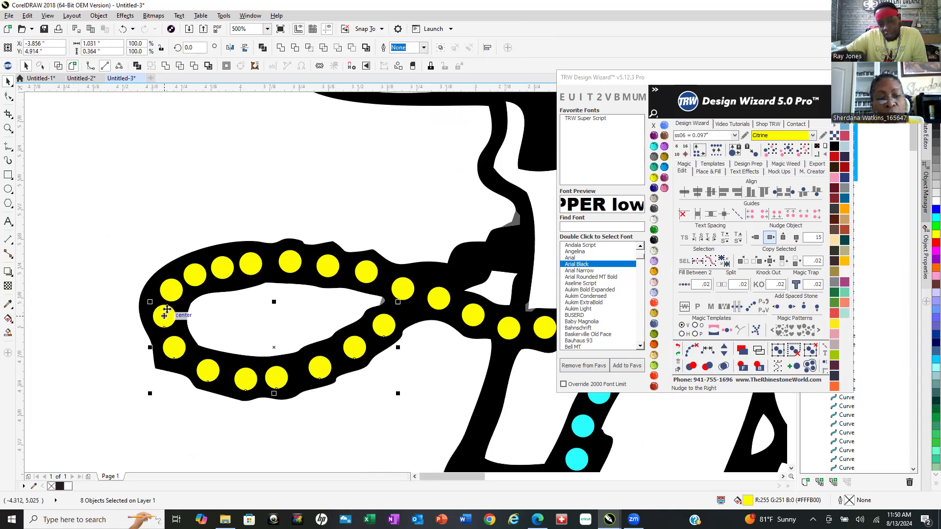
shift+click(173, 289)
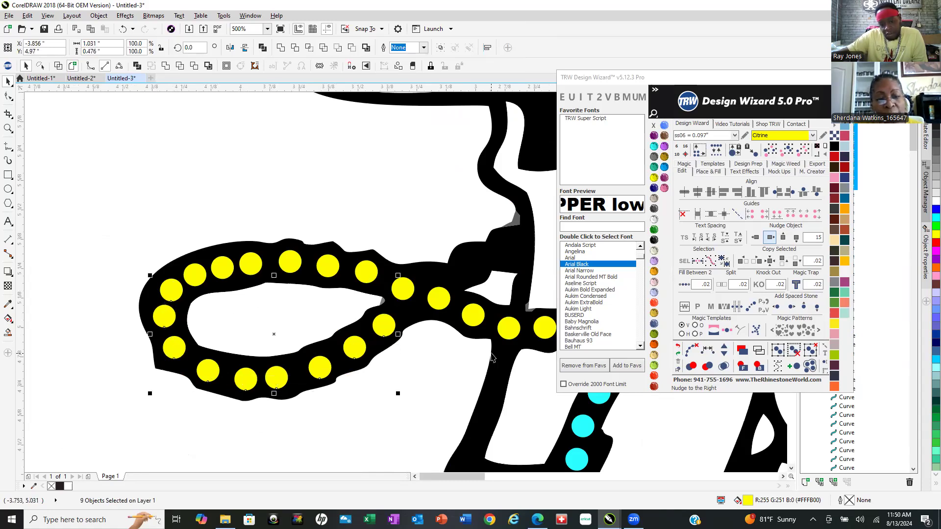
click(707, 349)
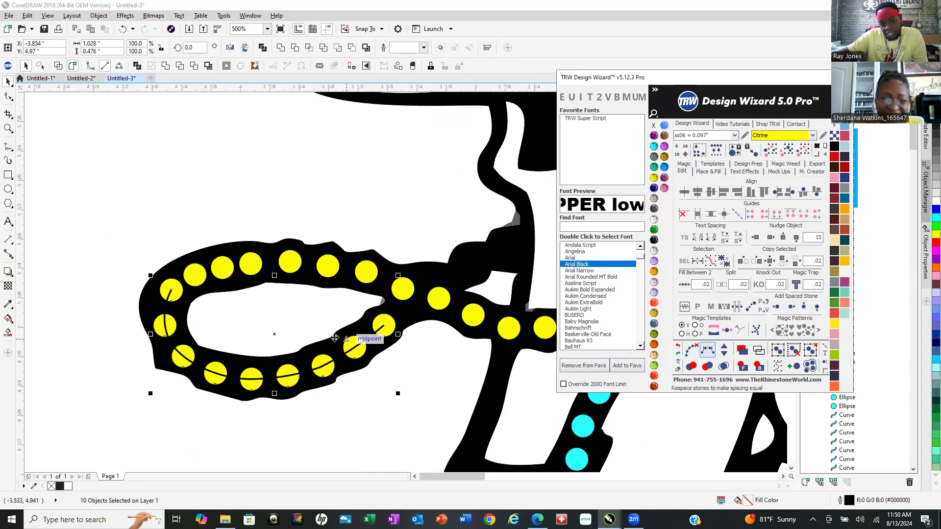
click(724, 347)
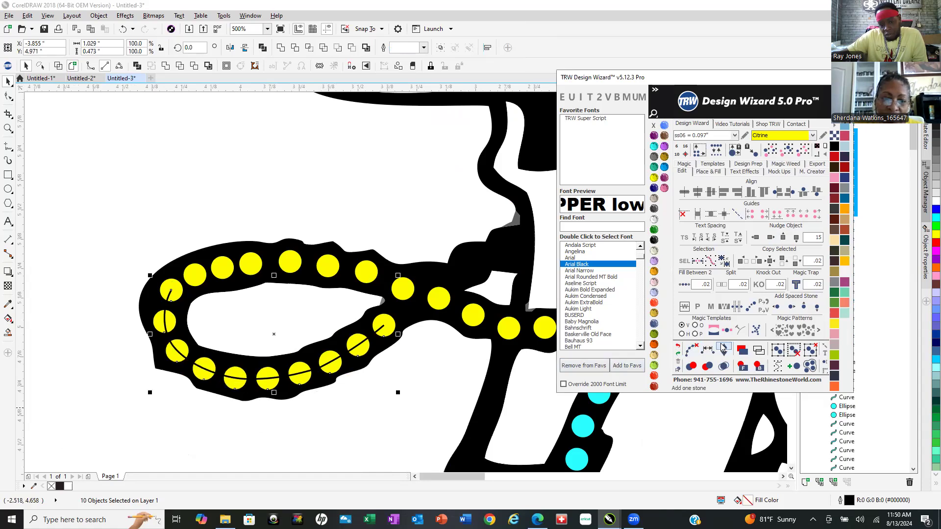
click(691, 350)
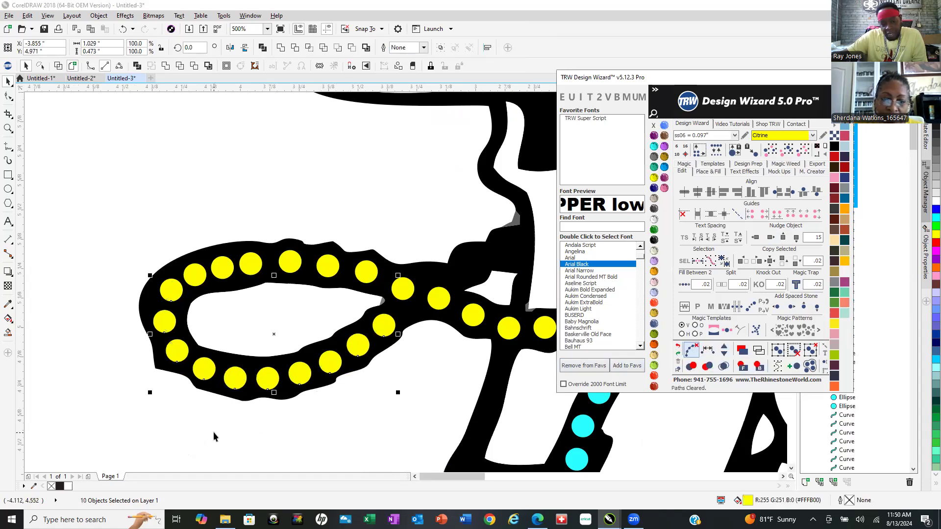
Respace the 16 yellow stones evenly from the loop's left end, over its upper side and across the neck to the third-last stone.
click(170, 288)
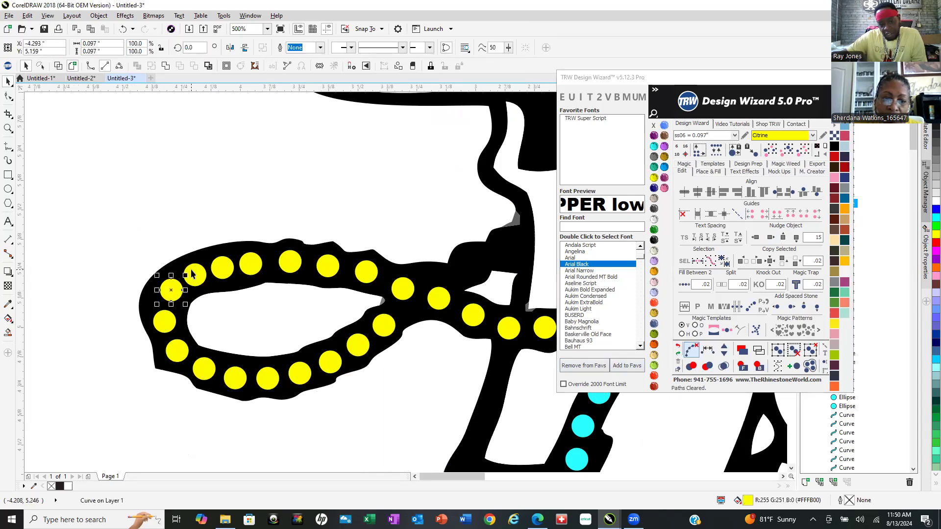
shift+click(199, 274)
shift+click(222, 268)
shift+click(251, 265)
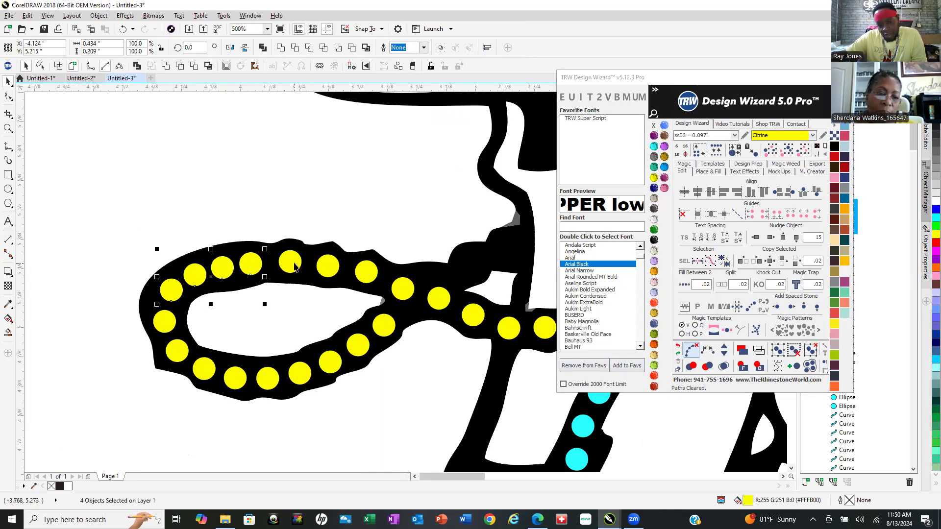
shift+click(284, 267)
shift+click(325, 270)
shift+click(366, 269)
shift+click(406, 293)
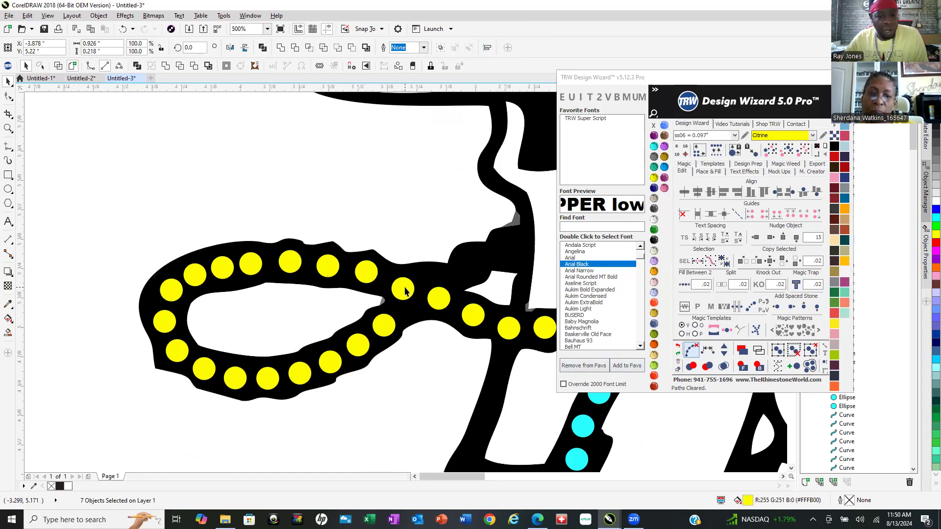
shift+click(439, 300)
shift+click(475, 318)
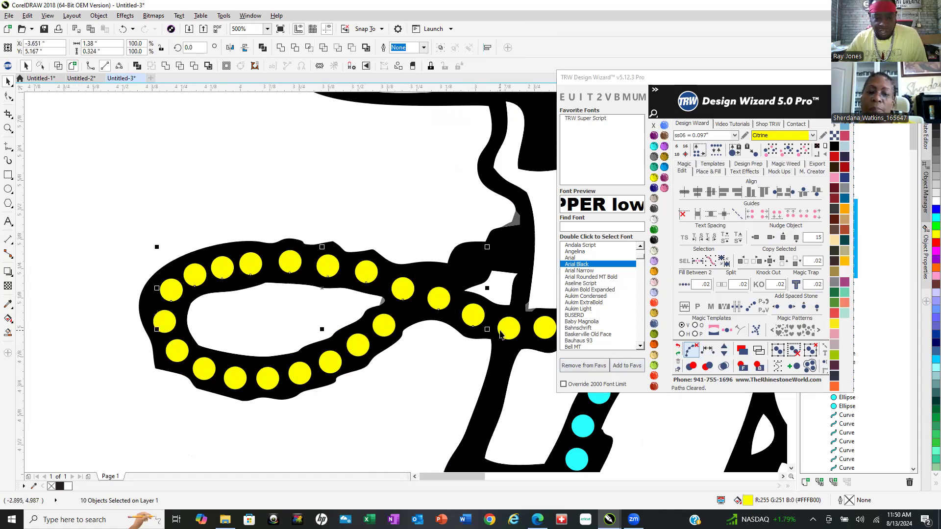
shift+click(508, 328)
scroll(338, 301, down, 2)
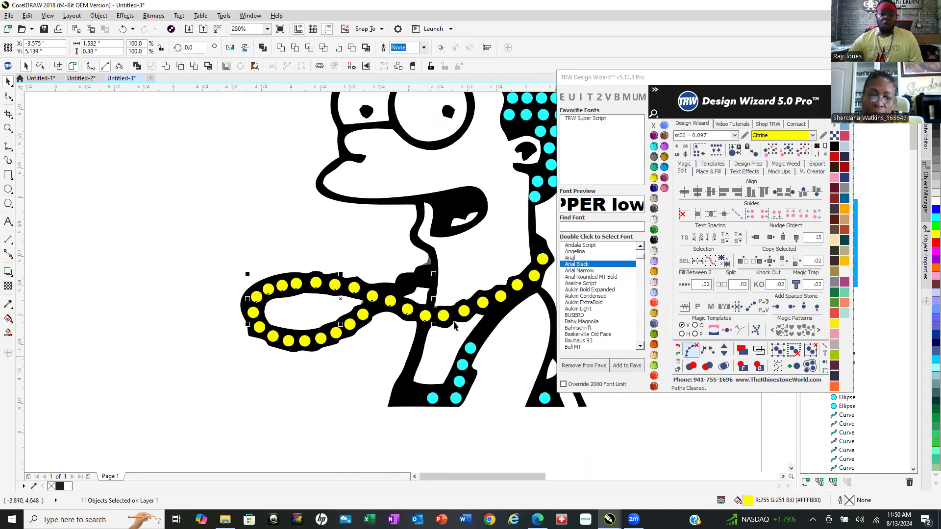
scroll(454, 326, up, 4)
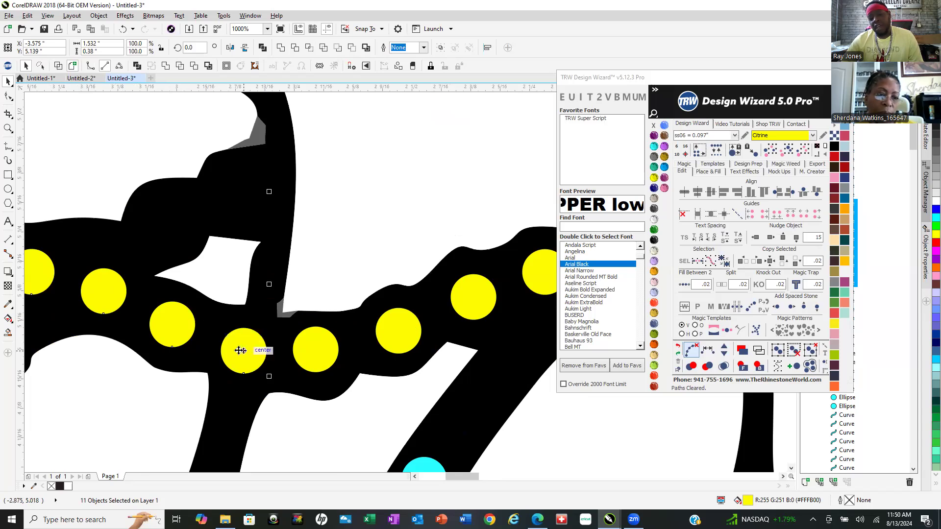
shift+click(310, 355)
shift+click(390, 339)
shift+click(466, 300)
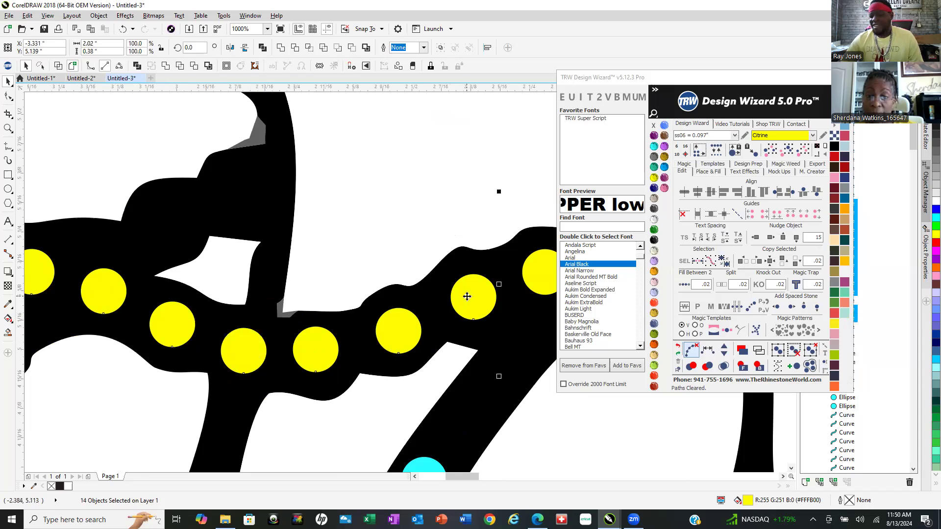
scroll(276, 316, down, 2)
scroll(417, 297, up, 2)
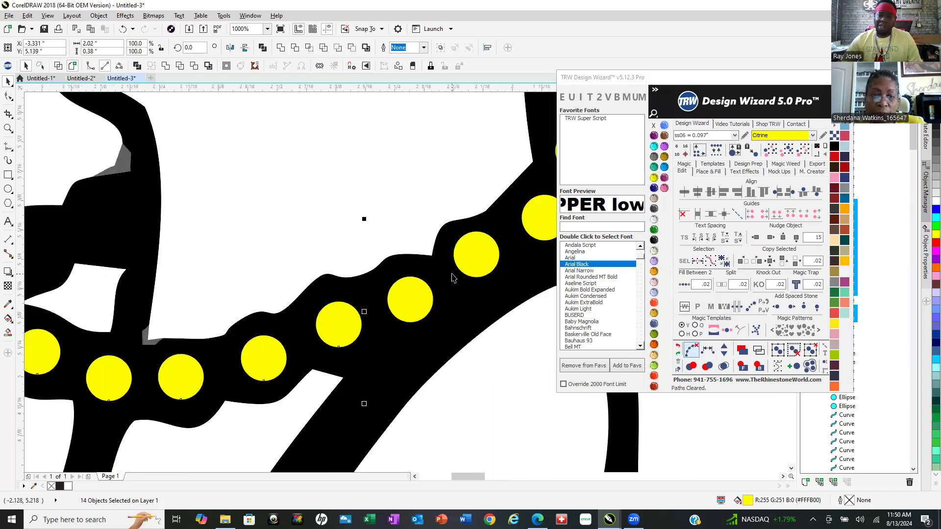
shift+click(405, 295)
shift+click(483, 257)
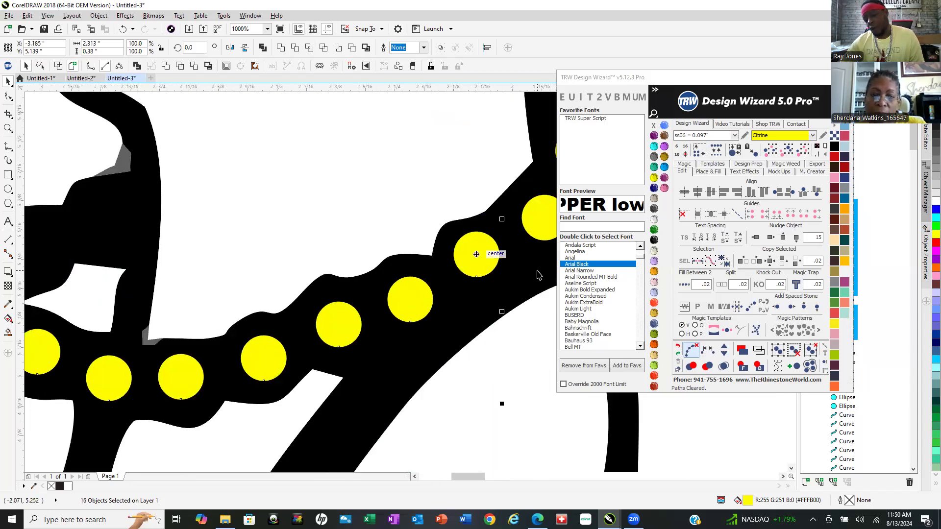
click(706, 351)
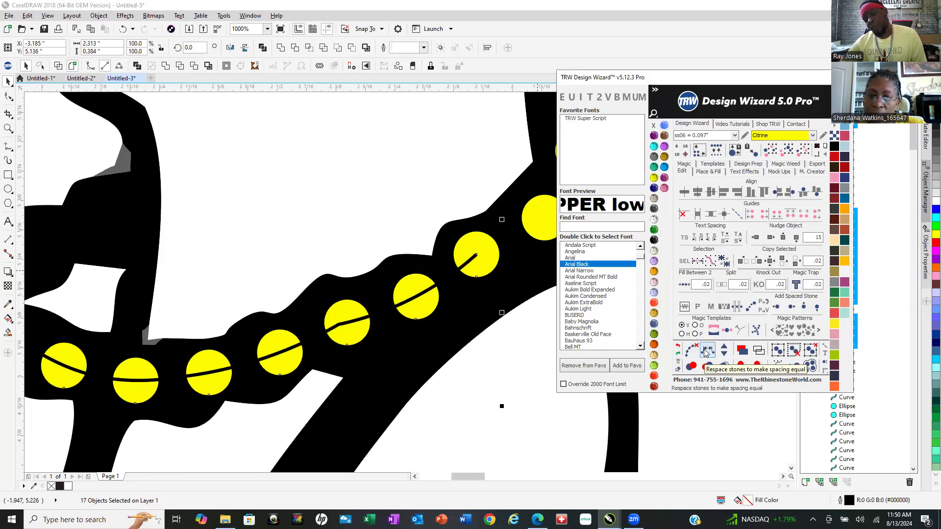
Add two stones to the respaced upper necklace run and clear its guide path.
click(722, 348)
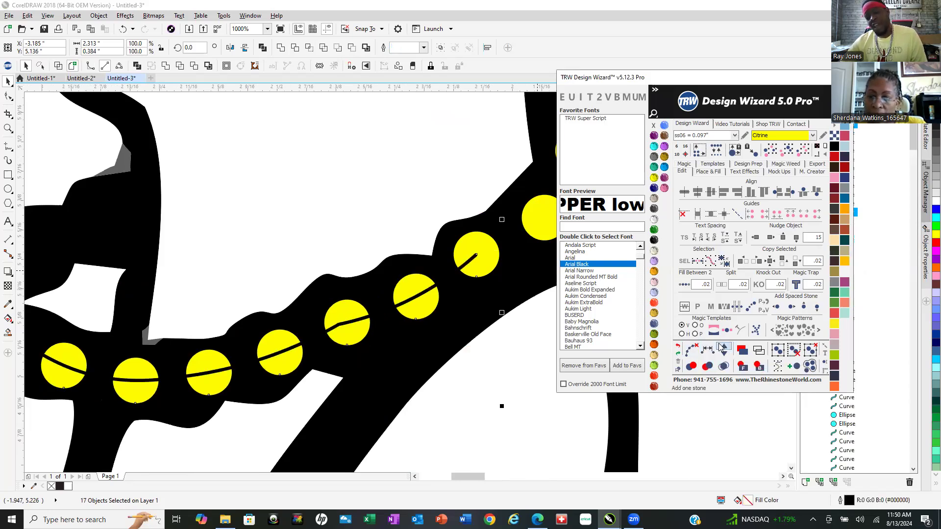
click(722, 348)
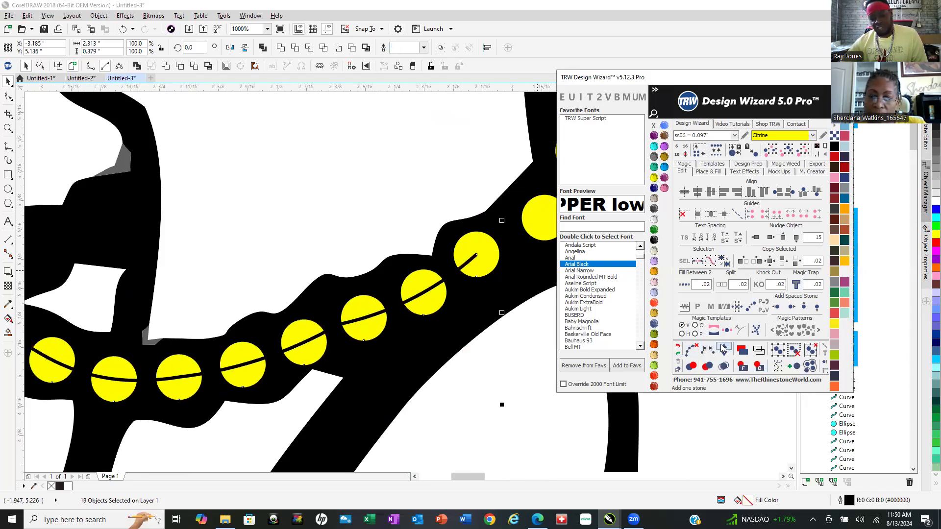
scroll(257, 257, down, 2)
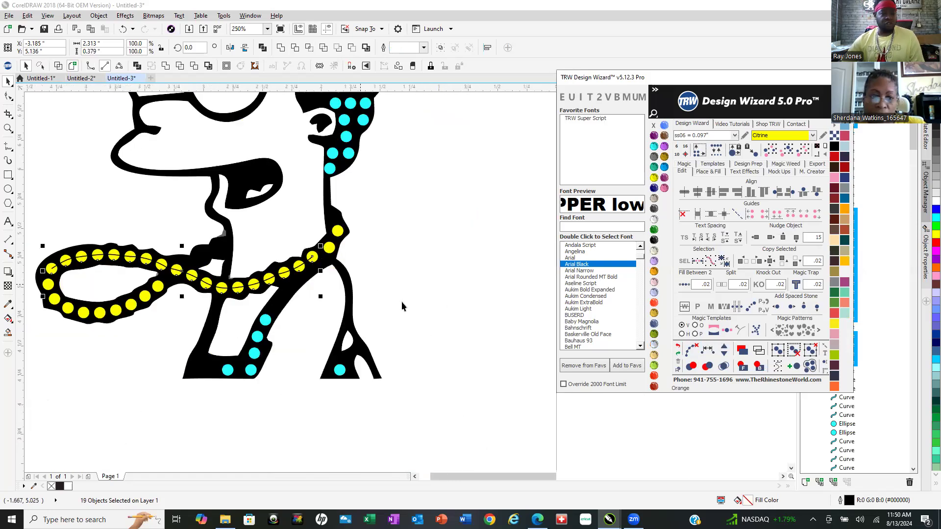
click(692, 350)
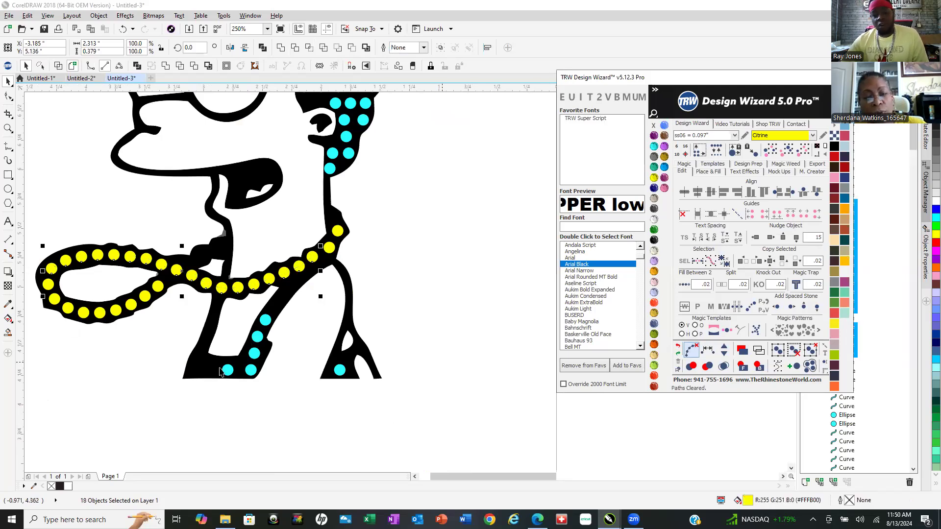
click(389, 201)
Place a copy of the end stone higher in the necklace's upper tip and shift the third stone from the tip slightly up and left.
scroll(332, 255, up, 1)
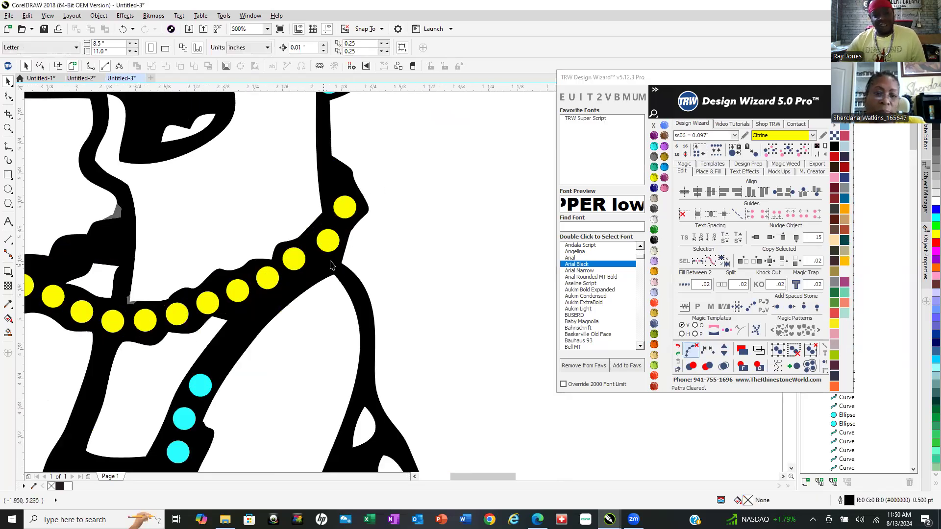
click(345, 209)
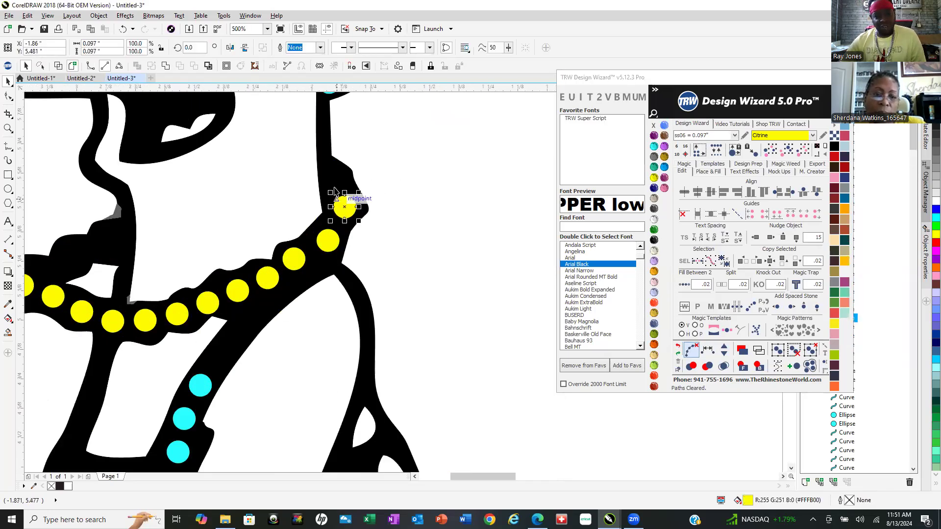
scroll(343, 186, up, 1)
drag(358, 252, 341, 194)
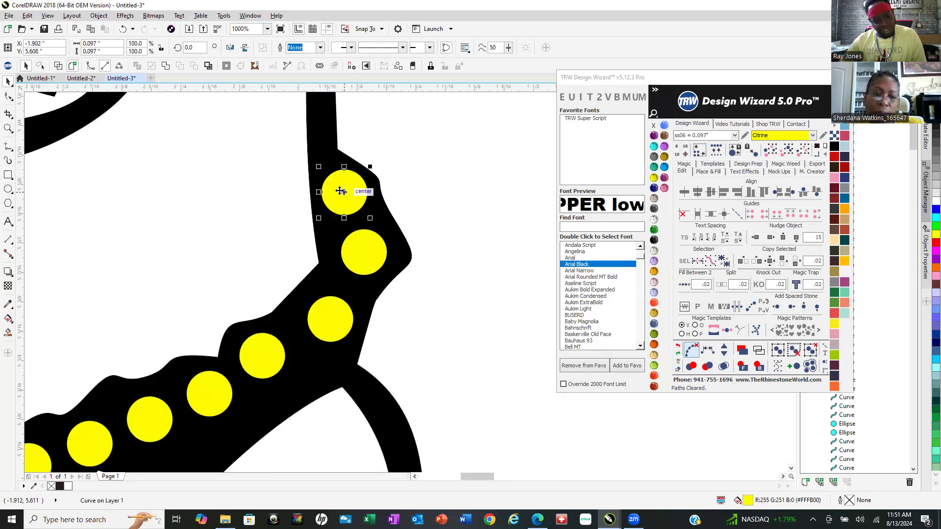
scroll(323, 335, up, 2)
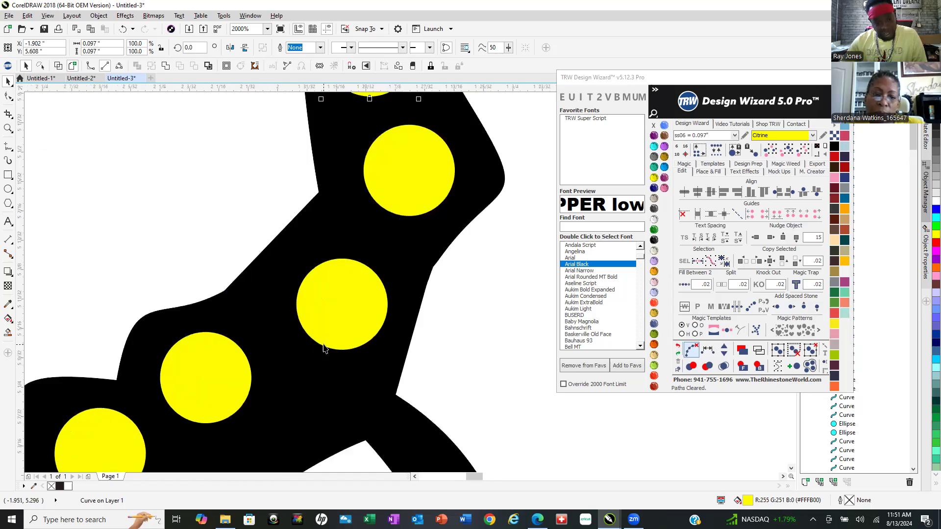
drag(350, 323, 330, 306)
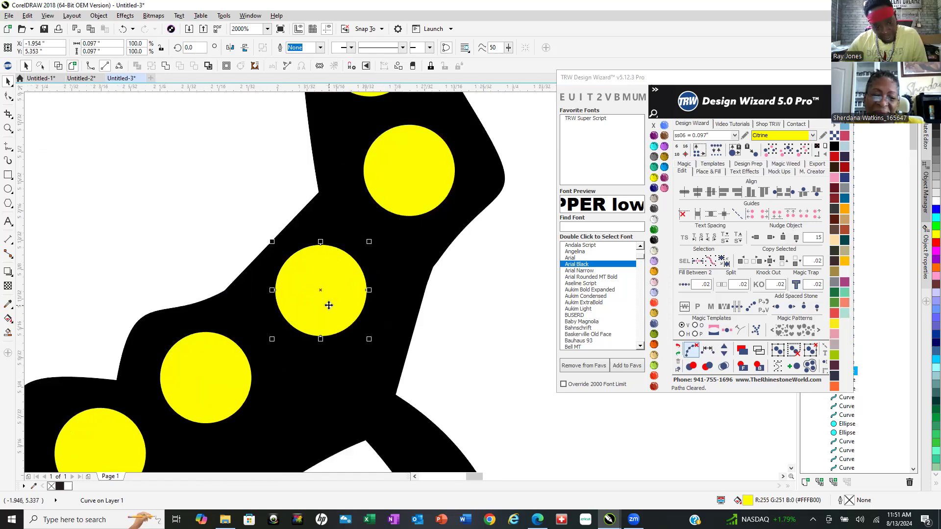
Respace the ten yellow stones evenly from the necklace's upper tip down to the stone at the base of the neck's front edge.
scroll(338, 296, down, 4)
click(339, 247)
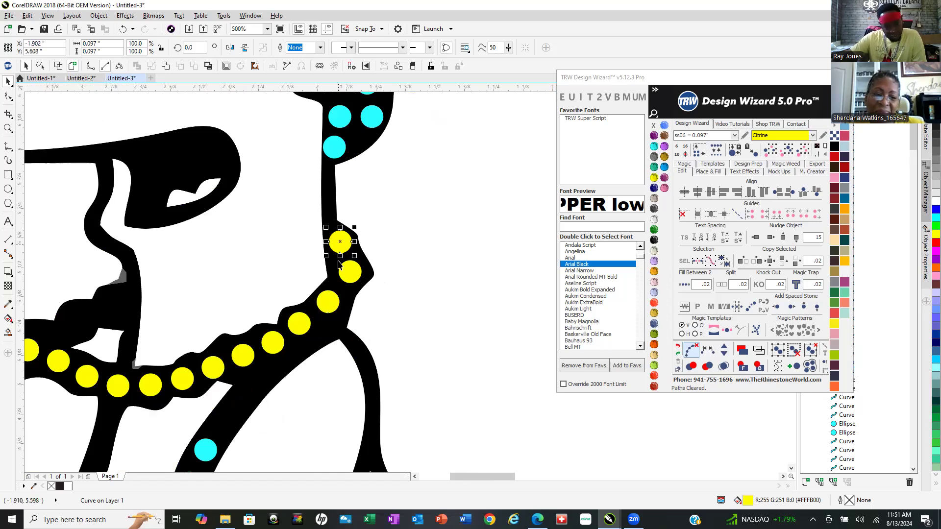
shift+click(349, 273)
shift+click(328, 301)
shift+click(271, 346)
shift+click(241, 356)
shift+click(210, 370)
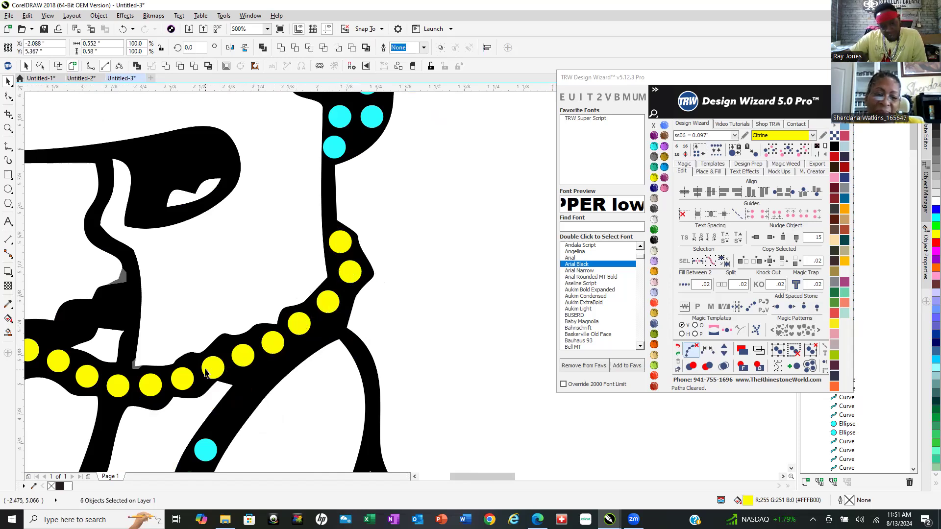
shift+click(185, 384)
shift+click(150, 386)
shift+click(115, 385)
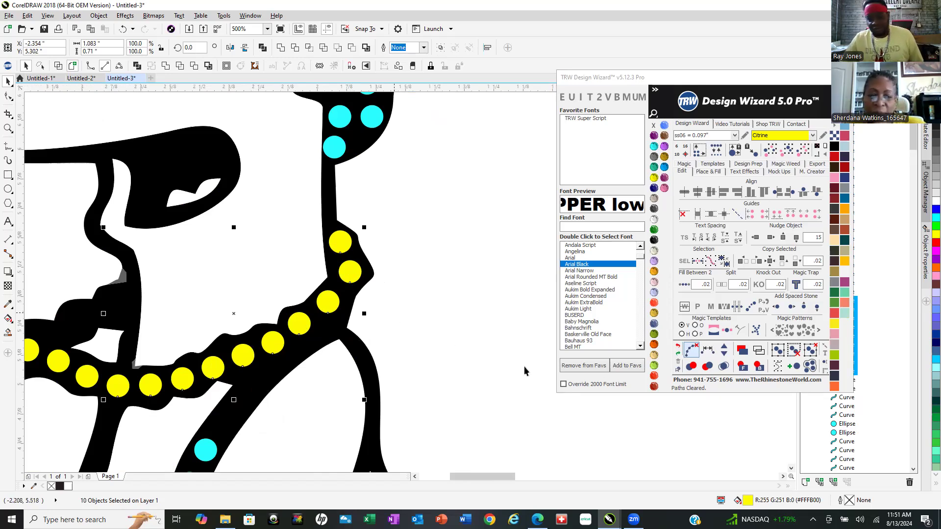
click(708, 351)
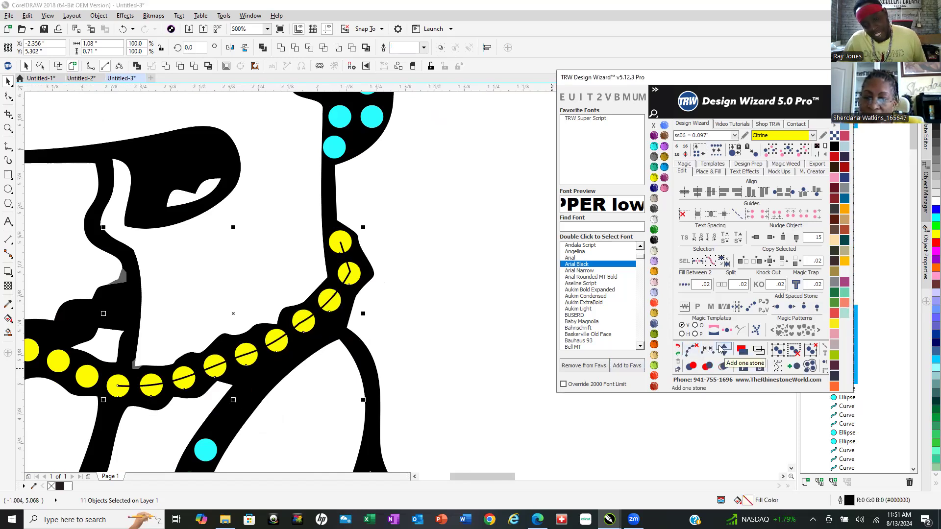
Add one stone to the respaced necklace run, clear its guide path and deselect the stones.
click(719, 349)
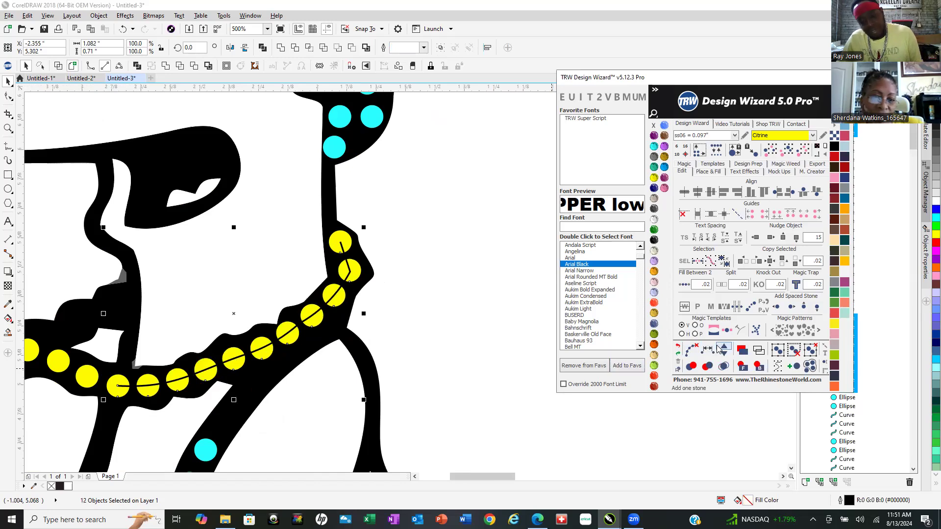
click(692, 350)
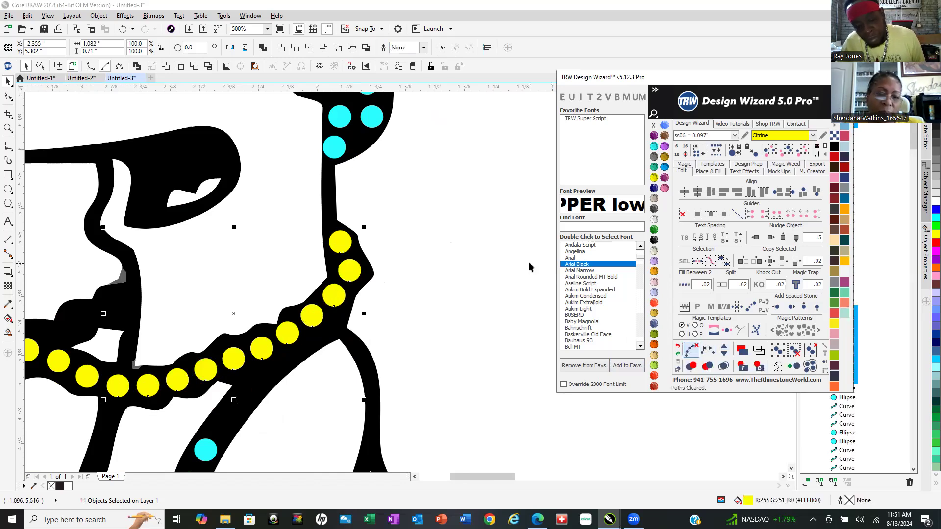
scroll(448, 293, down, 4)
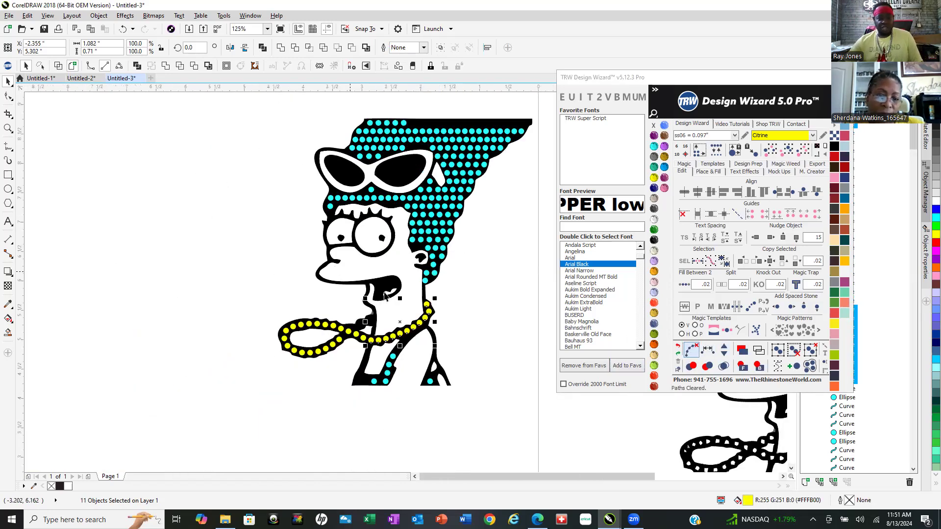
click(342, 368)
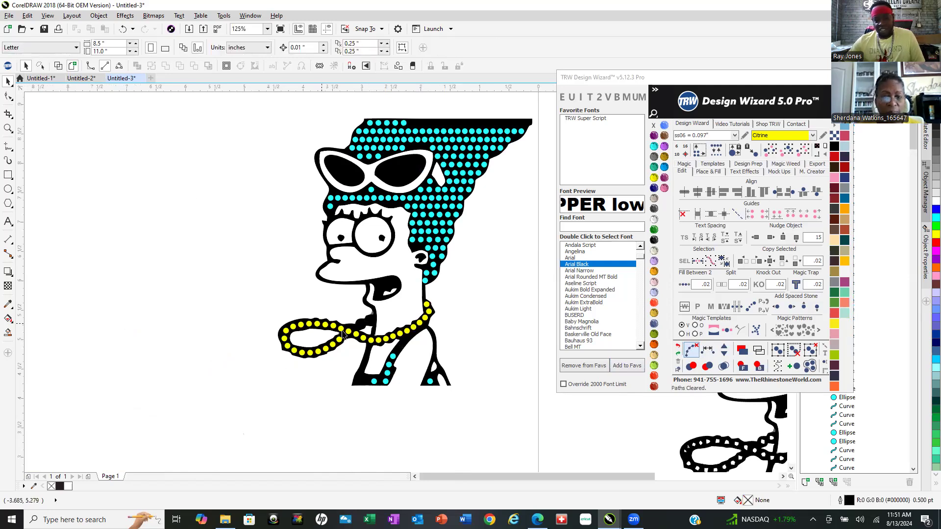
scroll(107, 327, down, 3)
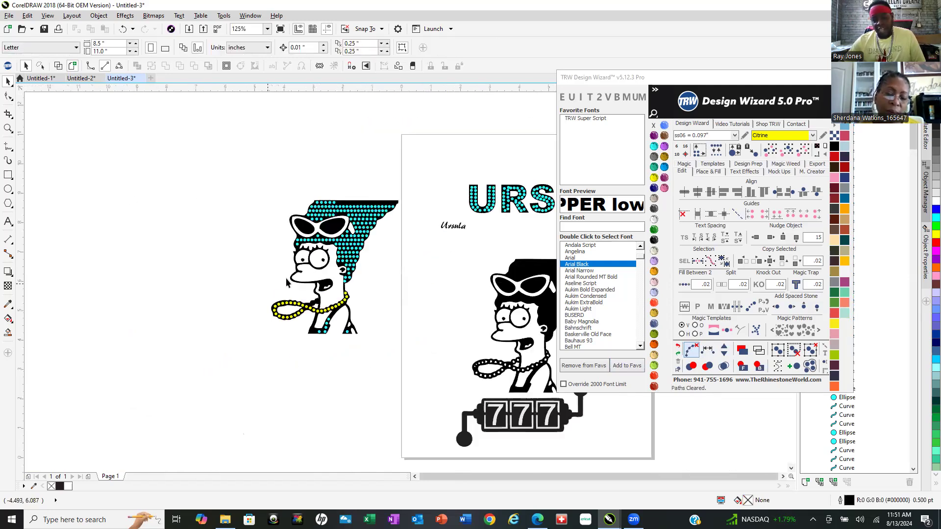
scroll(275, 336, up, 3)
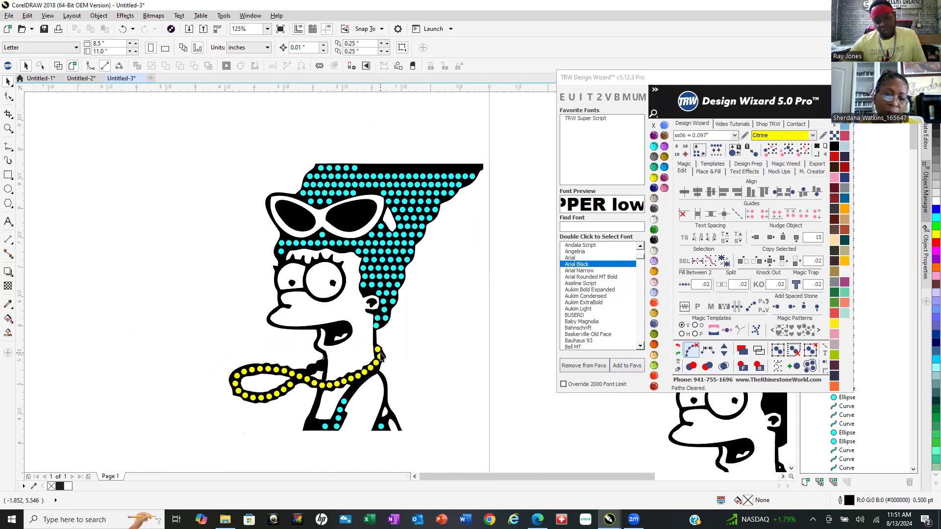
scroll(223, 211, down, 2)
drag(179, 157, 385, 362)
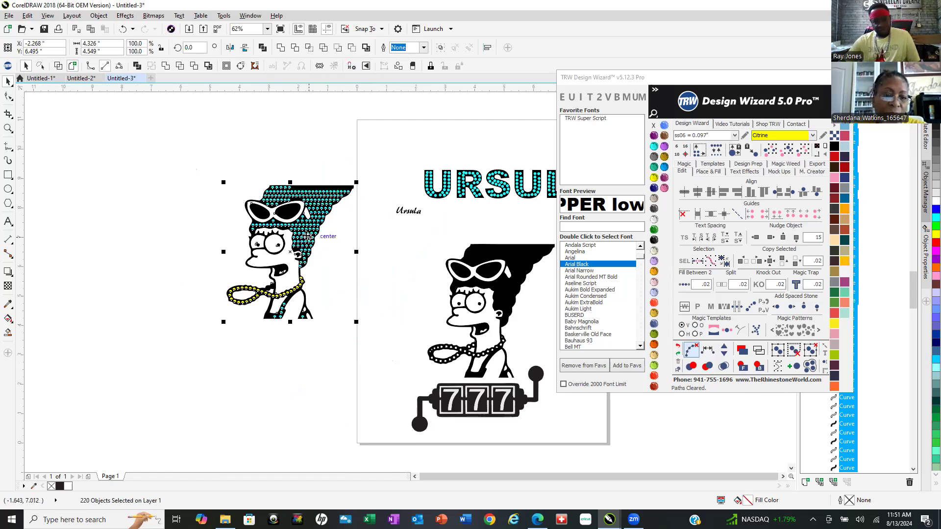
drag(306, 236, 508, 296)
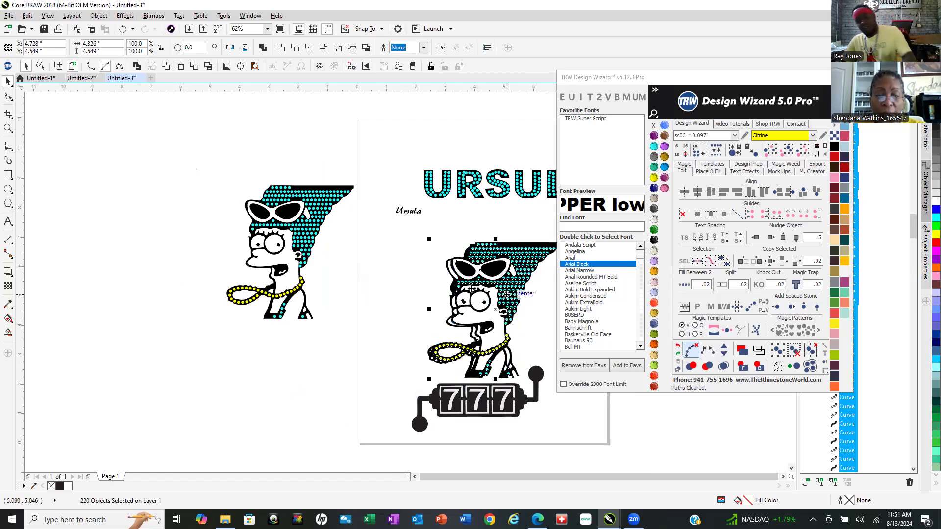
key(Delete)
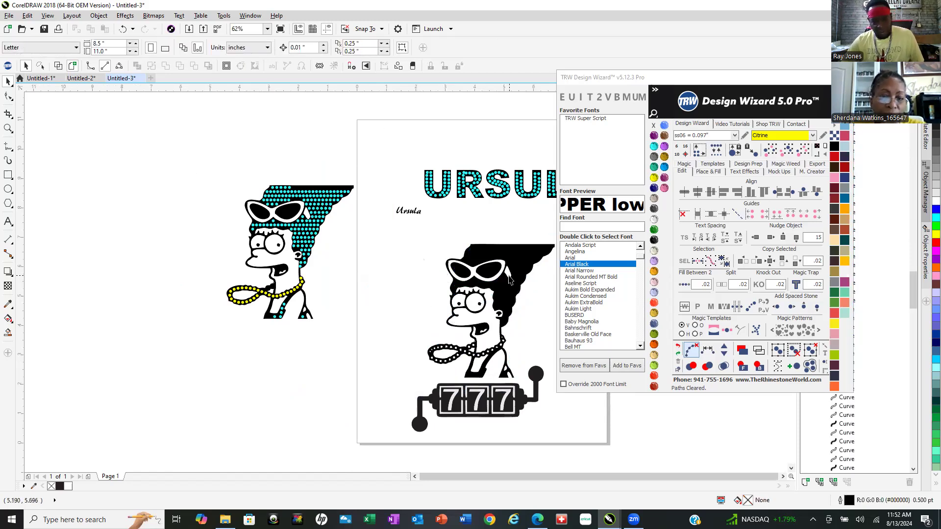
Delete the plain black character from the page and move the whole rhinestoned character into its place above the 777 slot machine.
click(477, 252)
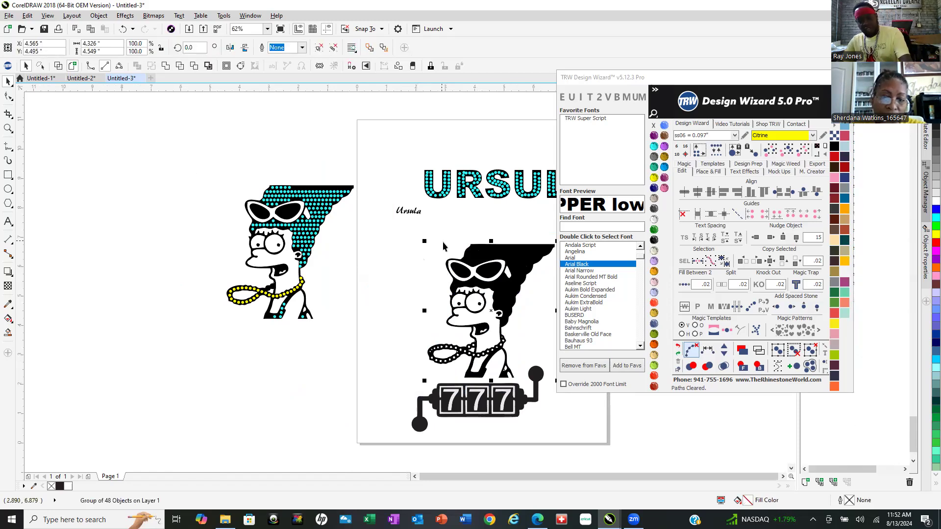
key(Delete)
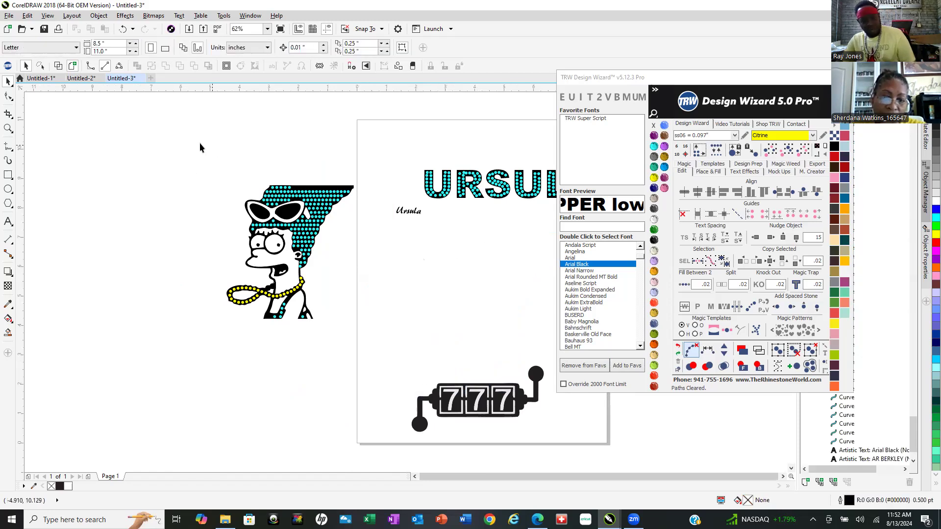
drag(400, 380, 367, 374)
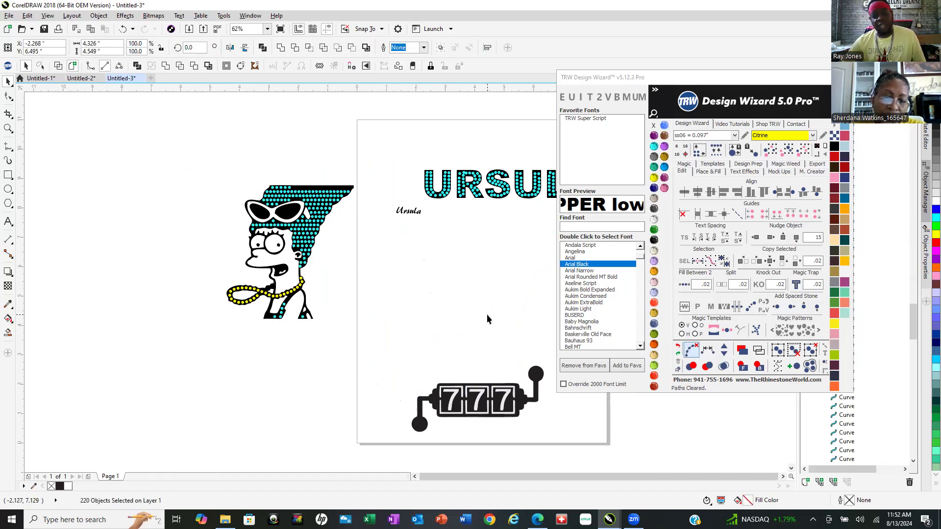
scroll(484, 319, up, 2)
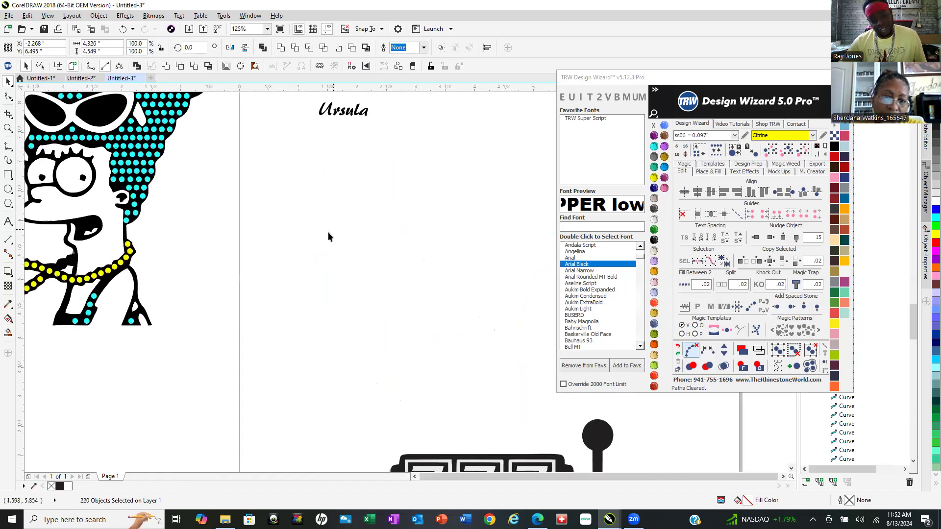
scroll(328, 235, down, 2)
drag(214, 208, 379, 255)
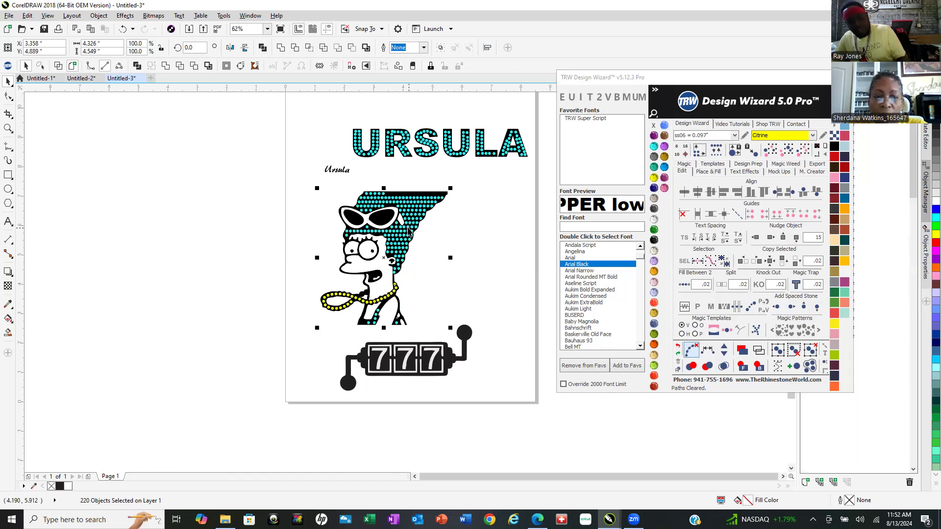
Group the rhinestoned character and centre it horizontally on the 777 slot machine graphic.
key(ctrl+g)
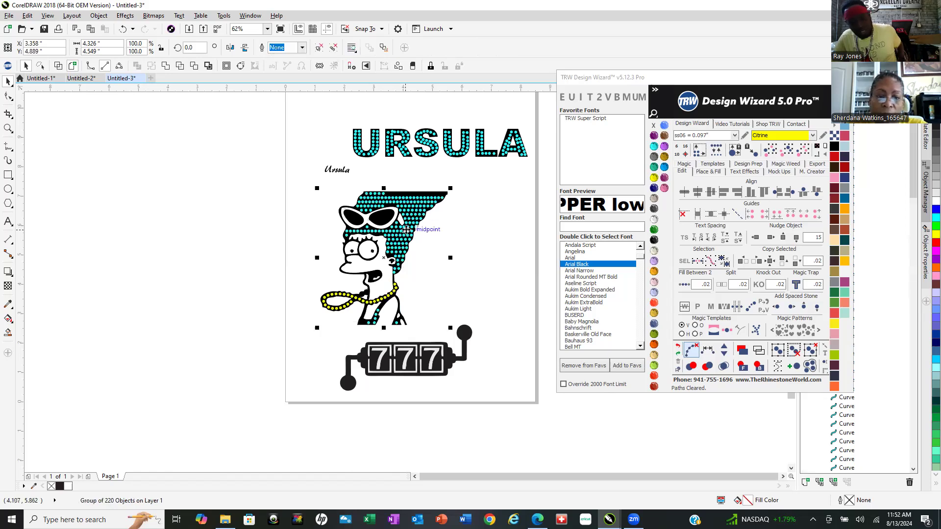
shift+click(412, 367)
key(c)
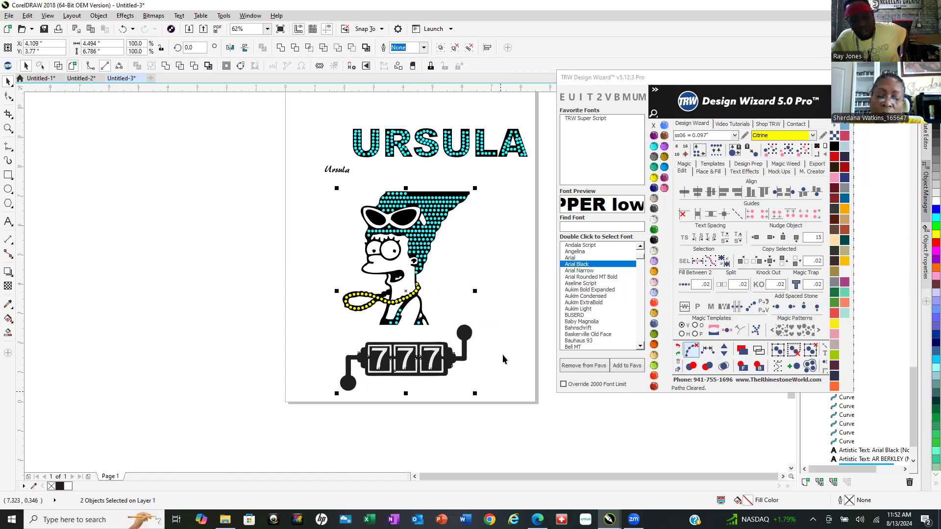
click(493, 211)
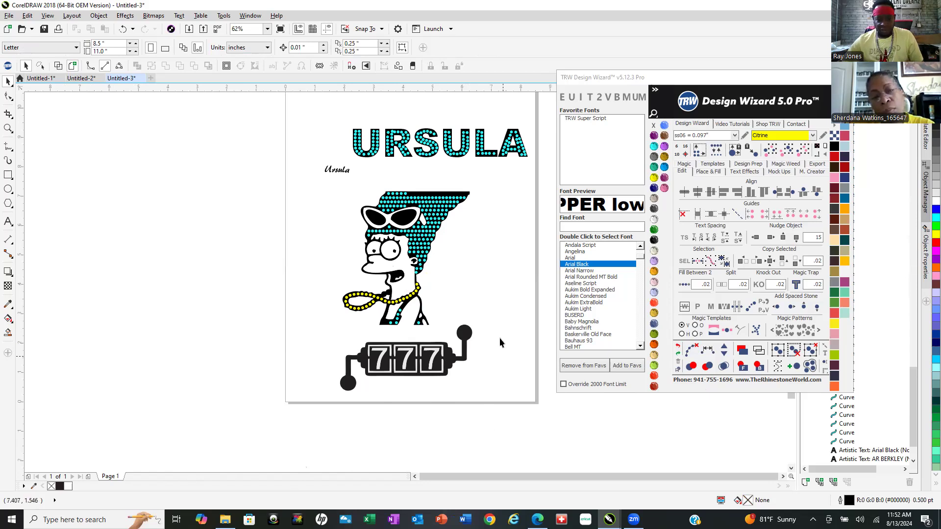
Move the 777 slot machine graphic up and slightly left so its top edge sits just beneath the character's bust.
scroll(439, 386, up, 2)
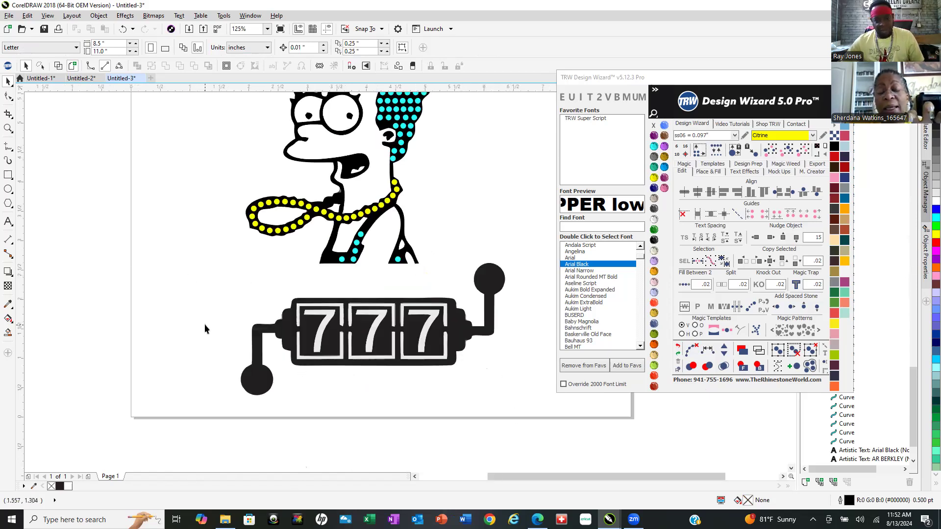
drag(206, 296, 126, 293)
drag(535, 445, 126, 260)
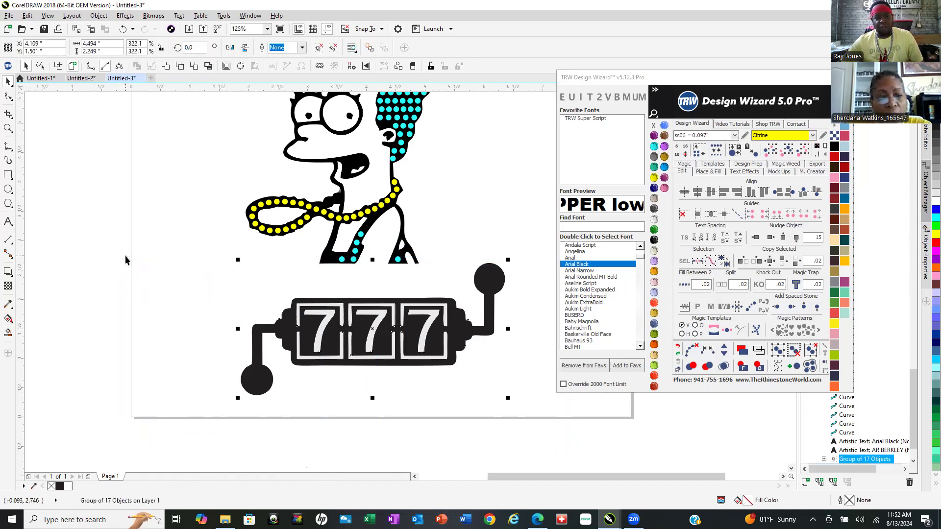
scroll(363, 334, up, 2)
drag(356, 327, 336, 269)
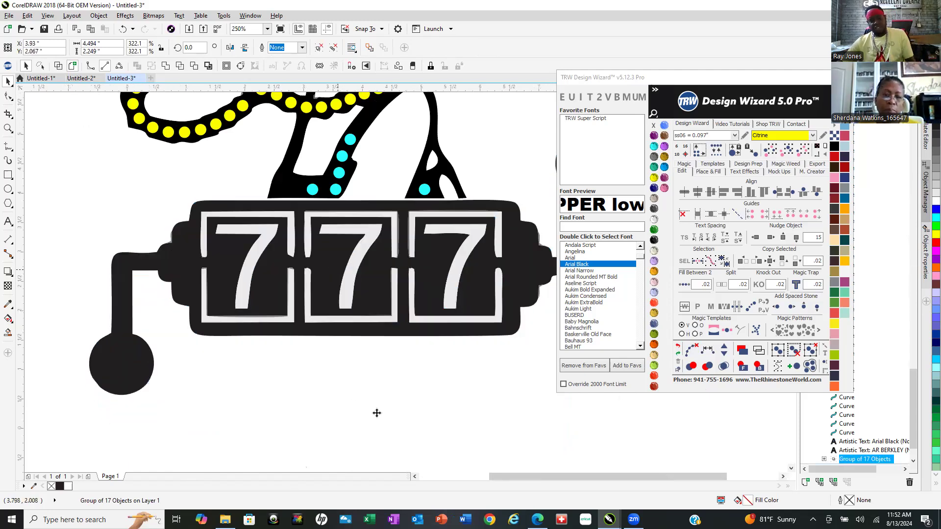
Review the size of the combined character and slot machine artwork and of the rhinestone name lettering.
scroll(378, 412, down, 4)
drag(264, 205, 487, 424)
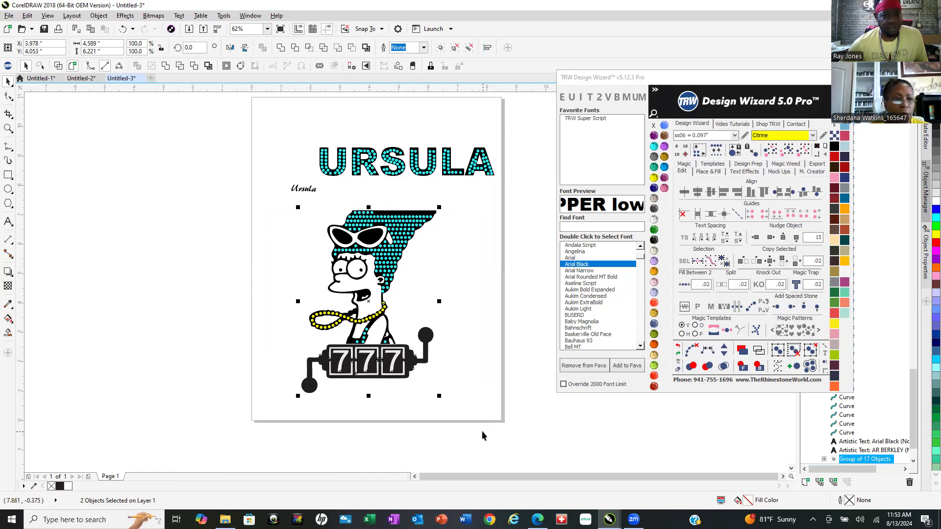
drag(315, 133, 500, 179)
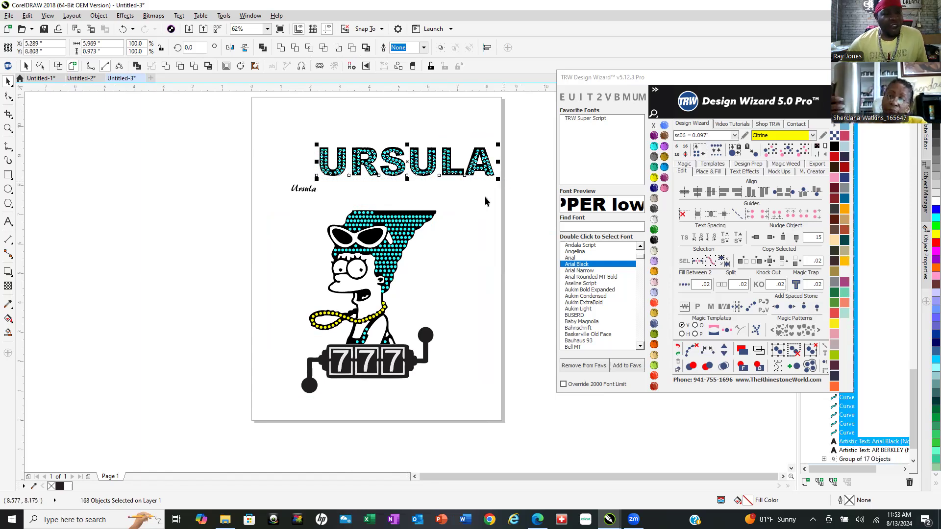
drag(266, 205, 472, 424)
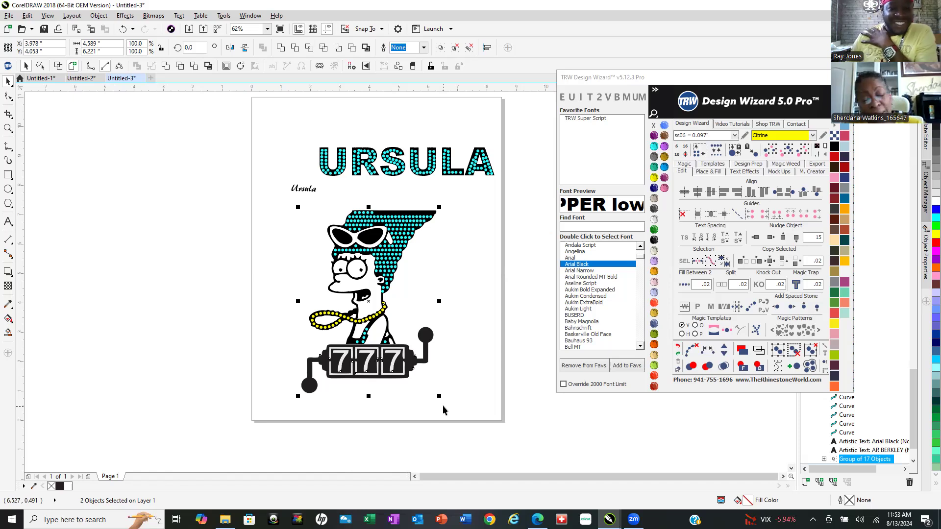
click(487, 289)
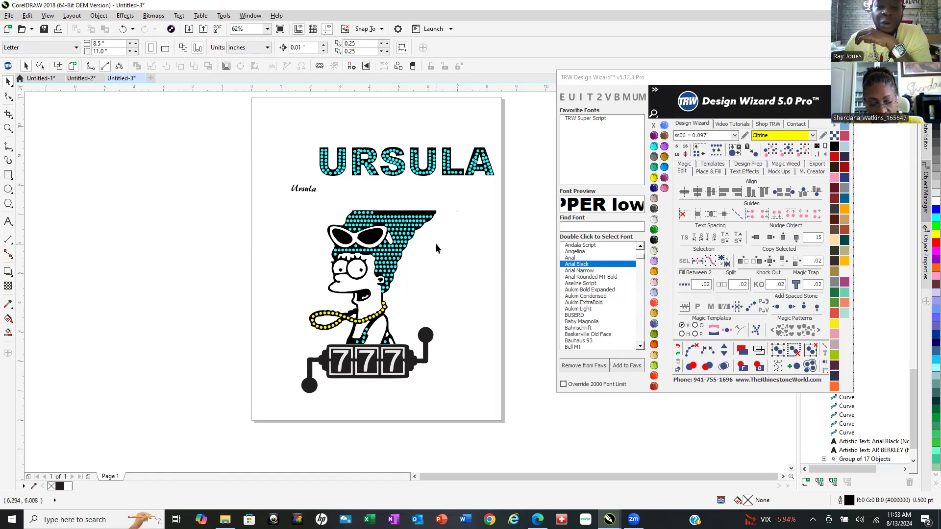
scroll(438, 226, up, 3)
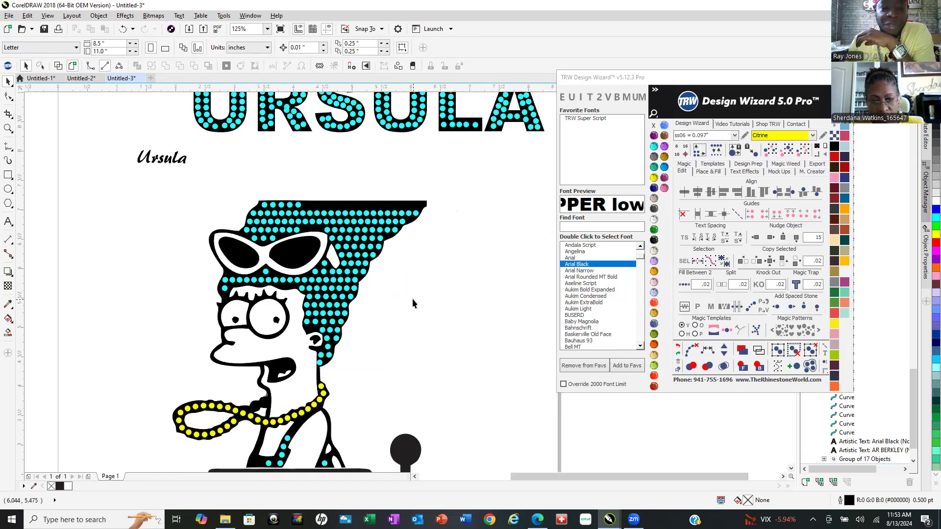
scroll(419, 336, down, 3)
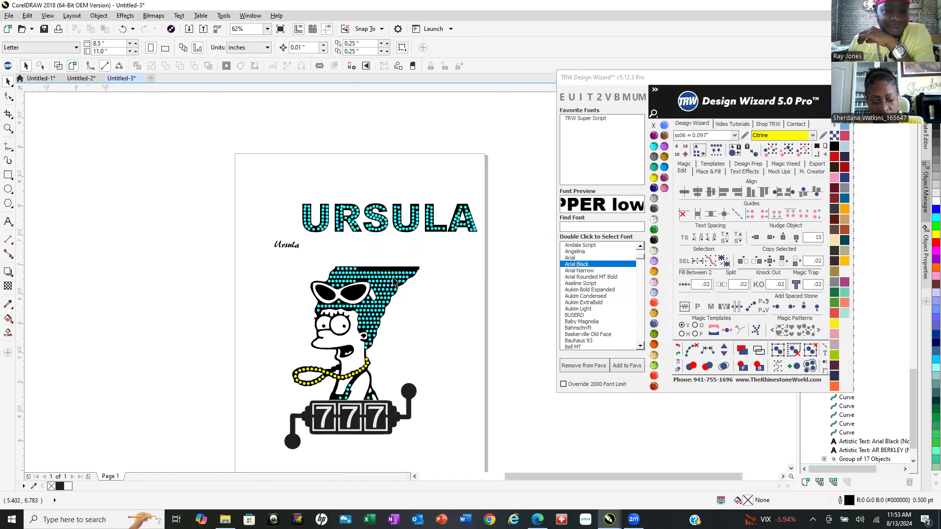
scroll(398, 286, up, 3)
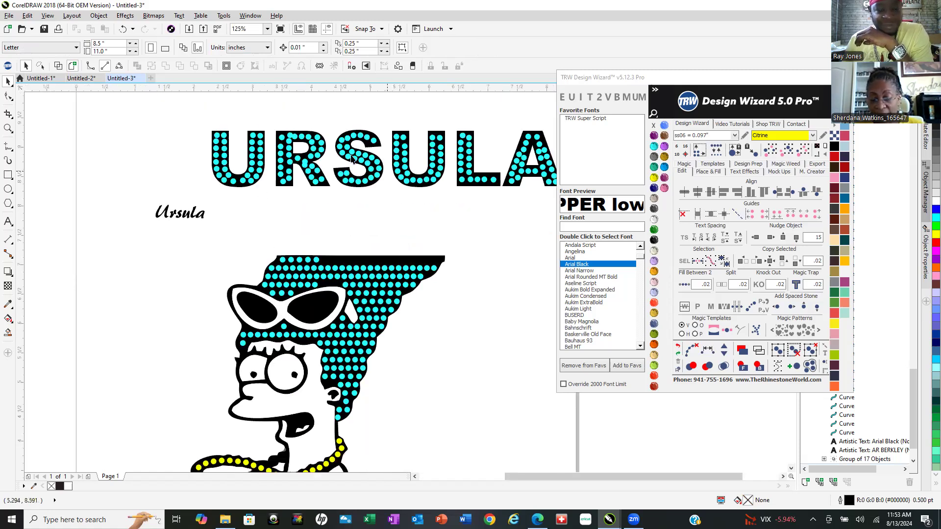
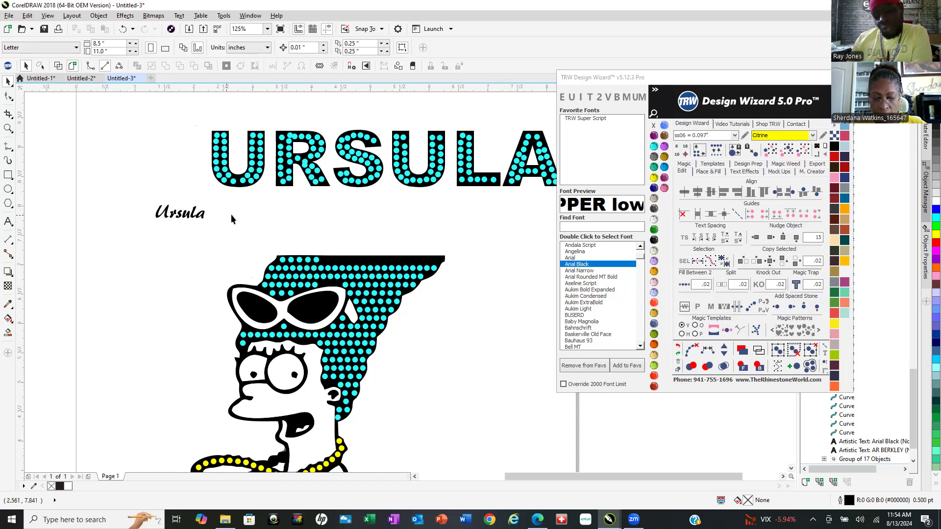
scroll(242, 210, down, 3)
scroll(225, 330, up, 3)
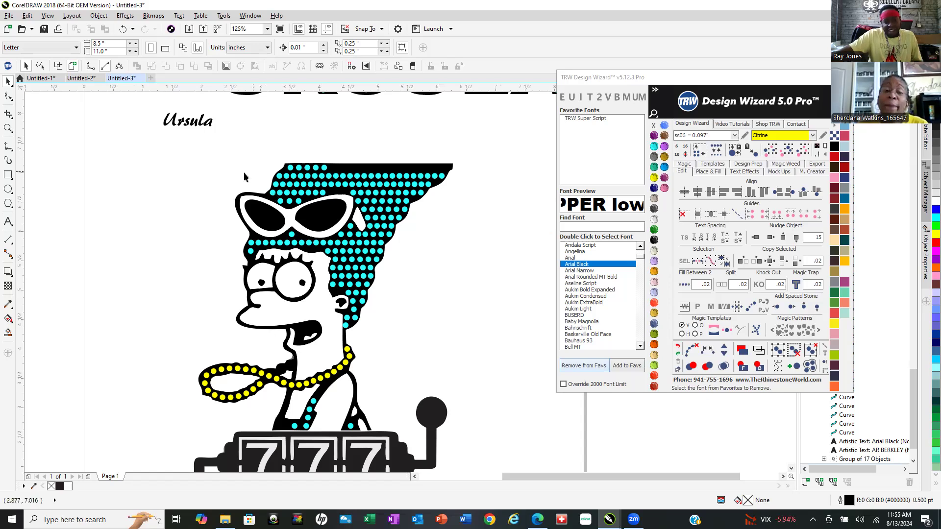
scroll(343, 157, down, 2)
scroll(326, 284, up, 3)
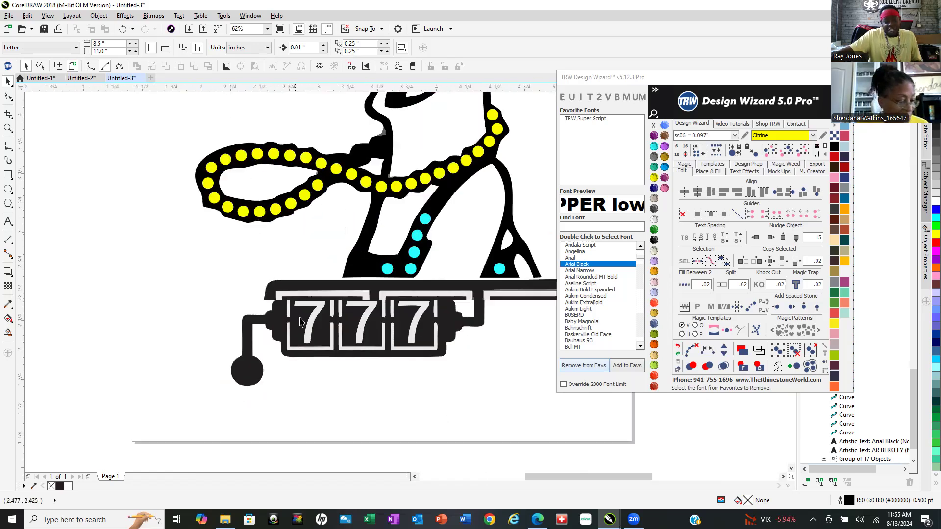
scroll(479, 300, up, 1)
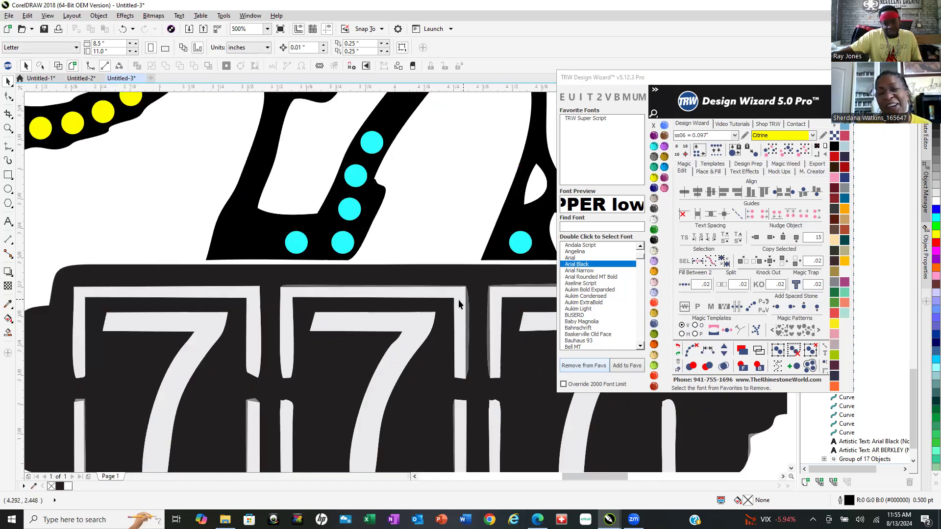
Ungroup all the objects of the 777 slot machine graphic.
scroll(300, 349, down, 2)
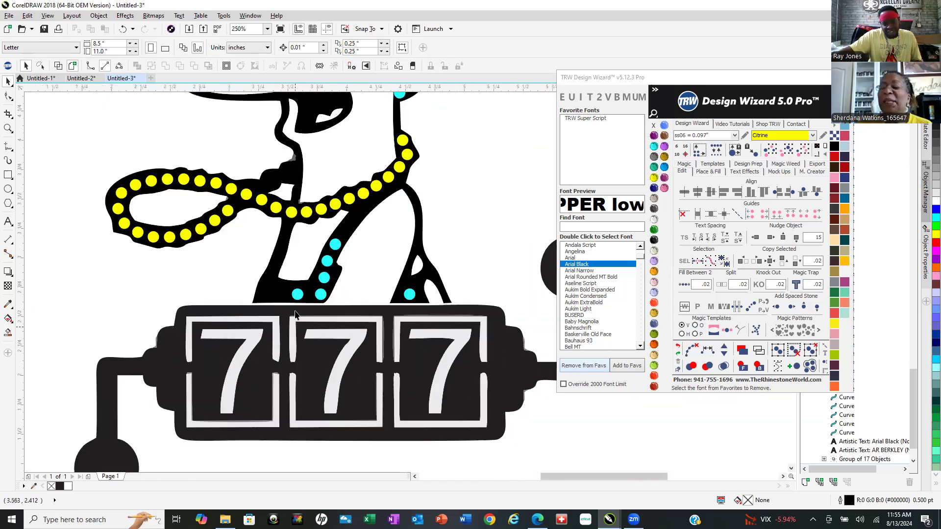
click(296, 295)
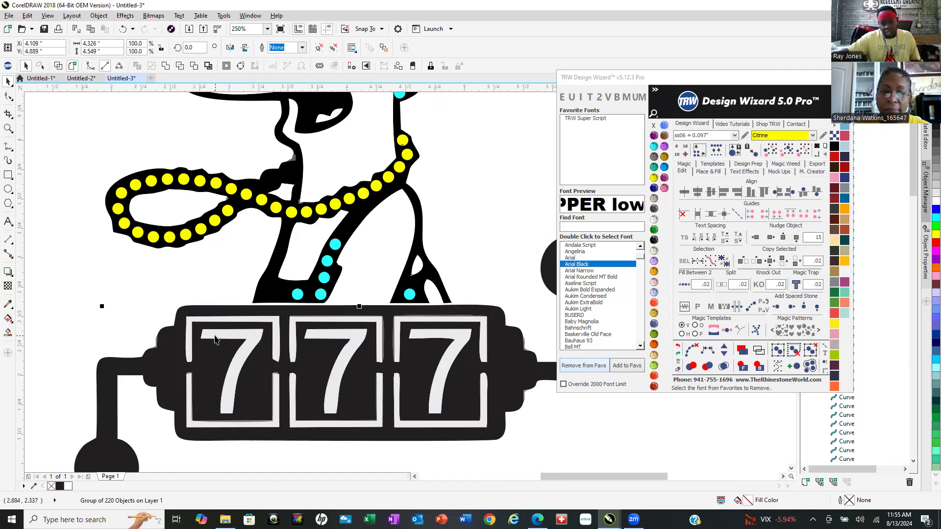
click(211, 364)
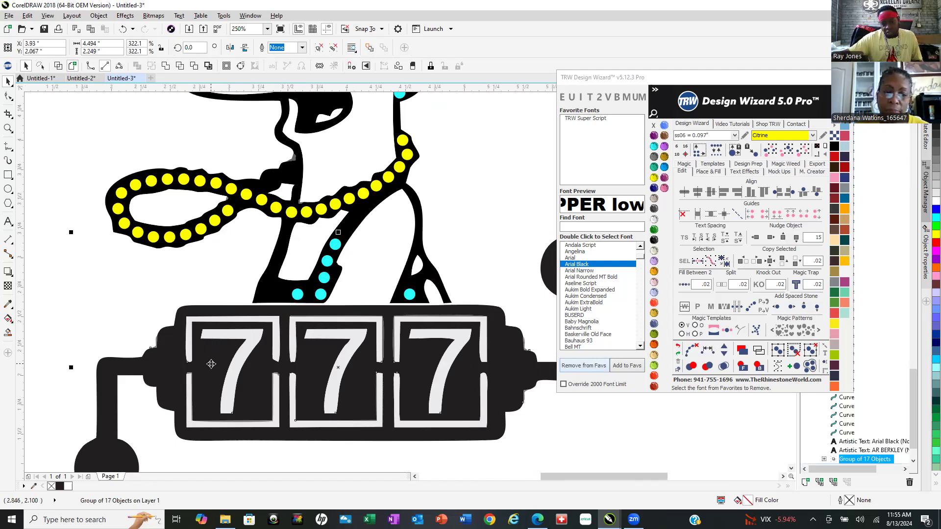
right_click(210, 364)
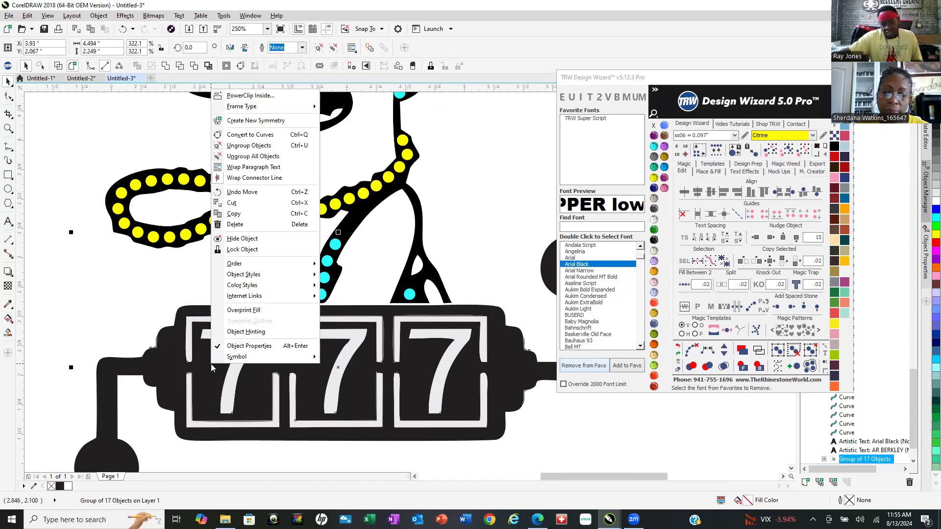
click(268, 156)
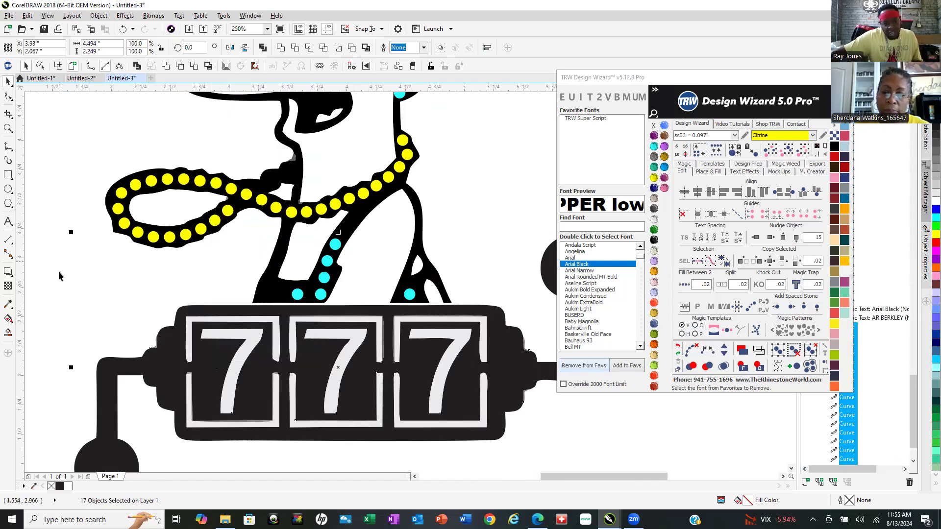
Fill the slot machine's body with Emerald and dismiss the error report.
click(212, 350)
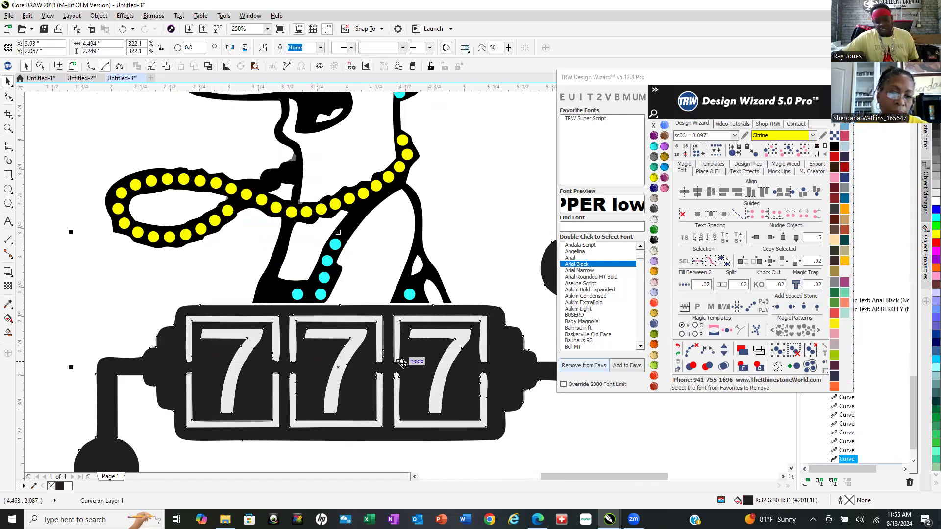
click(654, 230)
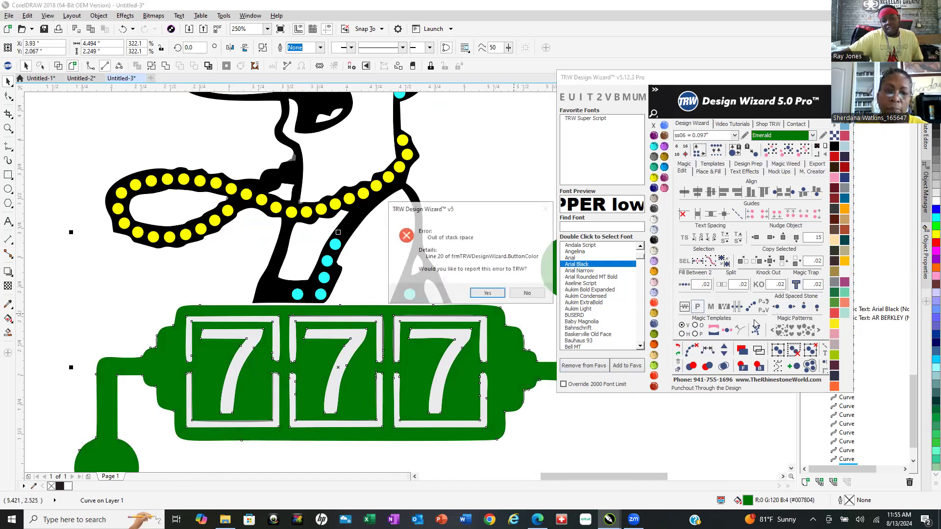
click(527, 290)
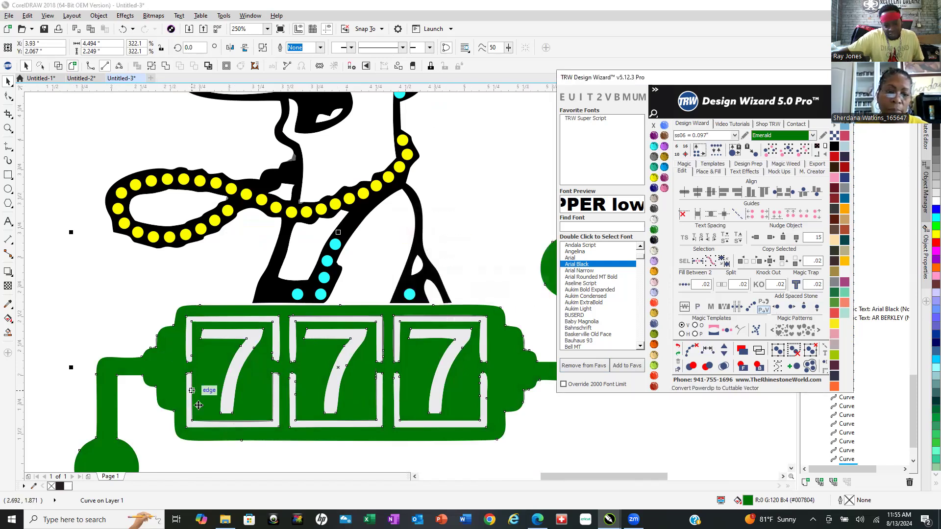
scroll(199, 405, up, 2)
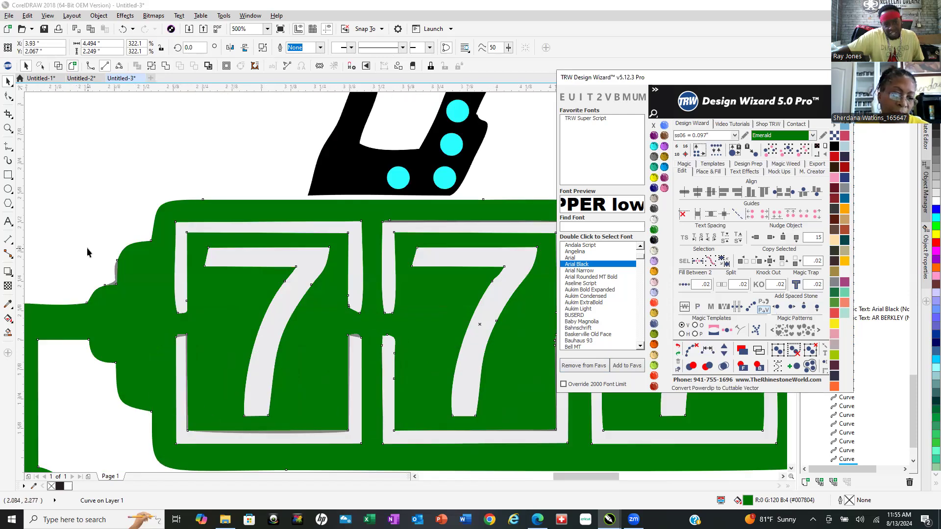
click(90, 151)
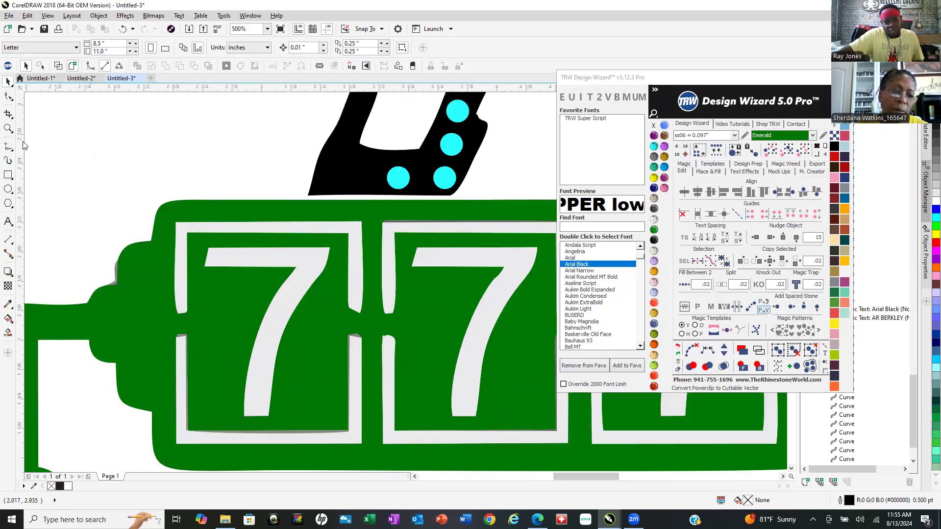
Recolour the slot machine's body with Black Diamond.
click(219, 318)
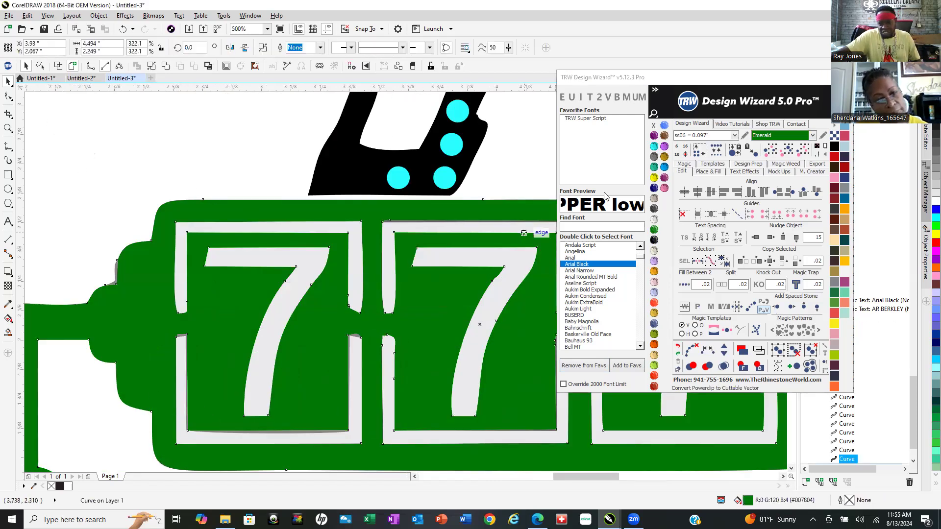
click(654, 157)
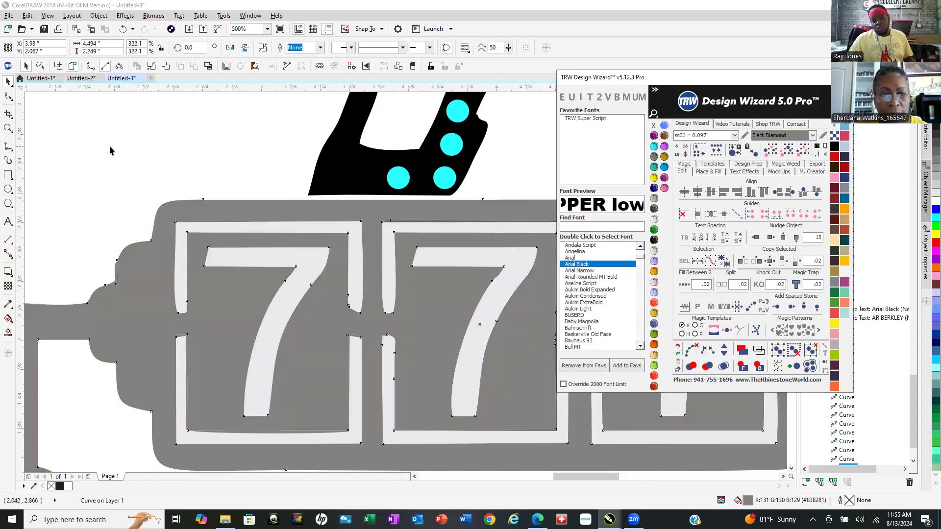
click(118, 137)
scroll(58, 312, down, 3)
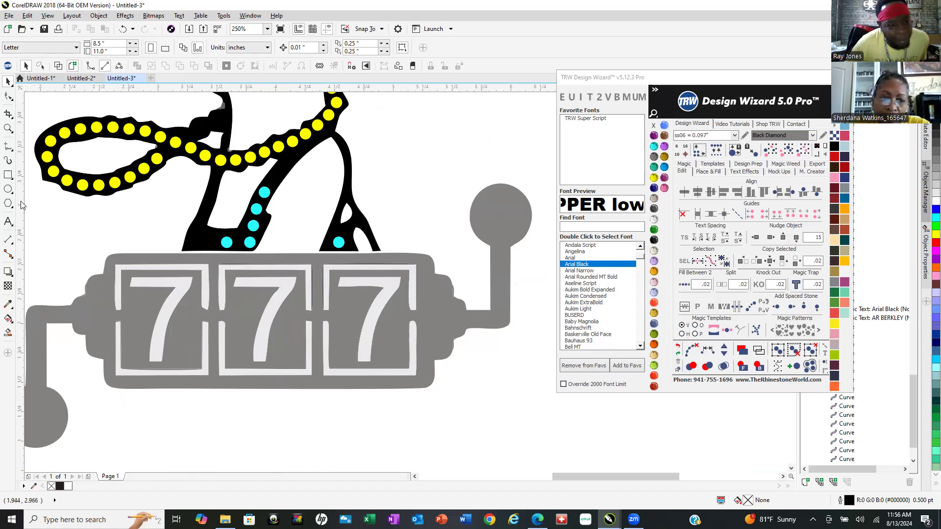
Draw a rectangle about 0.69 by 0.85 in over the first 7 inside its reel frame and fill it with TRW Blue.
click(7, 175)
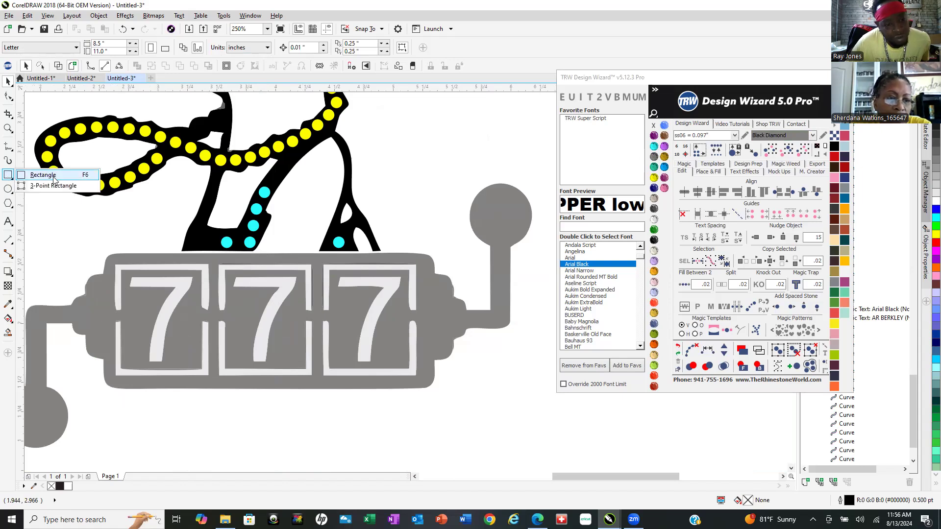
click(58, 178)
click(167, 302)
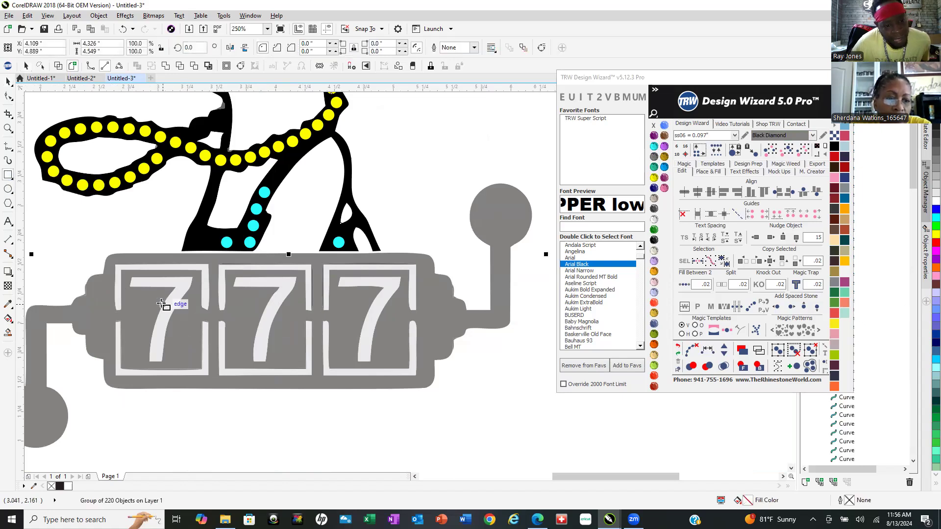
drag(121, 270, 202, 371)
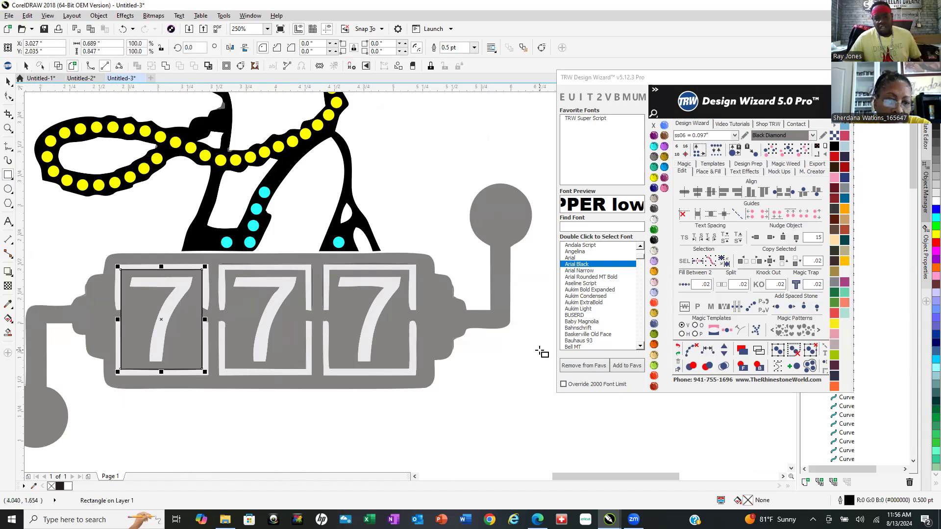
click(663, 168)
Place copies of the blue rectangle over the second and third reels of the slot machine.
scroll(207, 357, up, 2)
drag(87, 318, 504, 303)
scroll(414, 303, down, 1)
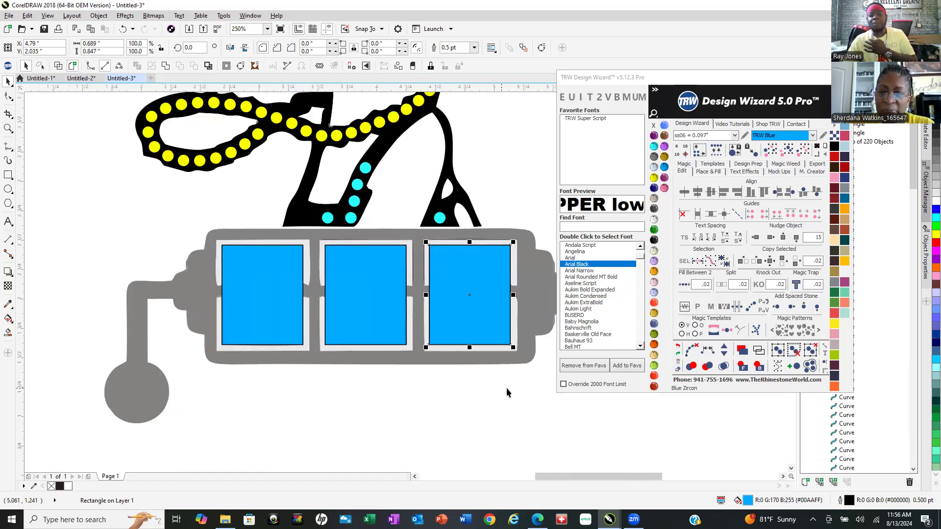
Select all three blue reel rectangles and weld them into one curve.
scroll(478, 356, up, 1)
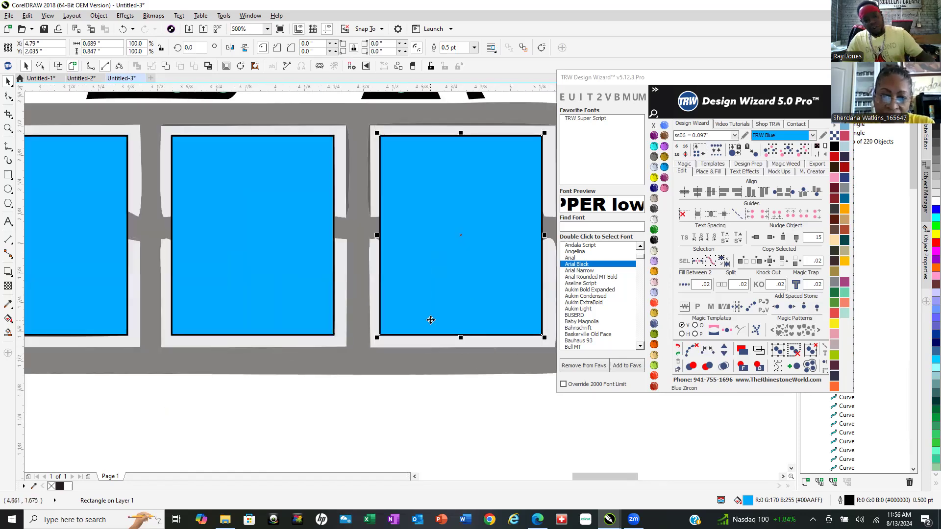
scroll(431, 321, down, 1)
shift+click(348, 279)
shift+click(242, 284)
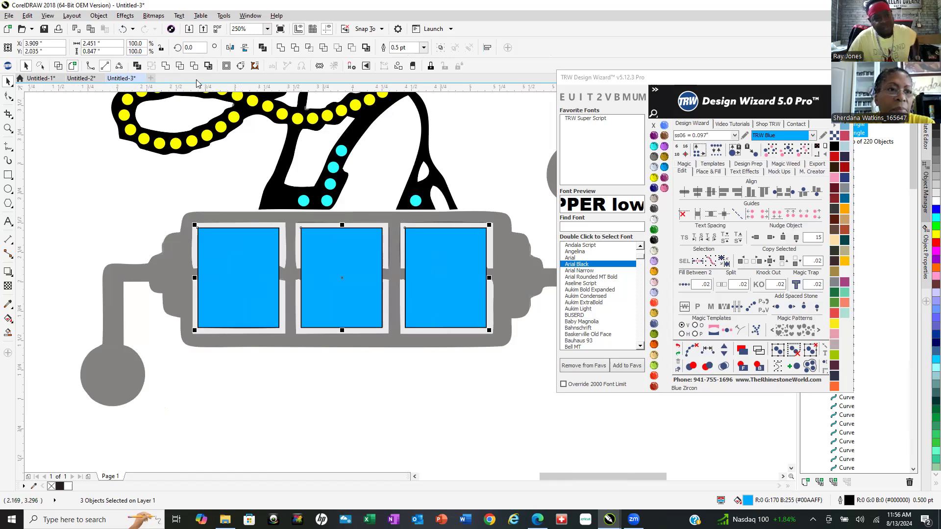
click(166, 68)
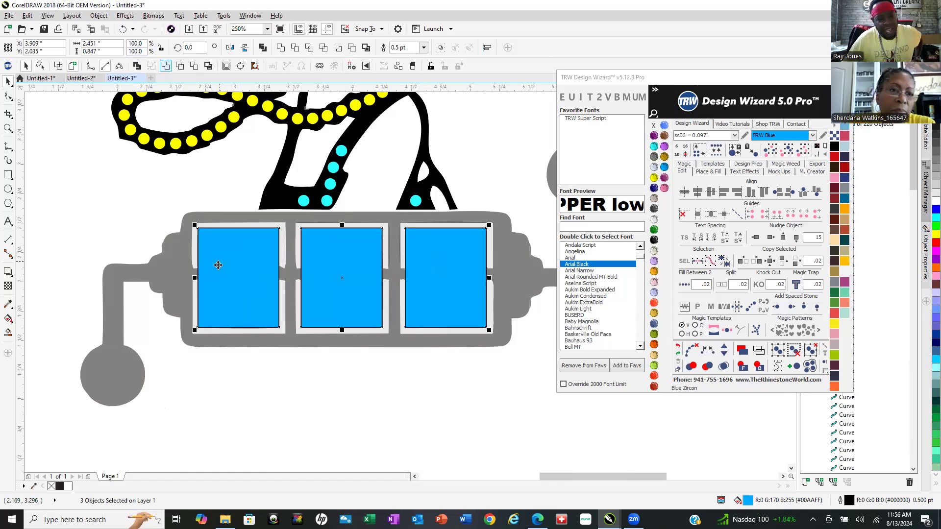
Create an outside contour around the welded reel rectangles using Island Fill, with Add Stones off and contour spacing .02.
scroll(216, 265, up, 3)
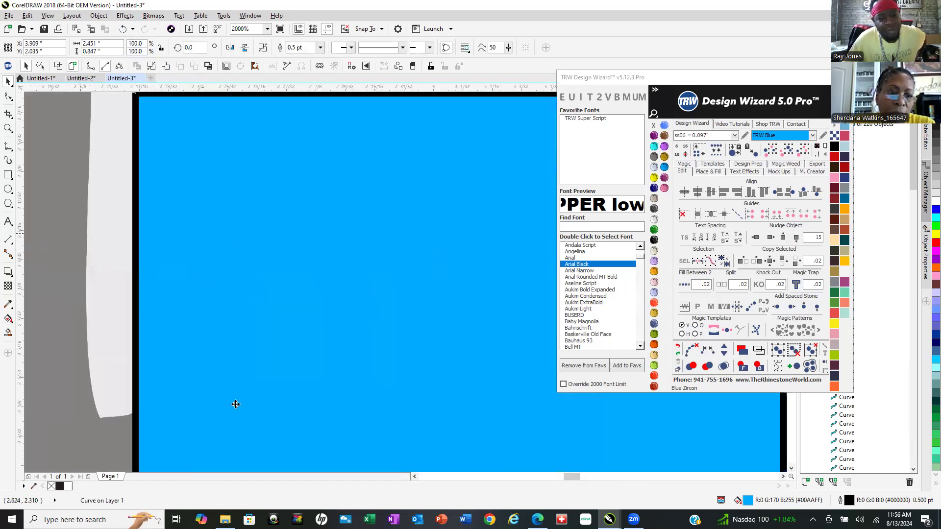
scroll(237, 405, down, 3)
scroll(440, 258, up, 2)
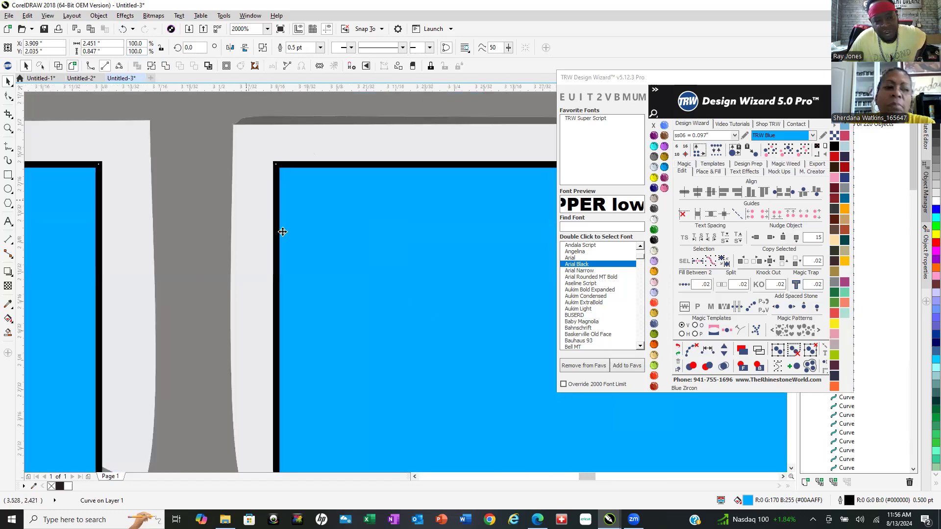
scroll(281, 231, down, 1)
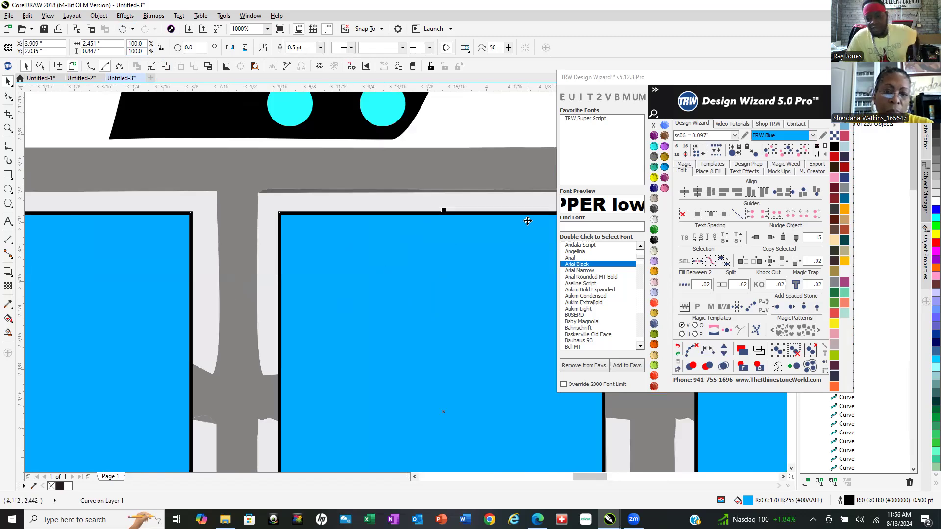
click(719, 171)
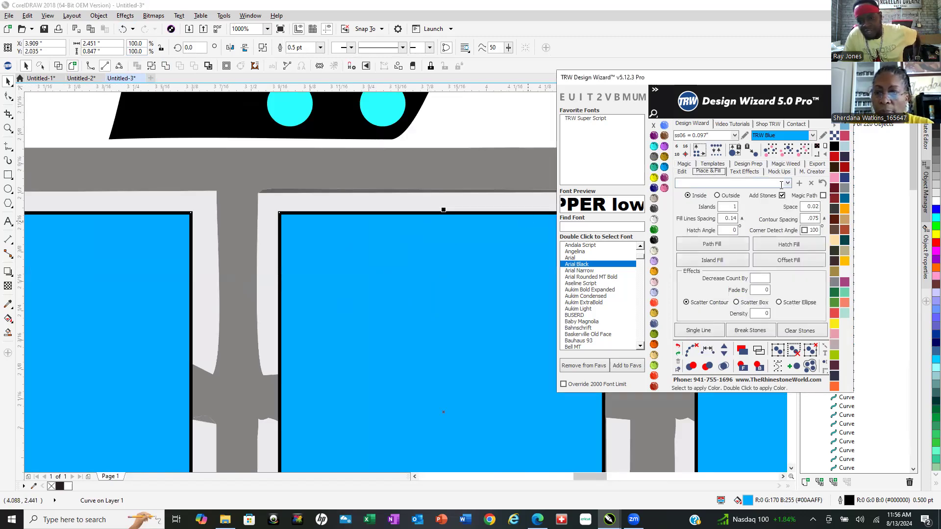
click(718, 196)
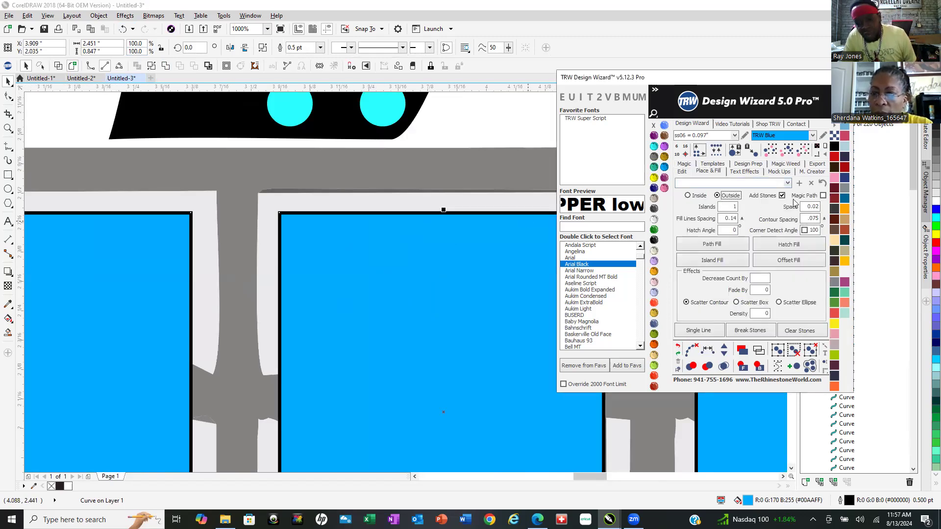
click(783, 196)
click(802, 220)
text(.)
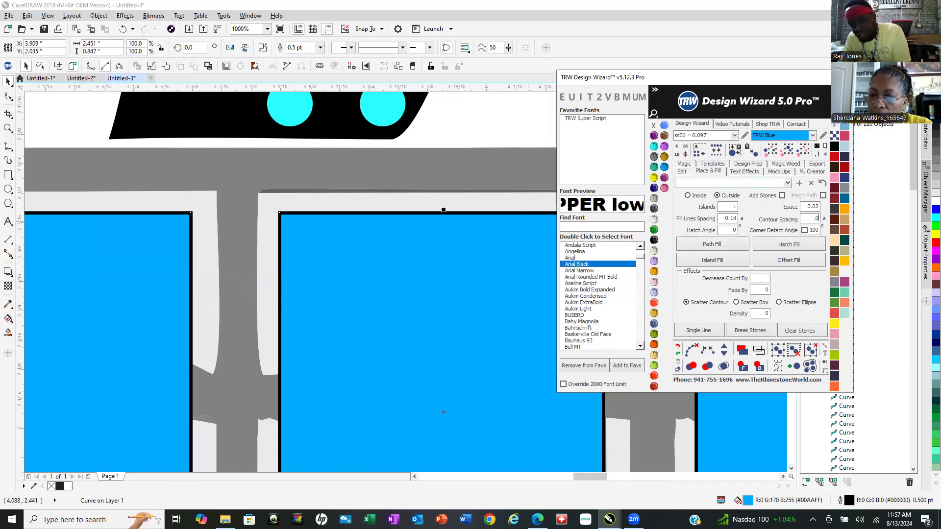
click(721, 260)
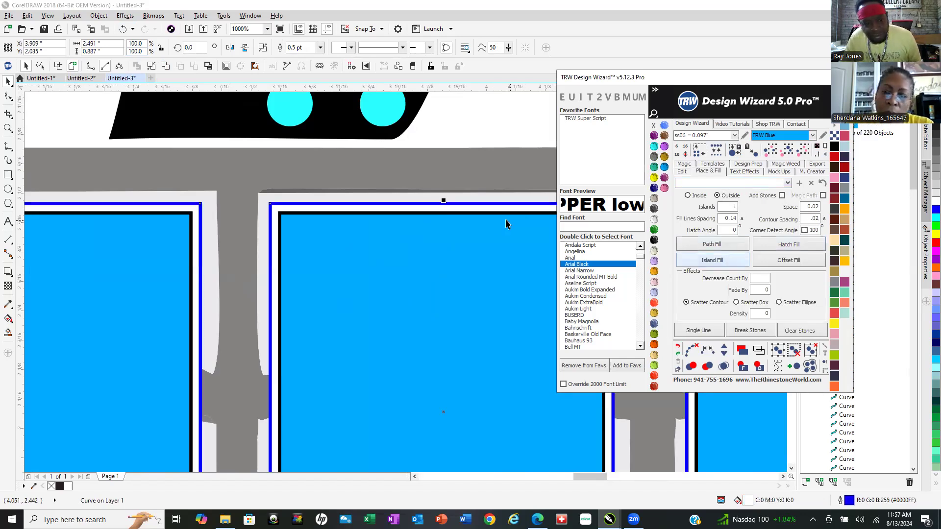
Trim the slot machine's grey body with the outside contour and remove the contour from around the reels.
scroll(343, 262, down, 3)
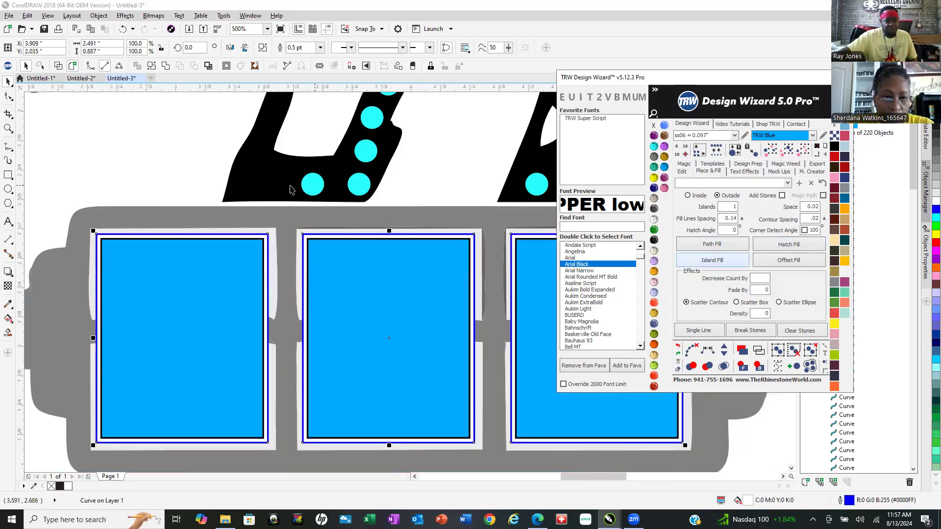
scroll(309, 240, up, 5)
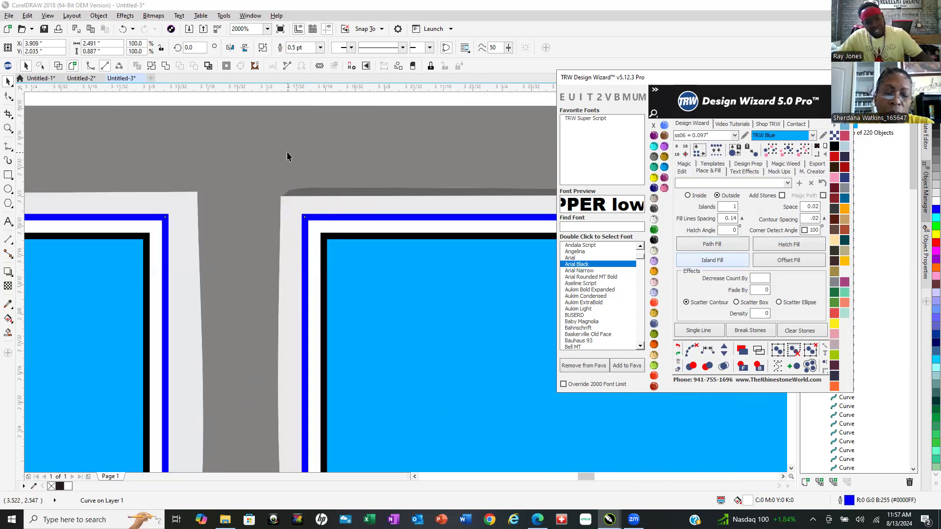
key(ctrl+z)
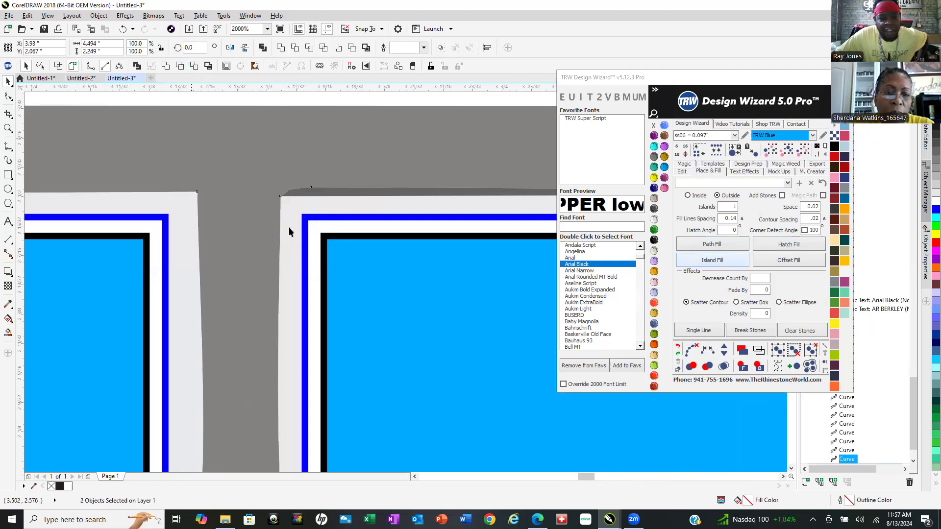
click(233, 236)
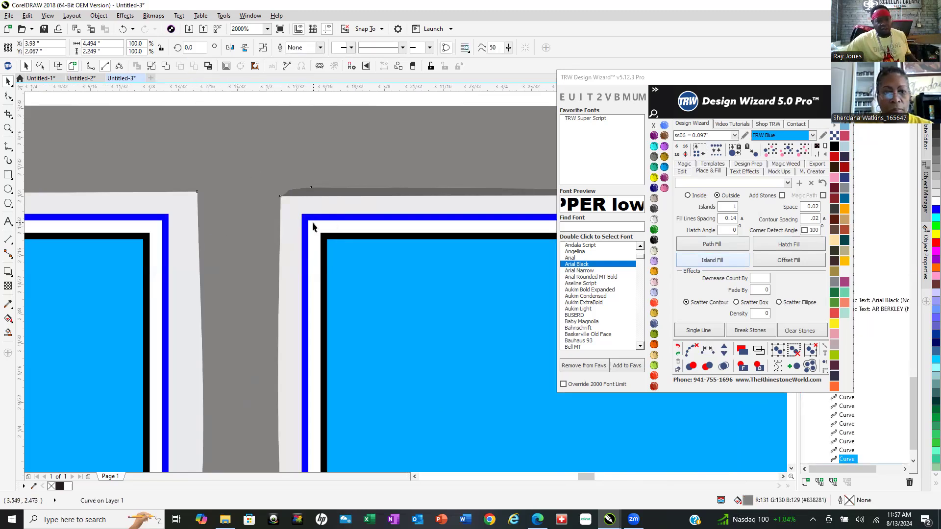
scroll(314, 230, down, 2)
key(Escape)
Send the welded blue reel shape to the back, behind the 7 digits.
click(441, 300)
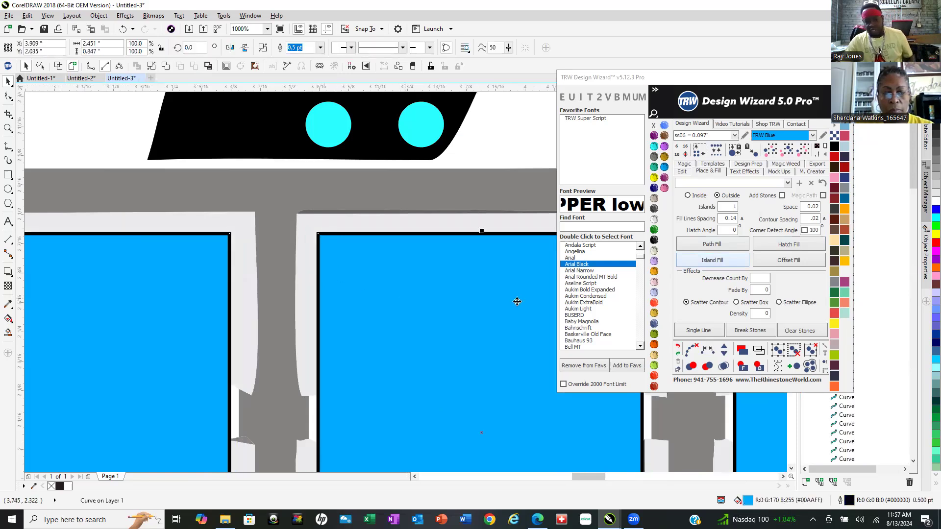
click(759, 366)
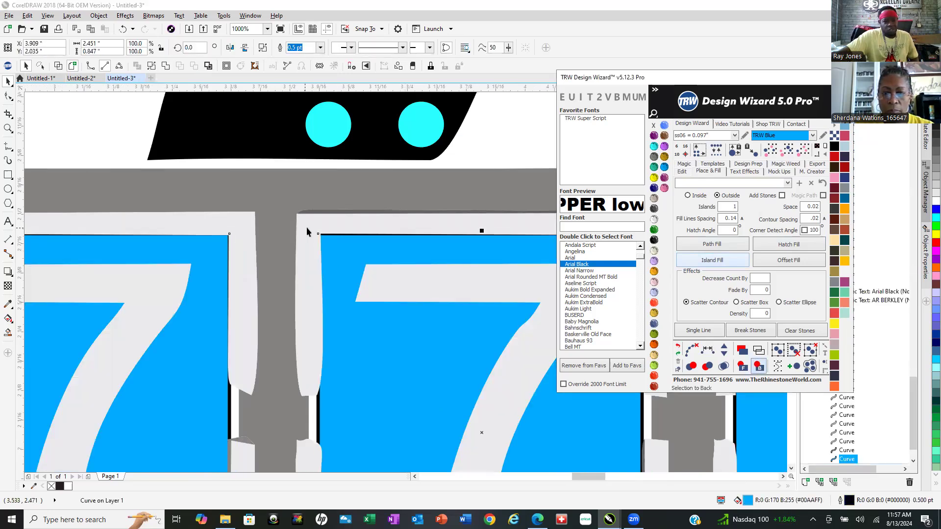
scroll(309, 231, down, 2)
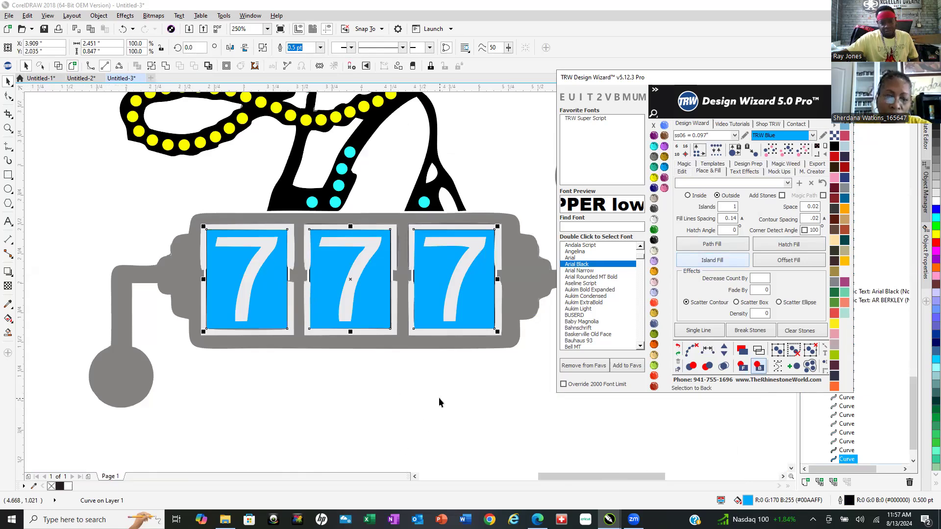
Break the welded reel shape apart and recolour the middle reel background Amethyst and the last one Citrine.
right_click(468, 295)
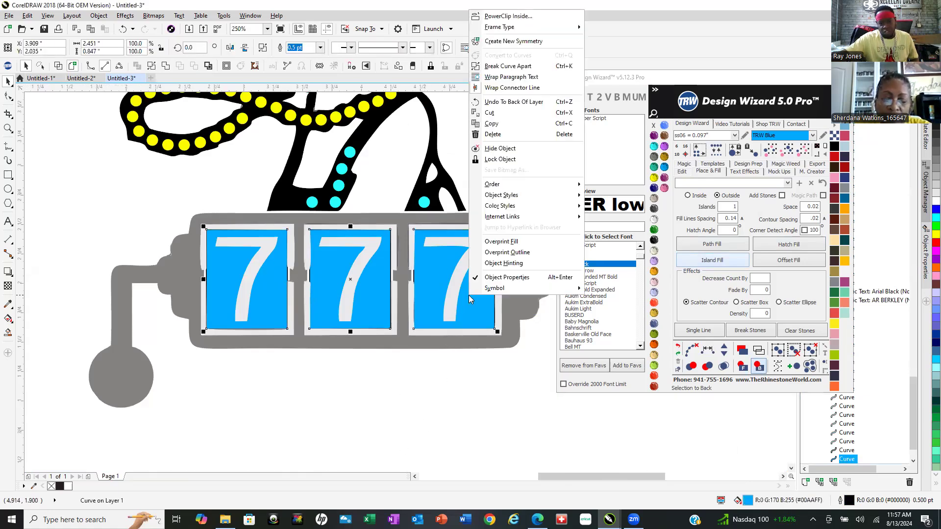
click(514, 65)
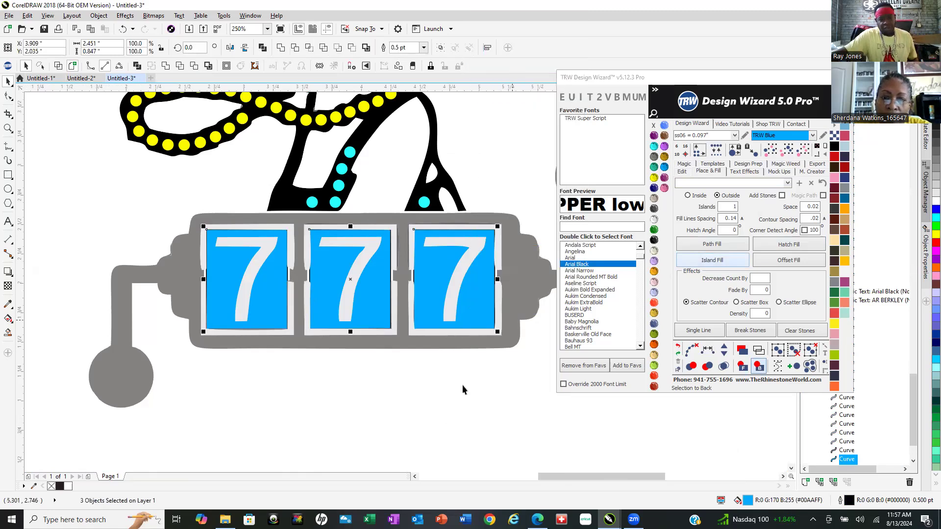
click(374, 325)
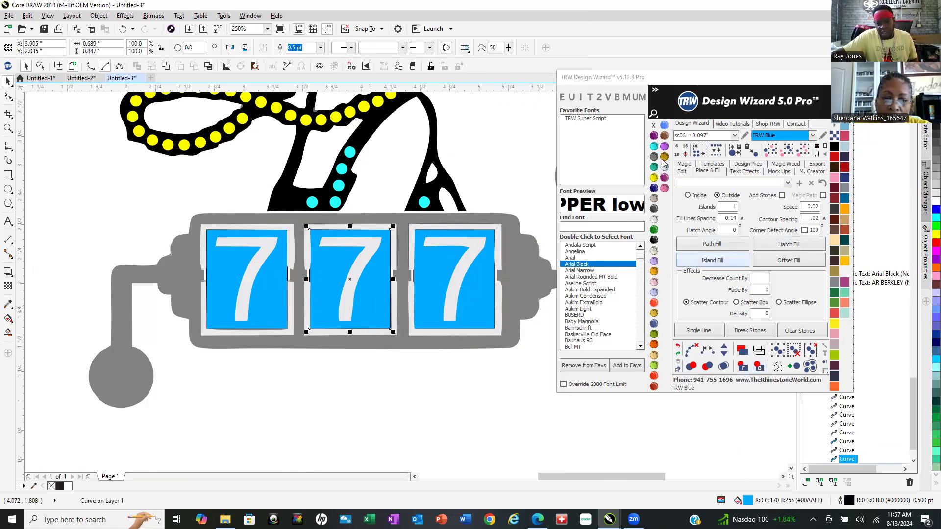
click(654, 135)
click(475, 316)
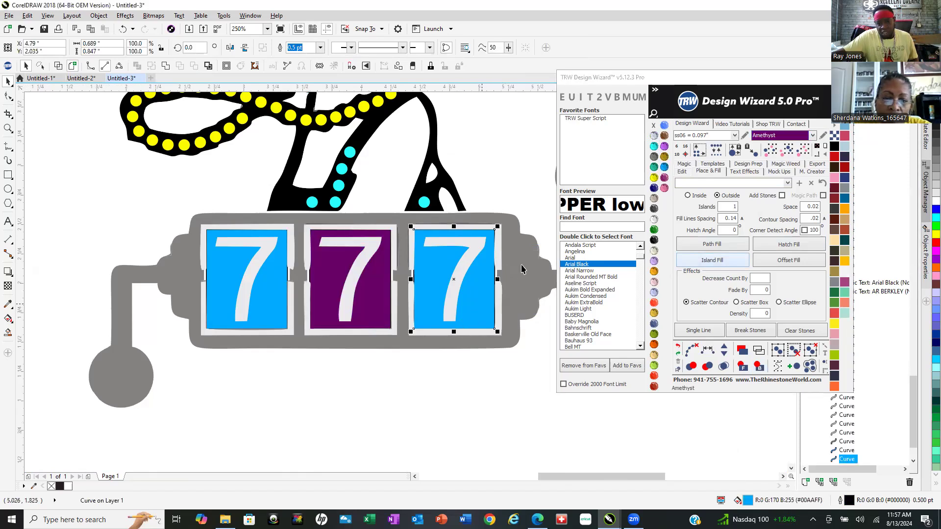
click(654, 177)
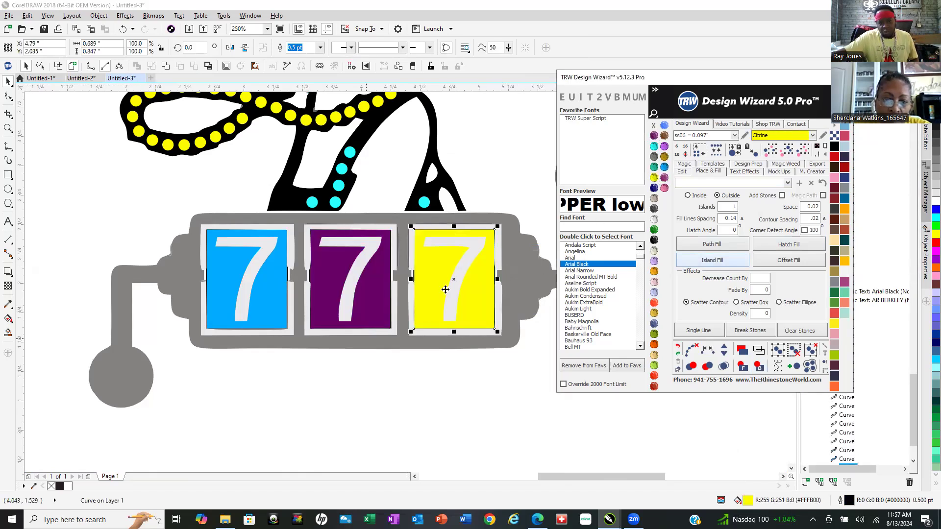
click(431, 414)
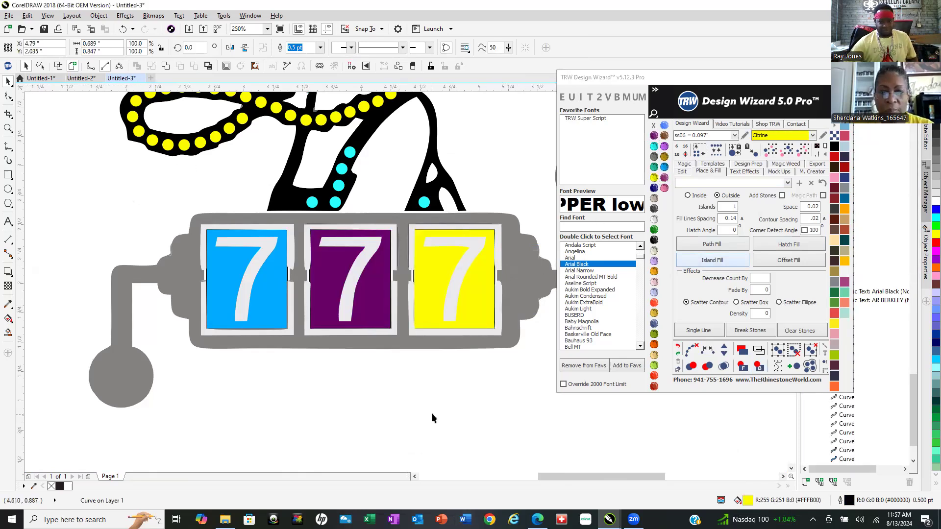
Weld the three 7 digits into one curve and fill it with Jet Black.
click(263, 243)
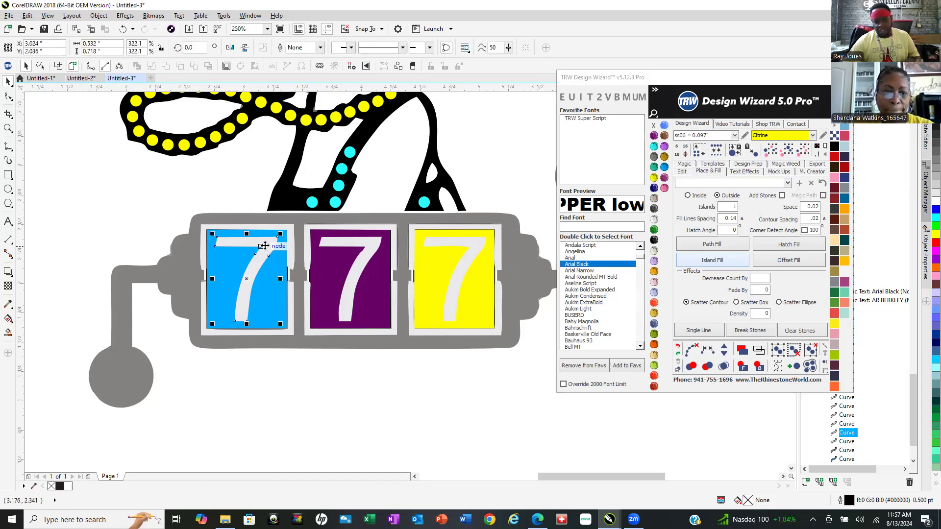
shift+click(373, 243)
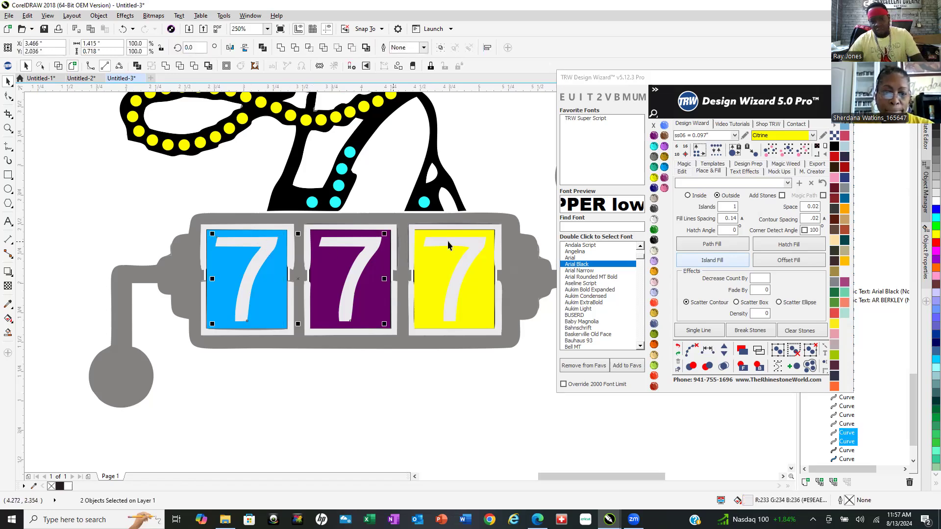
shift+click(475, 253)
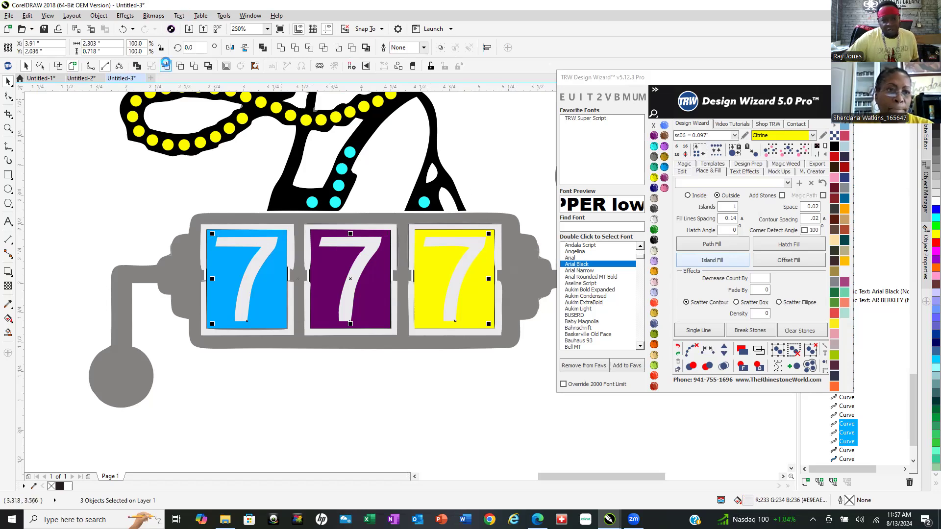
click(166, 66)
click(654, 239)
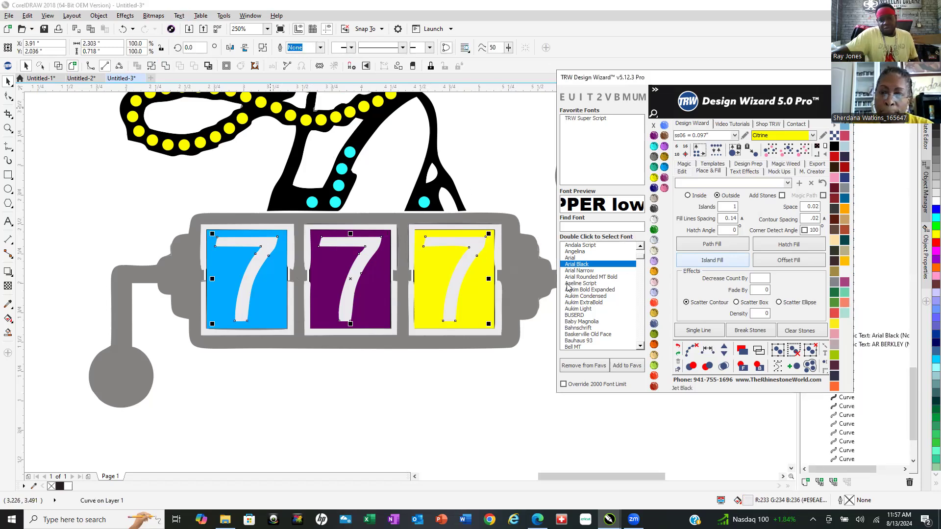
Fill the slot machine's grey body with Jet Black.
click(524, 293)
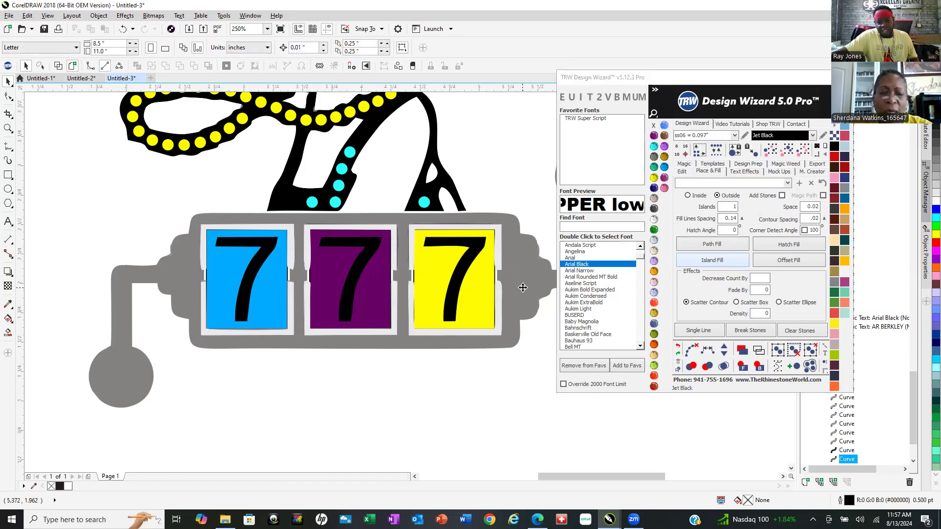
click(654, 240)
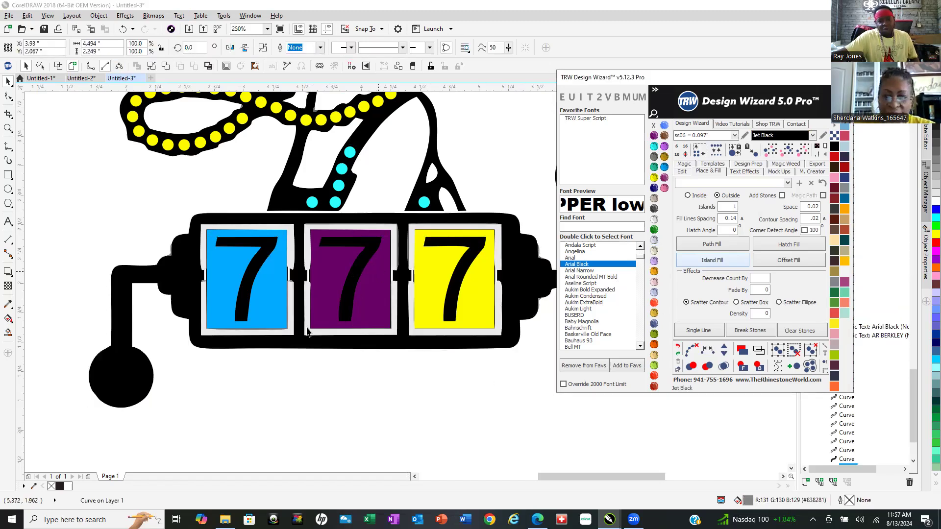
scroll(271, 351, down, 2)
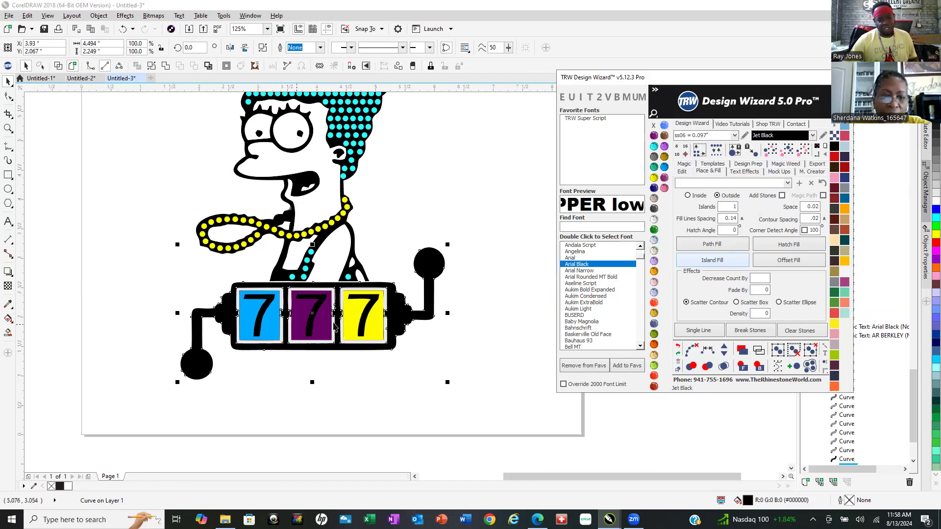
Fill the upper frame piece around the purple reel with Red Siam and its lower frame piece with Peridot.
scroll(333, 323, up, 1)
scroll(326, 265, up, 2)
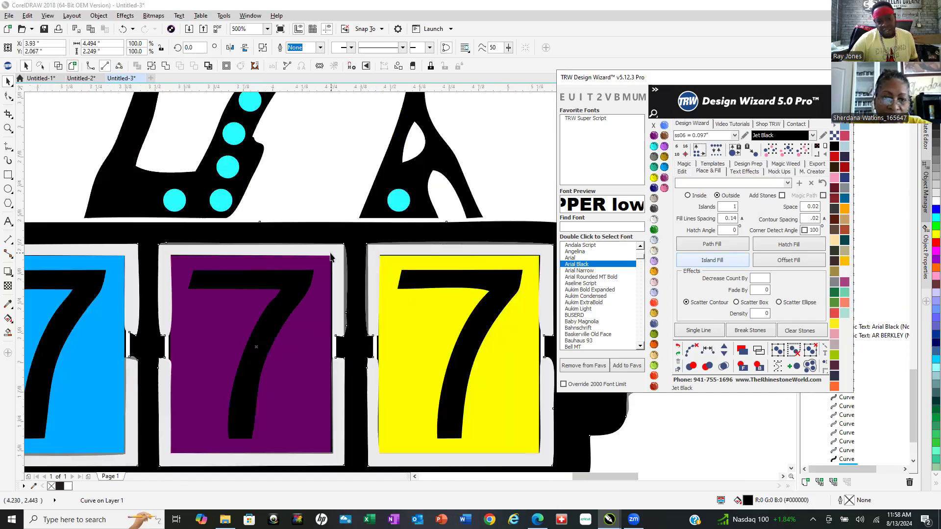
click(346, 242)
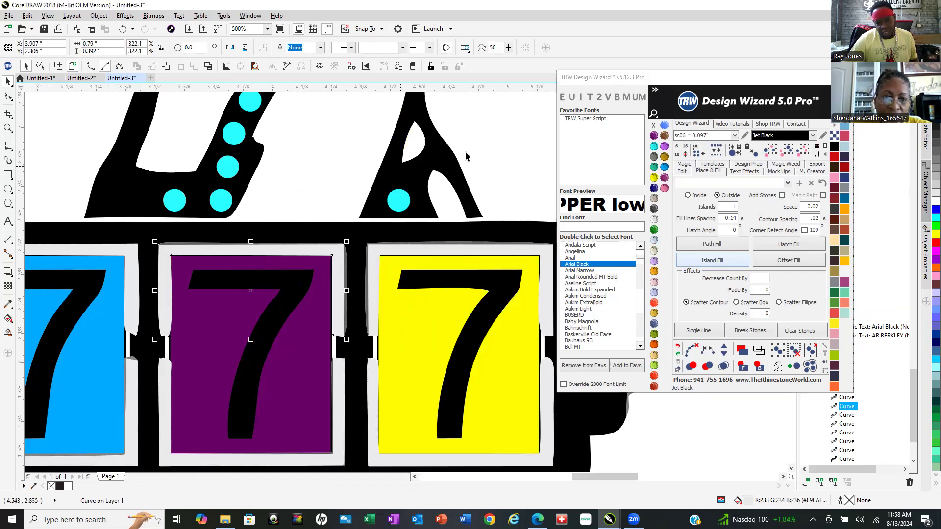
click(500, 160)
click(334, 252)
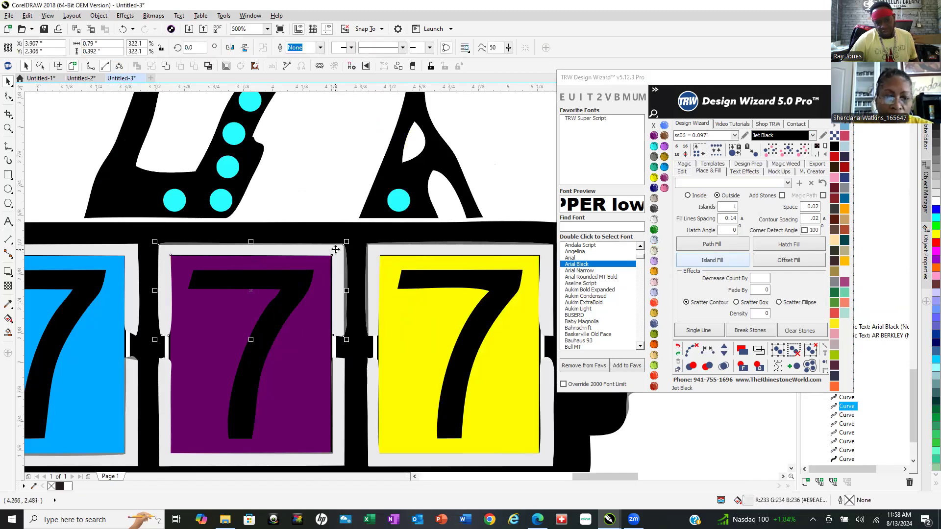
key(F3)
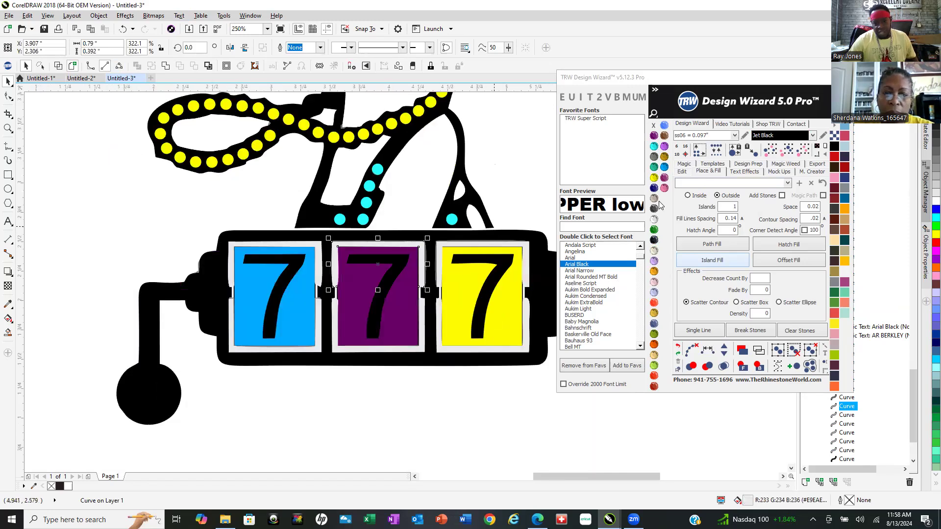
click(654, 386)
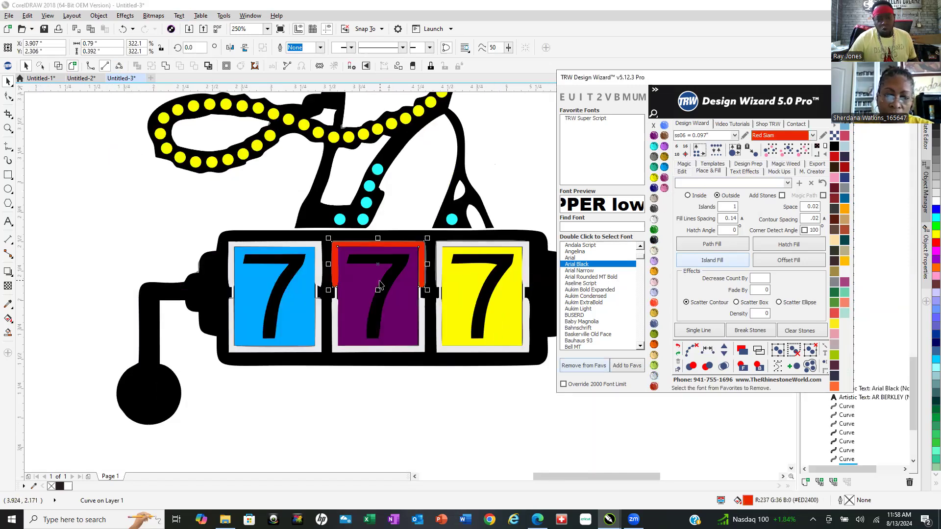
click(419, 340)
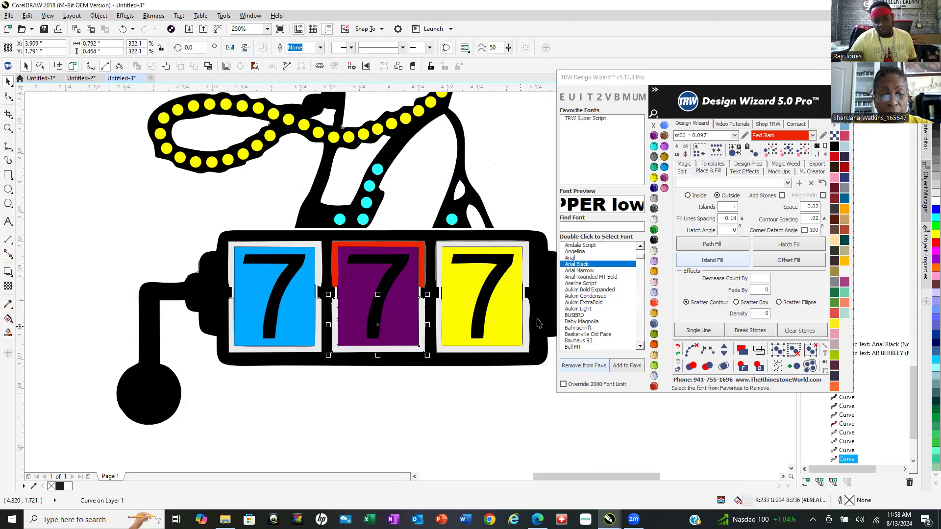
click(654, 365)
click(325, 393)
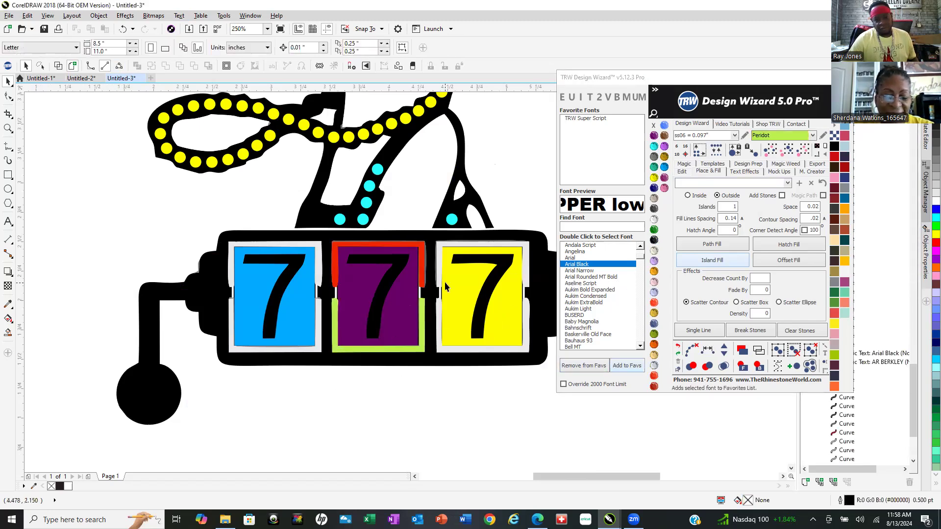
Delete the red and green frame pieces and the dark grey shadow pieces around the purple reel.
scroll(445, 286, up, 3)
scroll(385, 313, up, 3)
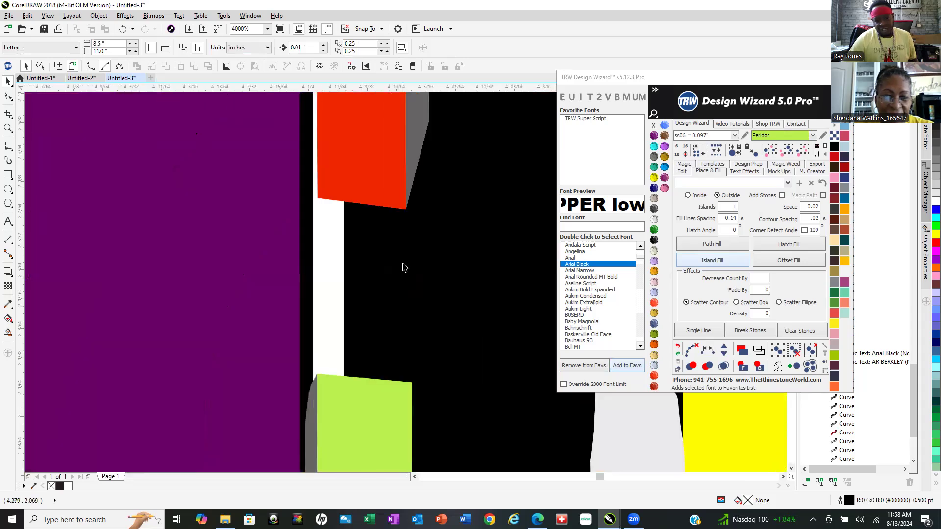
click(424, 129)
scroll(434, 245, down, 4)
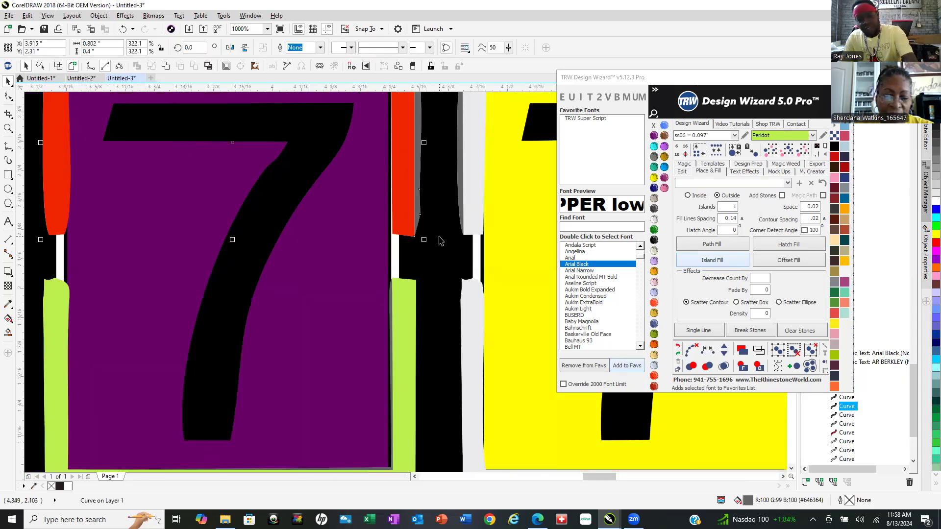
click(440, 240)
scroll(415, 201, up, 3)
scroll(458, 174, down, 4)
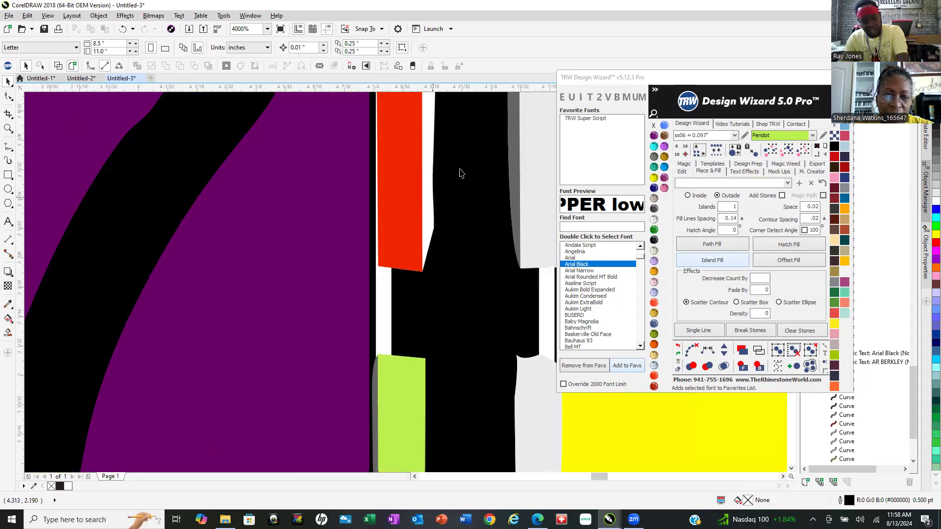
click(420, 189)
key(ctrl+z)
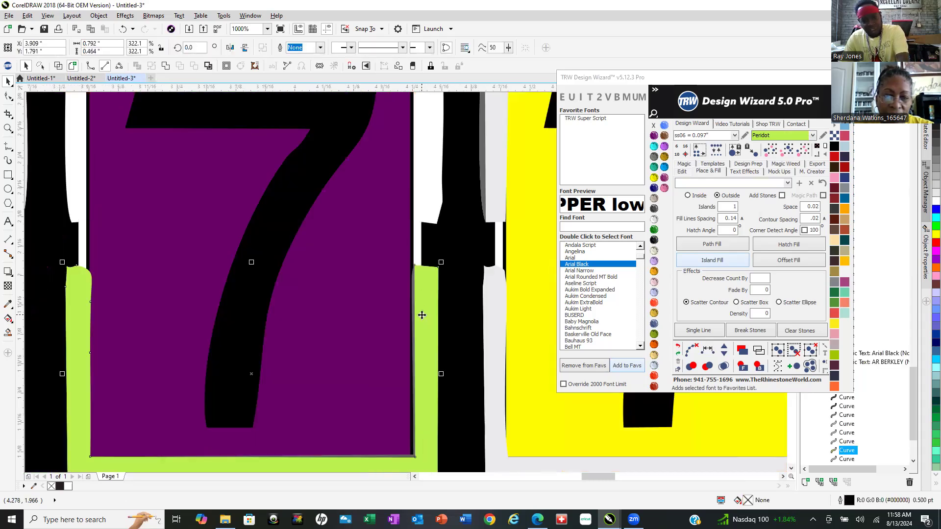
key(ctrl+z)
scroll(265, 249, down, 4)
scroll(285, 238, up, 2)
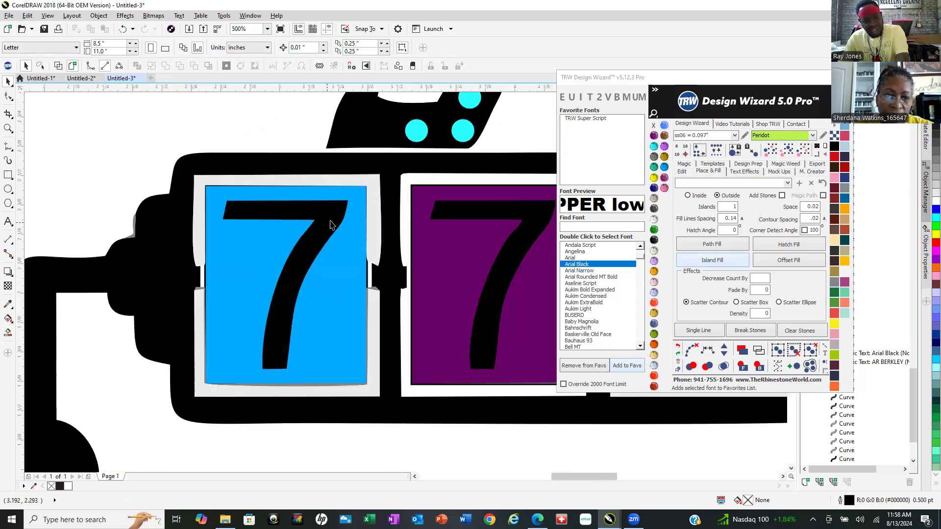
Delete the upper and lower light grey frame pieces and the leftover grey shadow around the blue reel.
click(377, 218)
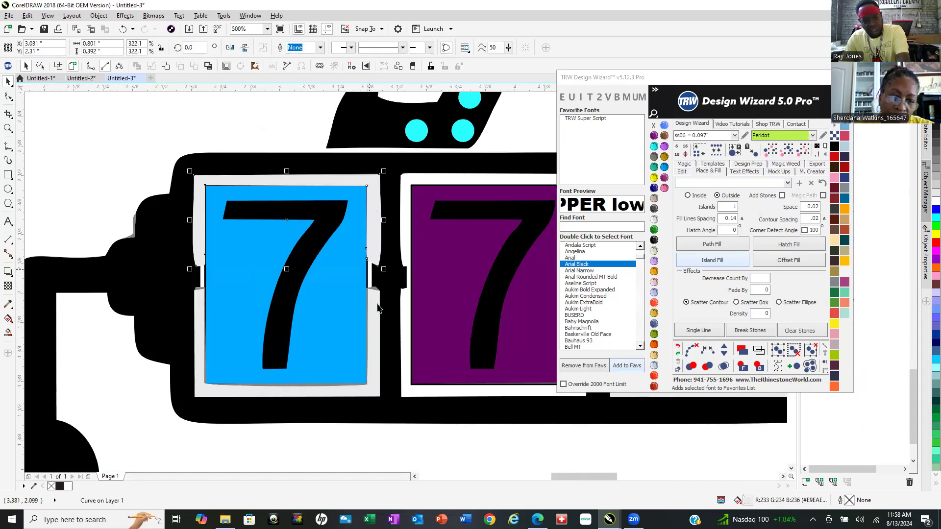
click(375, 289)
key(Escape)
scroll(375, 294, up, 6)
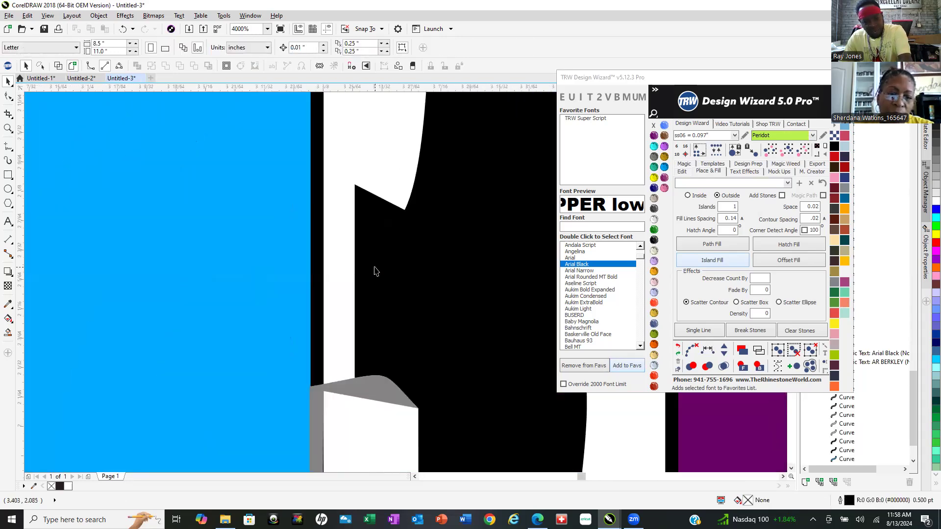
scroll(378, 382, down, 4)
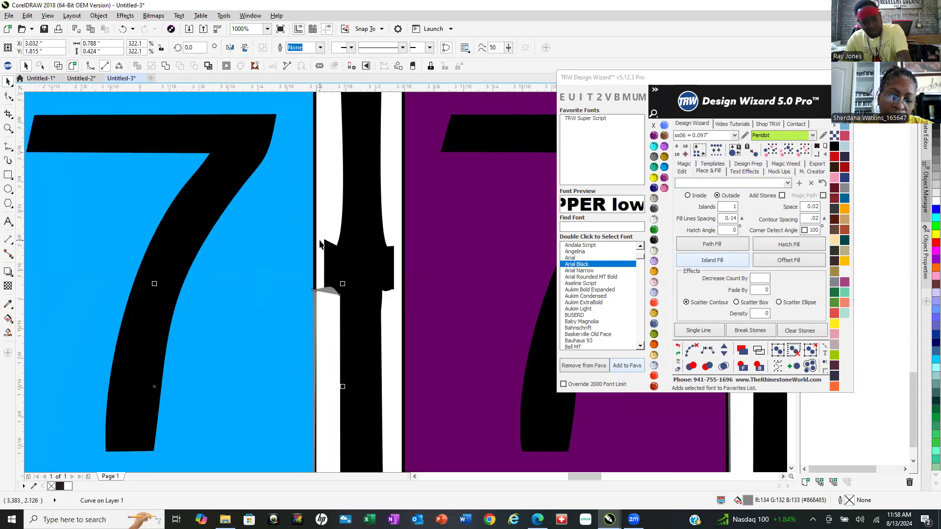
scroll(290, 279, down, 4)
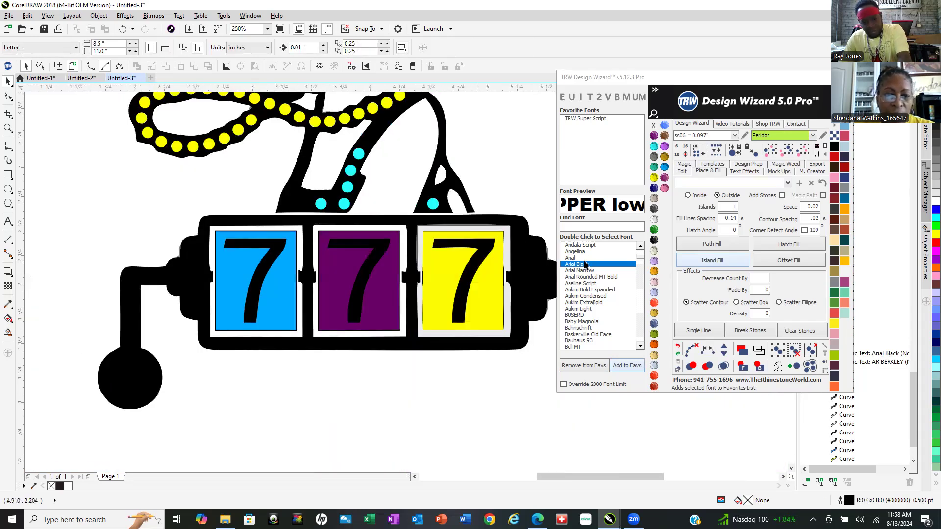
Delete the upper light grey frame piece around the yellow reel.
scroll(508, 240, up, 2)
scroll(508, 240, up, 4)
click(509, 241)
key(Delete)
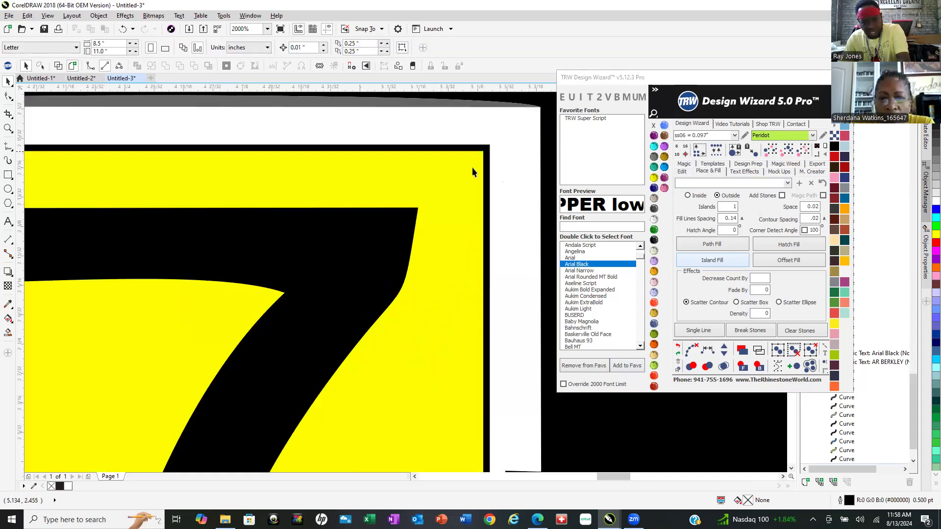
Combine the dark grey shadow around the yellow reel with the black slot machine body.
scroll(472, 167, down, 4)
scroll(373, 195, up, 2)
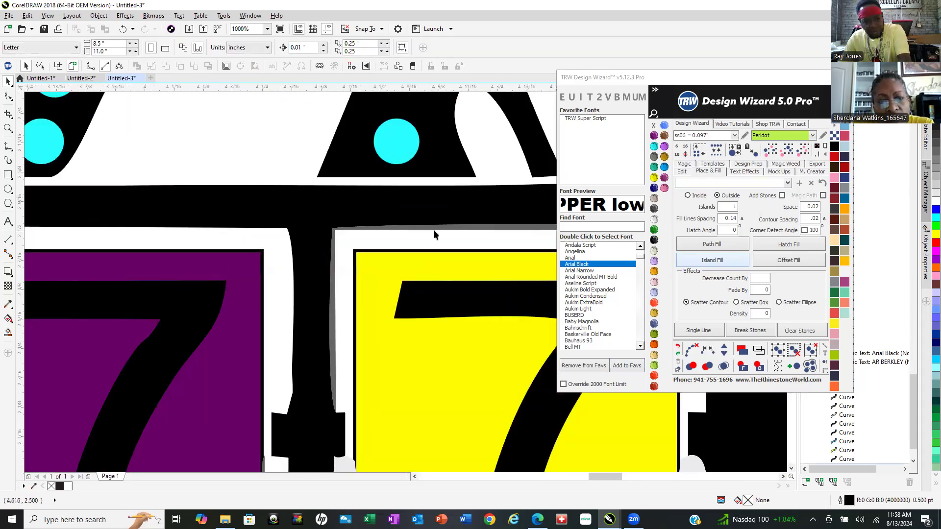
scroll(414, 234, up, 4)
click(447, 212)
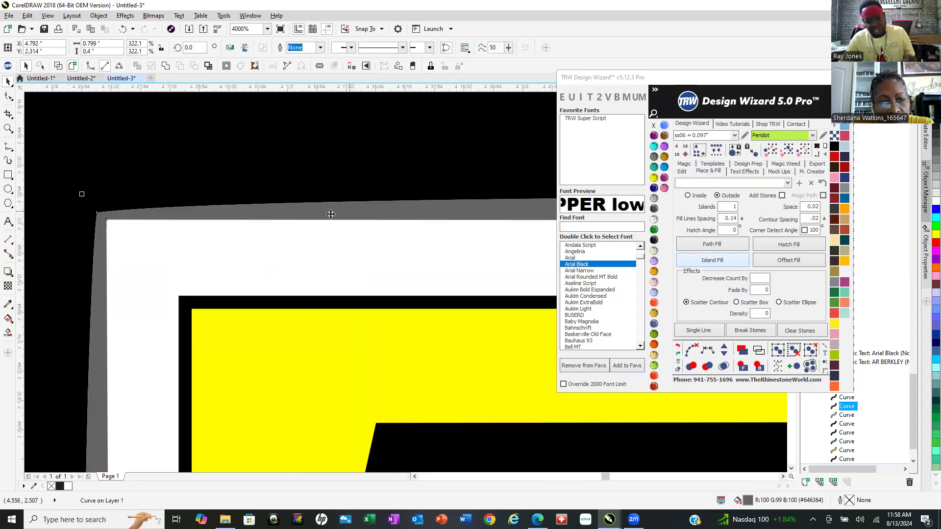
scroll(289, 226, down, 4)
scroll(289, 230, down, 3)
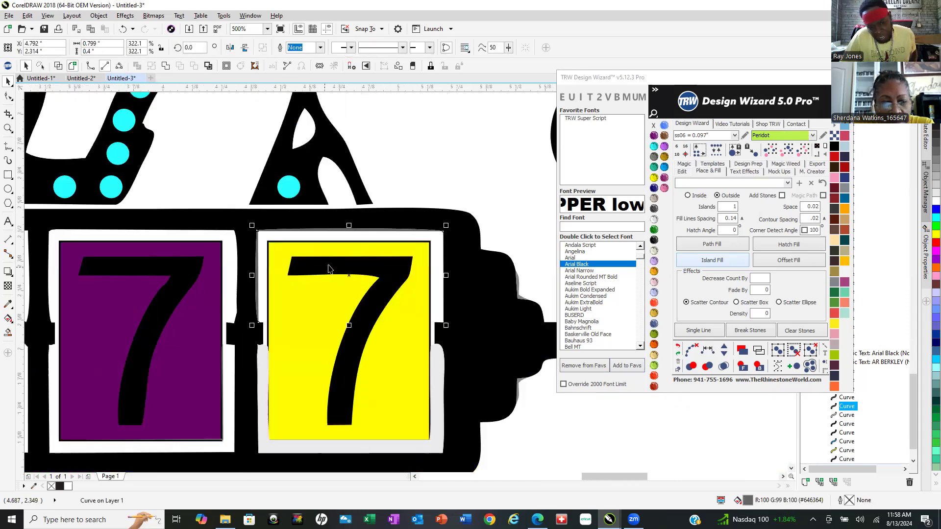
scroll(354, 222, up, 5)
scroll(428, 218, down, 2)
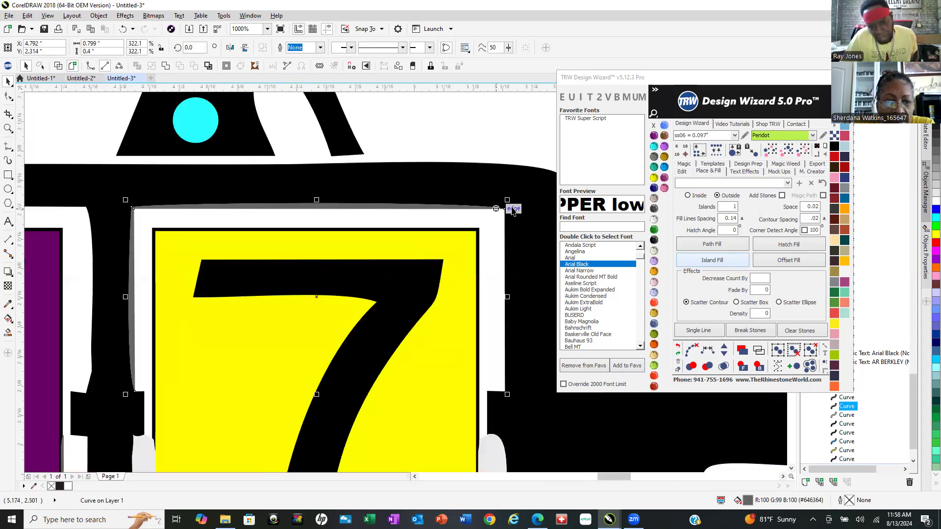
shift+click(459, 179)
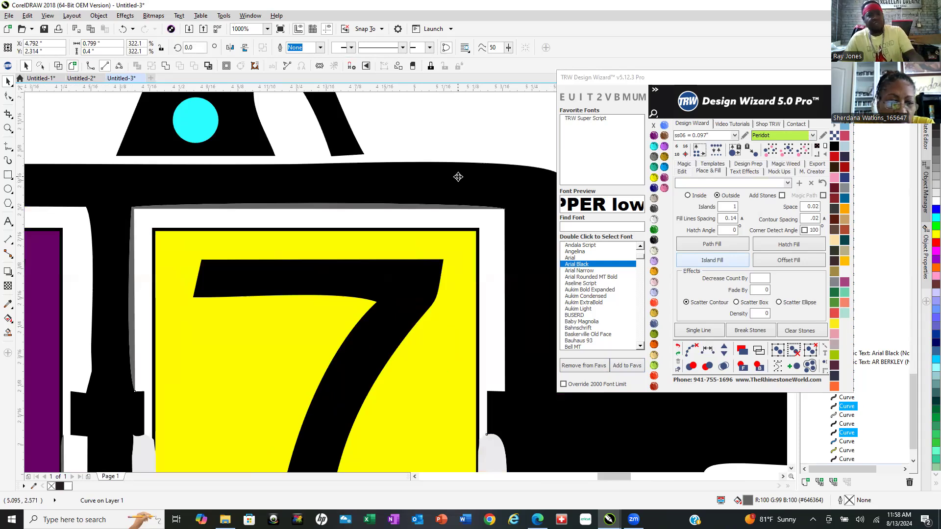
right_click(458, 178)
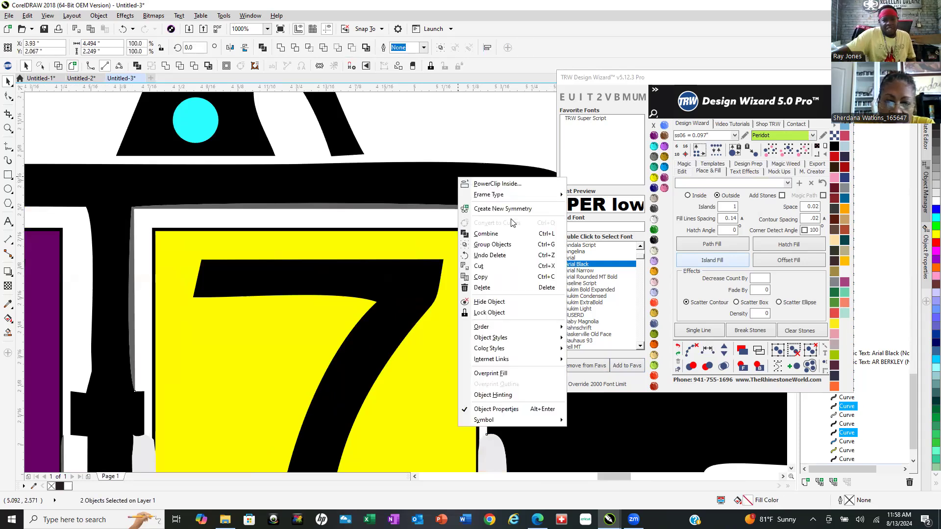
click(486, 234)
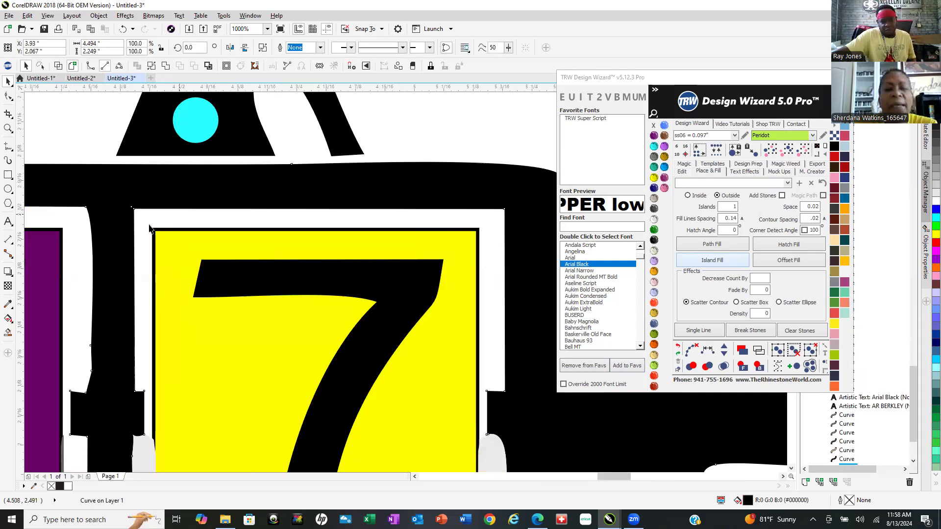
scroll(463, 191, down, 2)
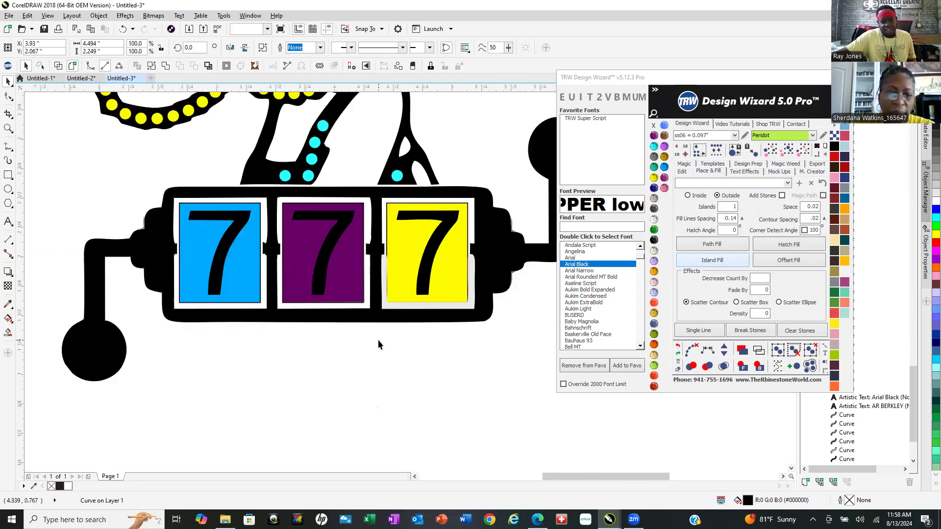
click(378, 340)
Delete the lower light grey frame piece around the yellow reel.
scroll(378, 339, up, 5)
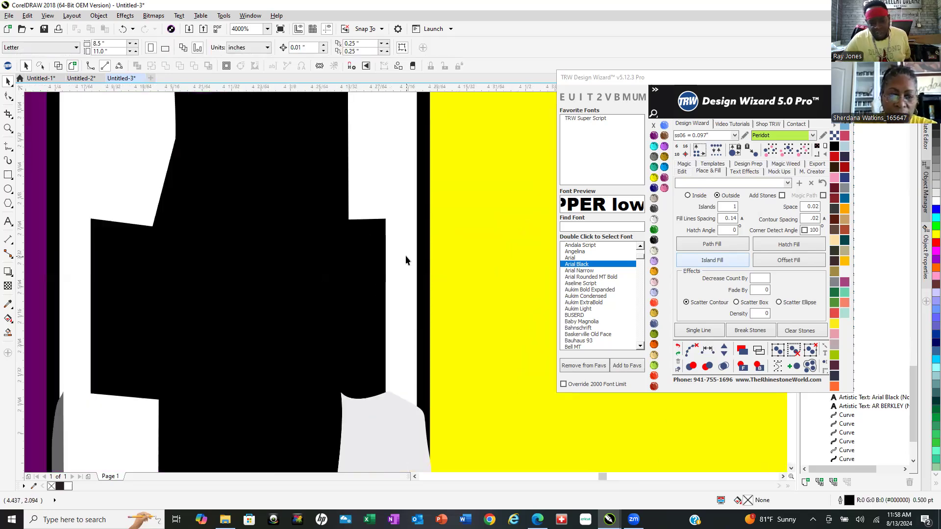
scroll(406, 260, down, 2)
click(380, 306)
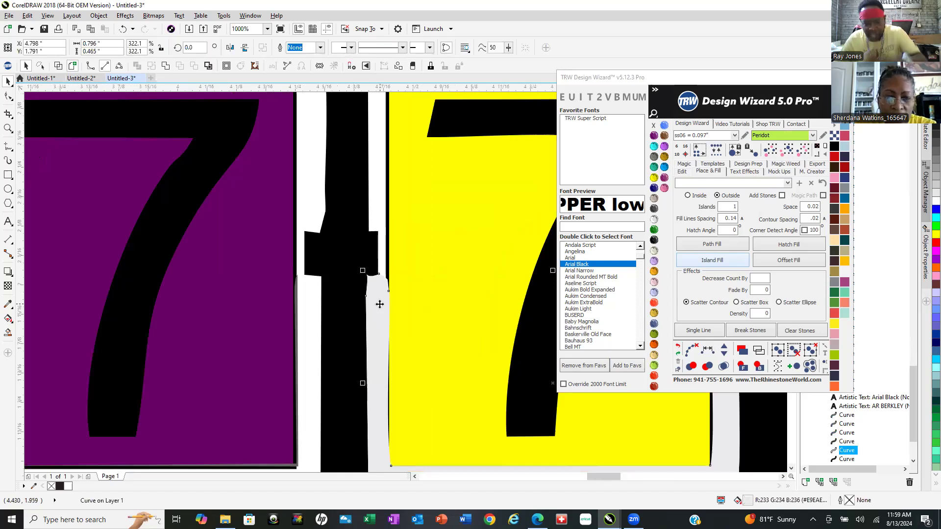
key(Delete)
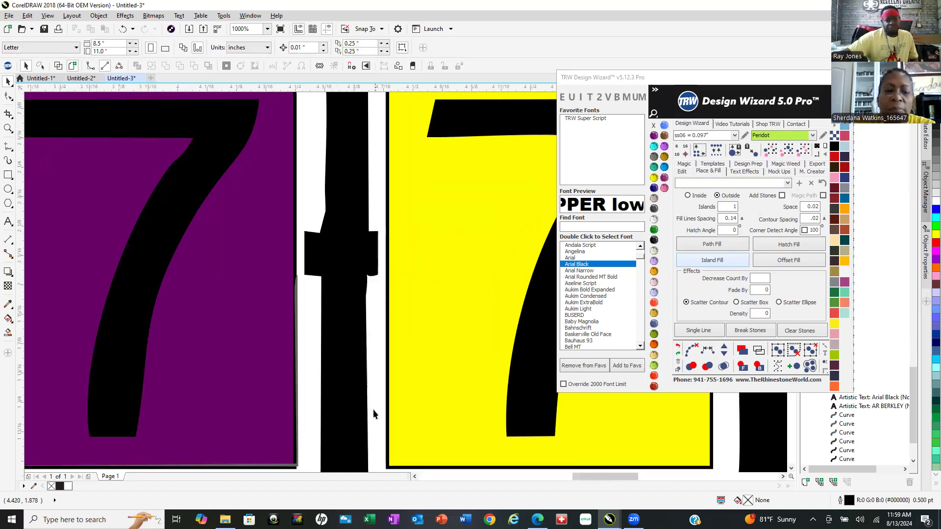
scroll(359, 366, down, 2)
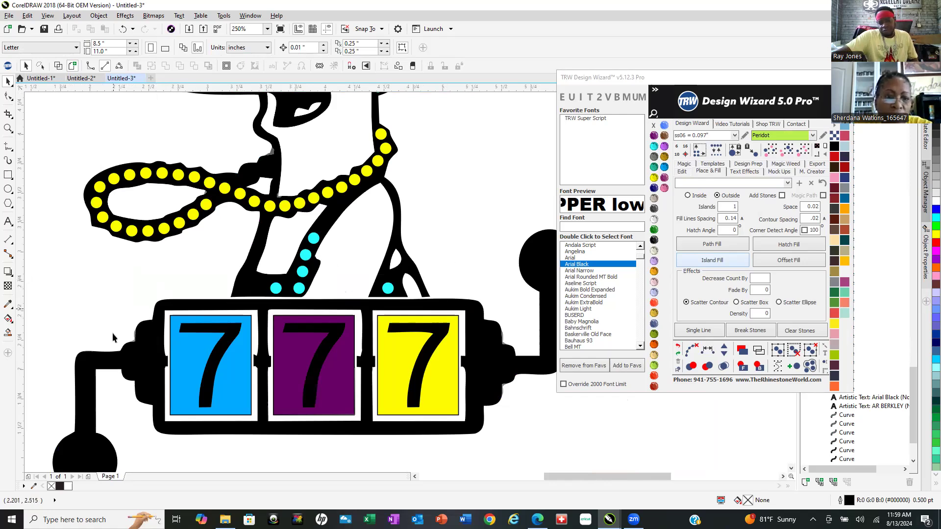
Remove the outlines from the yellow, purple and blue reel backgrounds.
scroll(332, 390, up, 1)
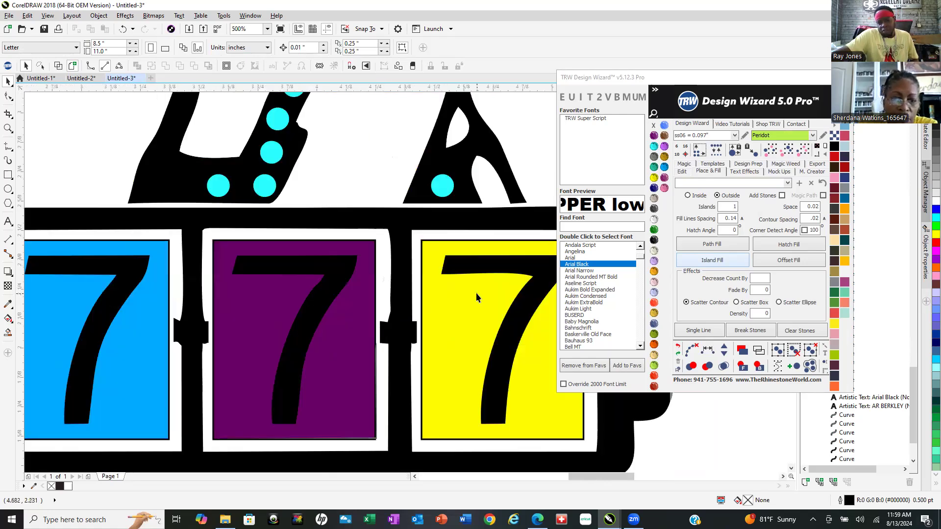
click(462, 320)
shift+click(349, 361)
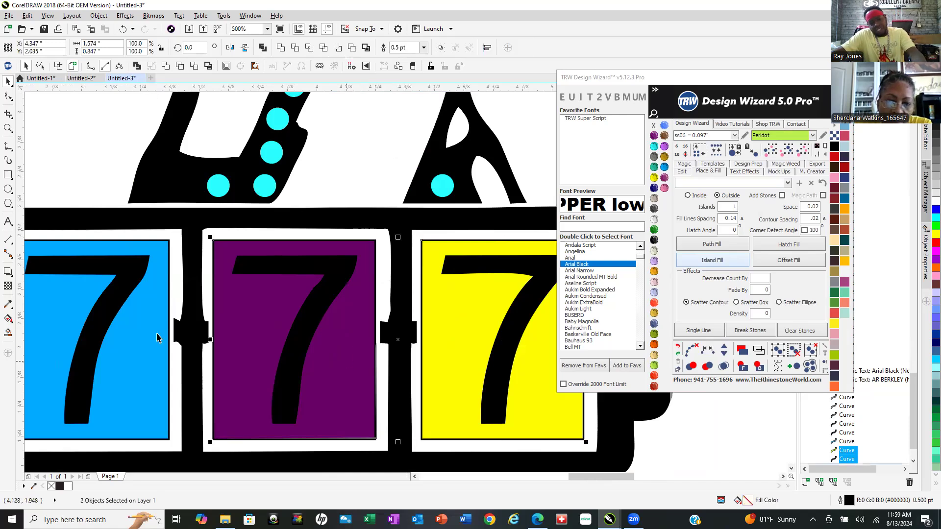
shift+click(136, 379)
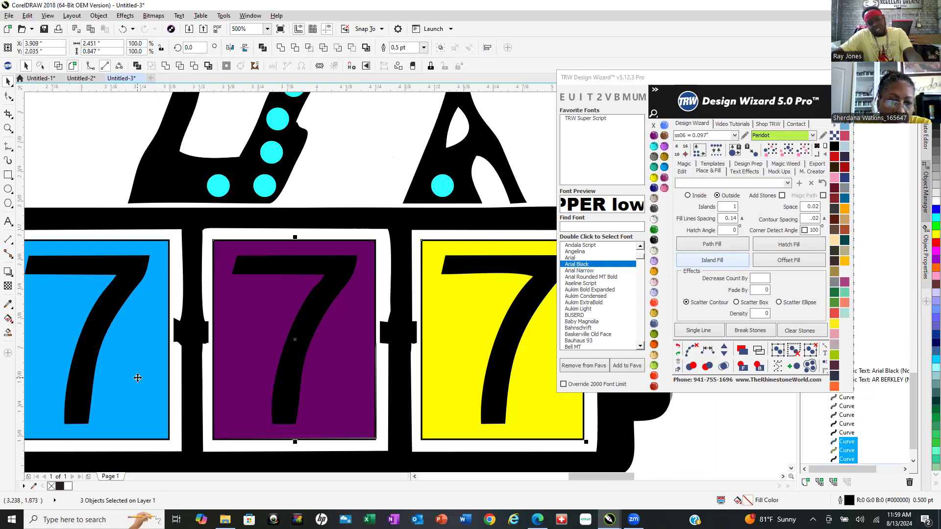
right_click(653, 127)
scroll(305, 398, down, 2)
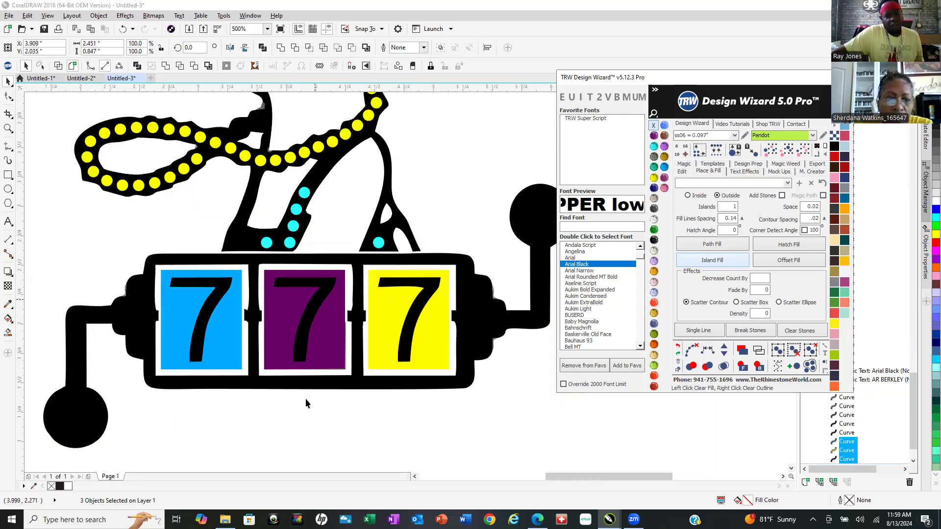
scroll(305, 399, down, 3)
click(423, 278)
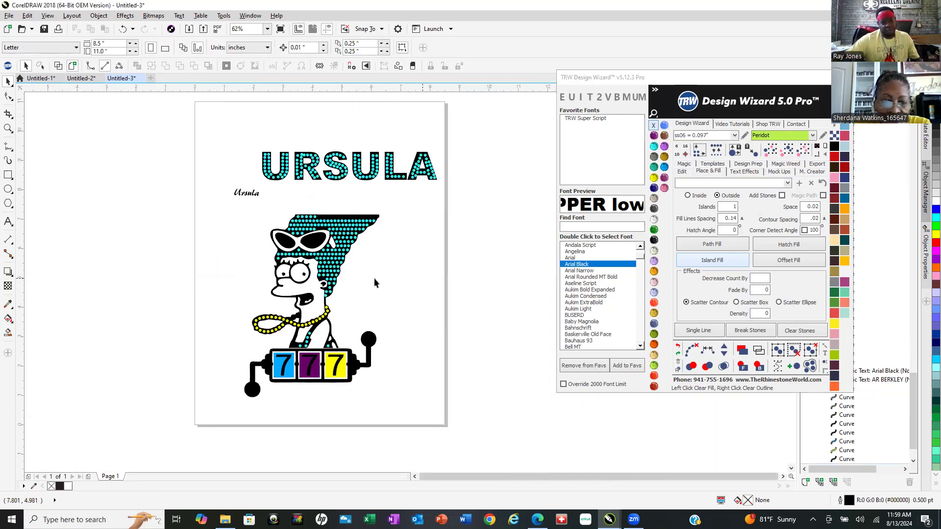
Move the last stone of the hair's short top row across to the far pointed corner of the hair.
scroll(365, 205, up, 2)
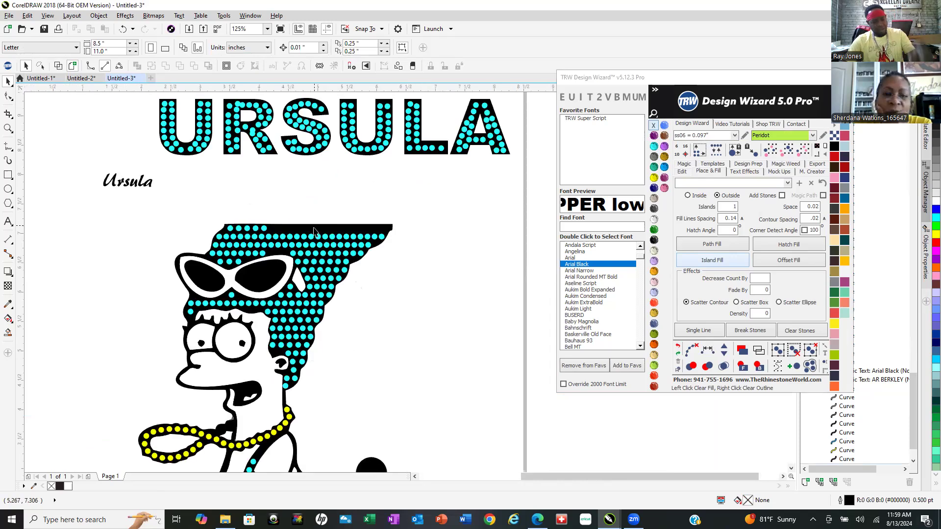
scroll(348, 230, up, 1)
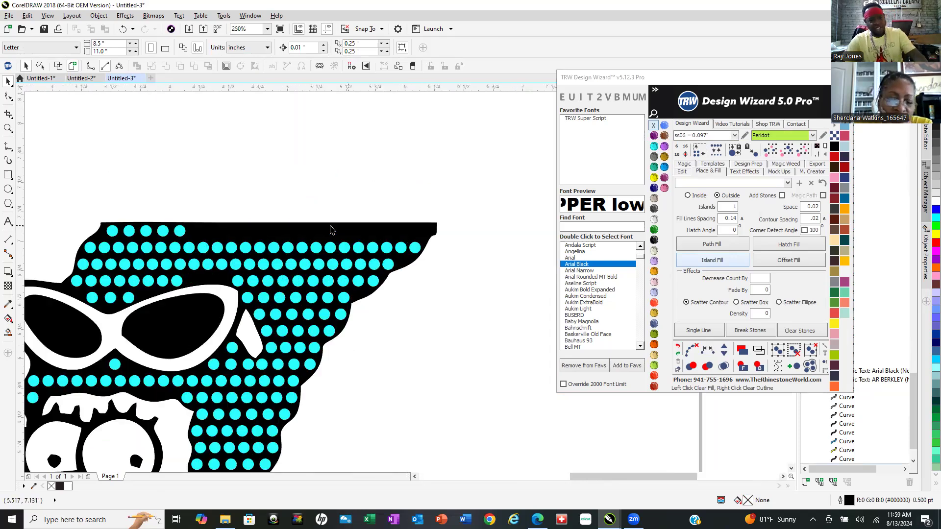
click(179, 231)
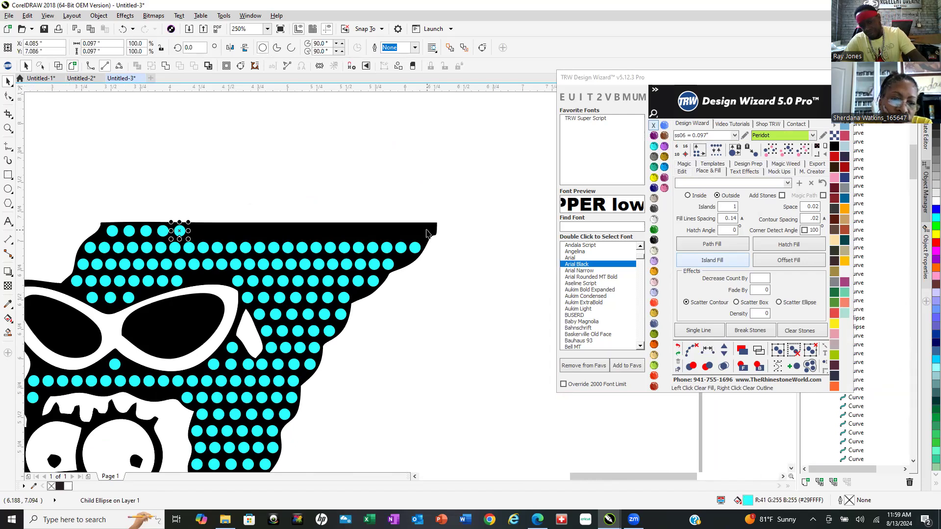
drag(201, 234, 418, 230)
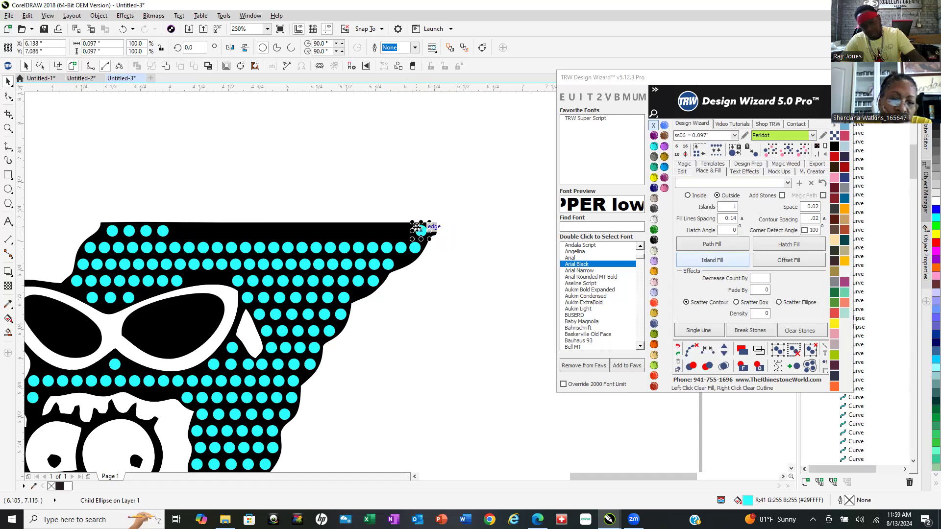
drag(120, 223, 203, 247)
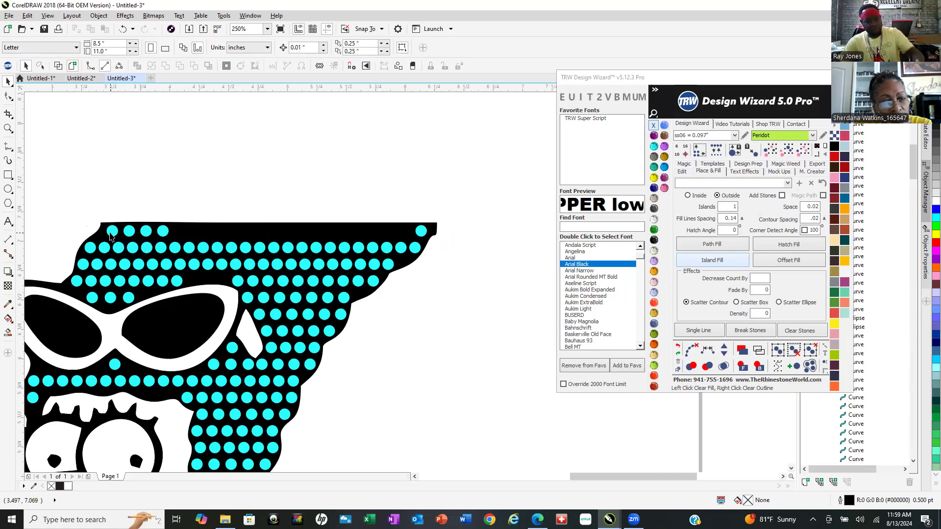
click(129, 231)
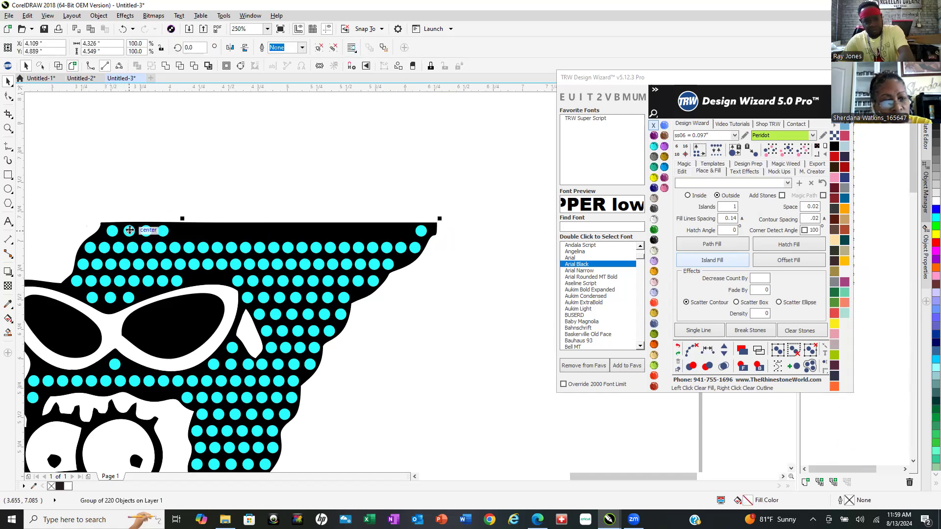
key(Delete)
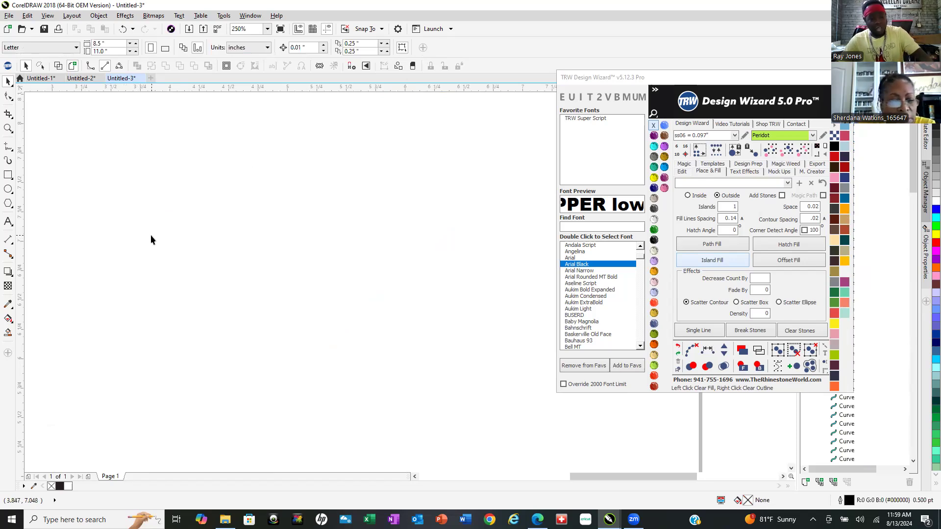
key(ctrl+z)
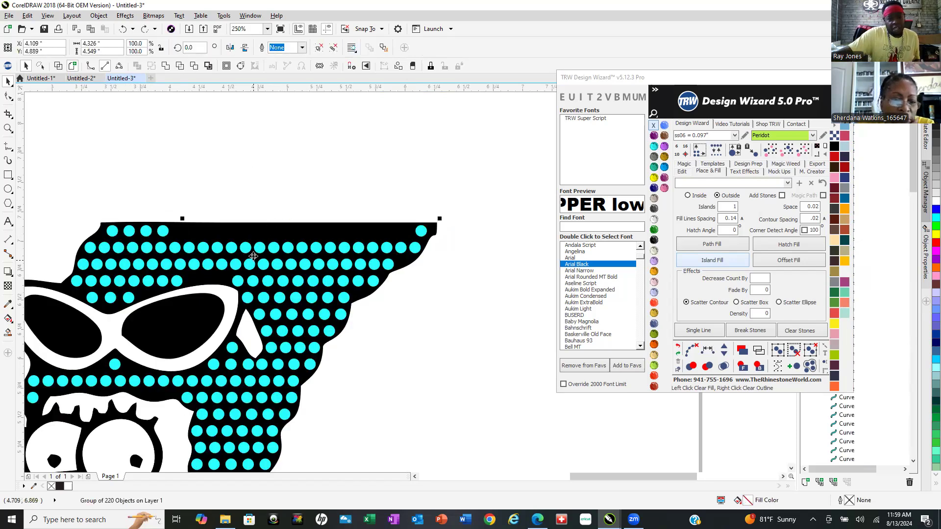
Ungroup all the stones in the character's hair.
right_click(254, 256)
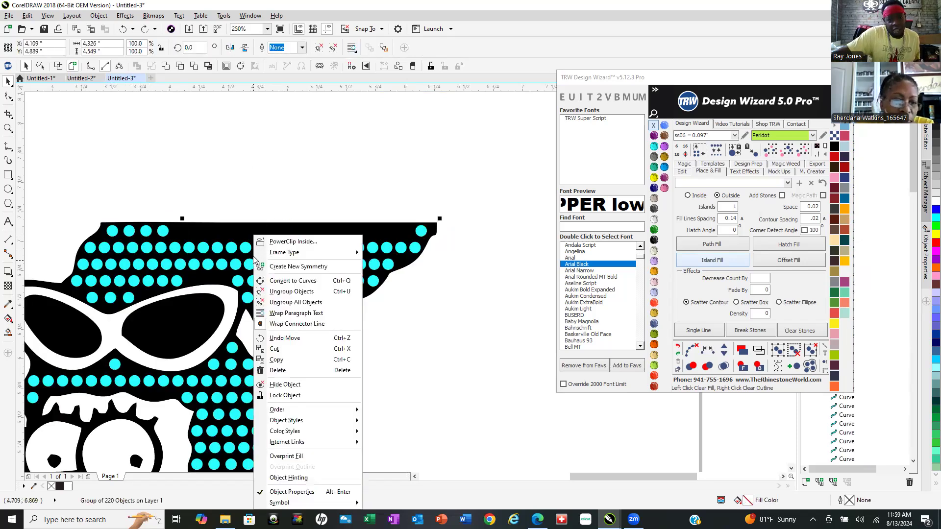
click(320, 303)
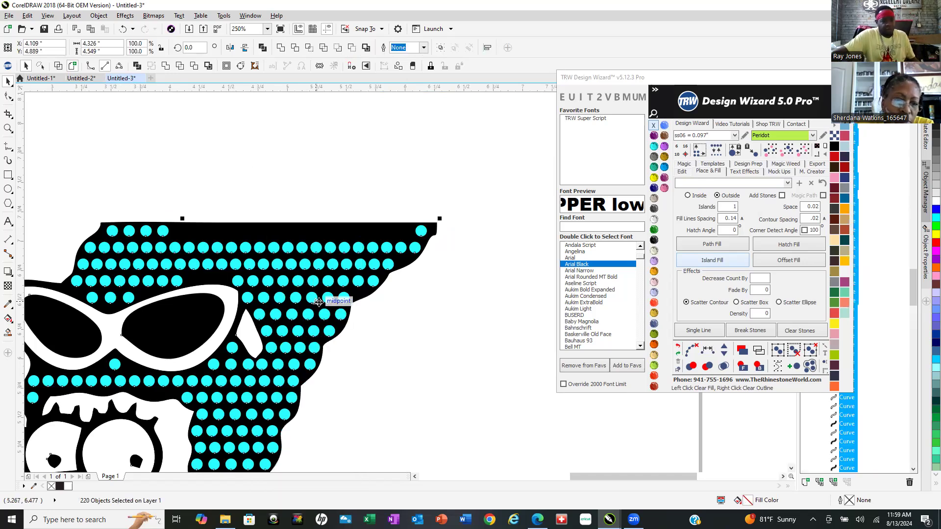
click(321, 199)
scroll(318, 216, down, 3)
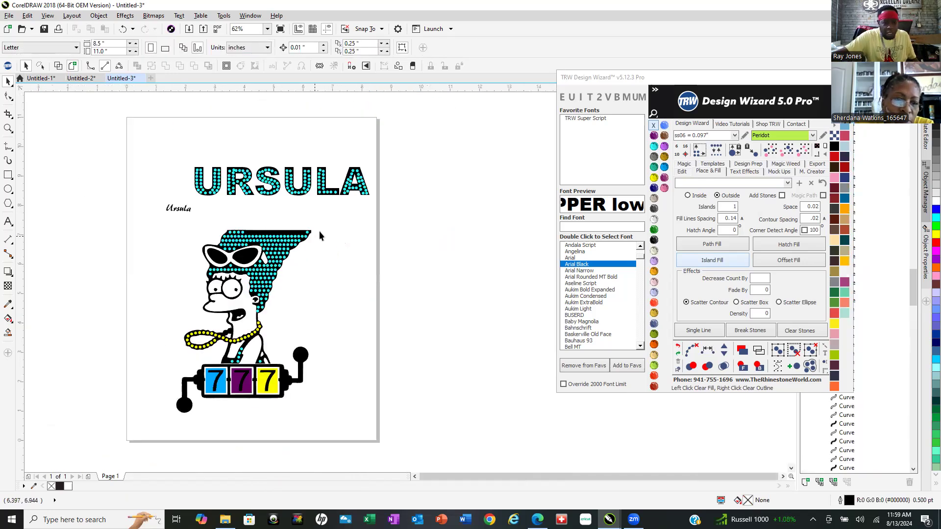
Delete the three inner stones of the hair's top row, keeping only the stone at each end.
scroll(244, 229, up, 3)
drag(55, 196, 107, 240)
key(Delete)
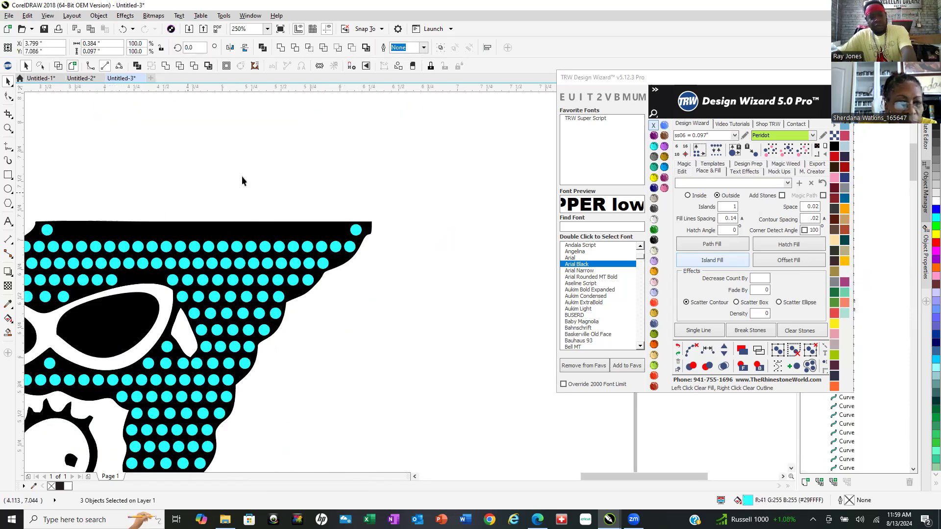
Fill the gap between the two end stones of the hair's top row using Fill Between 2 with .02 spacing.
drag(358, 231, 49, 227)
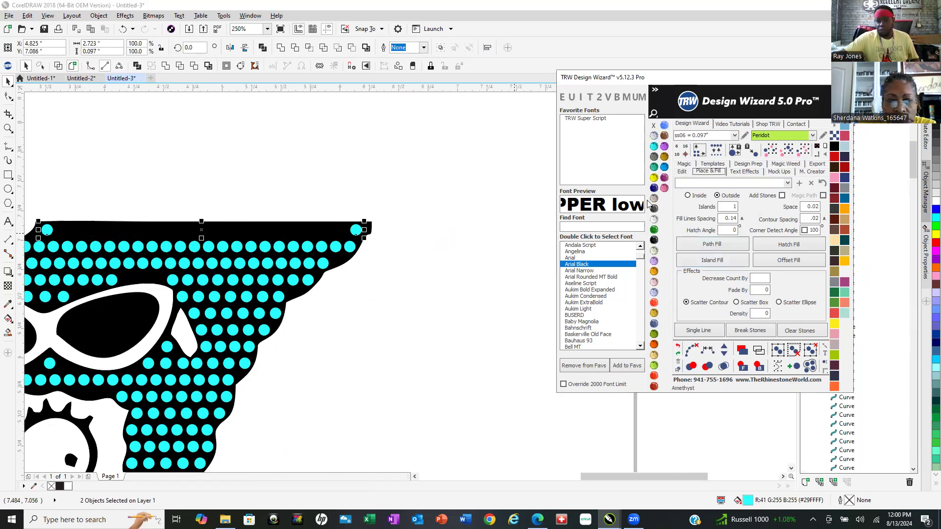
click(682, 165)
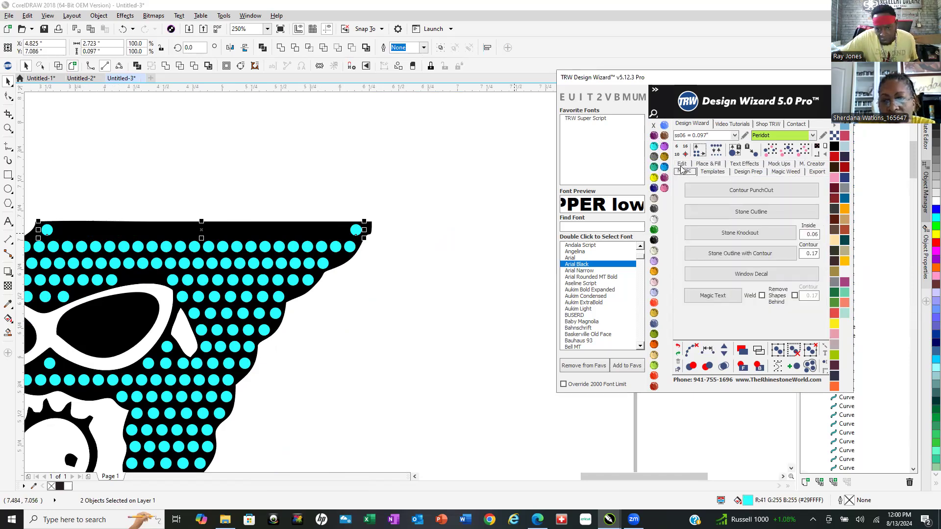
click(682, 165)
click(685, 287)
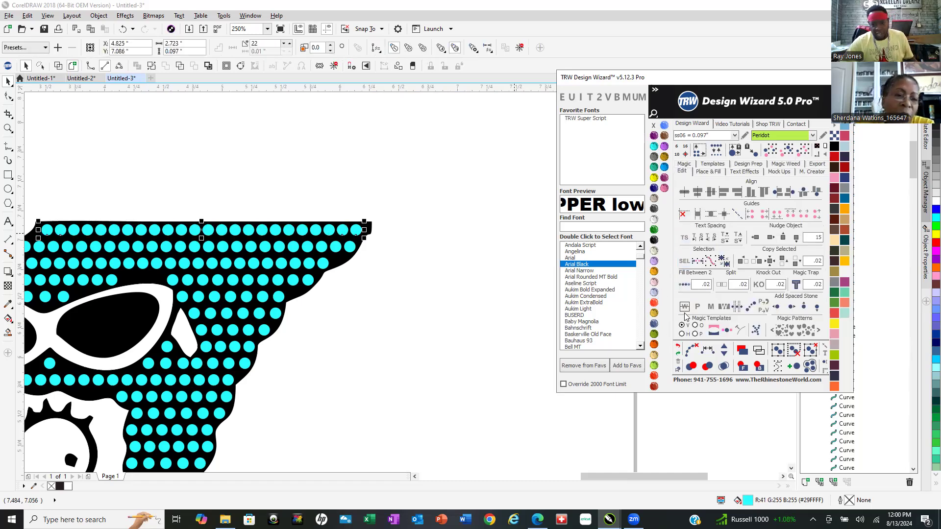
Remove two stones from the new top row, leaving 20 blend steps, and clear its path.
click(724, 353)
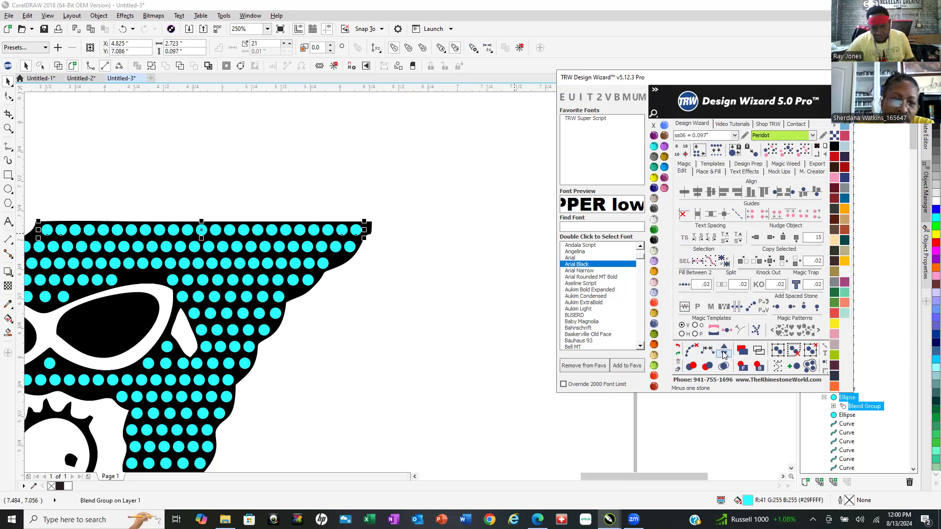
click(724, 353)
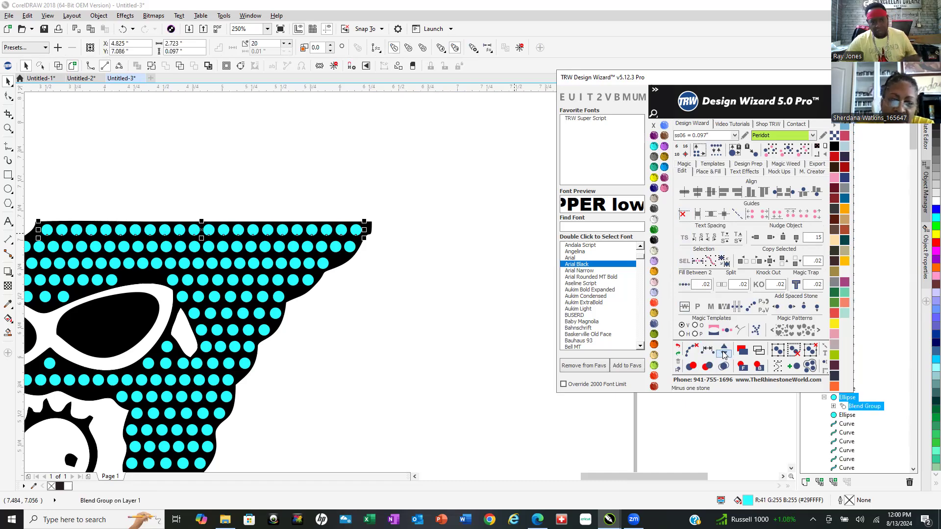
click(691, 349)
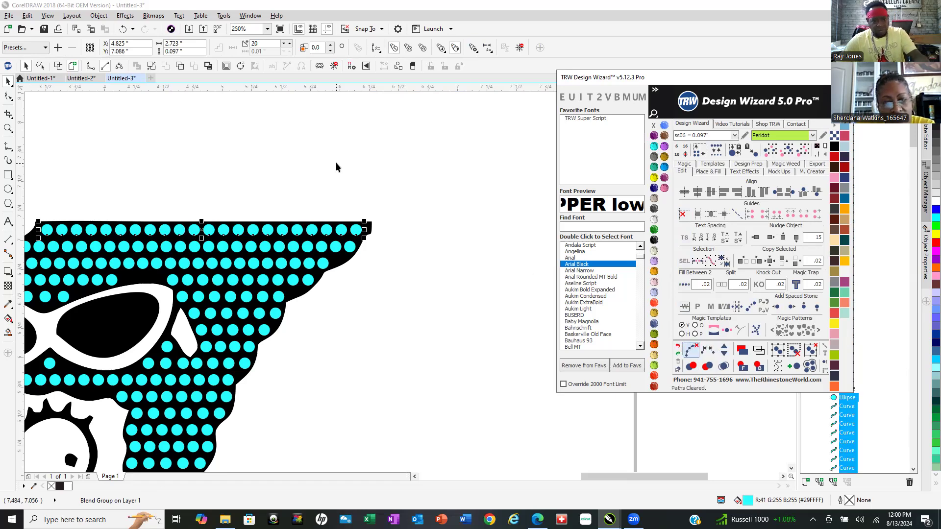
Examine the whole page, including the rhinestoned name lettering, the character's hair and necklace, and the 777 slot machine.
key(Escape)
key(shift+F4)
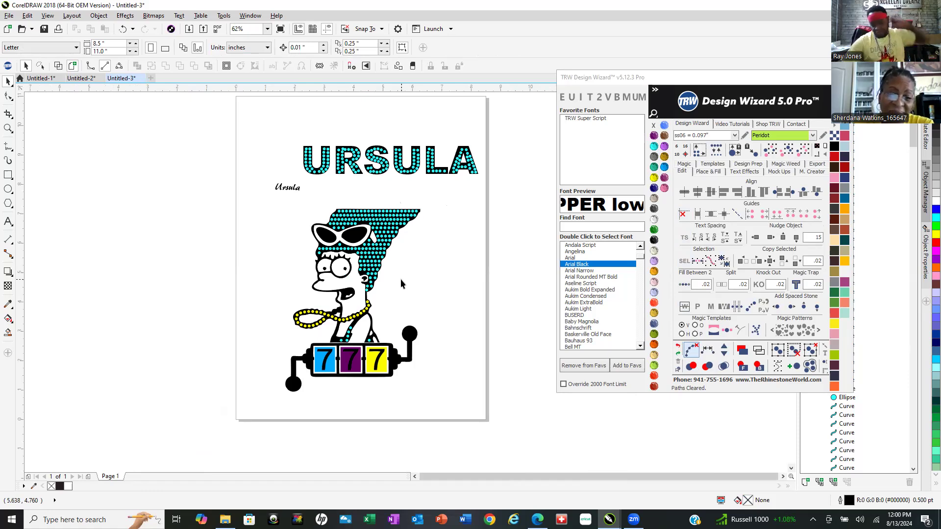
scroll(195, 179, up, 5)
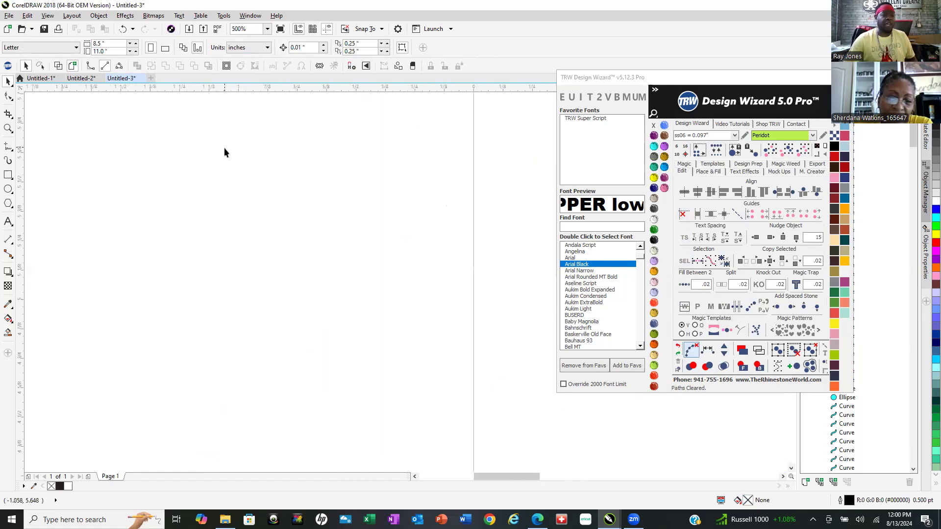
scroll(93, 201, down, 2)
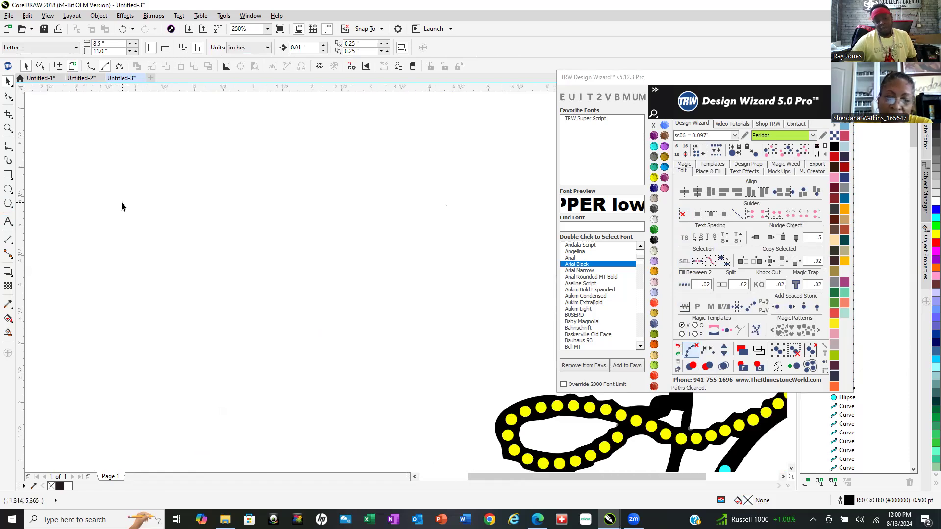
scroll(101, 189, down, 2)
scroll(304, 360, down, 2)
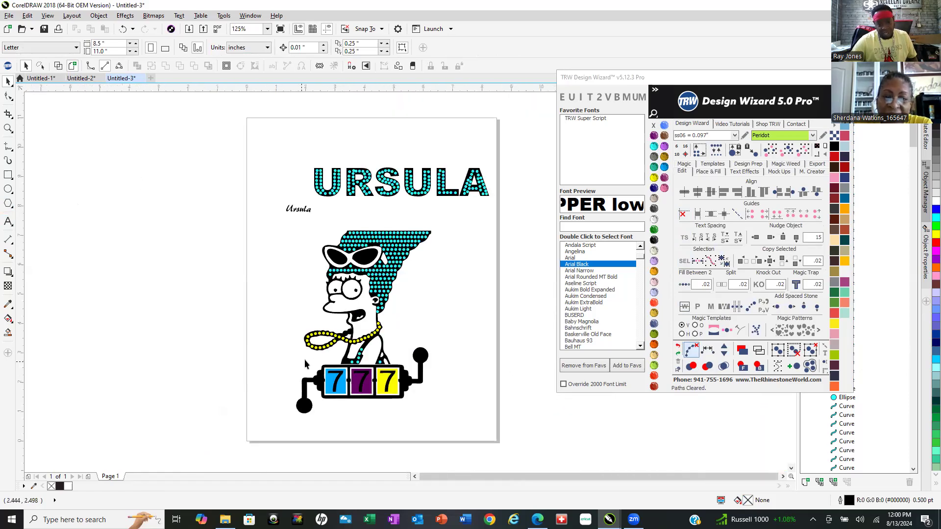
scroll(386, 310, up, 2)
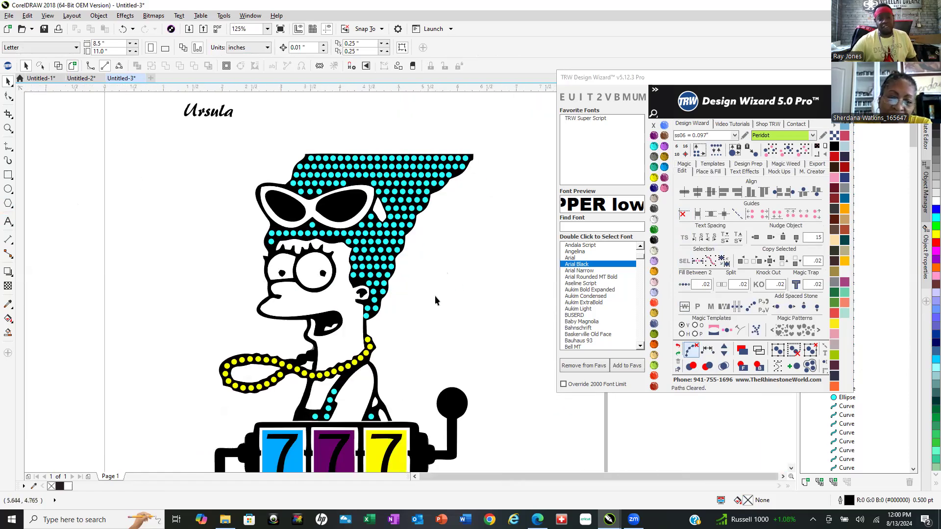
scroll(434, 296, down, 2)
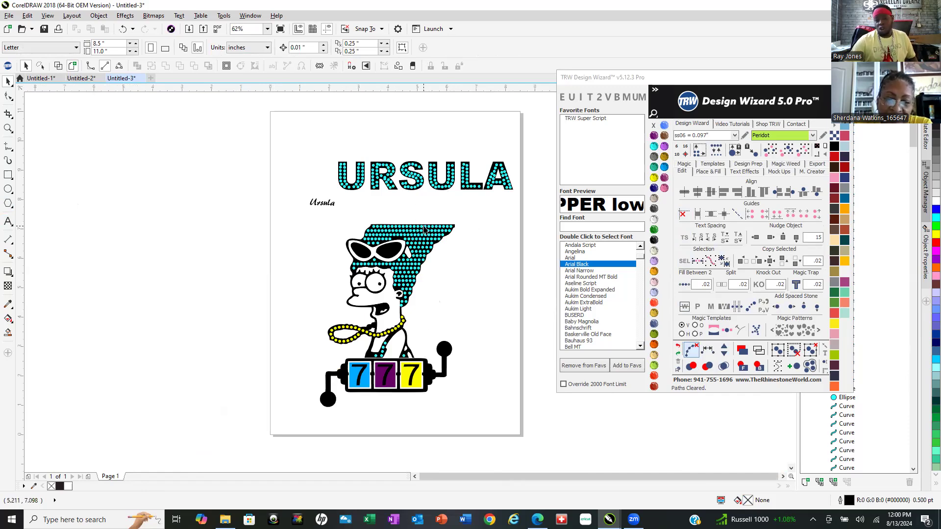
scroll(495, 165, up, 4)
scroll(521, 173, up, 2)
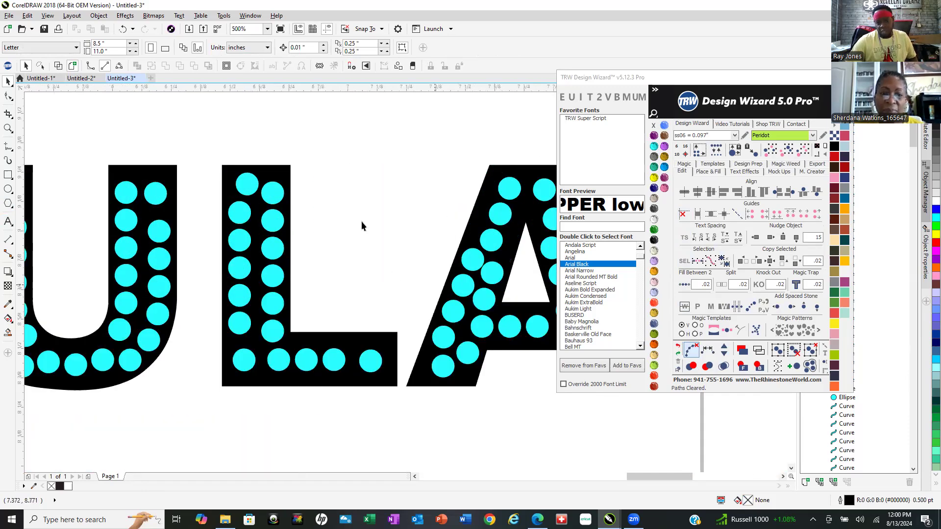
scroll(406, 224, down, 4)
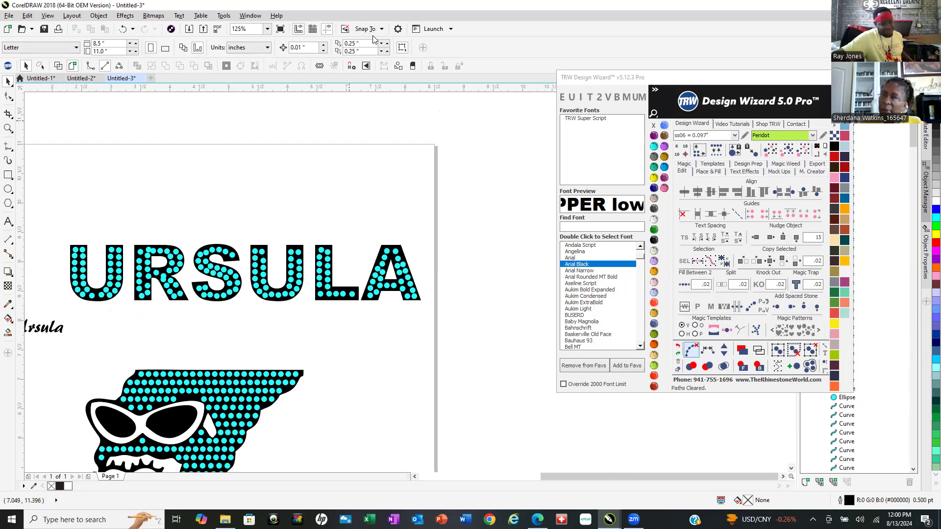
scroll(376, 134, down, 2)
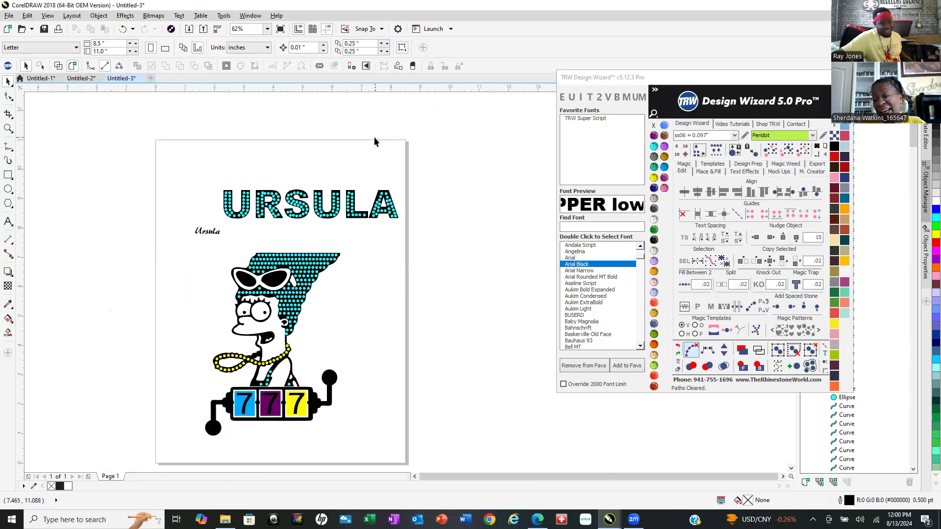
scroll(255, 347, up, 2)
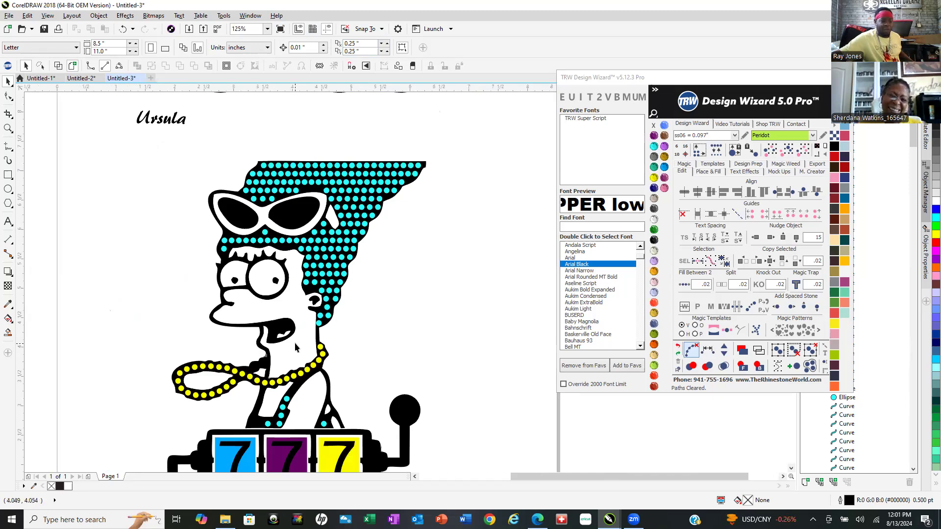
scroll(366, 279, down, 2)
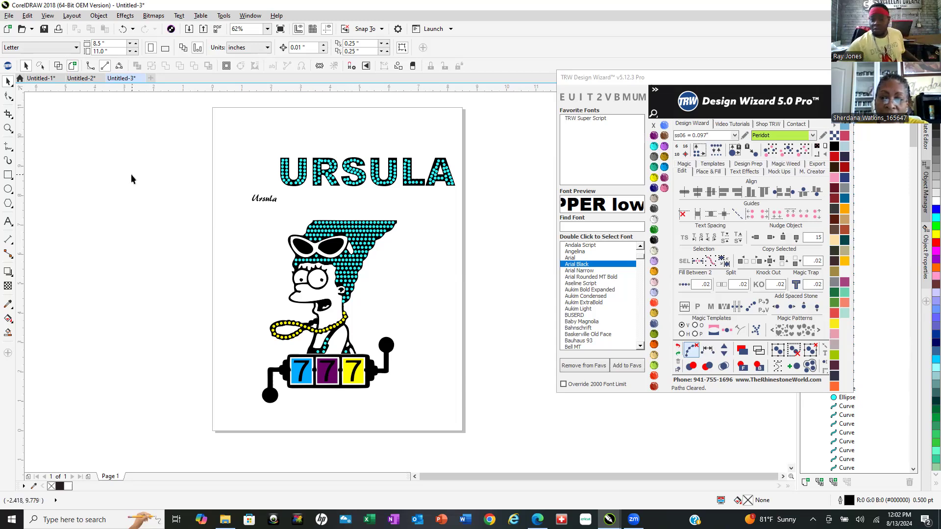
scroll(378, 382, up, 2)
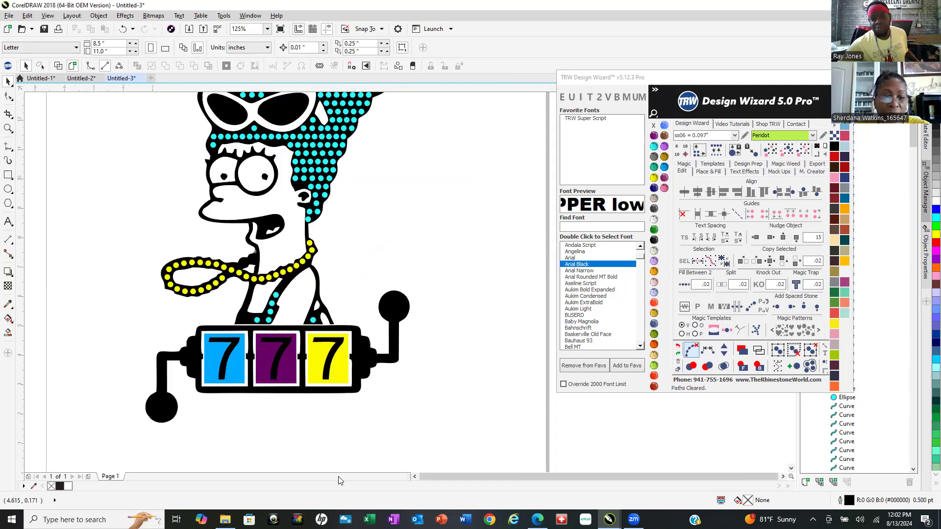
scroll(275, 362, down, 2)
scroll(294, 339, up, 2)
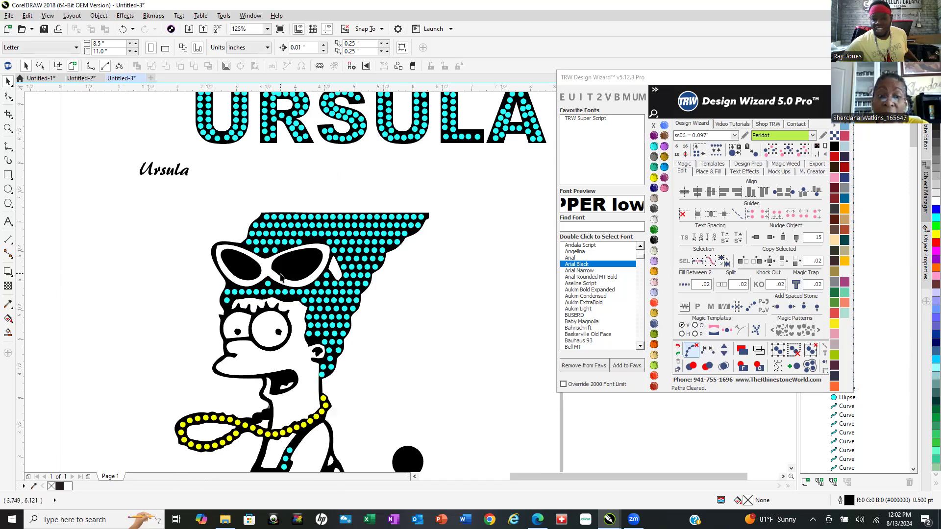
Bring the single stone at the character's left pupil to the front and position it over the pupil.
scroll(297, 259, down, 2)
scroll(272, 297, up, 7)
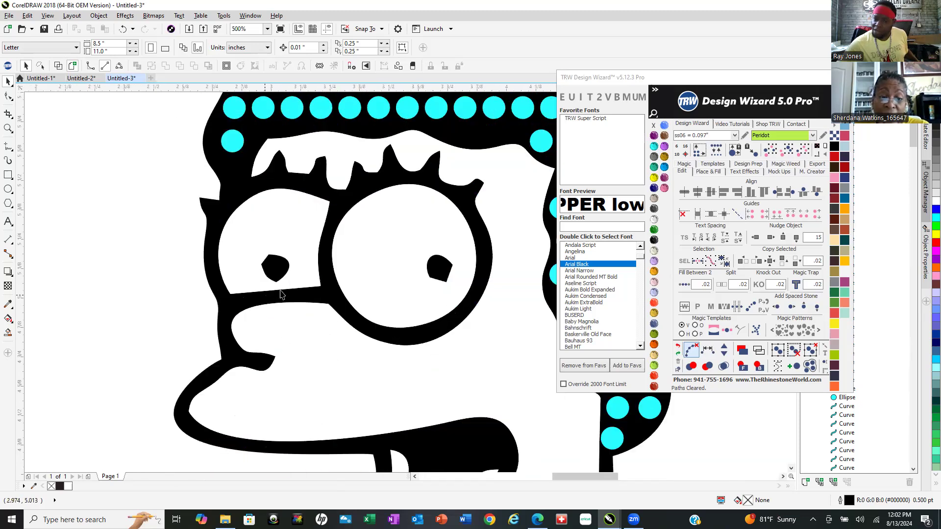
scroll(225, 287, down, 1)
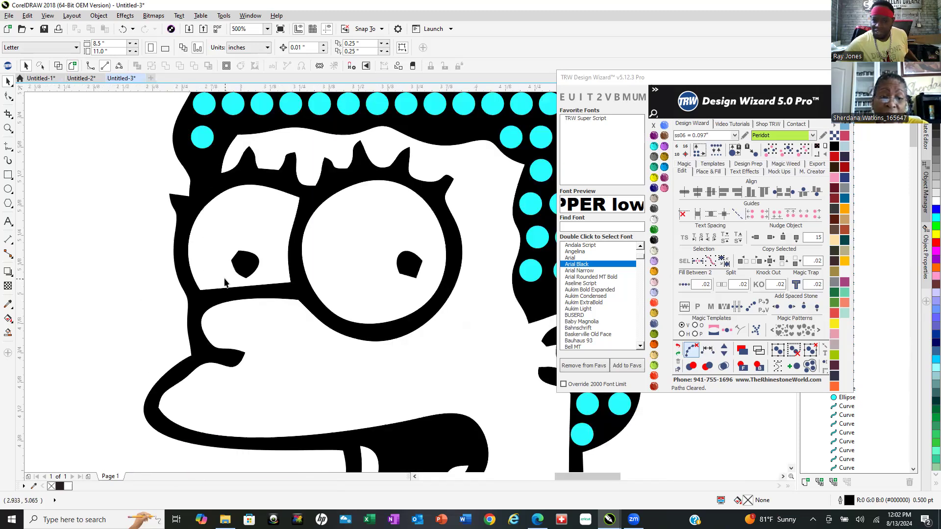
click(244, 259)
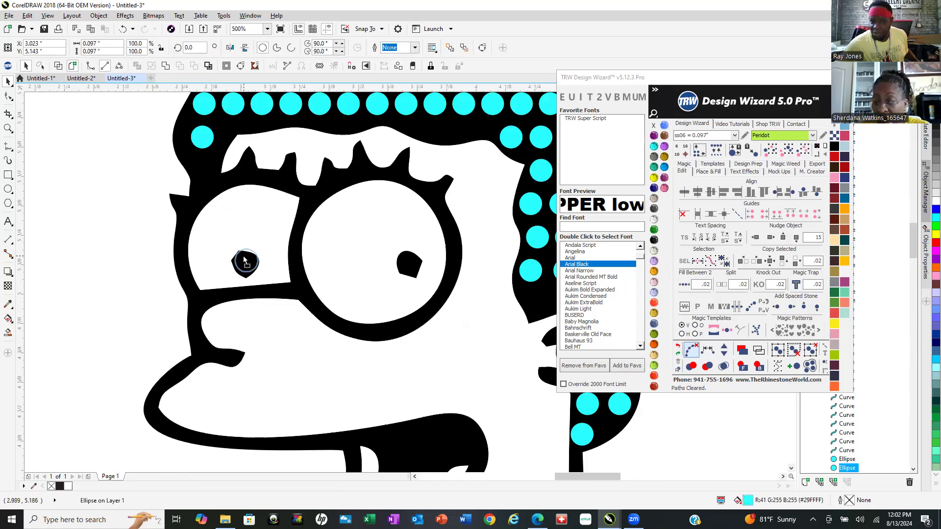
key(shift+Page_Up)
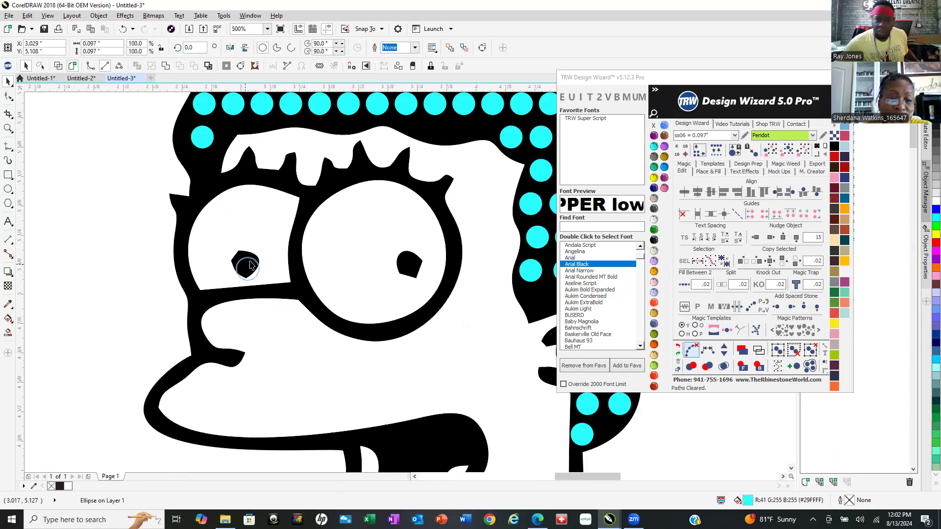
scroll(247, 264, up, 3)
mouse_move(259, 296)
mouse_down()
mouse_move(248, 274)
mouse_move(248, 284)
mouse_up()
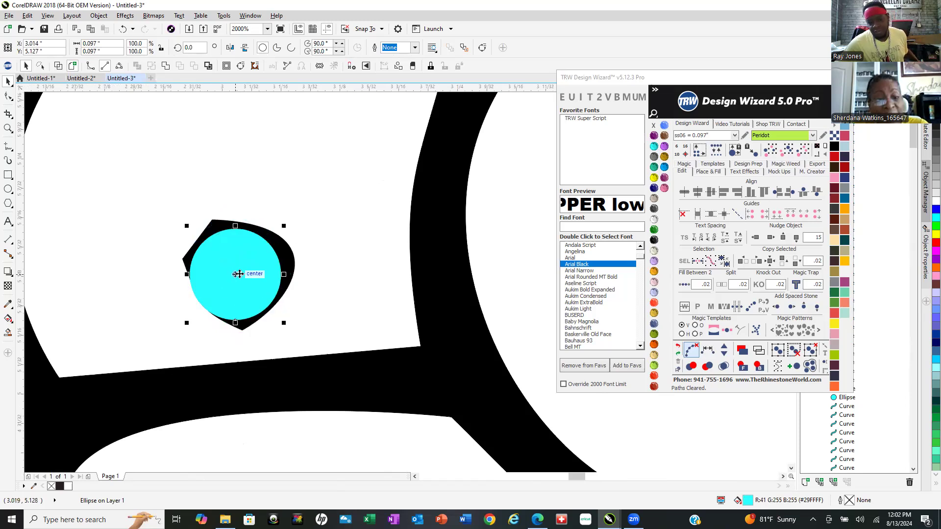
Duplicate the pupil stone and position the copy over the character's right pupil.
scroll(238, 273, down, 3)
key(ctrl+d)
drag(395, 277, 396, 277)
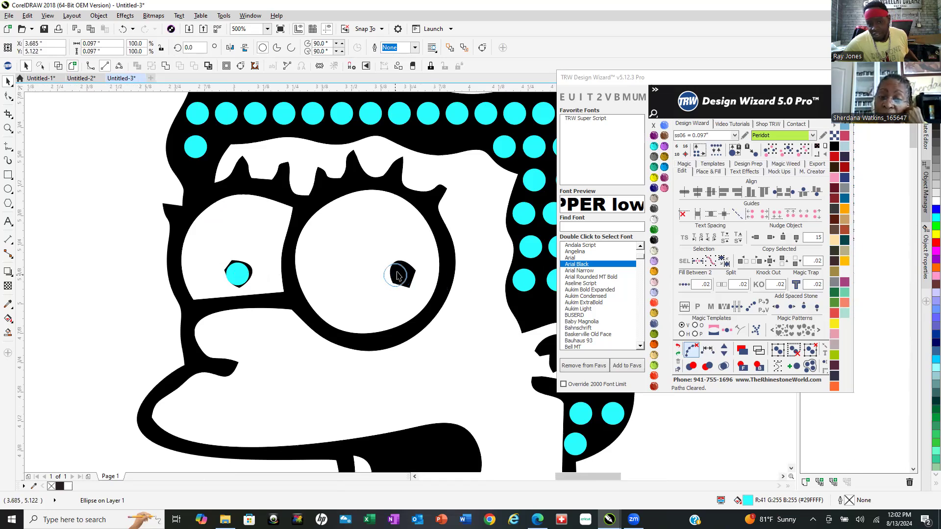
scroll(402, 275, up, 3)
scroll(402, 275, up, 1)
drag(264, 319, 319, 310)
scroll(319, 310, down, 4)
scroll(319, 314, down, 5)
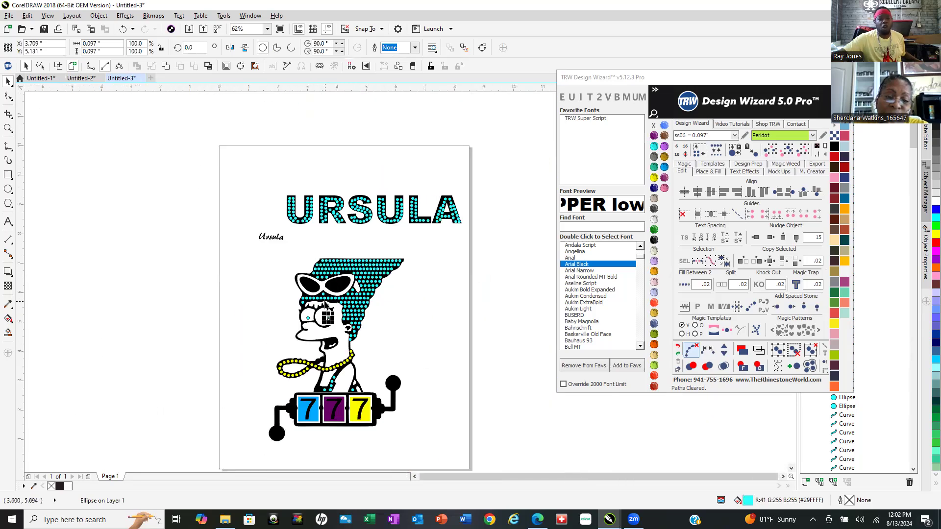
click(245, 319)
Recolor both pupil stones to Cosmo.
scroll(274, 323, up, 2)
scroll(338, 306, up, 2)
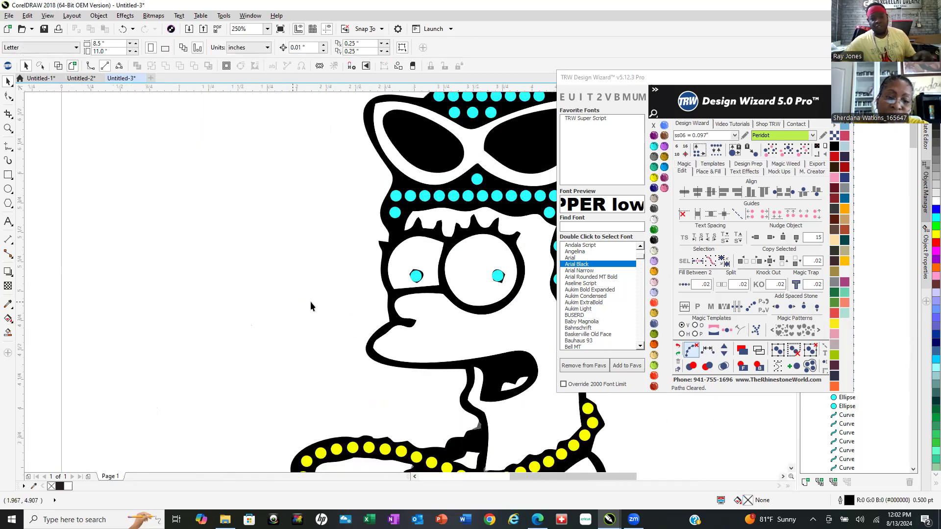
scroll(500, 273, up, 4)
click(470, 284)
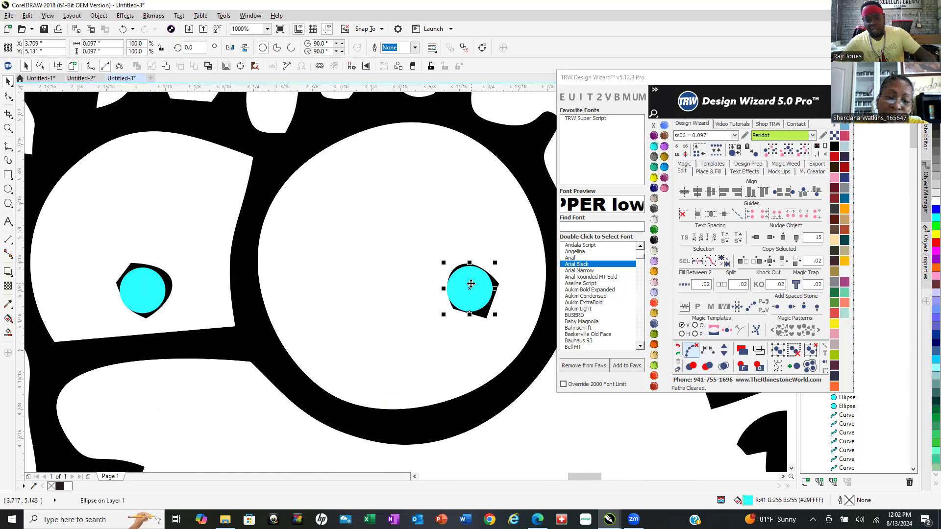
shift+click(141, 296)
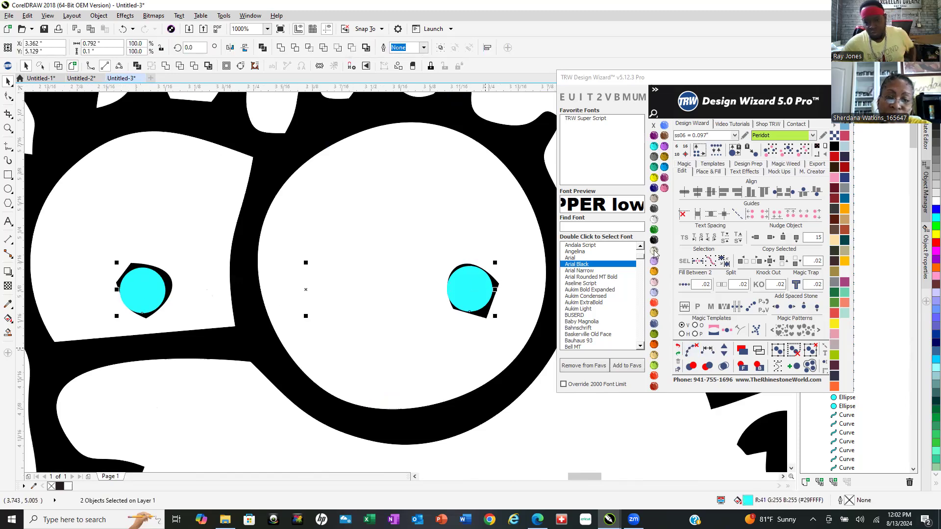
click(654, 209)
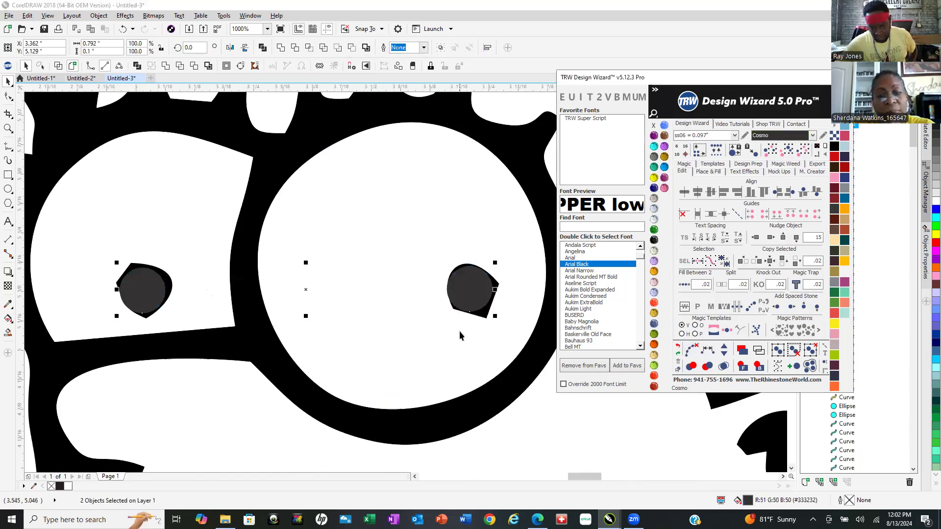
scroll(375, 351, down, 2)
scroll(411, 264, down, 1)
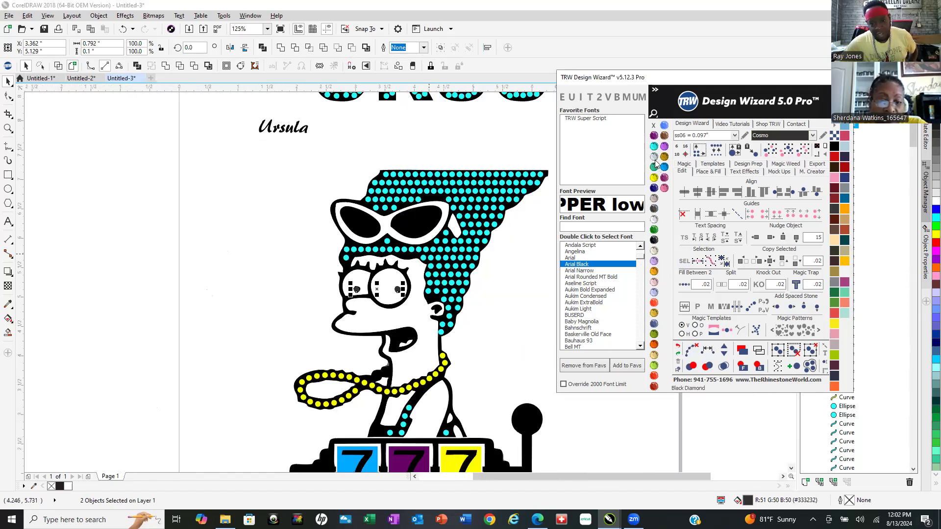
Try Amethyst on both pupil stones, and set them back to Aquamarine.
click(654, 136)
scroll(434, 289, up, 2)
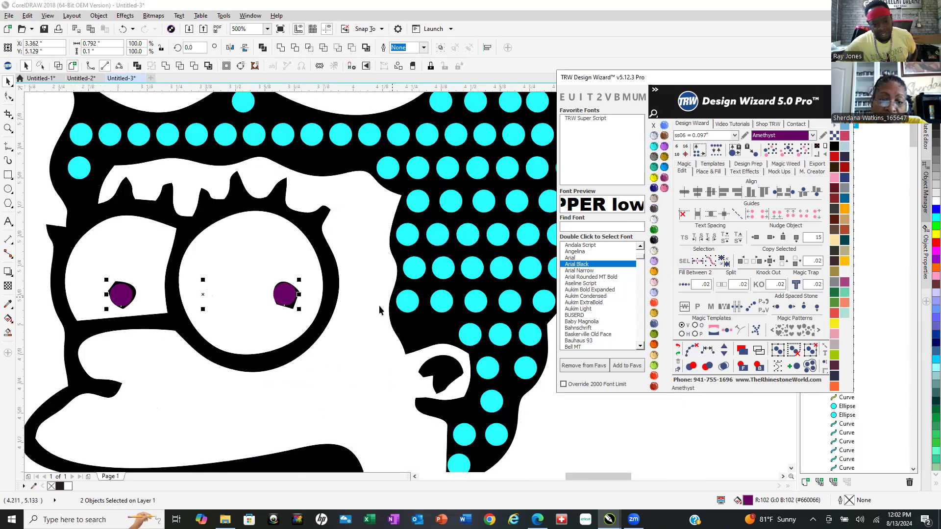
click(654, 145)
scroll(351, 354, down, 2)
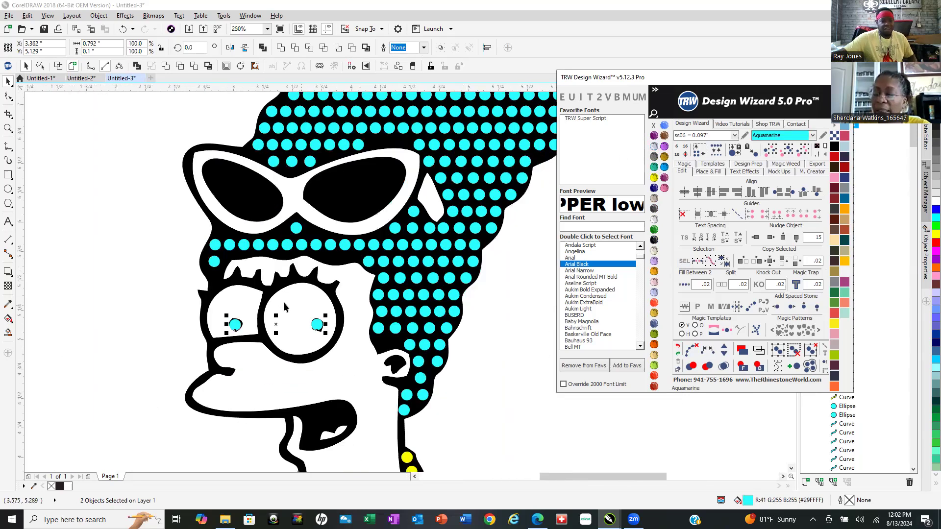
click(166, 306)
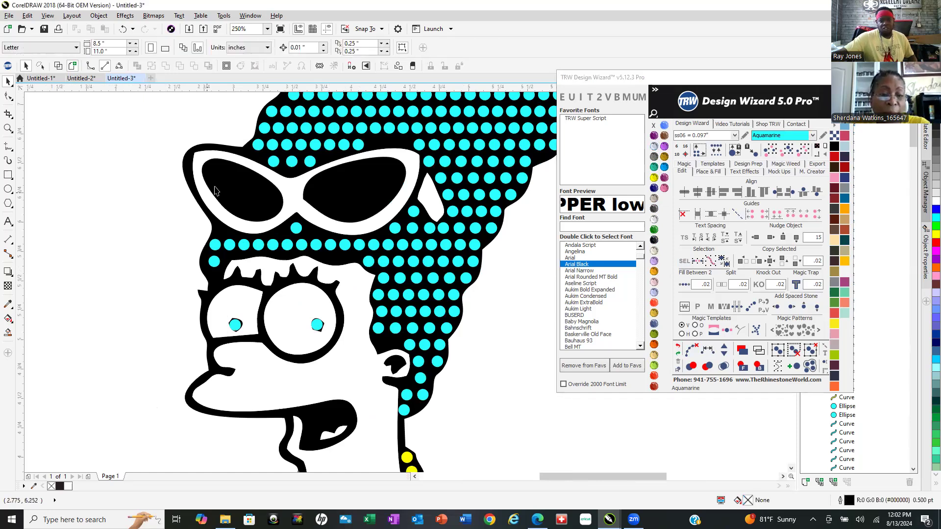
Try an Island Fill outside and inside the left sunglass lens, undo both attempts, and keep the Inside option.
click(255, 208)
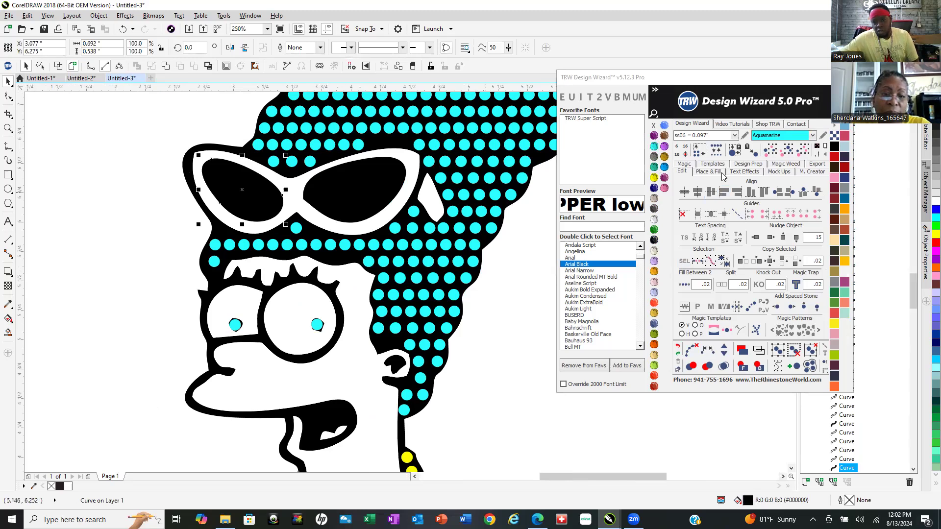
click(710, 172)
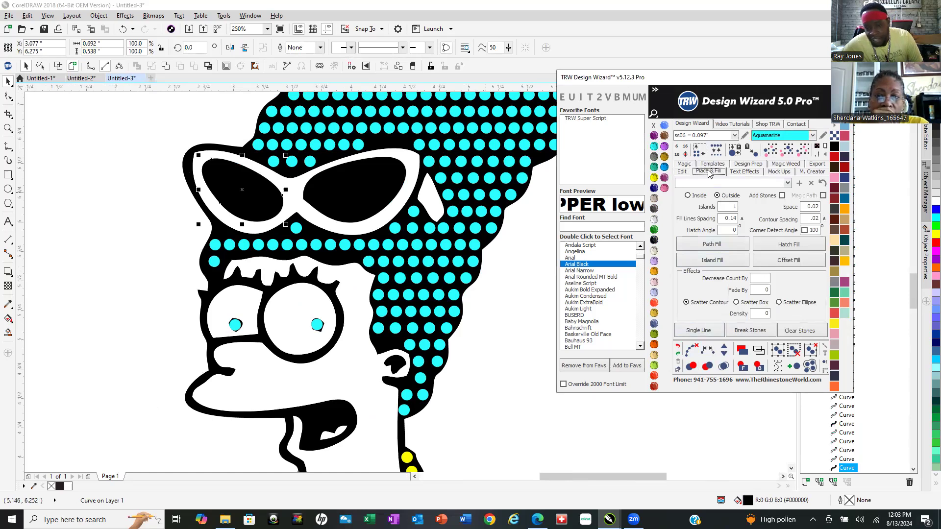
click(720, 261)
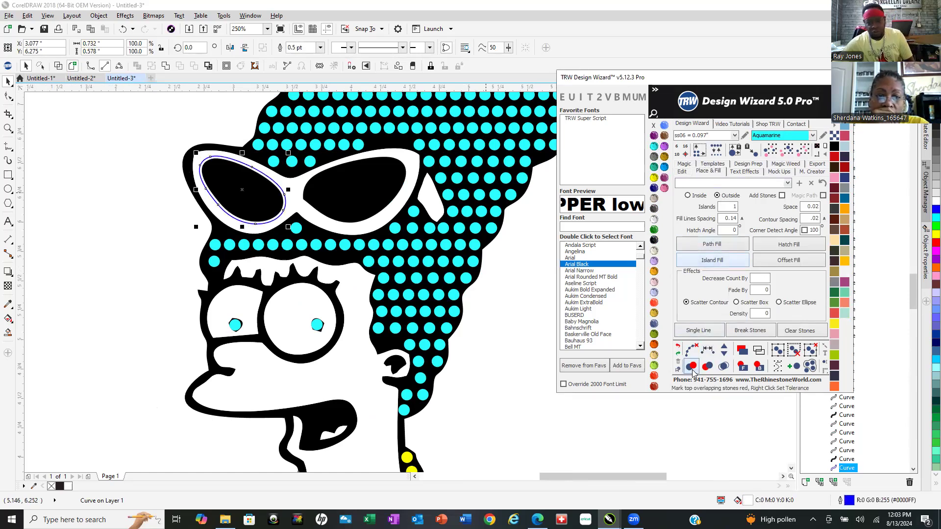
click(679, 348)
click(687, 195)
click(717, 264)
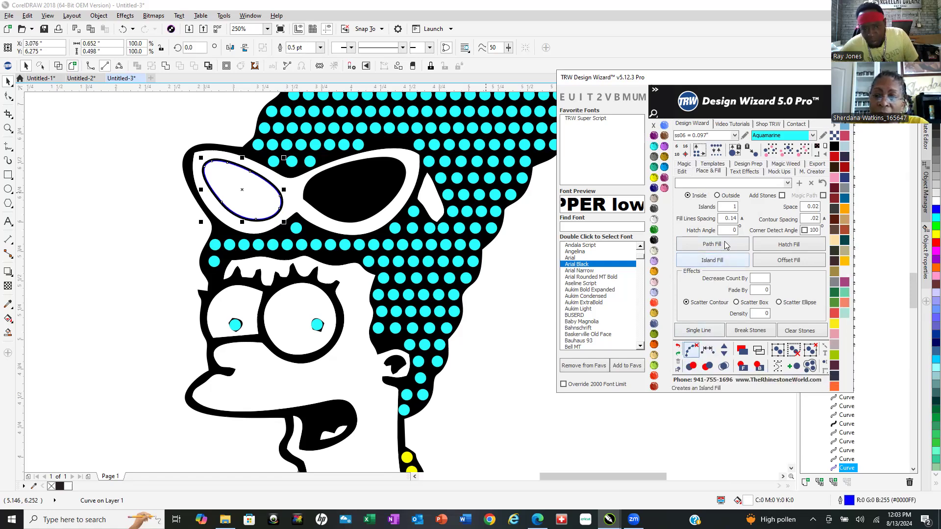
key(ctrl+z)
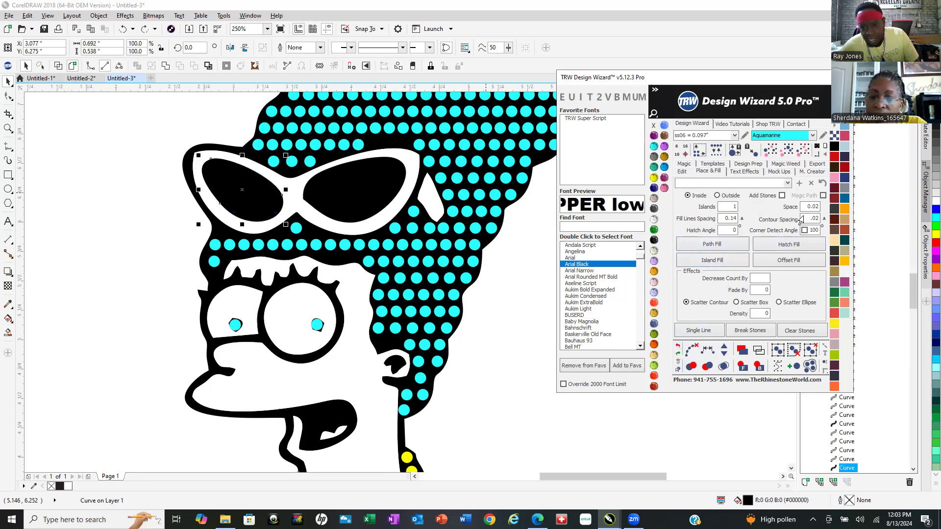
Island Fill the left sunglass lens along its inside with Add Stones enabled and a contour spacing of .075.
click(782, 196)
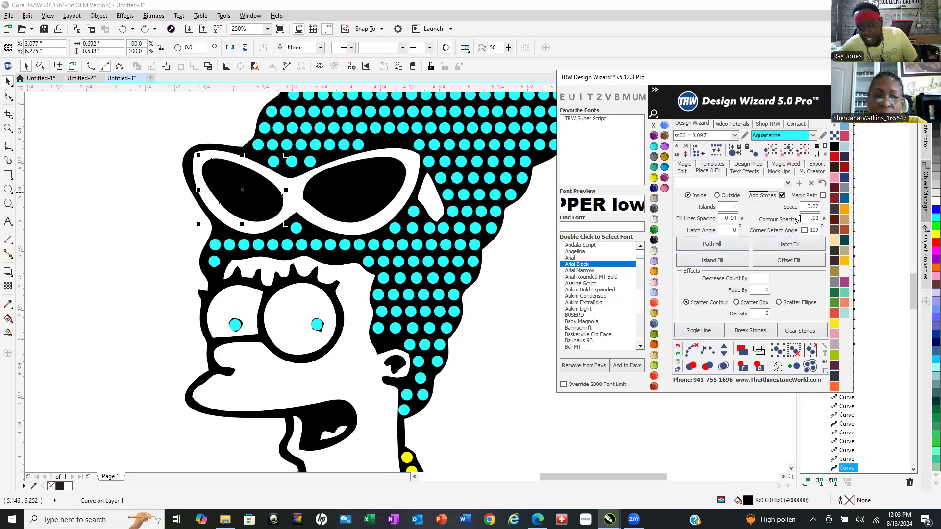
double_click(813, 219)
key(BackSpace)
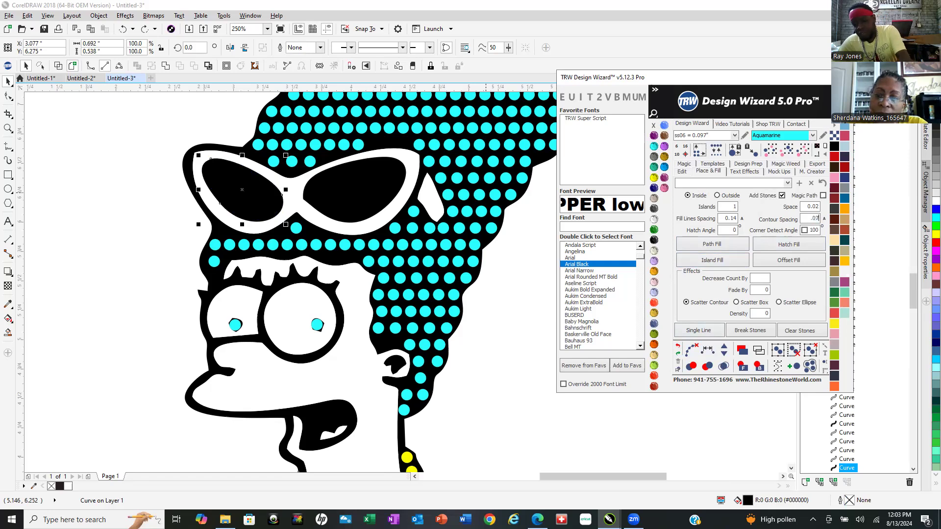
click(721, 260)
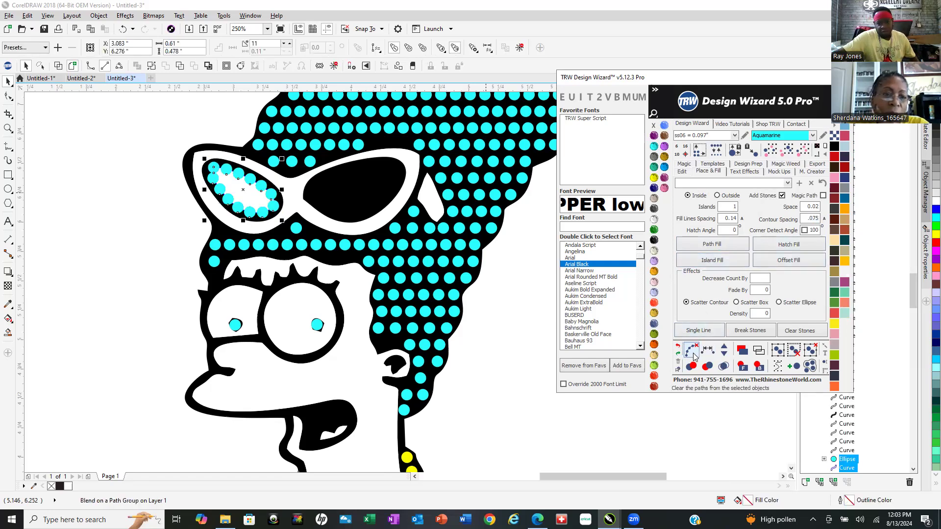
Clear the path from the left lens fill, merge its overlapping stones and recolor the stones to Citrine.
click(710, 368)
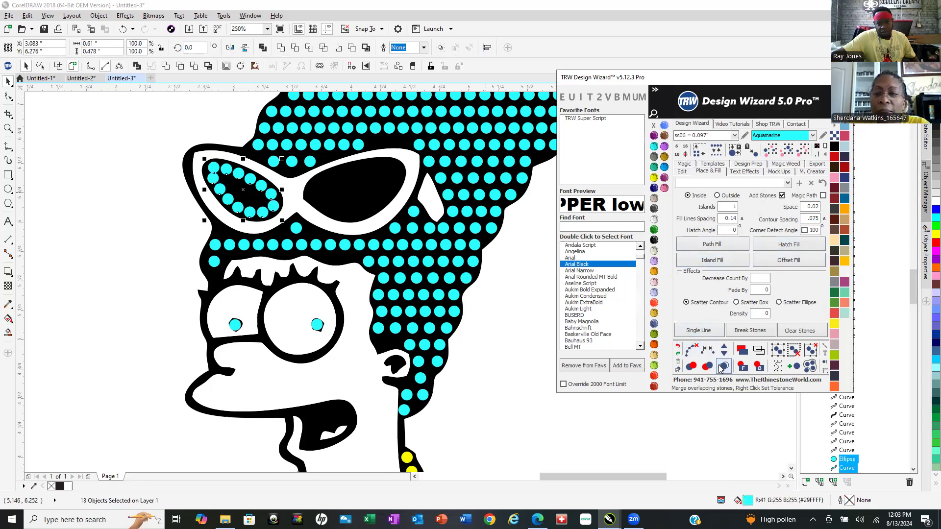
click(654, 179)
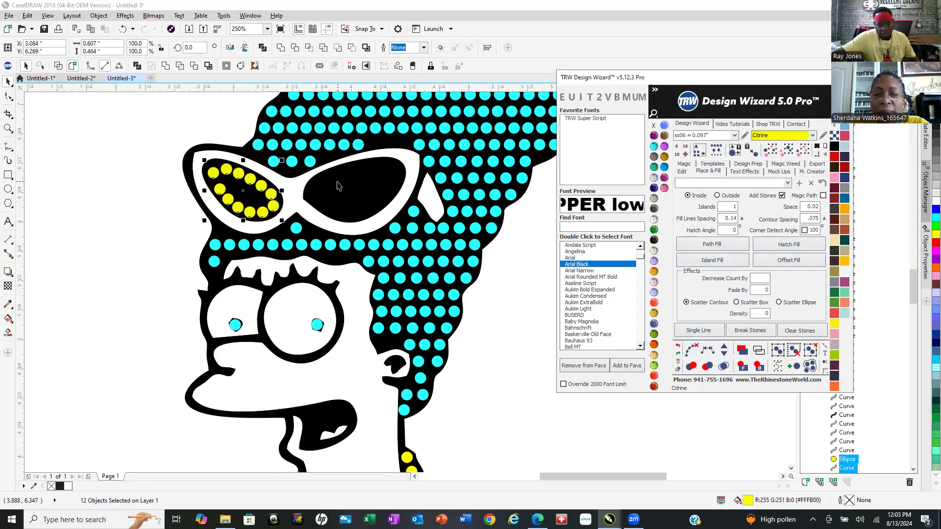
Delete all the Citrine stones from the lens and necklace by selecting every stone matching a lens stone.
click(358, 142)
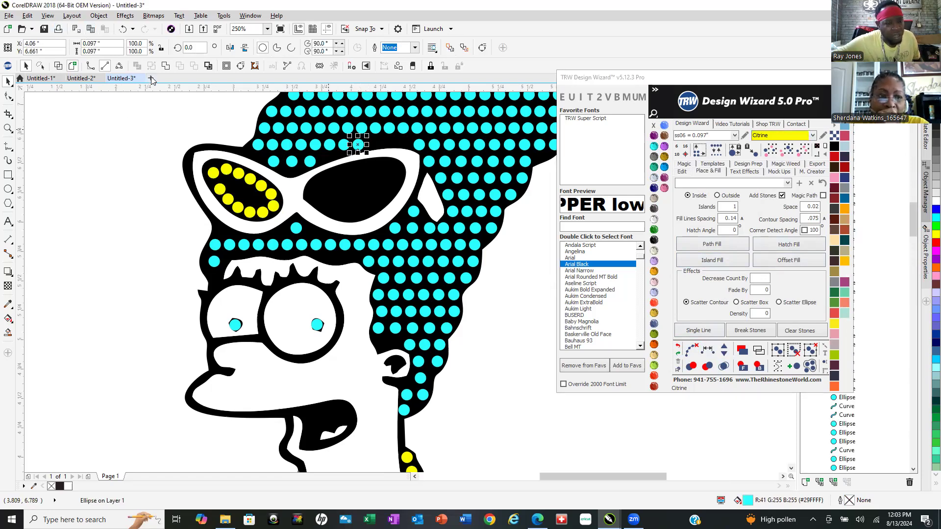
click(215, 173)
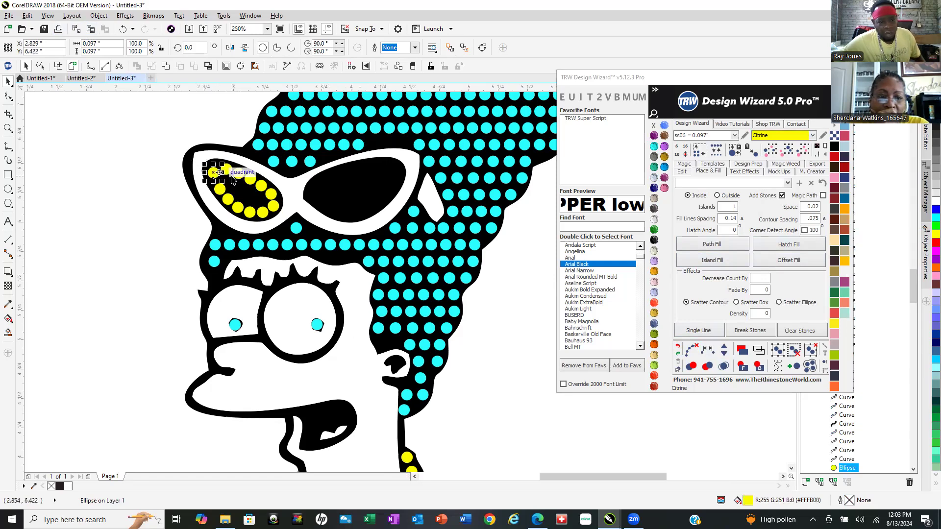
click(804, 152)
key(Delete)
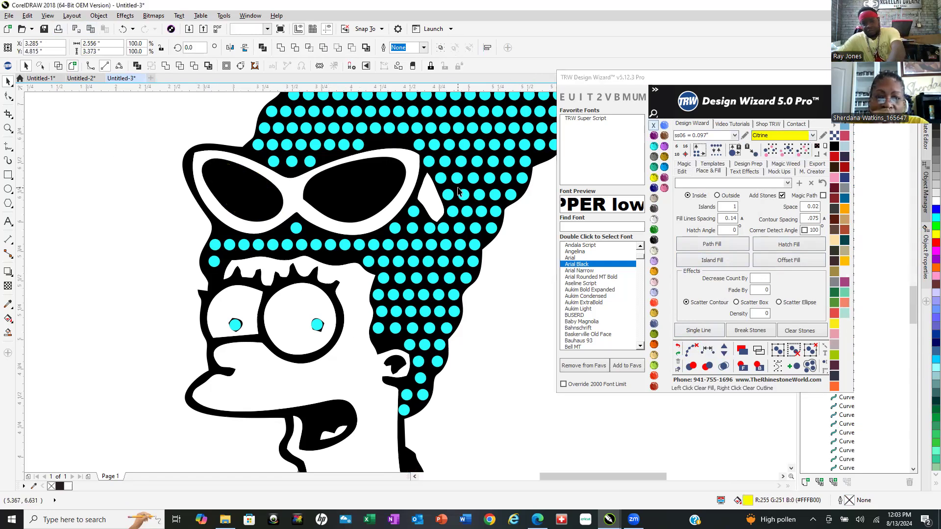
Select all stones matching an Aquamarine hair stone and delete them from the character.
click(478, 161)
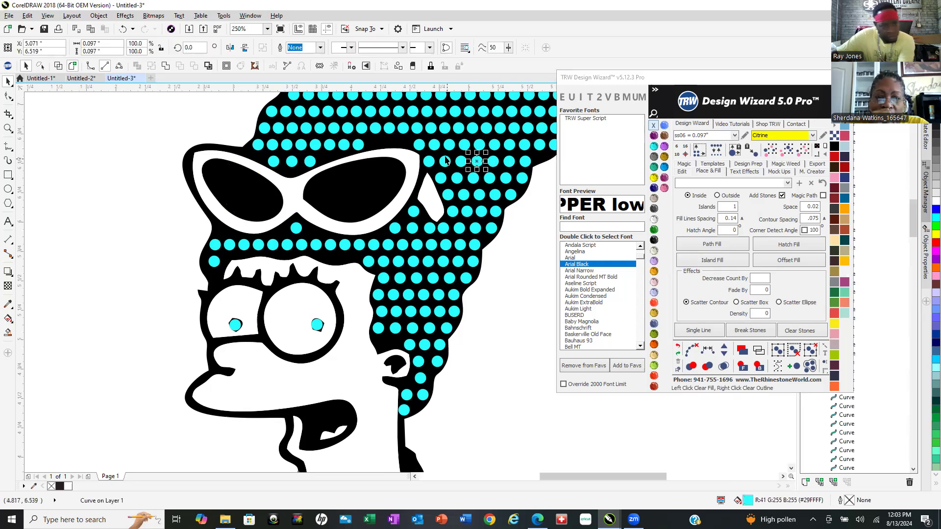
click(804, 150)
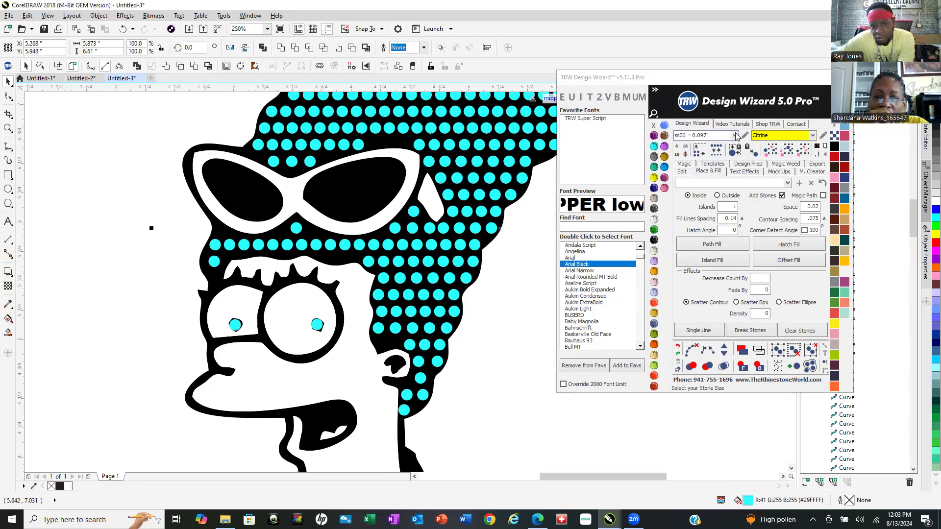
click(665, 126)
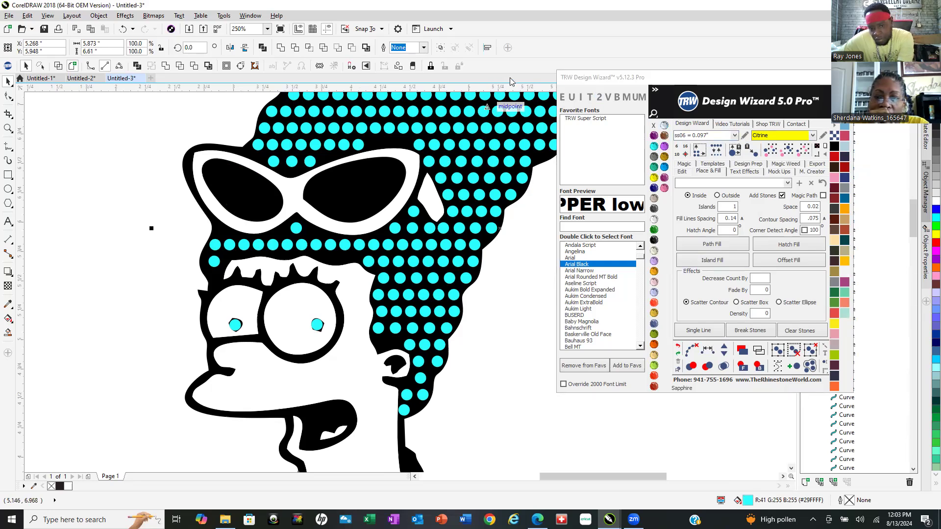
key(Delete)
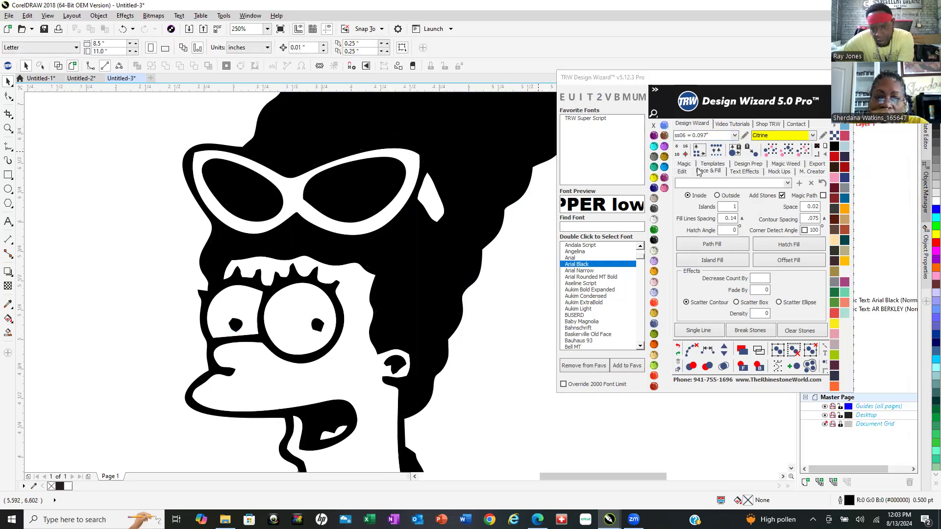
Set the stone size to ss10 (0.135").
click(735, 137)
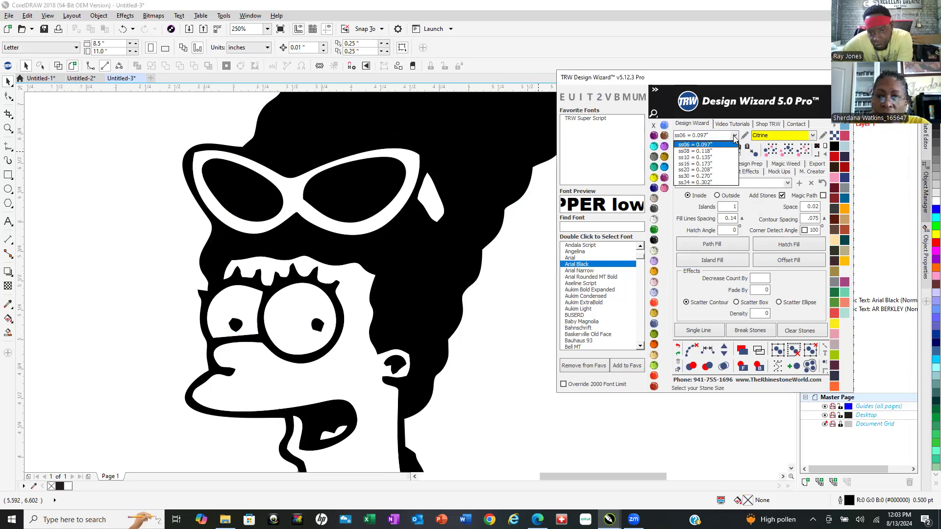
click(709, 157)
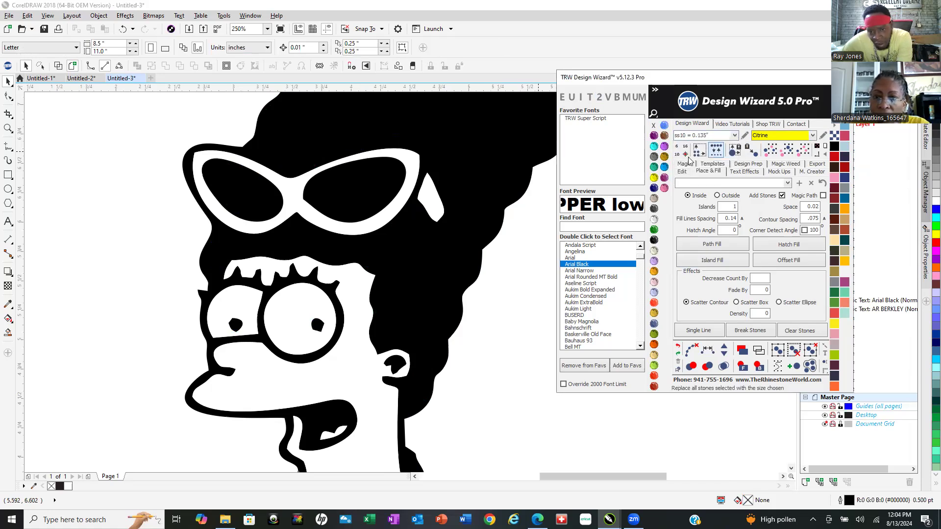
Try a Hatch Fill of ss10 Citrine stones on the black character shape, clearing the paths and merging overlapping stones.
click(483, 153)
click(780, 246)
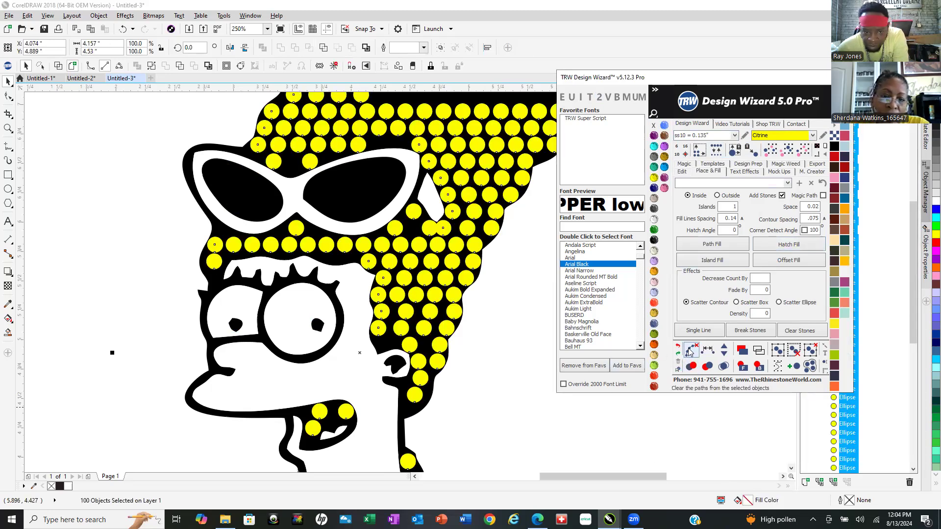
click(724, 366)
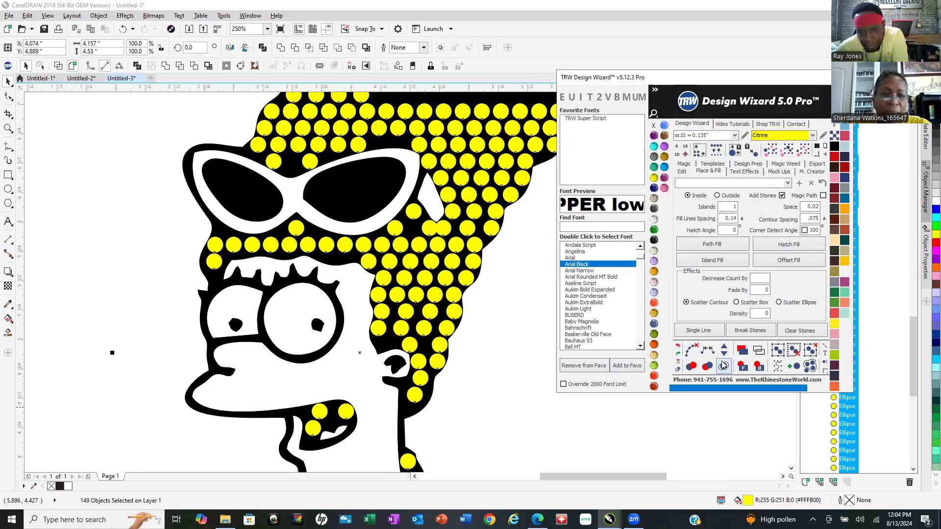
scroll(427, 399, down, 5)
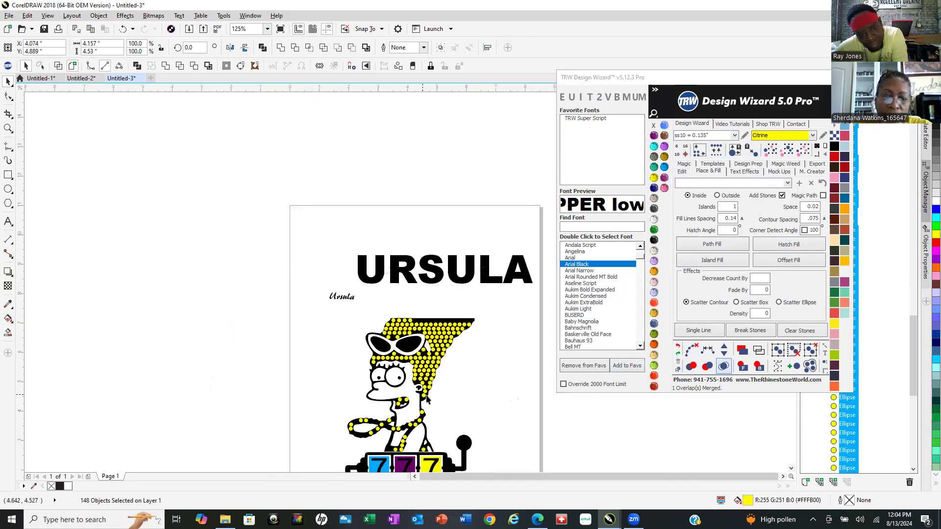
click(517, 411)
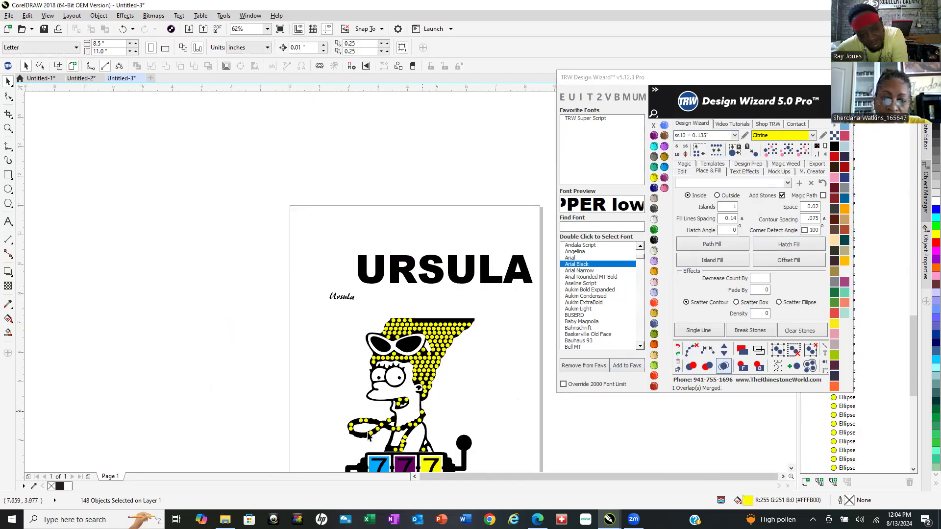
scroll(379, 431, up, 5)
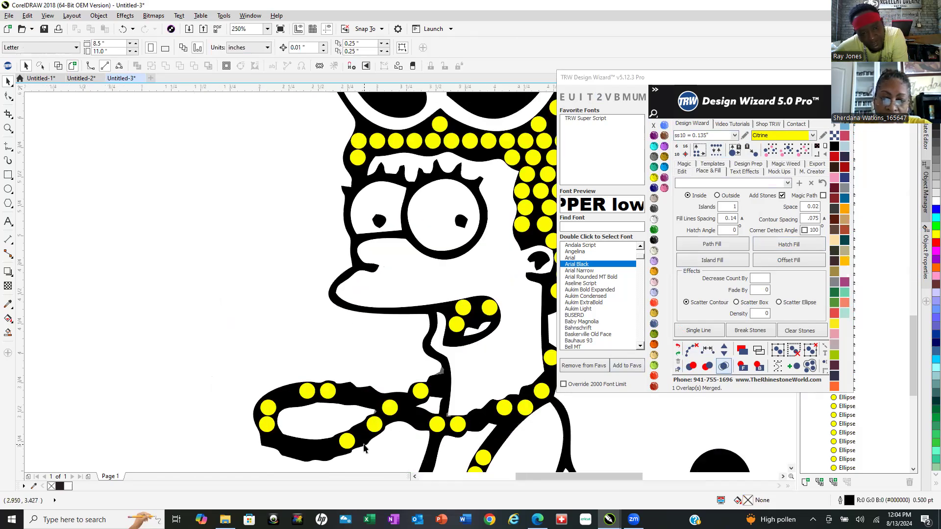
Undo the ss10 hatch fill and the deletions of the Aquamarine and Citrine stones.
click(679, 349)
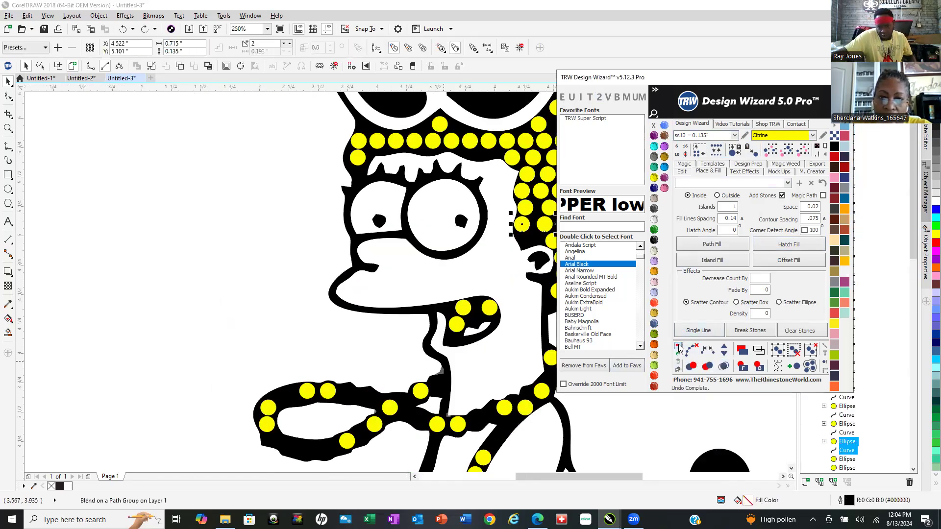
click(678, 349)
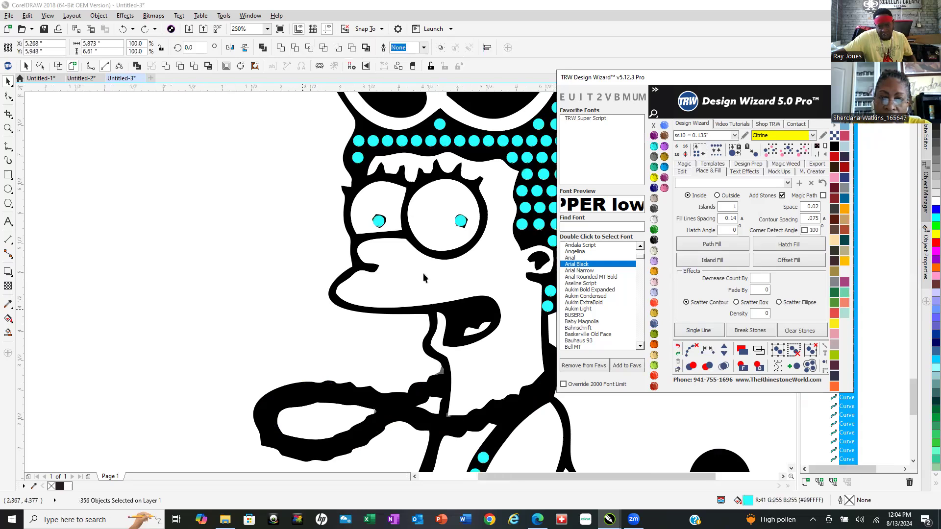
click(677, 348)
Delete all the Aquamarine stones from the hair, pupils and clothing, keeping the Citrine lens and necklace stones.
click(286, 309)
click(435, 236)
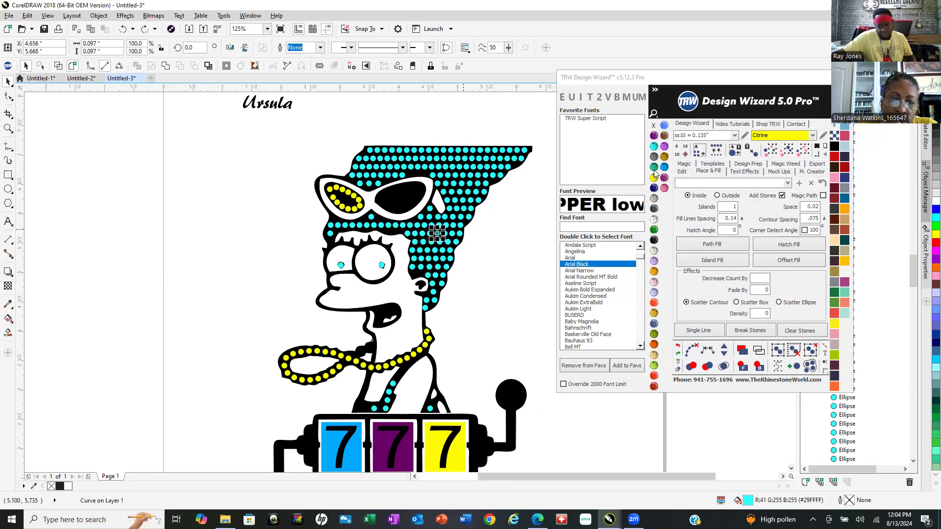
click(805, 149)
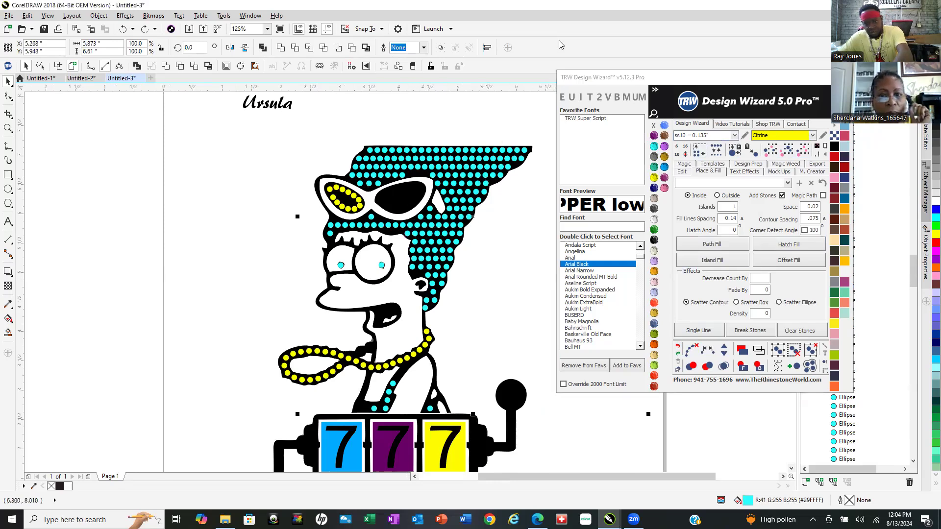
key(Delete)
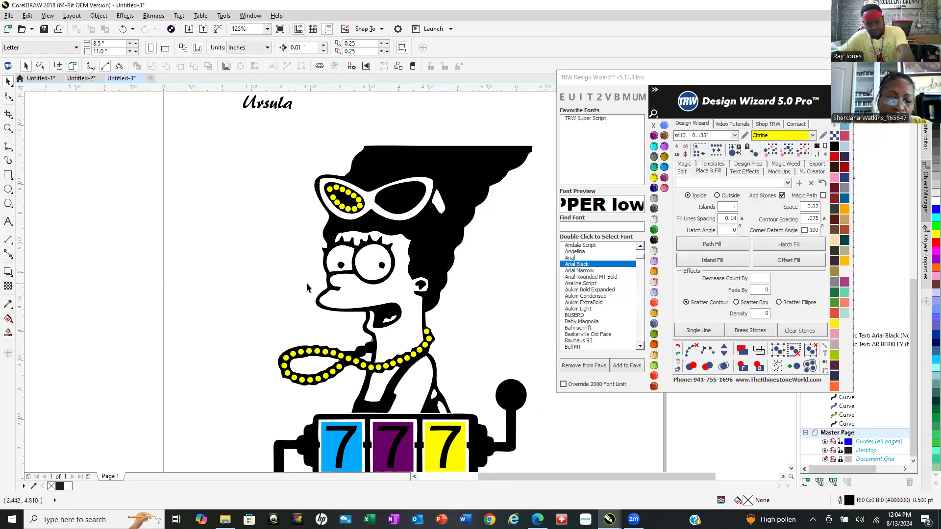
Replace all the Citrine stones in the necklace and left lens with ss10 stones and check their fit along the necklace.
scroll(342, 382, up, 7)
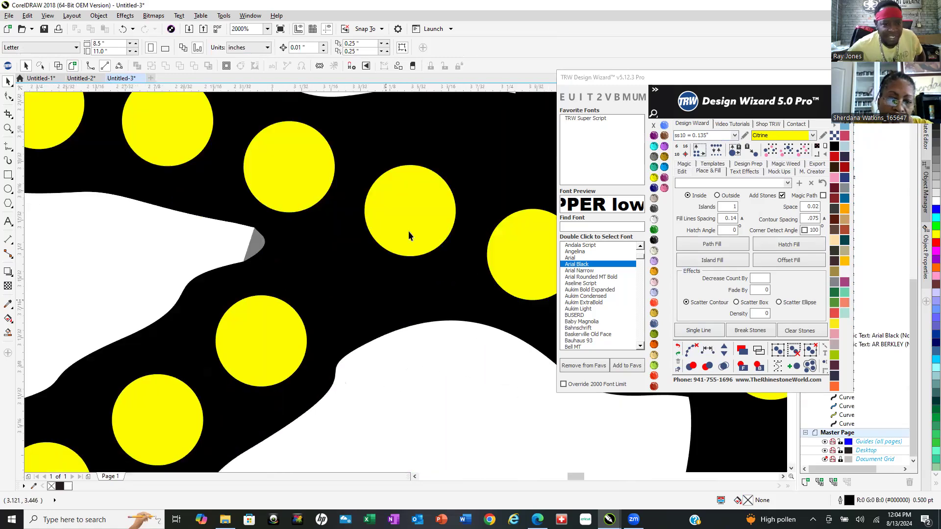
click(413, 222)
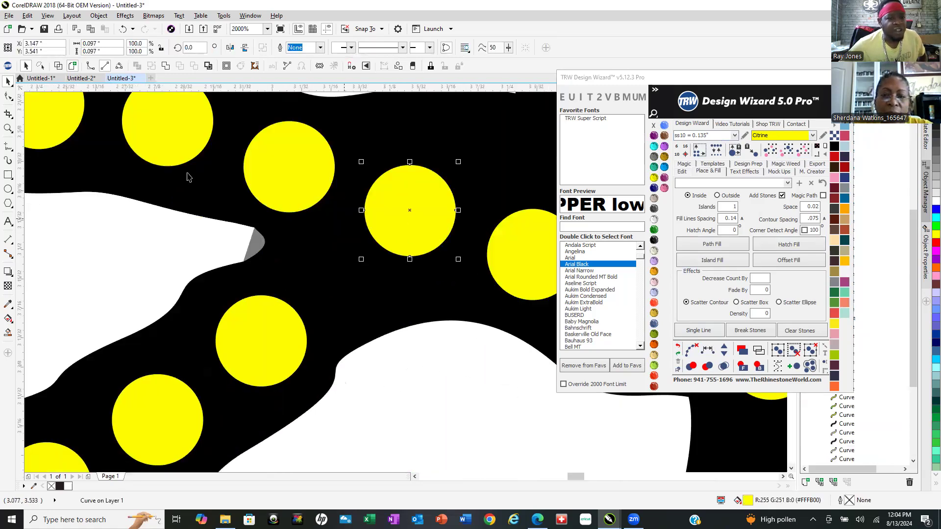
scroll(356, 293, down, 7)
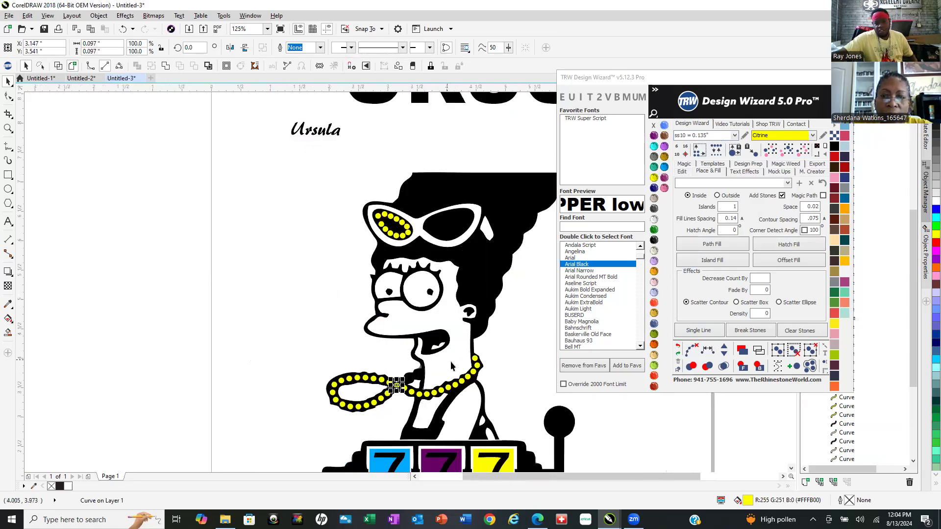
click(806, 154)
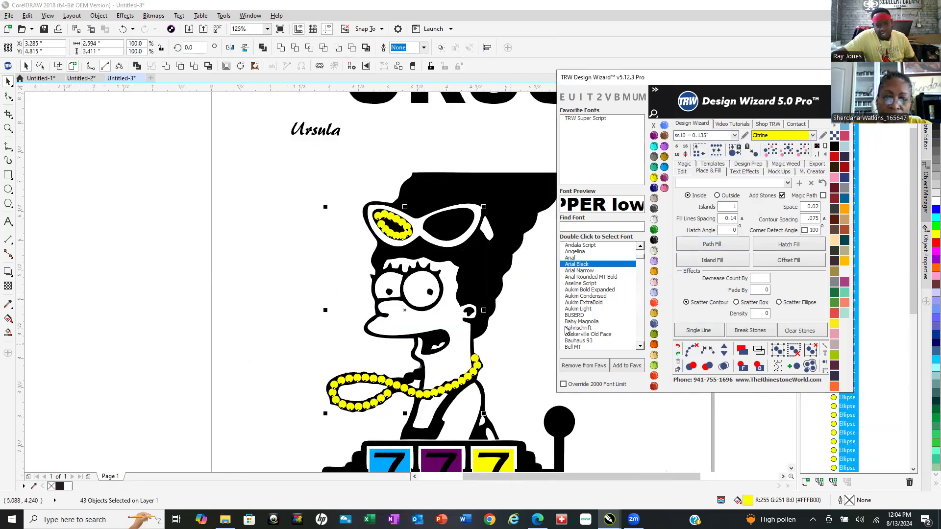
scroll(432, 409, up, 2)
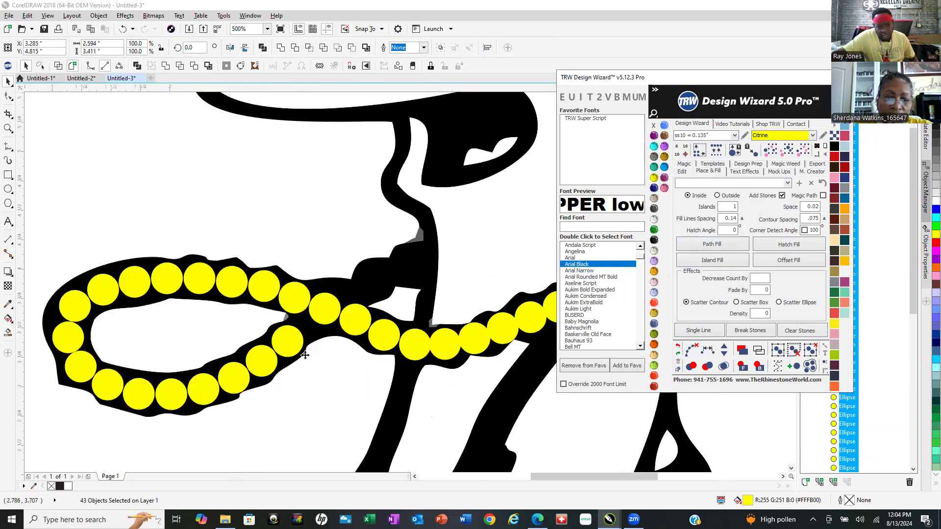
scroll(309, 355, down, 4)
click(229, 282)
scroll(357, 335, up, 4)
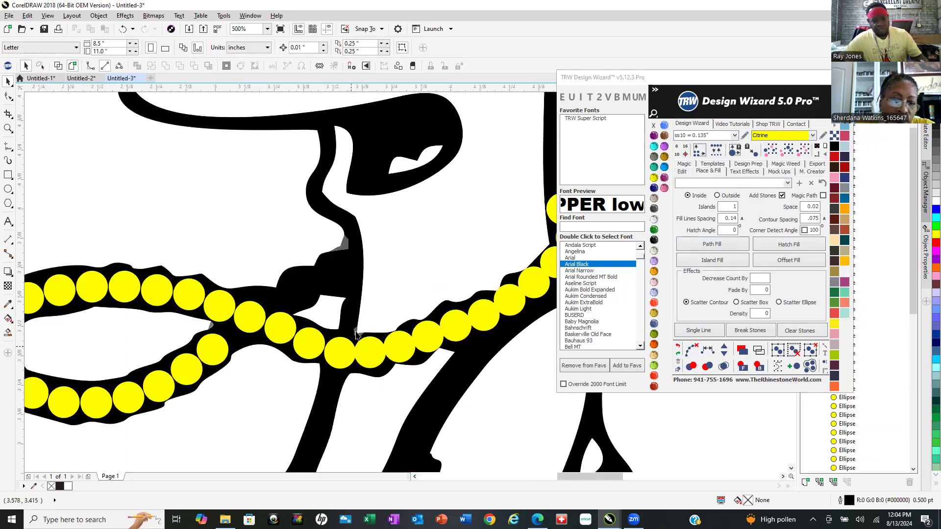
scroll(406, 319, down, 2)
scroll(402, 294, up, 4)
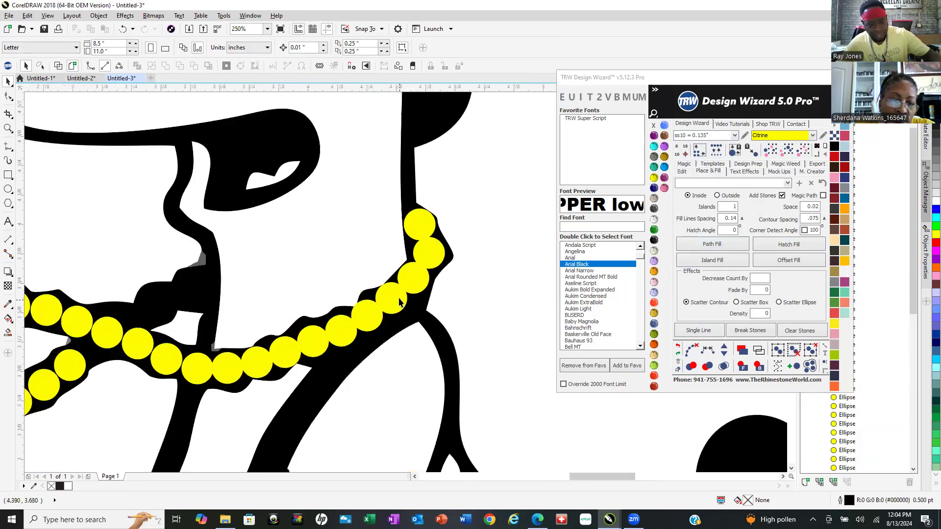
Respace the necklace stones from the neck end to the loop's far end evenly with fewer stones, and clear their path.
click(444, 169)
scroll(463, 179, down, 2)
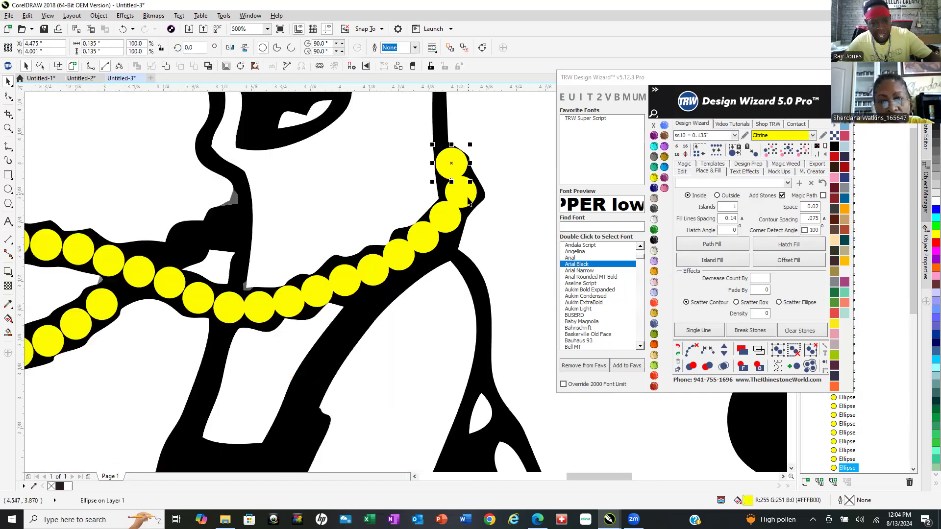
shift+click(468, 204)
shift+click(448, 222)
shift+click(425, 239)
shift+click(399, 255)
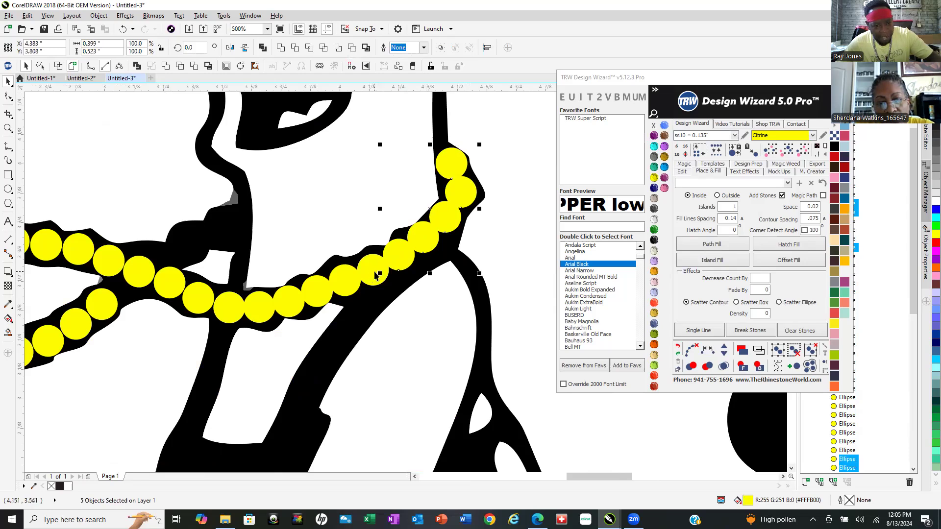
shift+click(369, 269)
shift+click(344, 281)
shift+click(315, 289)
shift+click(289, 302)
shift+click(260, 306)
shift+click(229, 309)
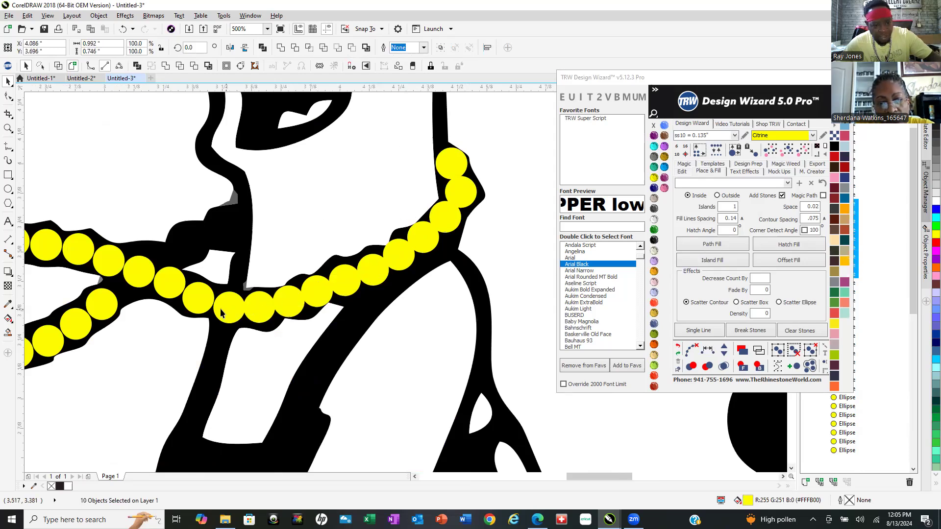
shift+click(191, 296)
shift+click(168, 285)
shift+click(135, 270)
shift+click(107, 261)
shift+click(77, 246)
shift+click(45, 247)
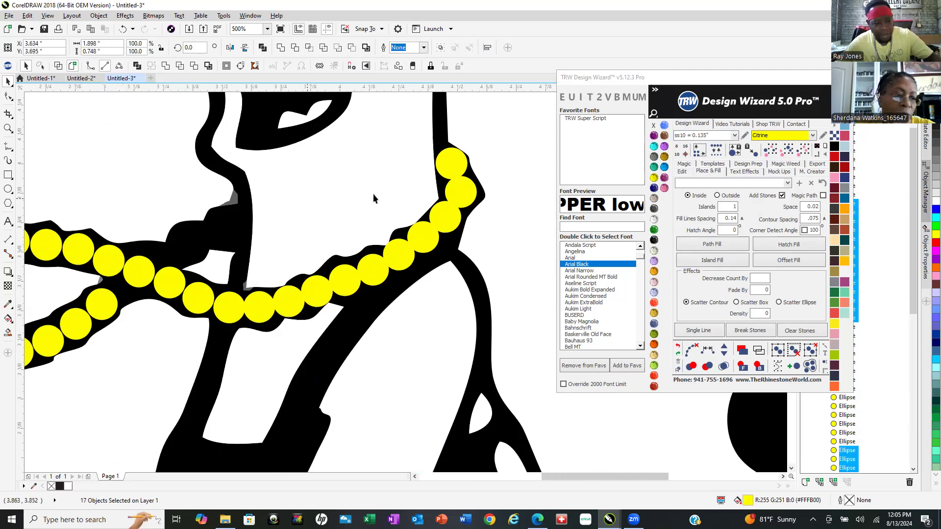
scroll(343, 201, down, 4)
scroll(237, 218, up, 1)
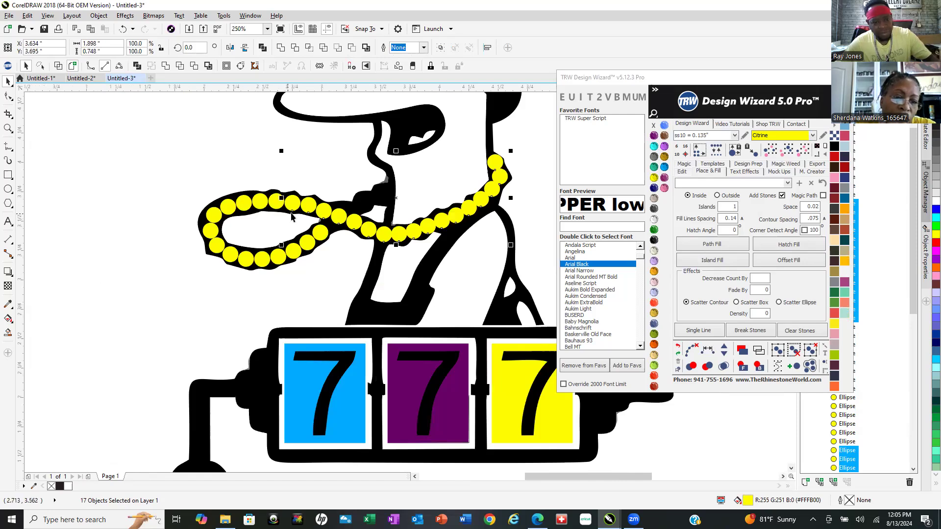
scroll(292, 217, up, 1)
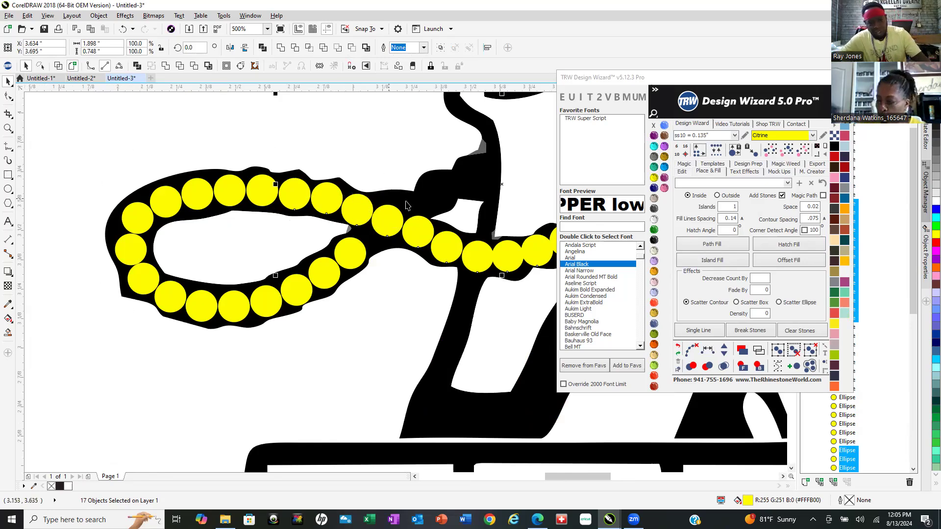
shift+click(258, 197)
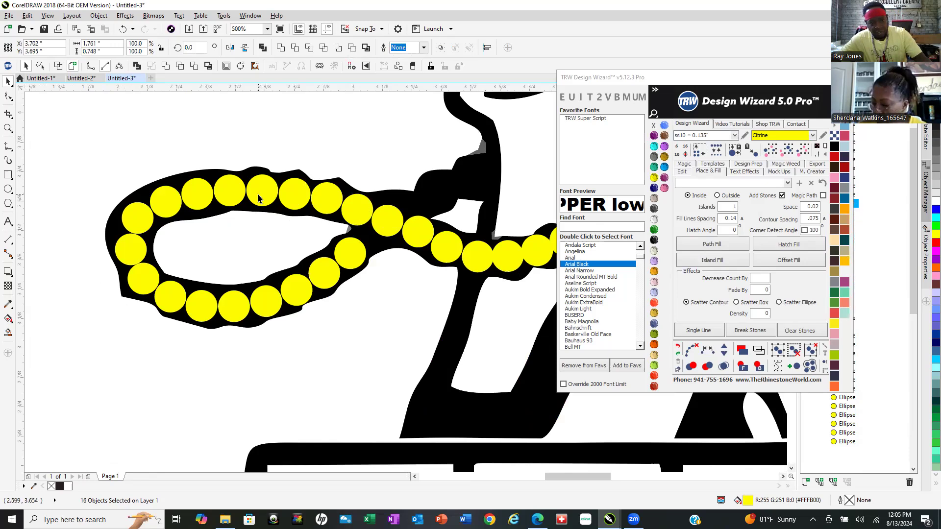
shift+click(262, 192)
shift+click(294, 197)
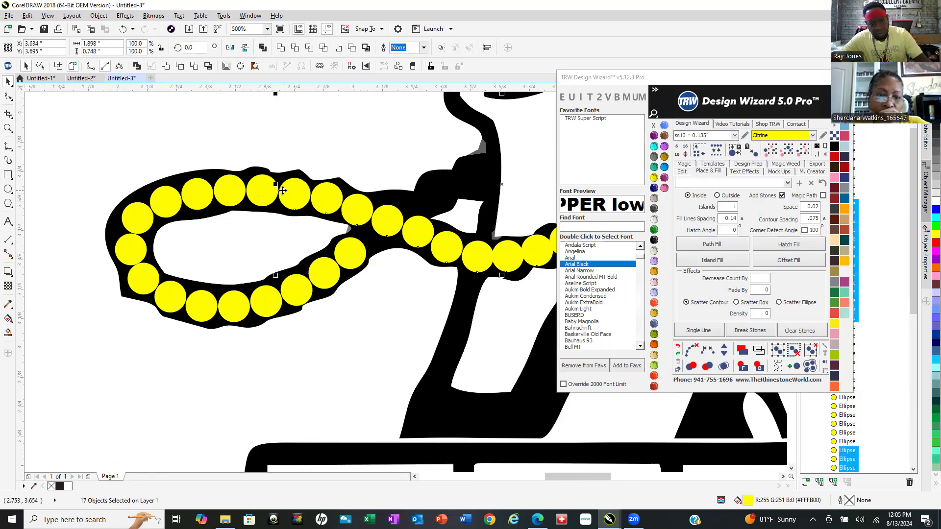
shift+click(196, 194)
shift+click(165, 200)
shift+click(137, 219)
shift+click(129, 239)
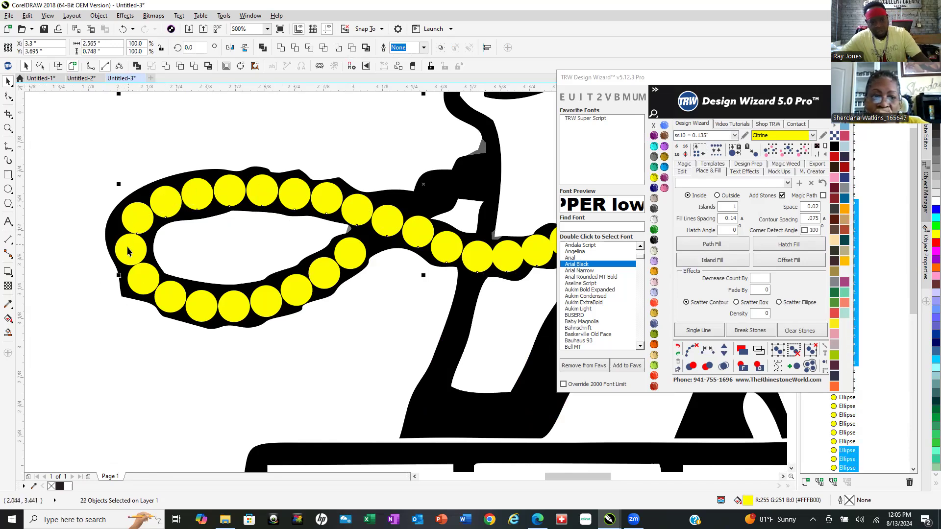
click(725, 353)
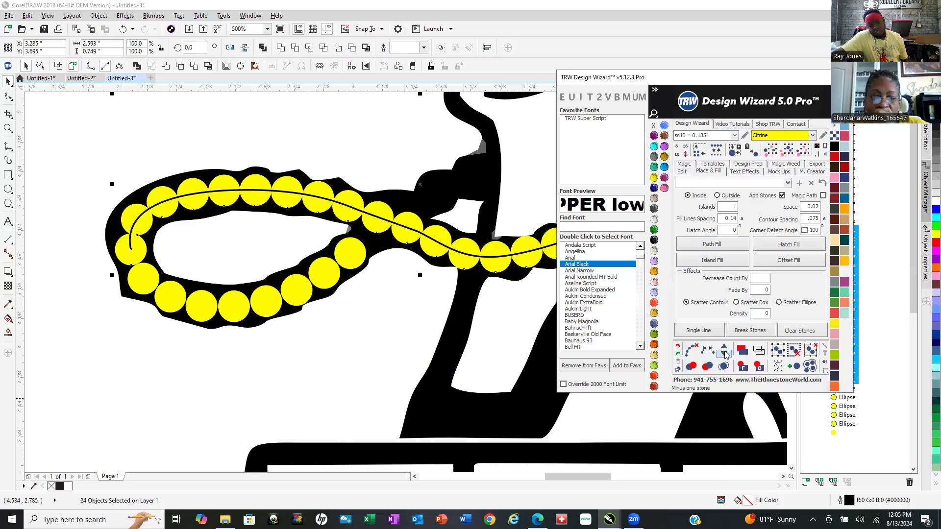
click(724, 353)
click(724, 353)
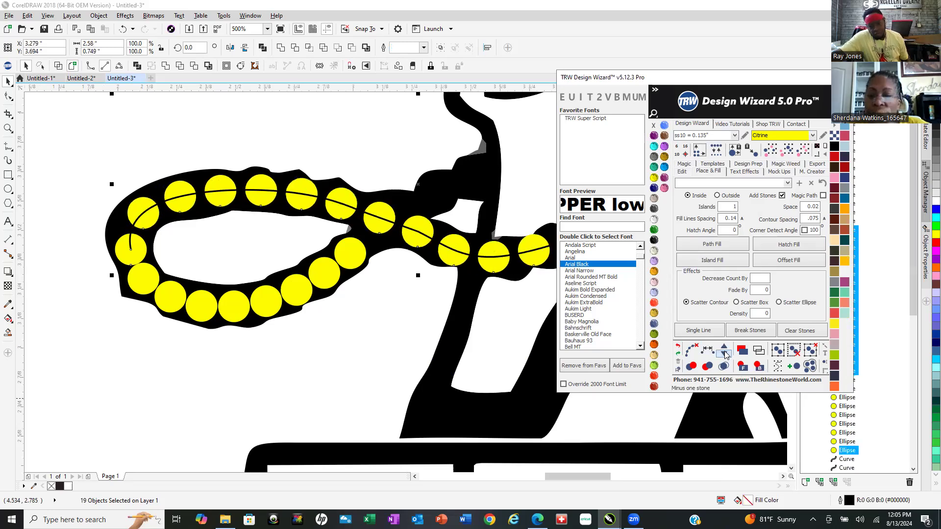
click(724, 353)
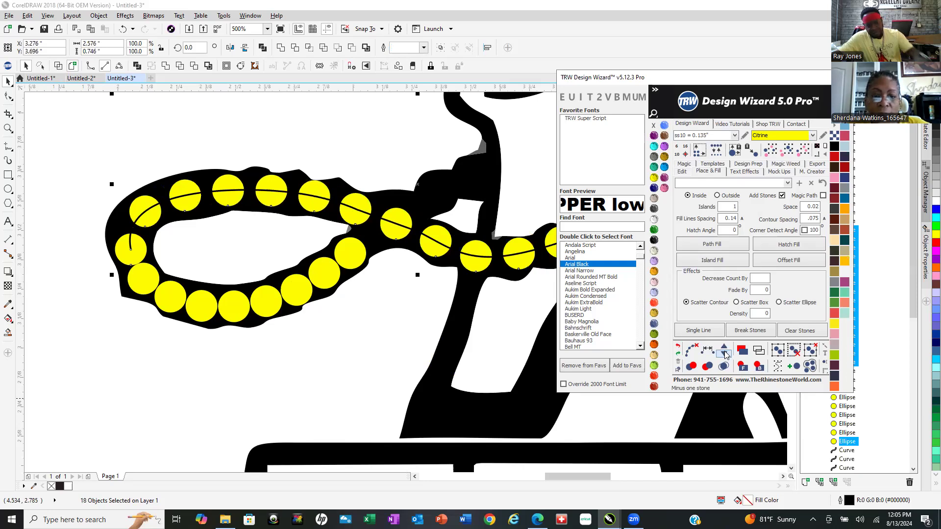
click(692, 350)
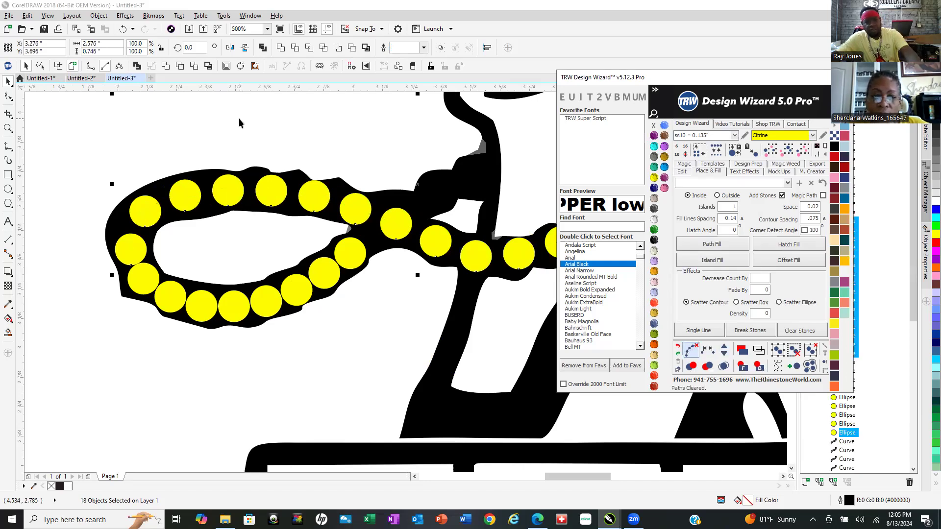
key(Escape)
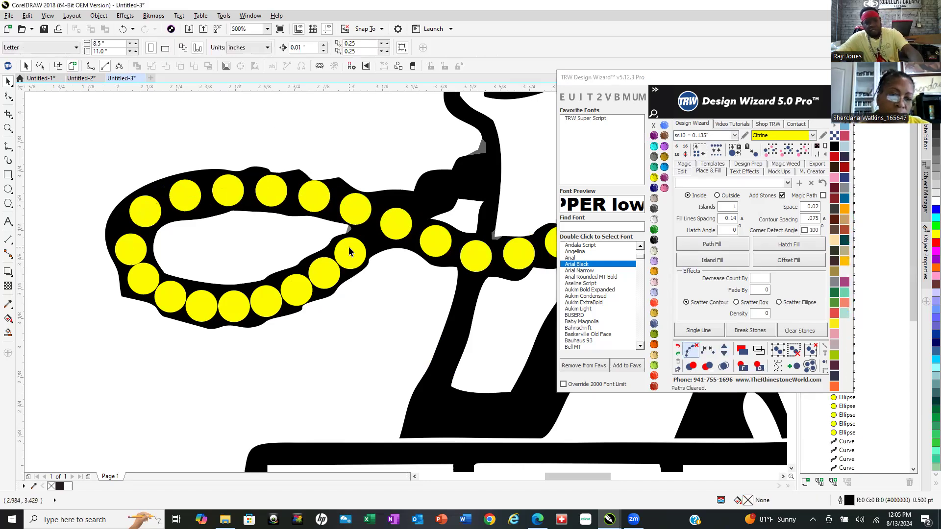
Space the stones around the lower side of the necklace loop evenly with fewer stones, and clear their path.
click(142, 216)
shift+click(123, 251)
shift+click(143, 282)
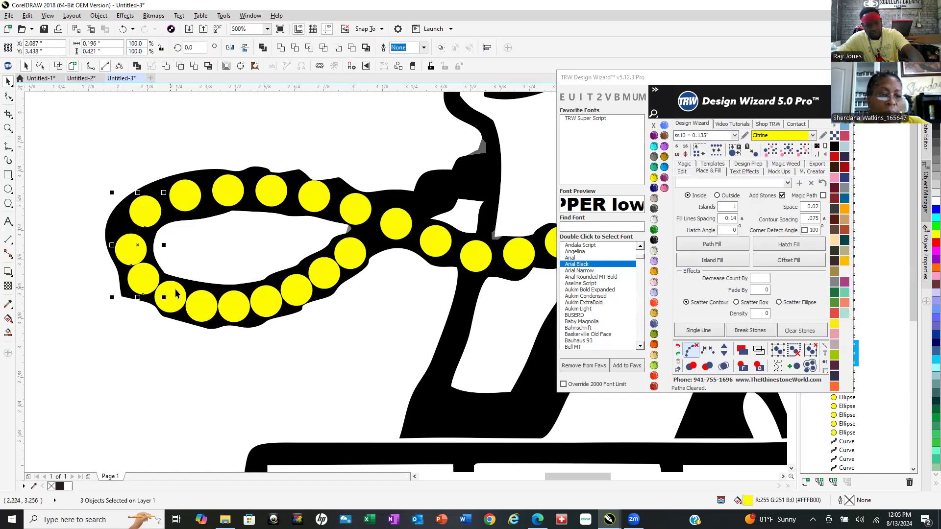
shift+click(177, 296)
shift+click(212, 308)
shift+click(232, 304)
shift+click(269, 300)
shift+click(300, 290)
shift+click(313, 281)
shift+click(348, 255)
shift+click(395, 220)
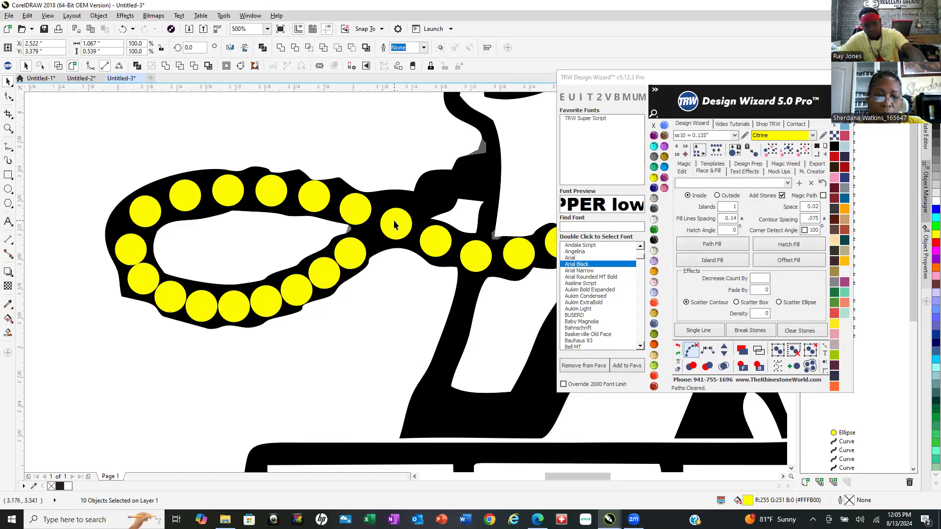
click(708, 350)
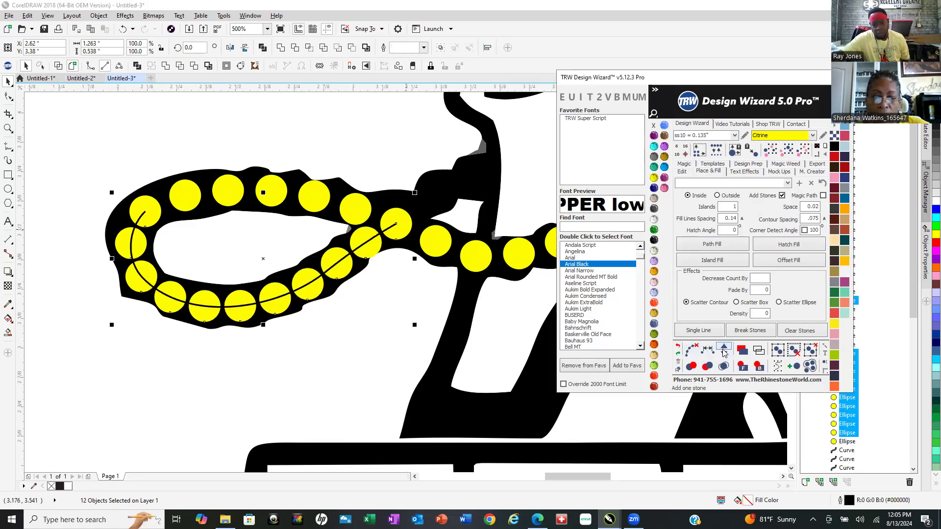
click(724, 356)
click(724, 357)
click(691, 350)
click(315, 349)
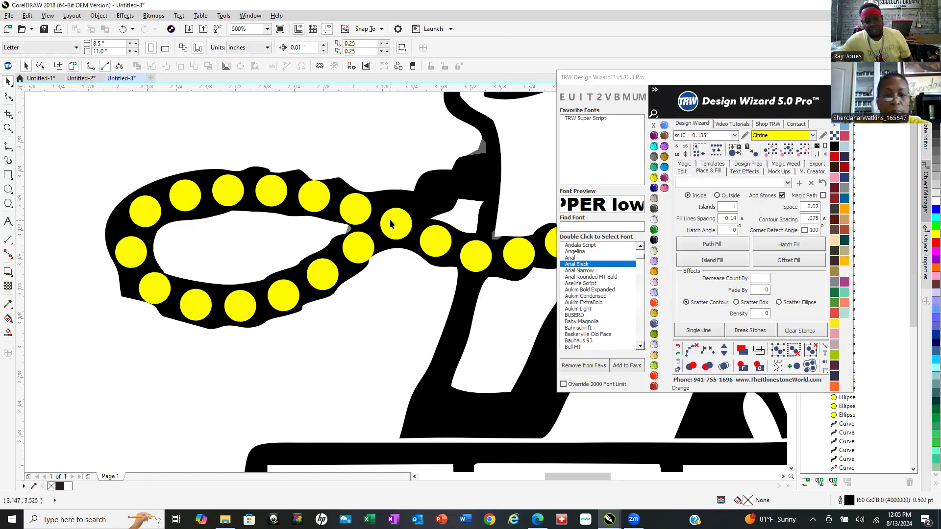
Copy necklace stones onto the short empty strand in front of the character's neck.
drag(395, 229, 300, 332)
scroll(459, 185, up, 5)
scroll(421, 219, down, 10)
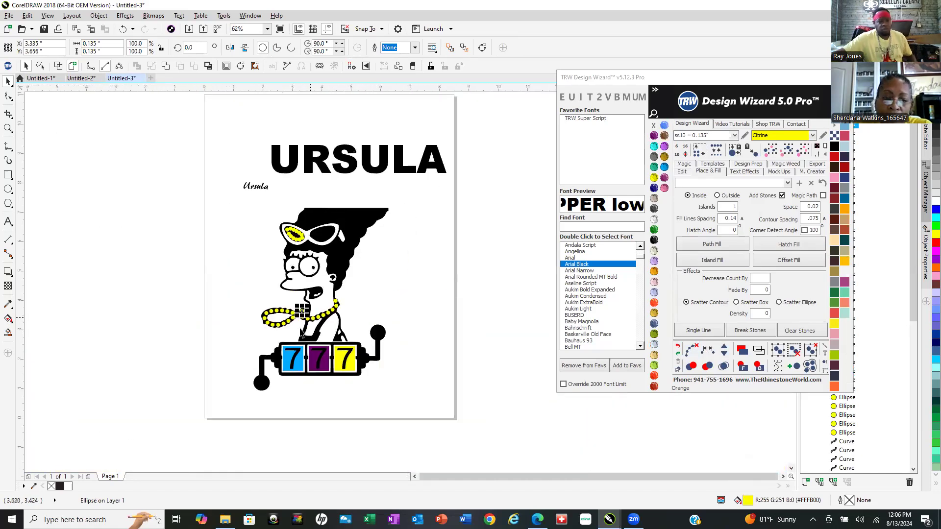
key(Escape)
scroll(304, 314, up, 2)
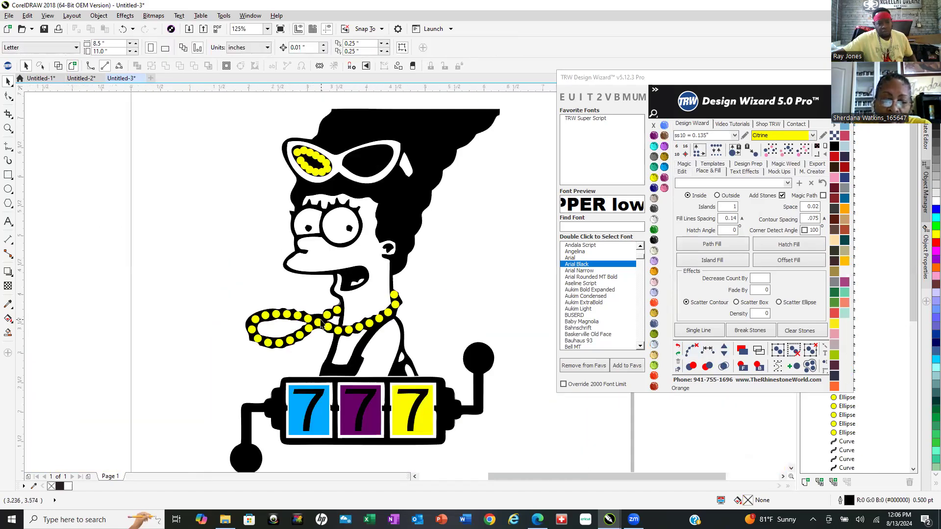
scroll(331, 340, up, 1)
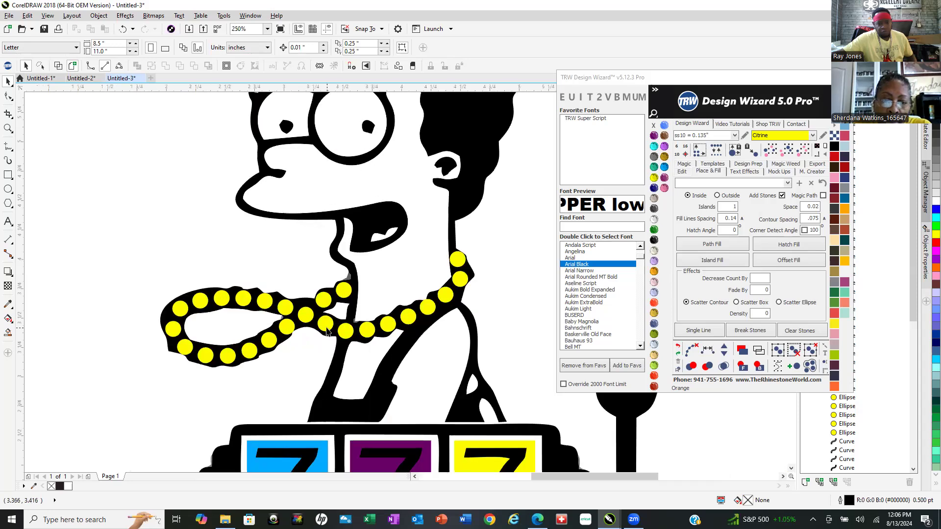
Delete the end stone of the short strand and replace it with a copy of the neighbouring stone.
click(343, 291)
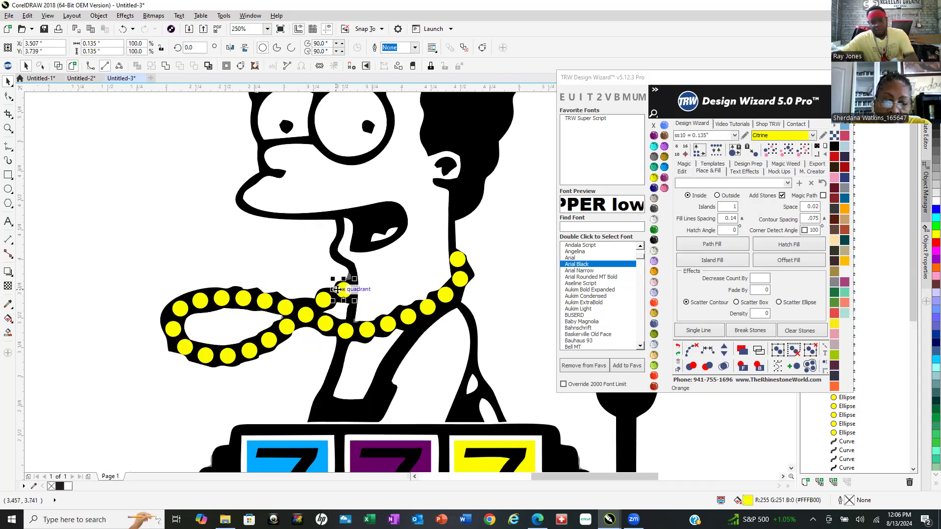
key(Delete)
scroll(366, 272, up, 1)
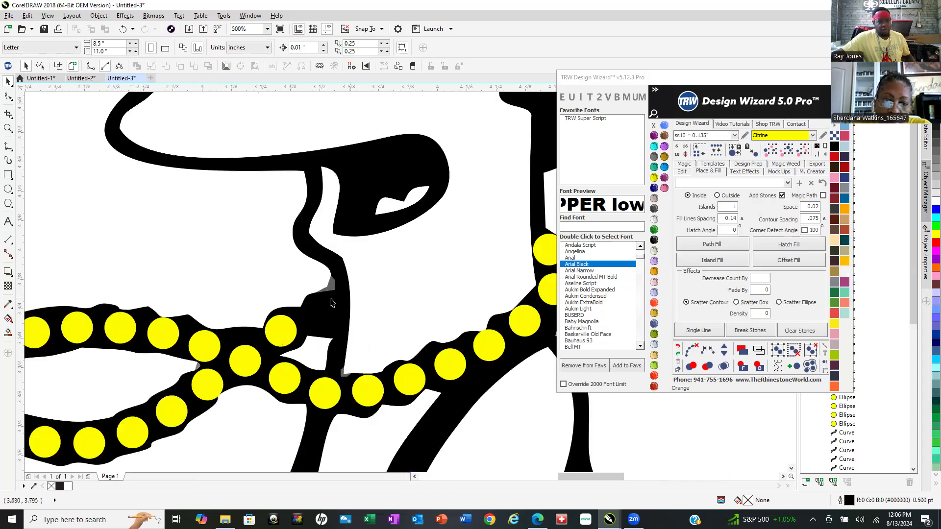
drag(277, 338, 317, 323)
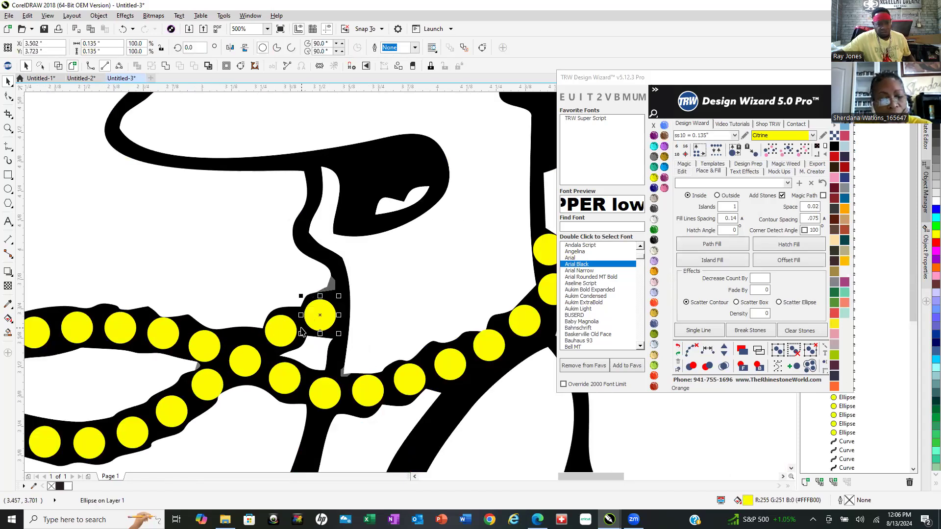
scroll(302, 333, down, 2)
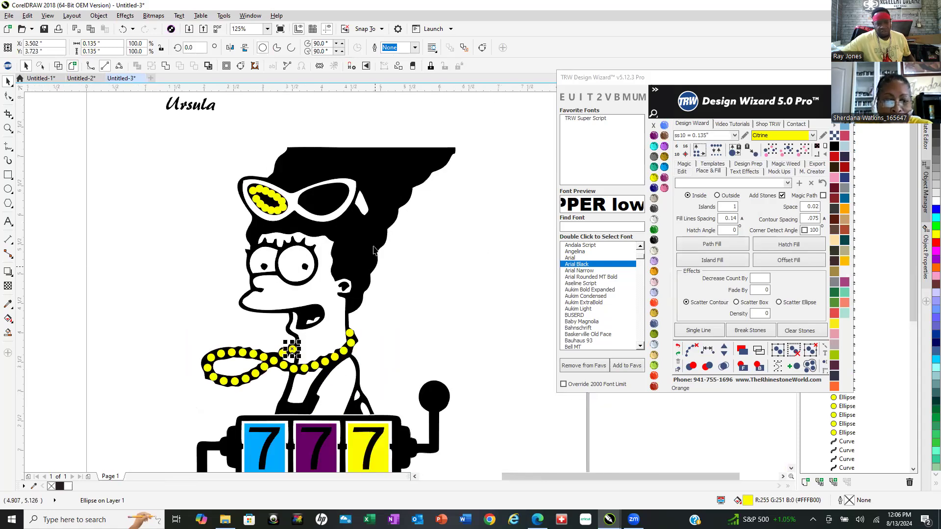
Delete all the overlapping Citrine stones from the left lens of the glasses.
drag(199, 168, 254, 195)
drag(294, 238, 265, 210)
scroll(268, 199, up, 2)
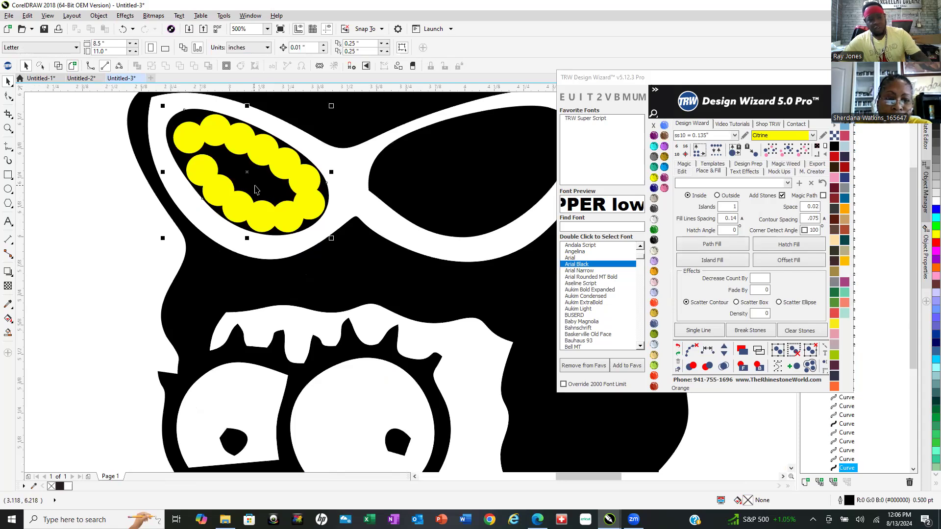
click(255, 187)
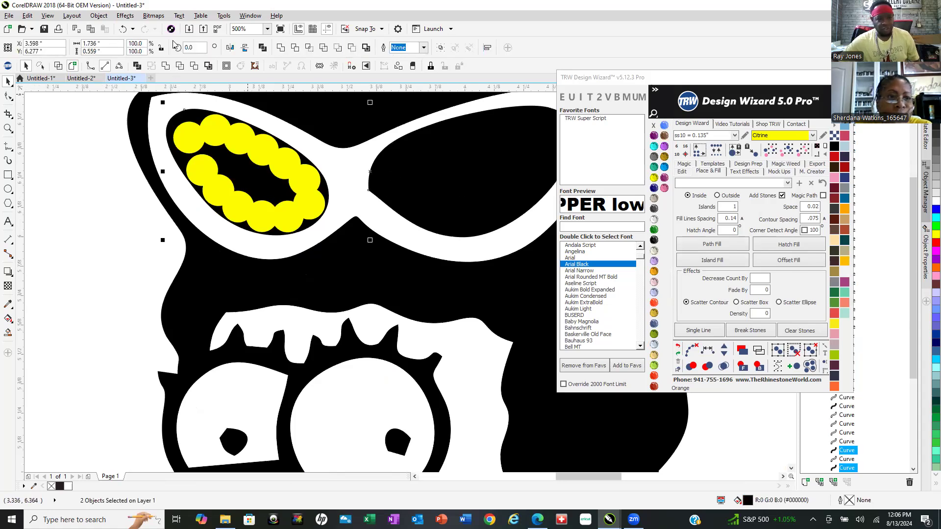
click(167, 67)
drag(172, 107, 338, 292)
key(Delete)
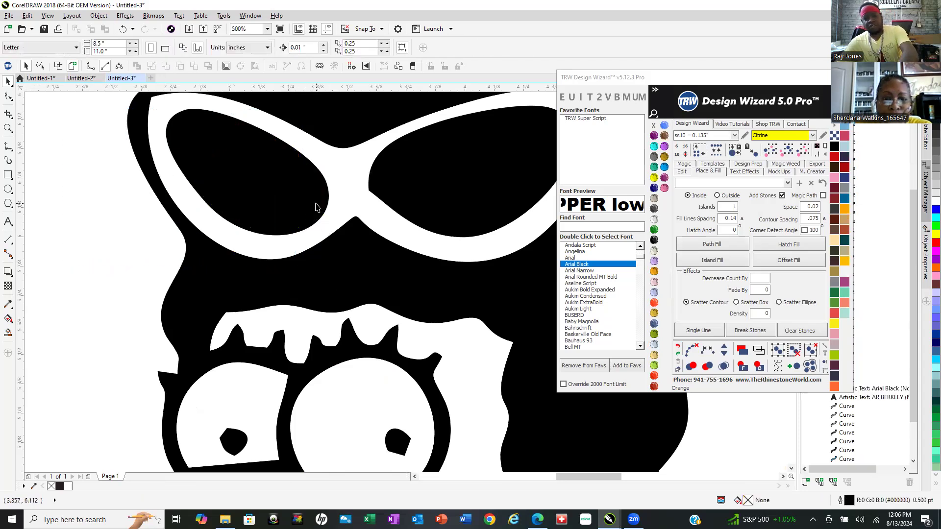
Apply an Island Fill of ss10 stones to both lenses, merge the overlapping stones and colour them TRW Pink.
click(286, 214)
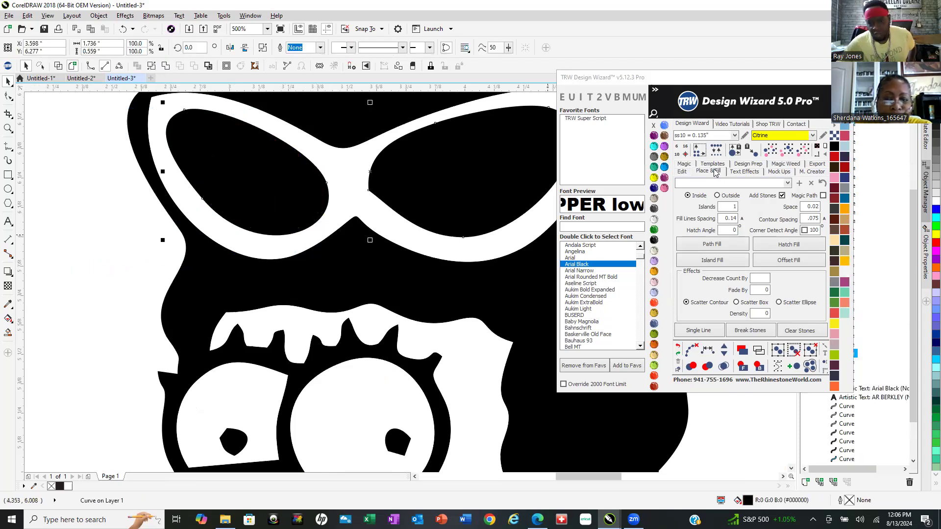
click(729, 263)
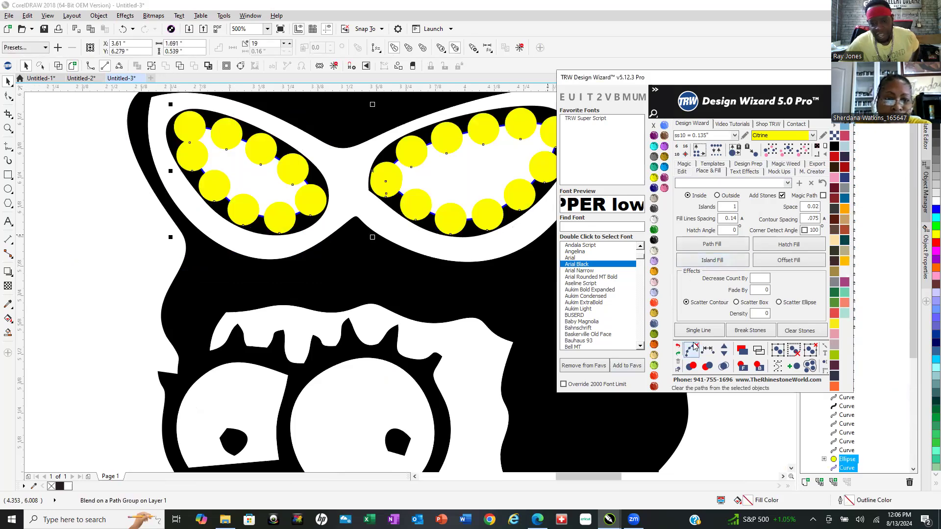
click(724, 366)
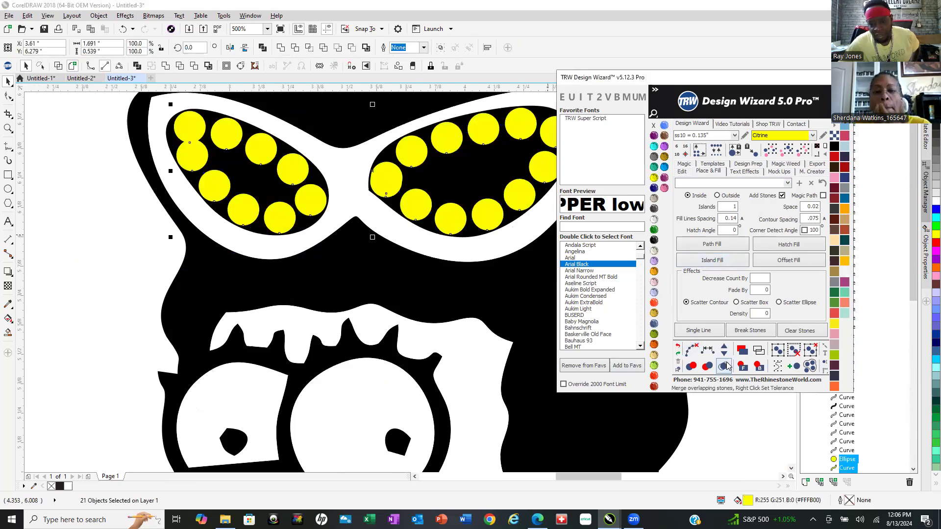
click(664, 188)
Apply a Hatch Fill of ss10 TRW Pink stones to the black character shape and merge the overlapping stones.
scroll(399, 335, down, 3)
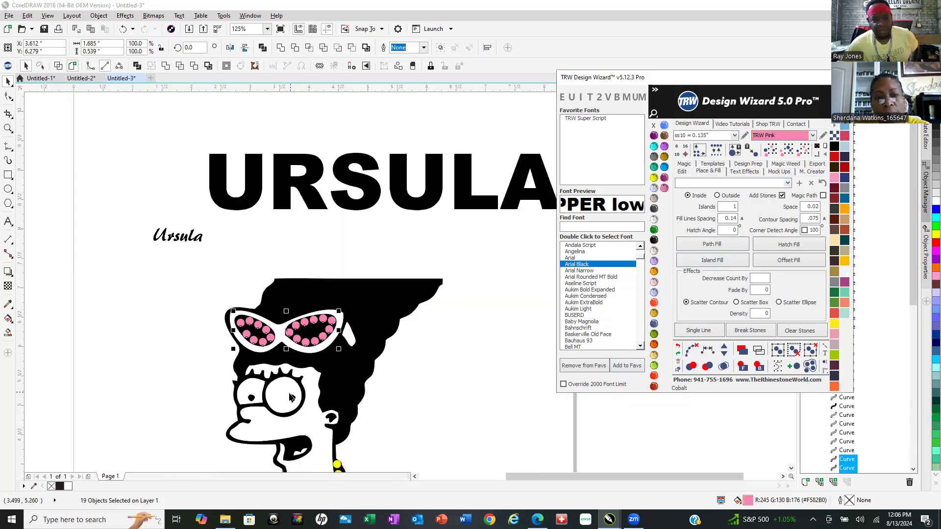
click(371, 290)
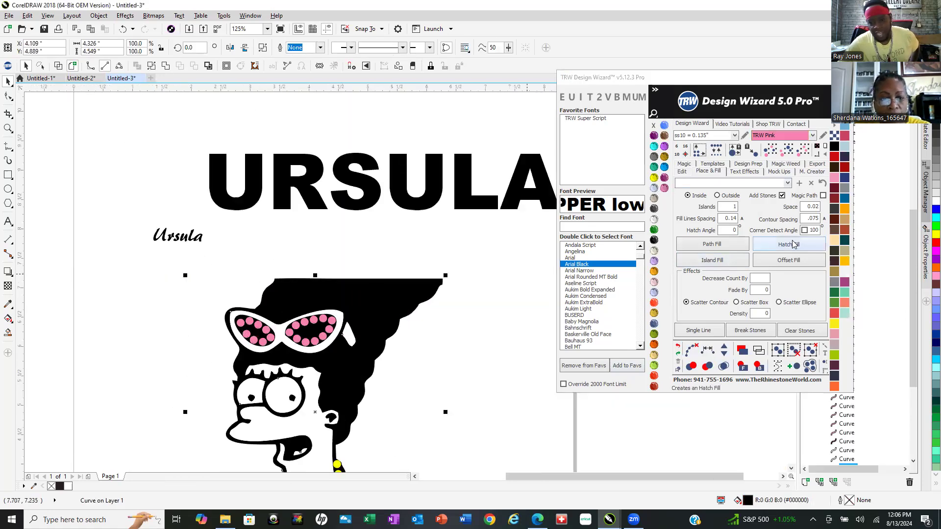
click(696, 327)
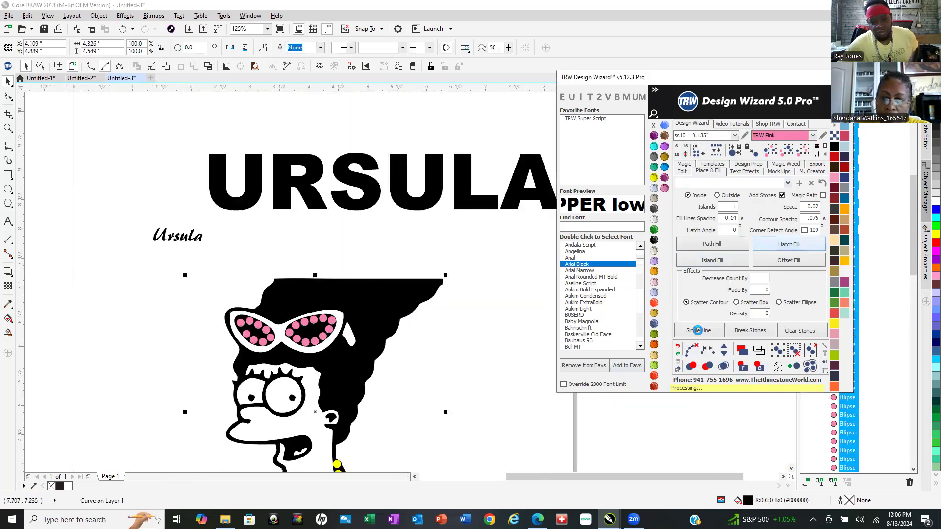
click(723, 366)
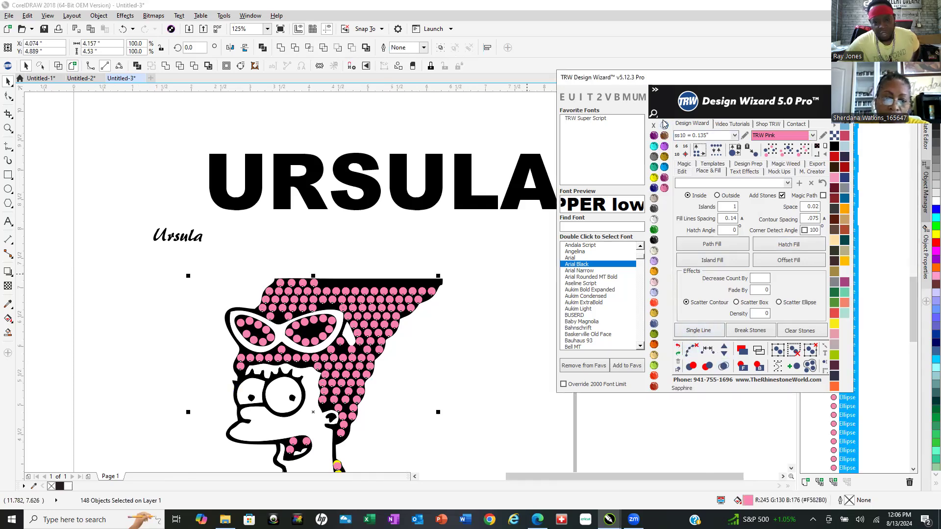
Recolour the hair stones Sapphire and move a top-row stone into the pointed right tip of the hair.
click(411, 243)
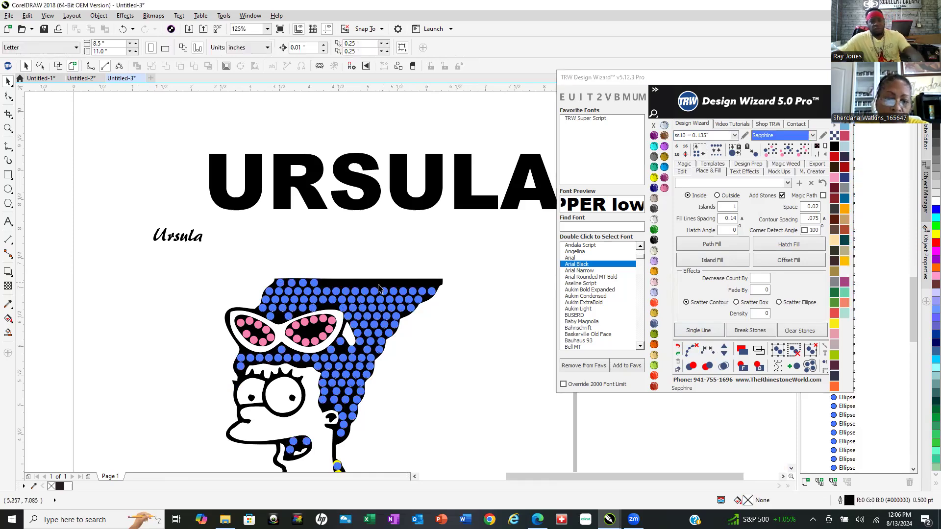
drag(315, 284, 438, 284)
scroll(438, 284, up, 8)
drag(501, 269, 298, 269)
scroll(415, 284, down, 9)
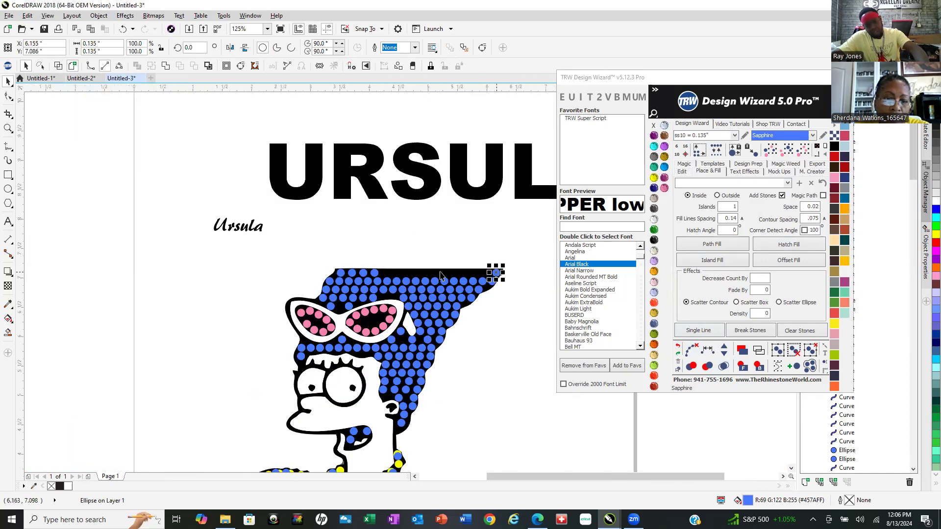
Delete three of the four top-row stones at the hair's left end and move the remaining one into the corner.
scroll(338, 275, up, 2)
scroll(338, 274, up, 4)
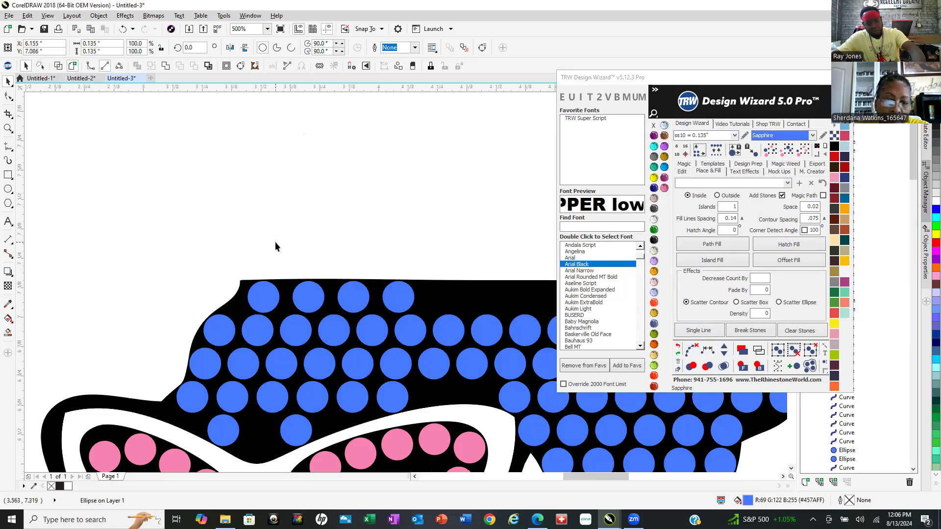
drag(388, 313, 443, 325)
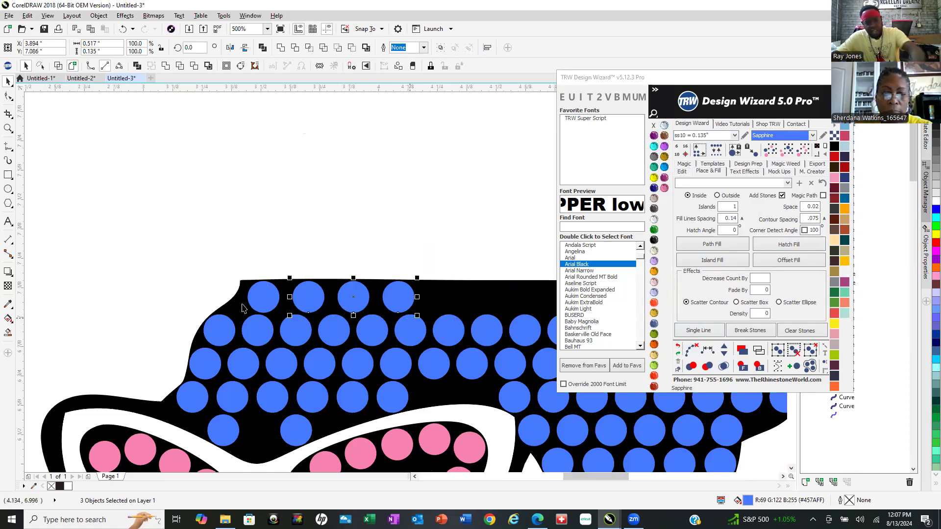
key(Escape)
scroll(230, 311, up, 4)
scroll(300, 287, up, 4)
scroll(275, 329, down, 2)
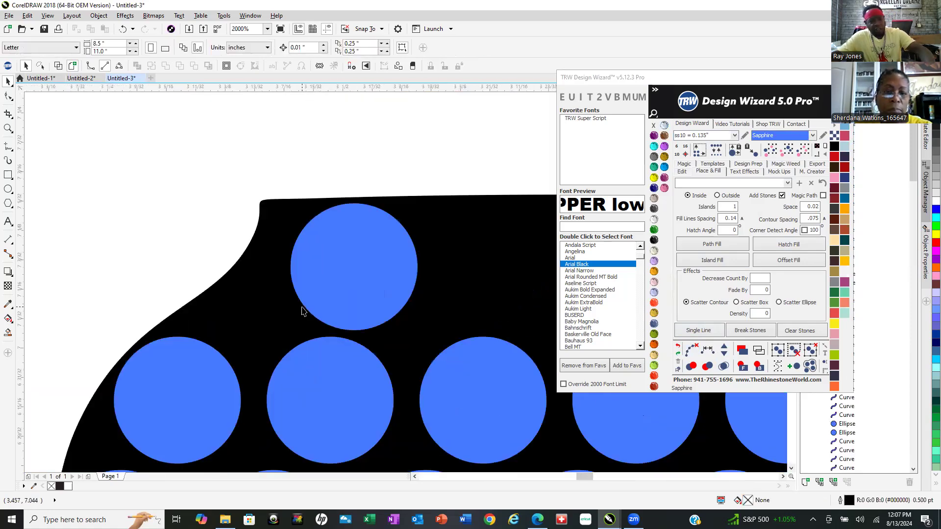
drag(379, 284, 343, 286)
scroll(342, 285, down, 5)
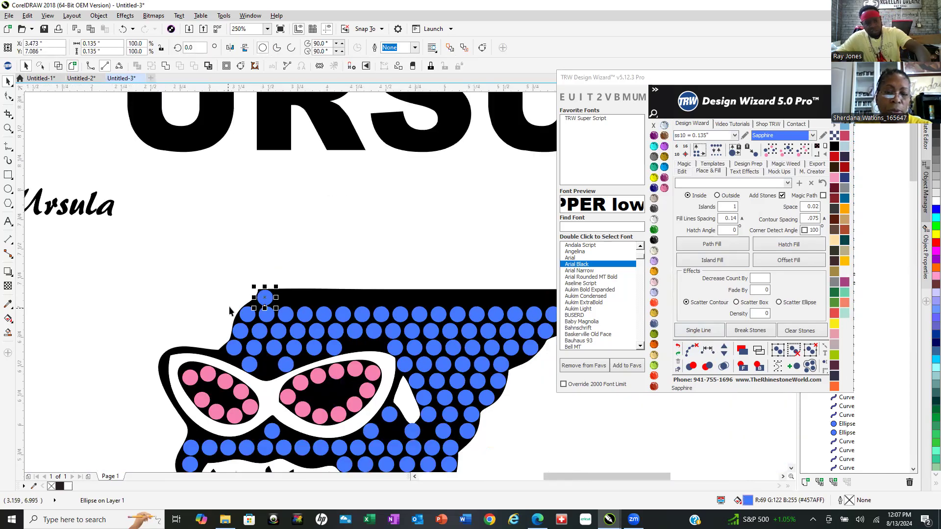
Fill between the two end stones of the hair's top row at .02 spacing and clear the path.
scroll(390, 305, up, 2)
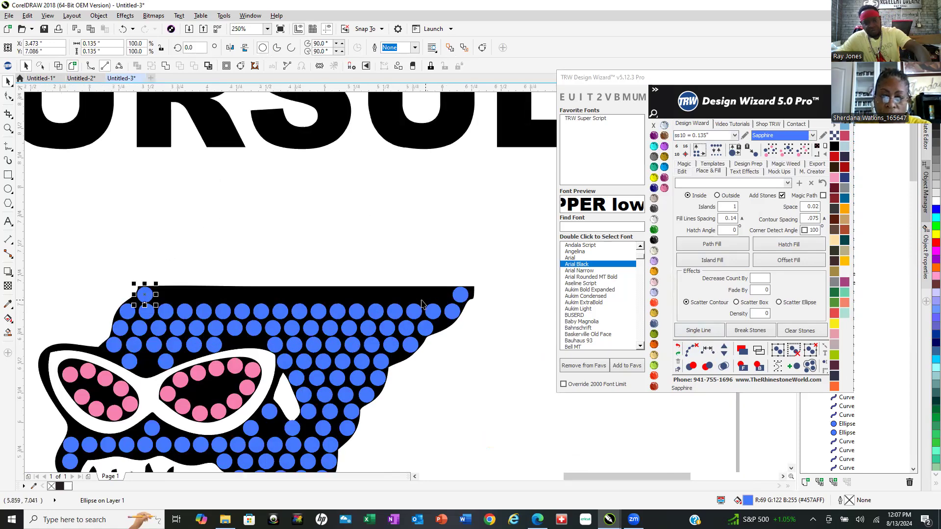
shift+click(461, 295)
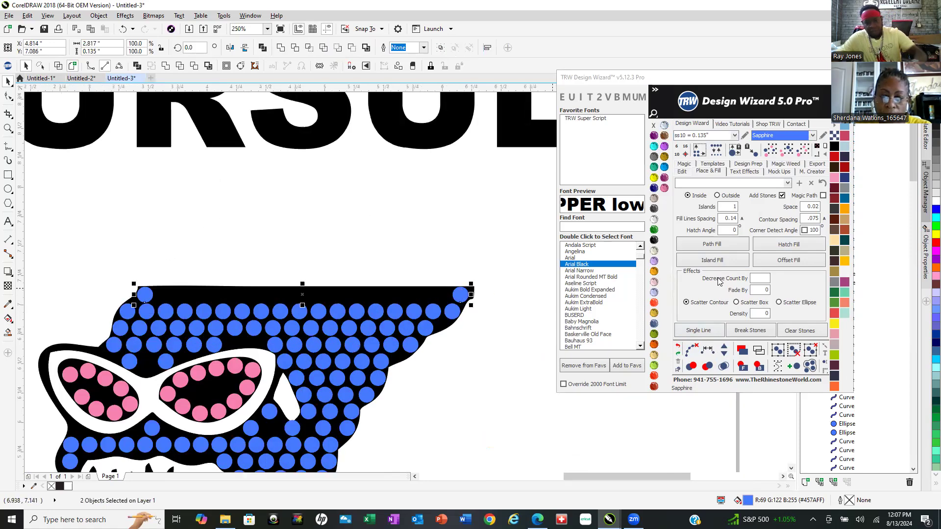
click(683, 172)
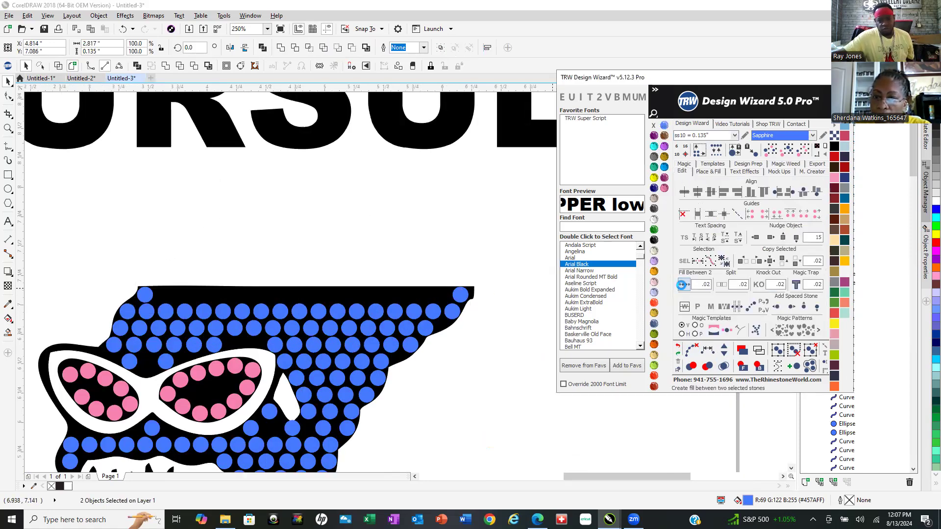
click(683, 285)
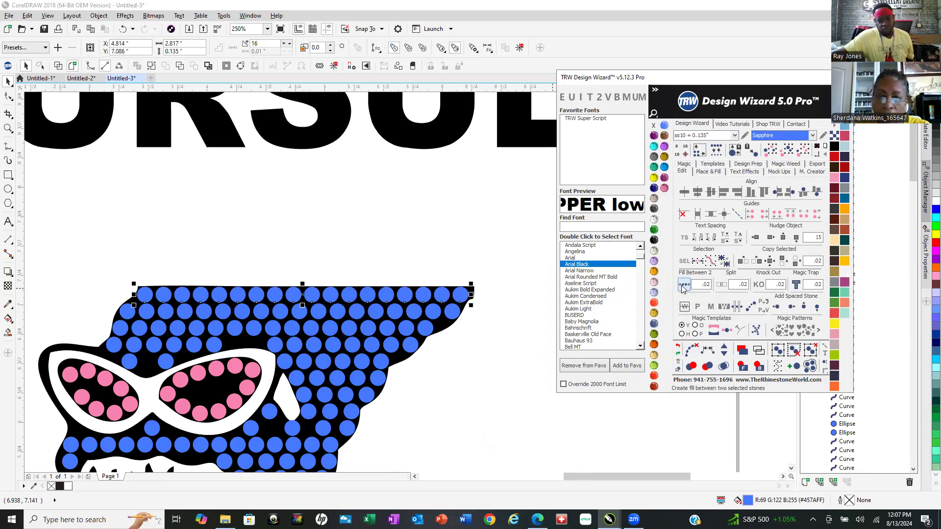
click(690, 350)
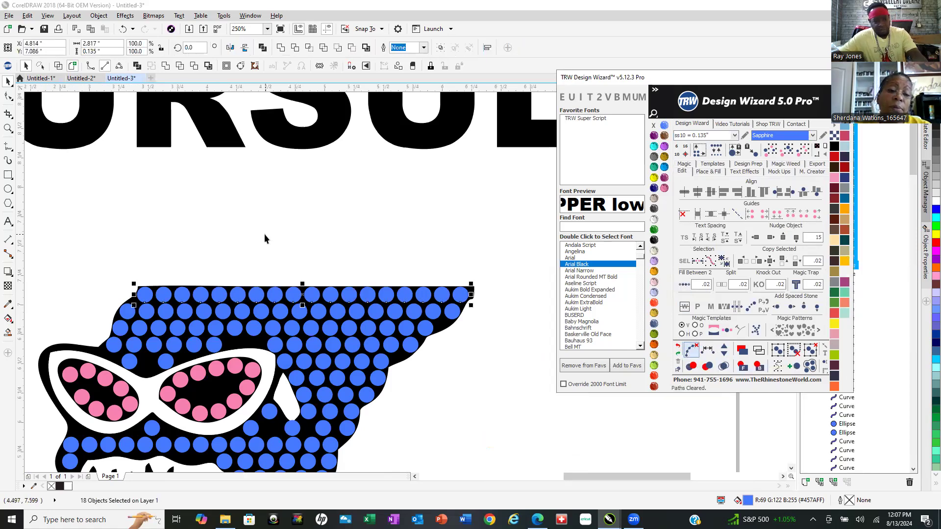
click(221, 222)
Place a copy of a hair stone in the gap just above the bridge of the glasses.
scroll(147, 358, up, 10)
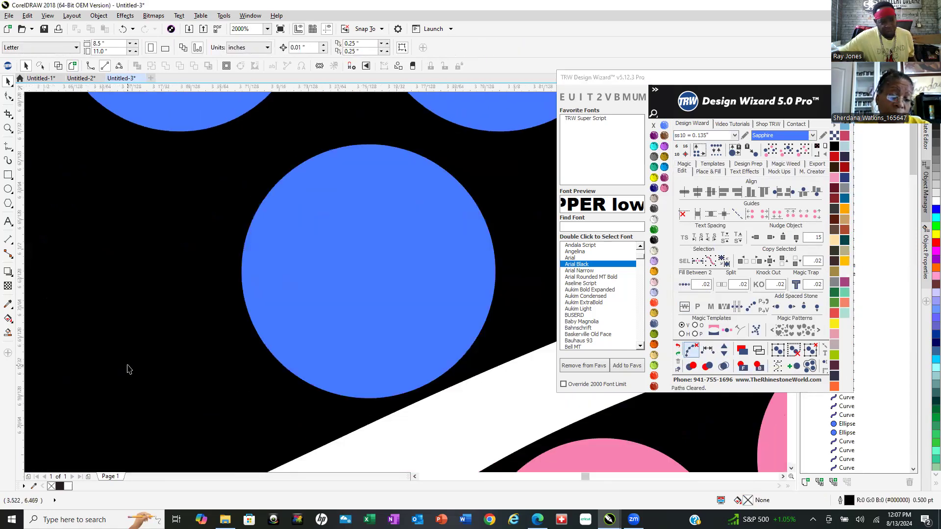
scroll(237, 336, down, 4)
drag(66, 315, 191, 335)
scroll(255, 326, down, 6)
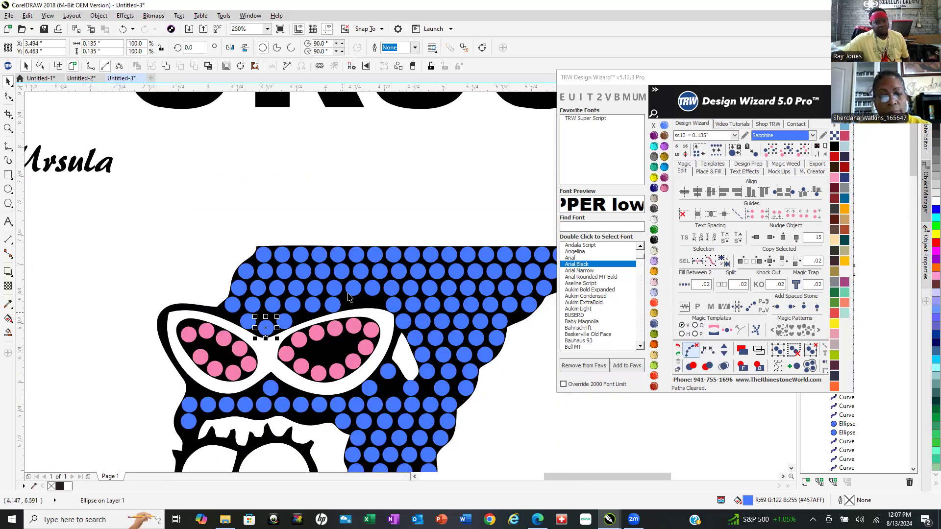
scroll(348, 298, down, 2)
Delete the two inner stones of the hair row running past the tip of the glasses' arm.
scroll(384, 362, up, 4)
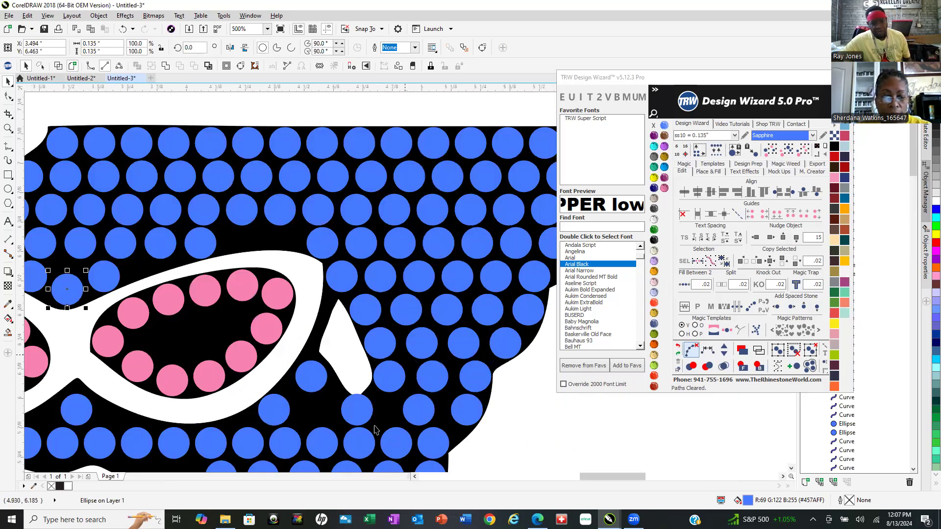
click(357, 411)
key(Delete)
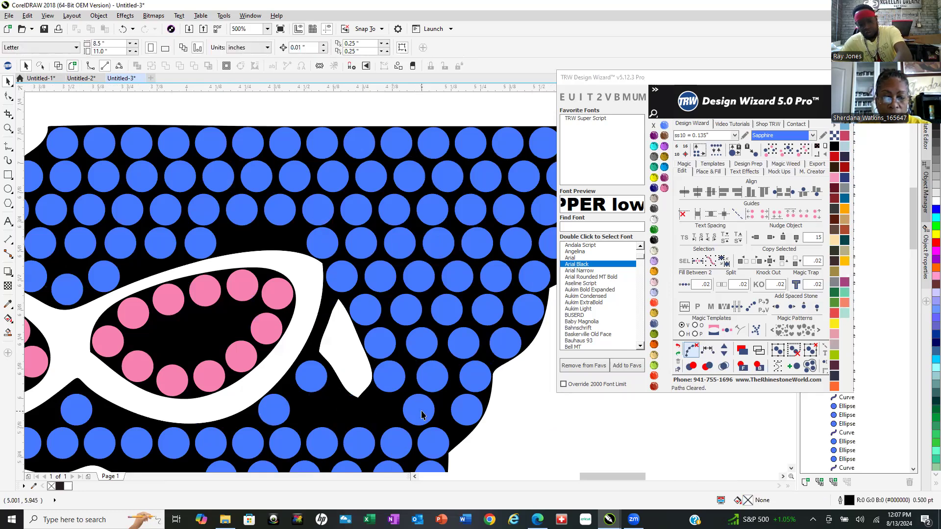
click(422, 416)
key(Delete)
Fill between the end stones of the row at the glasses' arm tip at .02 spacing and clear the path.
click(471, 417)
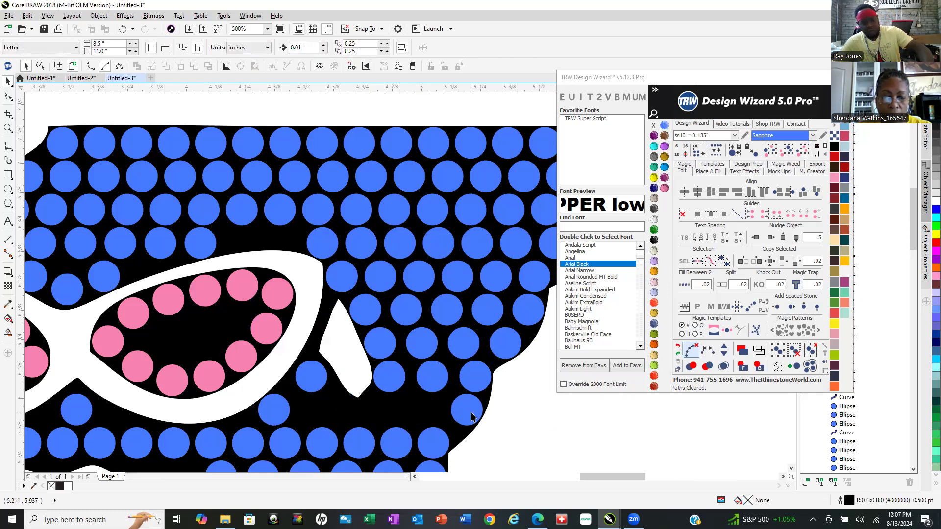
shift+click(272, 414)
click(684, 285)
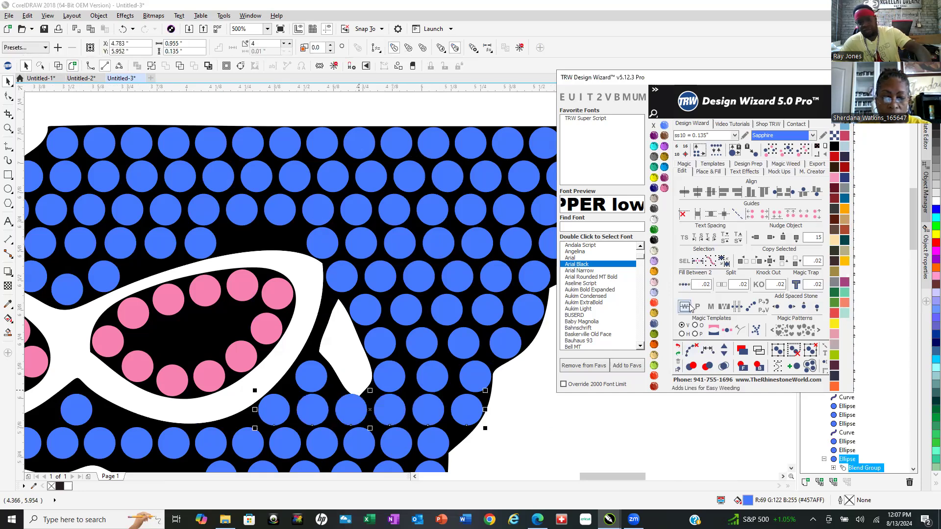
click(691, 349)
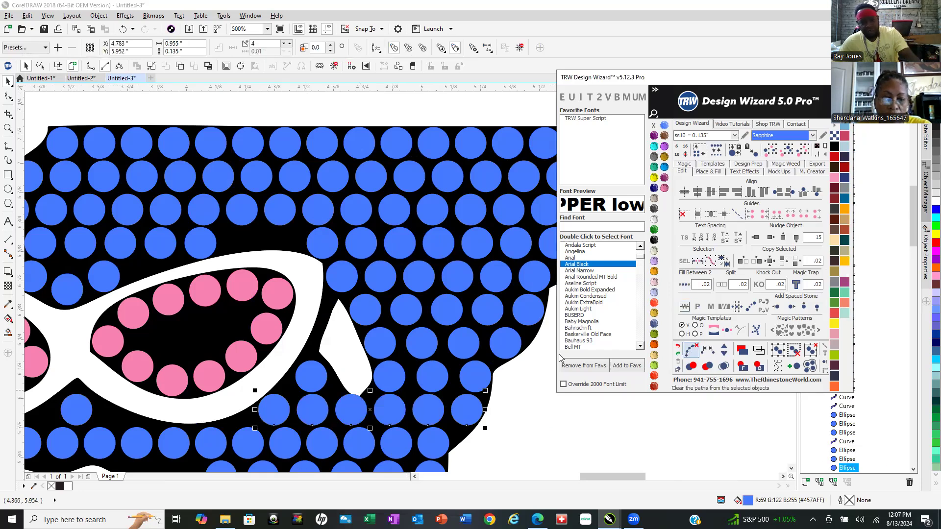
scroll(326, 243, down, 2)
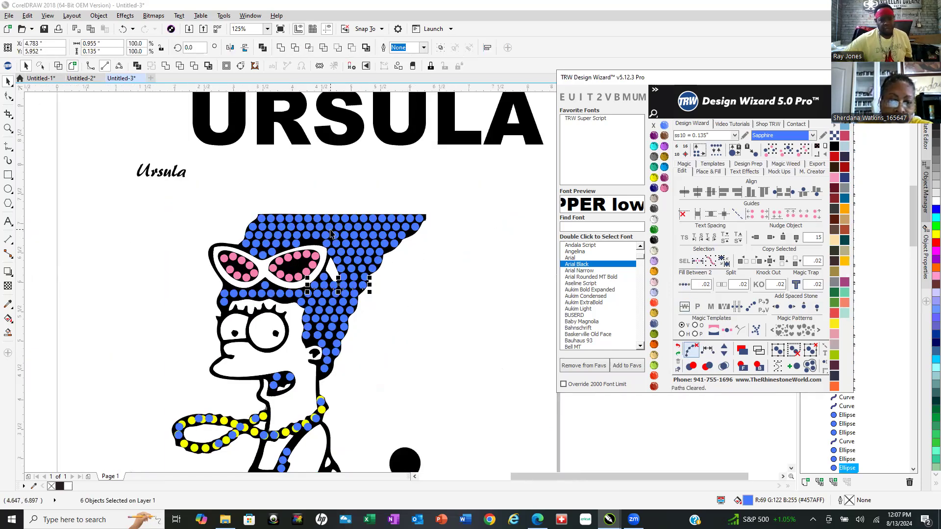
Place a copy of a hair stone in the gap above the right lens of the glasses.
scroll(331, 234, up, 3)
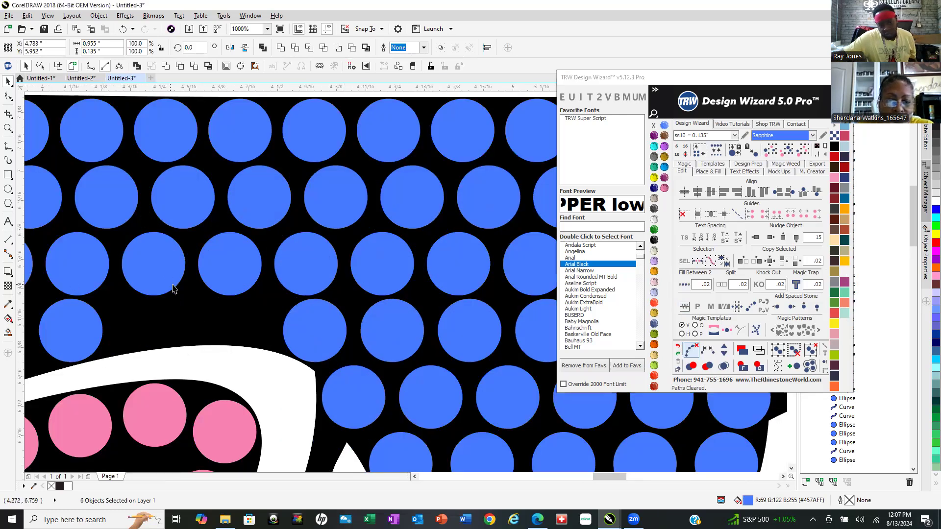
click(195, 316)
mouse_move(203, 322)
mouse_down()
mouse_move(211, 328)
mouse_move(203, 329)
mouse_up()
scroll(131, 329, up, 1)
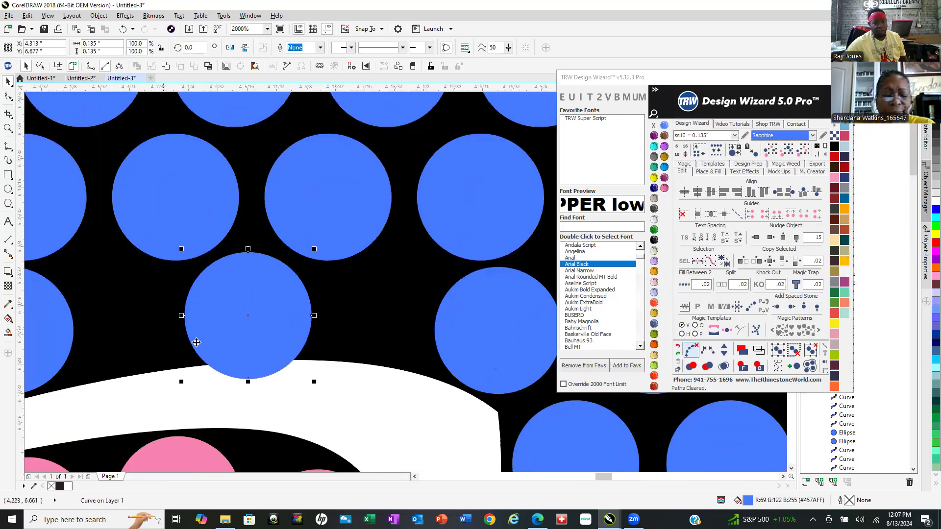
scroll(457, 211, down, 3)
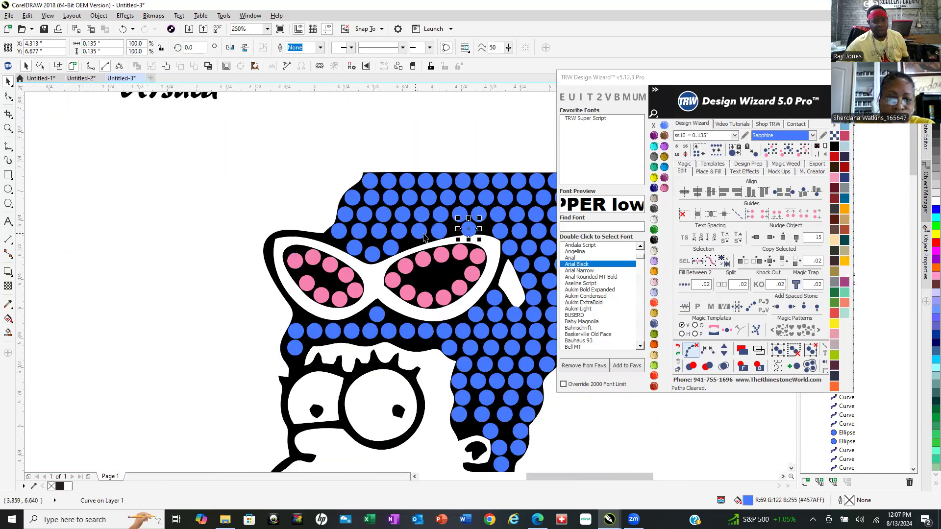
Evenly respace the seven stones from the hair's left edge to the added stone above the right lens and clear the path.
scroll(425, 237, up, 1)
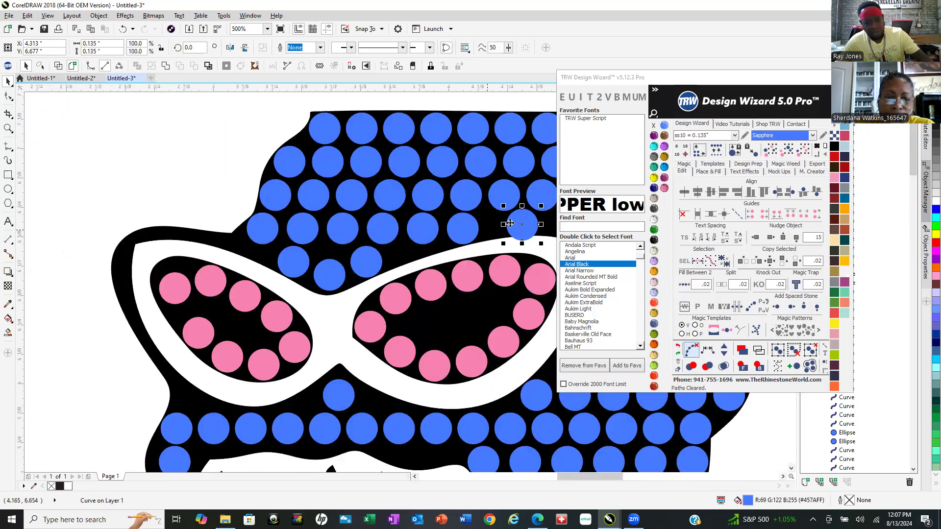
scroll(535, 194, up, 1)
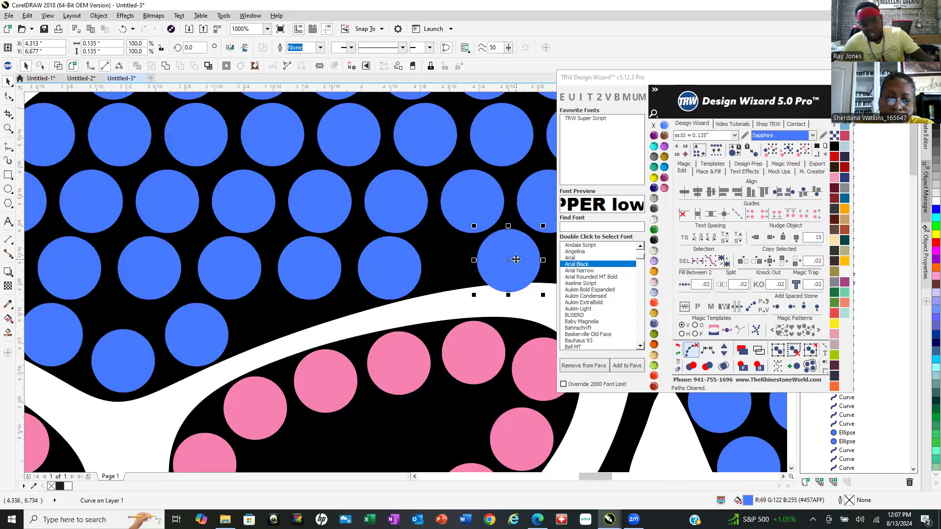
shift+click(392, 281)
shift+click(302, 266)
shift+click(241, 267)
shift+click(149, 270)
shift+click(90, 266)
scroll(221, 282, down, 1)
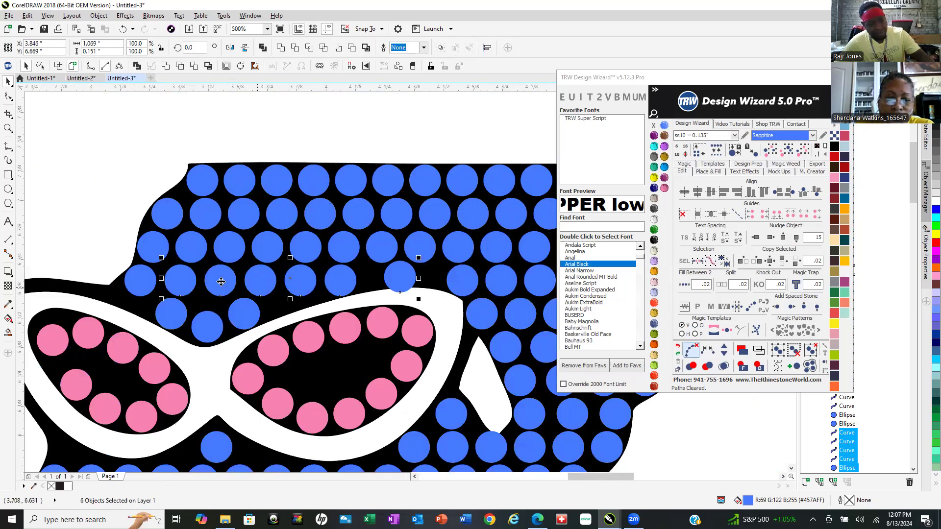
shift+click(137, 284)
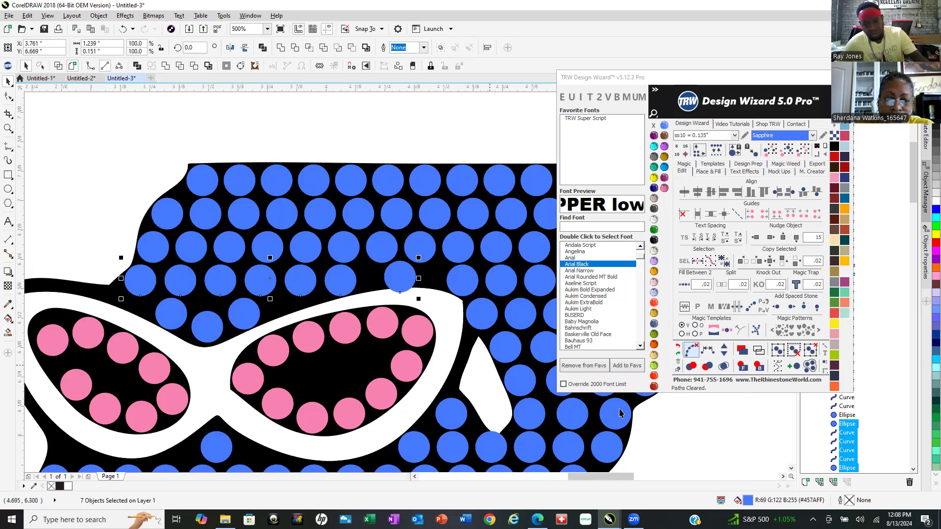
click(711, 353)
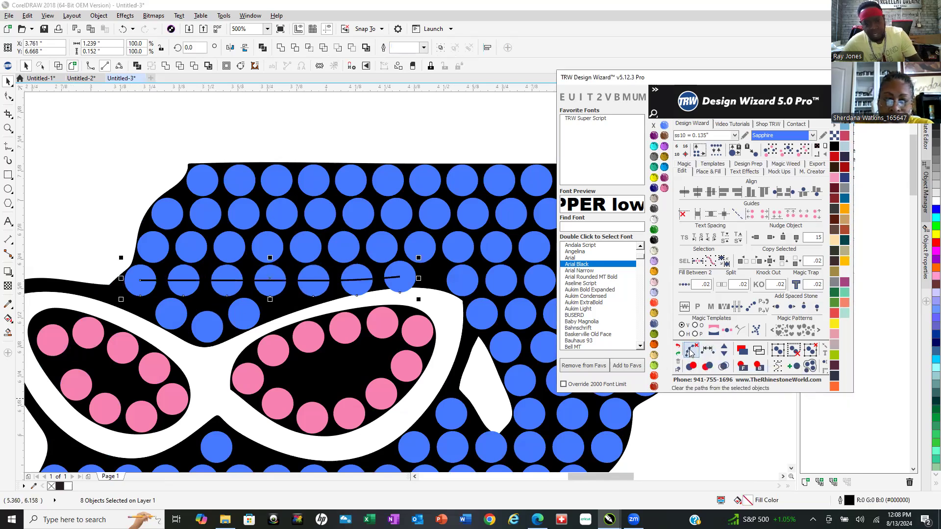
Evenly respace the rest of that row, from the added stone to the hair's right edge, and clear the path.
click(456, 287)
shift+click(404, 281)
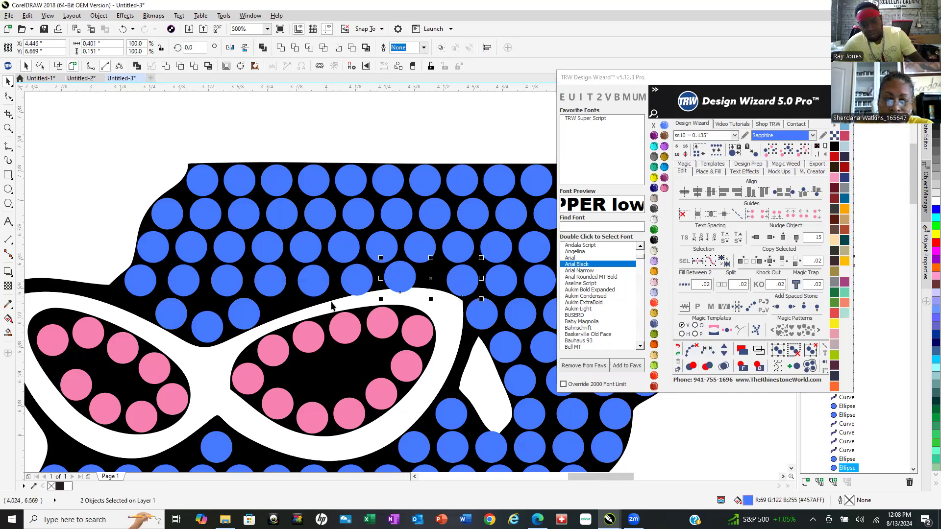
scroll(407, 294, down, 2)
scroll(459, 304, up, 2)
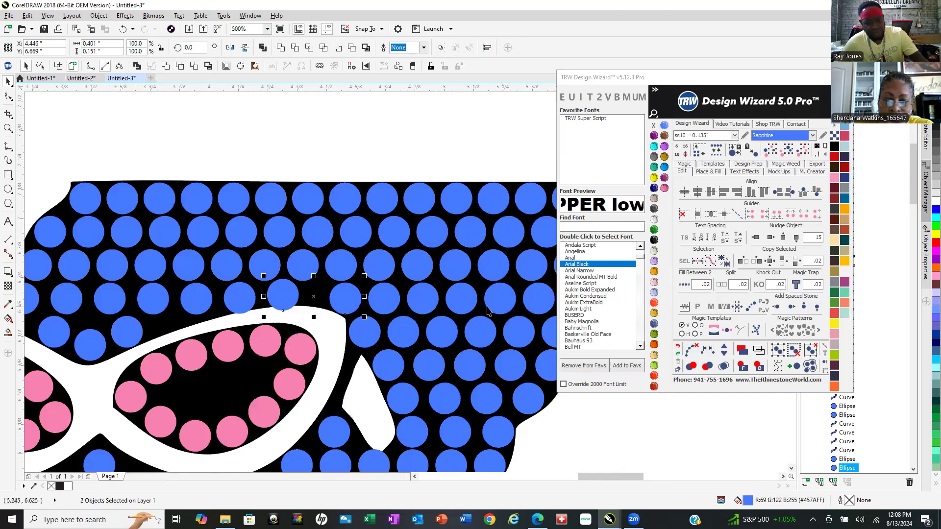
shift+click(409, 299)
shift+click(435, 295)
shift+click(469, 294)
shift+click(500, 295)
shift+click(538, 294)
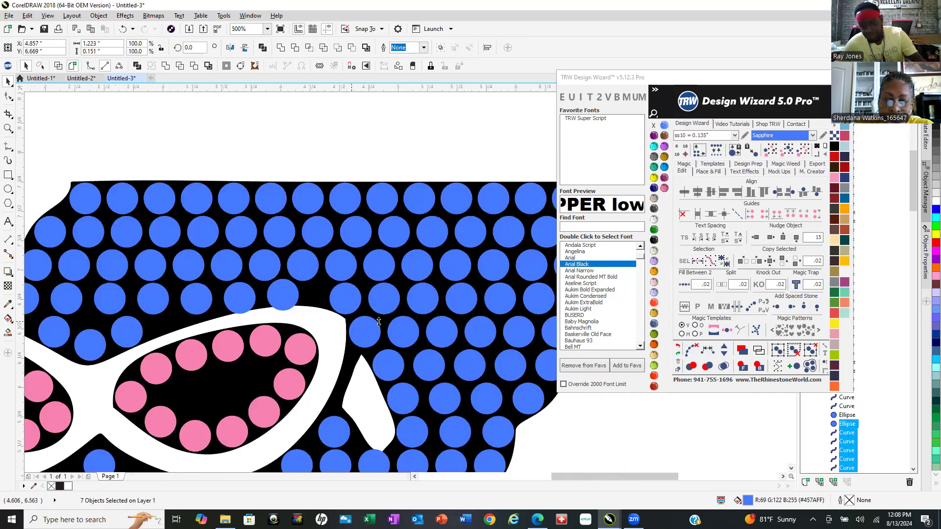
scroll(538, 294, down, 2)
scroll(479, 318, up, 2)
shift+click(490, 305)
click(707, 349)
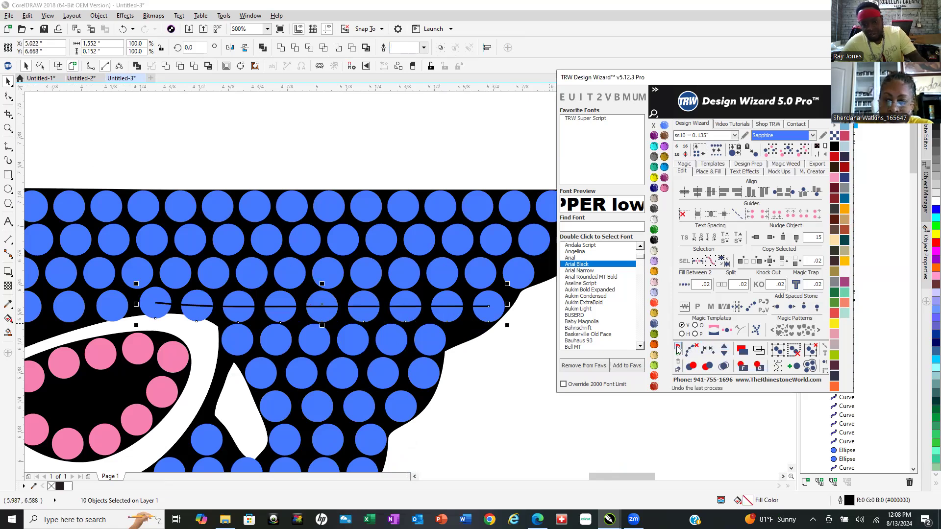
click(691, 350)
click(514, 395)
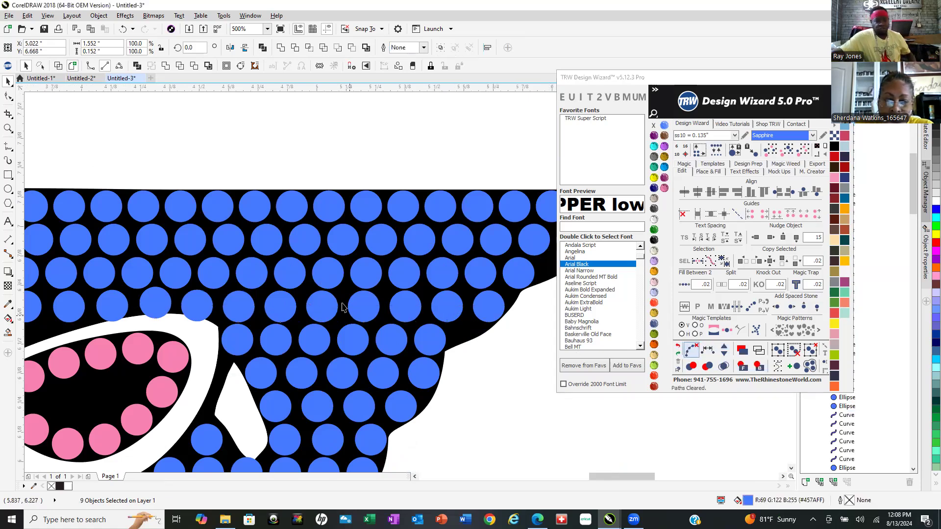
Place a copy of the neighbouring stone in the gap of the hair just above the ear.
scroll(354, 284, down, 2)
scroll(446, 239, down, 1)
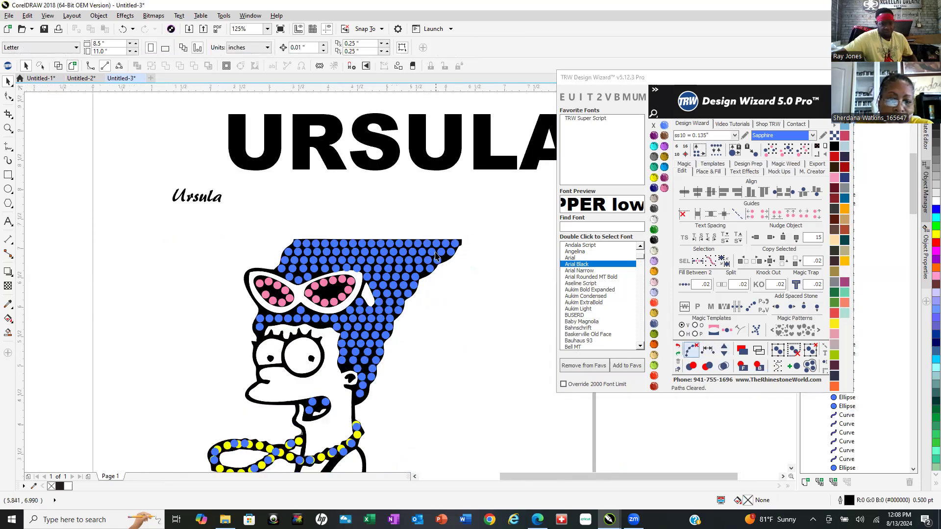
scroll(358, 385, up, 3)
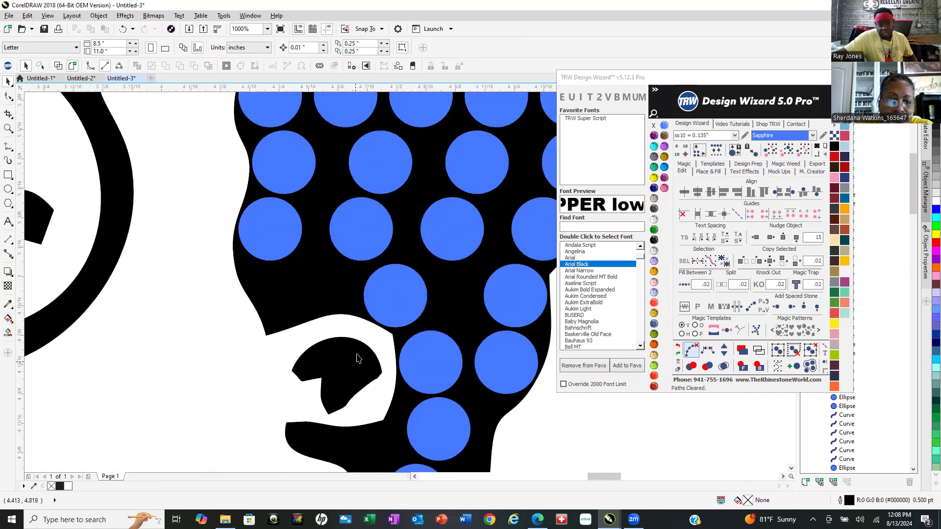
drag(385, 302, 302, 287)
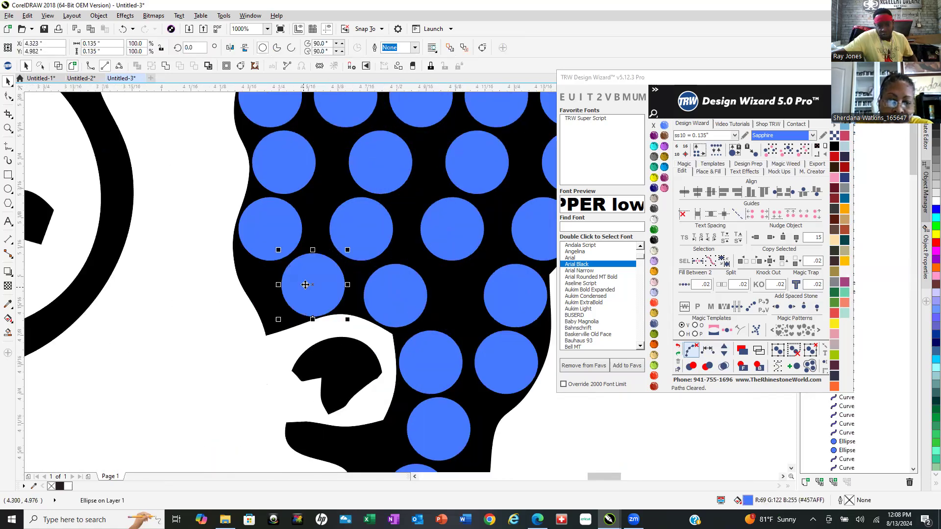
Rearrange the blue stones behind and below the ear and add copies to fill the lower tip of the hair.
scroll(303, 257, down, 2)
scroll(264, 248, down, 3)
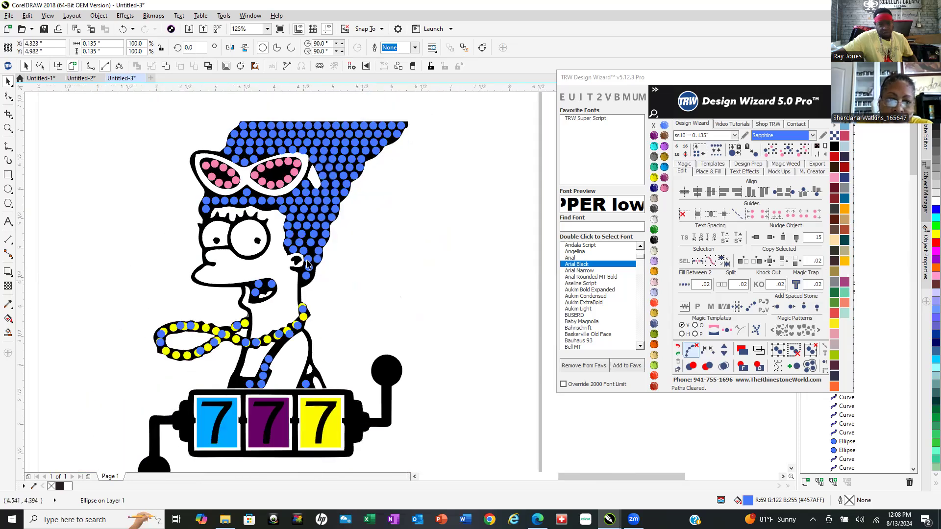
scroll(314, 283, up, 6)
scroll(362, 245, down, 5)
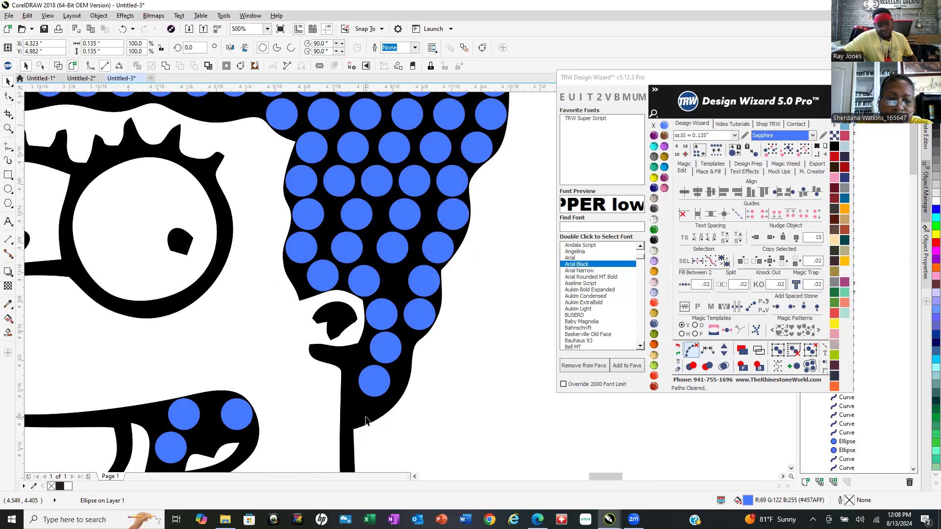
scroll(367, 417, up, 2)
drag(386, 361, 353, 405)
drag(401, 333, 426, 339)
drag(414, 283, 362, 311)
scroll(361, 311, down, 5)
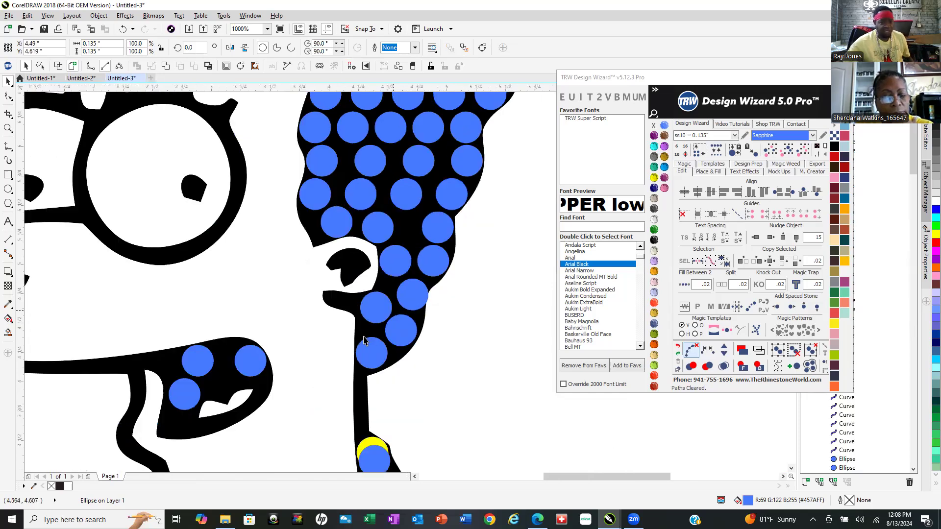
click(457, 363)
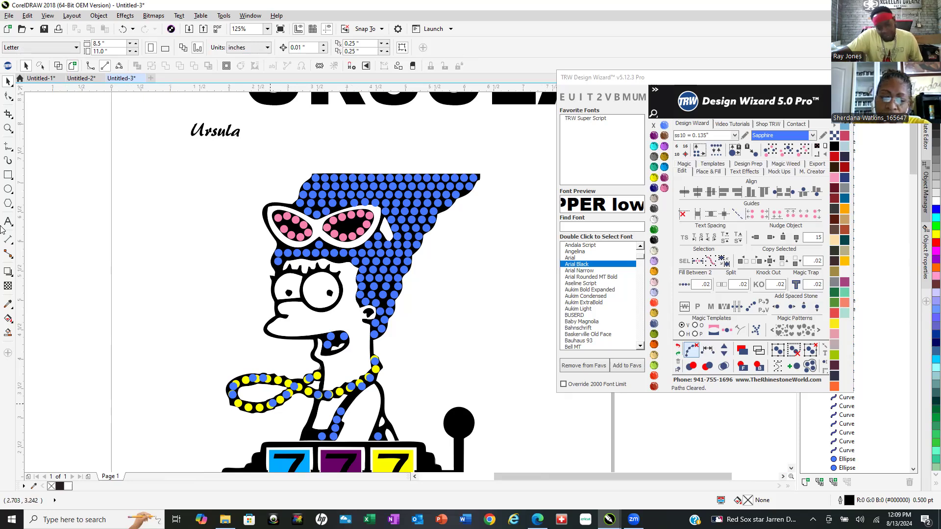
Delete the five blue stones overlapping the yellow ones at the necklace crossing and along the loop's upper strand and outer end.
scroll(275, 379, up, 4)
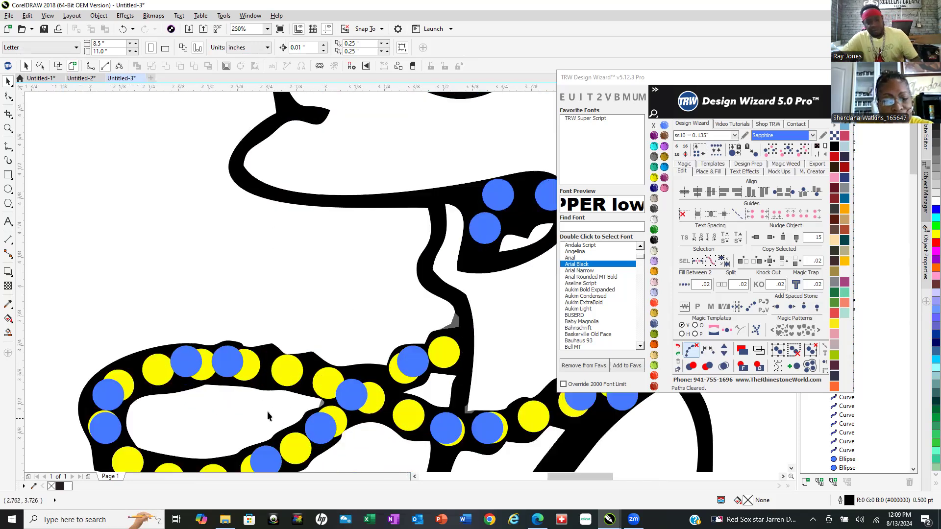
click(351, 395)
key(Delete)
click(227, 361)
key(Delete)
click(186, 361)
key(Delete)
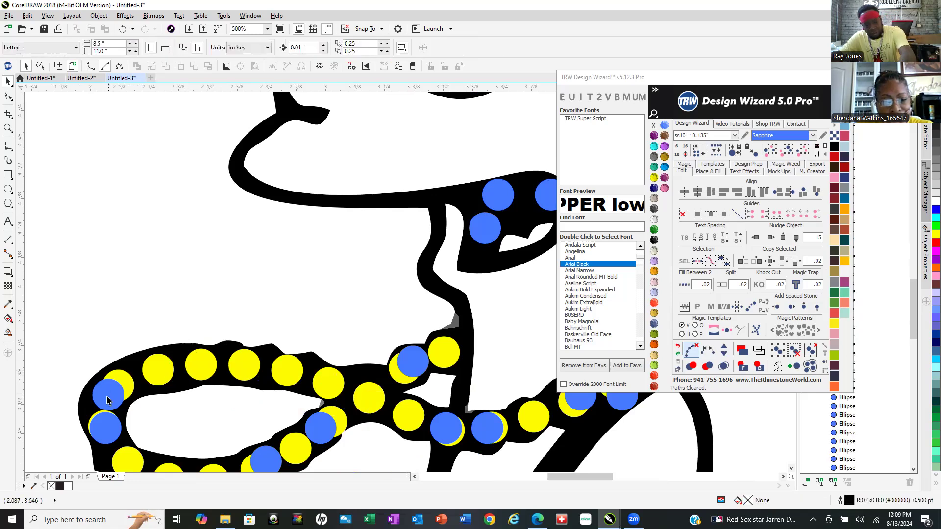
click(108, 394)
key(Delete)
click(105, 426)
key(Delete)
Delete the blue stones overlapping the yellow ones on the loop's lower strand and across the front of the neck.
click(263, 468)
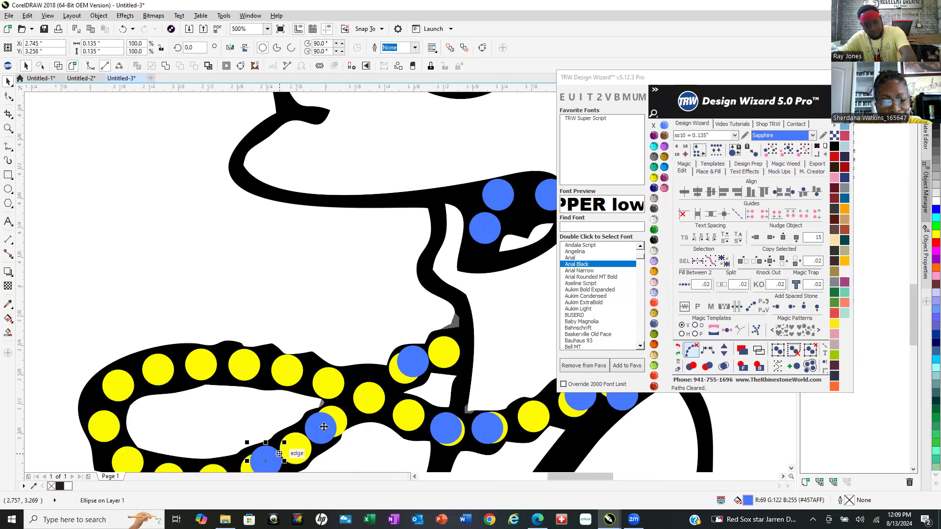
key(Delete)
click(321, 428)
key(Delete)
click(413, 367)
key(Delete)
click(447, 428)
key(Delete)
click(487, 427)
key(Delete)
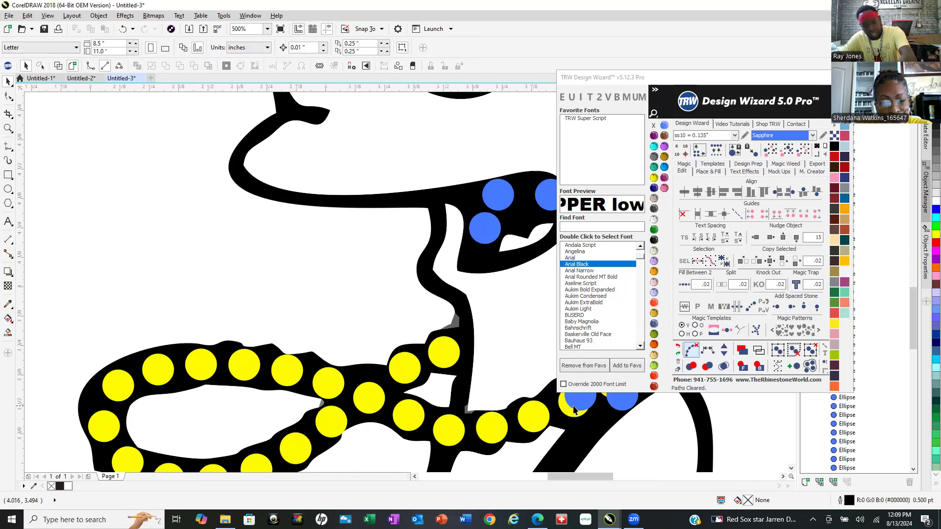
Delete the three blue stones overlapping the yellow ones on the necklace between the shoulder and the back of the neck.
scroll(389, 384, down, 3)
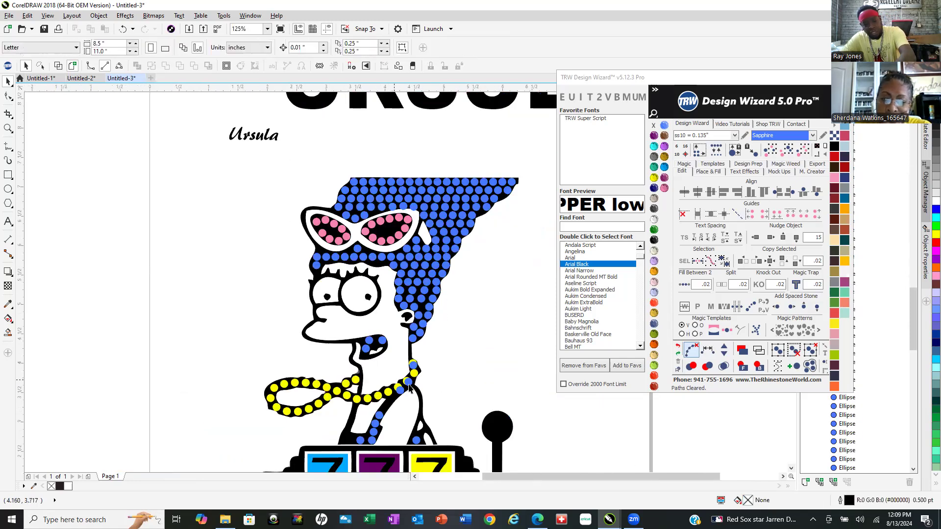
scroll(408, 390, up, 3)
click(363, 395)
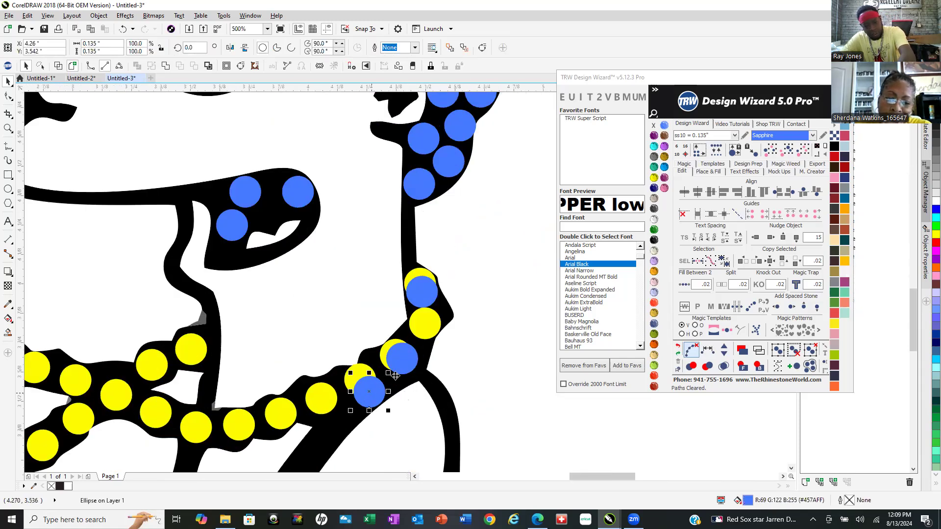
key(Delete)
click(402, 359)
key(Delete)
click(424, 300)
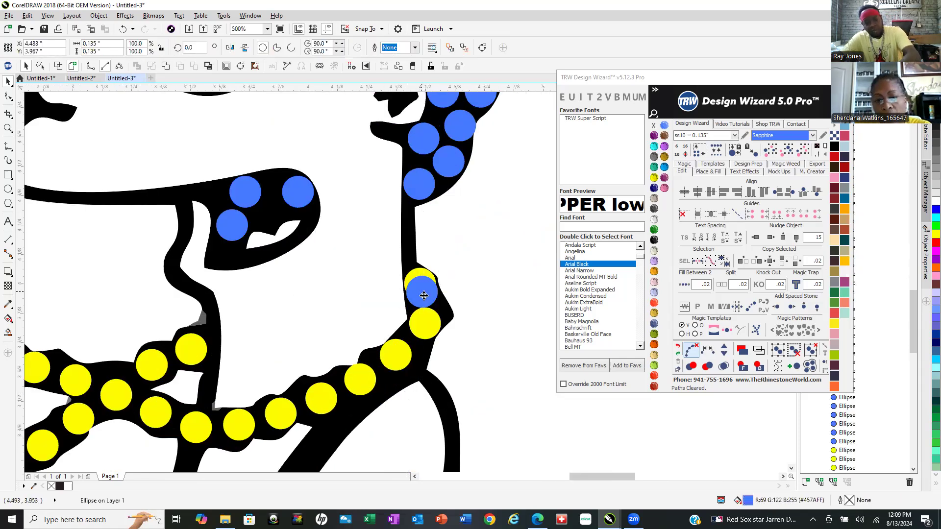
key(Delete)
scroll(424, 300, down, 5)
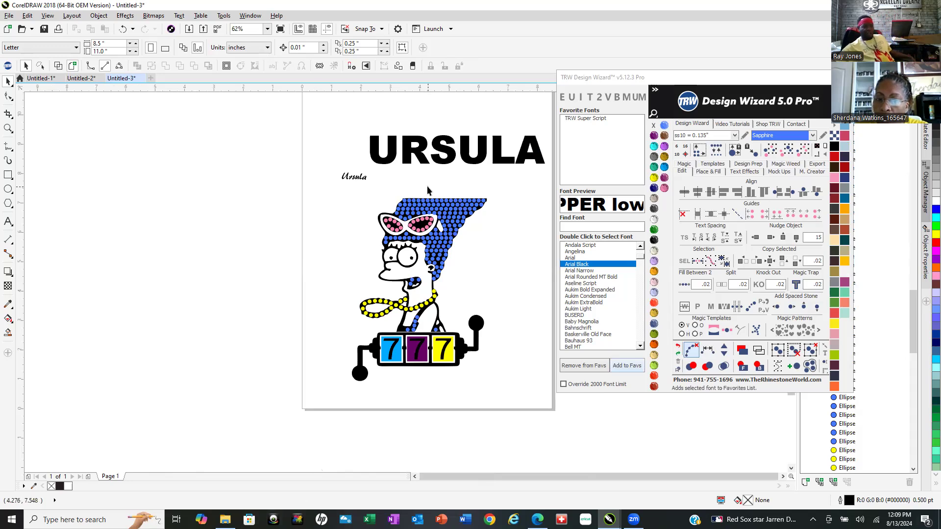
scroll(475, 250, up, 2)
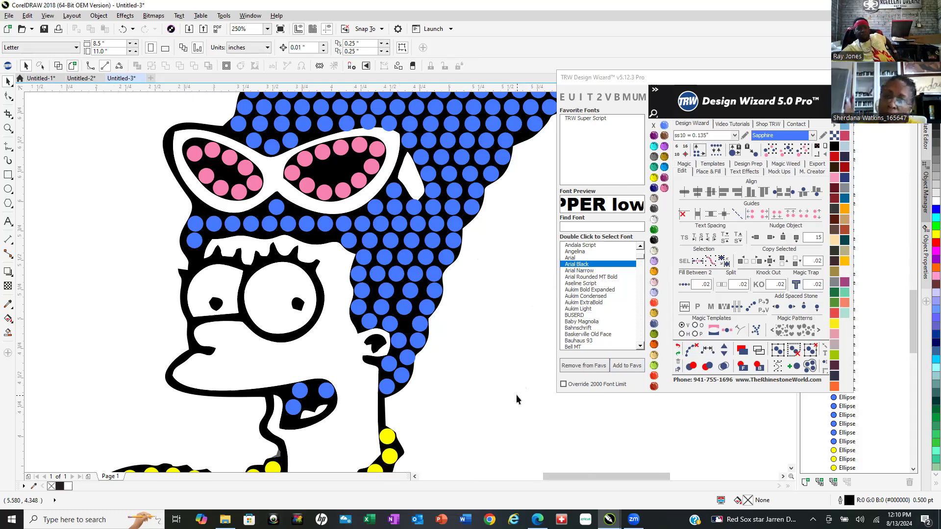
click(697, 261)
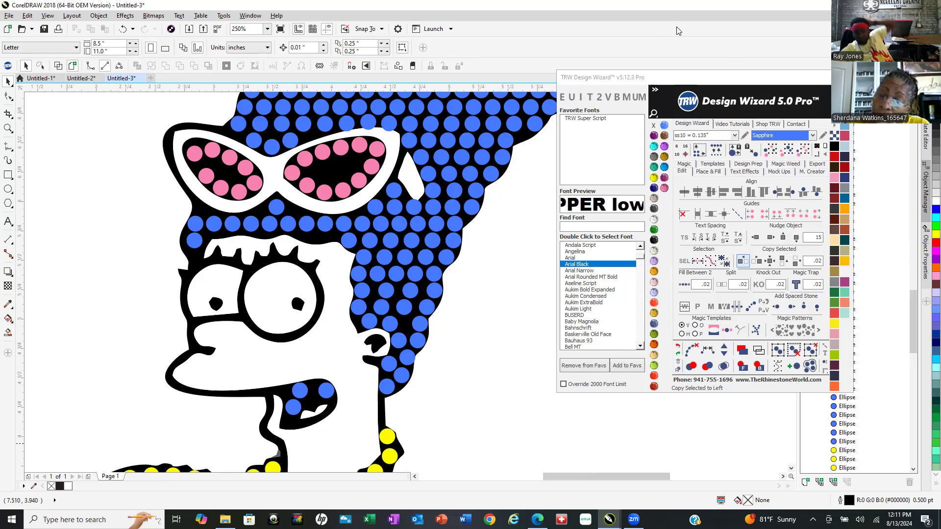
scroll(406, 321, down, 8)
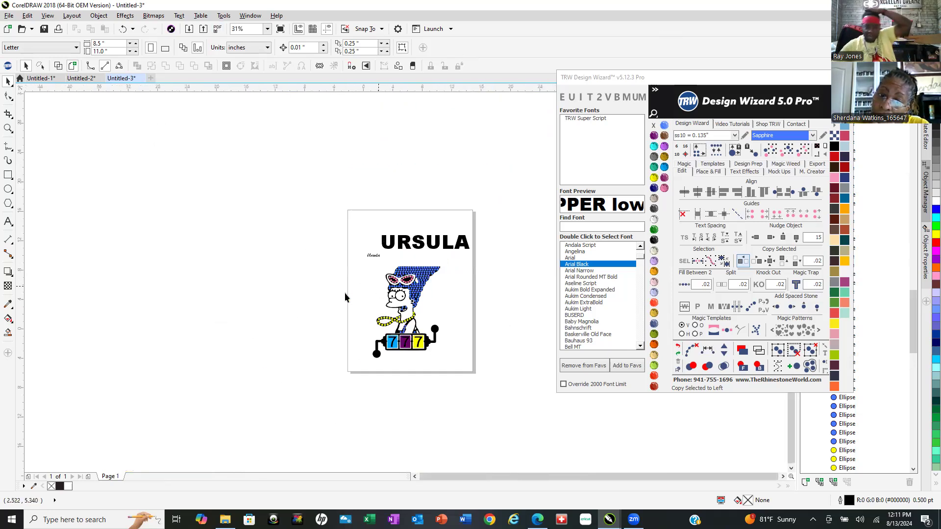
scroll(288, 280, up, 2)
scroll(282, 304, up, 2)
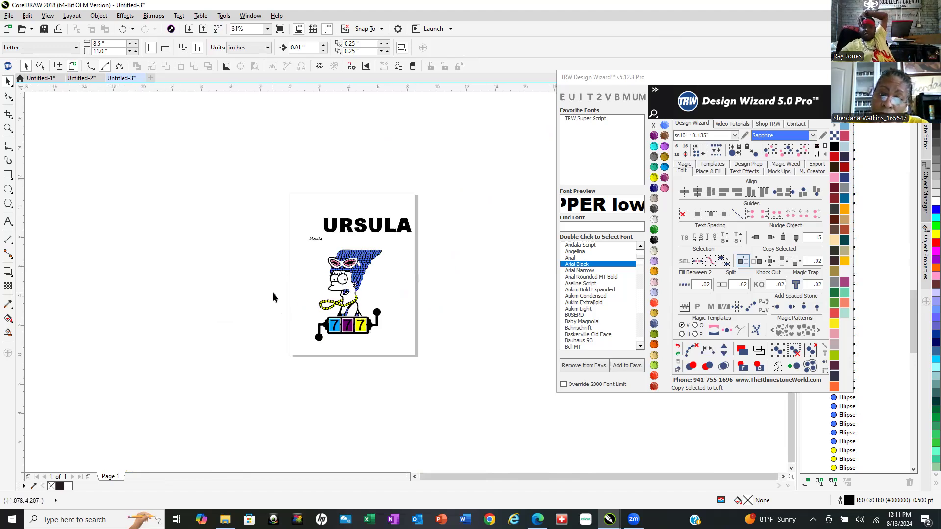
scroll(318, 287, up, 2)
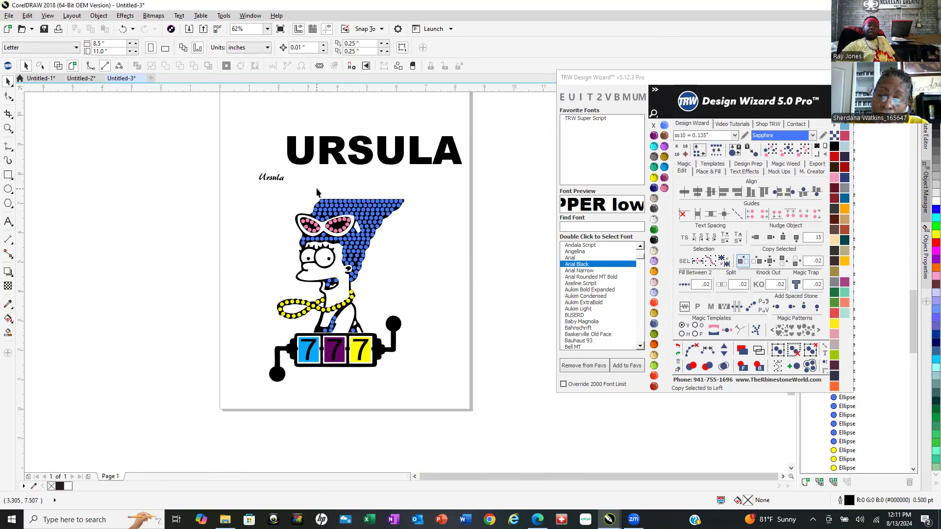
scroll(305, 315, up, 2)
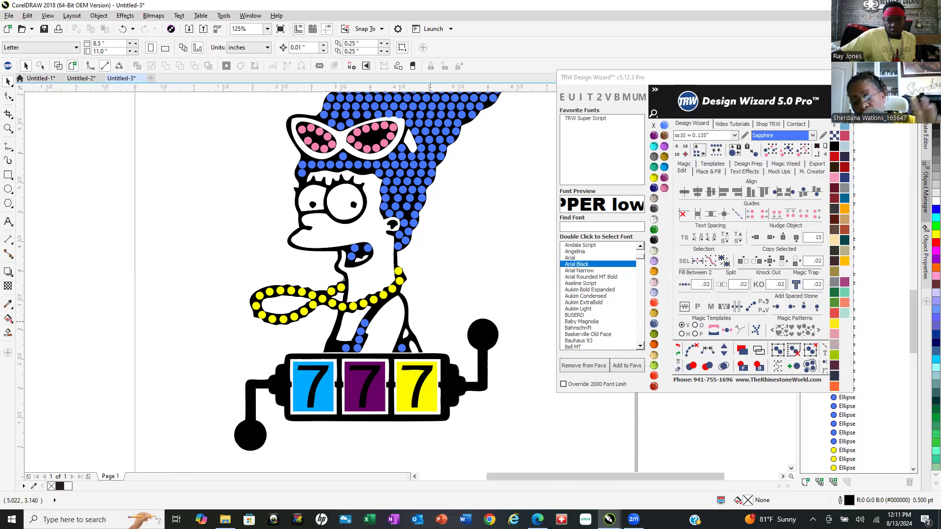
click(885, 5)
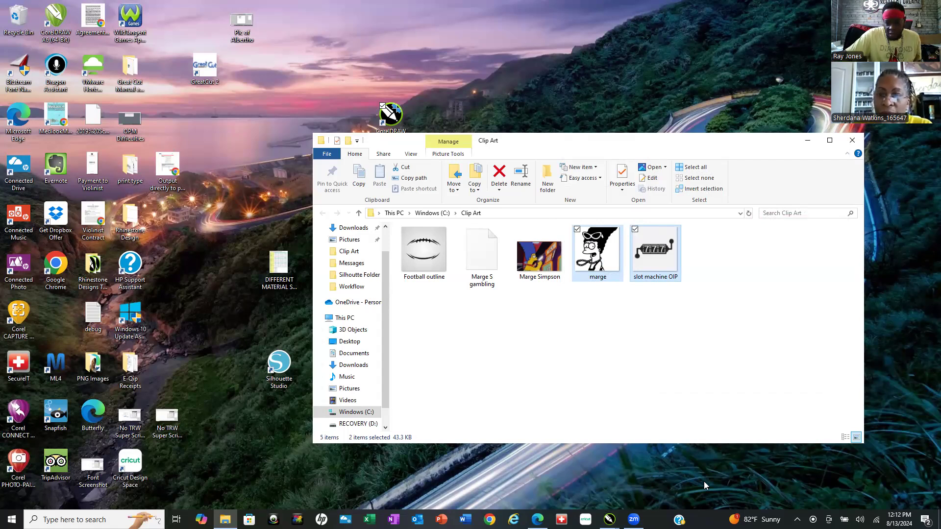
click(609, 519)
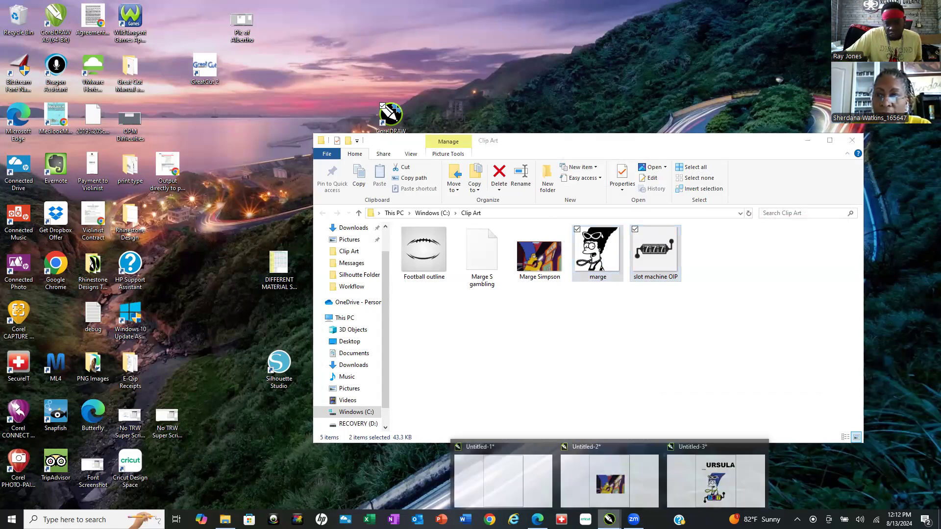
click(693, 461)
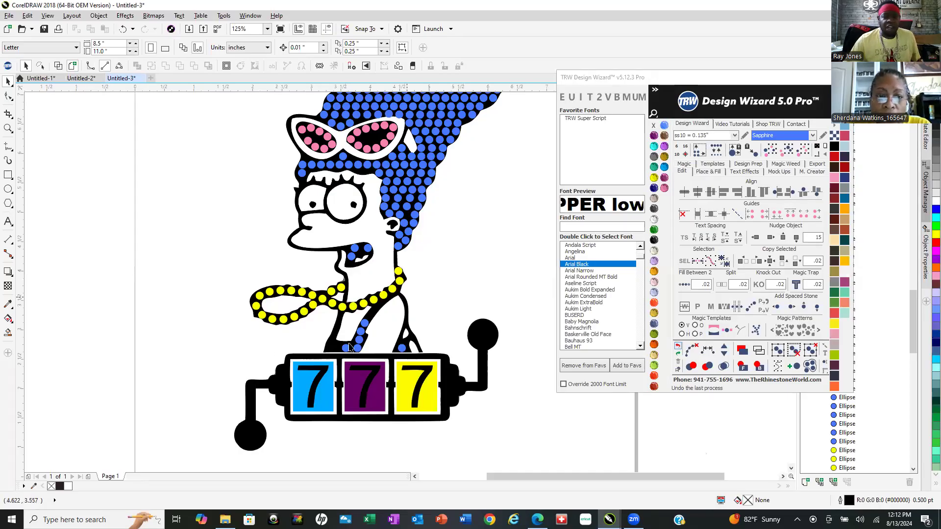
scroll(321, 422, down, 2)
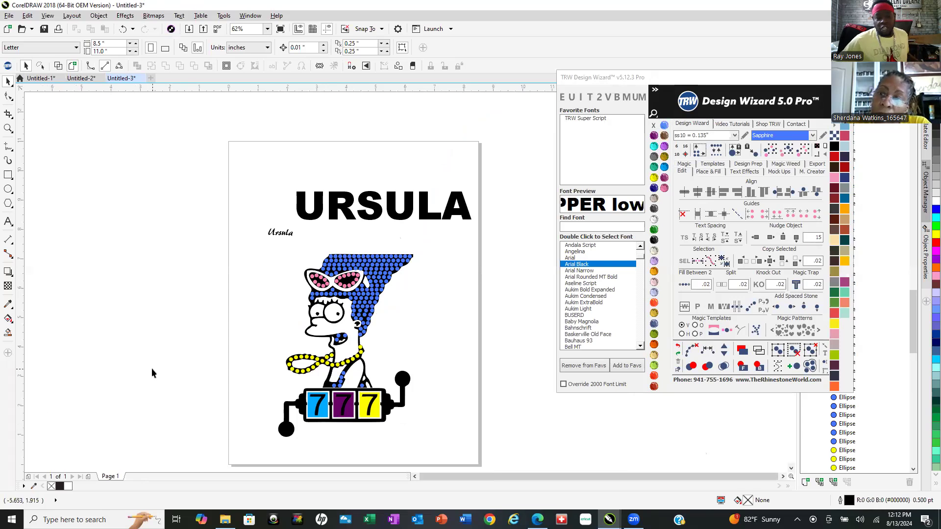
scroll(402, 336, up, 2)
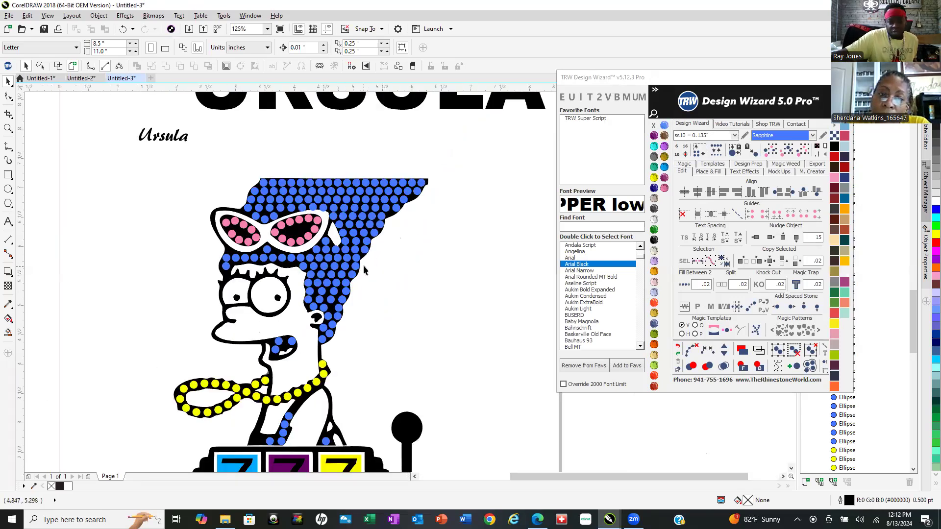
Select all stones of the same size as a hair stone and nudge them 15 inches to the right, off the artwork.
click(329, 266)
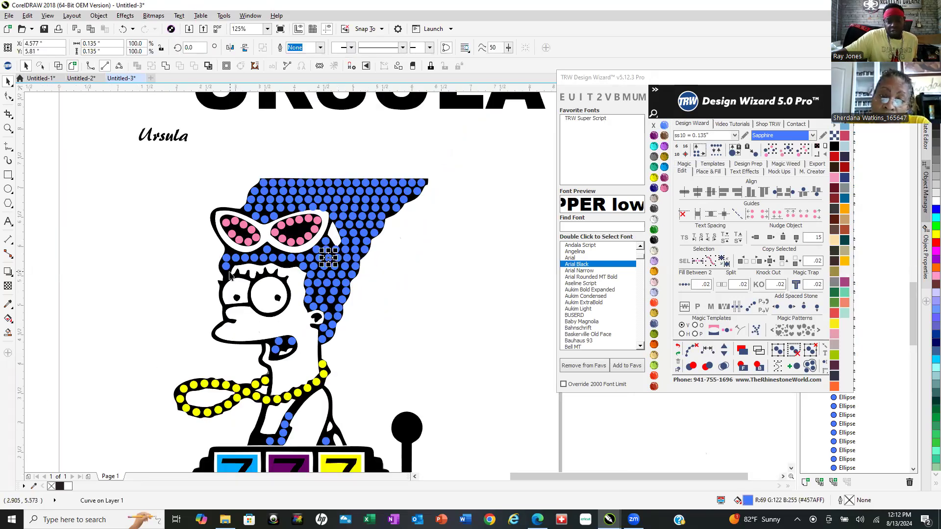
scroll(230, 280, down, 2)
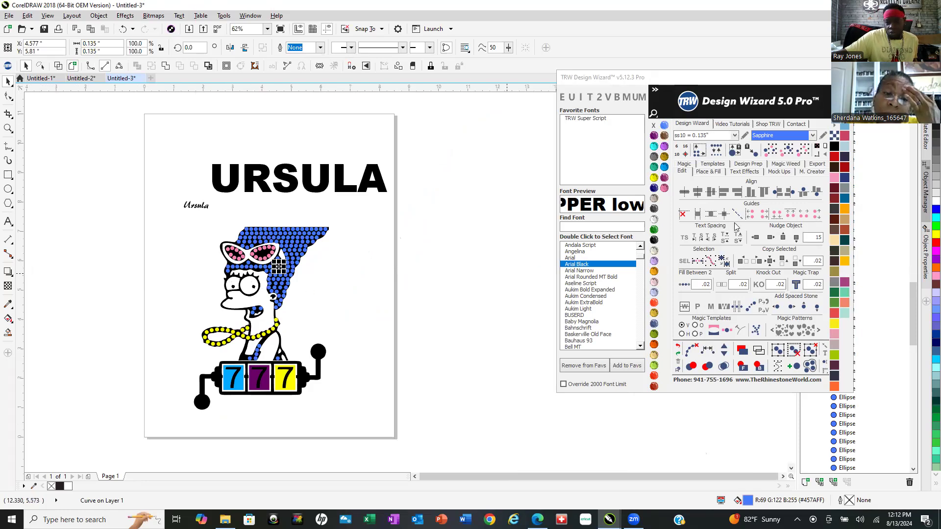
click(771, 150)
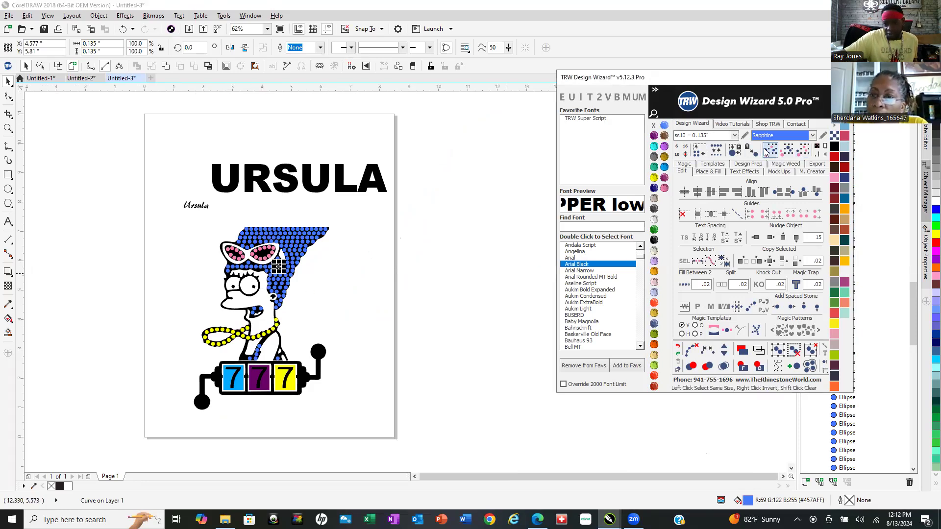
click(771, 238)
scroll(296, 263, down, 2)
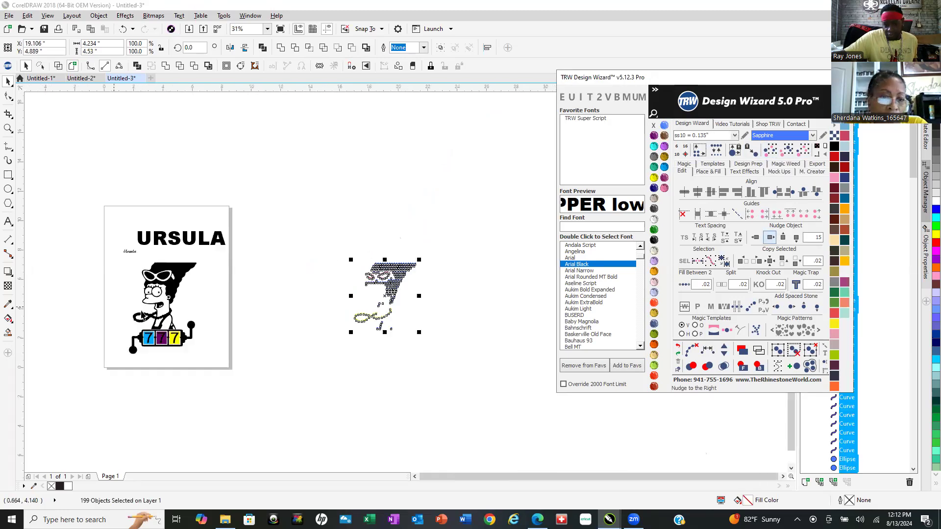
click(441, 310)
Examine the separated stone layout and the bare black character artwork, comparing the hair, glasses and necklace areas.
scroll(418, 300, up, 2)
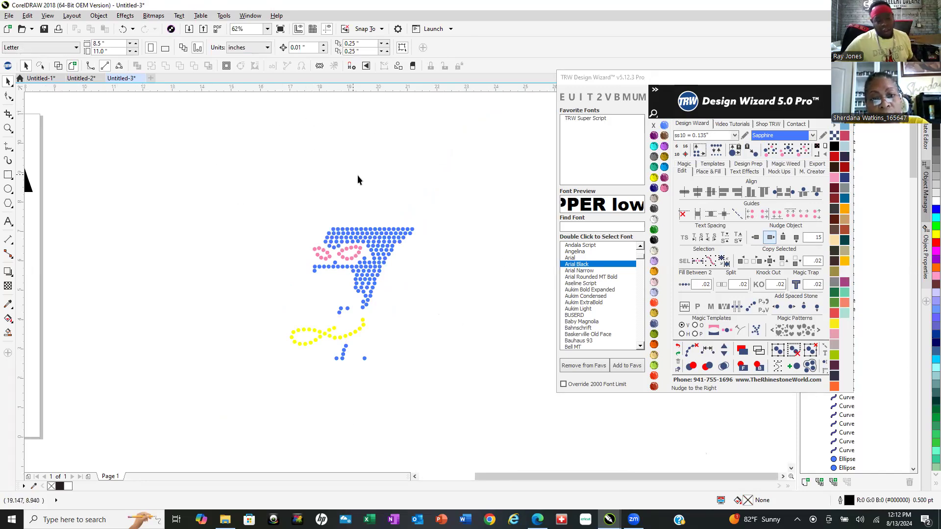
scroll(381, 252, down, 2)
scroll(196, 265, up, 2)
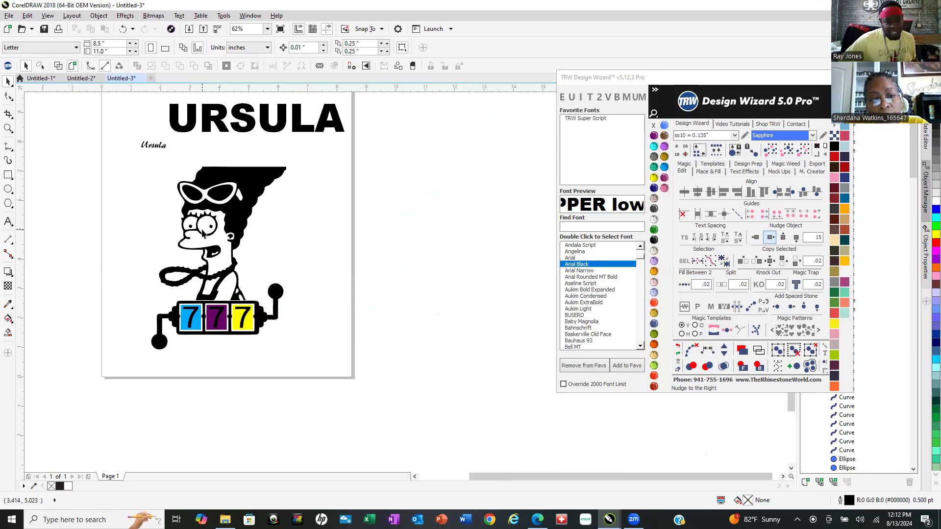
scroll(207, 191, up, 2)
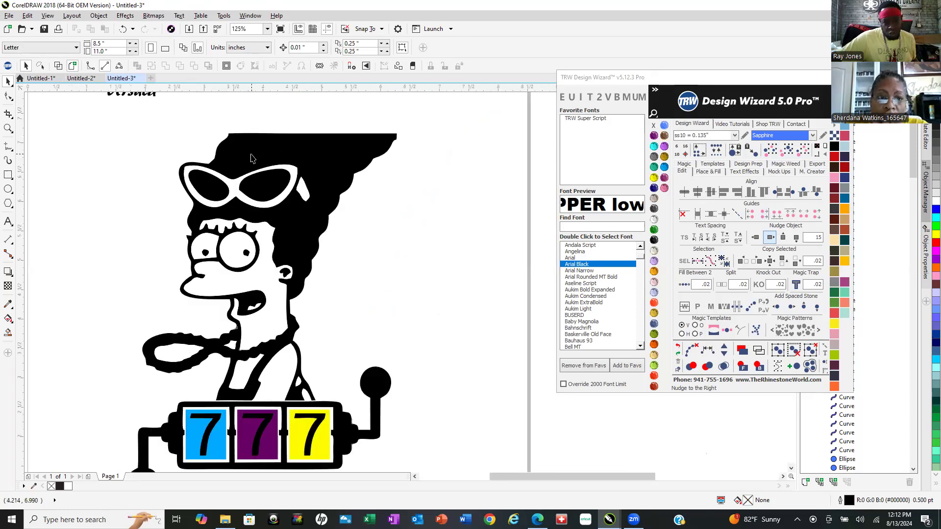
scroll(251, 157, down, 2)
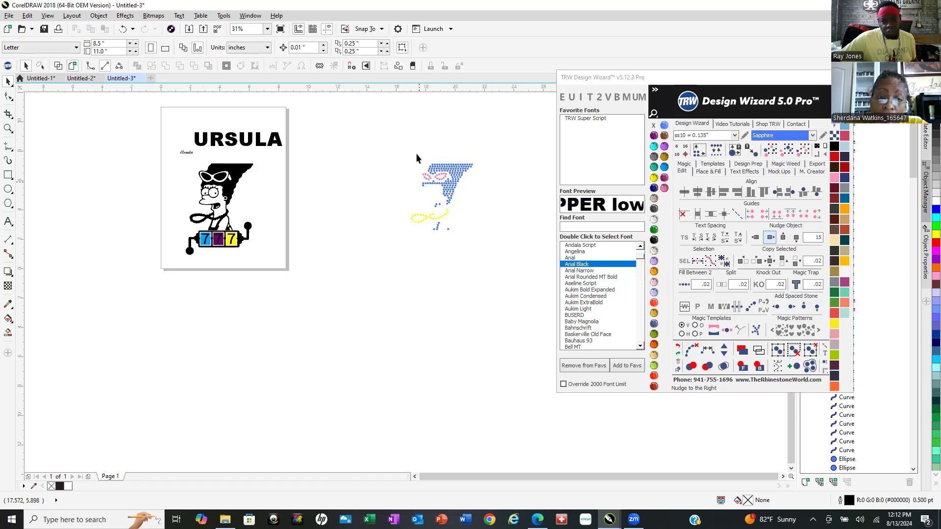
scroll(435, 191, up, 2)
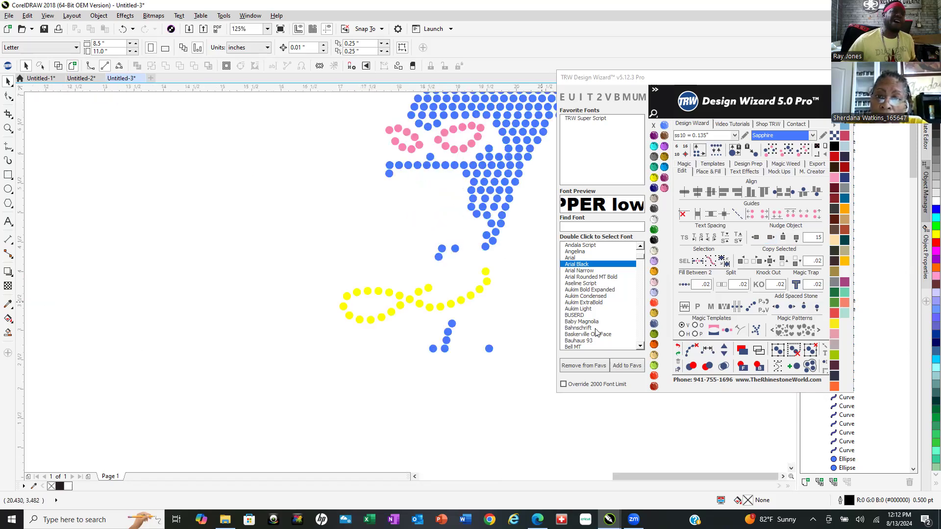
click(684, 237)
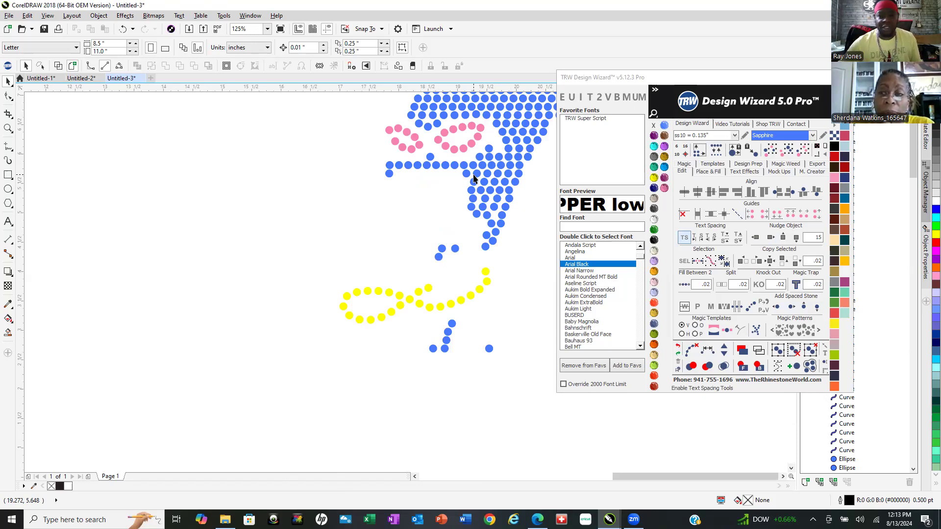
scroll(474, 179, down, 2)
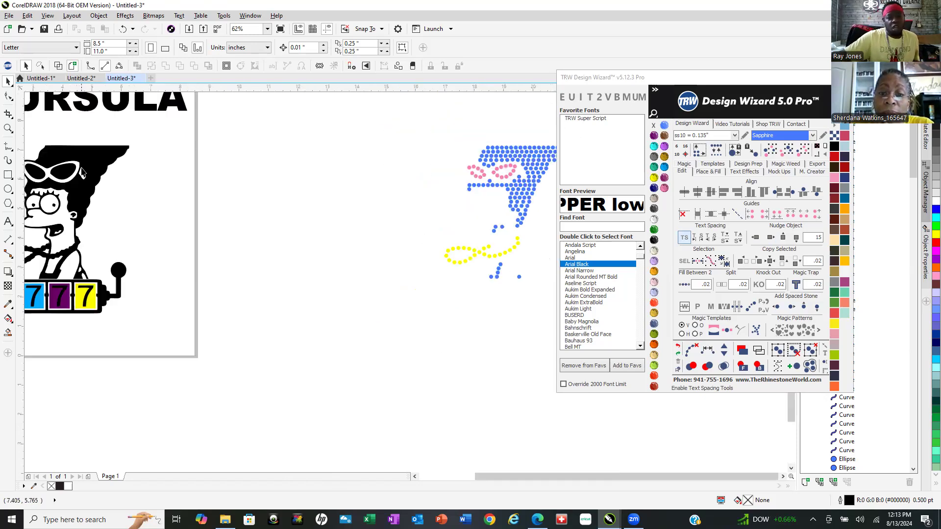
scroll(239, 184, down, 1)
scroll(202, 157, up, 4)
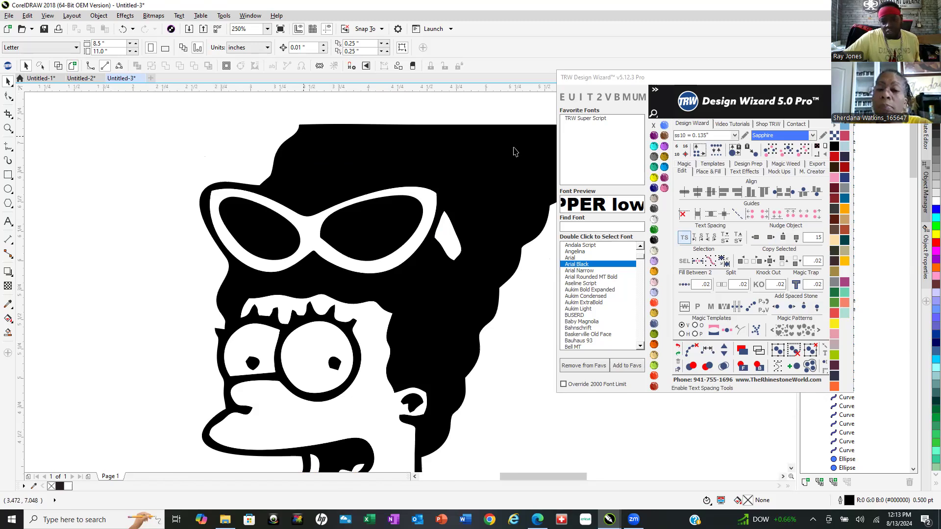
Review the full page composition of name lettering, character and 777 slot machine, along with the stone layout beside the page.
scroll(270, 148, down, 1)
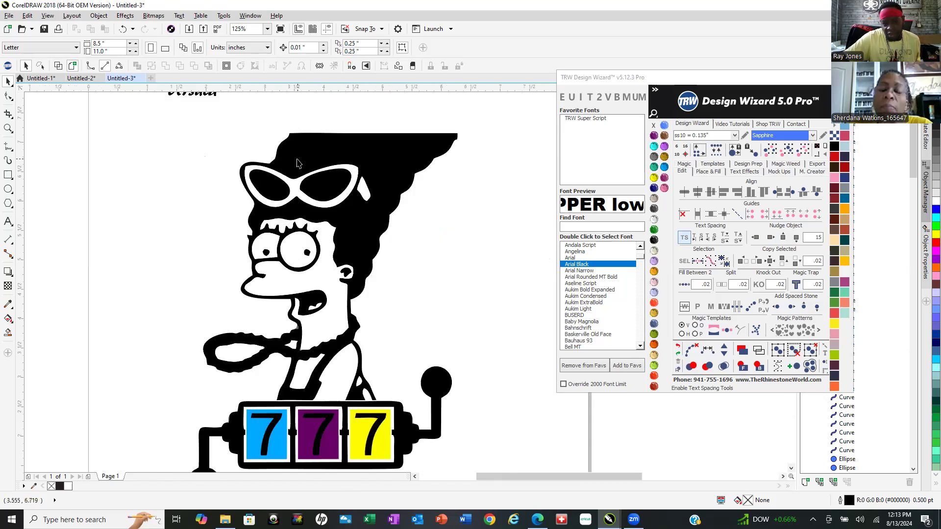
scroll(294, 258, down, 1)
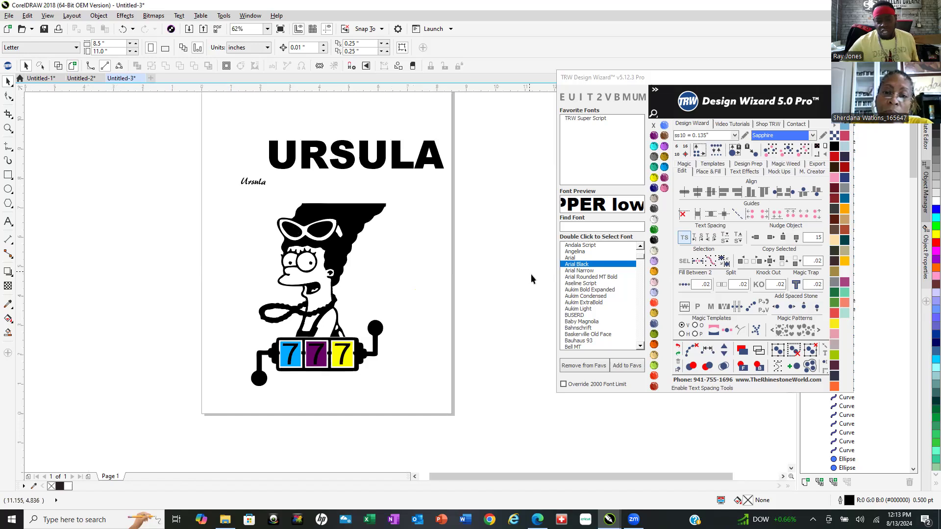
scroll(481, 272, down, 1)
scroll(453, 251, down, 1)
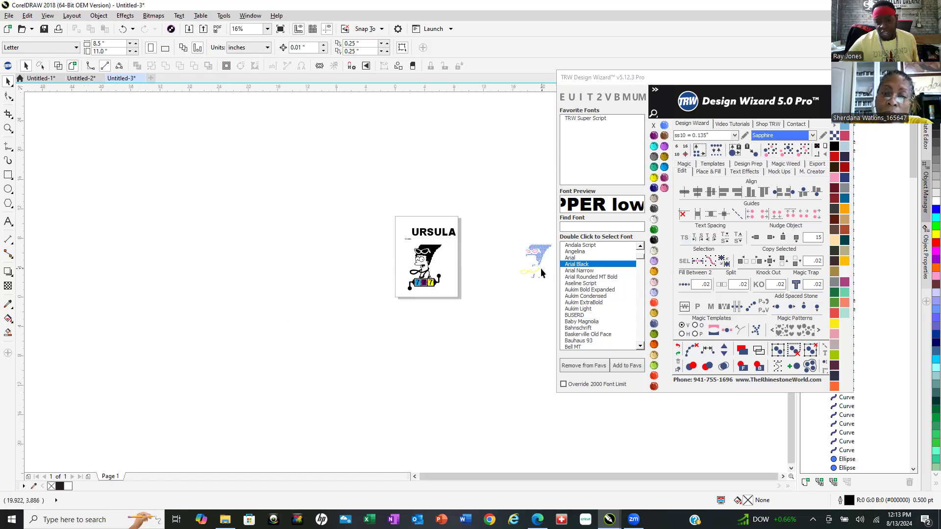
scroll(454, 267, up, 1)
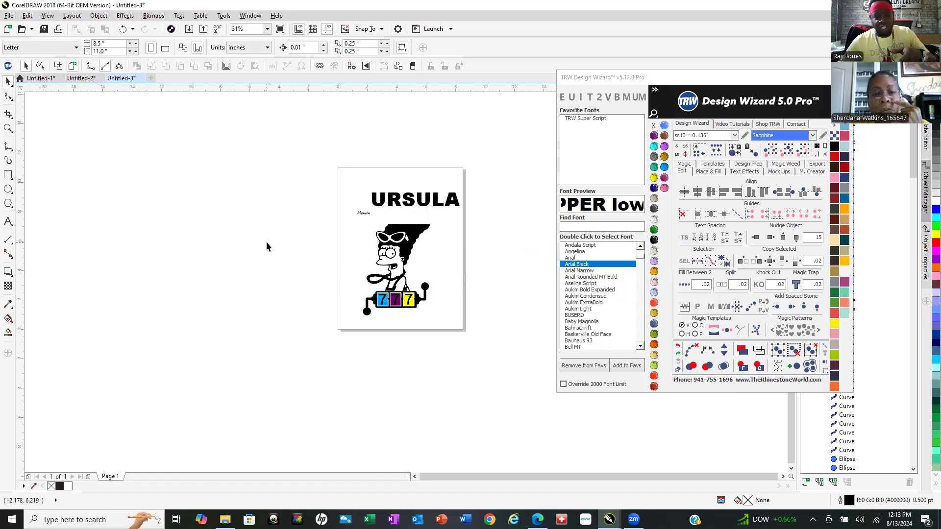
scroll(383, 264, up, 2)
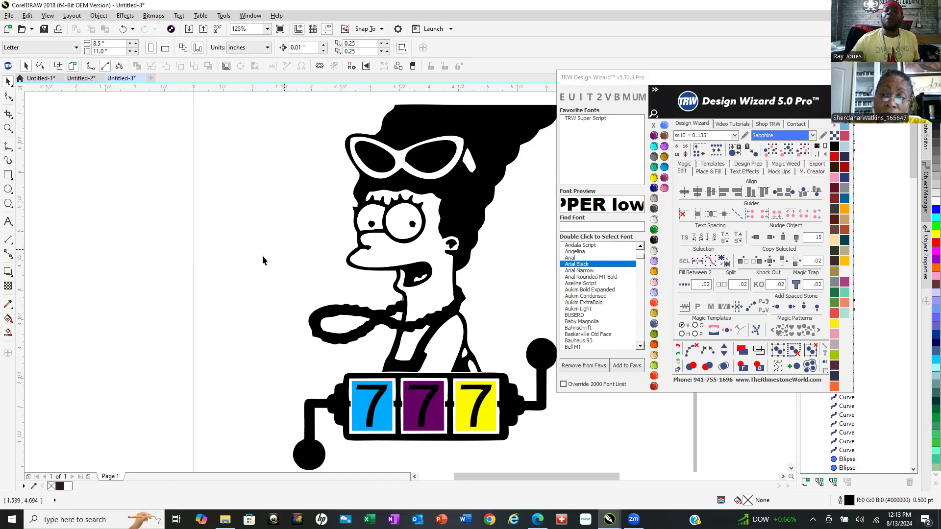
scroll(262, 261, down, 2)
scroll(385, 193, up, 2)
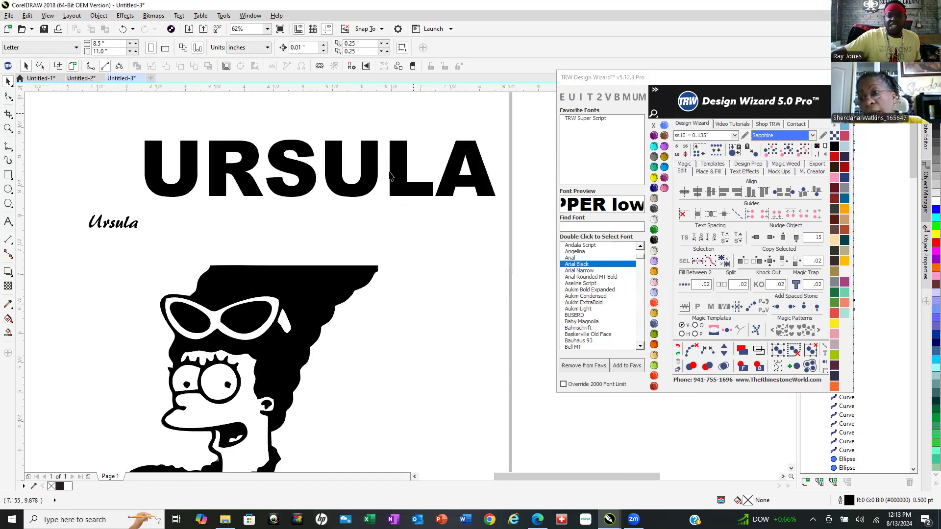
scroll(374, 231, down, 4)
scroll(329, 269, up, 2)
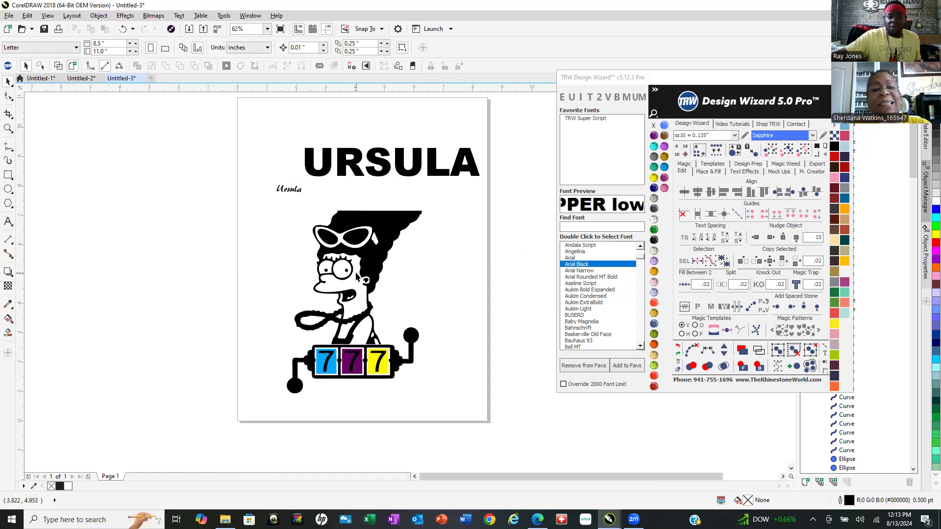